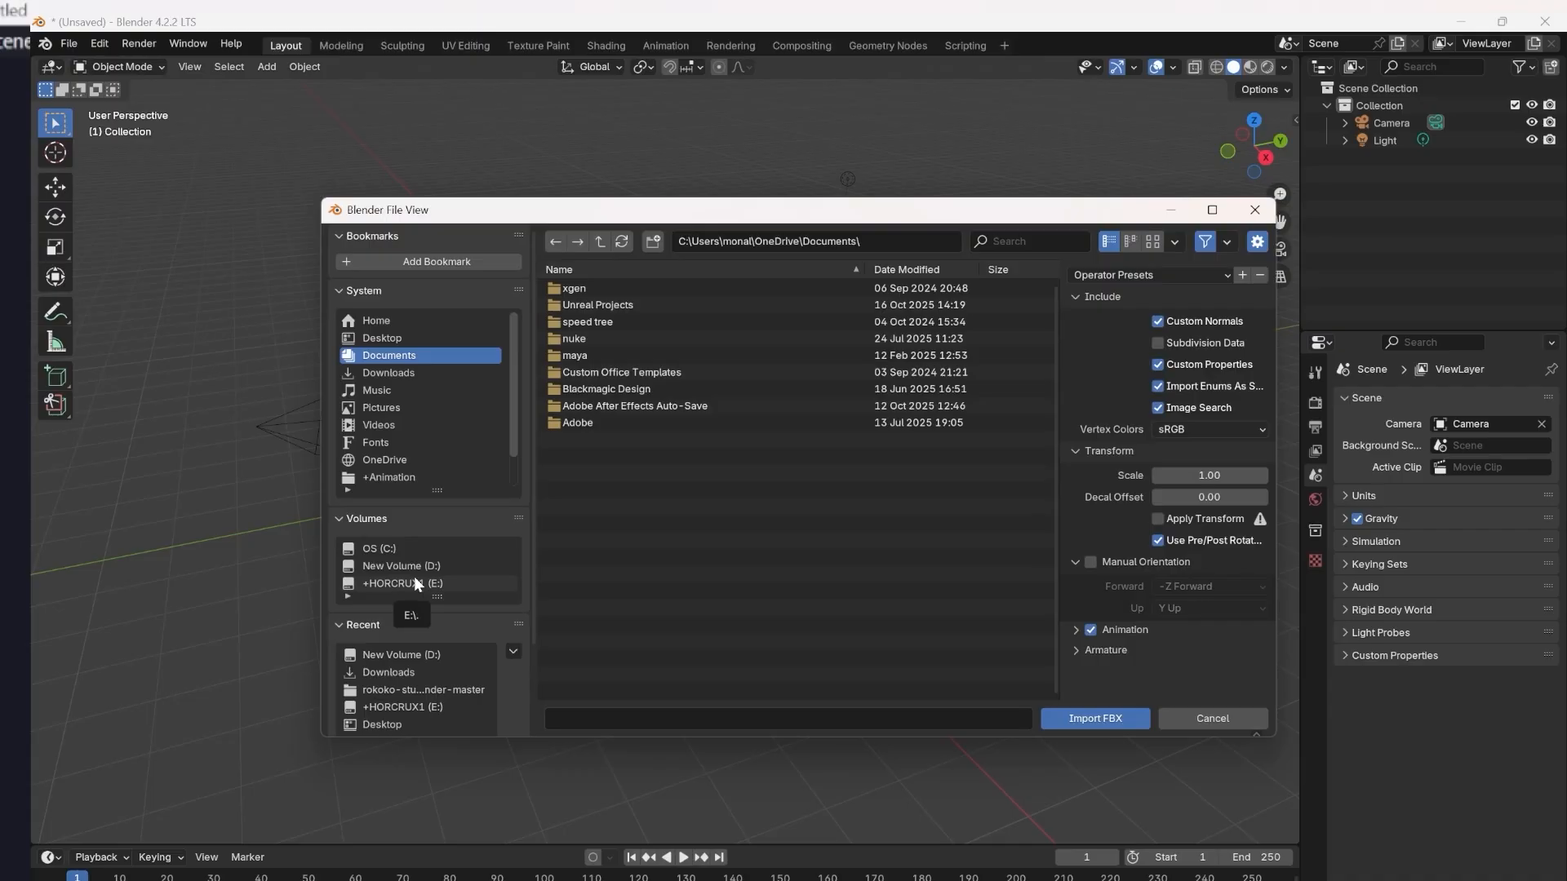
Import the FBX file +WALK A.fbx from the D: drive into the scene.
{"action": "left_click", "coordinate": [420, 566]}
{"action": "scroll", "coordinate": [613, 691], "scroll_direction": "down", "scroll_amount": 5}
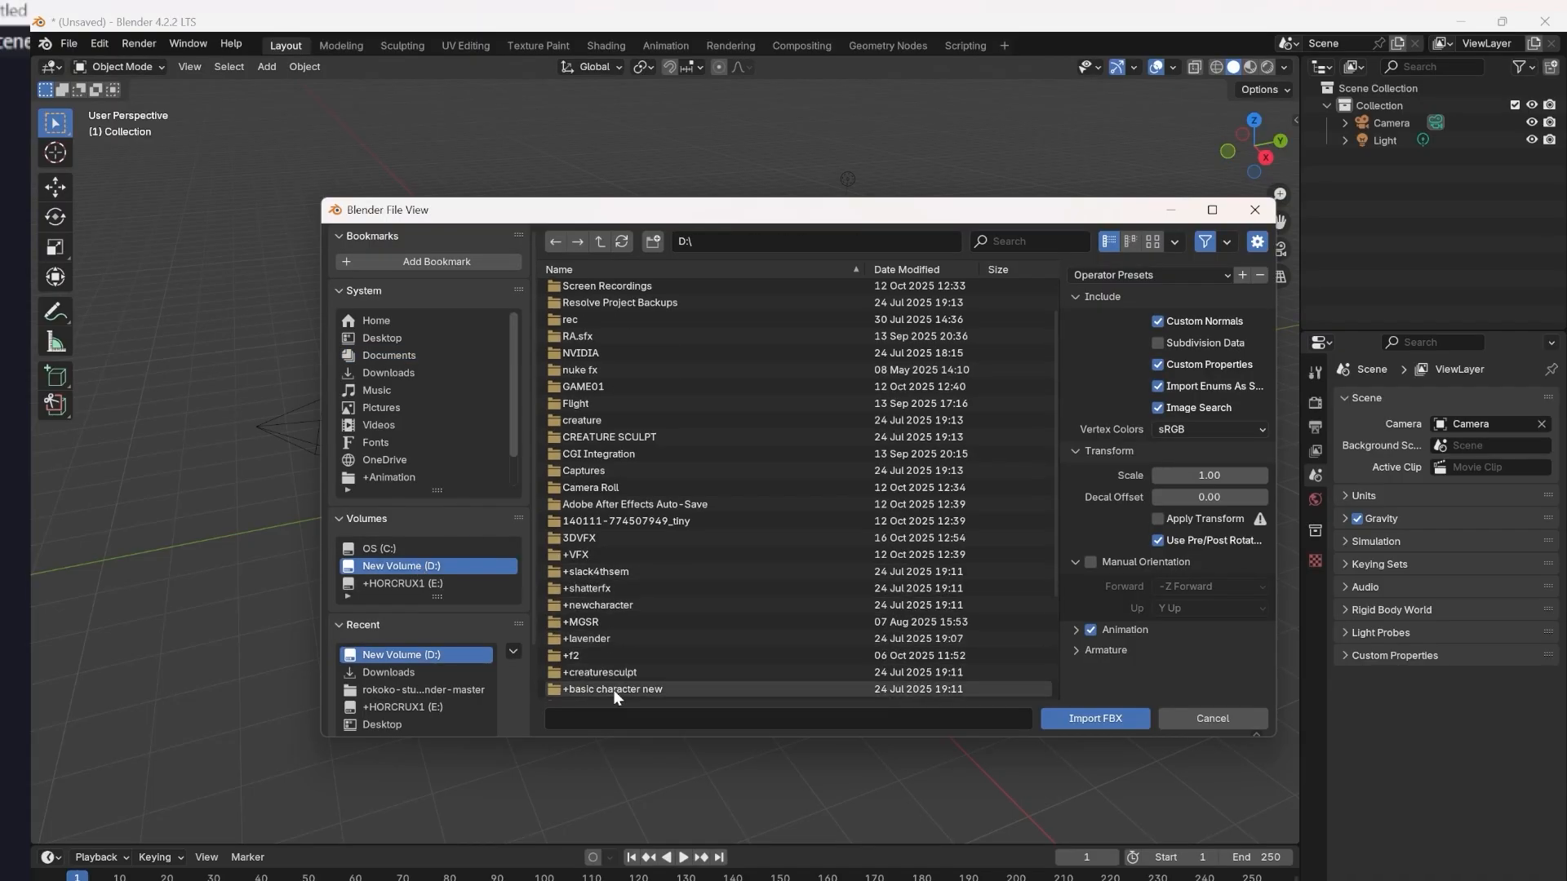
{"action": "left_click", "coordinate": [608, 657]}
{"action": "left_click", "coordinate": [613, 640]}
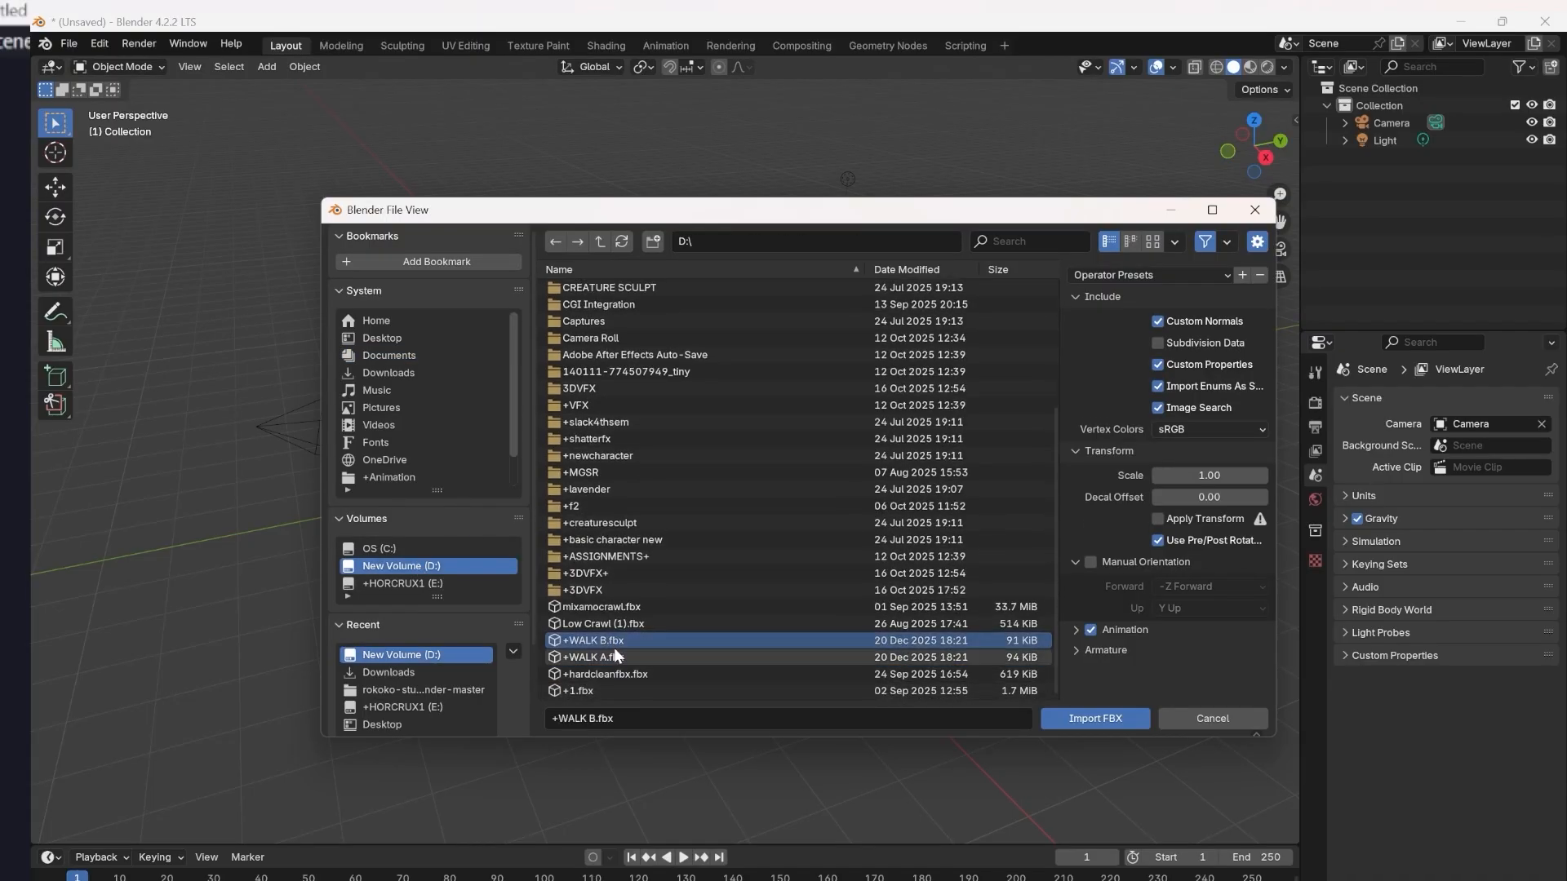
{"action": "left_click", "coordinate": [748, 657]}
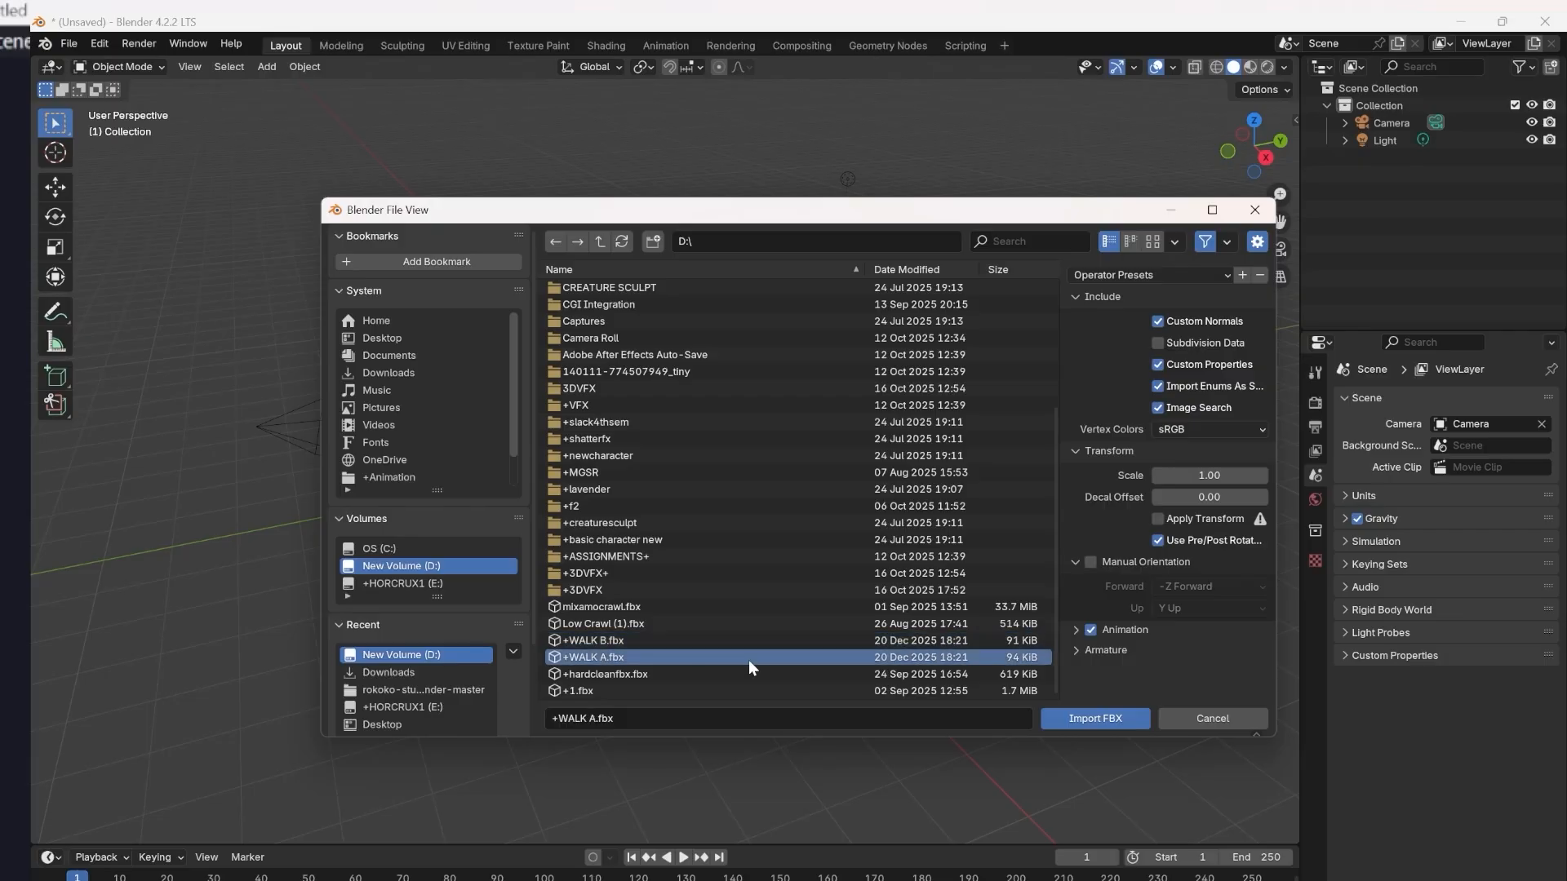
{"action": "left_click", "coordinate": [1095, 718]}
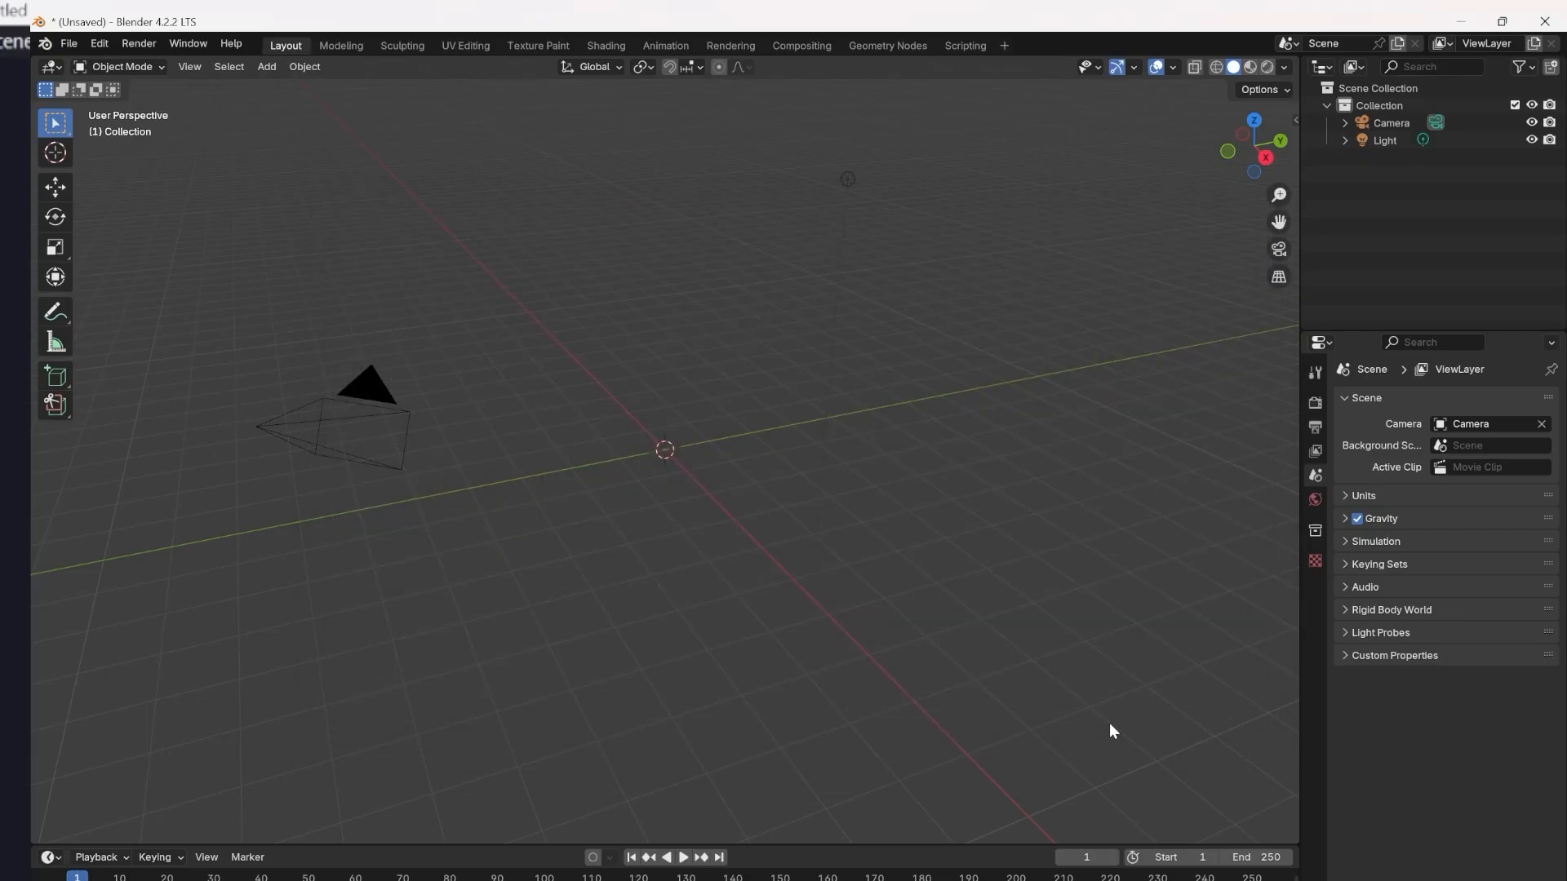
Play the walk_A armature's animation to preview its motion, ending playback at the starting frame.
{"action": "scroll", "coordinate": [658, 508], "scroll_direction": "up", "scroll_amount": 5}
{"action": "middle_click_drag", "start_coordinate": [658, 509], "coordinate": [948, 485]}
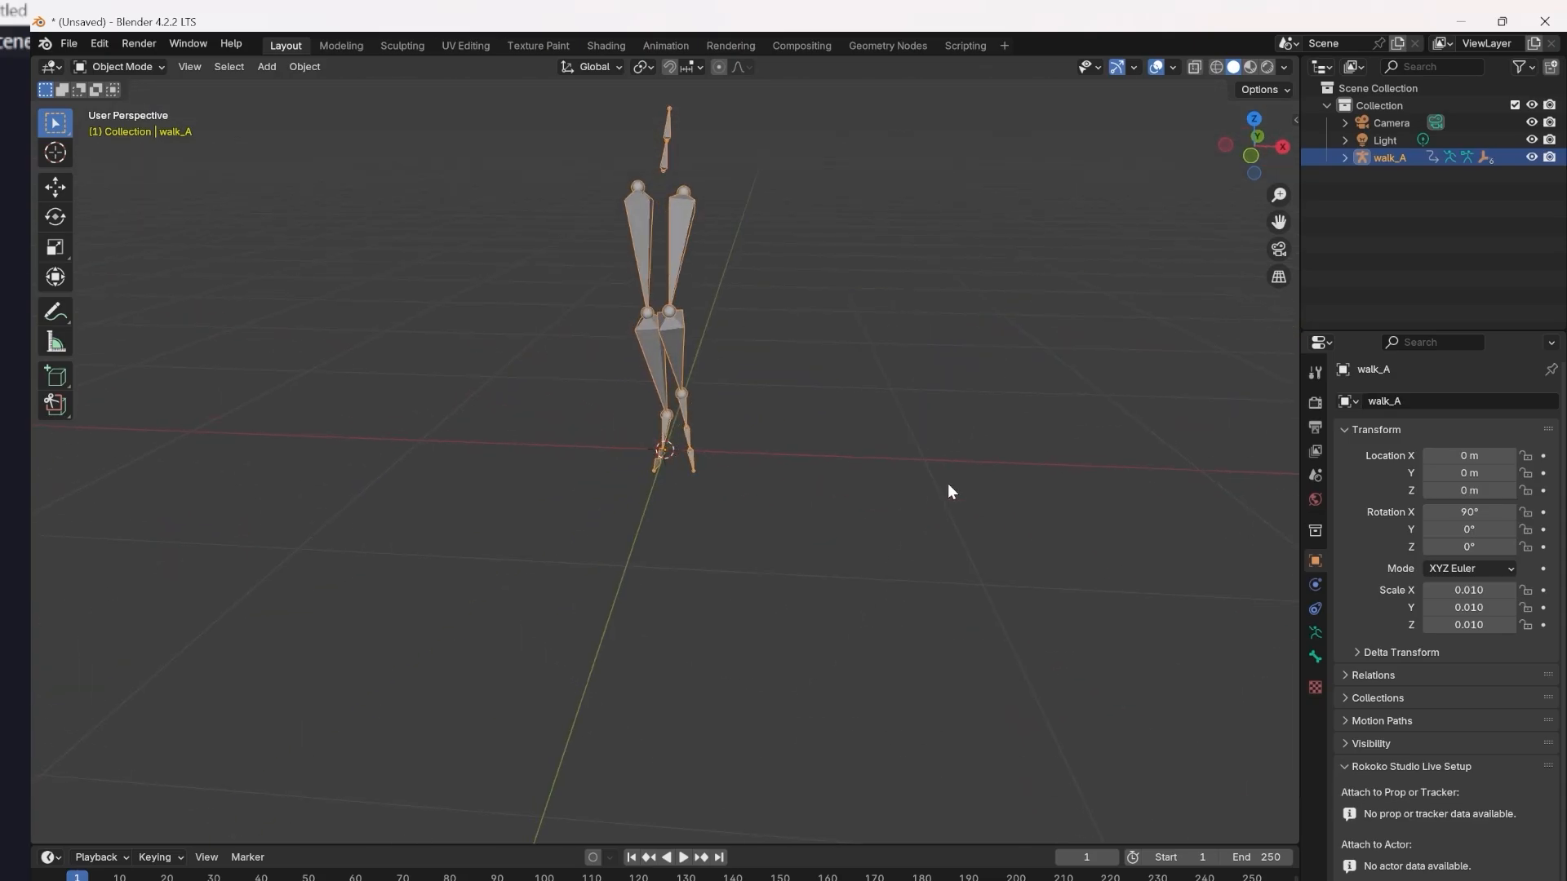
{"action": "key", "text": "space"}
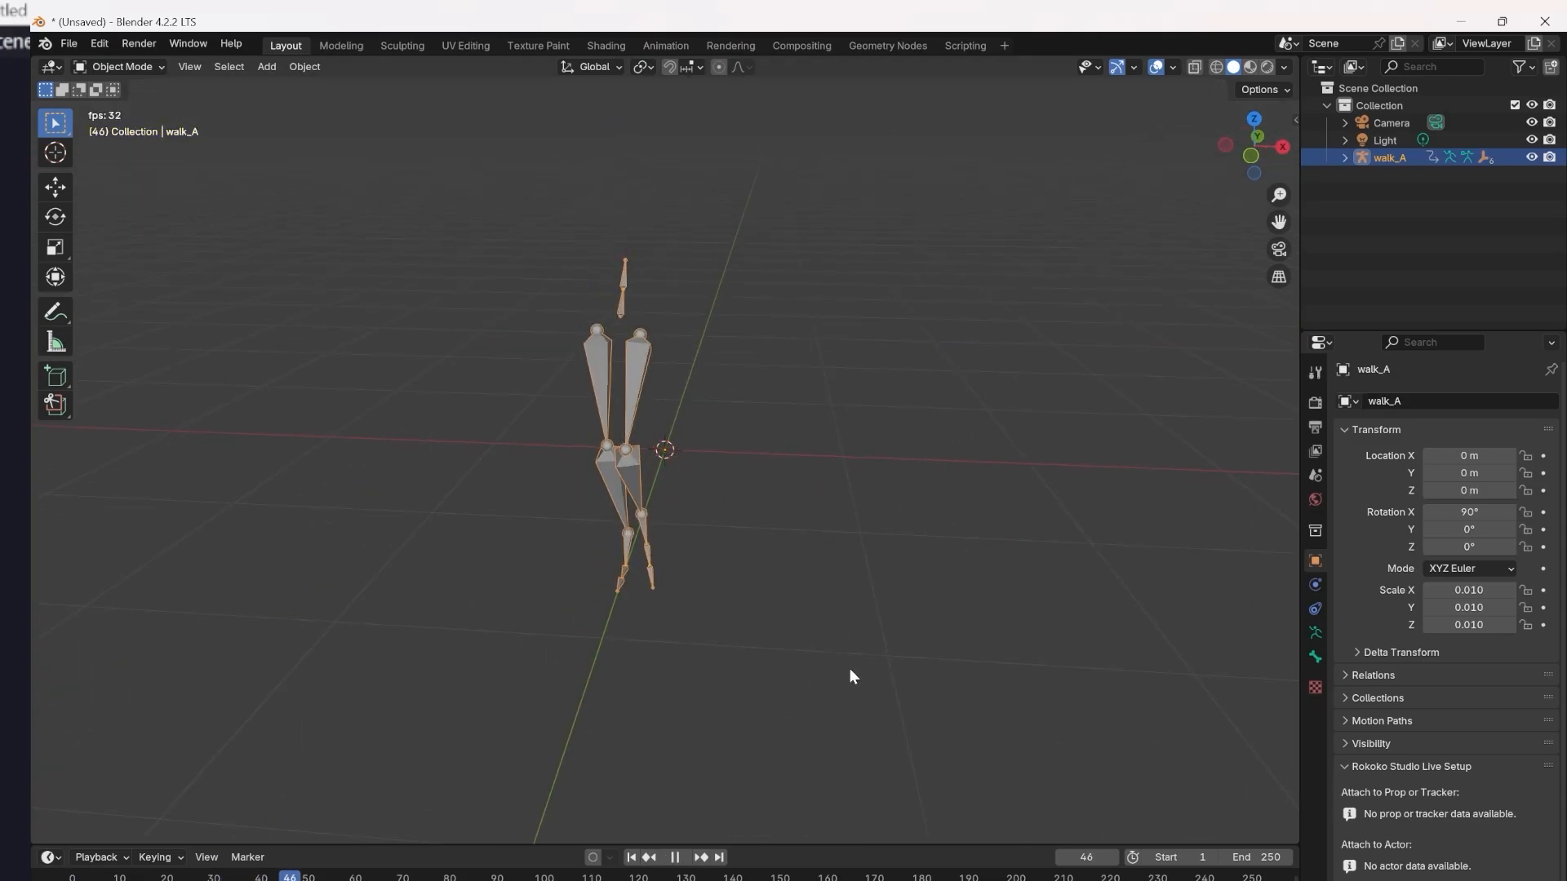
{"action": "key", "text": "Escape"}
Import the FBX file +WALK B.fbx from the D: drive into the same scene.
{"action": "left_click", "coordinate": [69, 43]}
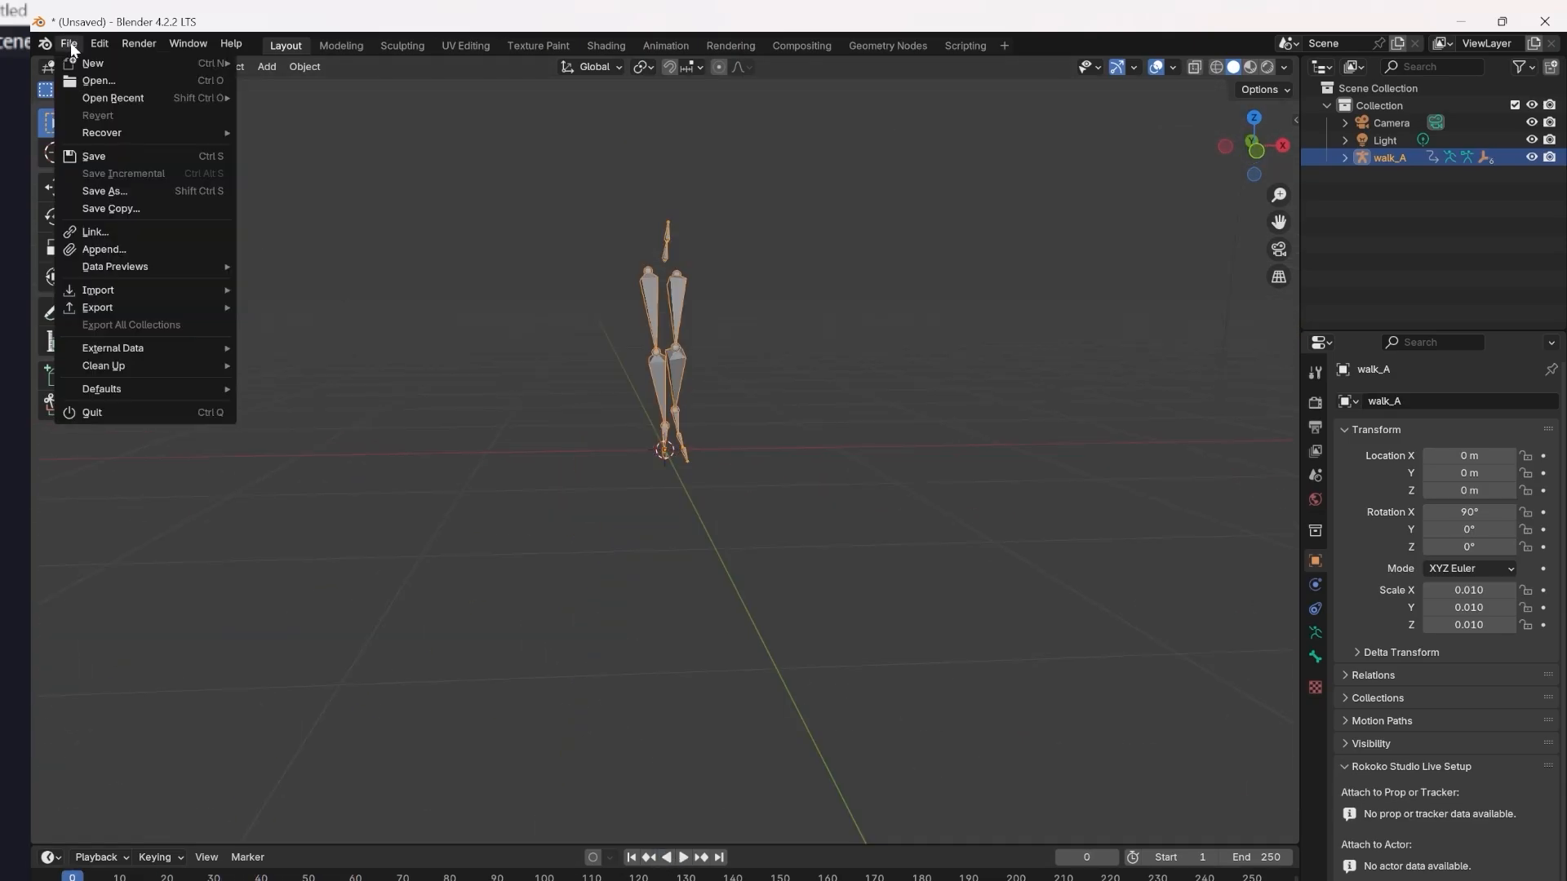
{"action": "mouse_move", "coordinate": [138, 303]}
{"action": "left_click", "coordinate": [325, 444]}
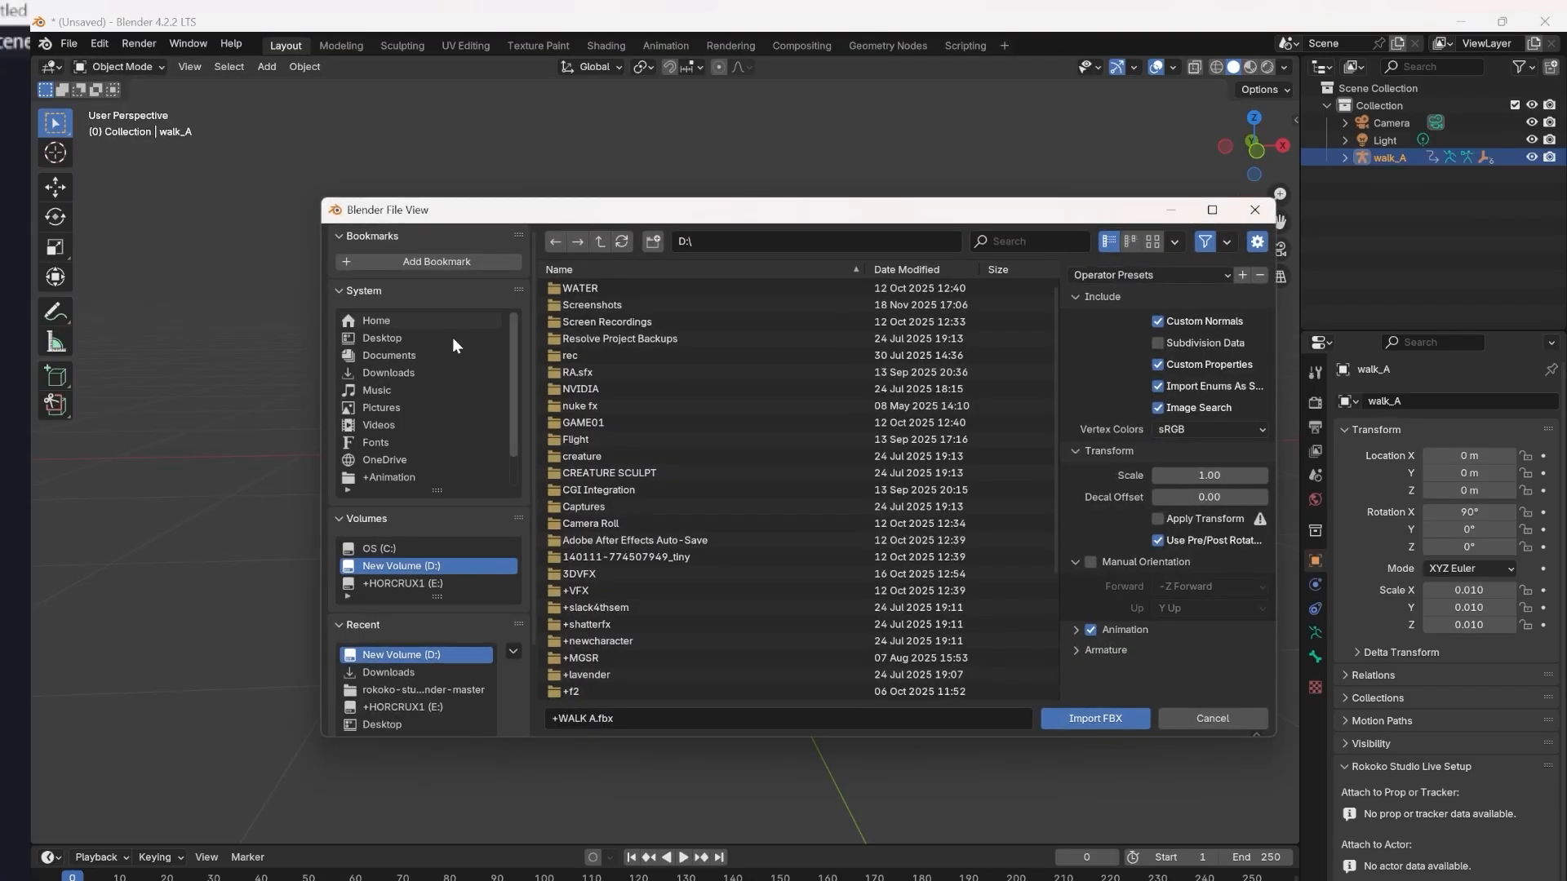
{"action": "scroll", "coordinate": [576, 682], "scroll_direction": "down", "scroll_amount": 2}
{"action": "left_click", "coordinate": [605, 639]}
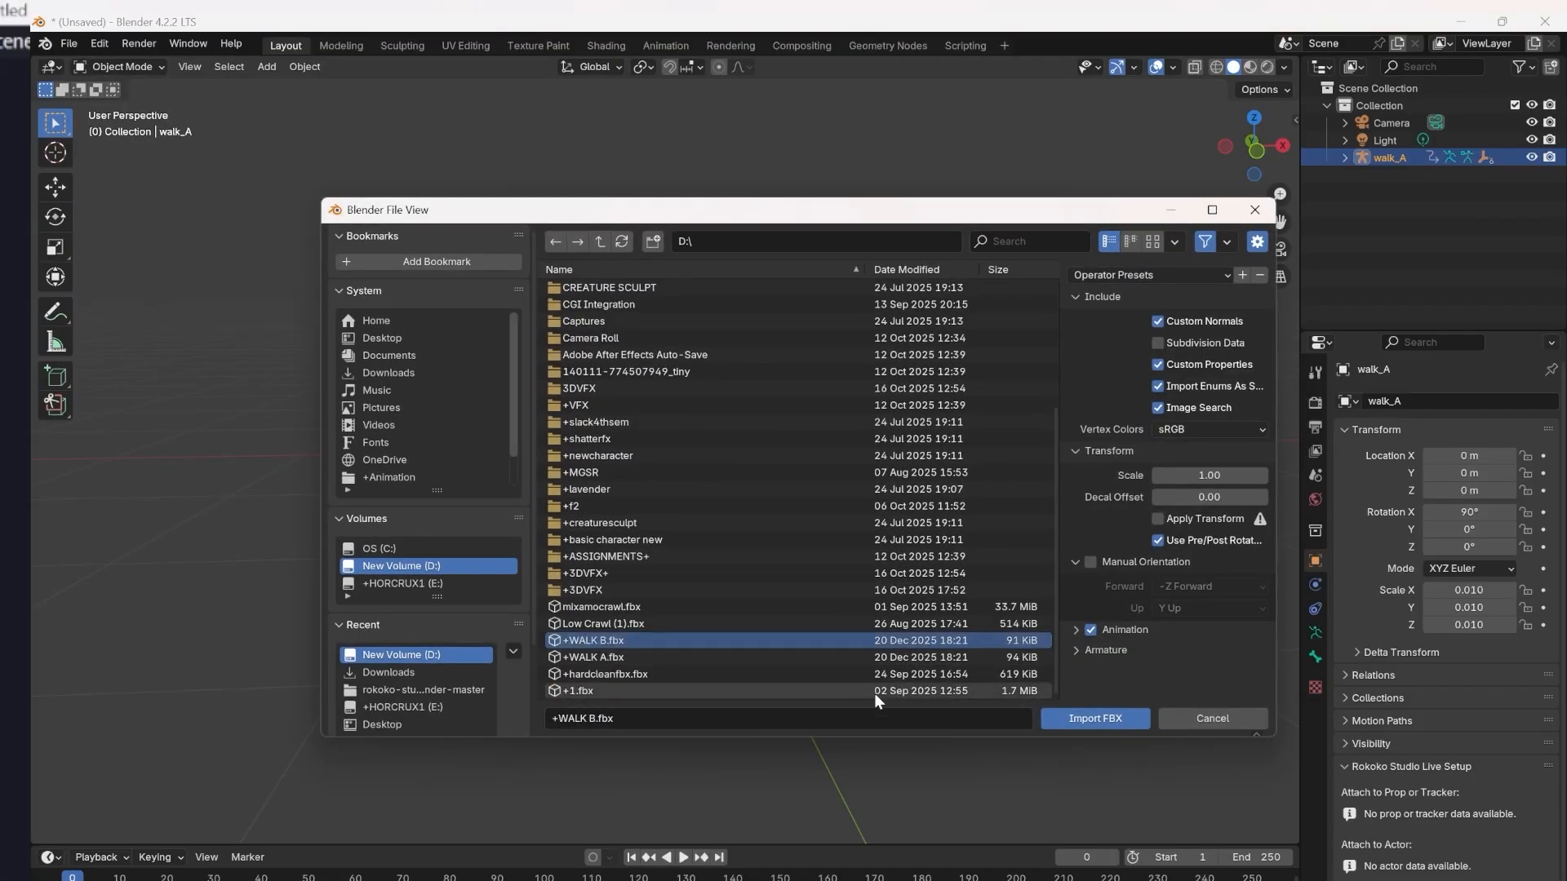
{"action": "left_click", "coordinate": [1065, 720]}
Move the walk_A armature about 0.77 m along the X axis, away from WALK_B.
{"action": "middle_click_drag", "start_coordinate": [770, 472], "coordinate": [662, 297]}
{"action": "left_click", "coordinate": [663, 297]}
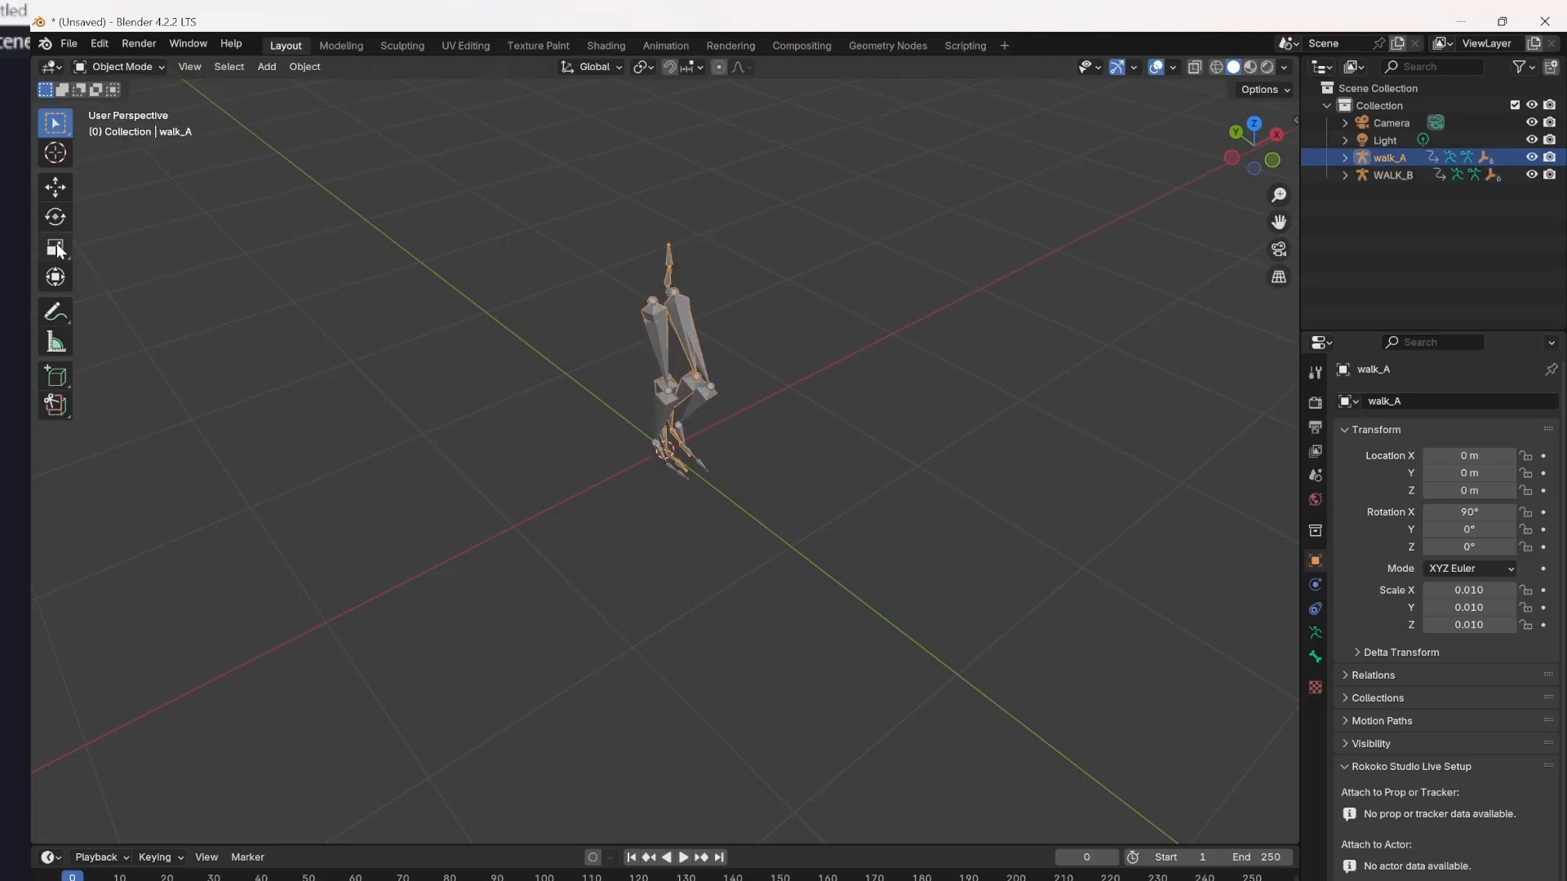
{"action": "left_click", "coordinate": [55, 186]}
{"action": "left_click_drag", "start_coordinate": [720, 422], "coordinate": [822, 382]}
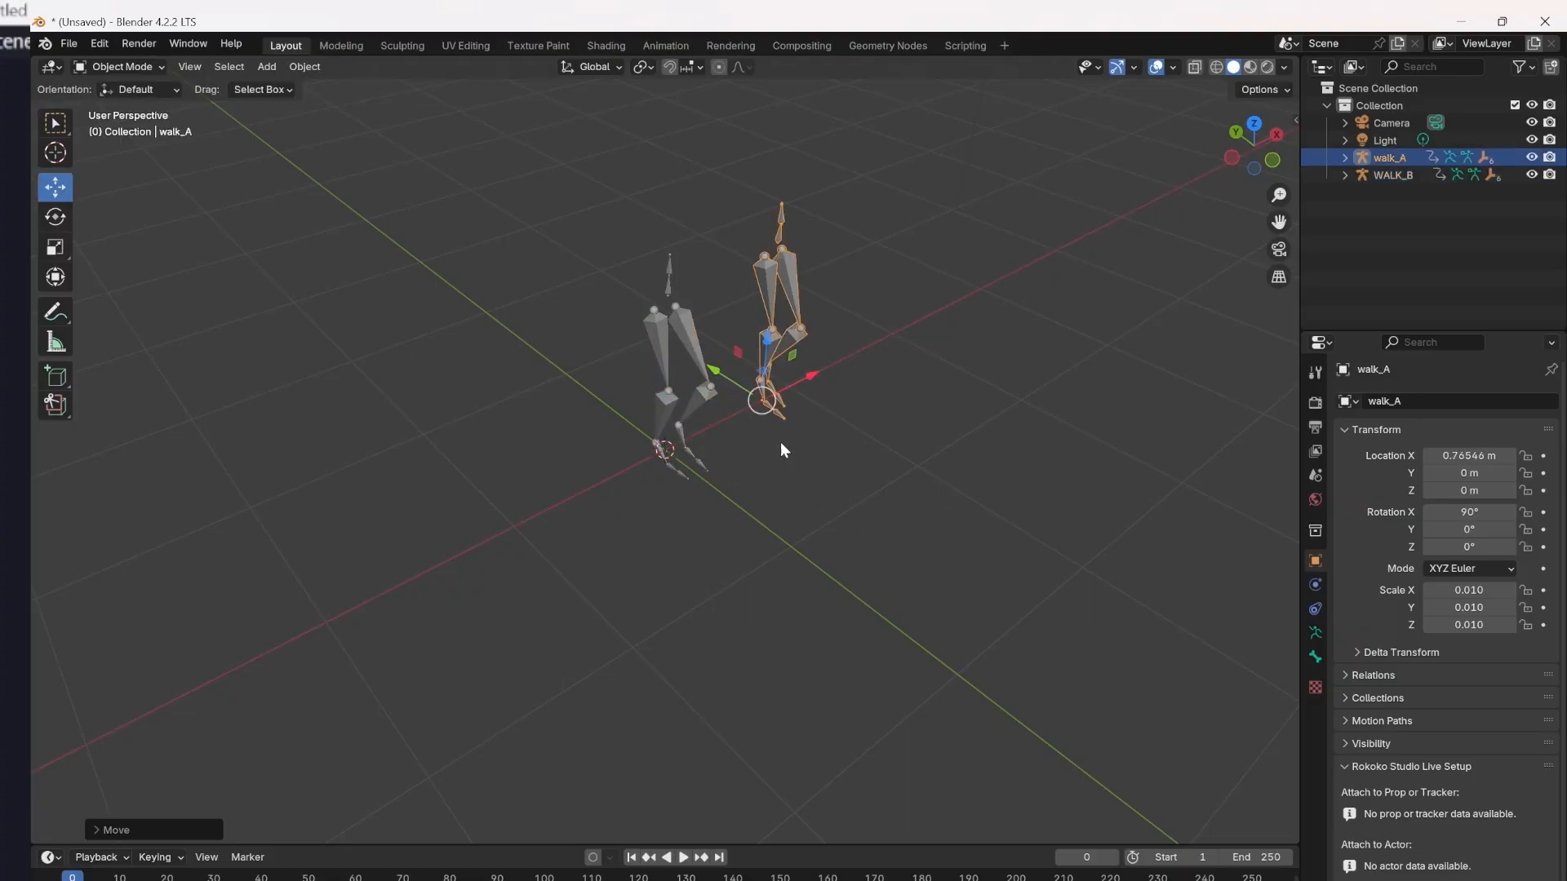
Play the walk_A and WALK_B animations together from the front and return the timeline to frame 0.
{"action": "left_click", "coordinate": [668, 379]}
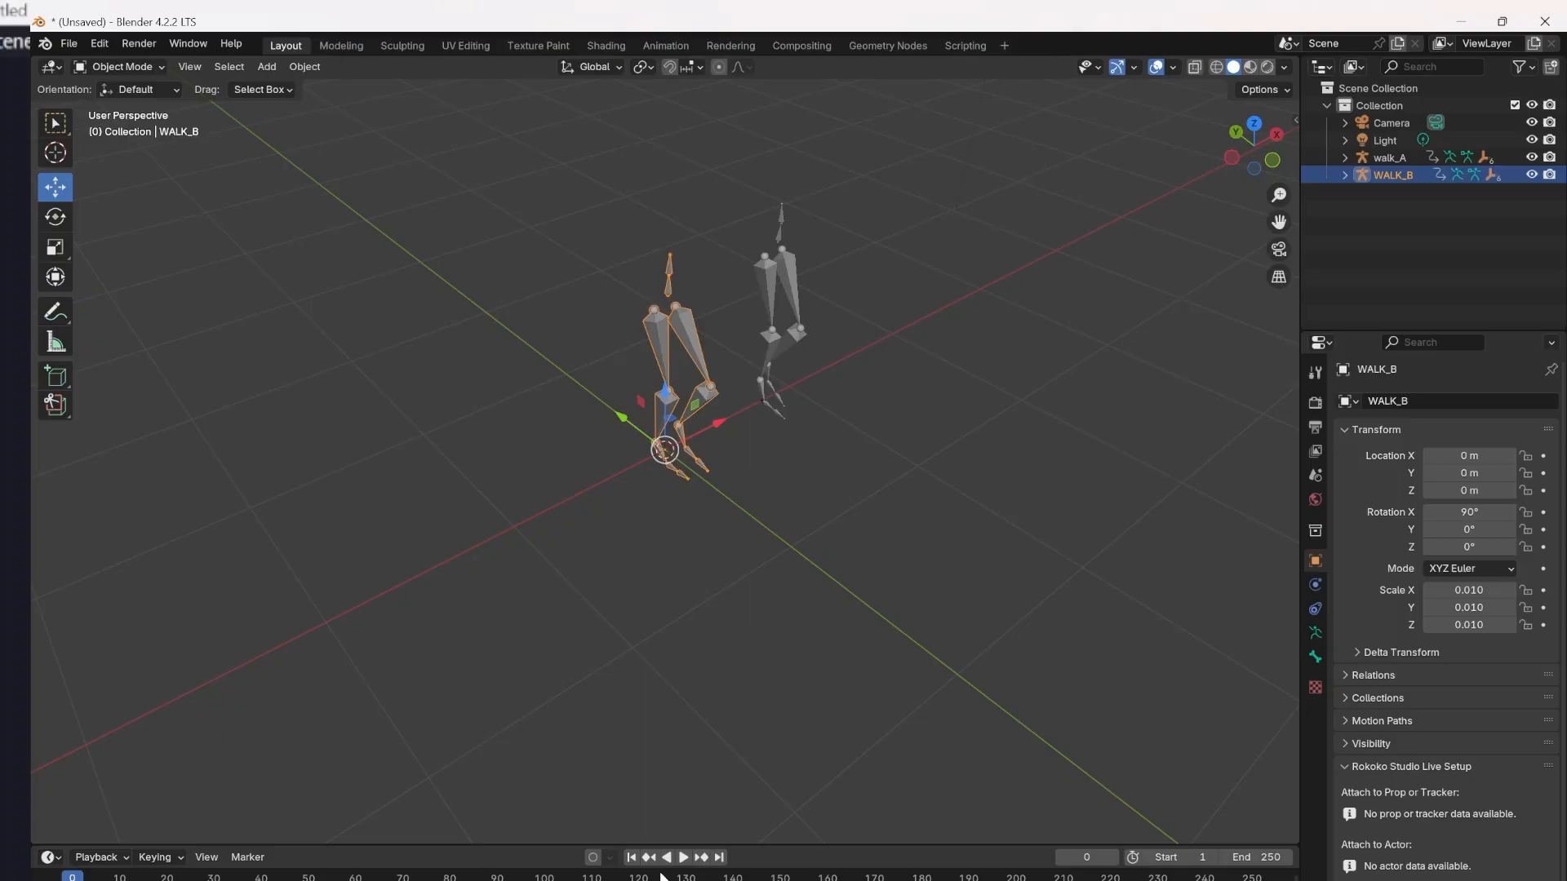
{"action": "left_click", "coordinate": [683, 857]}
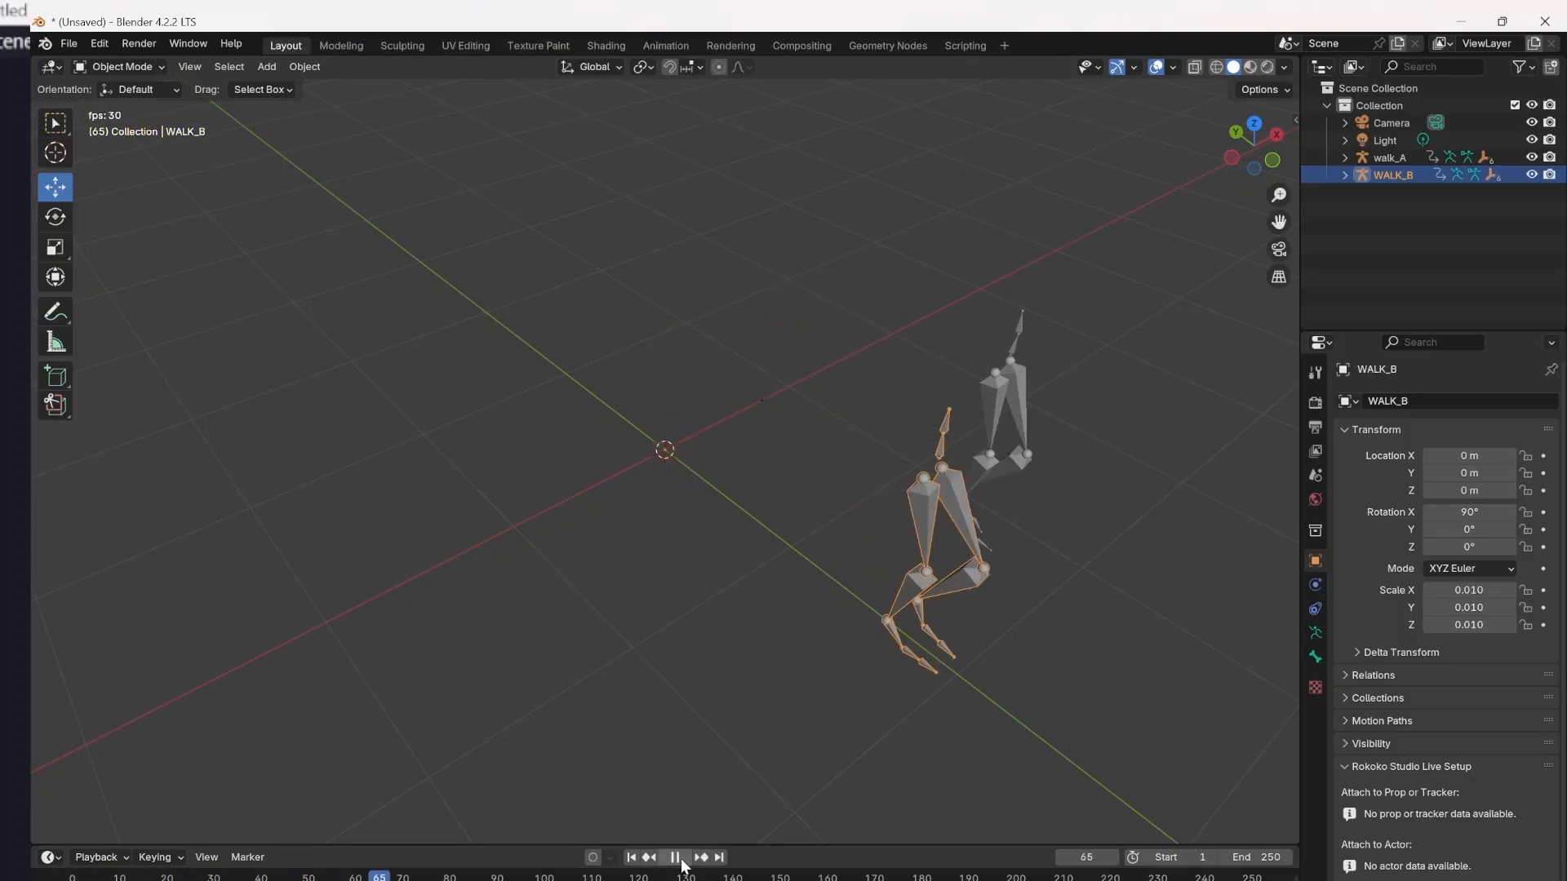
{"action": "left_click", "coordinate": [675, 856]}
{"action": "middle_click_drag", "start_coordinate": [1039, 683], "coordinate": [952, 639]}
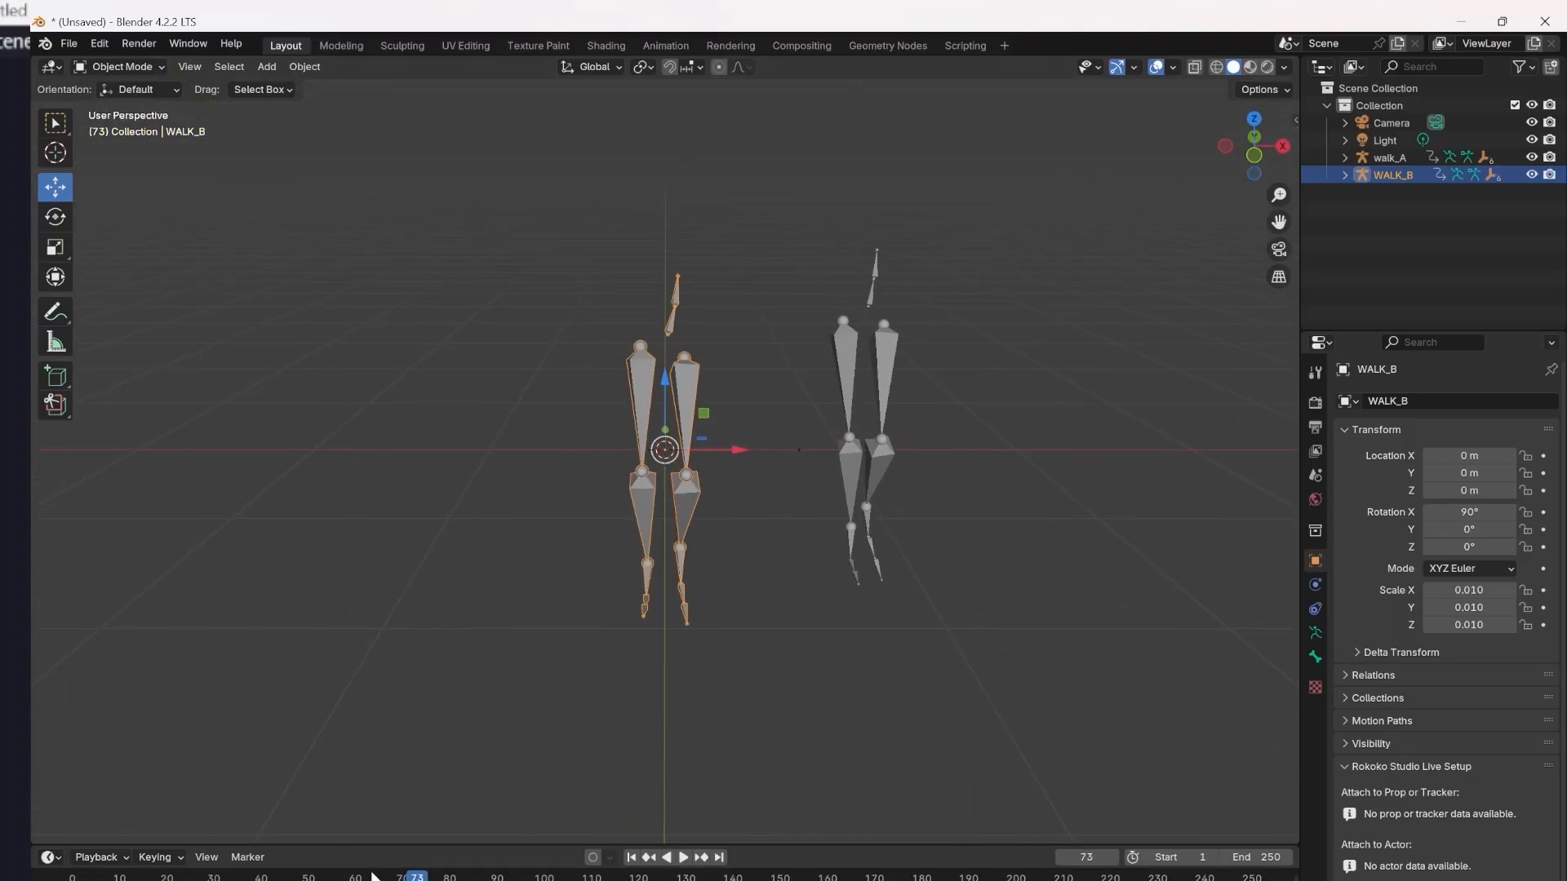
{"action": "left_click_drag", "start_coordinate": [372, 876], "coordinate": [72, 876]}
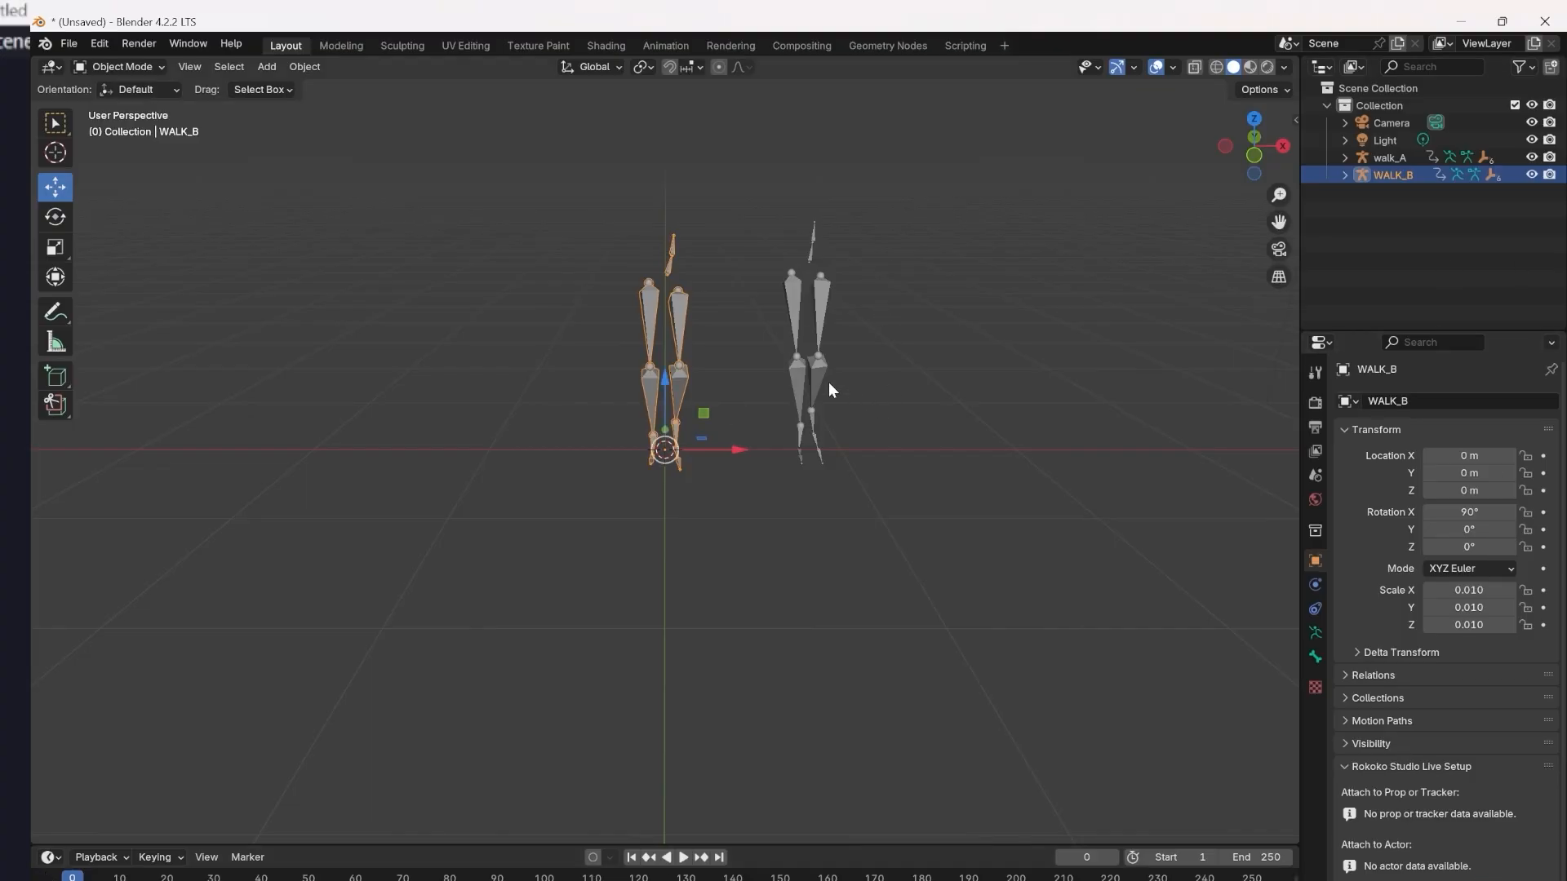
{"action": "left_click", "coordinate": [685, 861]}
{"action": "middle_click_drag", "start_coordinate": [974, 586], "coordinate": [1071, 586]}
{"action": "left_click_drag", "start_coordinate": [257, 876], "coordinate": [33, 875]}
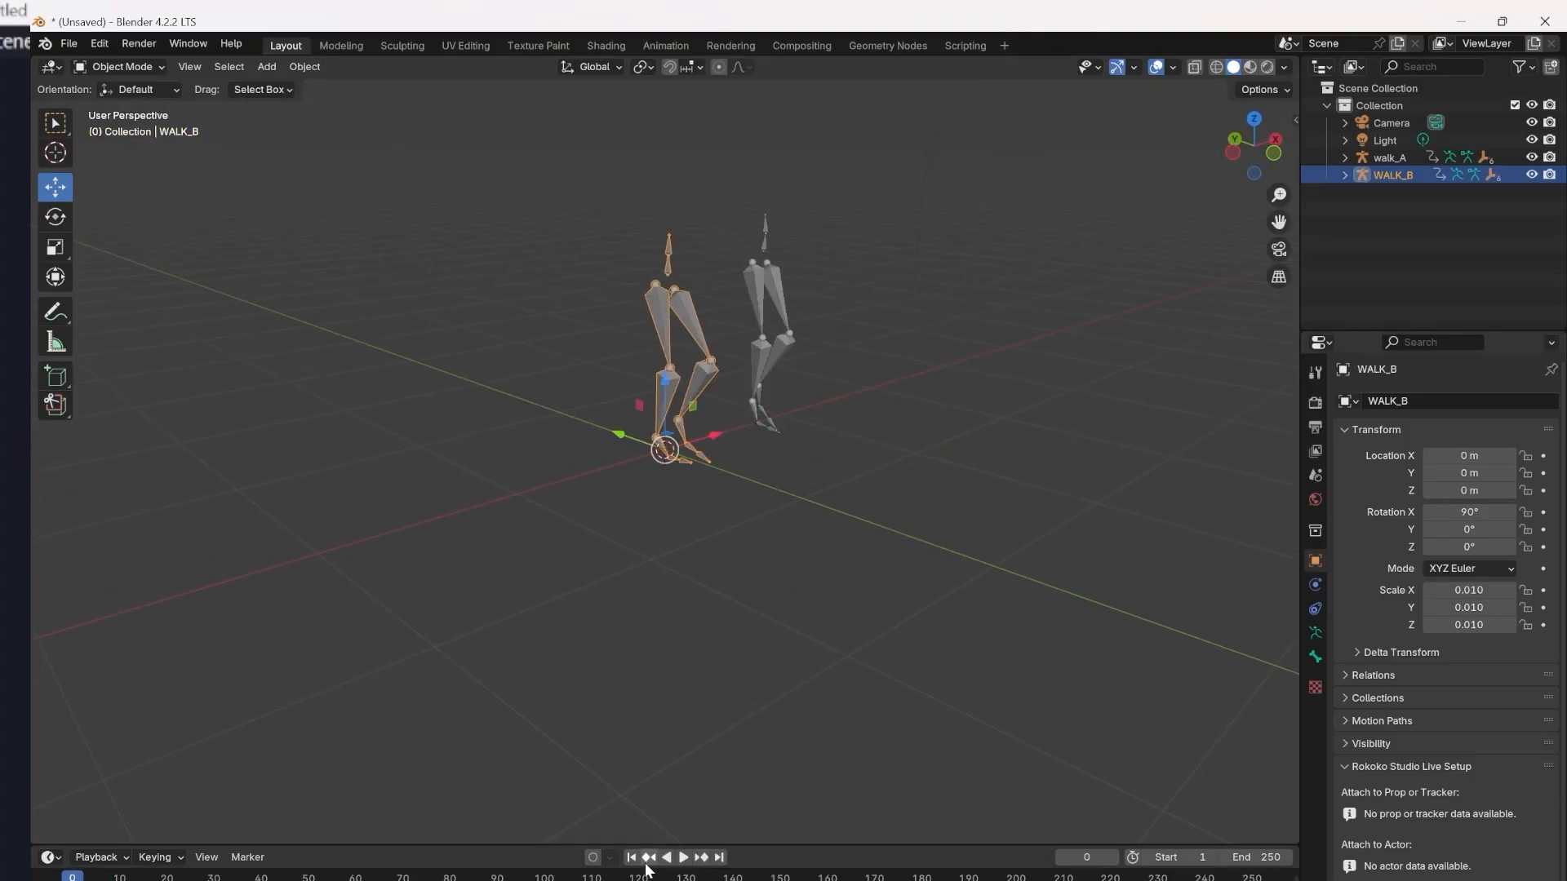
Replay both walks from frame 0 and compare the armatures' motion from side and angled views.
{"action": "left_click", "coordinate": [684, 857]}
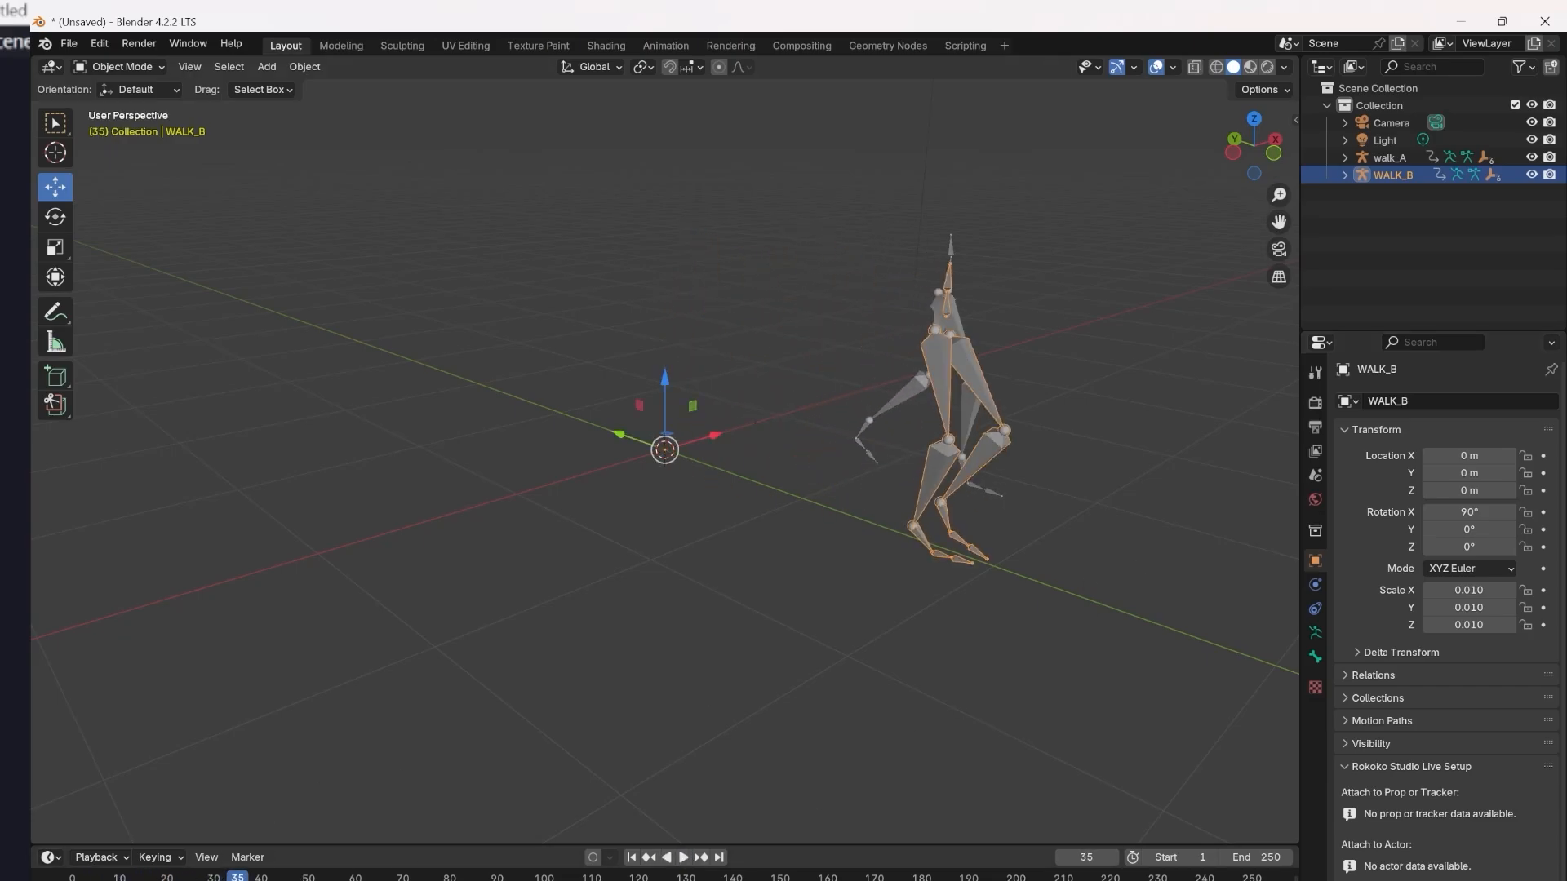
{"action": "left_click_drag", "start_coordinate": [237, 878], "coordinate": [72, 878]}
{"action": "middle_click_drag", "start_coordinate": [979, 604], "coordinate": [725, 636]}
{"action": "left_click", "coordinate": [684, 857]}
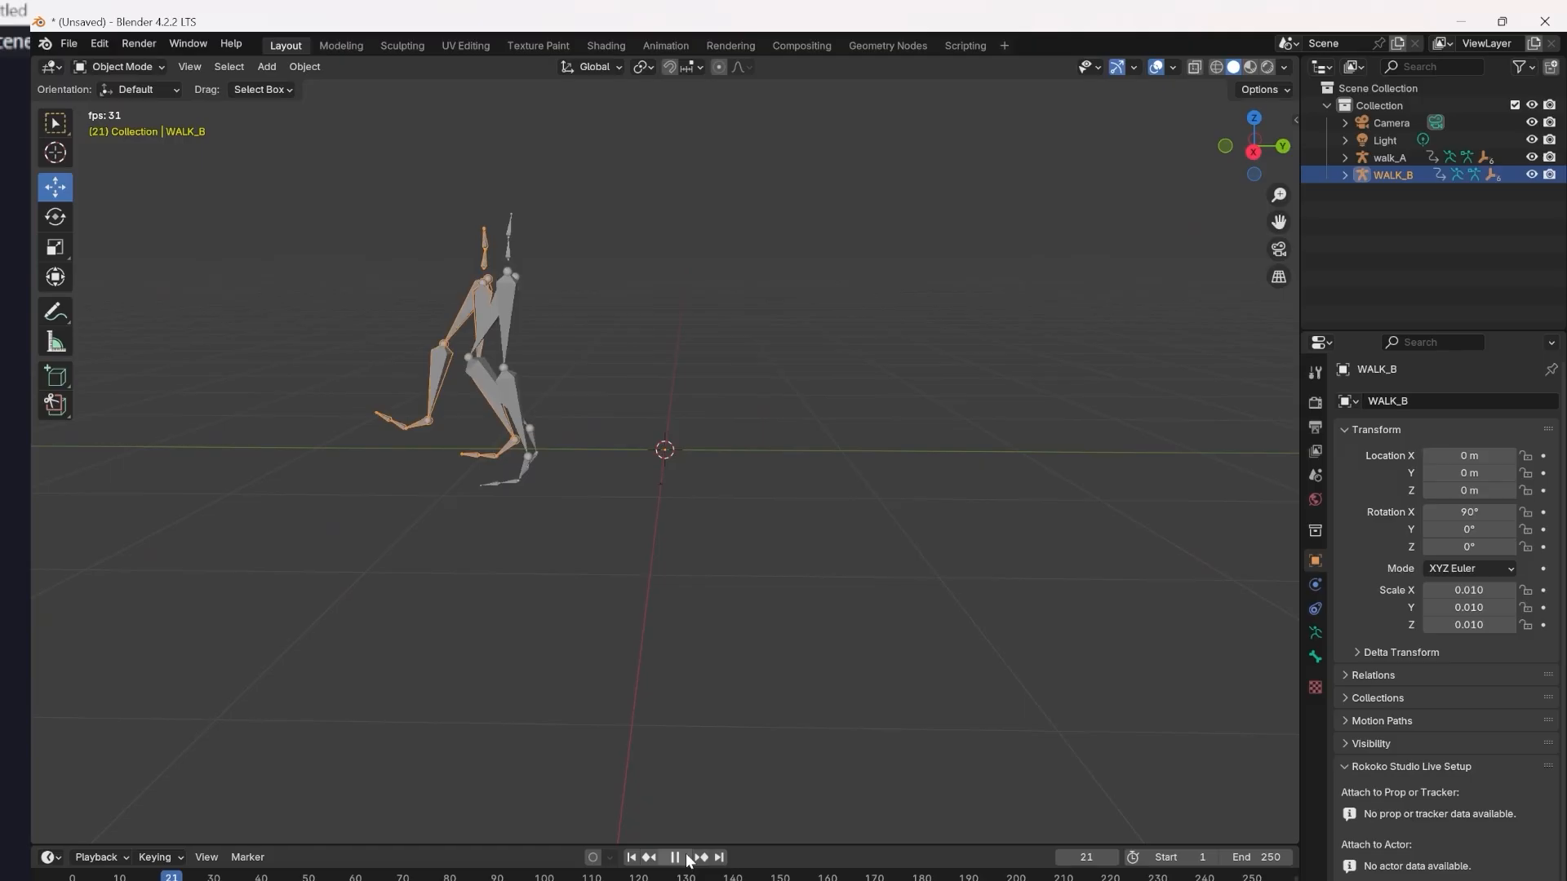
{"action": "middle_click_drag", "start_coordinate": [702, 723], "coordinate": [939, 724]}
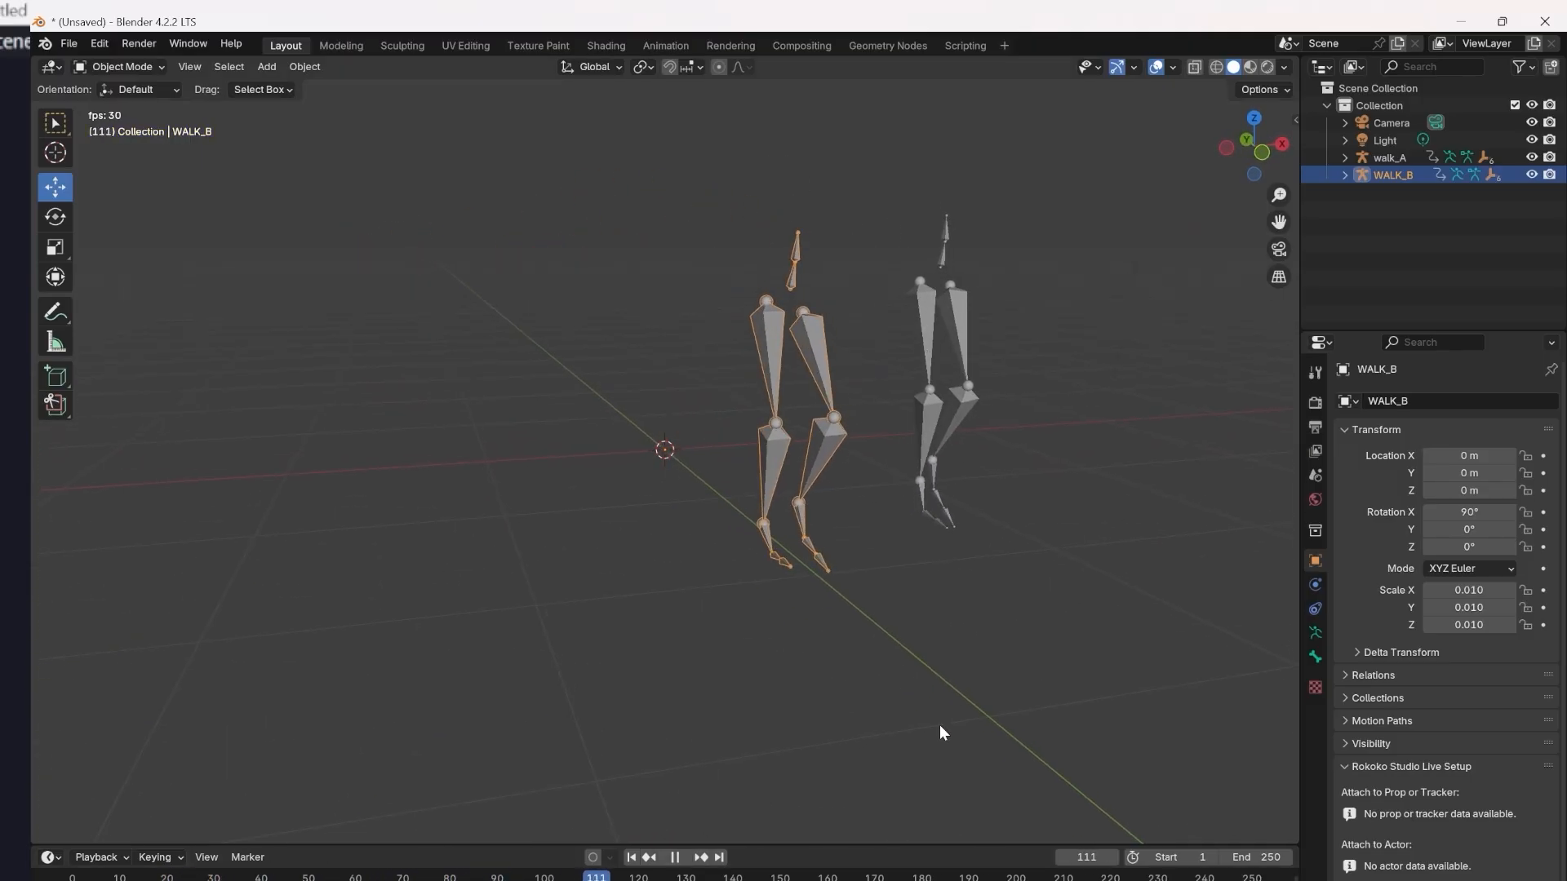
{"action": "left_click", "coordinate": [679, 861]}
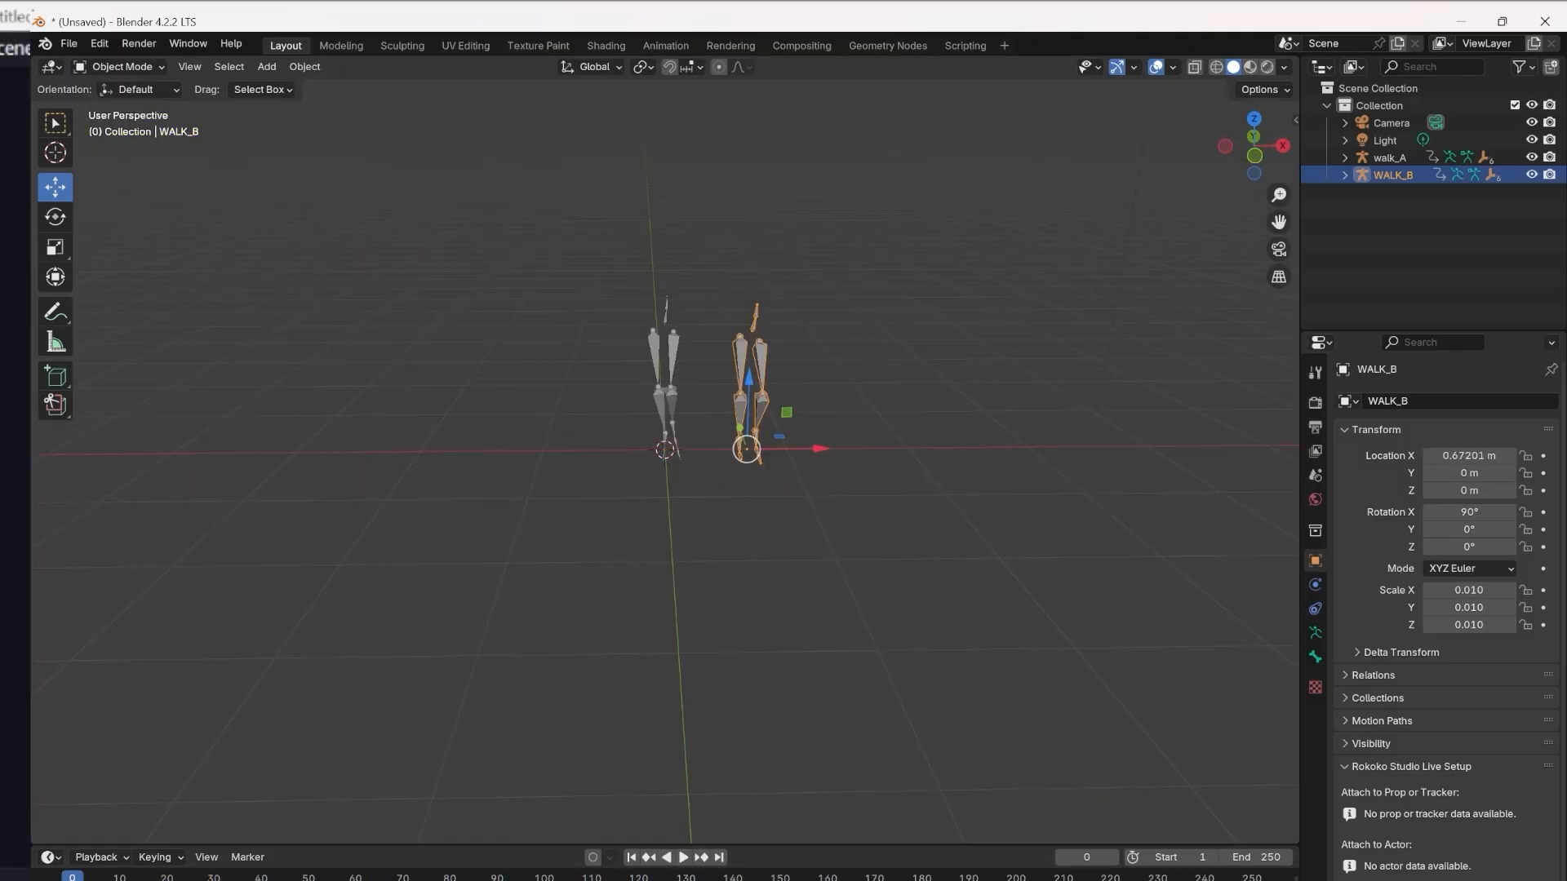
Play both walks again and compare the poses of walk_A and WALK_B at frame 13.
{"action": "key", "text": "space"}
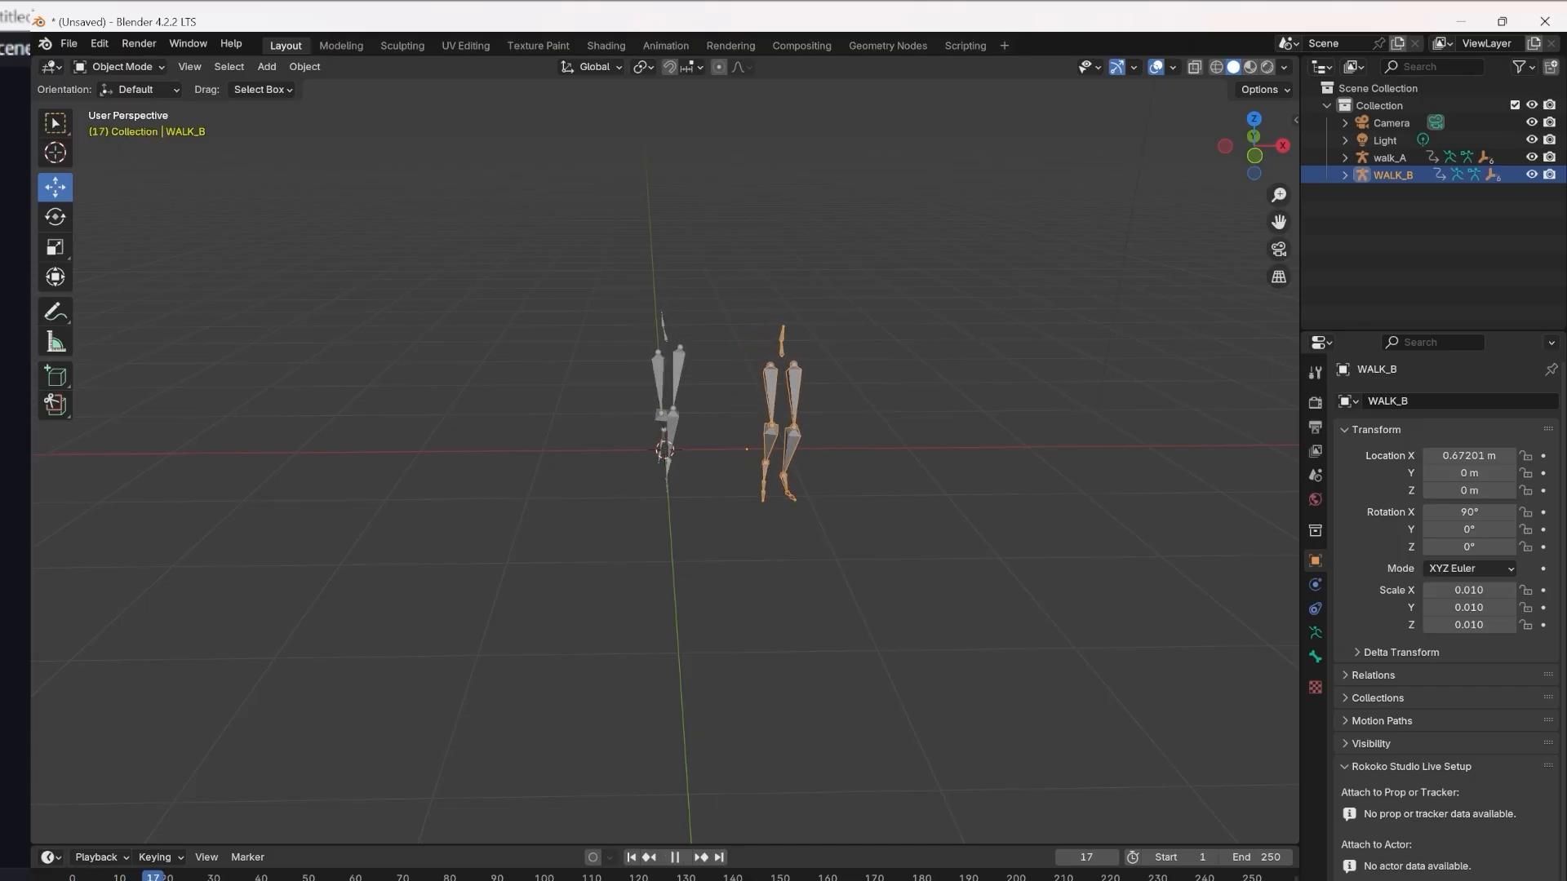
{"action": "key", "text": "space"}
{"action": "middle_click_drag", "start_coordinate": [727, 525], "coordinate": [1013, 460]}
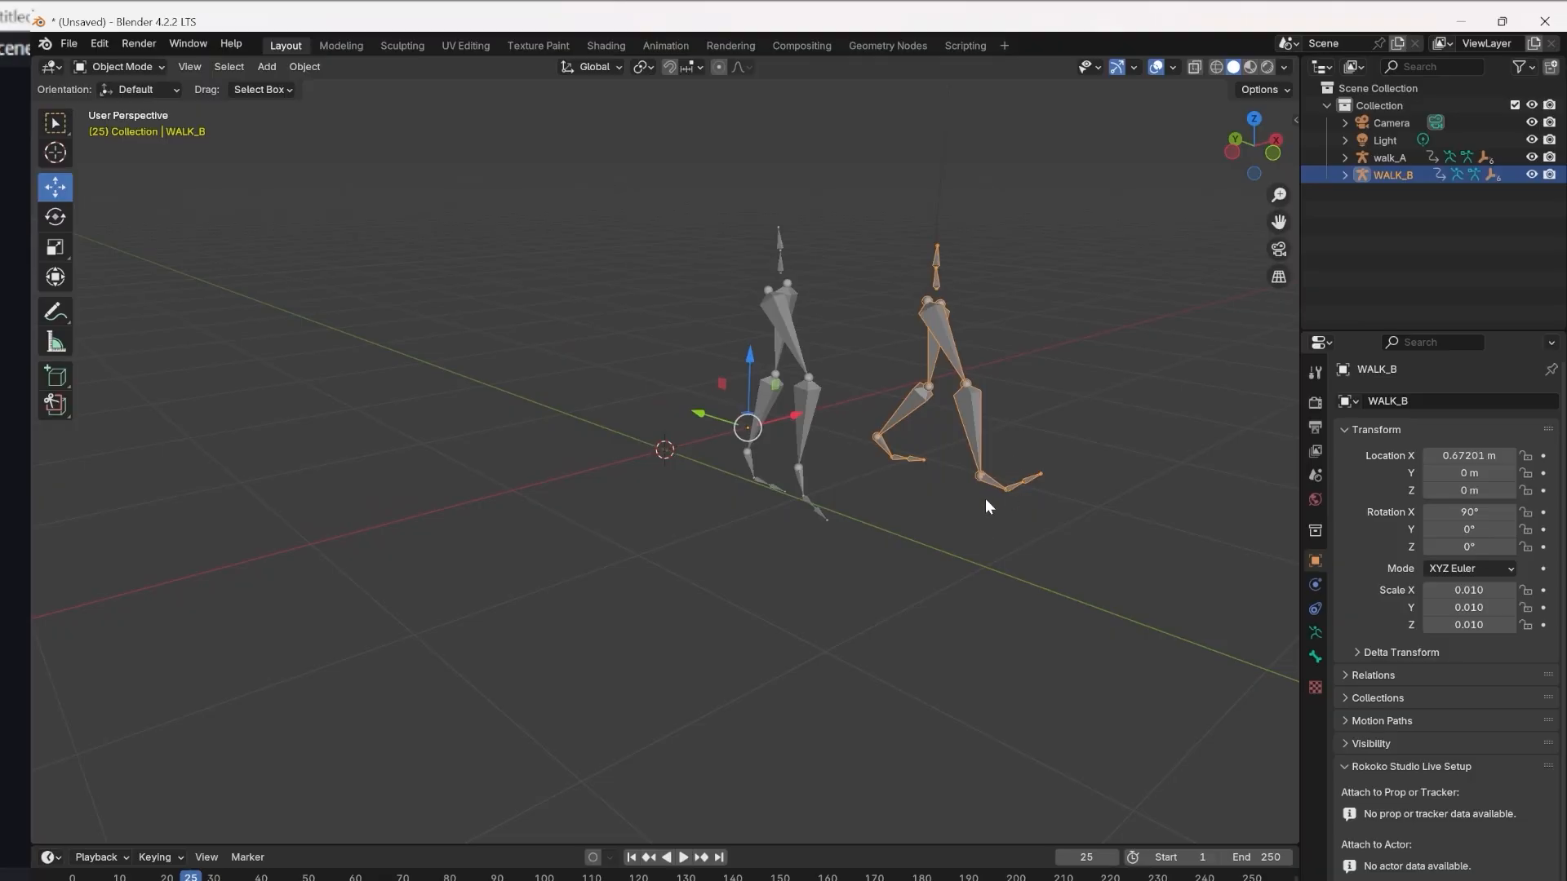
{"action": "left_click_drag", "start_coordinate": [205, 878], "coordinate": [134, 878]}
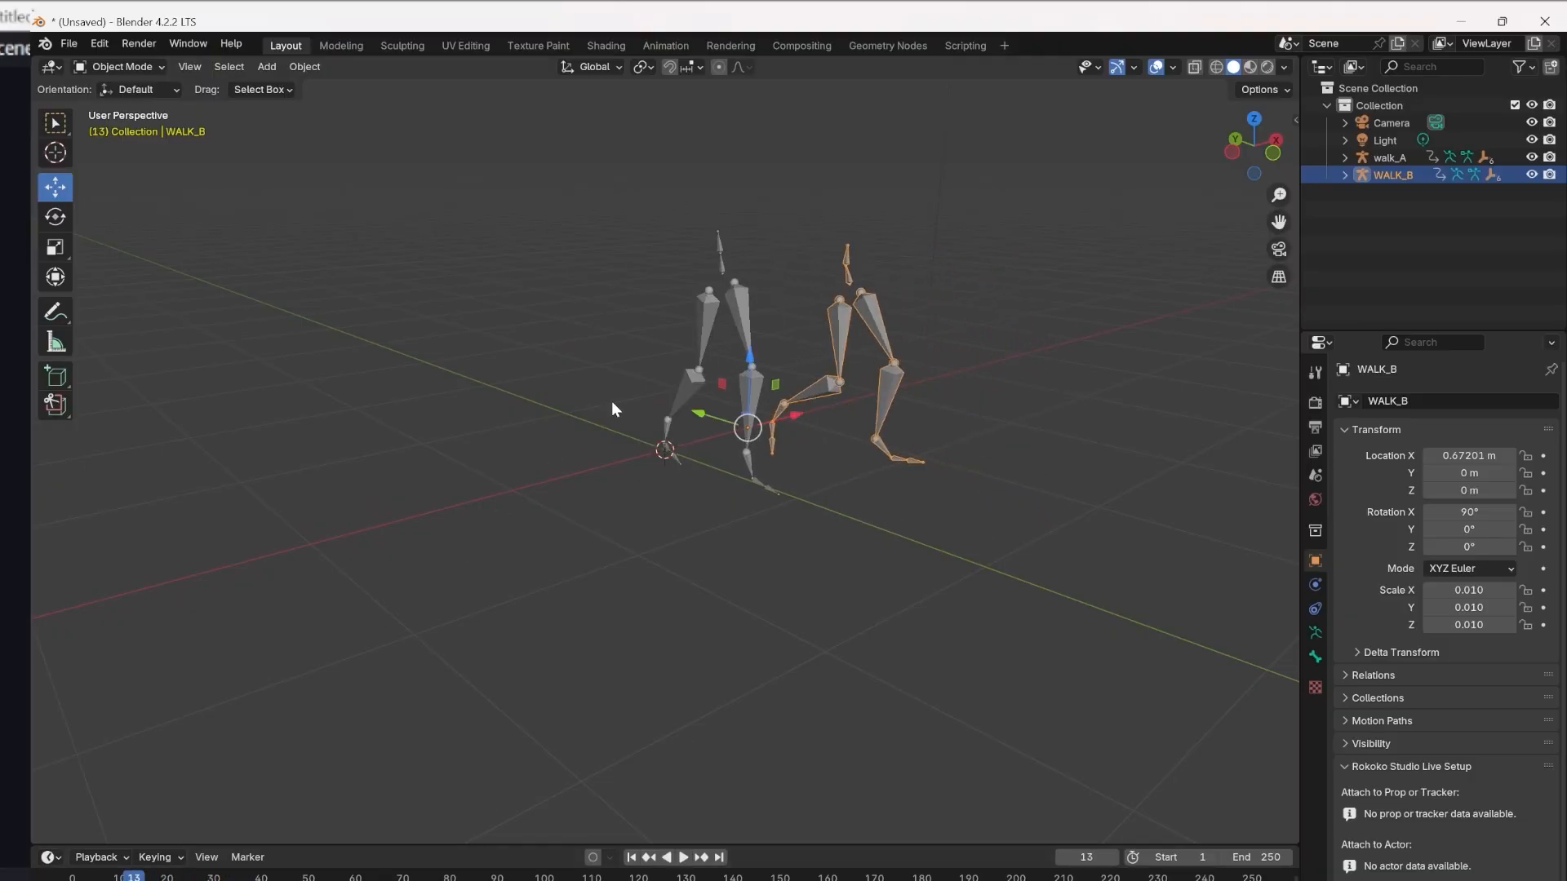
{"action": "left_click", "coordinate": [700, 333]}
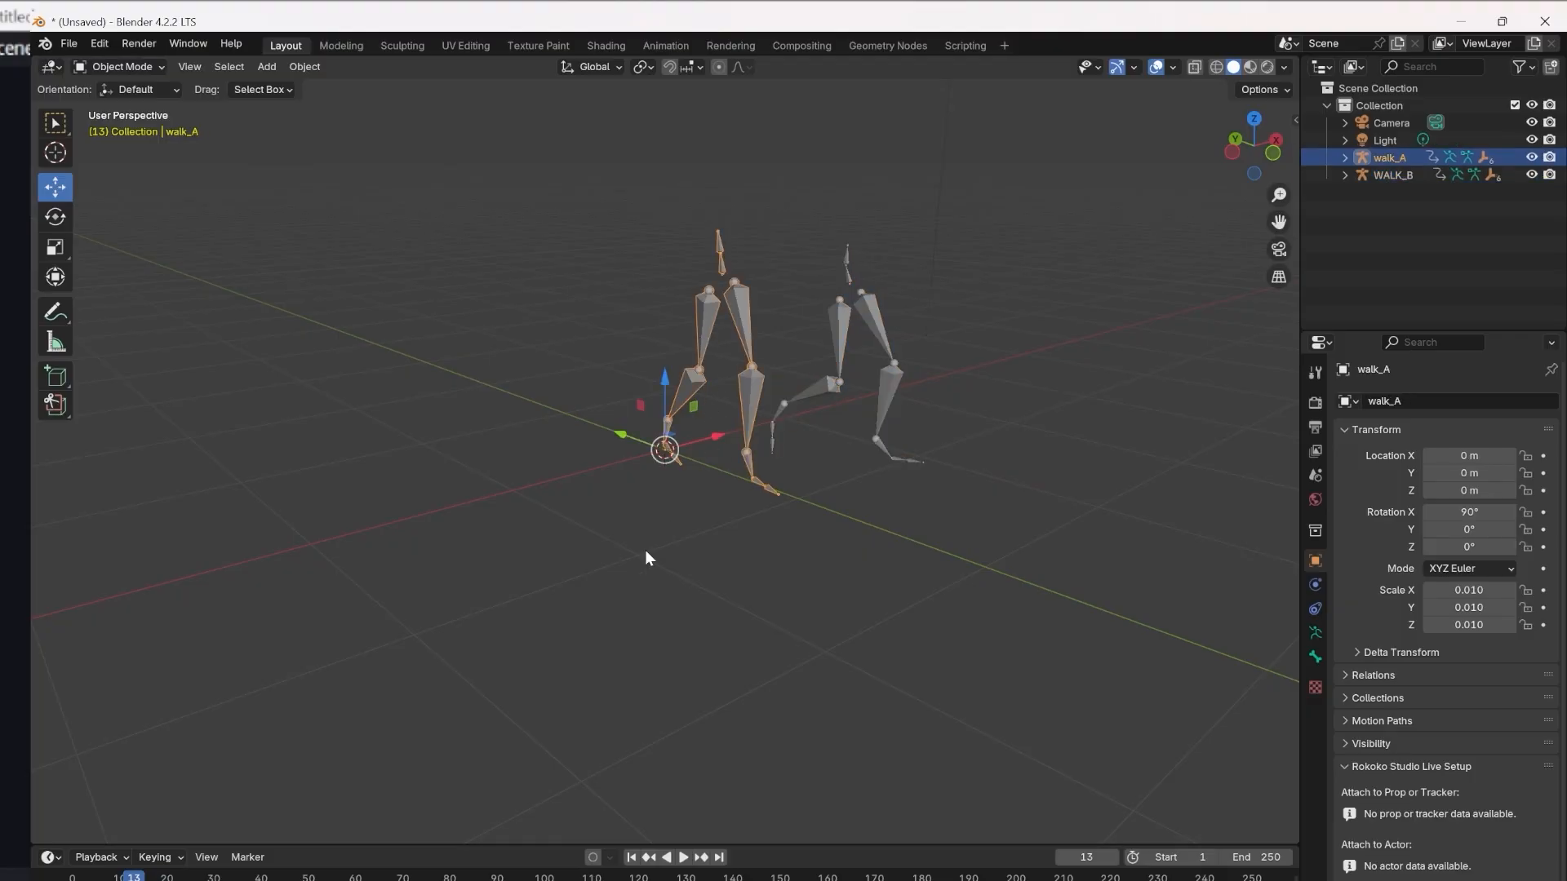
{"action": "left_click", "coordinate": [848, 329]}
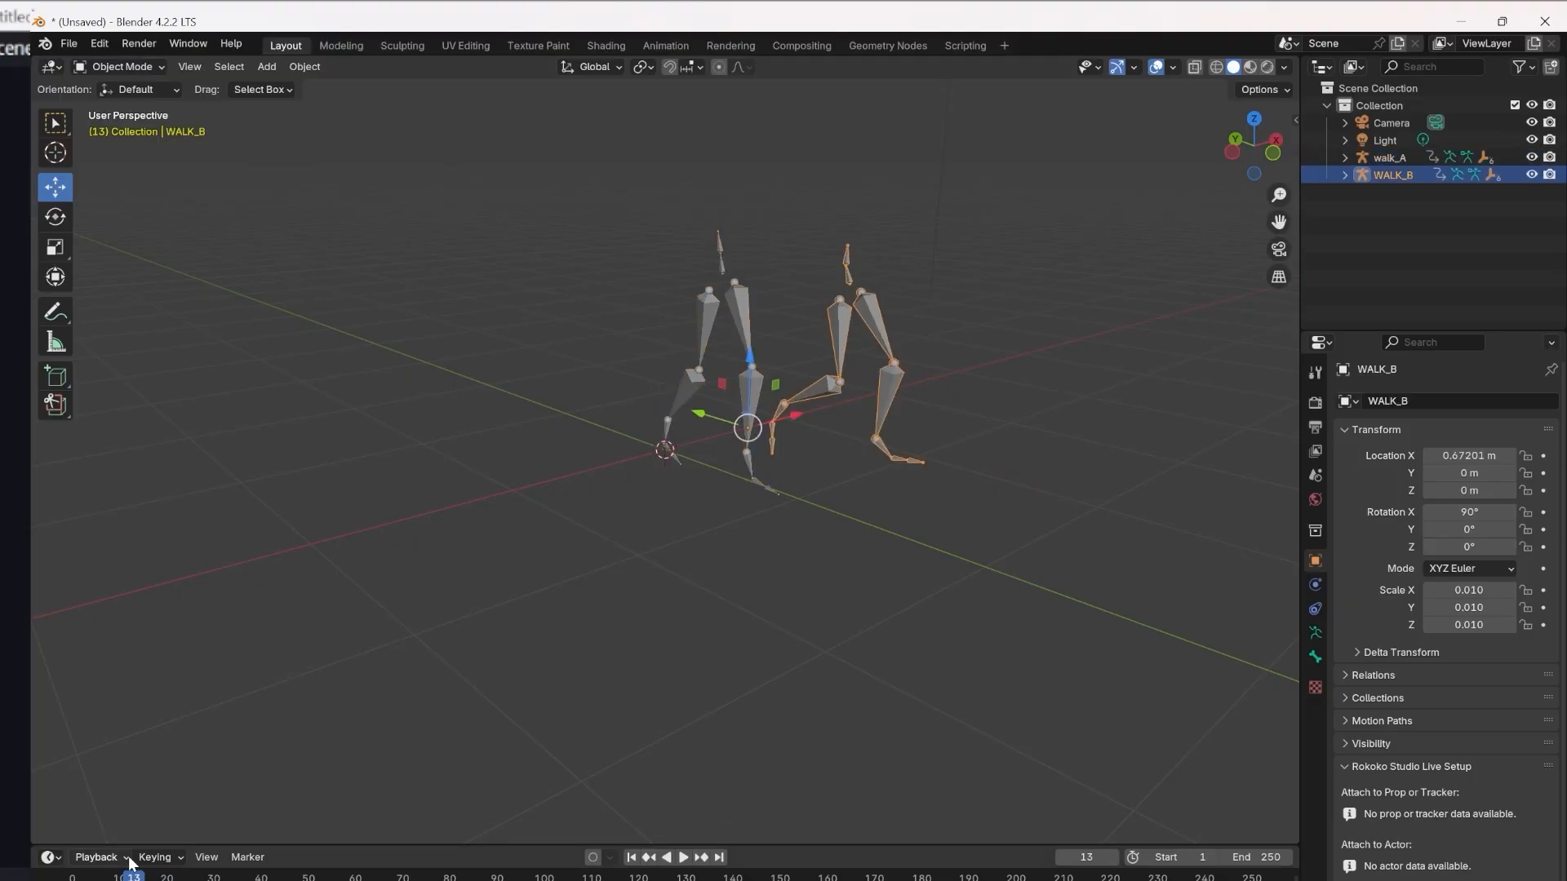
Replay the two walks from the start of the timeline and return to frame 1.
{"action": "left_click_drag", "start_coordinate": [134, 878], "coordinate": [76, 878]}
{"action": "key", "text": "space"}
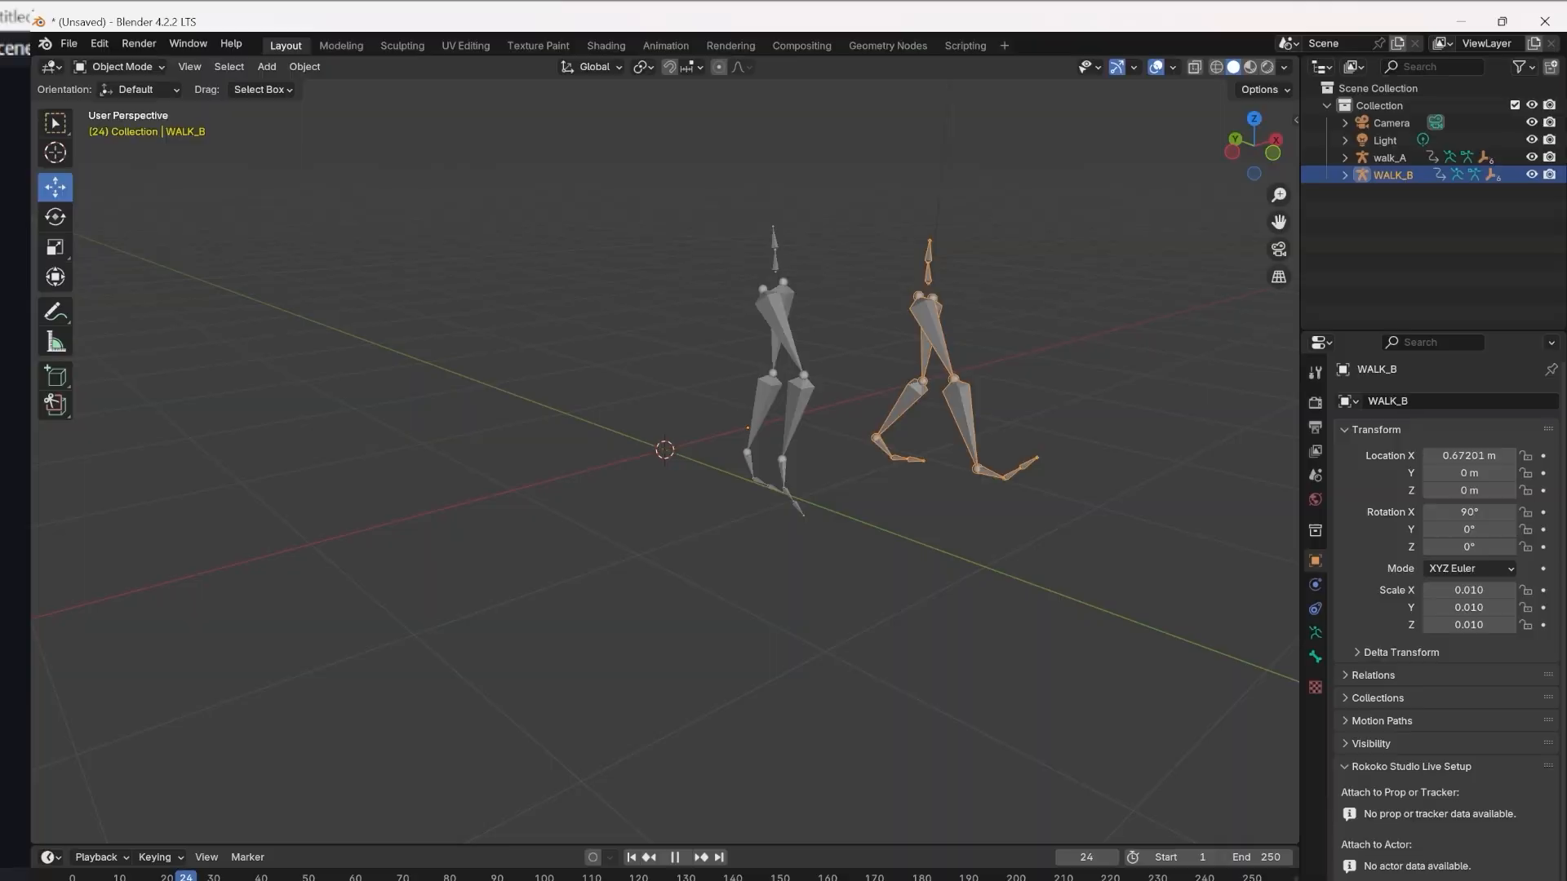
{"action": "key", "text": "Escape"}
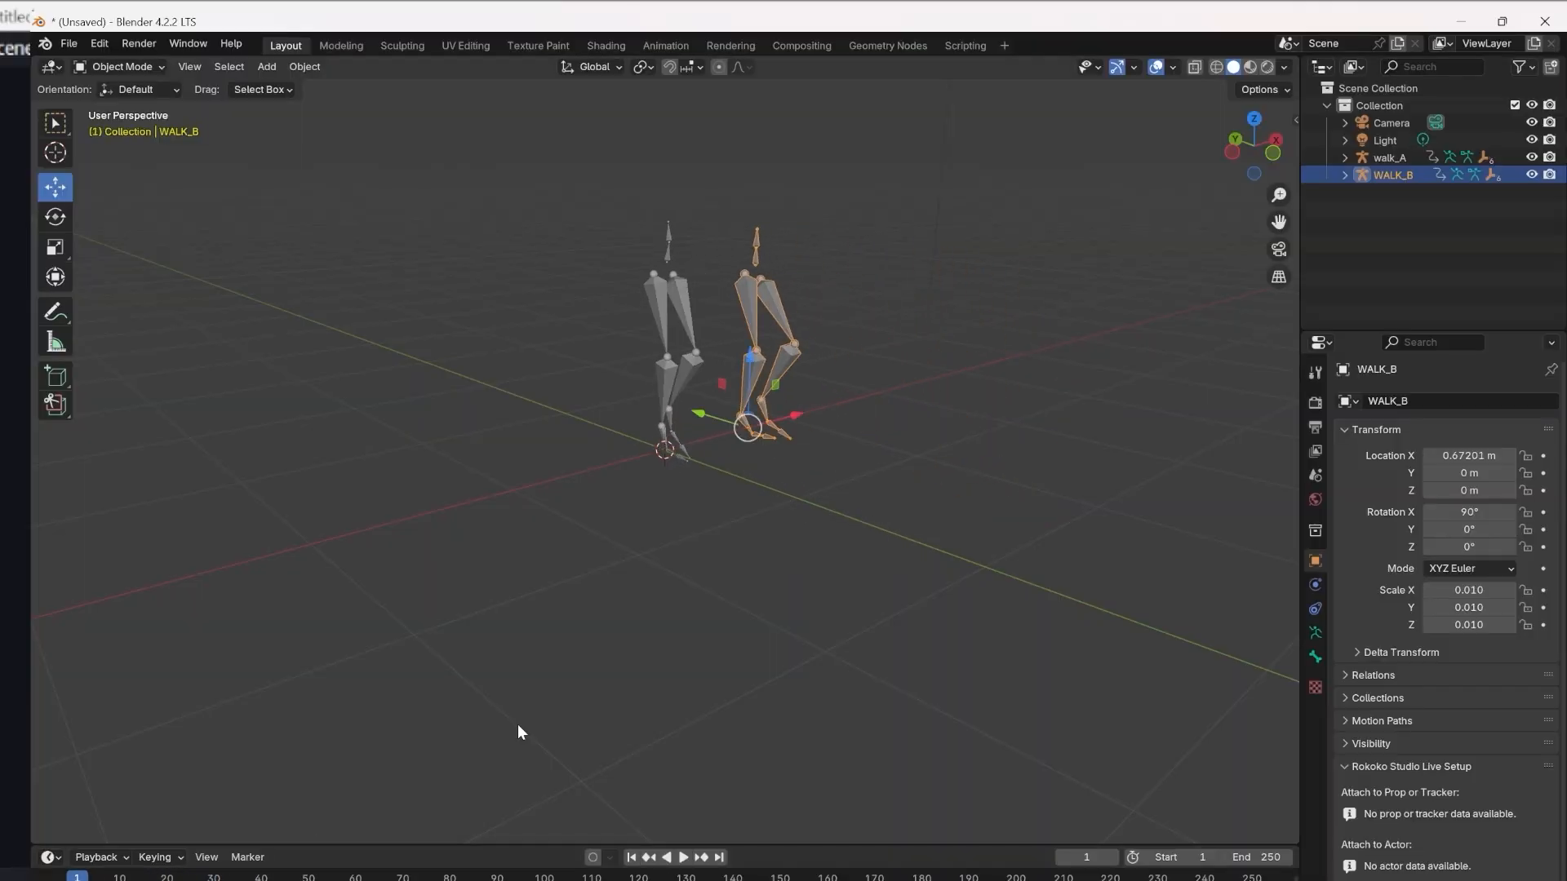
Select the walk_A armature and switch it to Pose Mode.
{"action": "middle_click_drag", "start_coordinate": [925, 429], "coordinate": [893, 294]}
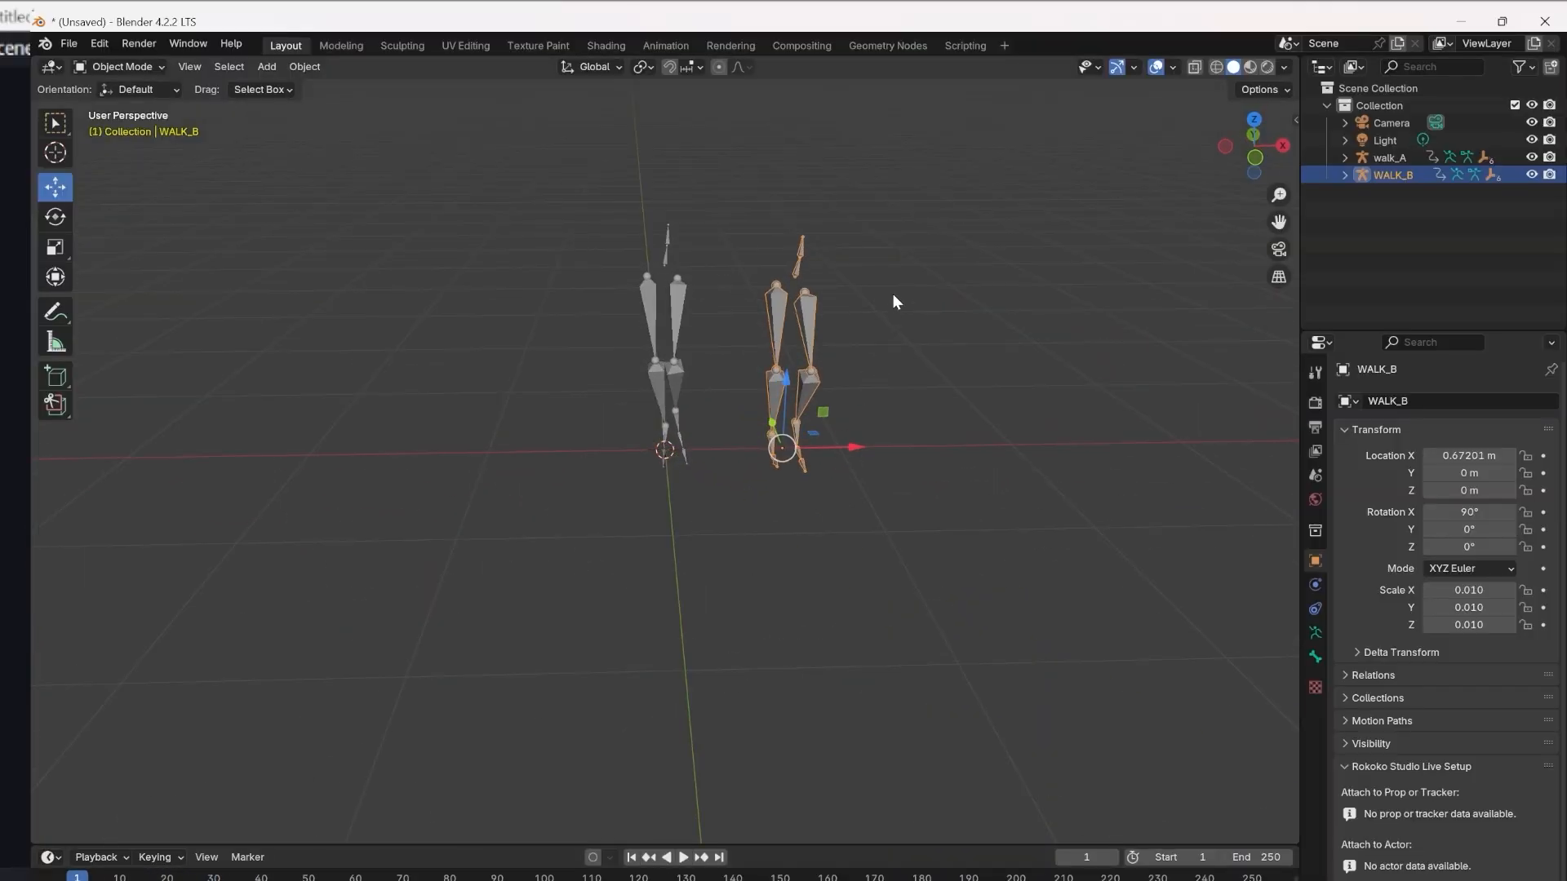
{"action": "scroll", "coordinate": [893, 294], "scroll_direction": "up", "scroll_amount": 1}
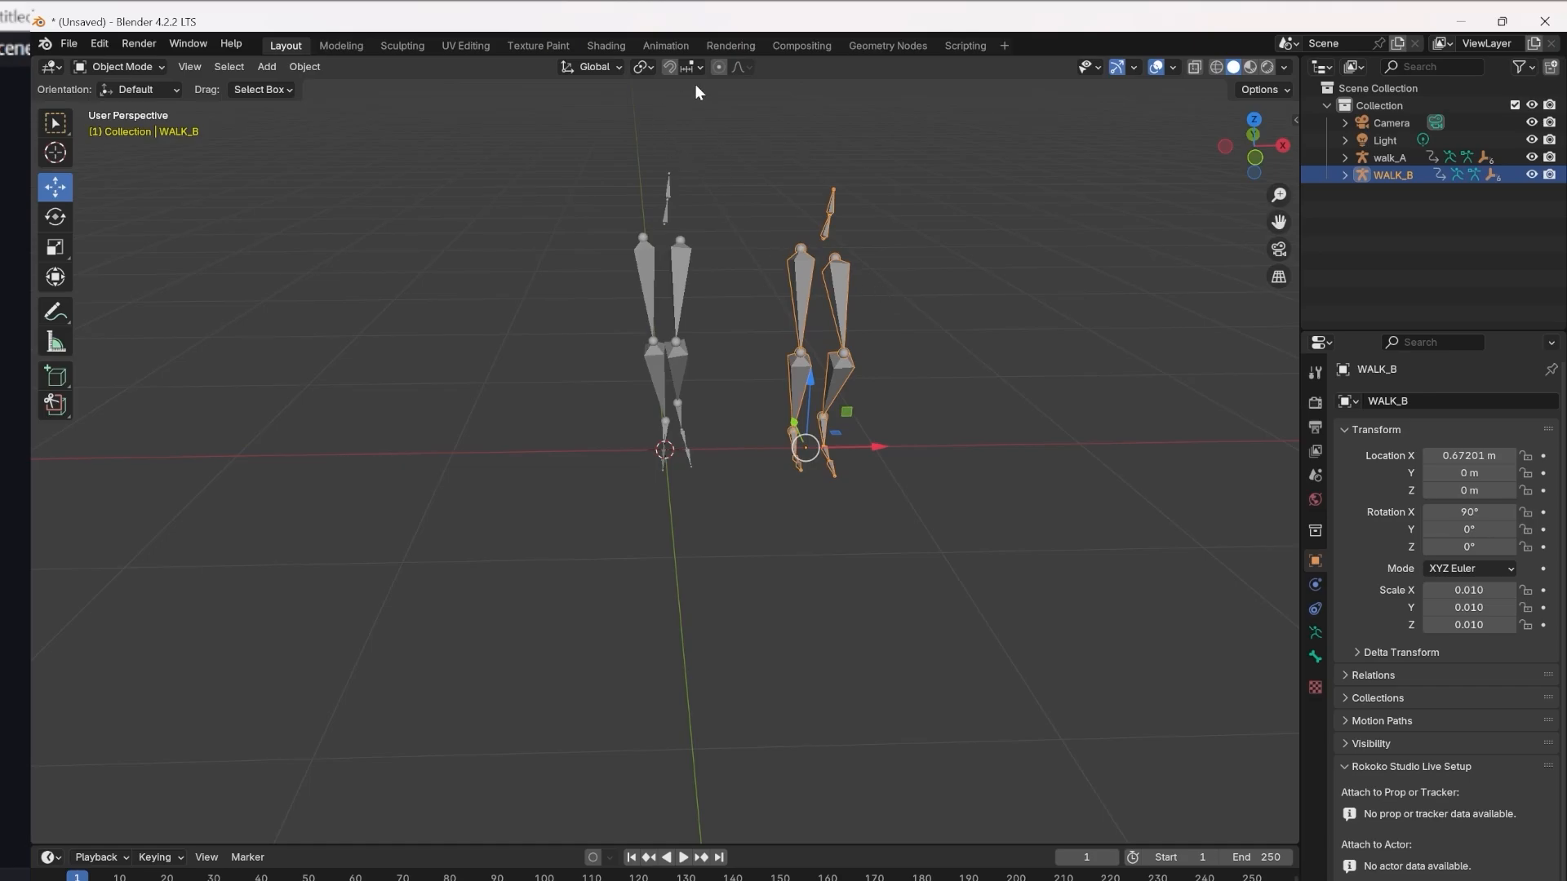
{"action": "left_click", "coordinate": [663, 214]}
{"action": "left_click", "coordinate": [829, 234]}
{"action": "left_click", "coordinate": [683, 298]}
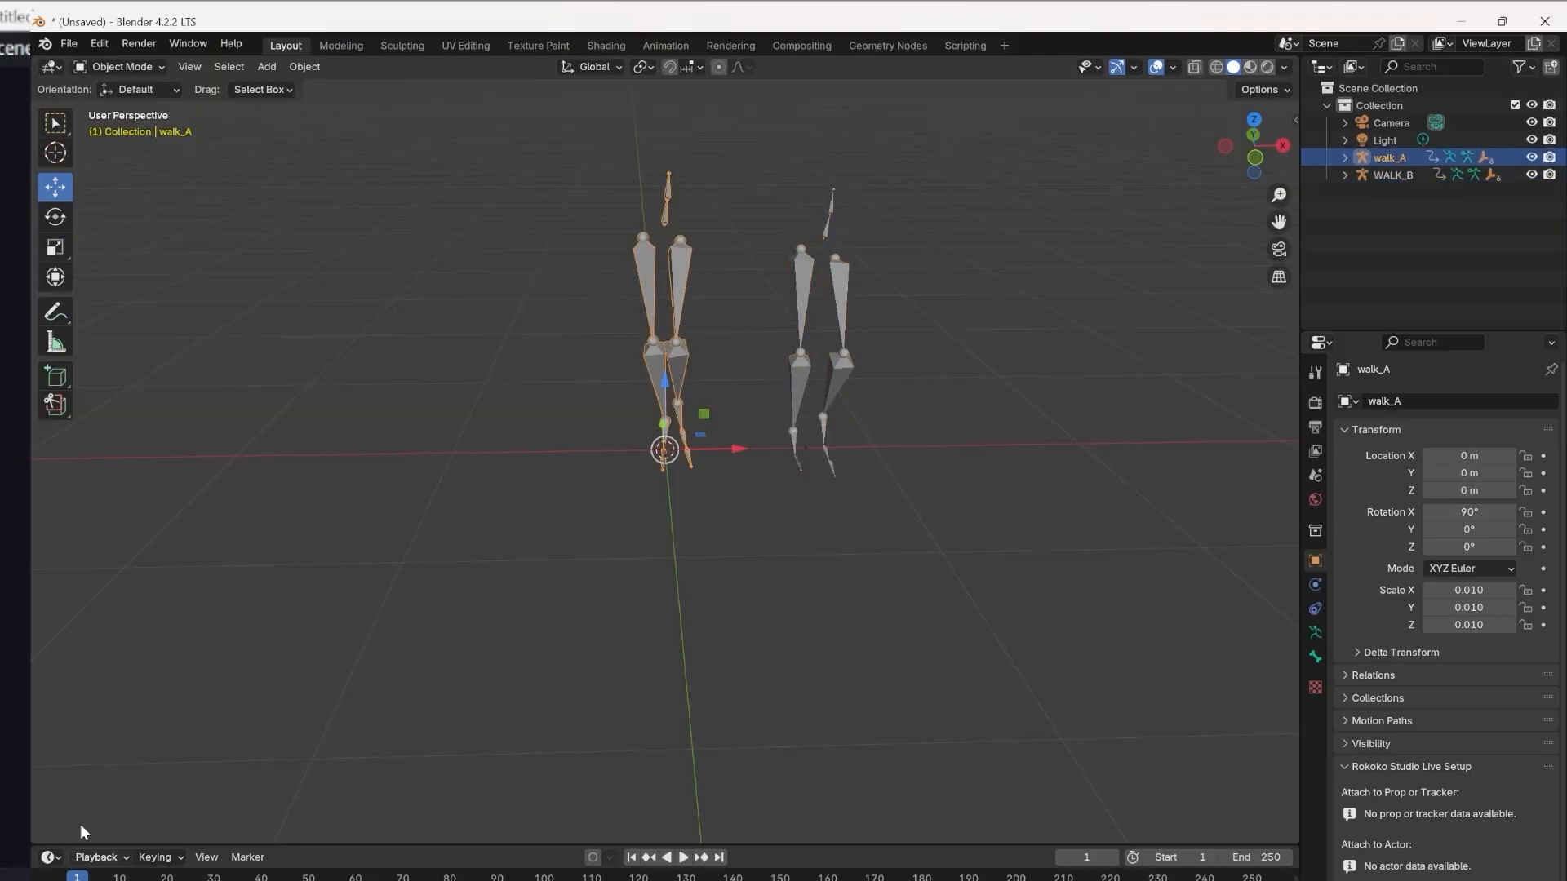
{"action": "left_click", "coordinate": [125, 65]}
{"action": "left_click", "coordinate": [124, 125]}
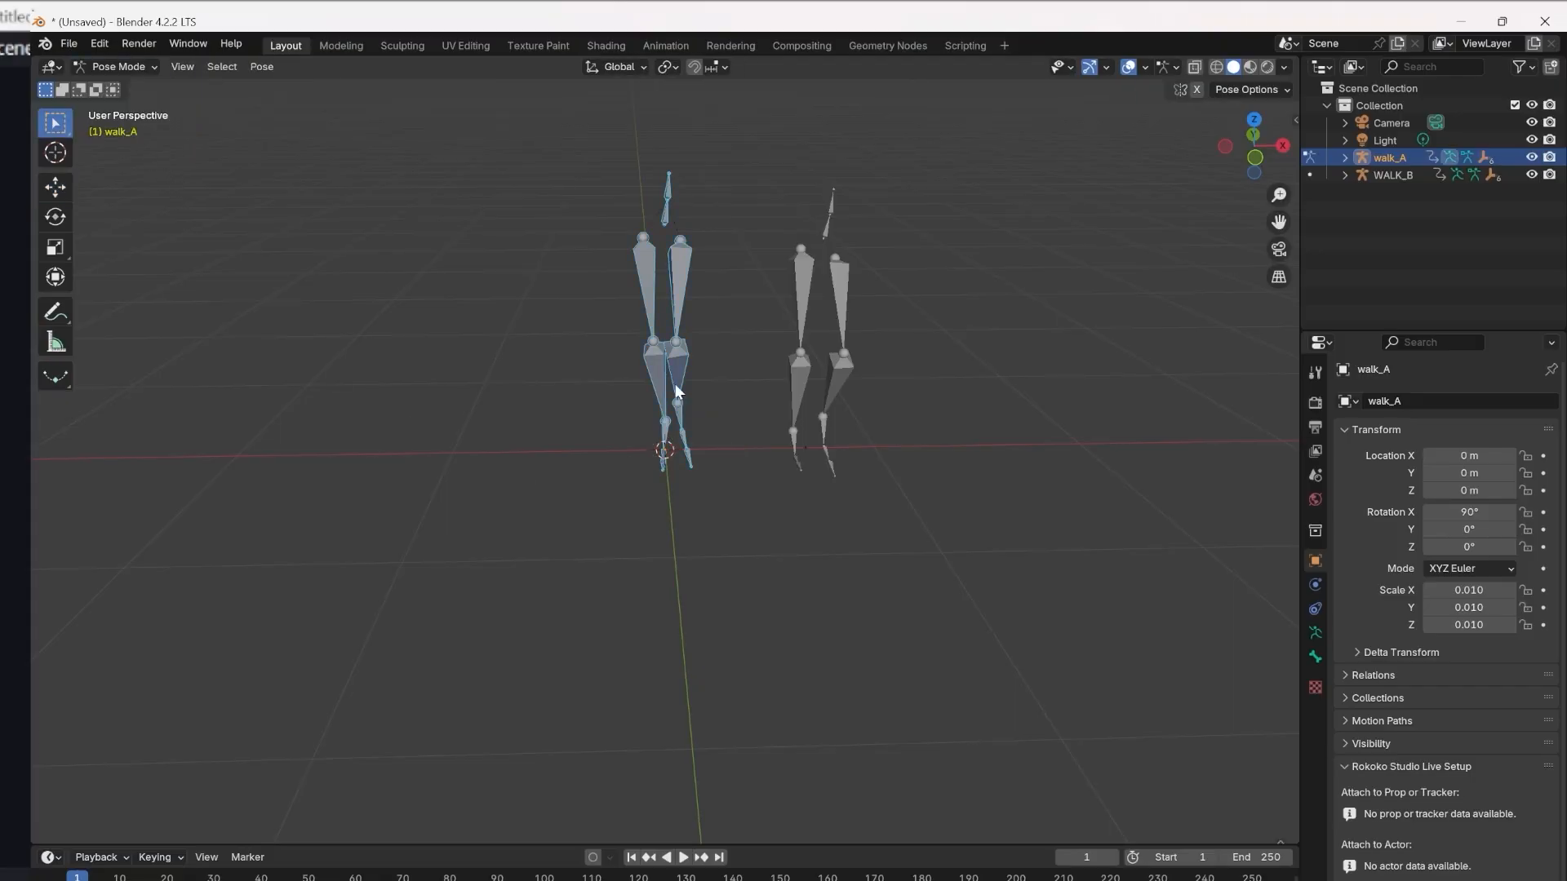
Play the animation up to frame 7 and examine the walk_A pose from the side.
{"action": "middle_click_drag", "start_coordinate": [744, 651], "coordinate": [852, 645]}
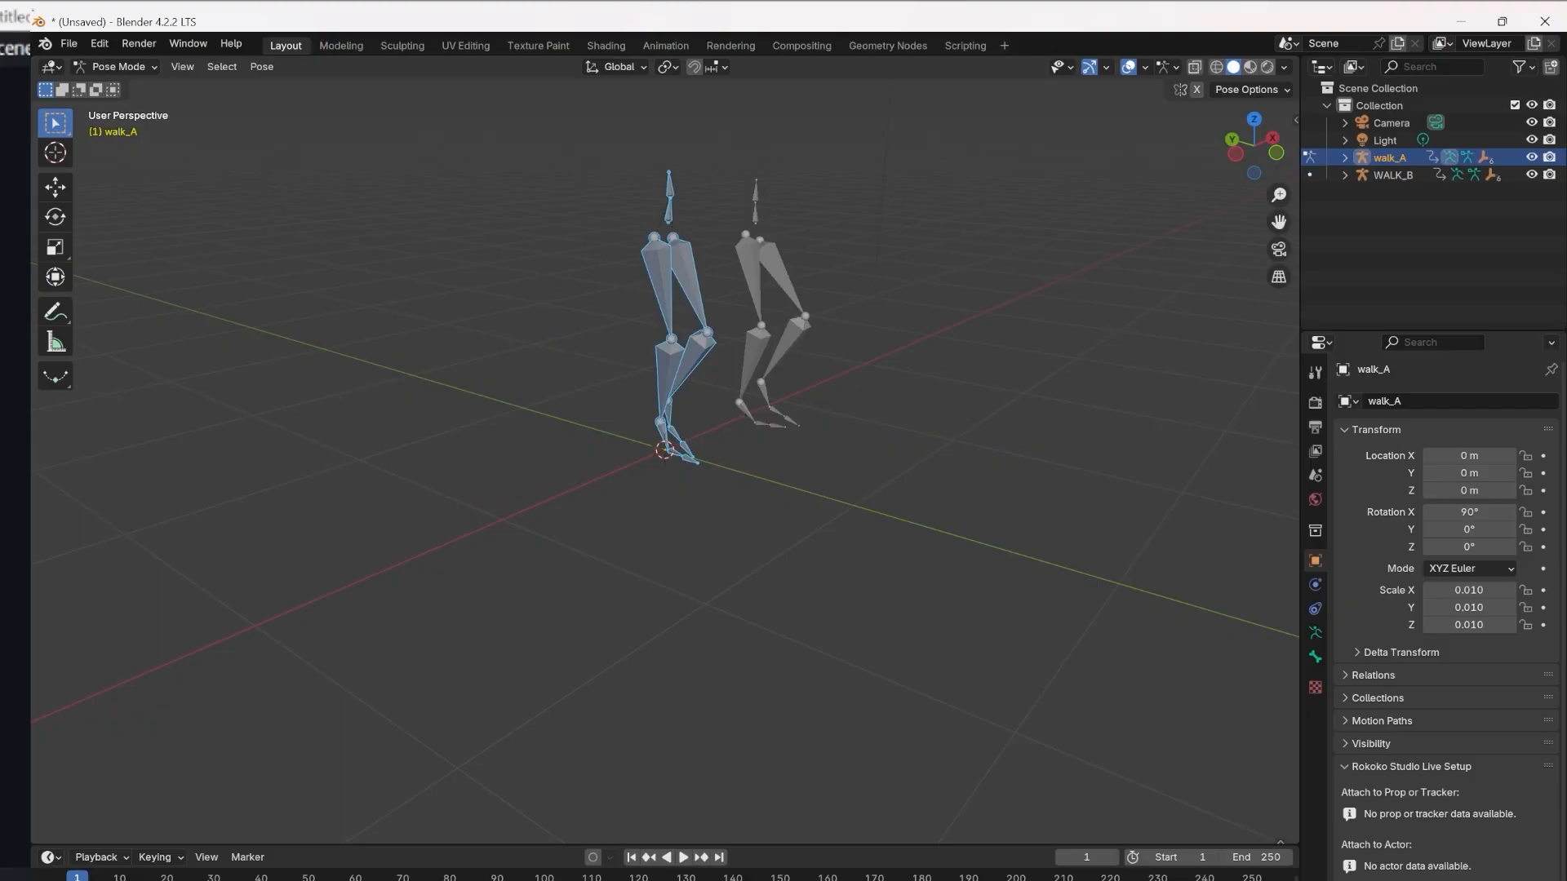
{"action": "key", "text": "space"}
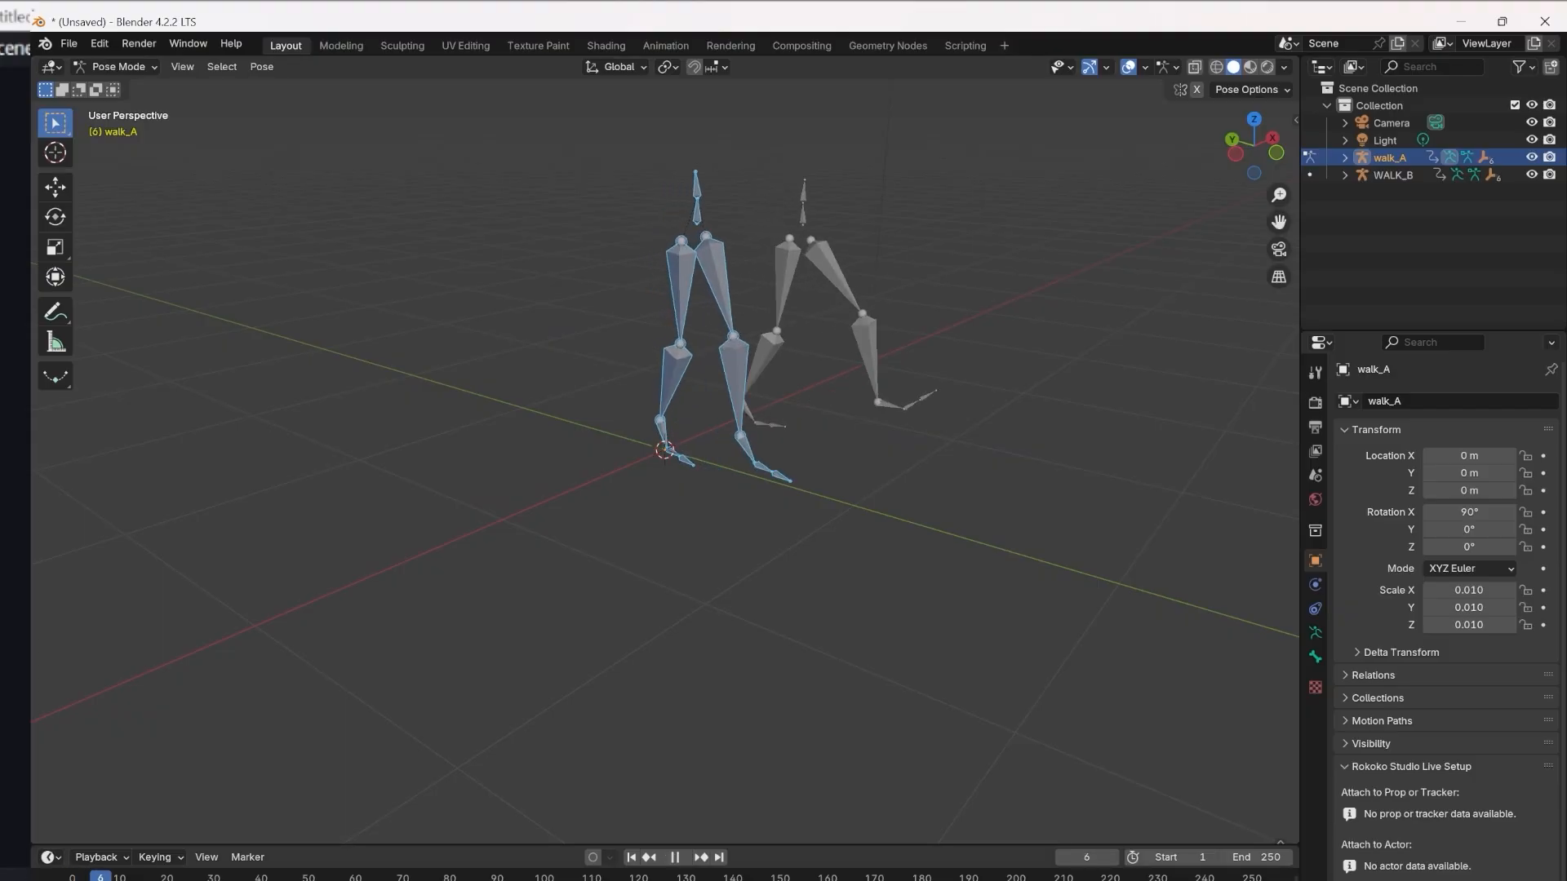
{"action": "key", "text": "space"}
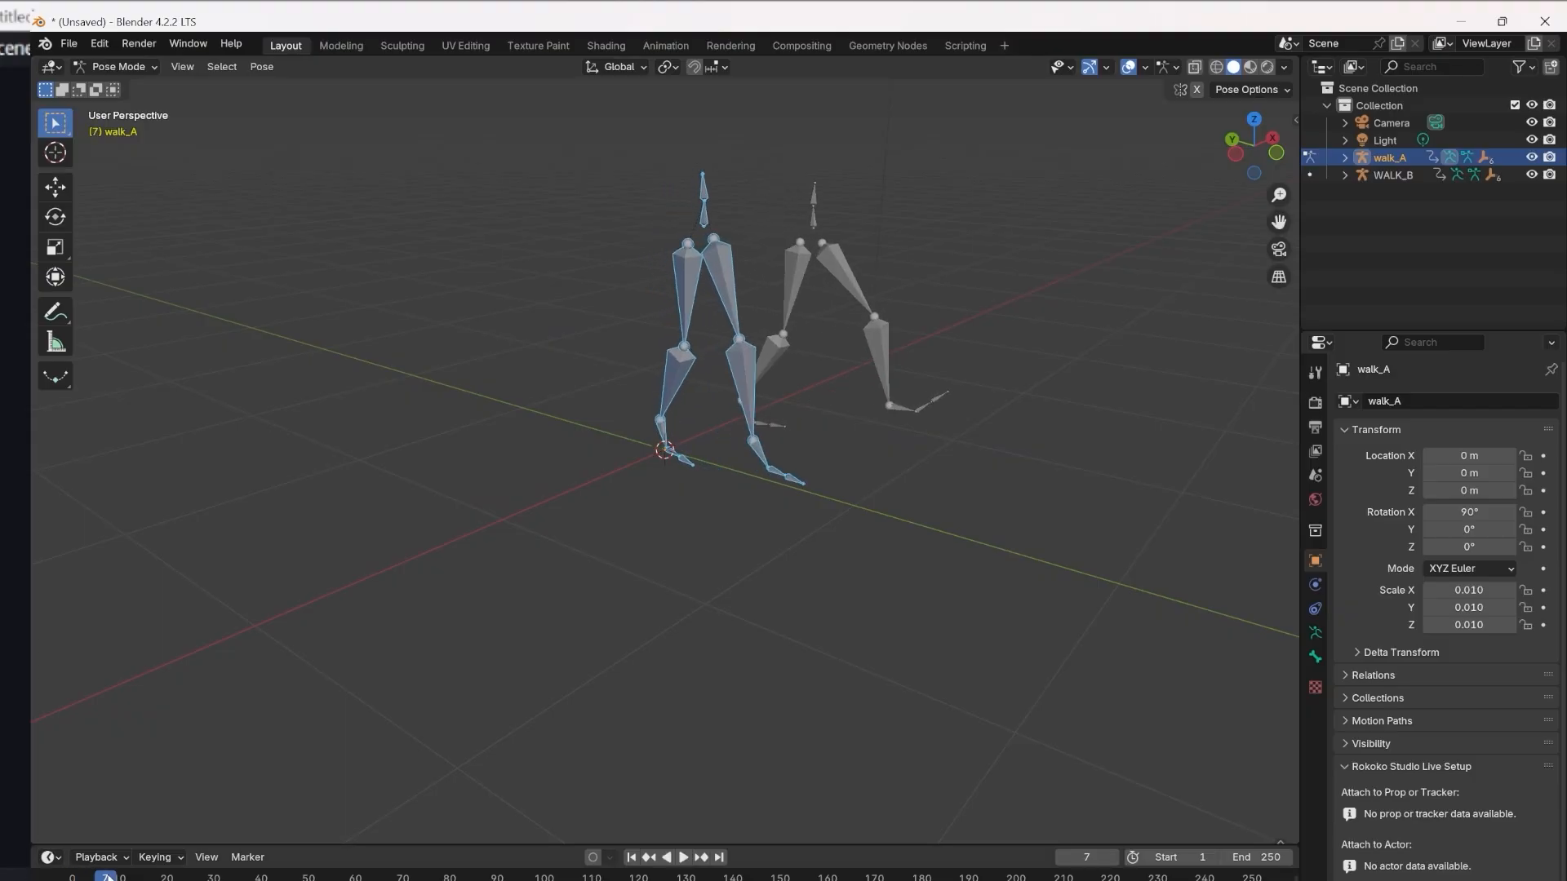
{"action": "middle_click_drag", "start_coordinate": [765, 579], "coordinate": [932, 613]}
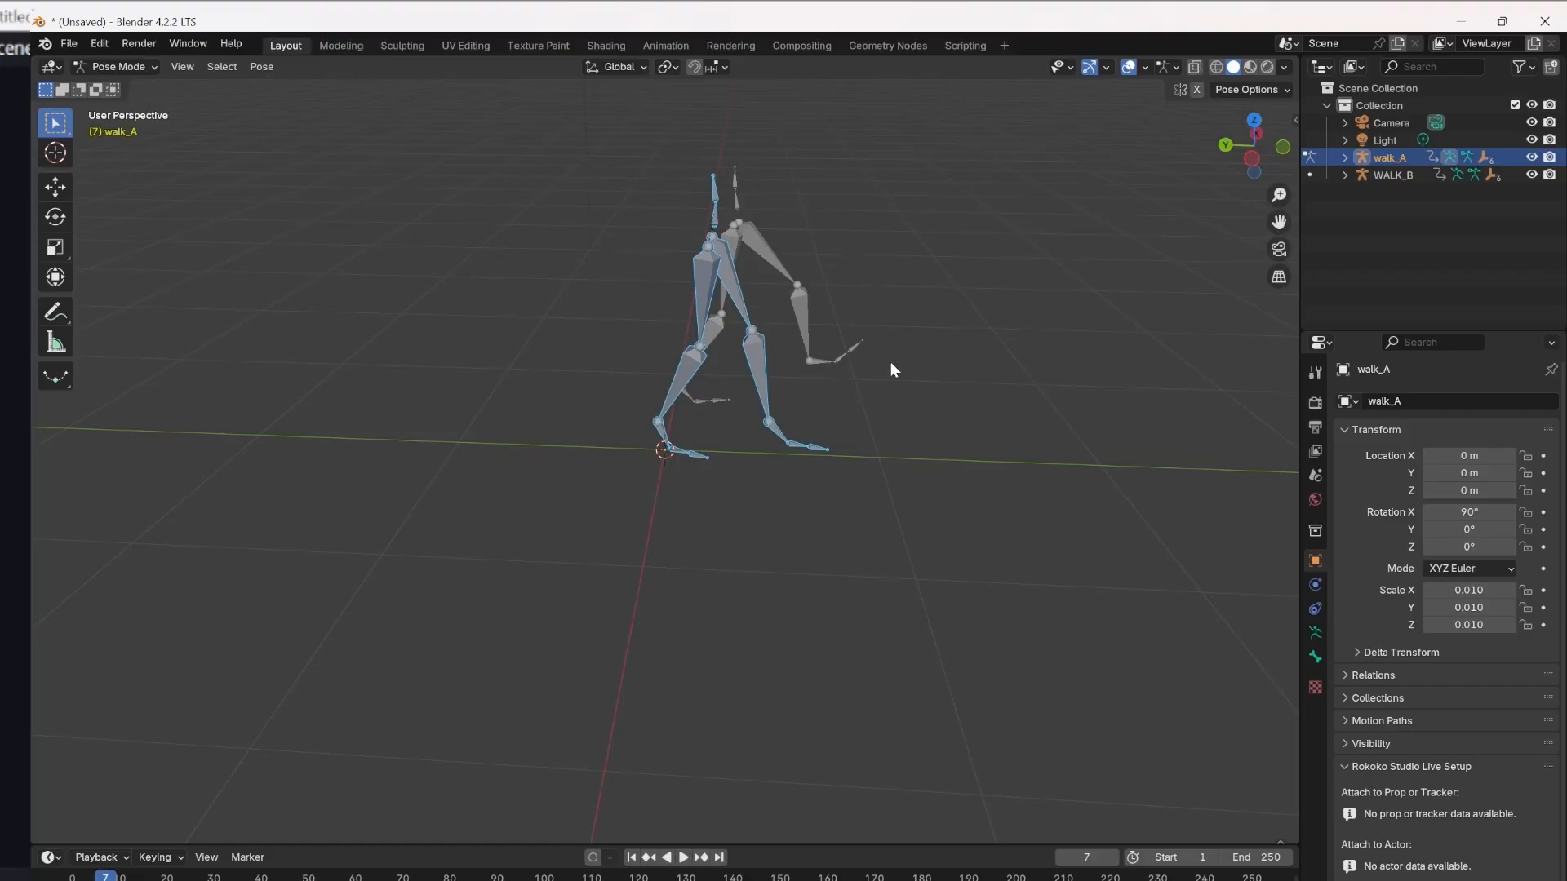
Select walk_A's leftupleg bone and display its animation curves in the Graph Editor.
{"action": "middle_click_drag", "start_coordinate": [891, 370], "coordinate": [780, 361]}
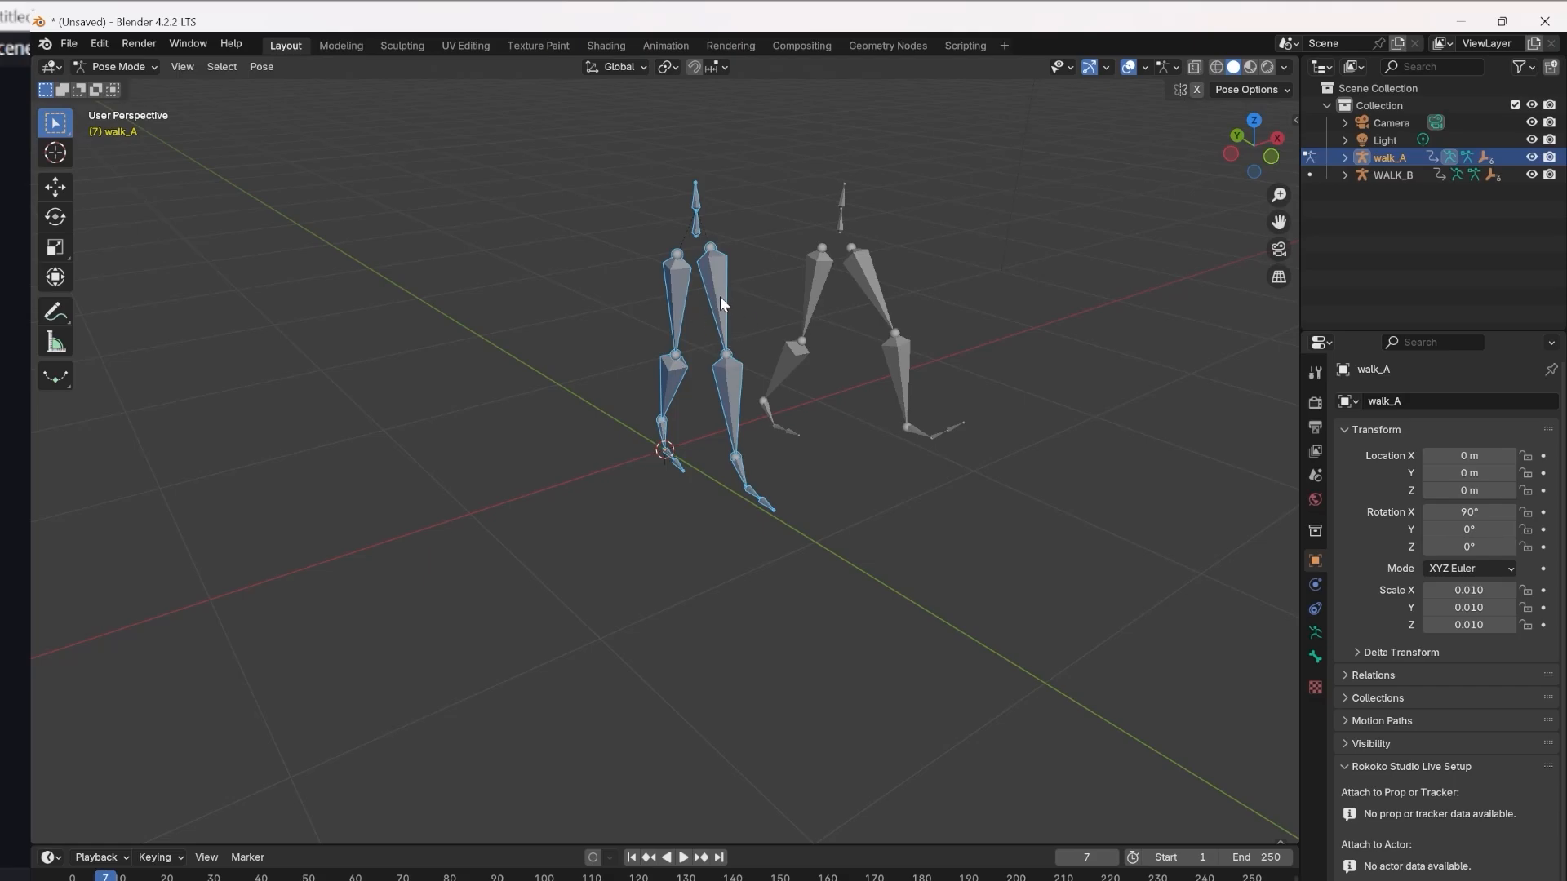
{"action": "middle_click_drag", "start_coordinate": [1020, 282], "coordinate": [875, 332]}
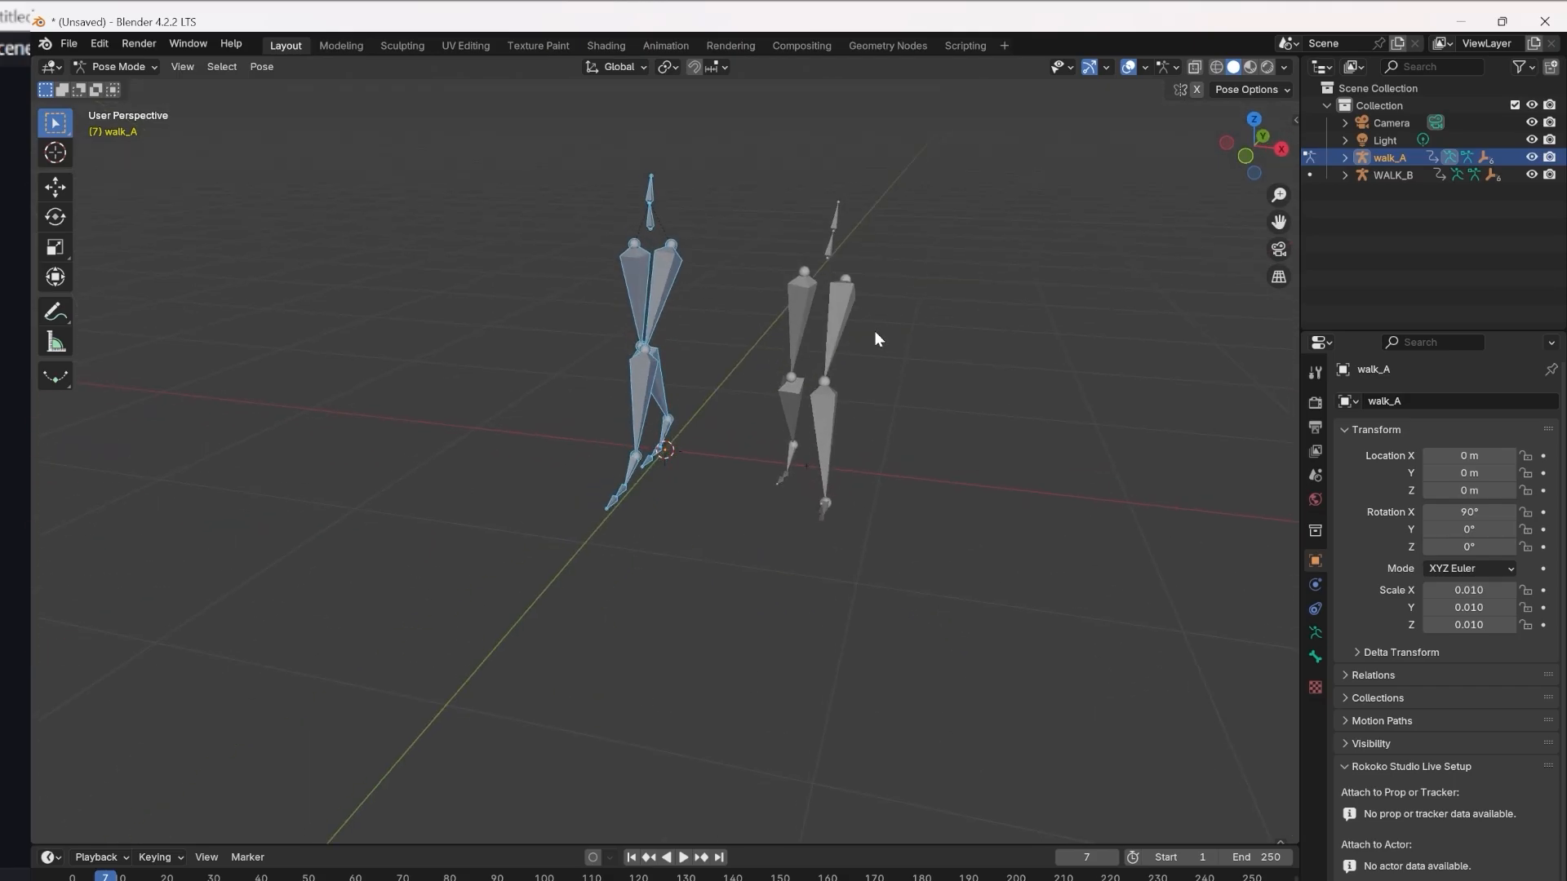
{"action": "mouse_move", "coordinate": [851, 418]}
{"action": "middle_mouse_down"}
{"action": "mouse_move", "coordinate": [1001, 447]}
{"action": "mouse_move", "coordinate": [847, 394]}
{"action": "middle_mouse_up"}
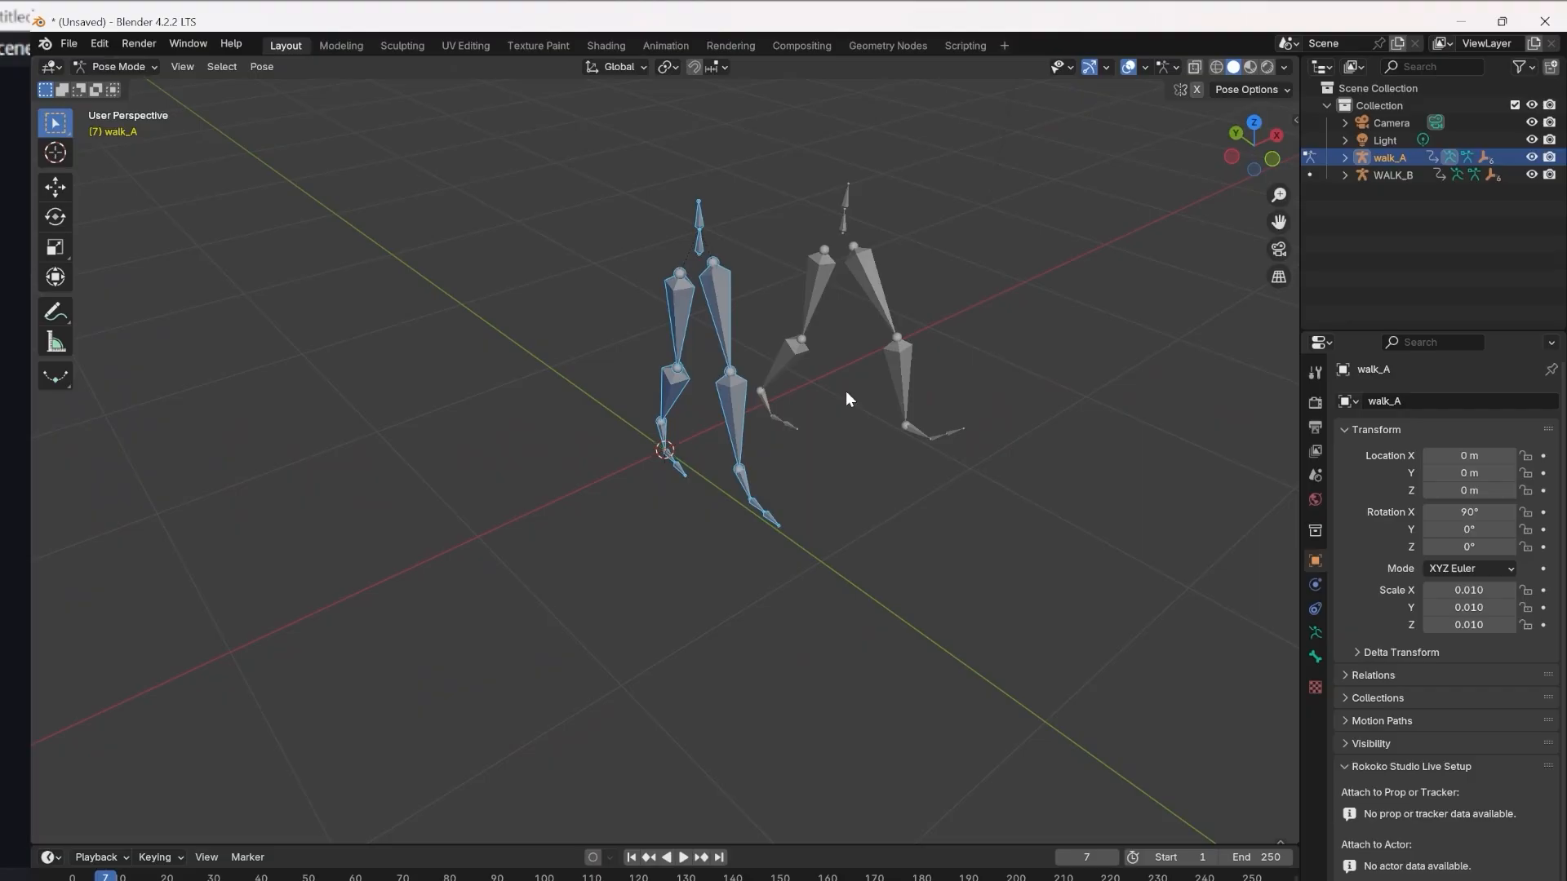
{"action": "middle_click_drag", "start_coordinate": [767, 462], "coordinate": [816, 458]}
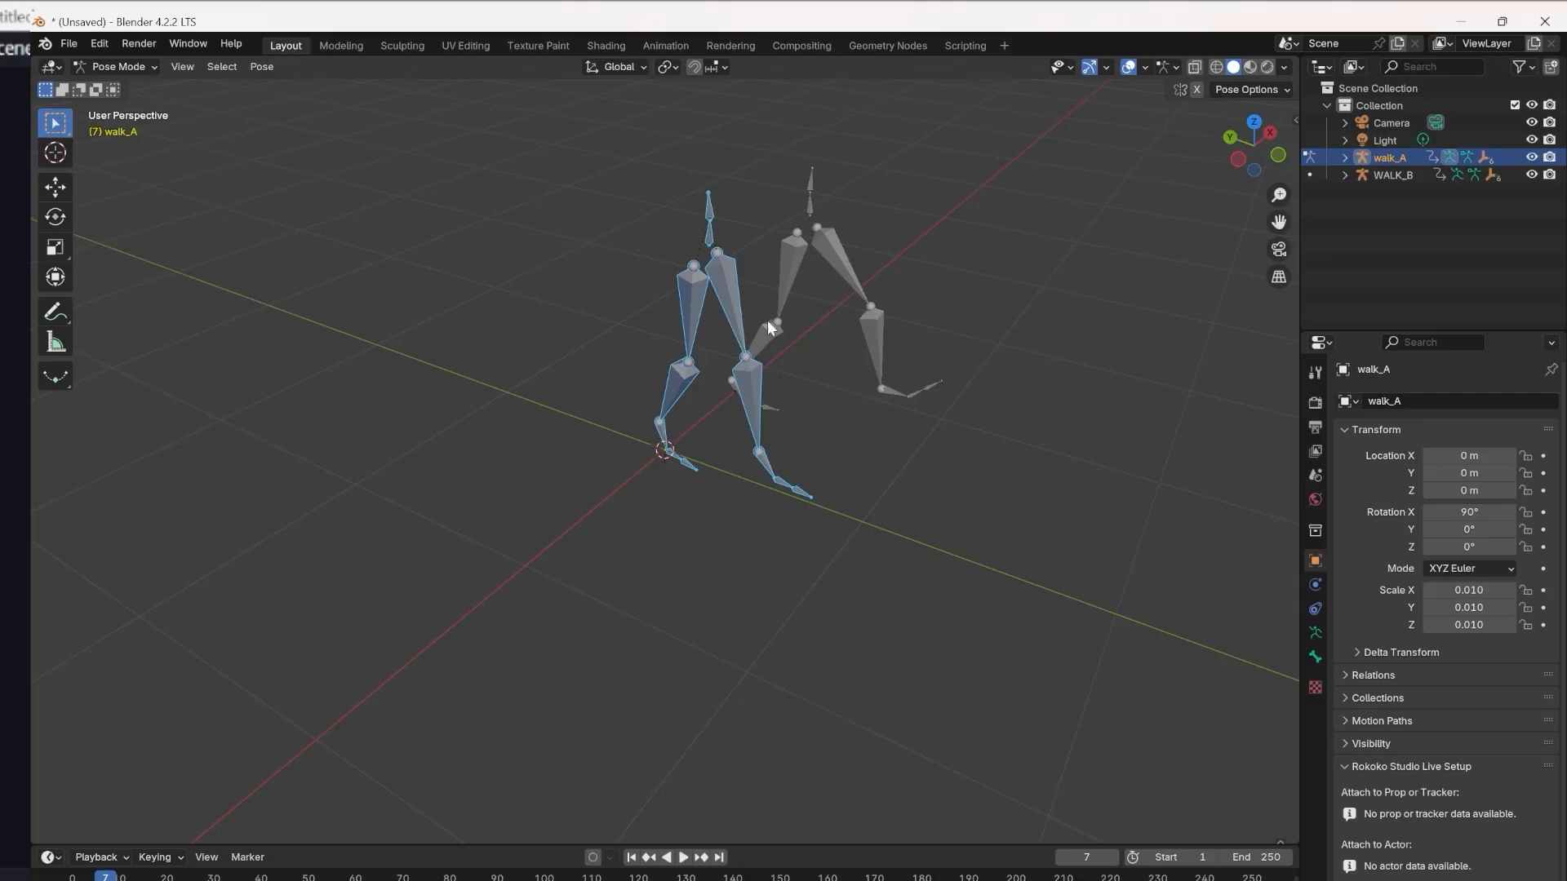
{"action": "middle_click_drag", "start_coordinate": [904, 399], "coordinate": [947, 351]}
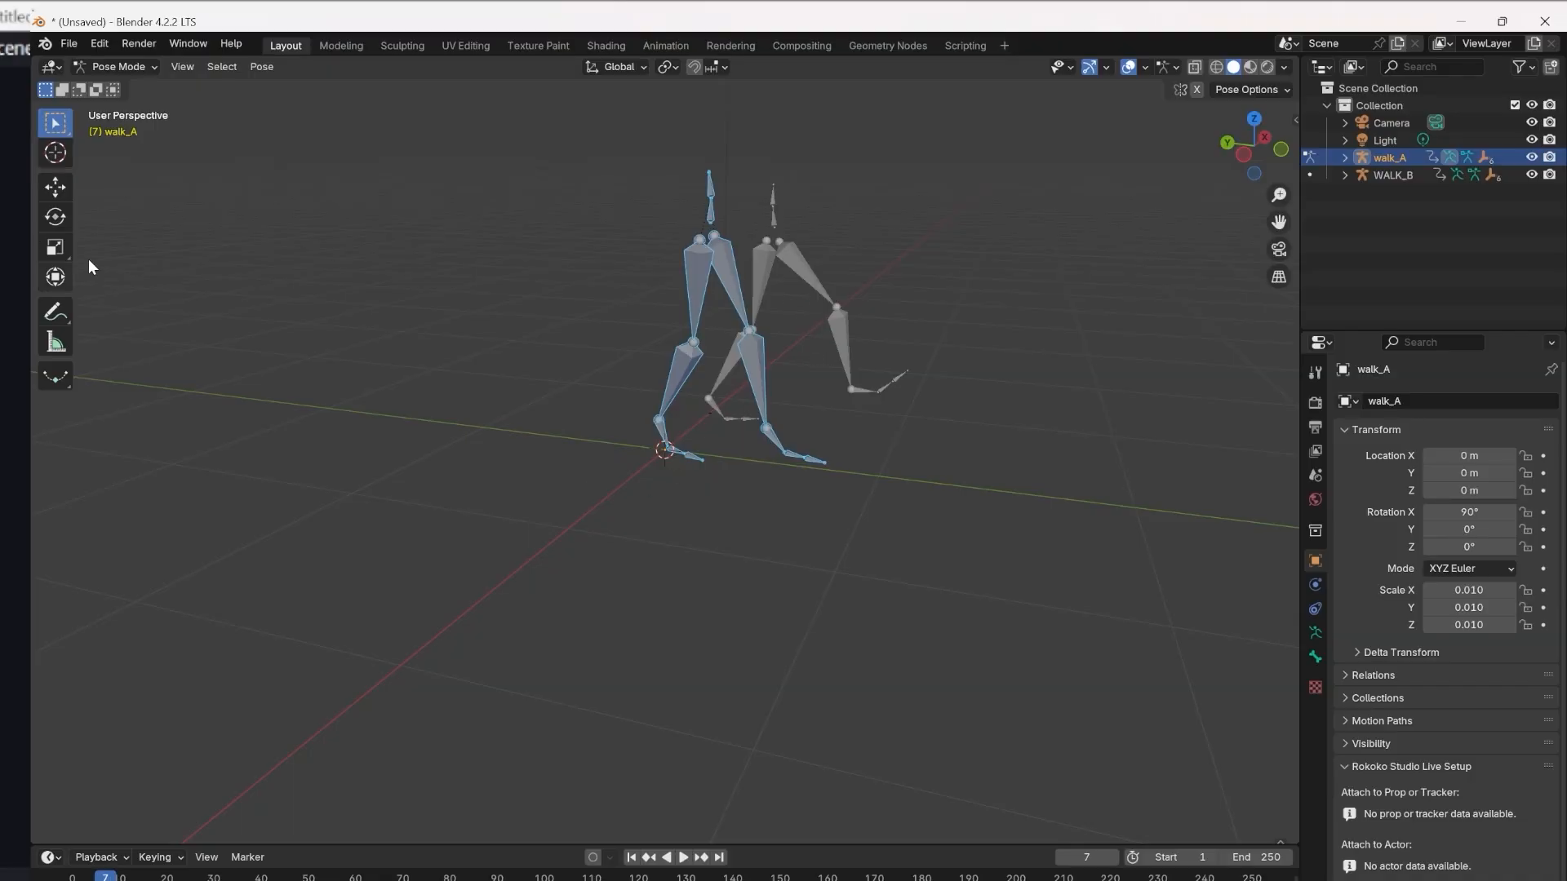
{"action": "left_click", "coordinate": [727, 297]}
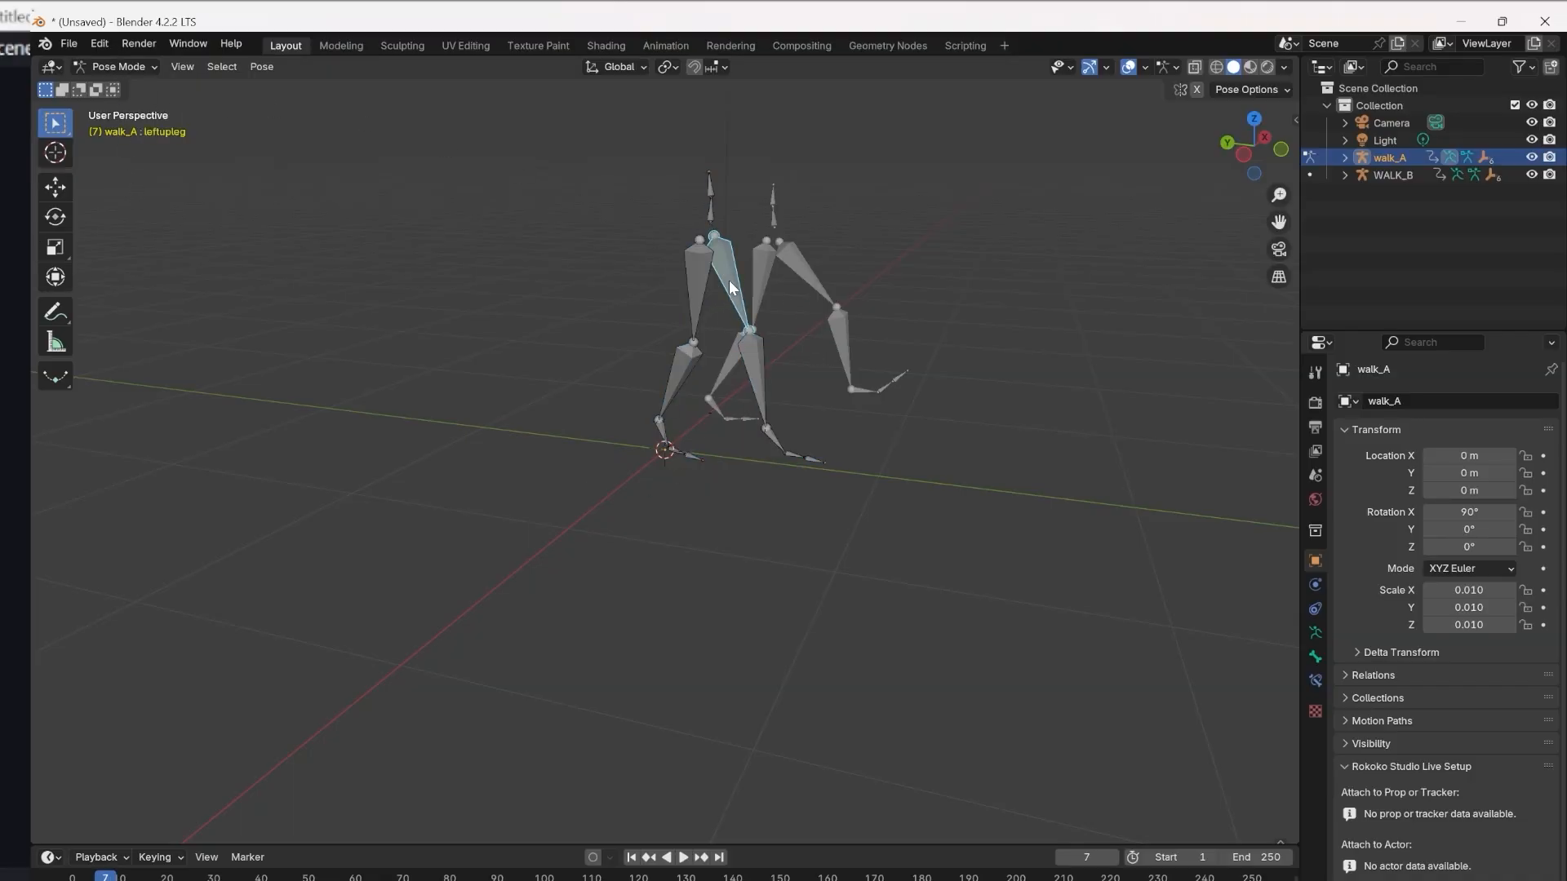
{"action": "left_click", "coordinate": [57, 69]}
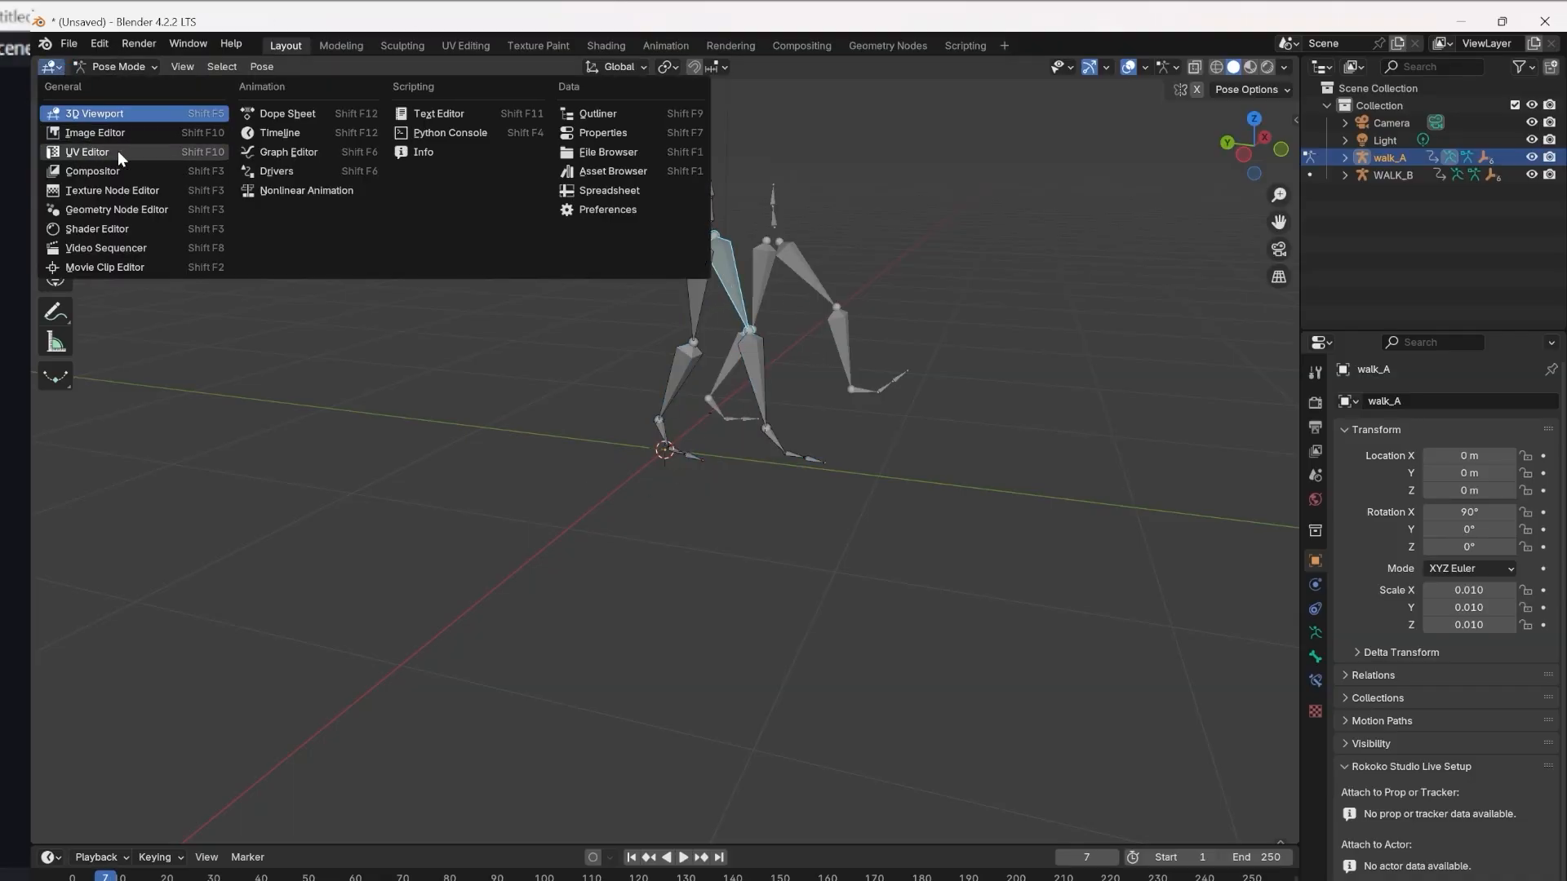
{"action": "left_click", "coordinate": [287, 152]}
{"action": "scroll", "coordinate": [276, 511], "scroll_direction": "up", "scroll_amount": 5}
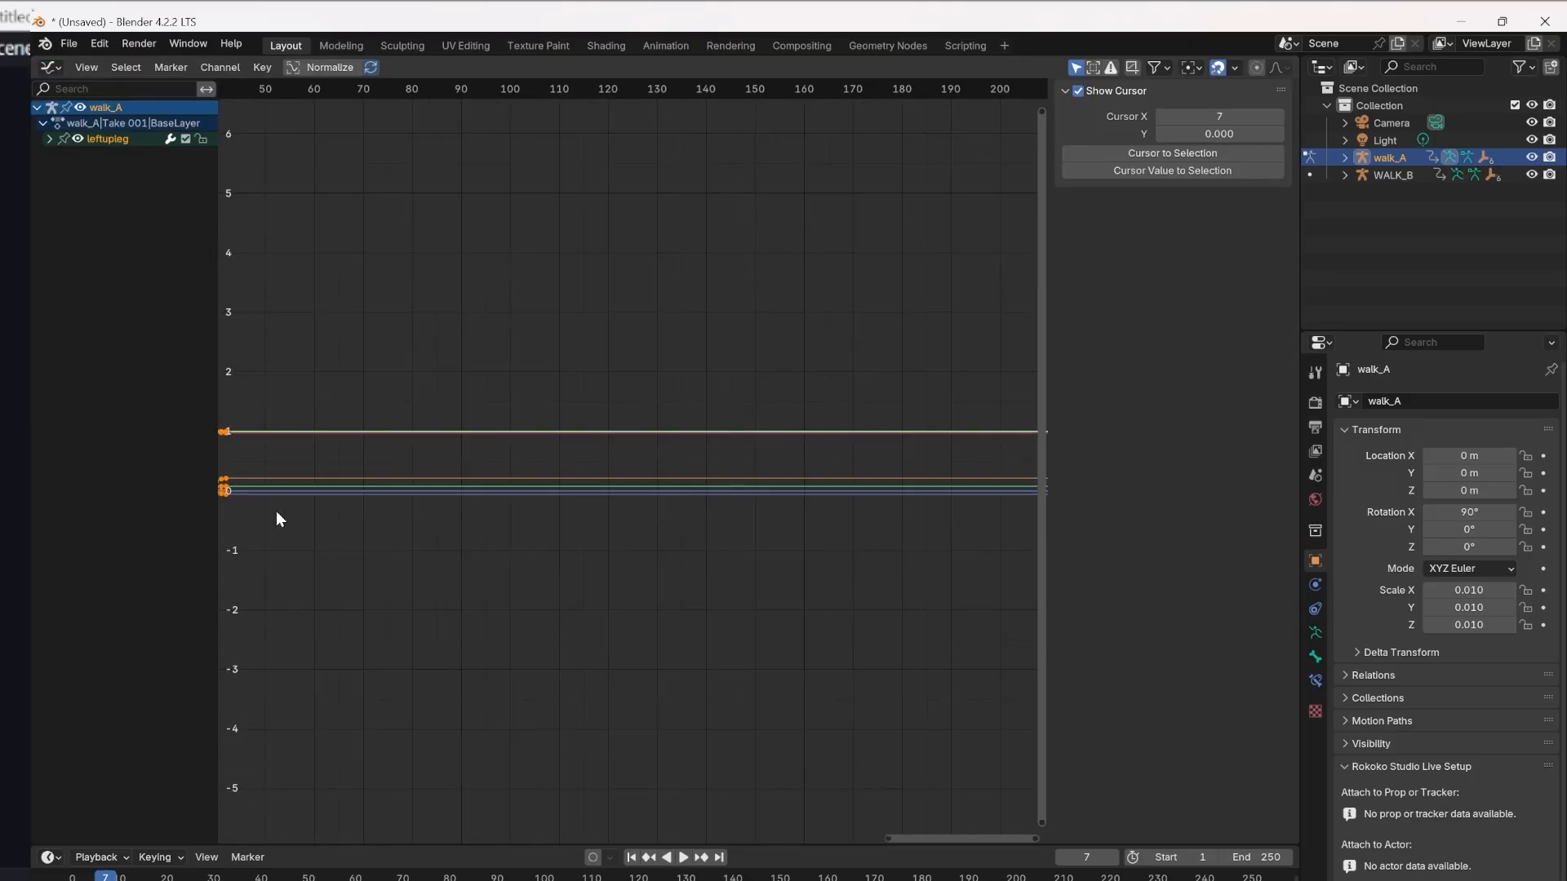
{"action": "middle_click_drag", "start_coordinate": [349, 449], "coordinate": [776, 395]}
{"action": "scroll", "coordinate": [563, 478], "scroll_direction": "up", "scroll_amount": 8}
{"action": "scroll", "coordinate": [653, 493], "scroll_direction": "up", "scroll_amount": 5}
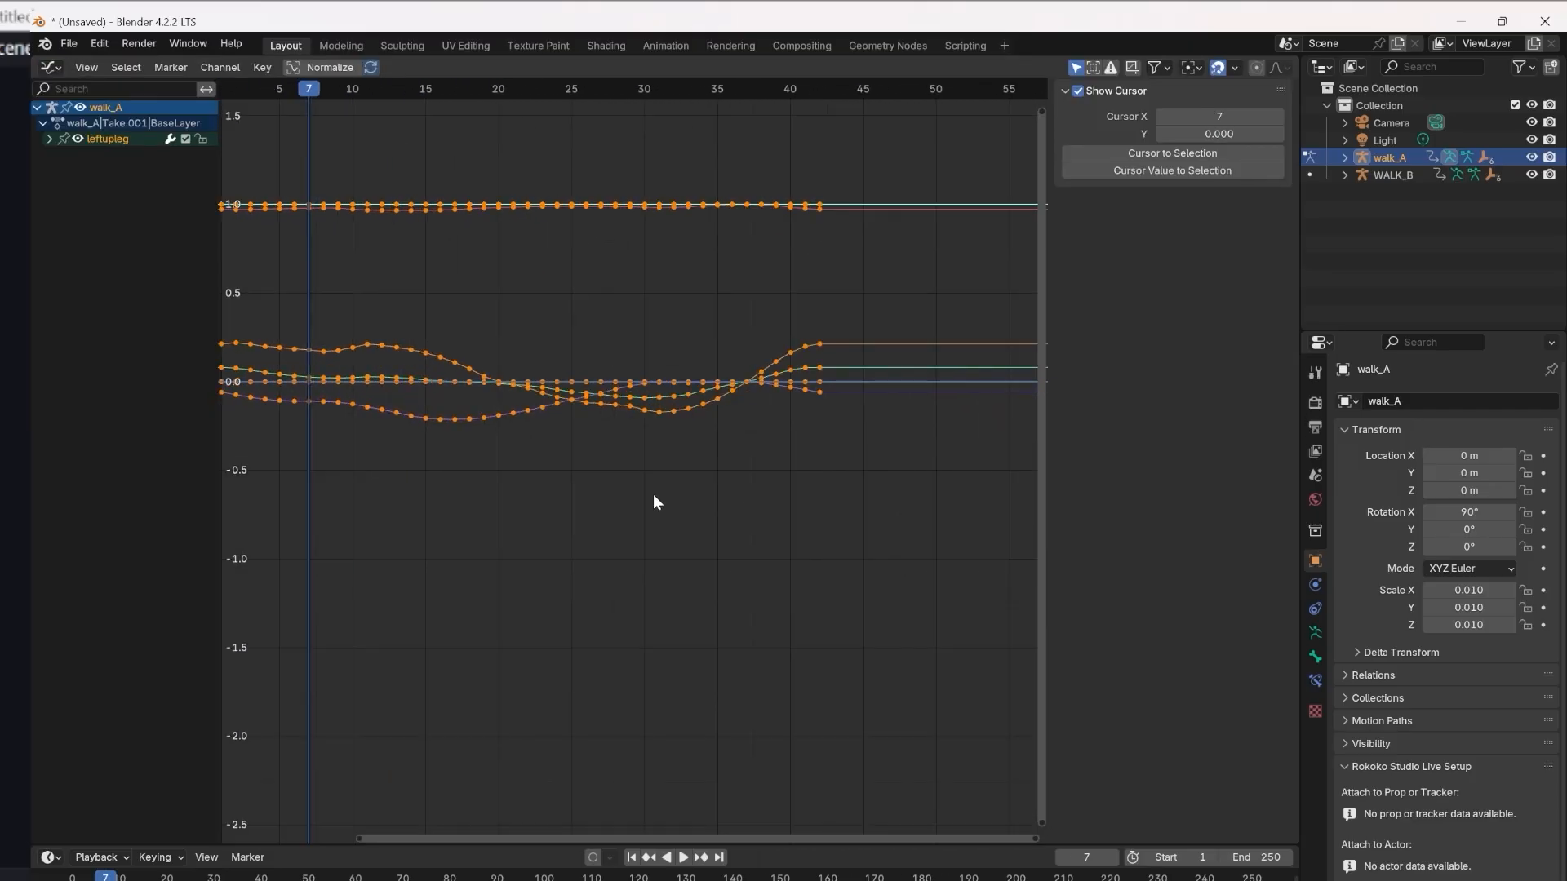
Expand the leftupleg channels and identify the quaternion rotation and Z Location curves by toggling their visibility.
{"action": "left_click", "coordinate": [50, 139]}
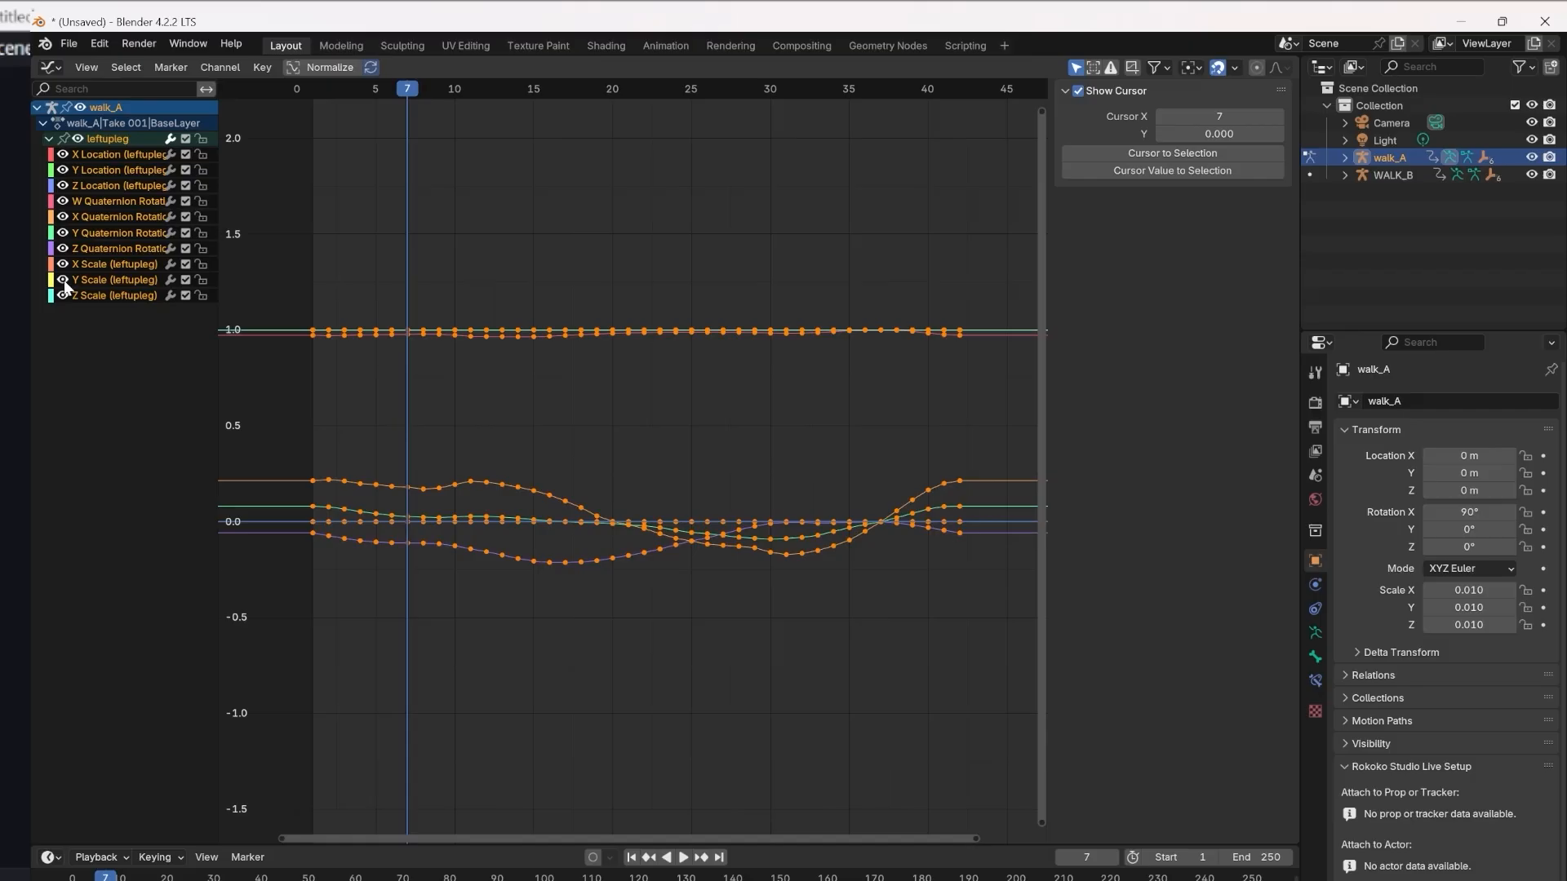
{"action": "left_click", "coordinate": [62, 201]}
{"action": "left_click", "coordinate": [62, 200]}
{"action": "left_click", "coordinate": [62, 216]}
{"action": "left_click", "coordinate": [61, 216]}
{"action": "left_click", "coordinate": [62, 233]}
{"action": "left_click", "coordinate": [63, 233]}
{"action": "left_click", "coordinate": [63, 248]}
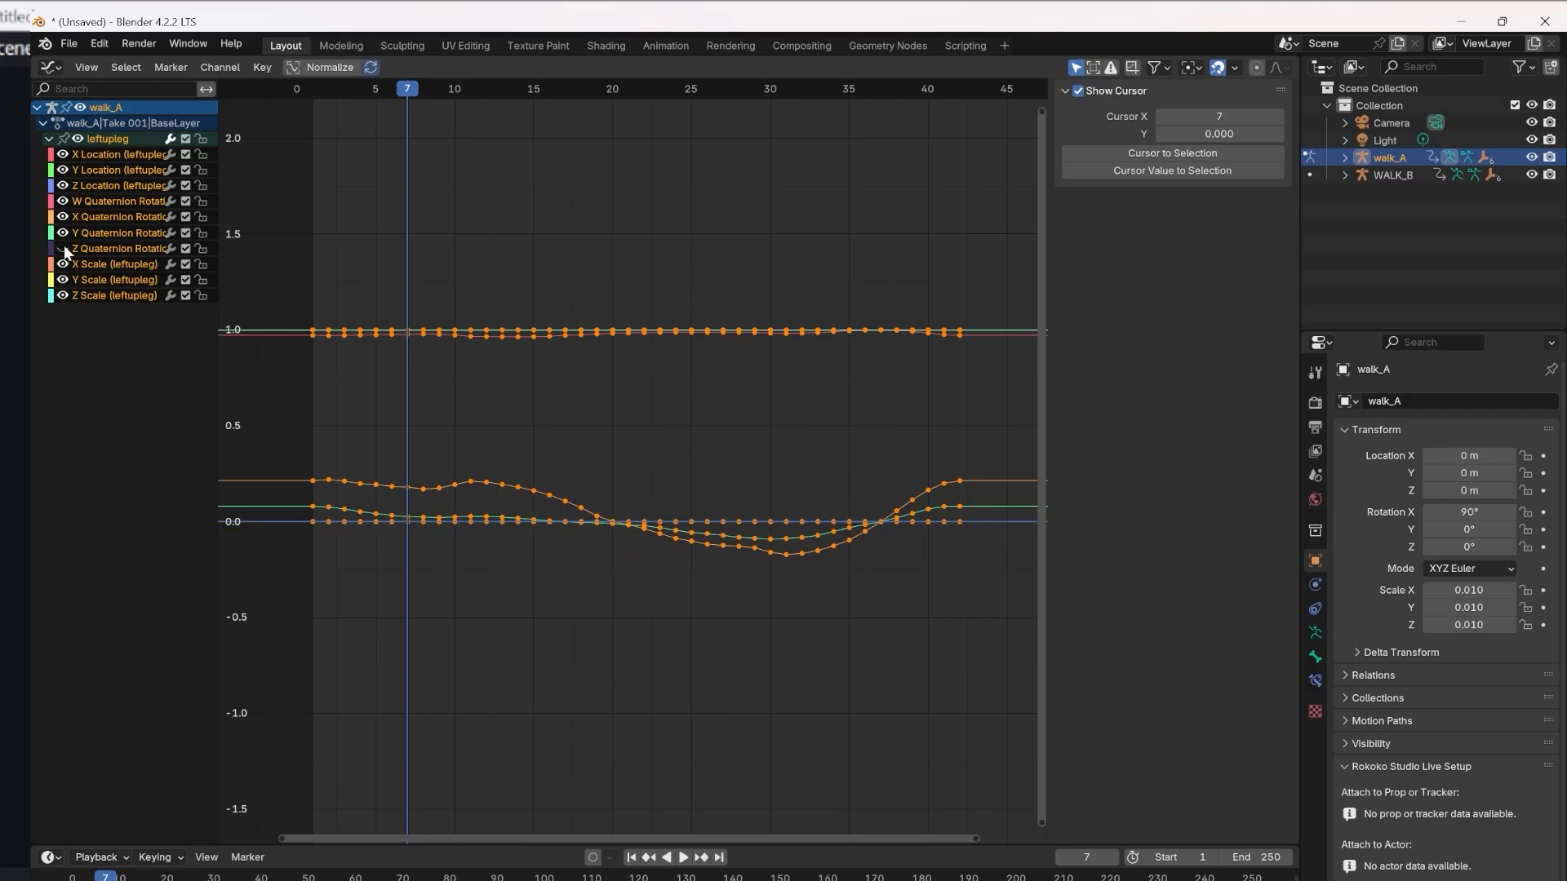
{"action": "left_click", "coordinate": [63, 248]}
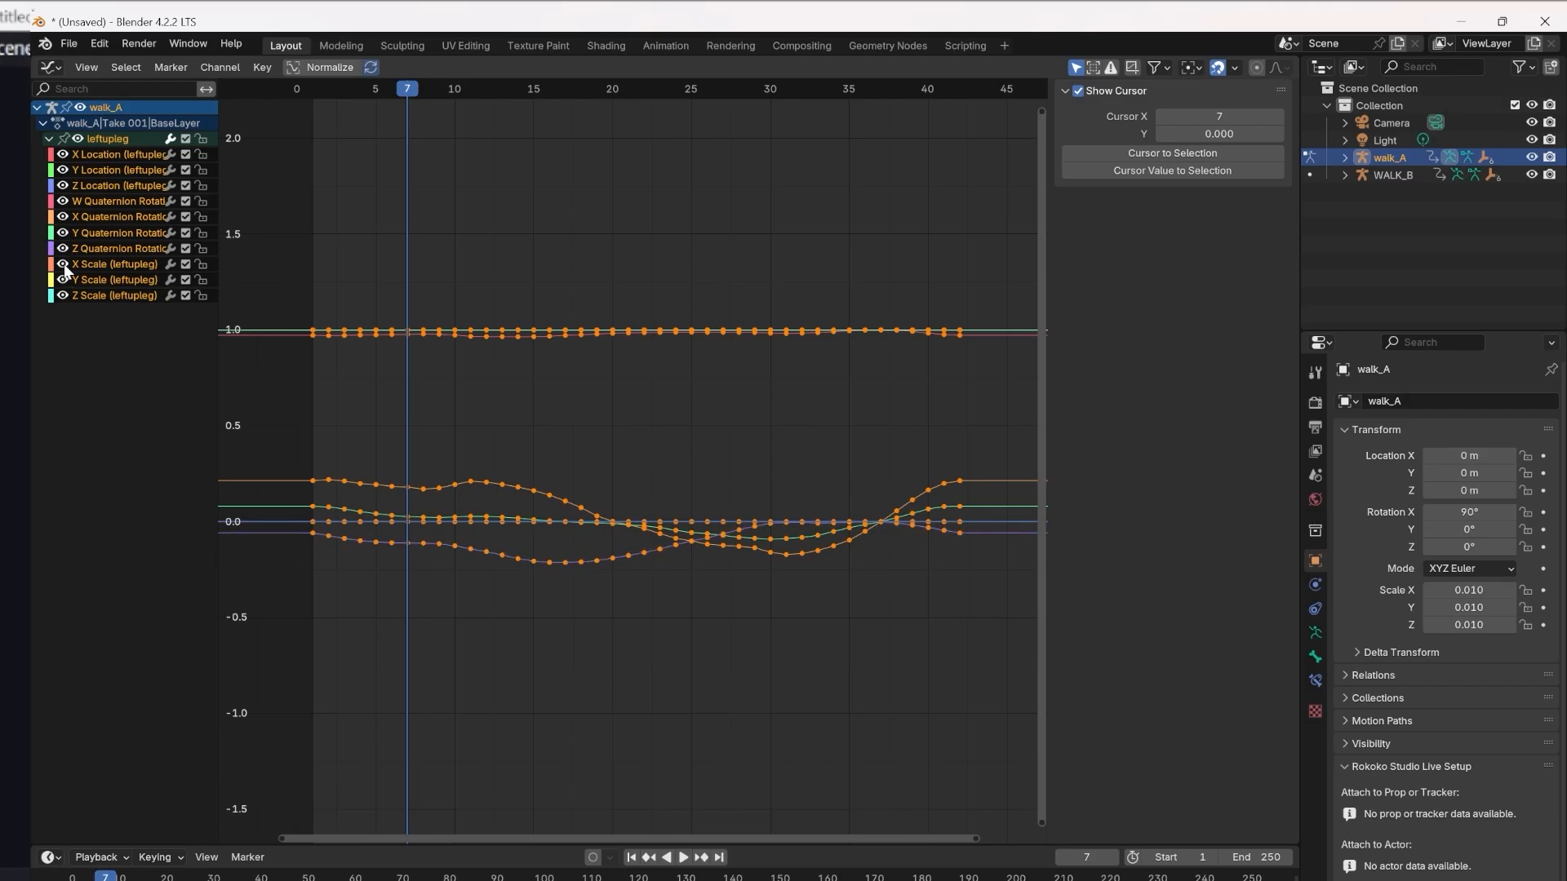
{"action": "left_click", "coordinate": [62, 185]}
Move the playhead to frame 2 and select the leftupleg W Quaternion Rotation curve.
{"action": "left_click", "coordinate": [294, 527]}
{"action": "left_click_drag", "start_coordinate": [406, 87], "coordinate": [328, 86]}
{"action": "left_click", "coordinate": [490, 480]}
{"action": "left_click", "coordinate": [458, 329]}
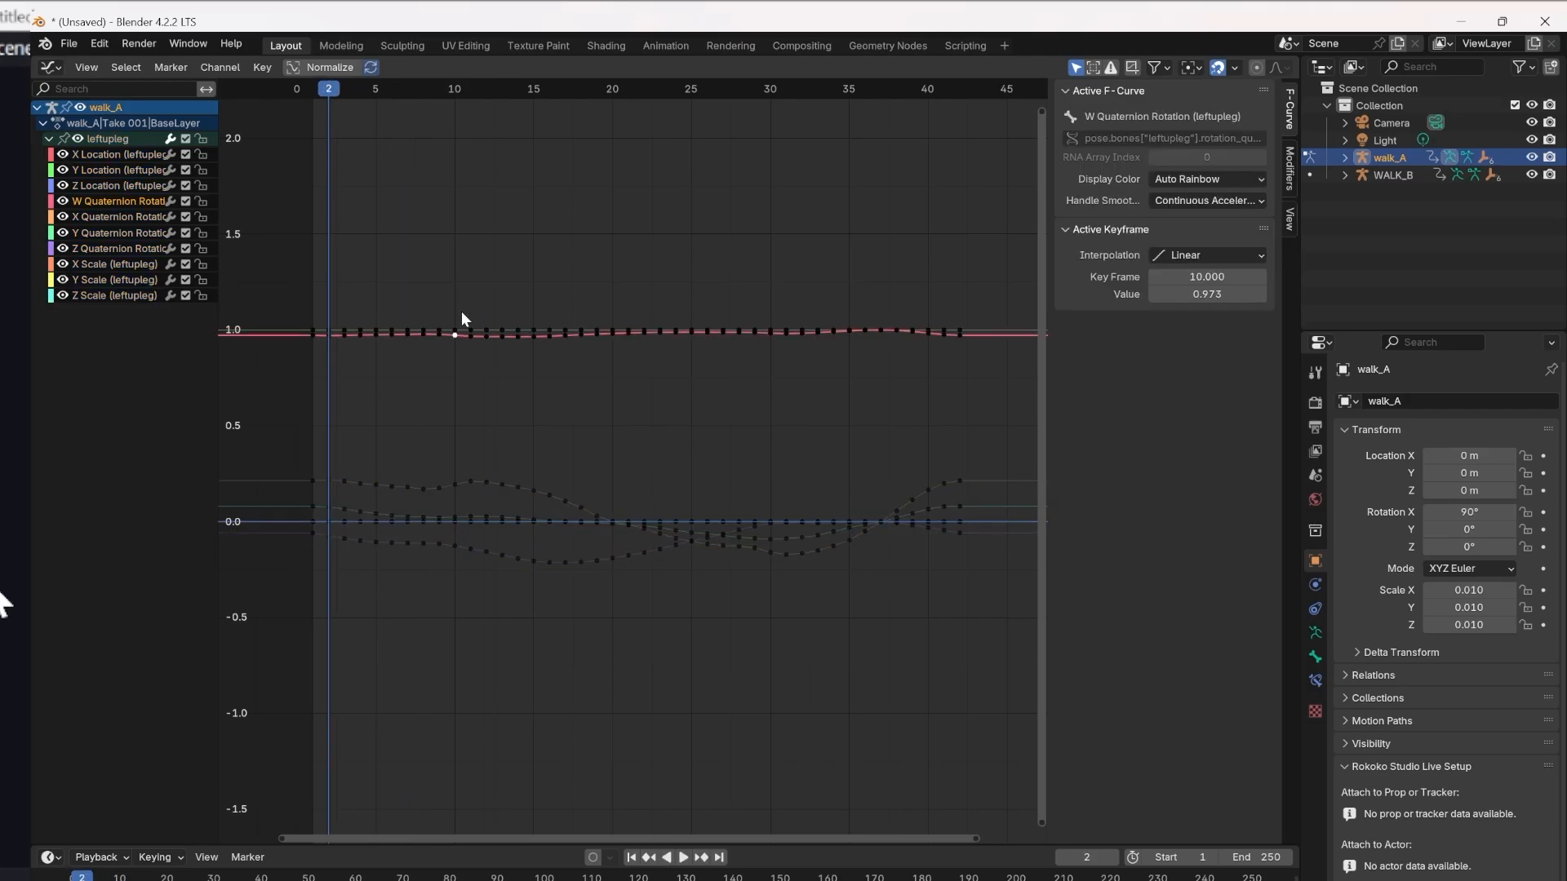
{"action": "left_click", "coordinate": [468, 333]}
Hide the X, Y and Z Scale curves of leftupleg and select its quaternion rotation channels.
{"action": "left_click_drag", "start_coordinate": [63, 264], "coordinate": [63, 296]}
{"action": "left_click", "coordinate": [96, 203]}
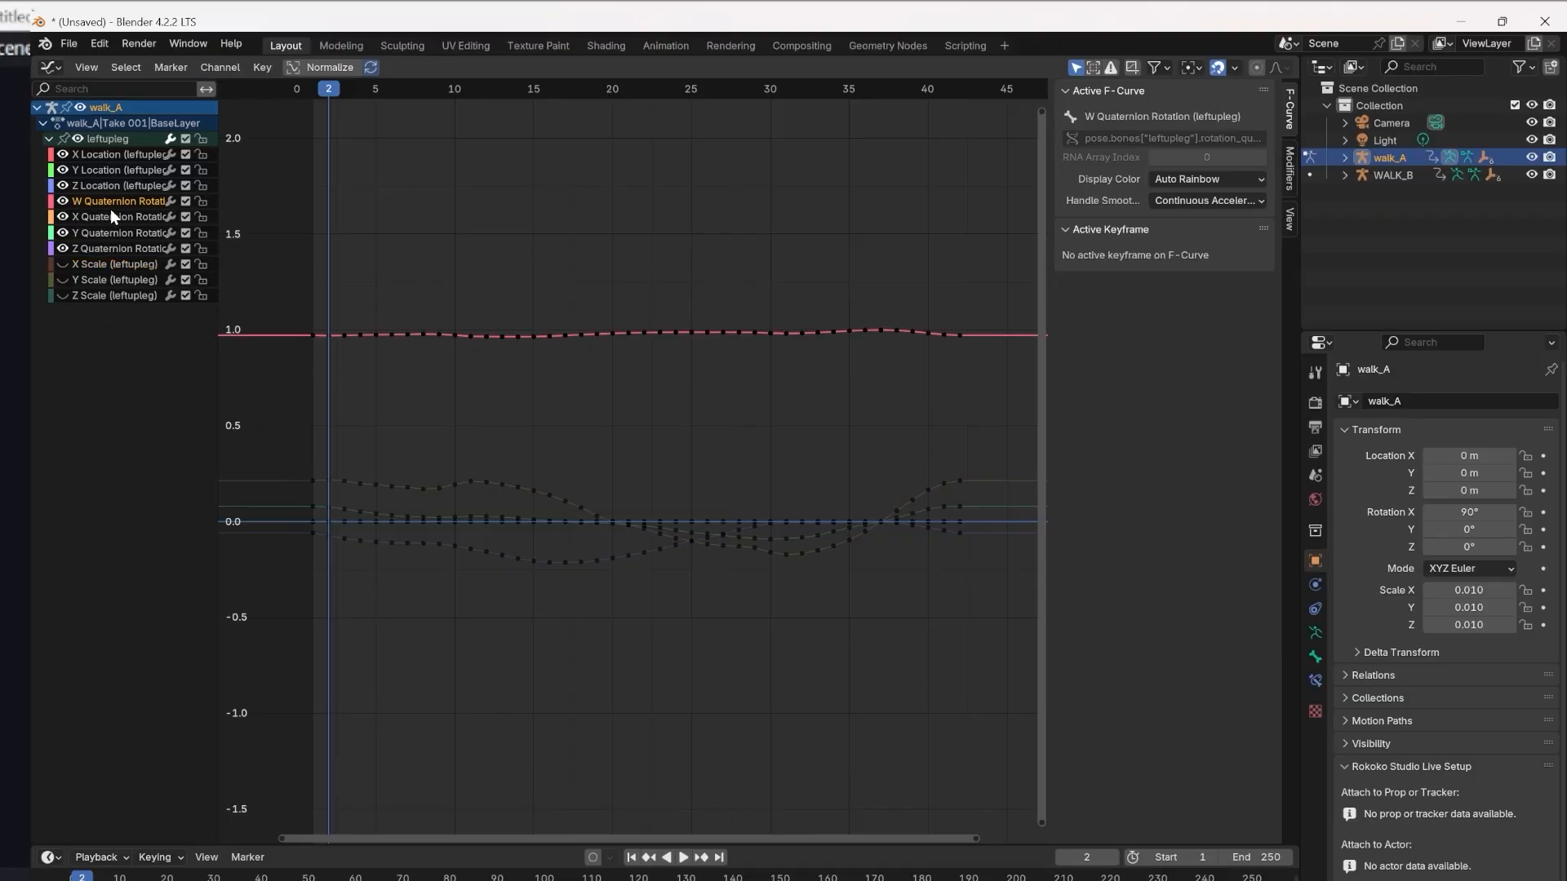
{"action": "left_click", "coordinate": [111, 233]}
{"action": "left_click", "coordinate": [114, 248]}
{"action": "left_click", "coordinate": [438, 335]}
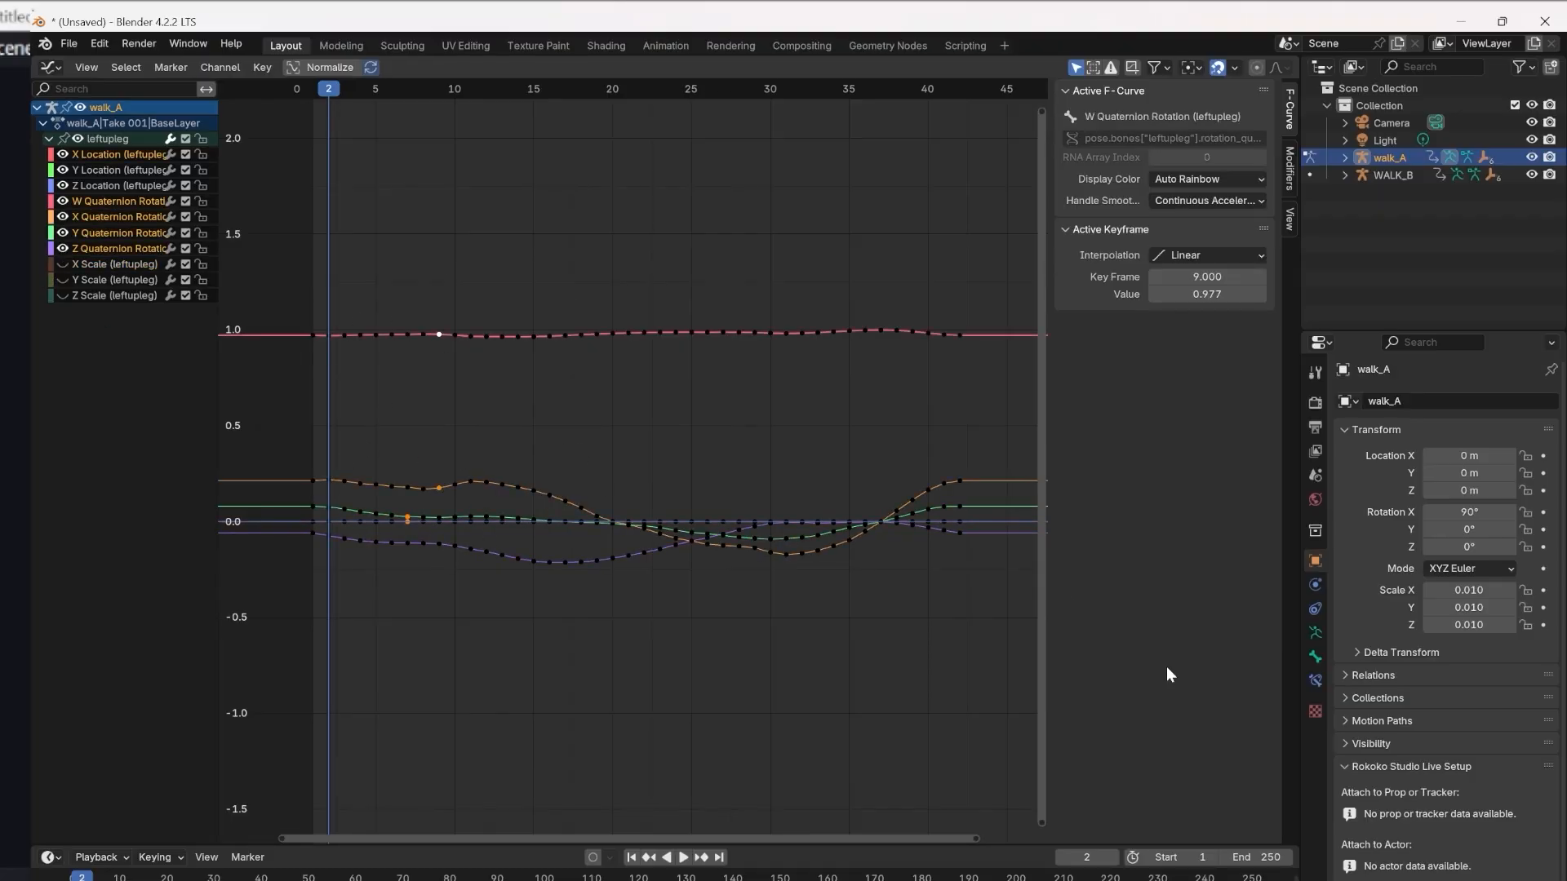
Capture a screenshot of walk_A's leftupleg curves and return to the 3D Viewport.
{"action": "key", "text": "super+shift+s"}
{"action": "left_click_drag", "start_coordinate": [1289, 840], "coordinate": [34, 62]}
{"action": "left_click", "coordinate": [51, 68]}
{"action": "left_click", "coordinate": [85, 115]}
Select the WALK_B armature and switch it to Pose Mode.
{"action": "left_click", "coordinate": [730, 234]}
{"action": "key", "text": "ctrl+Tab"}
{"action": "left_click", "coordinate": [783, 262]}
{"action": "key", "text": "ctrl+Tab"}
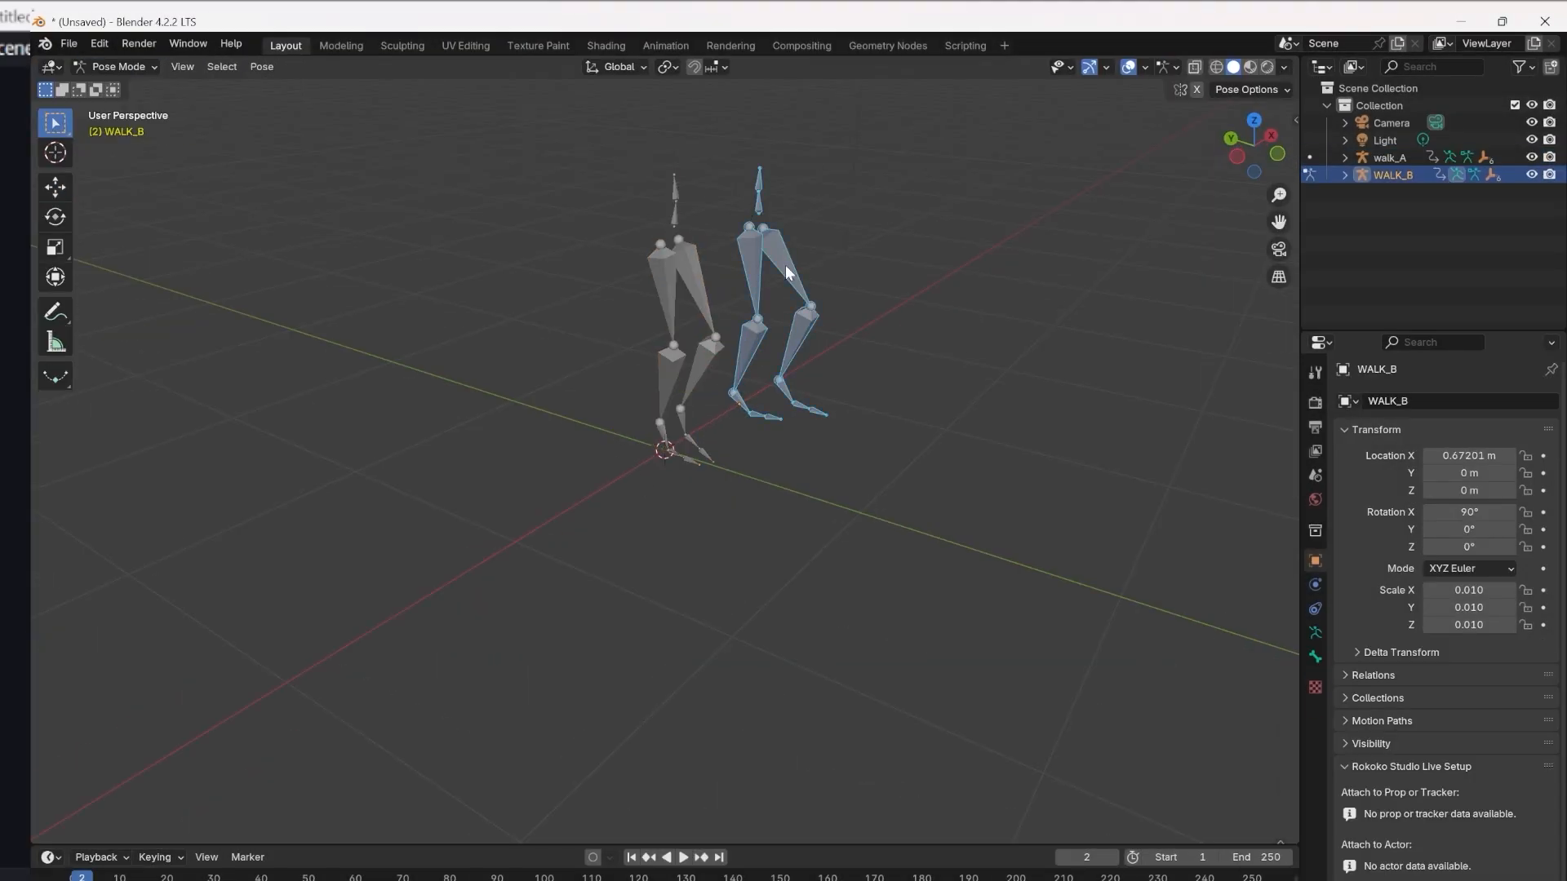
Select WALK_B's LeftUpLeg bone and display its animation curves in the Graph Editor.
{"action": "left_click", "coordinate": [785, 266]}
{"action": "left_click", "coordinate": [51, 67]}
{"action": "left_click", "coordinate": [287, 154]}
Open Screenshot 2025-12-10 211621.png in the image viewer and place it over the Graph Editor to examine its curves.
{"action": "key", "text": "alt+Tab"}
{"action": "double_click", "coordinate": [752, 684]}
{"action": "left_click", "coordinate": [1007, 28]}
{"action": "left_click_drag", "start_coordinate": [466, 77], "coordinate": [671, 506]}
{"action": "left_click_drag", "start_coordinate": [816, 504], "coordinate": [838, 253]}
{"action": "scroll", "coordinate": [509, 710], "scroll_direction": "up", "scroll_amount": 3}
{"action": "scroll", "coordinate": [508, 711], "scroll_direction": "down", "scroll_amount": 4}
{"action": "scroll", "coordinate": [622, 636], "scroll_direction": "up", "scroll_amount": 3}
{"action": "scroll", "coordinate": [392, 346], "scroll_direction": "down", "scroll_amount": 2}
{"action": "scroll", "coordinate": [781, 598], "scroll_direction": "down", "scroll_amount": 2}
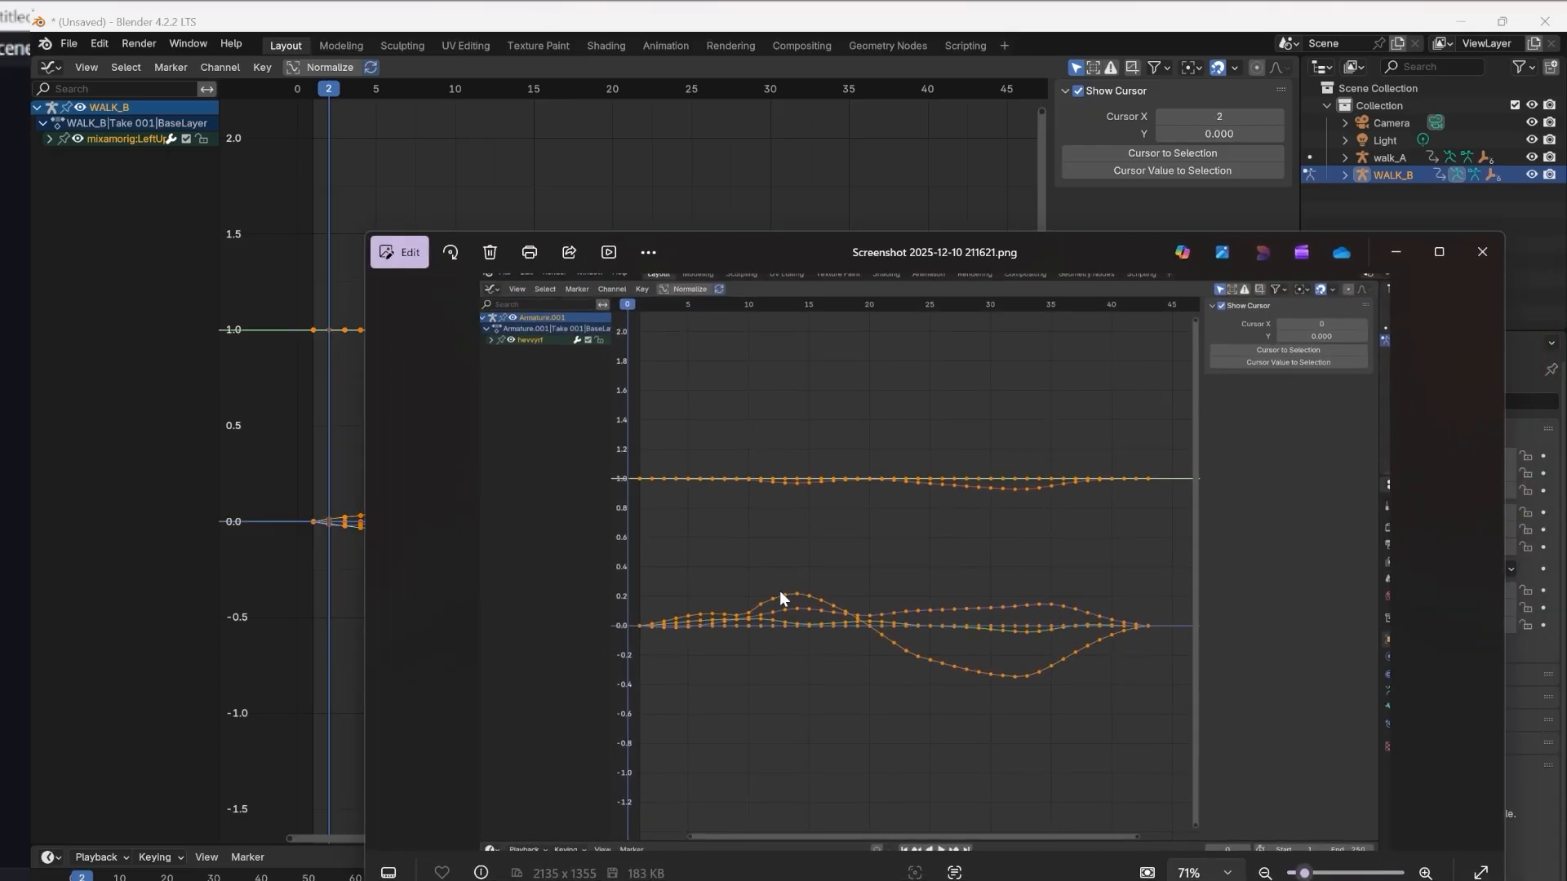
Expand WALK_B's LeftUpLeg channels and enlarge the reference screenshot to compare both sets of curves.
{"action": "left_click", "coordinate": [51, 139]}
{"action": "key", "text": "alt+Tab"}
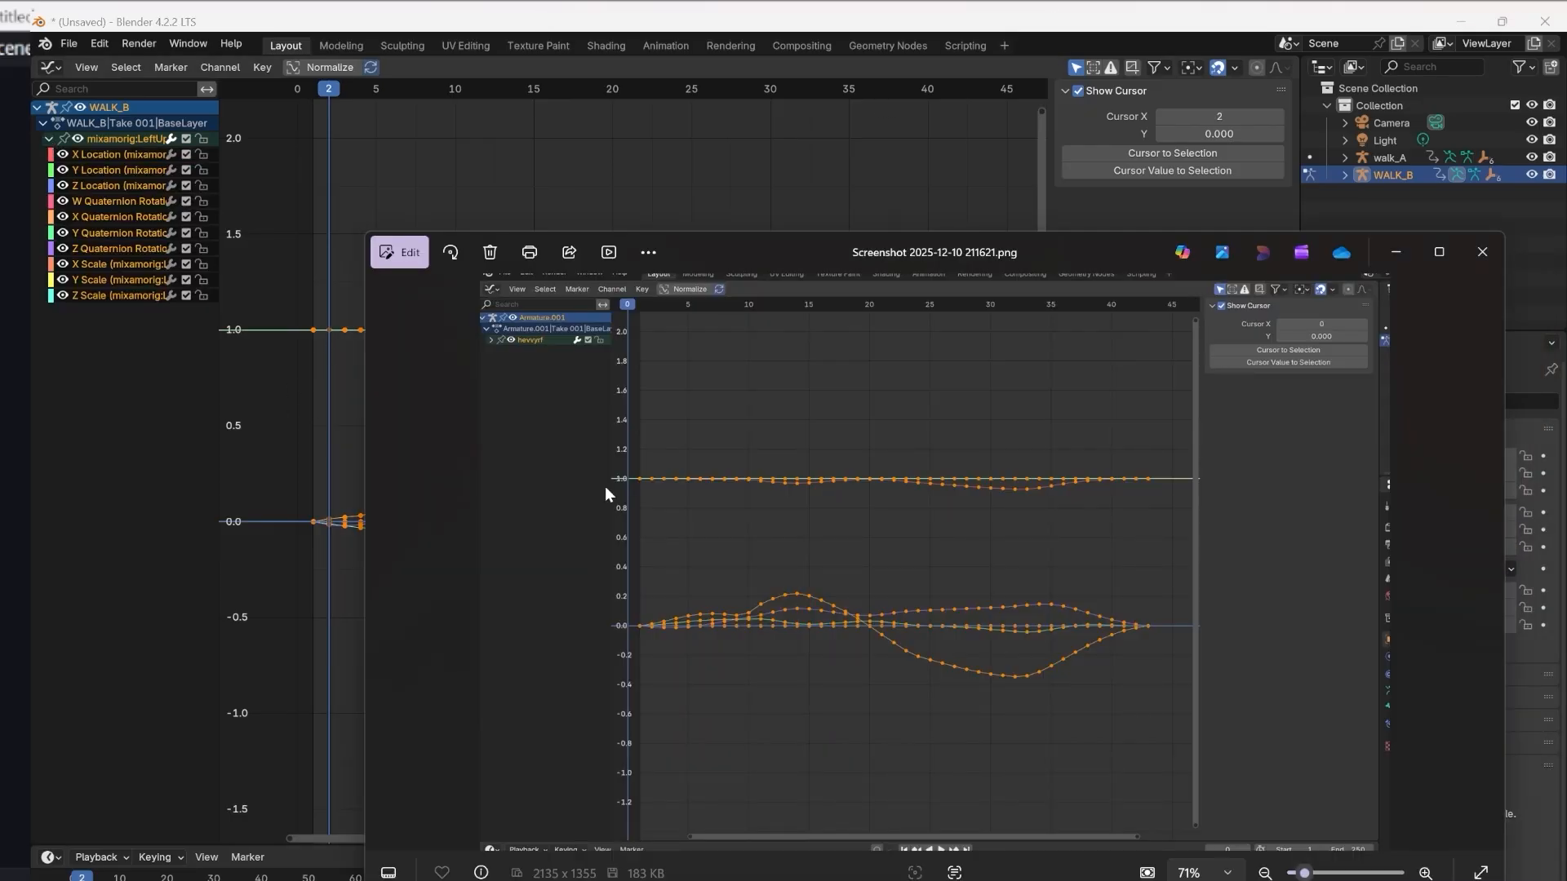
{"action": "scroll", "coordinate": [590, 654], "scroll_direction": "up", "scroll_amount": 2}
{"action": "left_click_drag", "start_coordinate": [704, 252], "coordinate": [730, 222]}
{"action": "scroll", "coordinate": [732, 384], "scroll_direction": "down", "scroll_amount": 2}
{"action": "scroll", "coordinate": [658, 634], "scroll_direction": "up", "scroll_amount": 4}
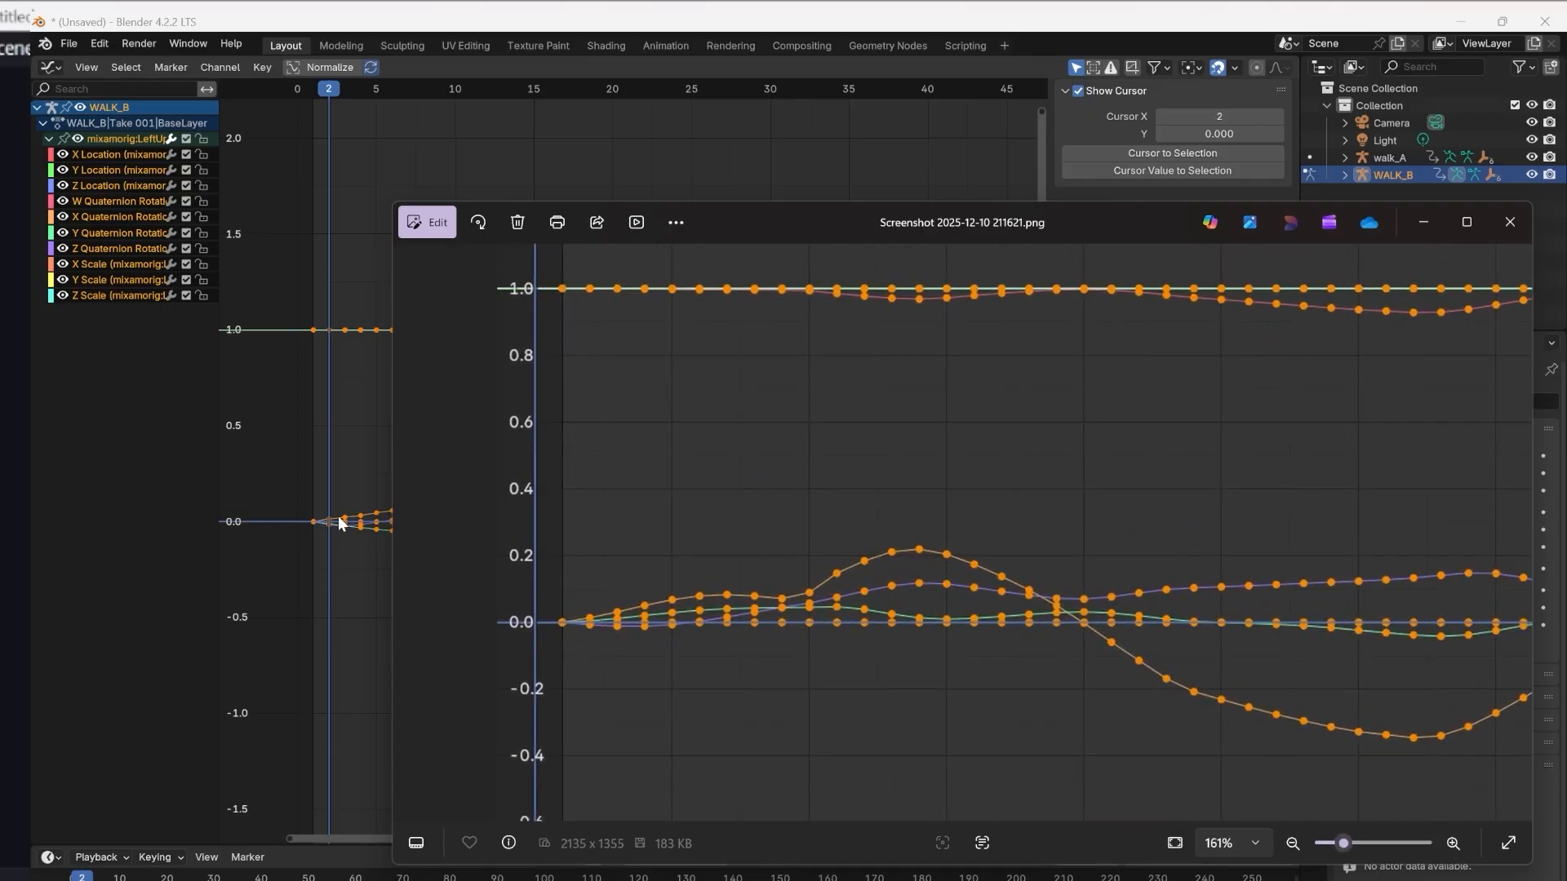
Hide the location and scale curves of WALK_B's LeftUpLeg and move the playhead to frame 7.
{"action": "left_click_drag", "start_coordinate": [64, 296], "coordinate": [63, 264]}
{"action": "left_click_drag", "start_coordinate": [64, 185], "coordinate": [64, 151]}
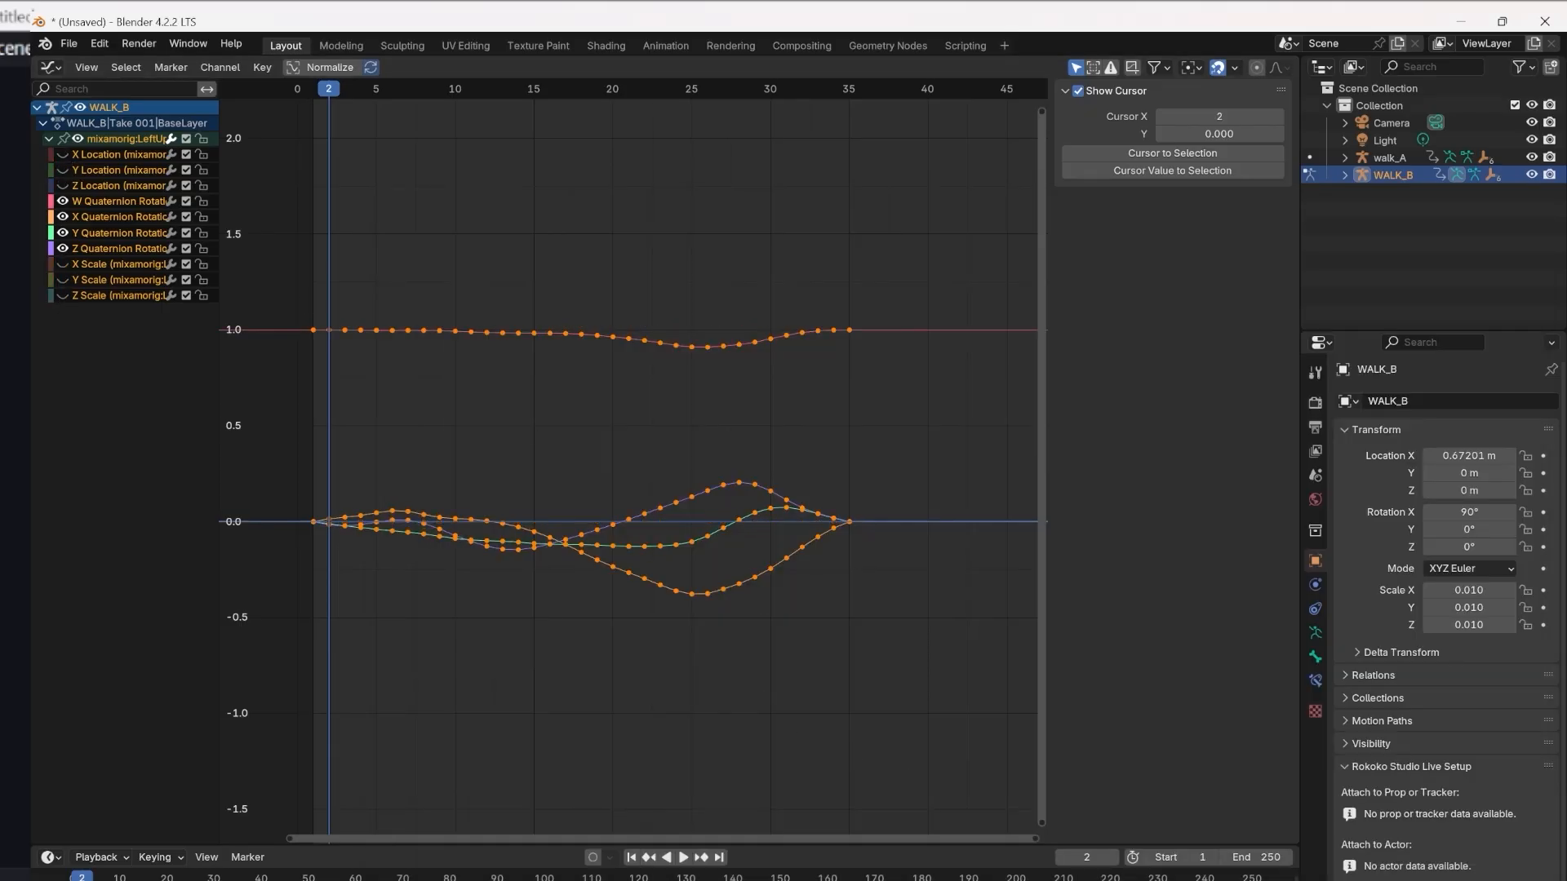
{"action": "left_click_drag", "start_coordinate": [341, 90], "coordinate": [413, 132]}
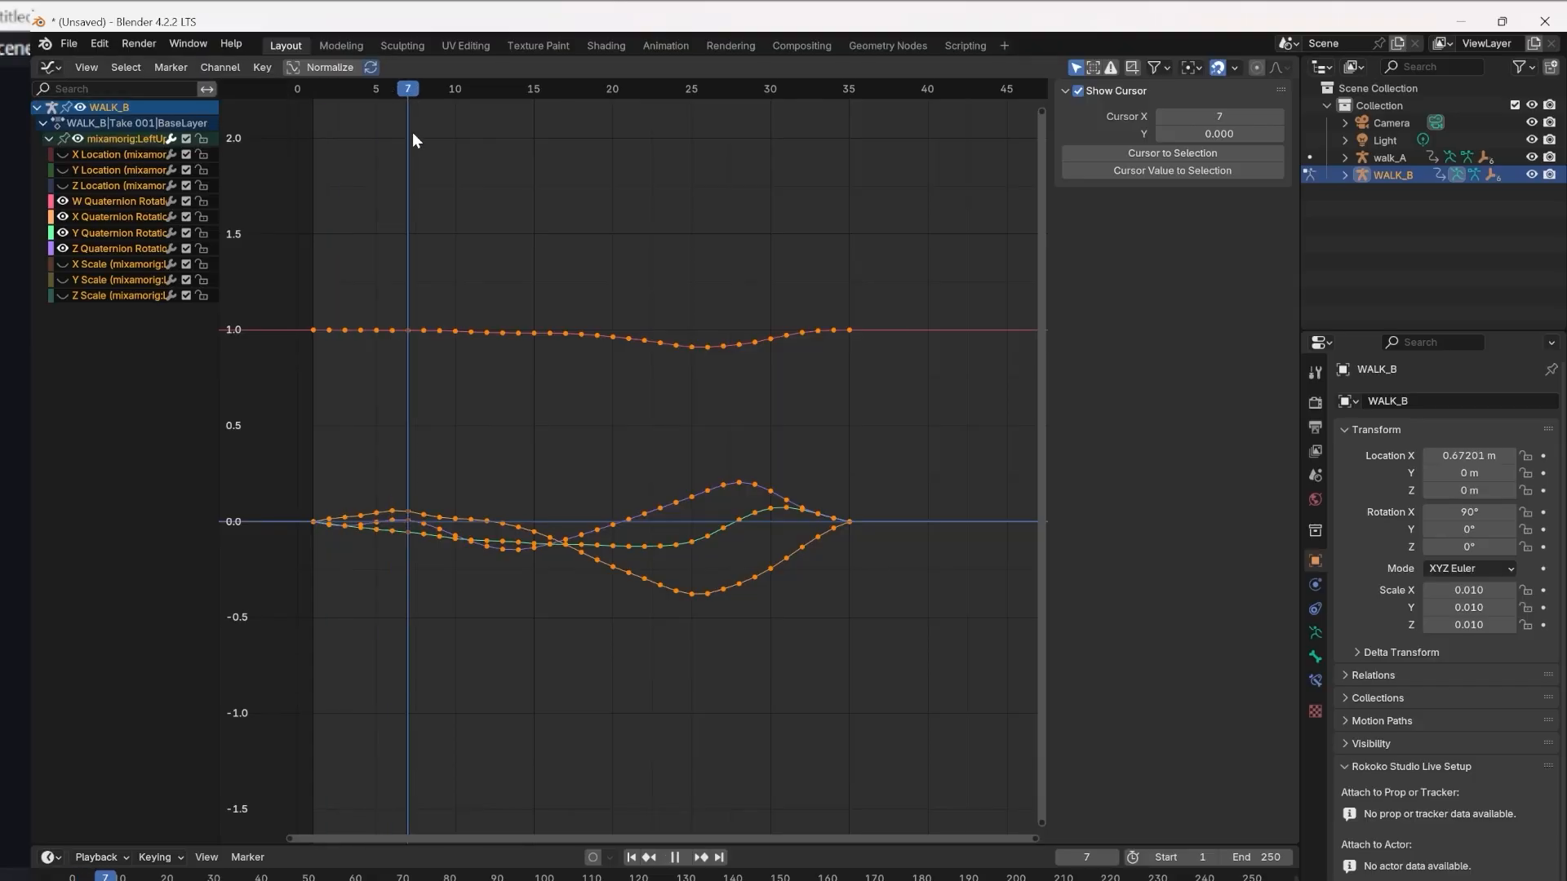
Bring the reference screenshot back beside the Graph Editor and compare its curves with WALK_B's LeftUpLeg rotation curves.
{"action": "left_click", "coordinate": [1078, 879]}
{"action": "scroll", "coordinate": [808, 531], "scroll_direction": "down", "scroll_amount": 2}
{"action": "left_click_drag", "start_coordinate": [777, 238], "coordinate": [894, 234]}
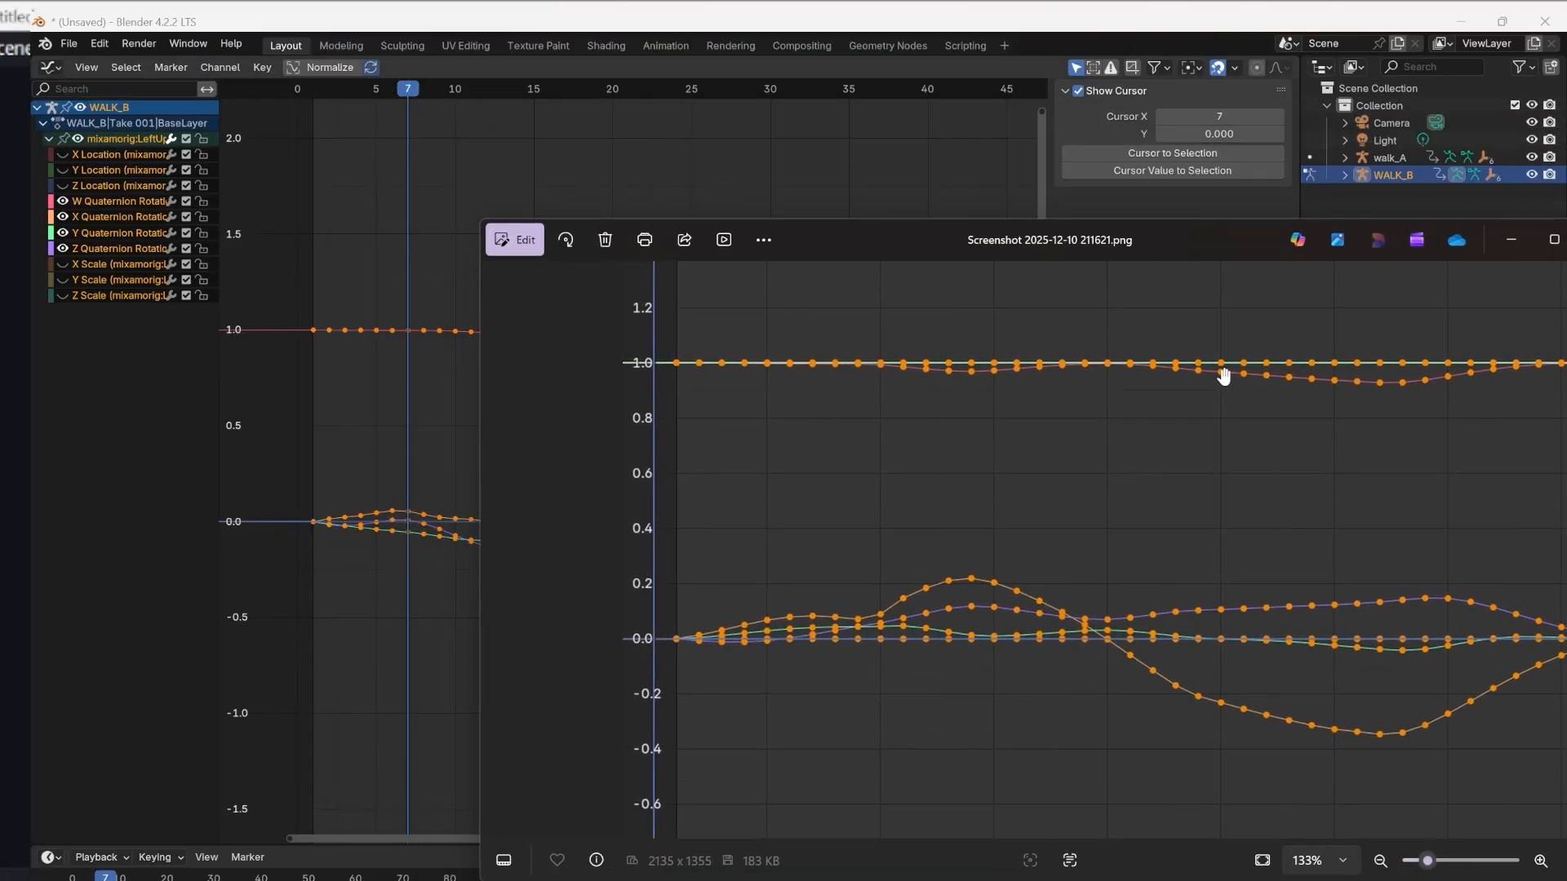
Return to the 3D Viewport, play both walks and rewind to frame 0.
{"action": "left_click", "coordinate": [51, 67]}
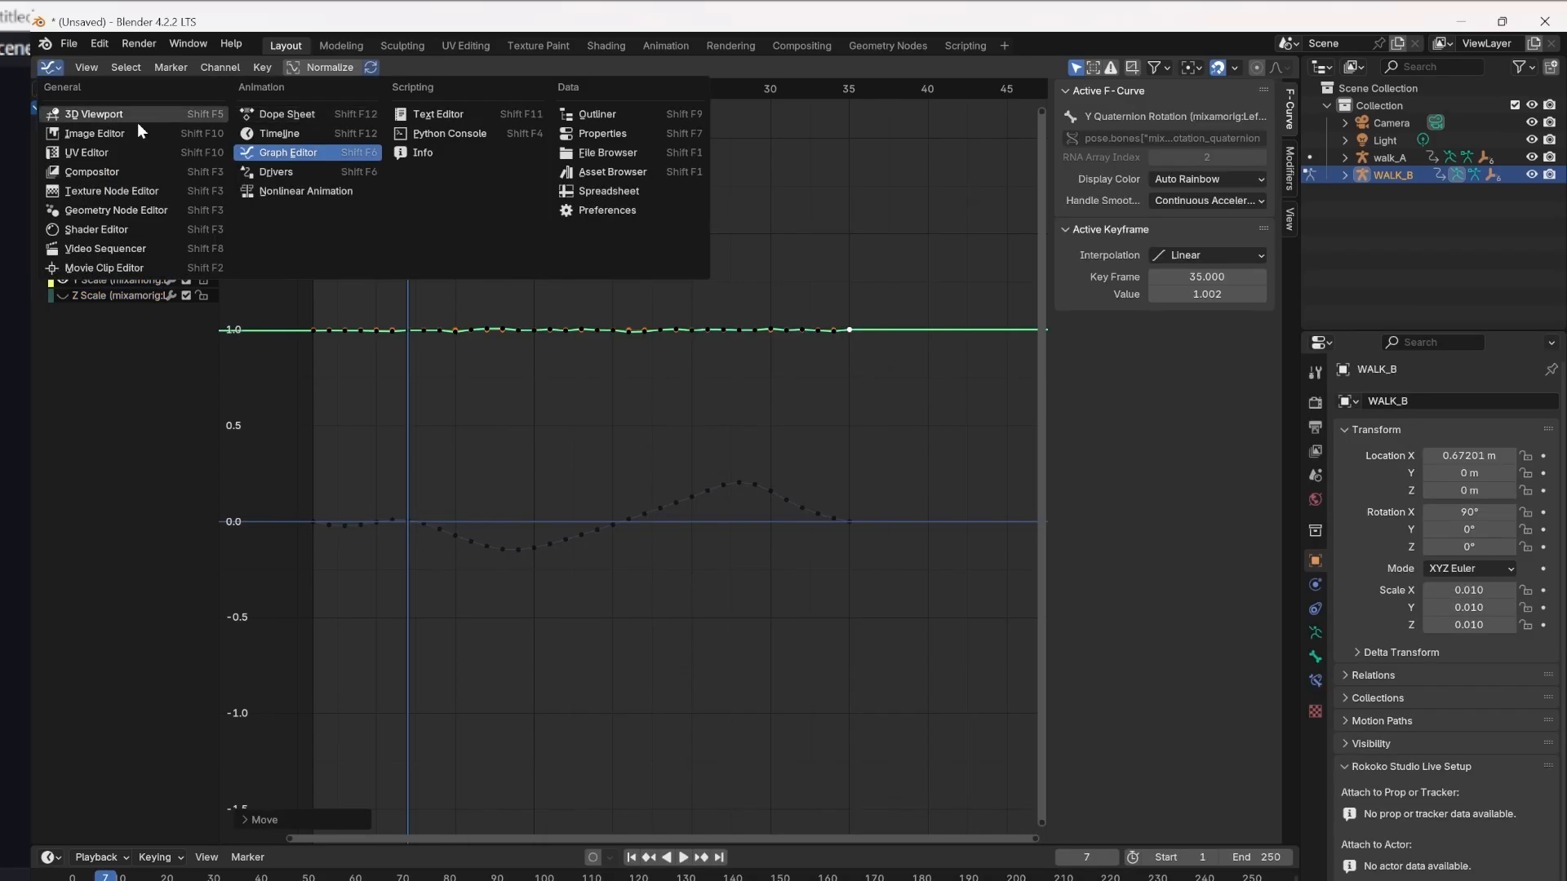
{"action": "left_click", "coordinate": [134, 121]}
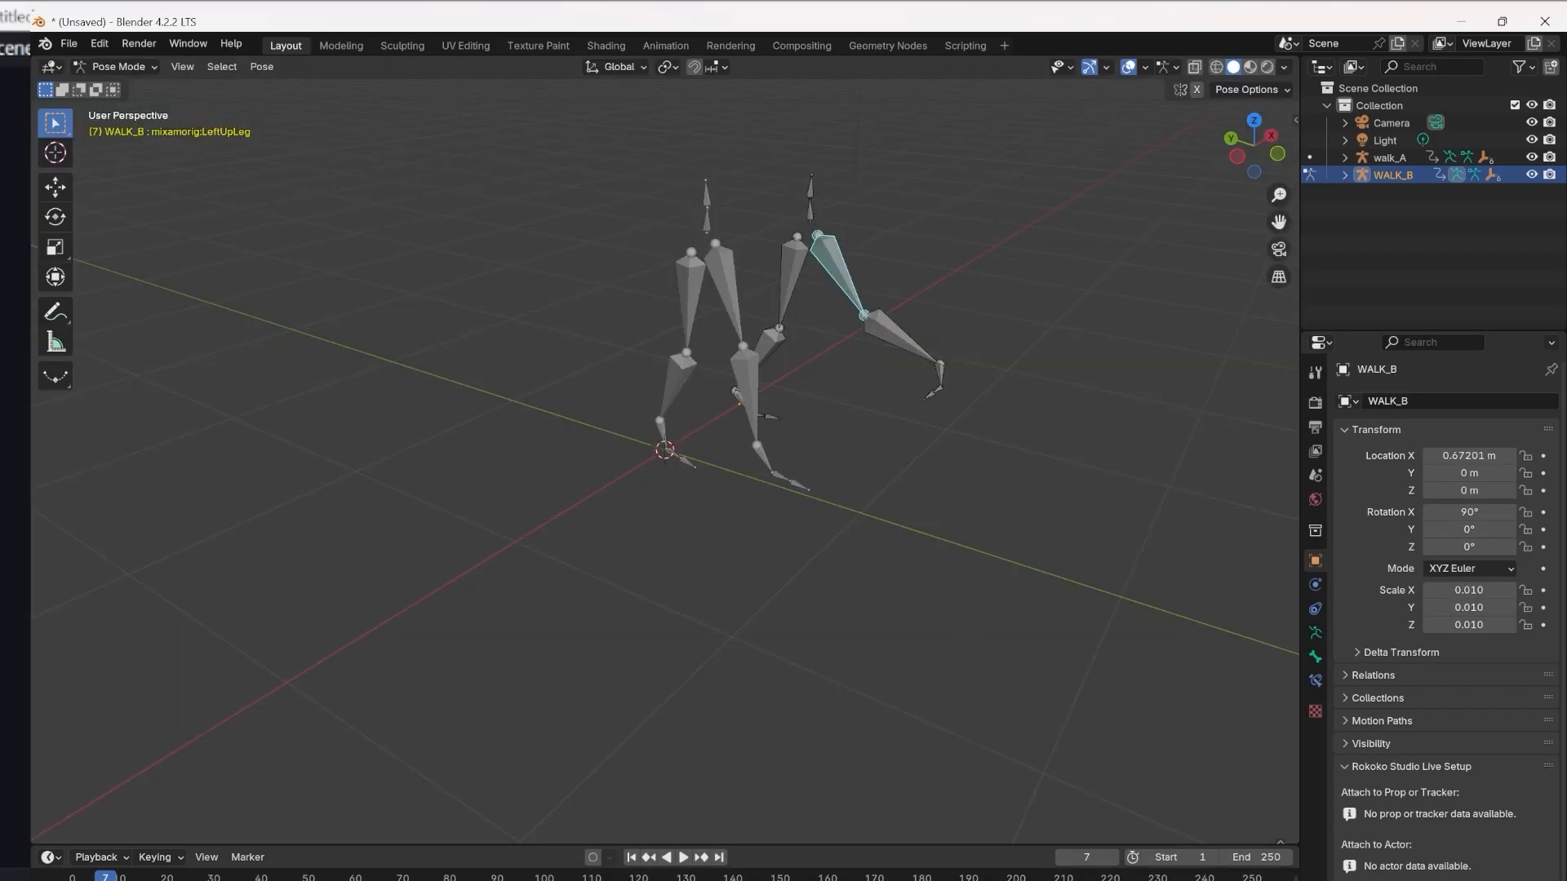
{"action": "left_click", "coordinate": [685, 859]}
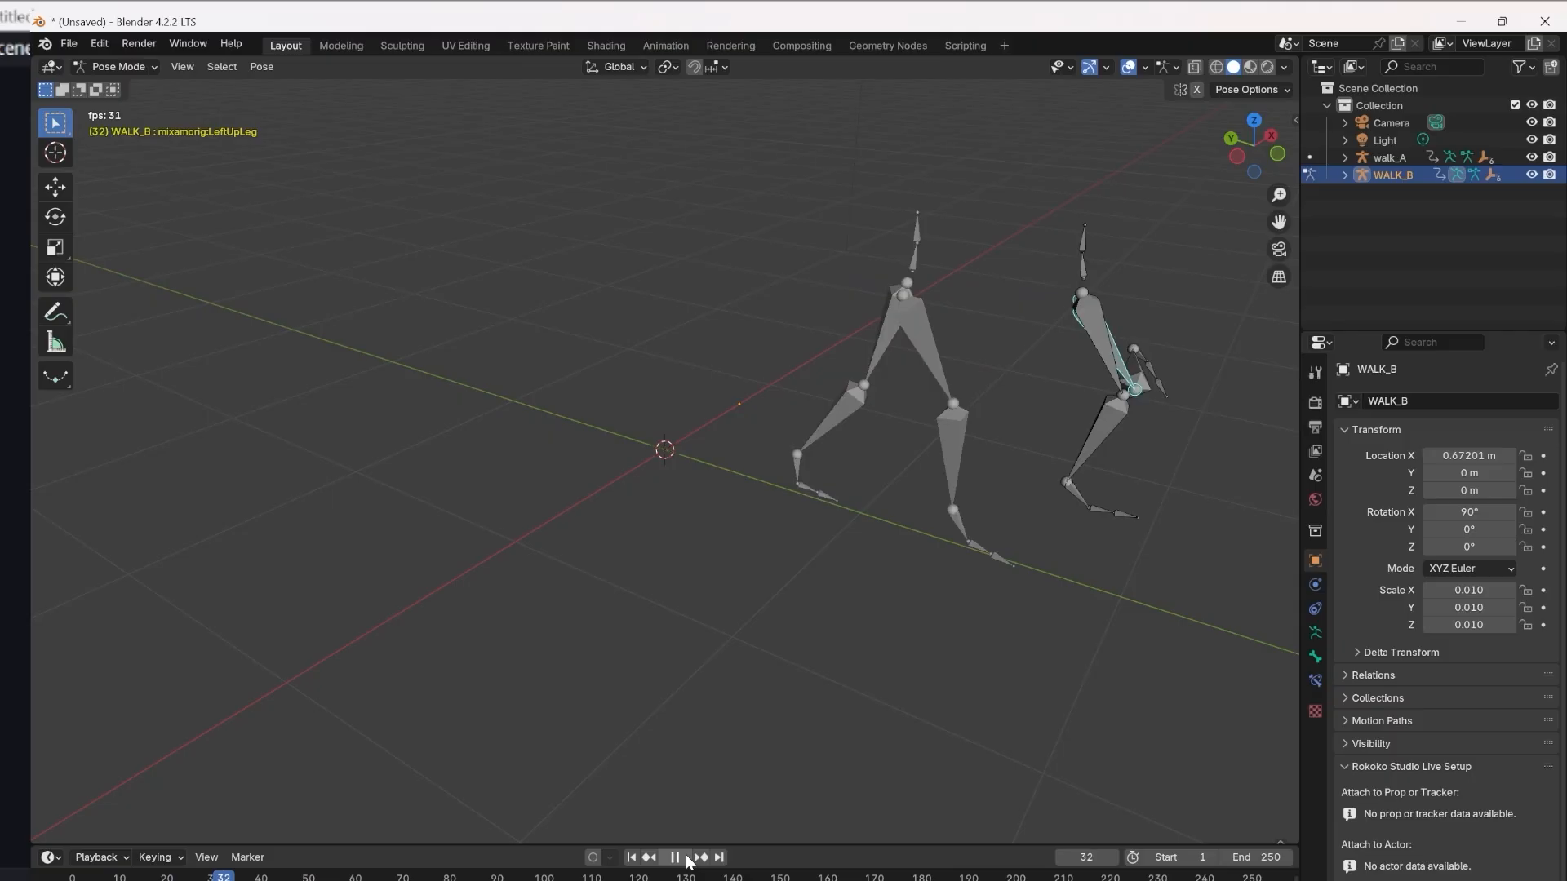
{"action": "middle_click_drag", "start_coordinate": [1182, 348], "coordinate": [1041, 341]}
{"action": "left_click_drag", "start_coordinate": [245, 877], "coordinate": [74, 878]}
Compare the upper legs of both rigs up close and select WALK_B's LeftLeg bone.
{"action": "middle_click_drag", "start_coordinate": [737, 593], "coordinate": [957, 568]}
{"action": "middle_click_drag", "start_coordinate": [958, 586], "coordinate": [737, 198]}
{"action": "scroll", "coordinate": [813, 340], "scroll_direction": "up", "scroll_amount": 3}
{"action": "scroll", "coordinate": [840, 307], "scroll_direction": "down", "scroll_amount": 1}
{"action": "left_click", "coordinate": [737, 197]}
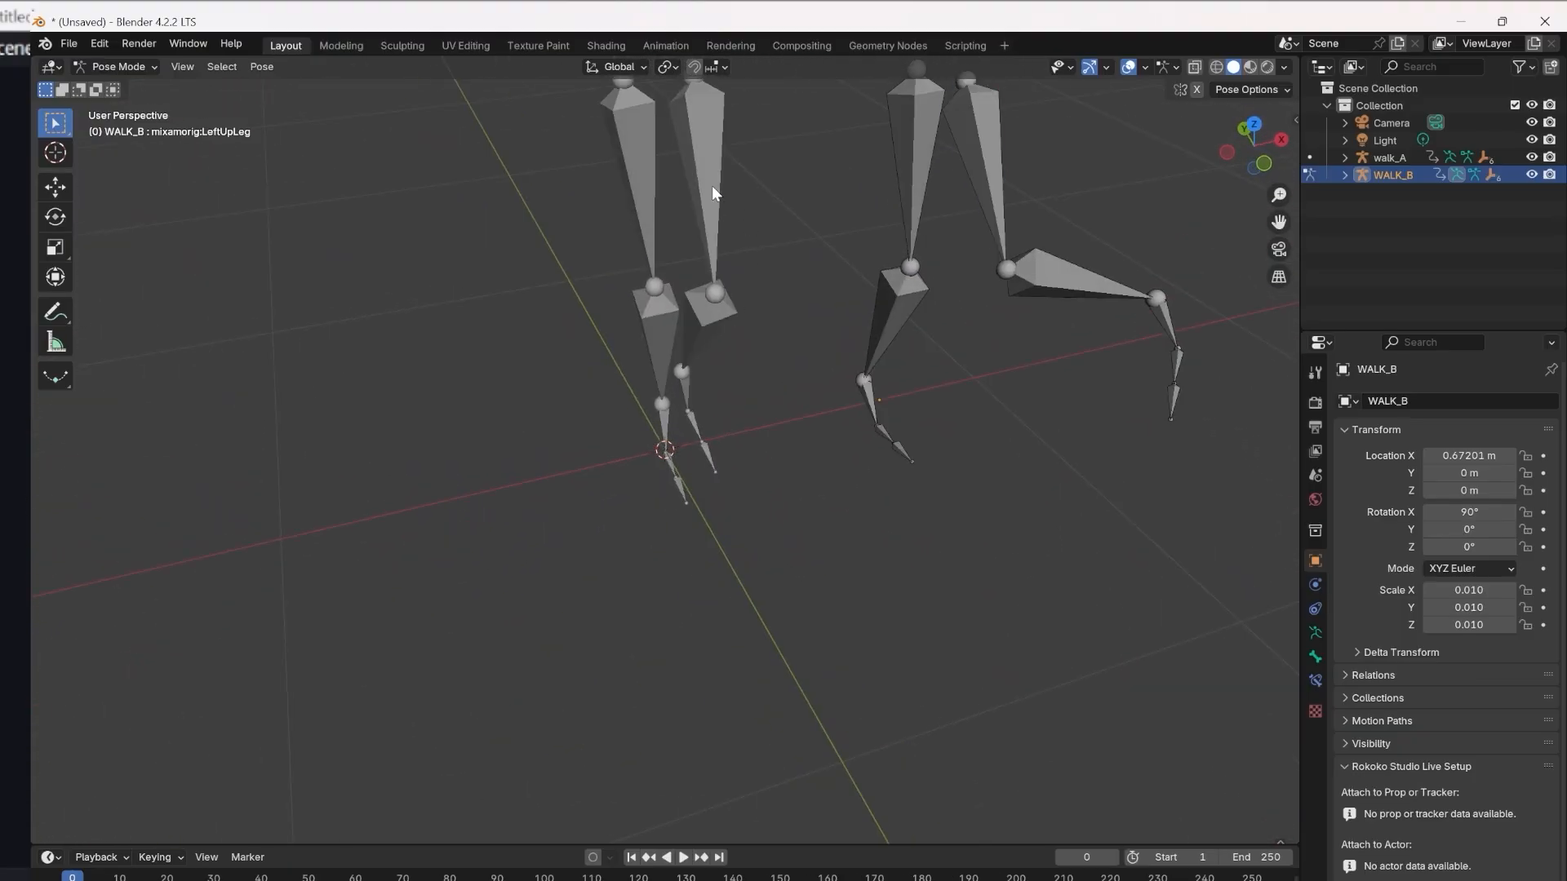
{"action": "left_click", "coordinate": [985, 171]}
{"action": "left_click", "coordinate": [707, 187]}
{"action": "left_click", "coordinate": [986, 164]}
{"action": "left_click", "coordinate": [706, 184]}
{"action": "left_click", "coordinate": [1107, 288]}
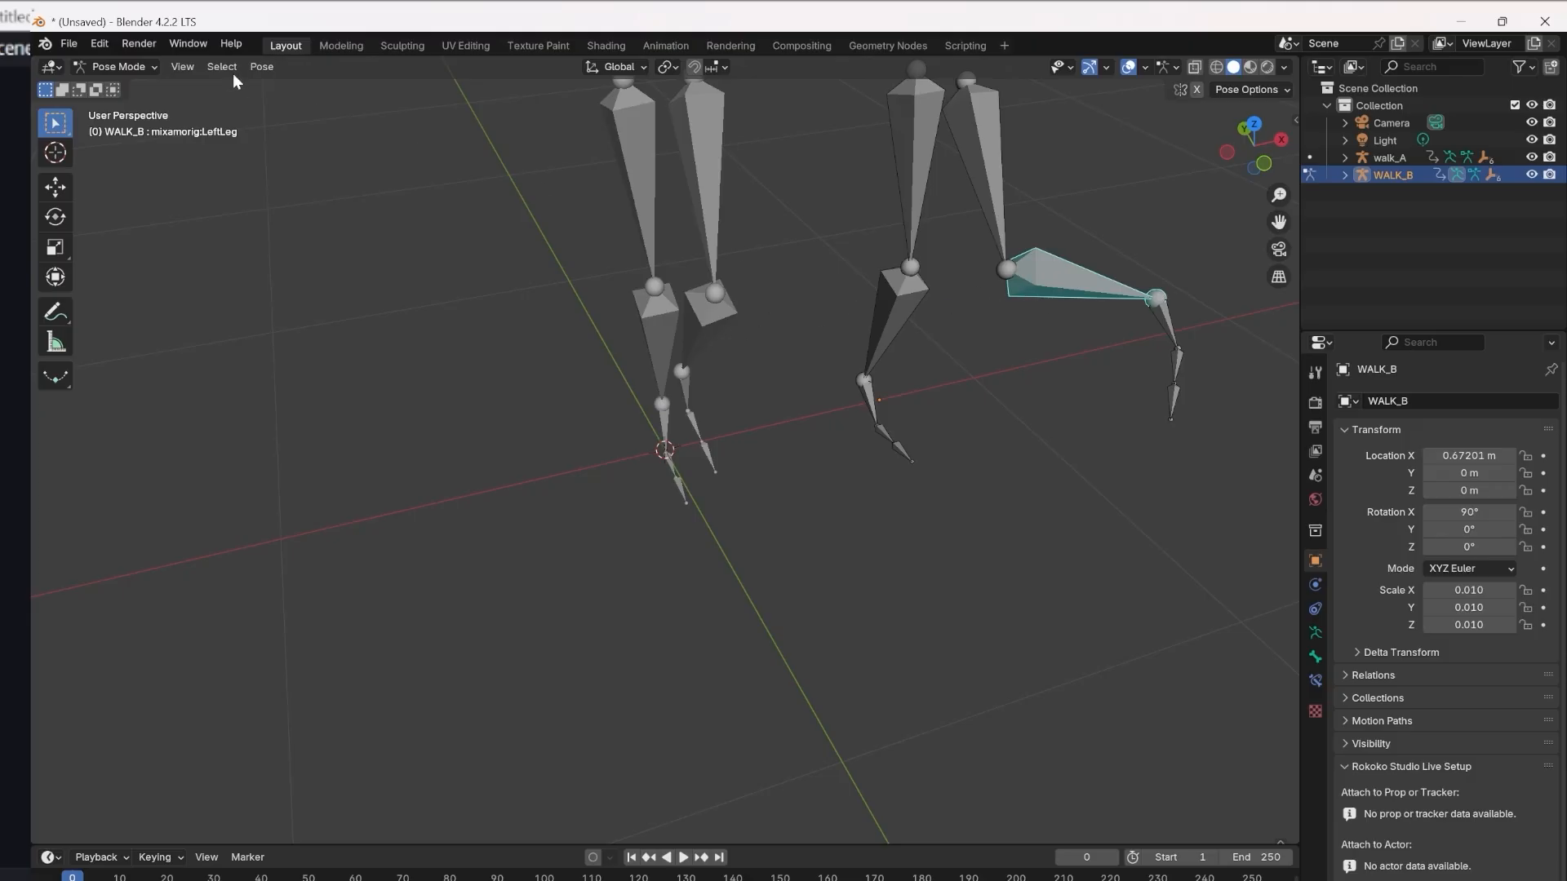
Leave Pose Mode on WALK_B and switch the walk_A armature to Pose Mode.
{"action": "left_click", "coordinate": [114, 67]}
{"action": "left_click", "coordinate": [130, 86]}
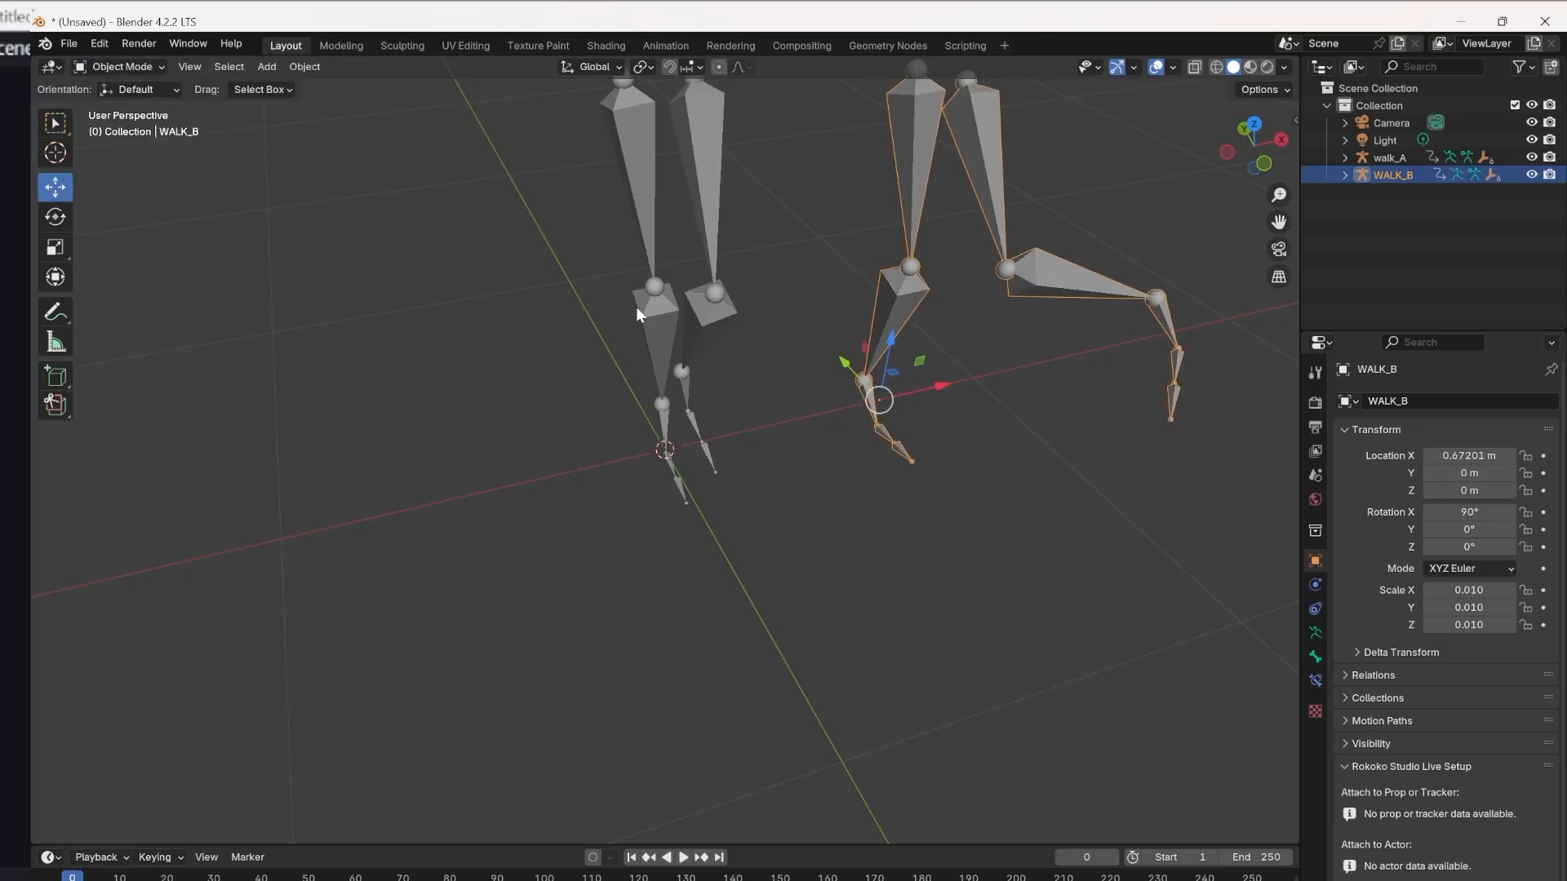
{"action": "left_click", "coordinate": [720, 315]}
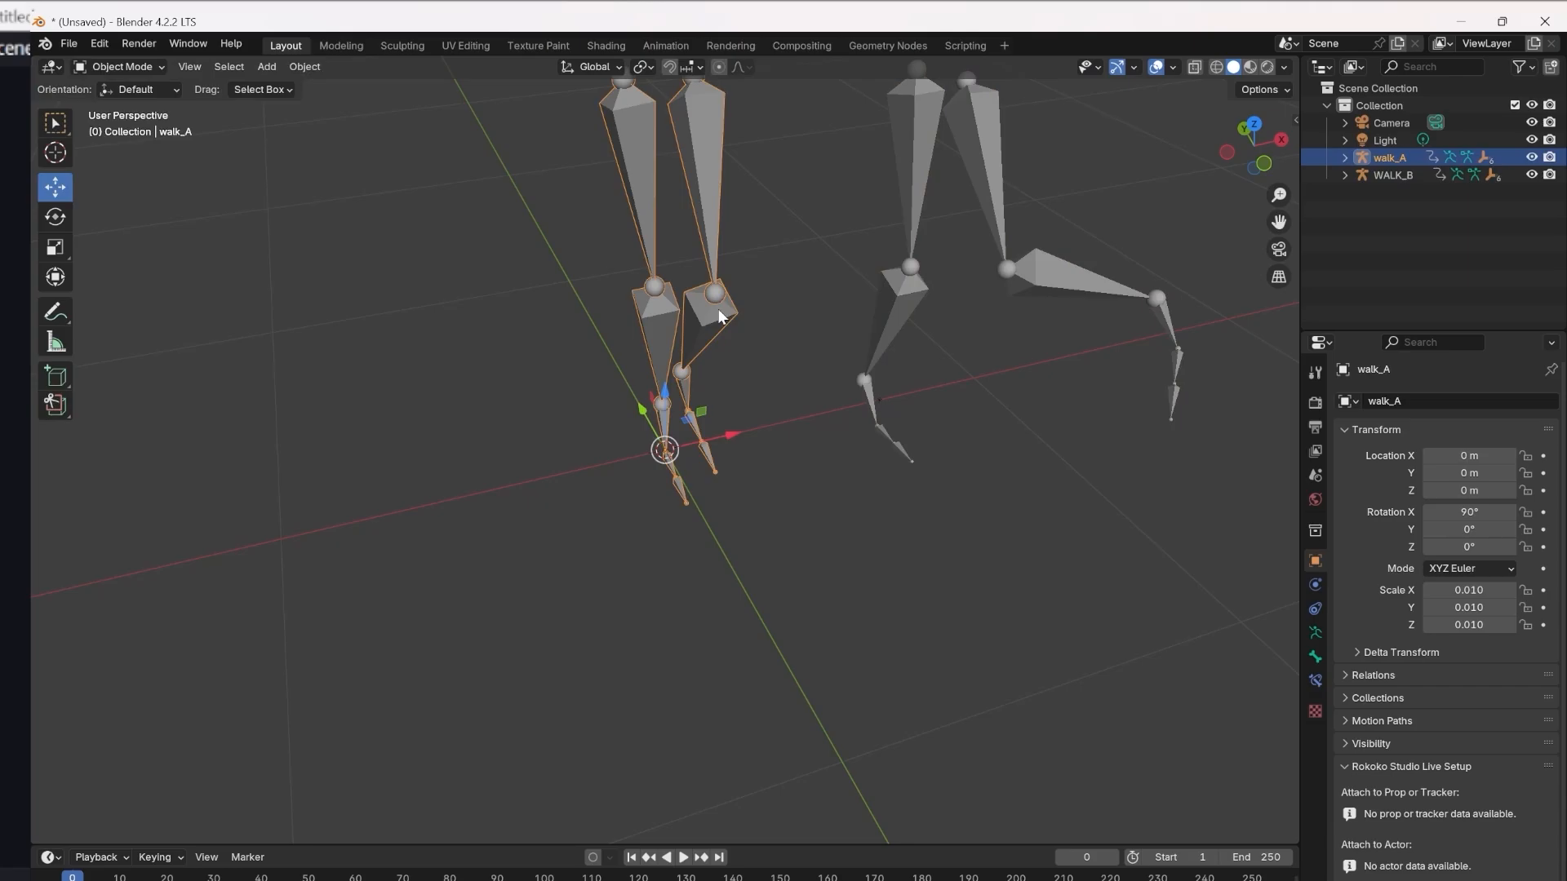
{"action": "left_click", "coordinate": [117, 67]}
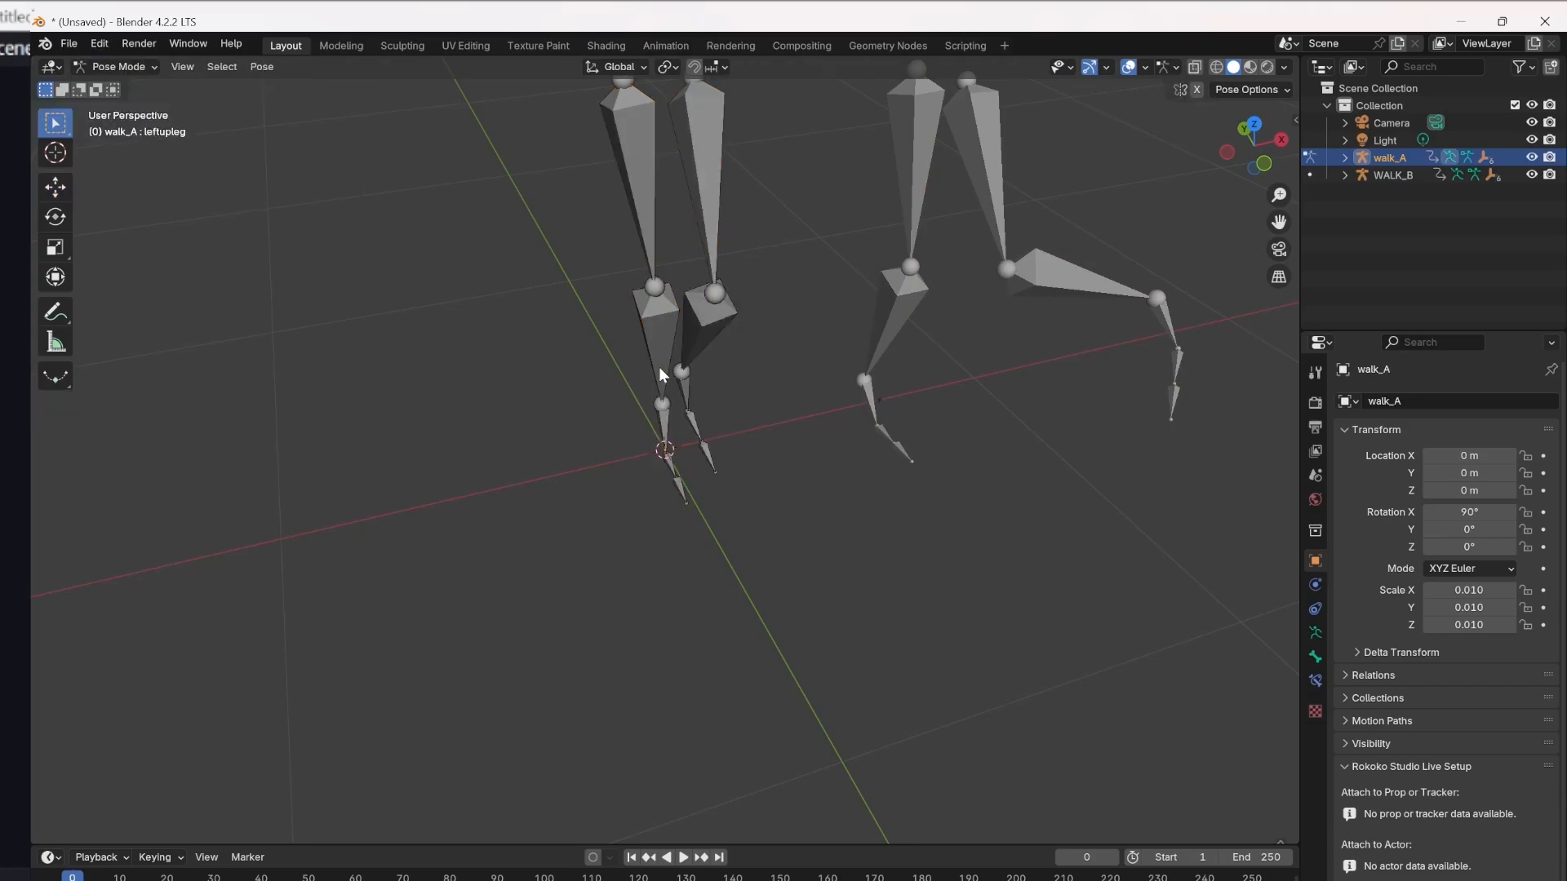
{"action": "left_click", "coordinate": [139, 130]}
Select walk_A's leftleg bone and display its animation curves in the Graph Editor.
{"action": "left_click", "coordinate": [714, 331]}
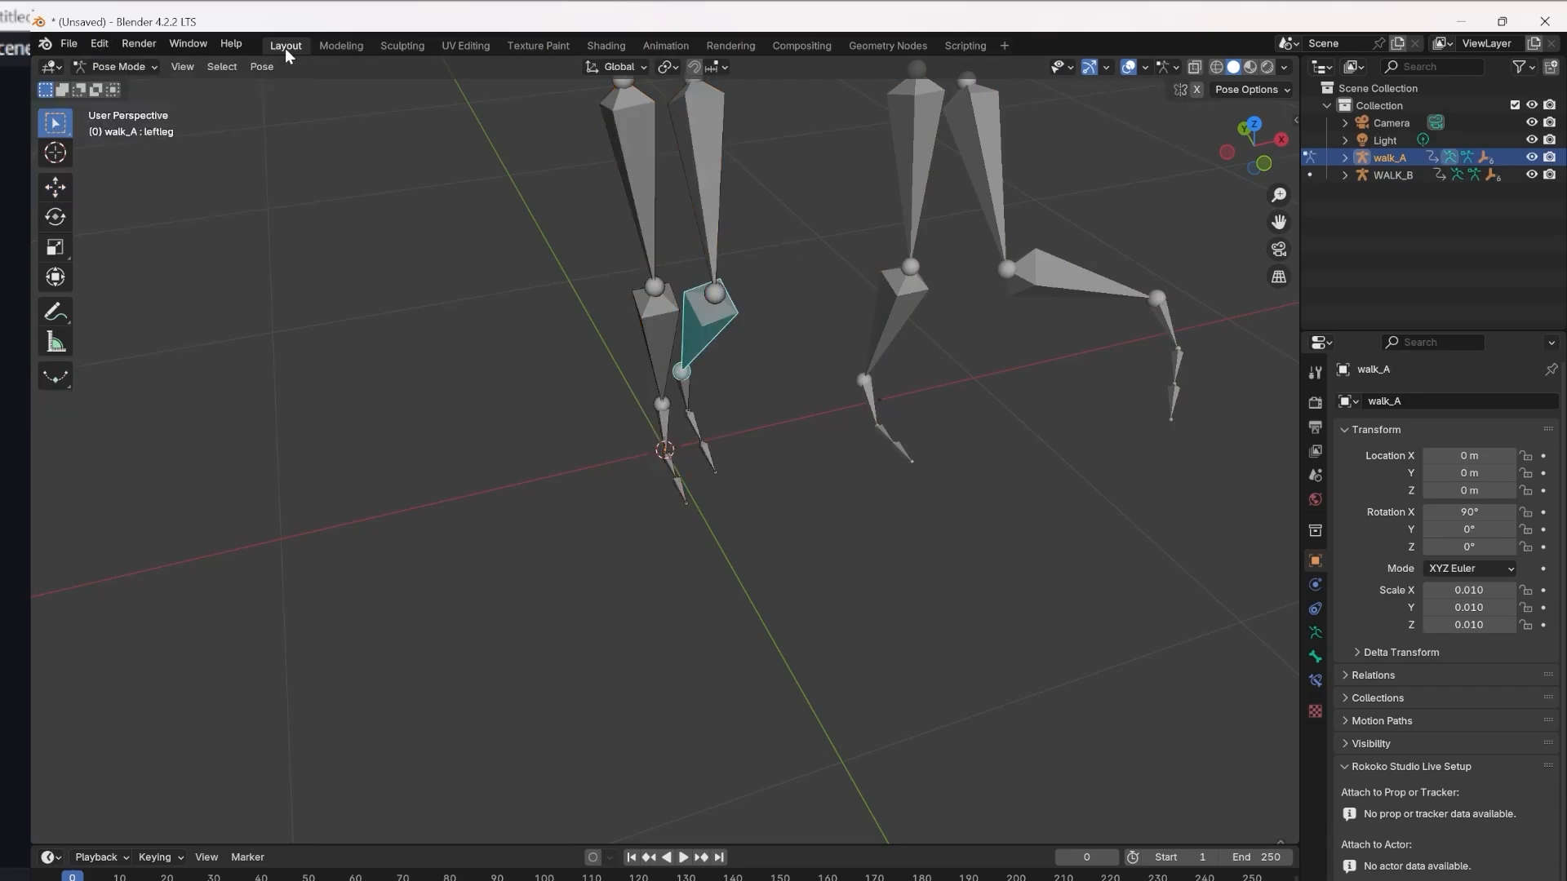
{"action": "middle_click_drag", "start_coordinate": [620, 555], "coordinate": [933, 611]}
{"action": "left_click", "coordinate": [51, 66]}
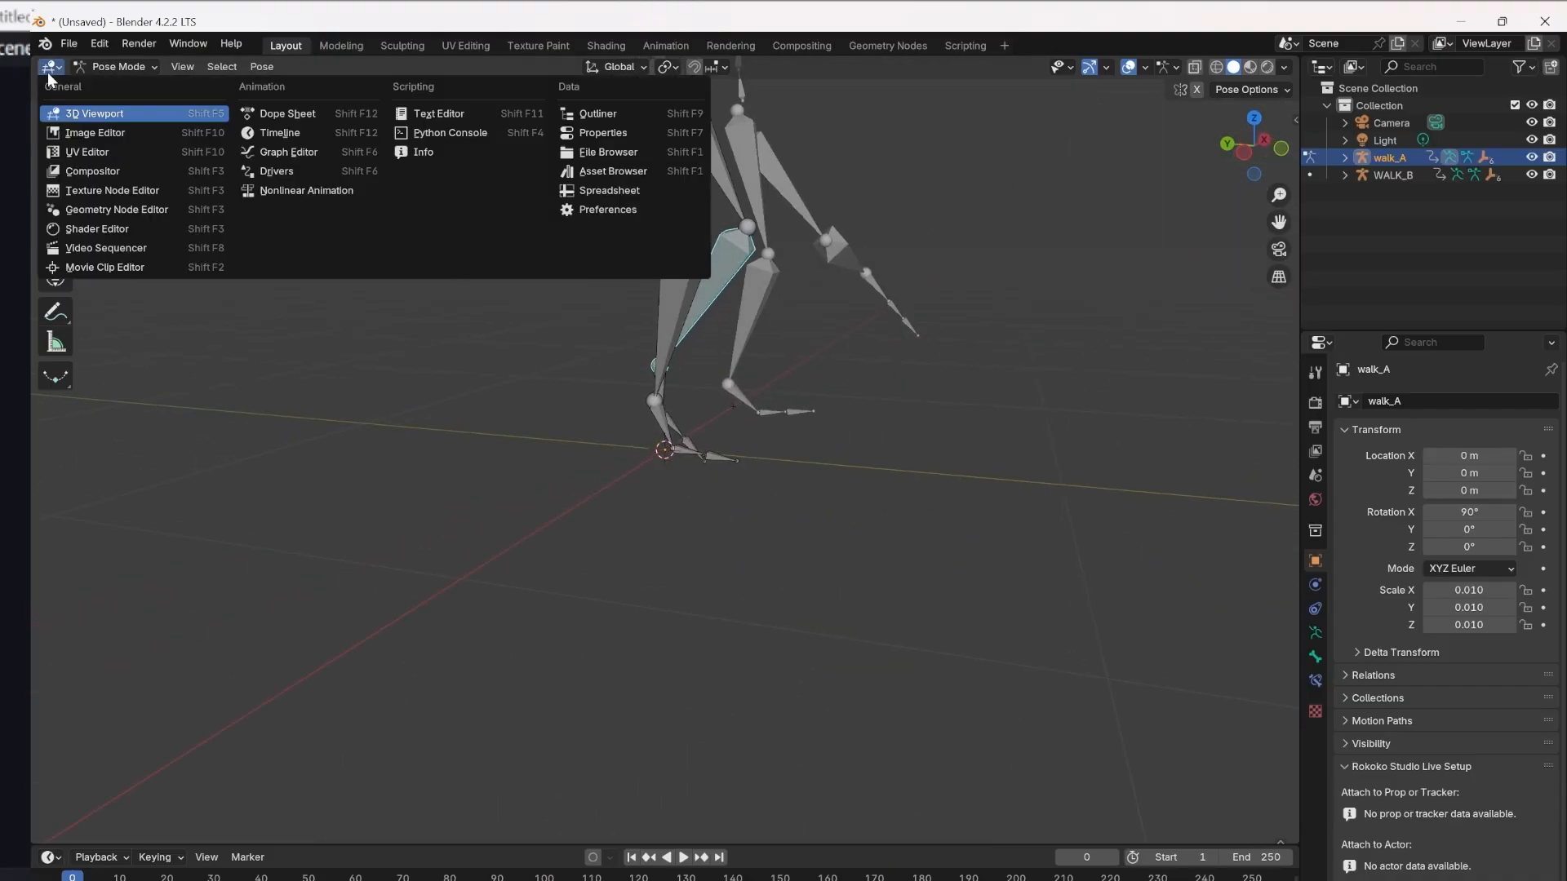
{"action": "left_click", "coordinate": [281, 153]}
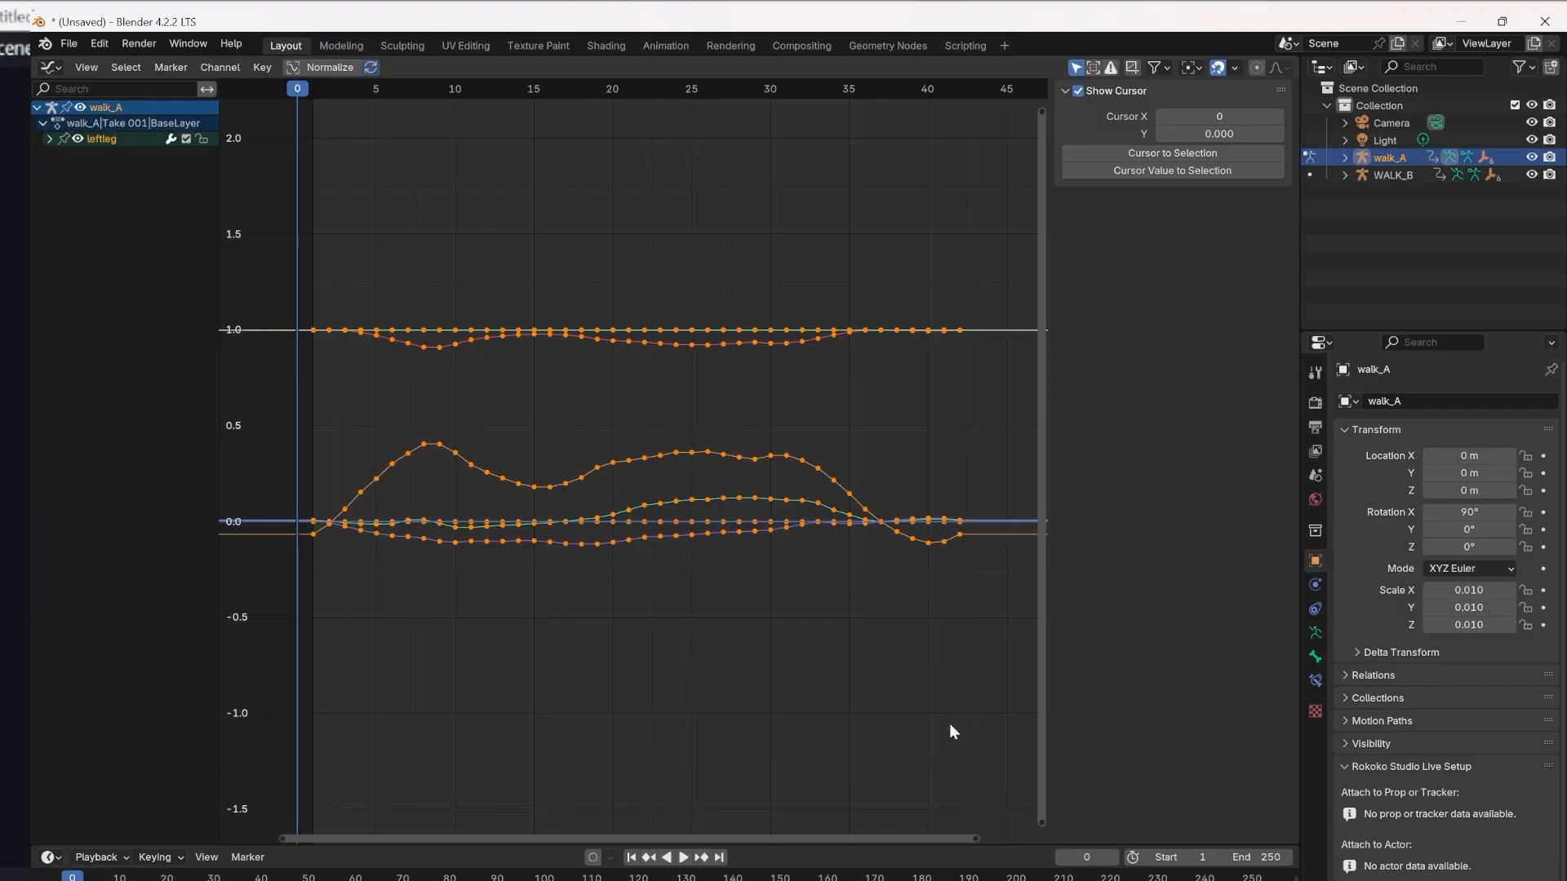
Try to capture a screenshot of walk_A's leftleg curves.
{"action": "key", "text": "super+shift+s"}
{"action": "left_click_drag", "start_coordinate": [135, 182], "coordinate": [98, 266]}
{"action": "key", "text": "shift+super+s"}
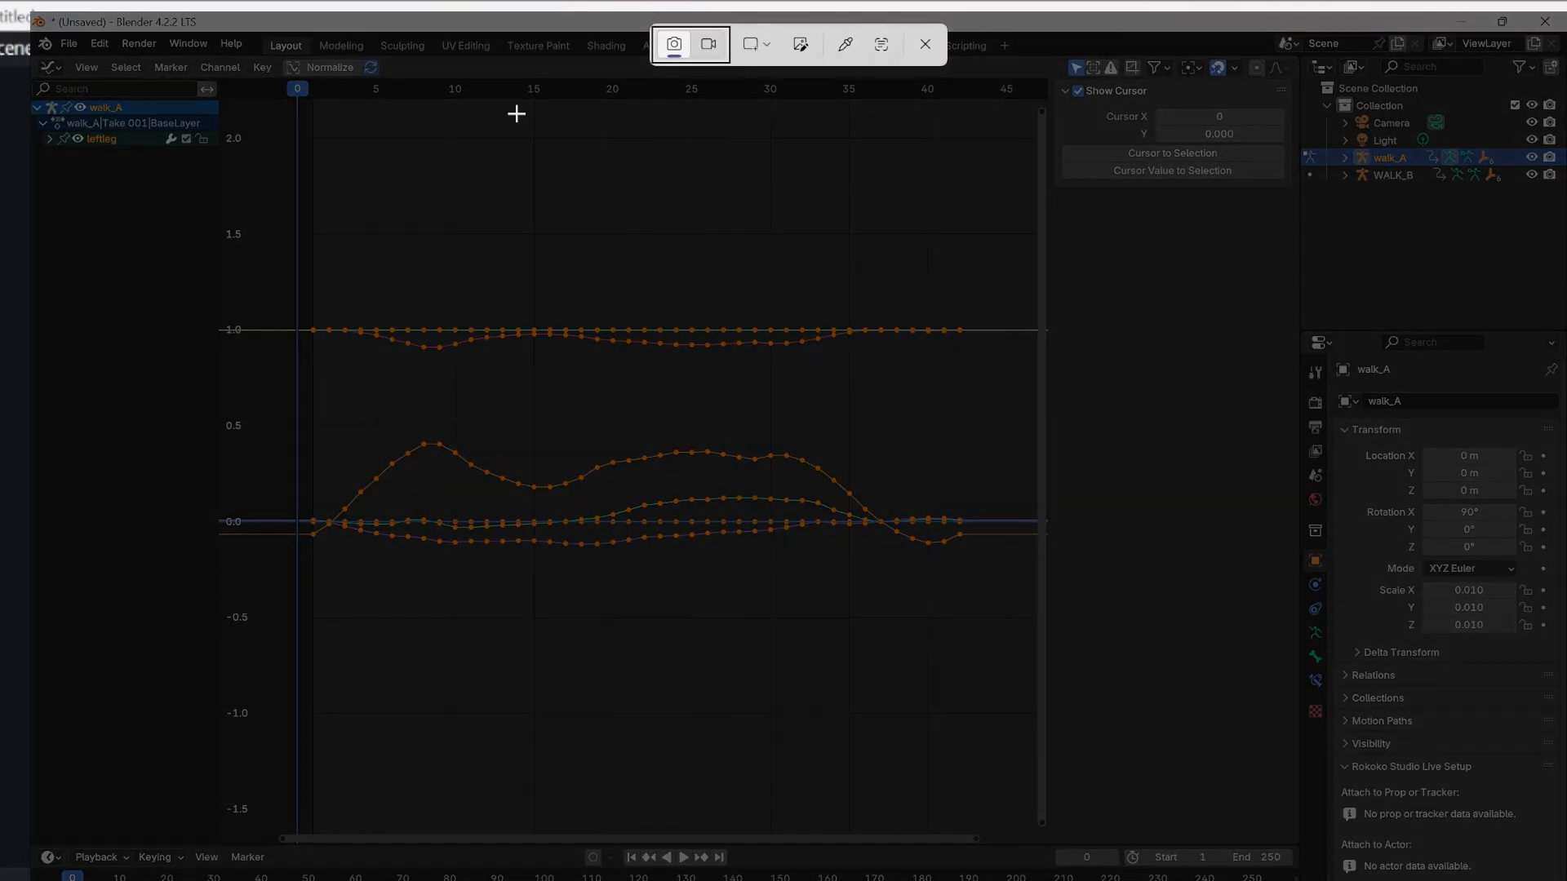
{"action": "key", "text": "Escape"}
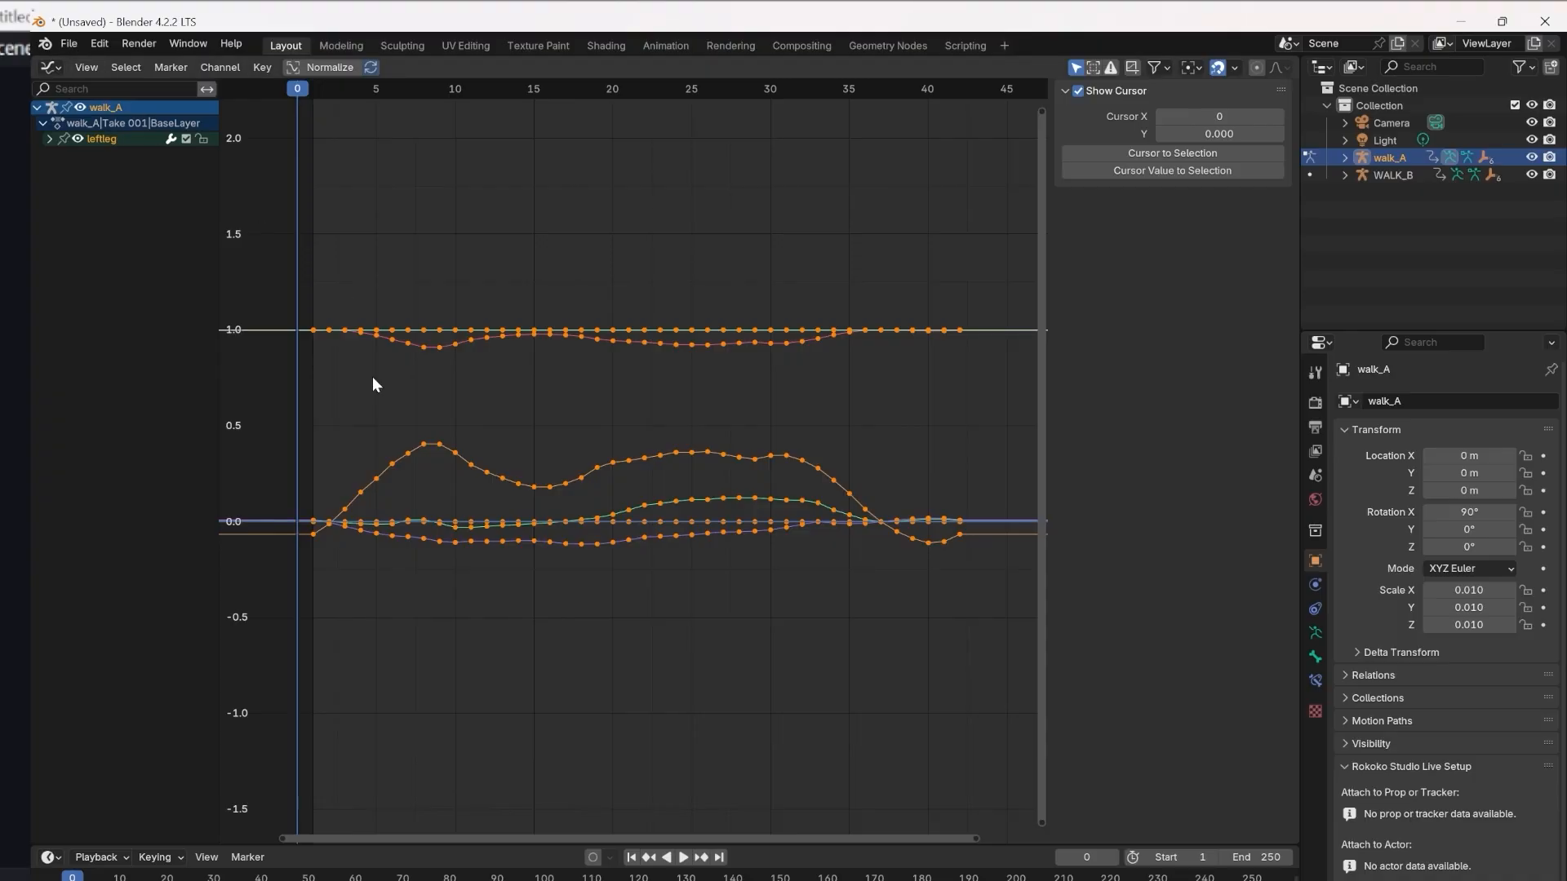
Capture a screen snip of walk_A's leftleg curves in the Graph Editor.
{"action": "key", "text": "shift+super+s"}
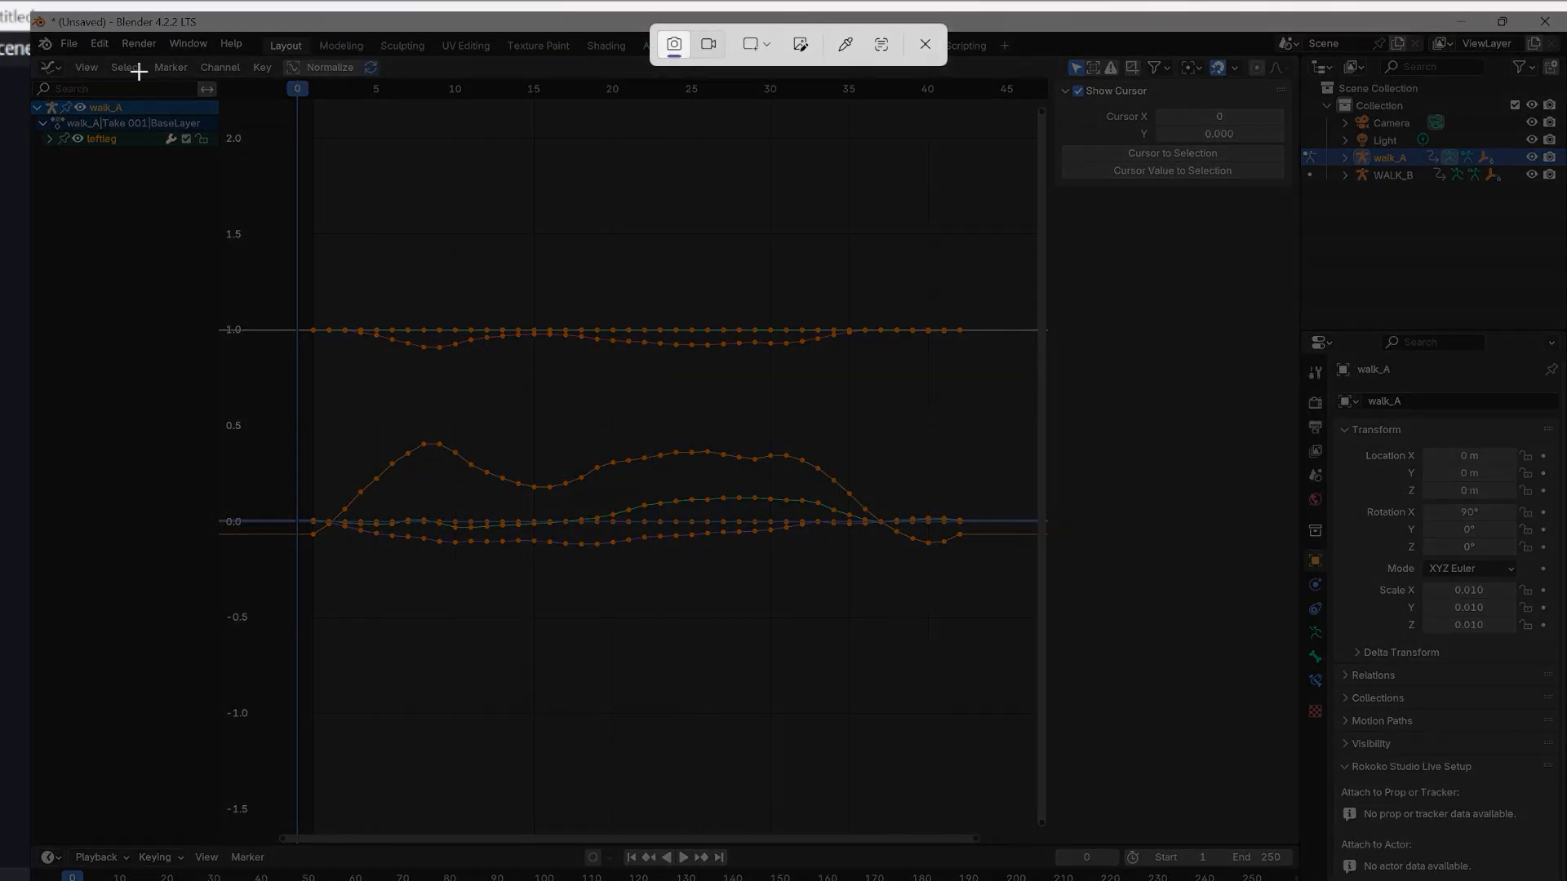
{"action": "left_click_drag", "start_coordinate": [93, 47], "coordinate": [1325, 781]}
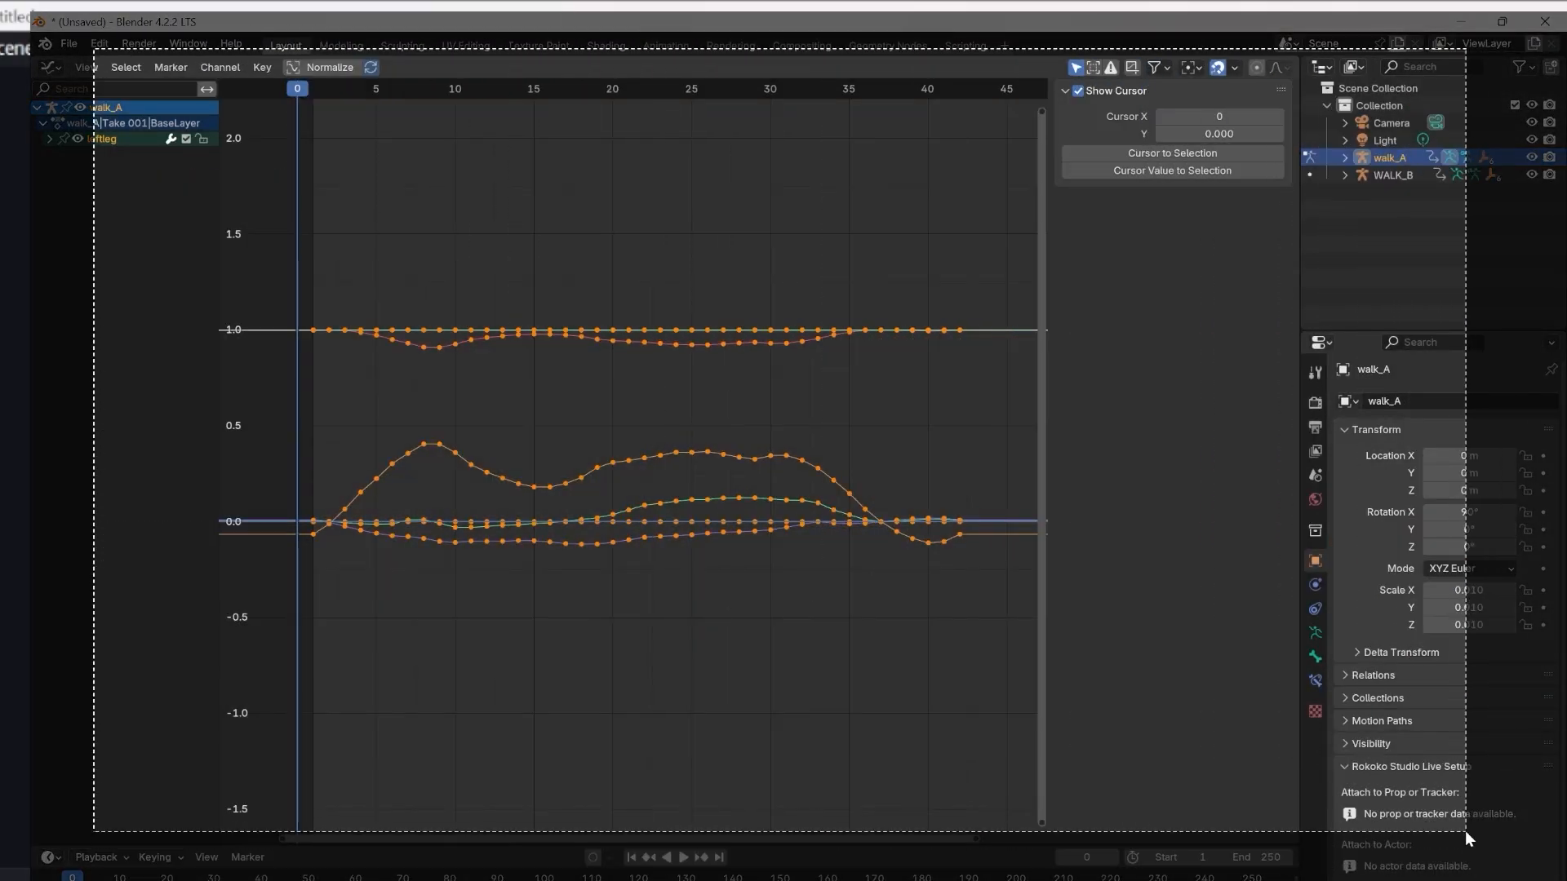
{"action": "left_click", "coordinate": [50, 67]}
{"action": "key", "text": "Escape"}
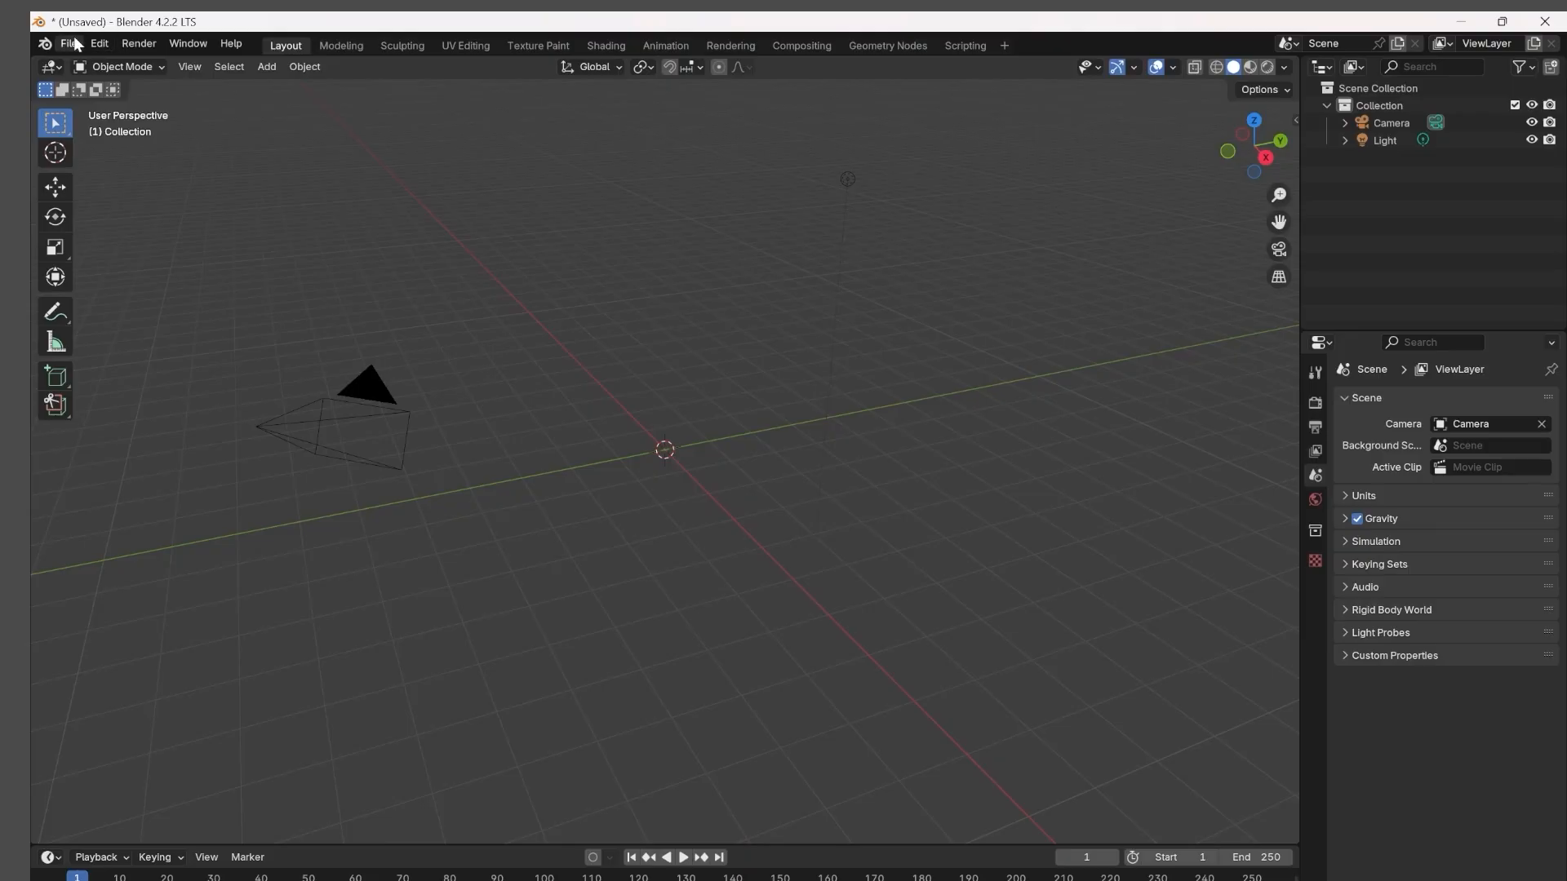
Import +WALK B.fbx and +WALK A.fbx together from the D: drive into the scene.
{"action": "left_click", "coordinate": [69, 43]}
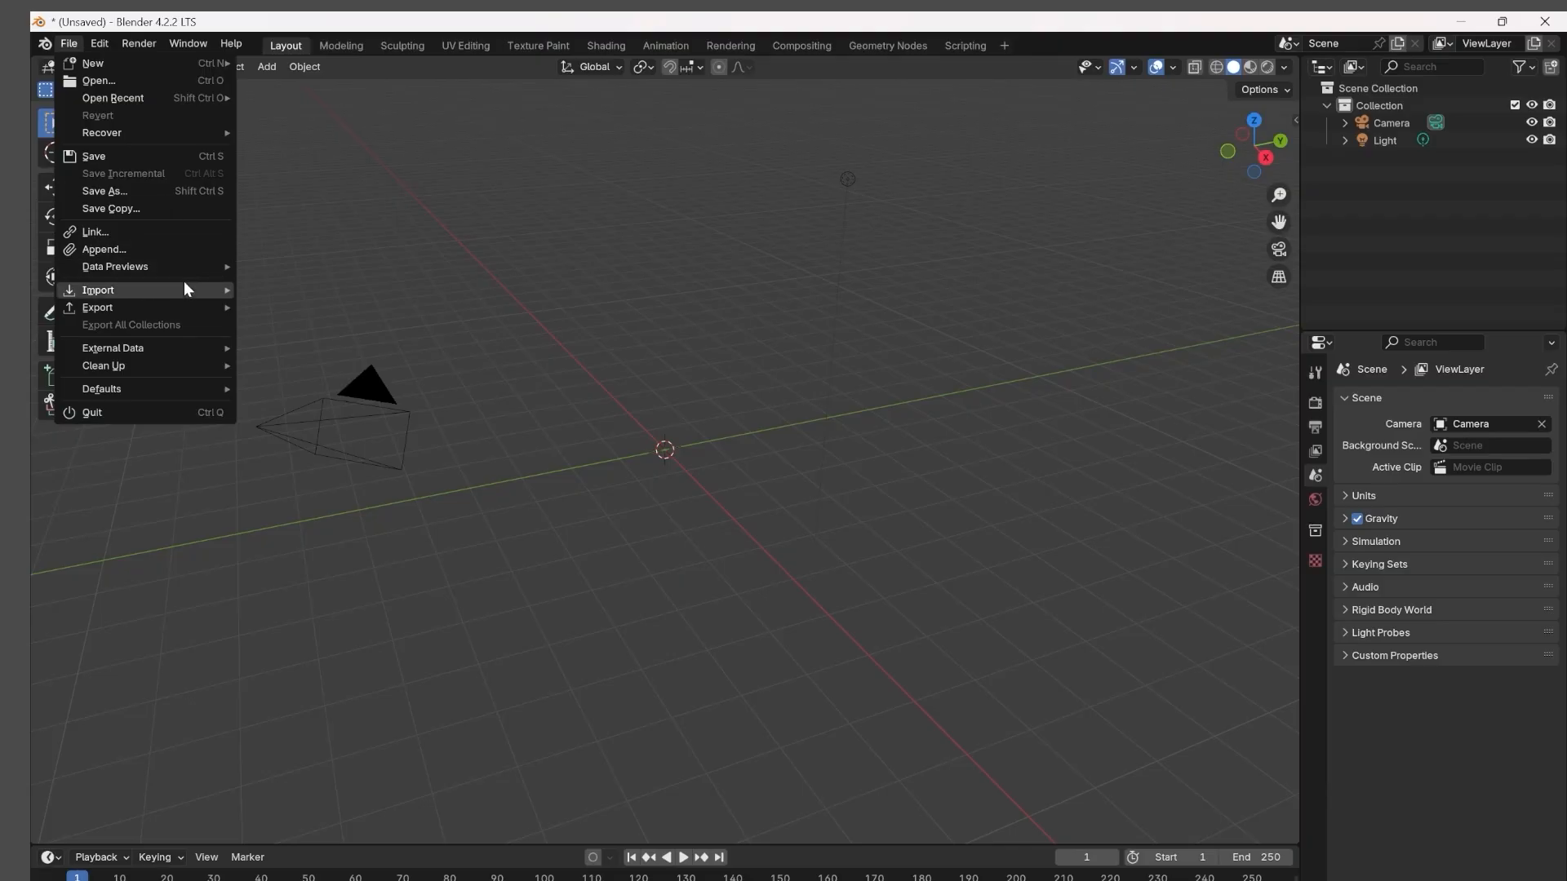
{"action": "mouse_move", "coordinate": [183, 290]}
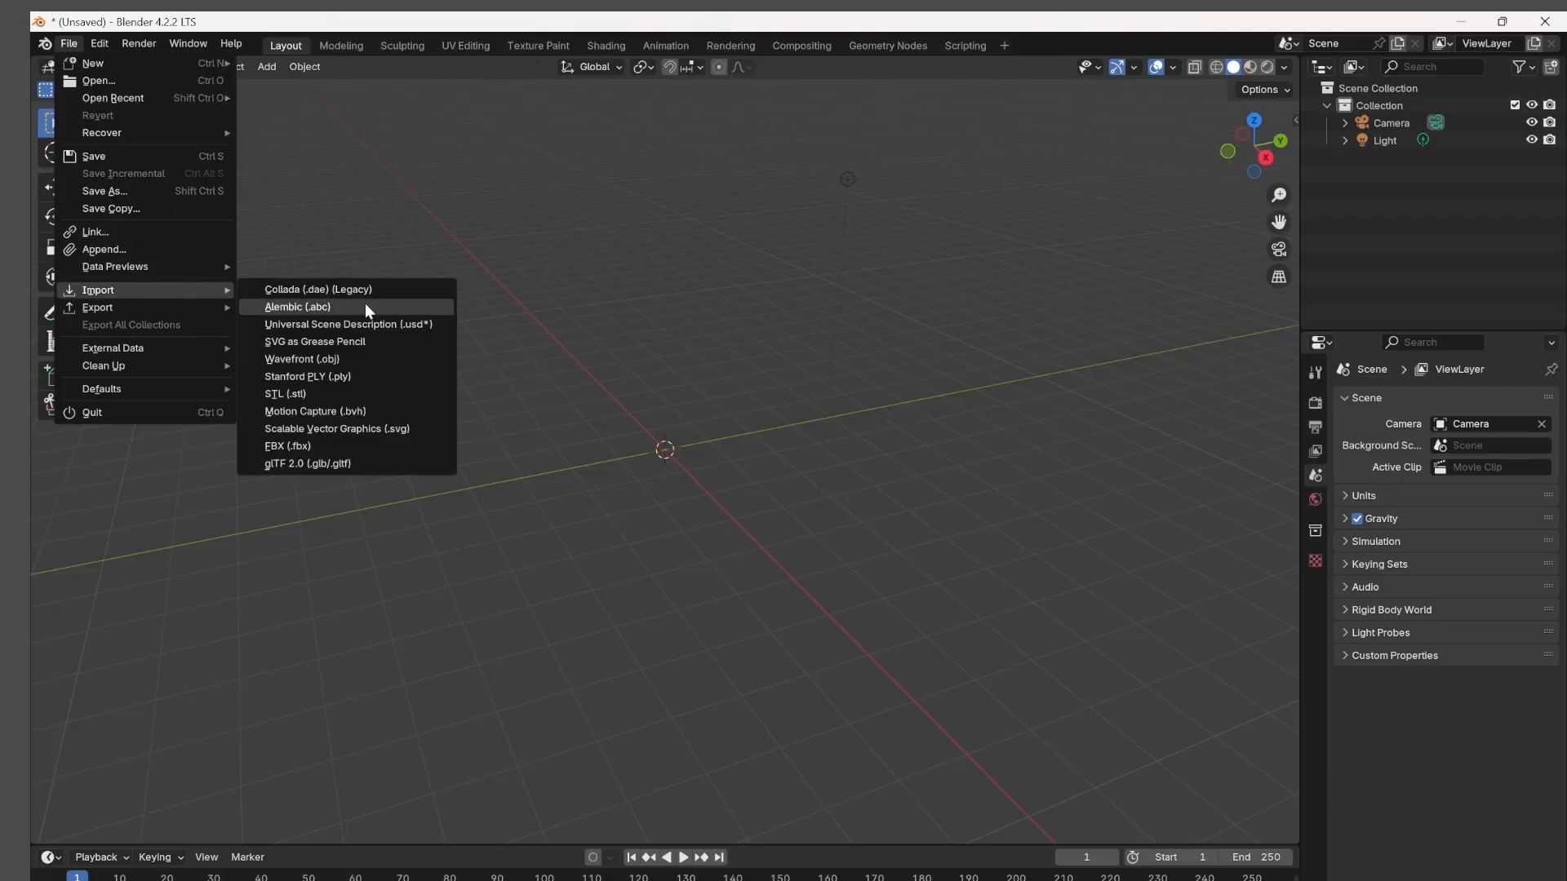
{"action": "left_click", "coordinate": [351, 445]}
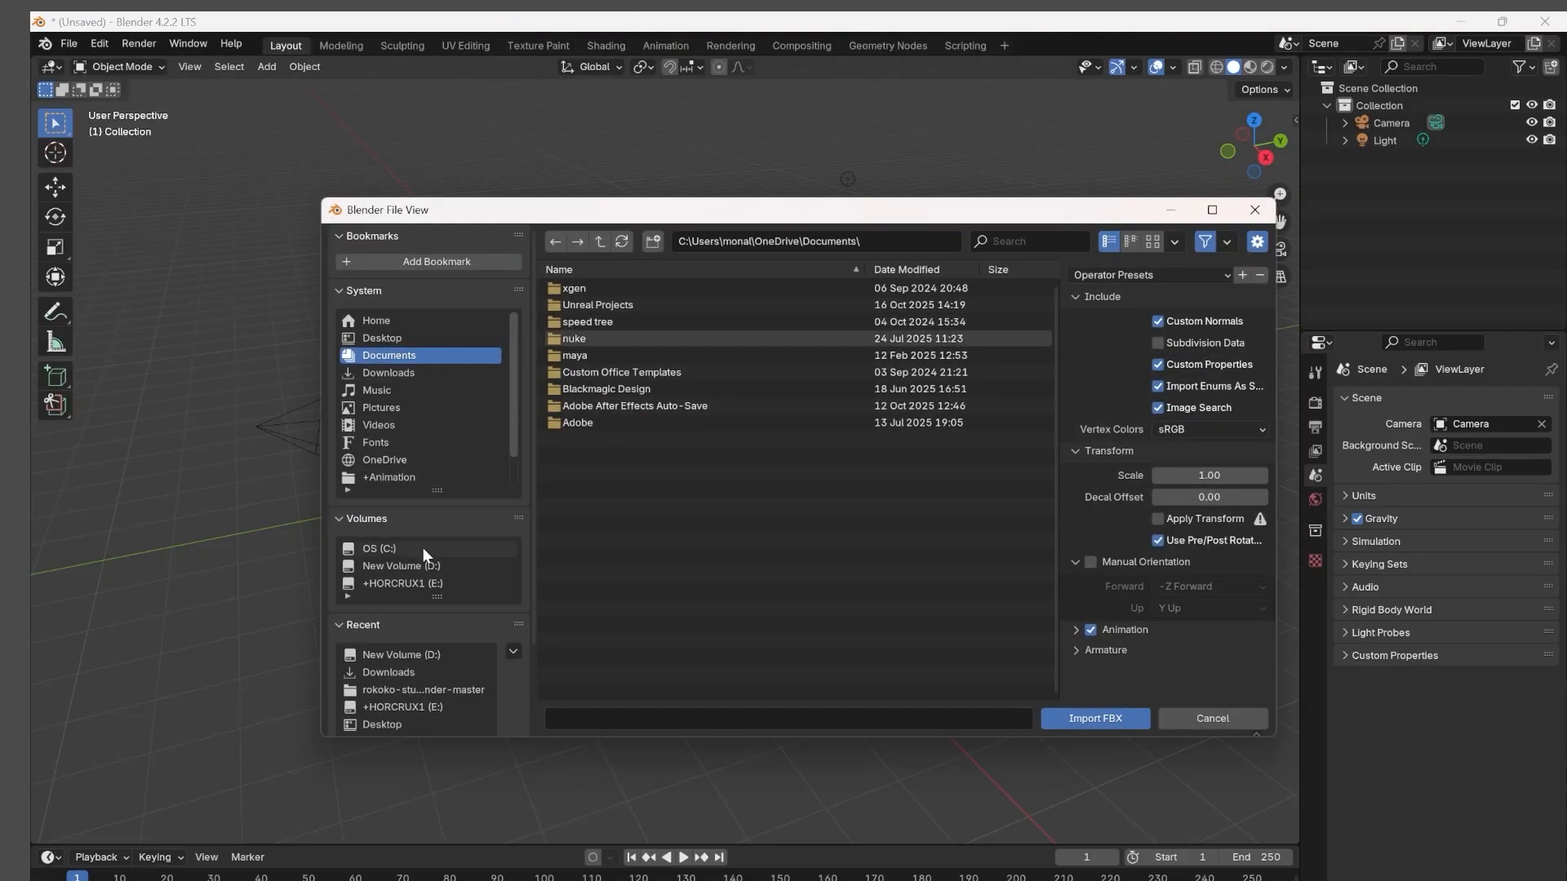
{"action": "left_click", "coordinate": [402, 566]}
{"action": "scroll", "coordinate": [664, 572], "scroll_direction": "down", "scroll_amount": 4}
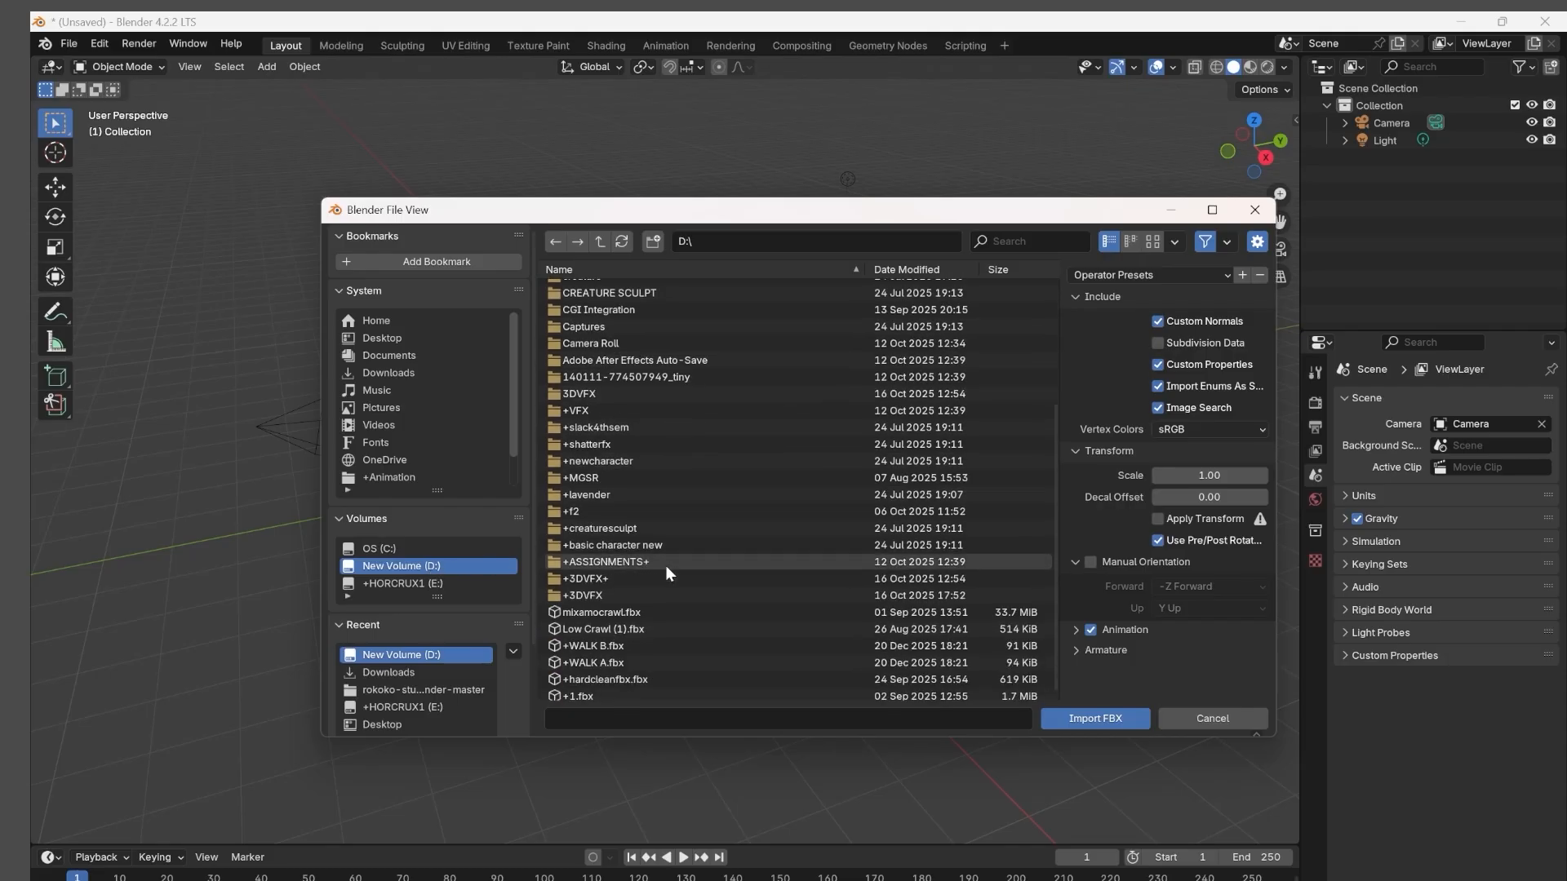
{"action": "left_click", "coordinate": [634, 640]}
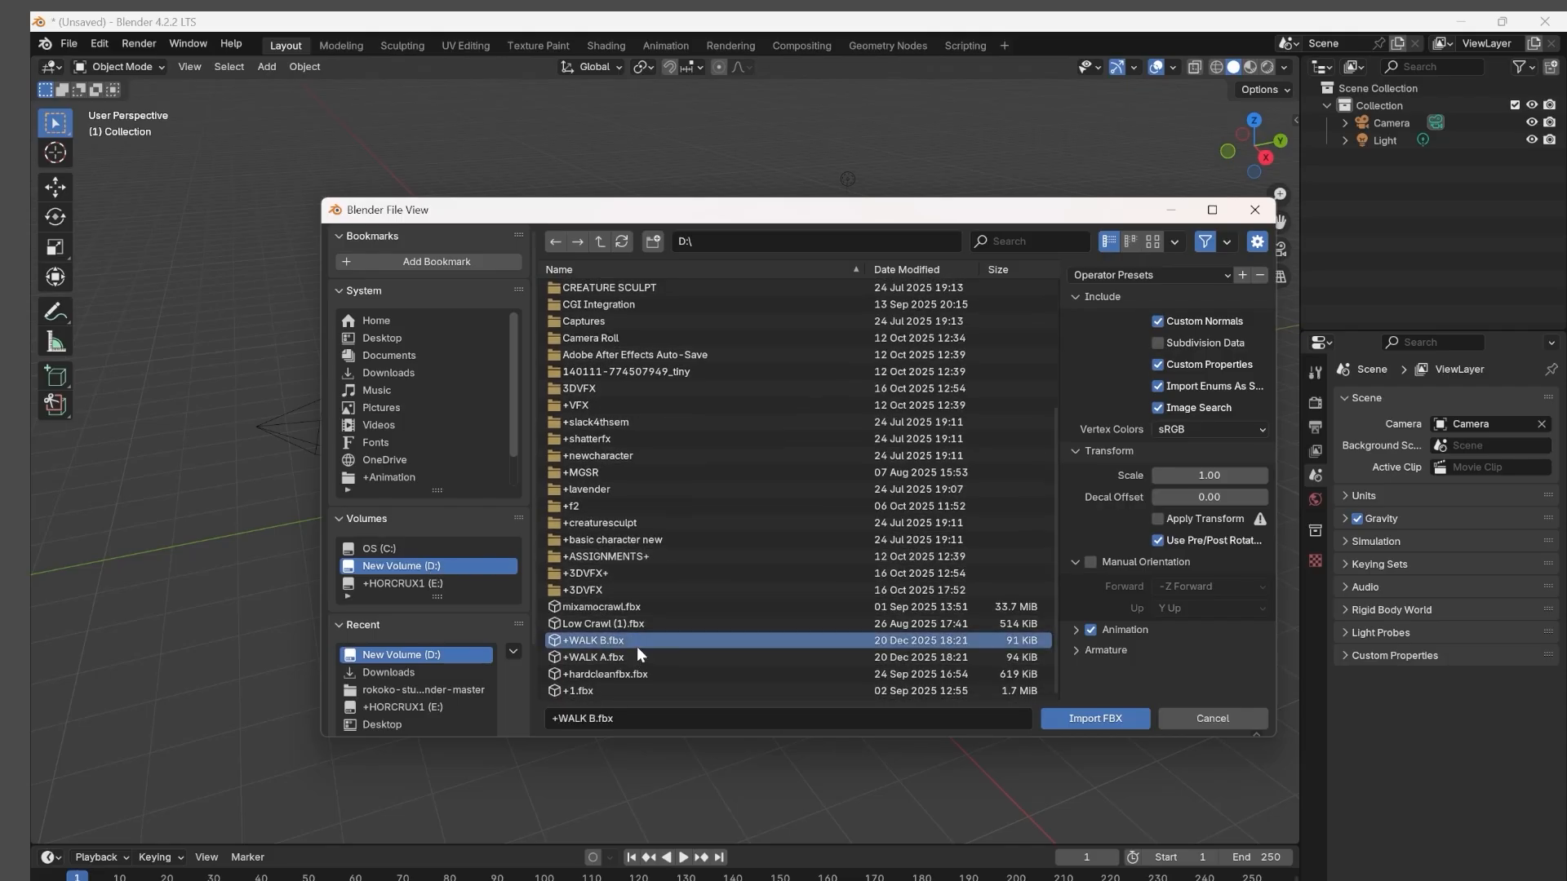
{"action": "left_click", "coordinate": [595, 657], "text": "shift"}
{"action": "left_click", "coordinate": [1141, 718]}
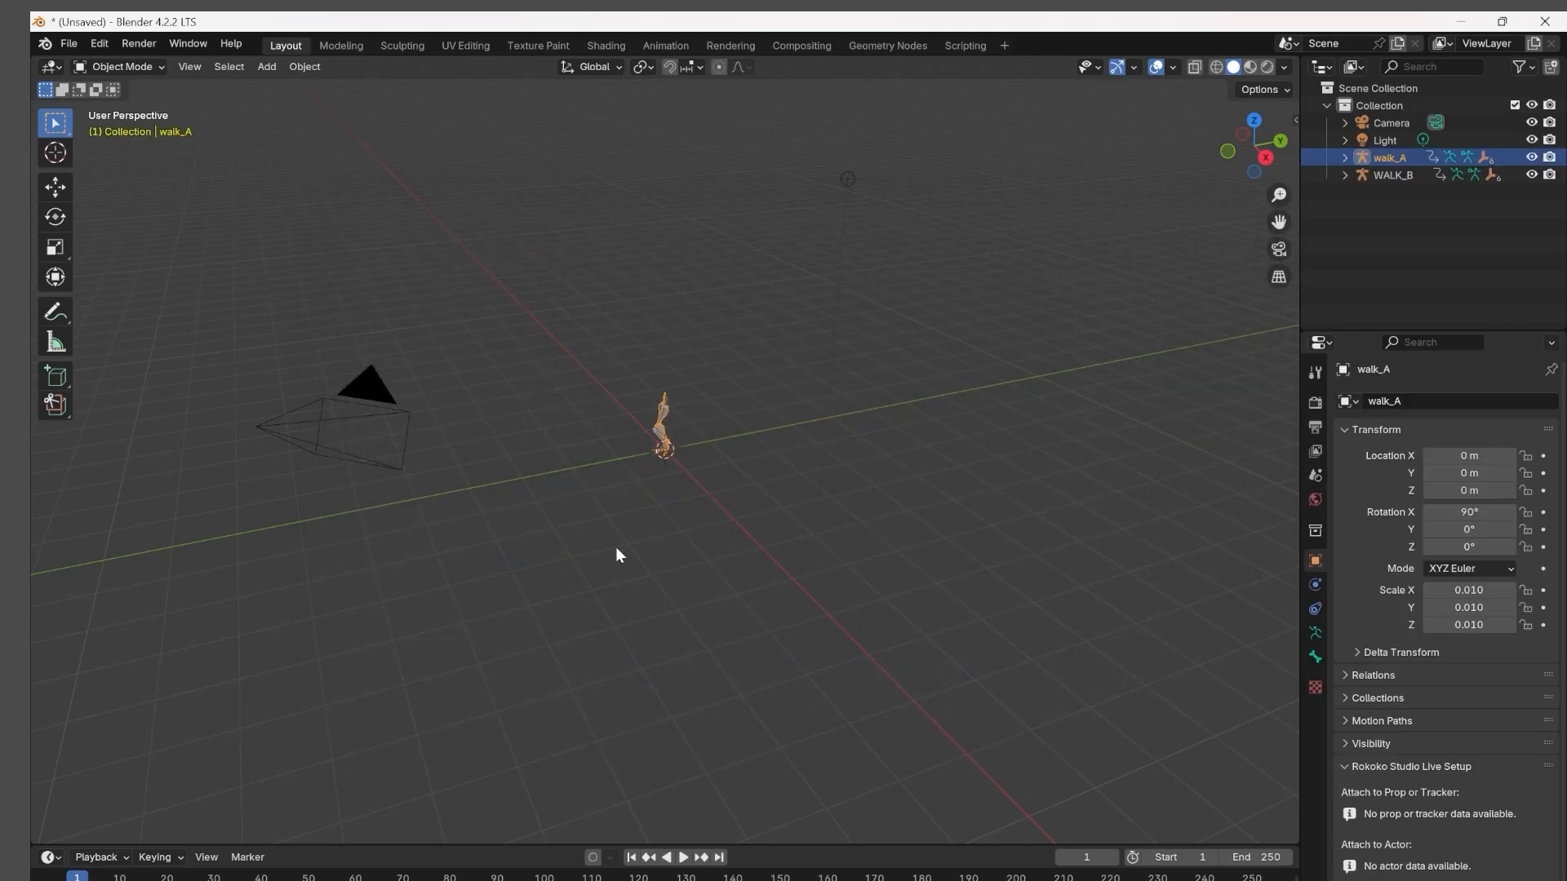
Separate the two armatures along X, moving walk_A to about -0.45 m and WALK_B to about 0.37 m.
{"action": "scroll", "coordinate": [659, 472], "scroll_direction": "up", "scroll_amount": 8}
{"action": "middle_click_drag", "start_coordinate": [721, 477], "coordinate": [922, 444]}
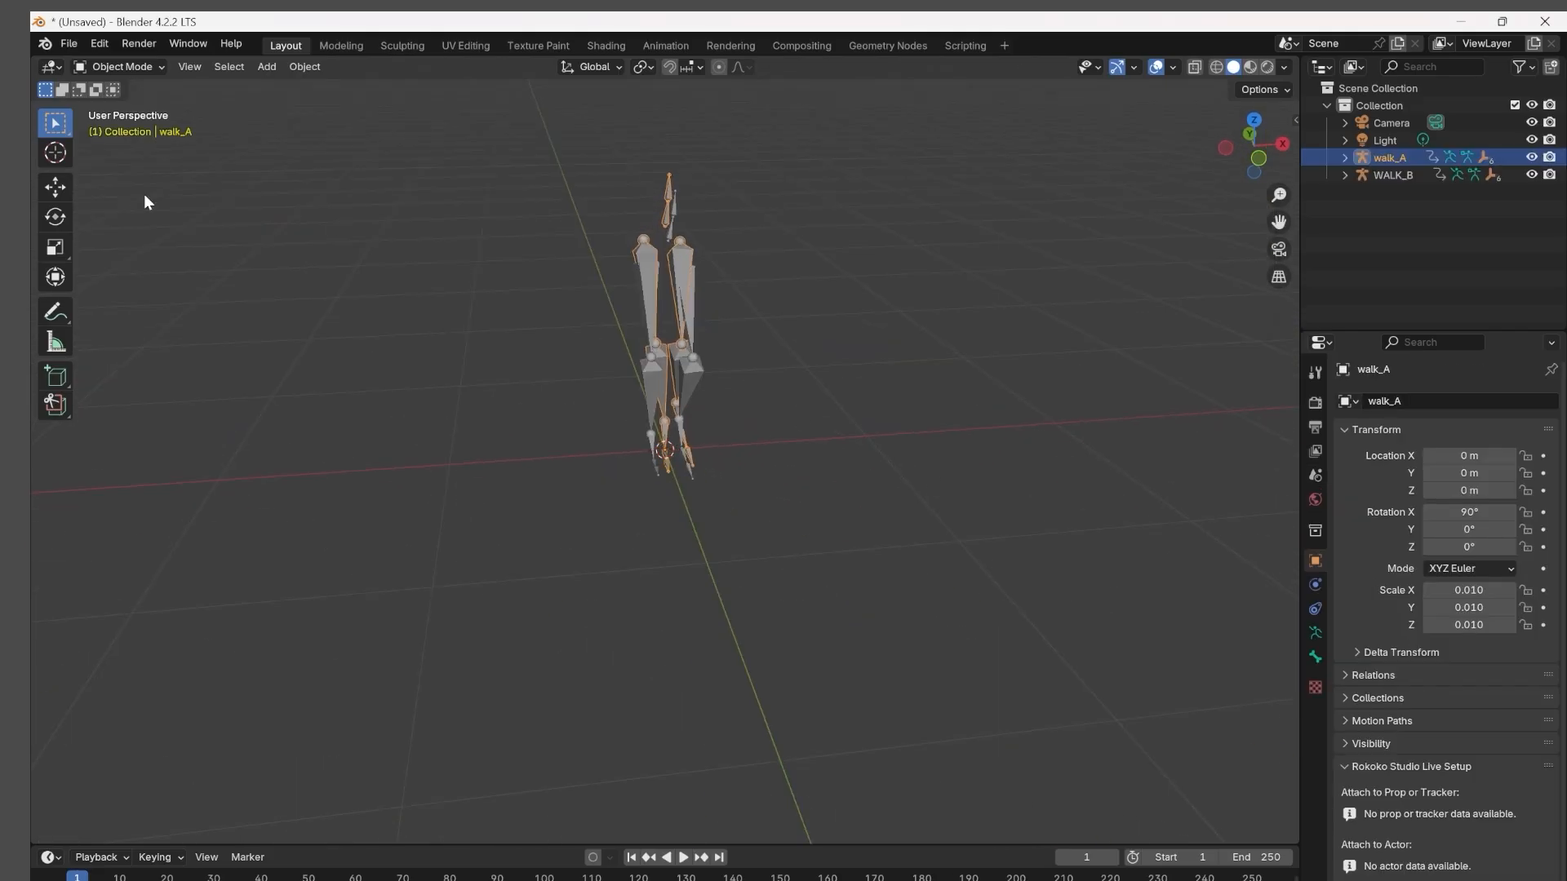
{"action": "left_click", "coordinate": [56, 187]}
{"action": "left_click_drag", "start_coordinate": [750, 445], "coordinate": [810, 440]}
{"action": "left_click", "coordinate": [680, 378]}
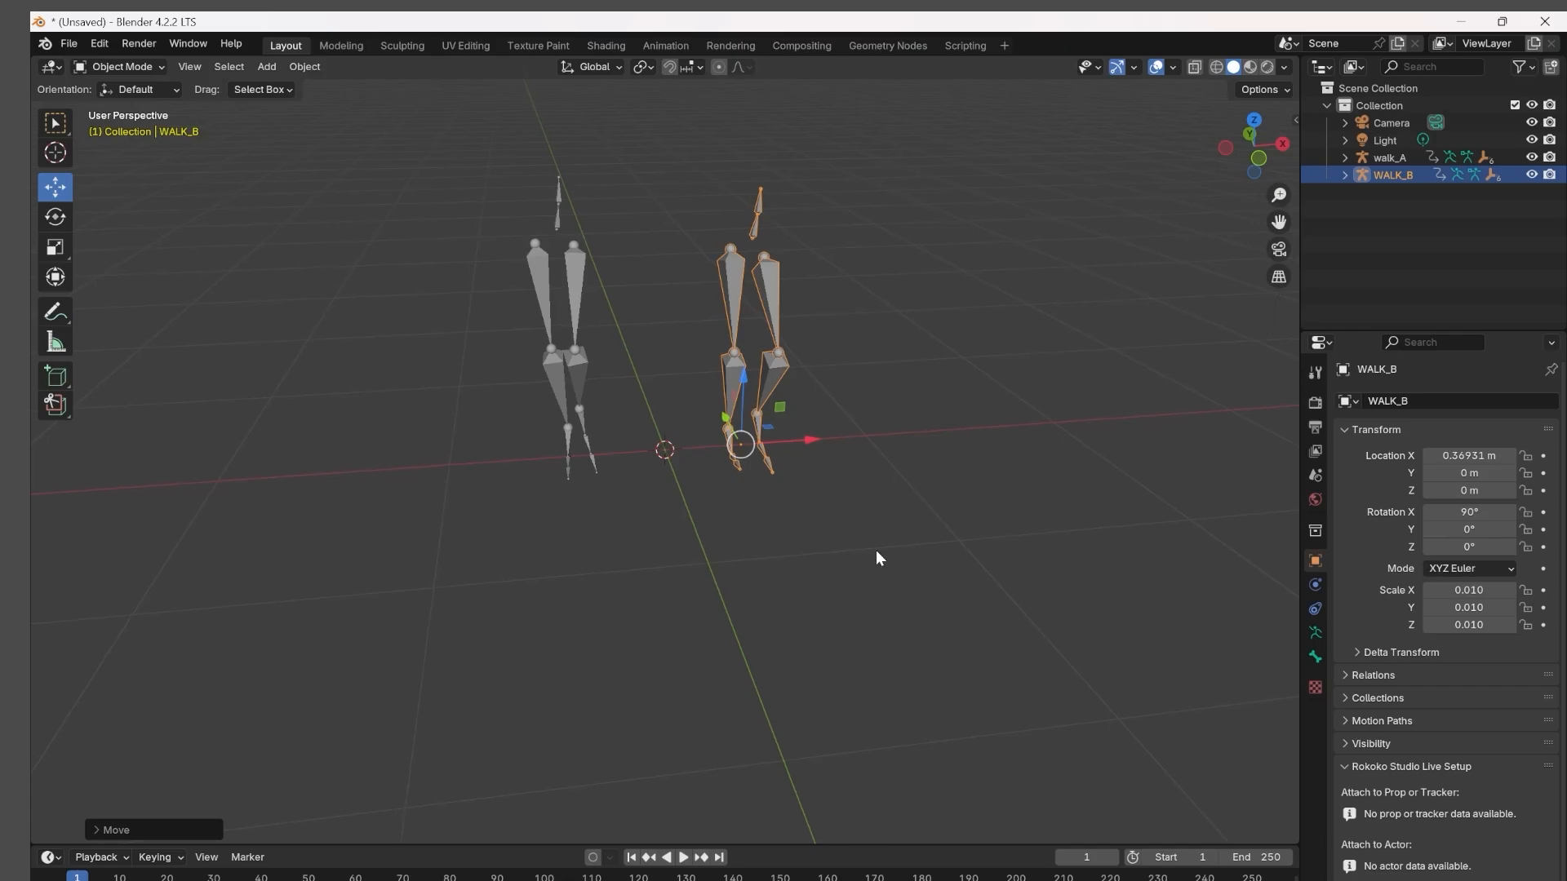
Play the animations, stop at frame 6 and compare the leg poses of both rigs from several angles.
{"action": "middle_click_drag", "start_coordinate": [875, 550], "coordinate": [1030, 535]}
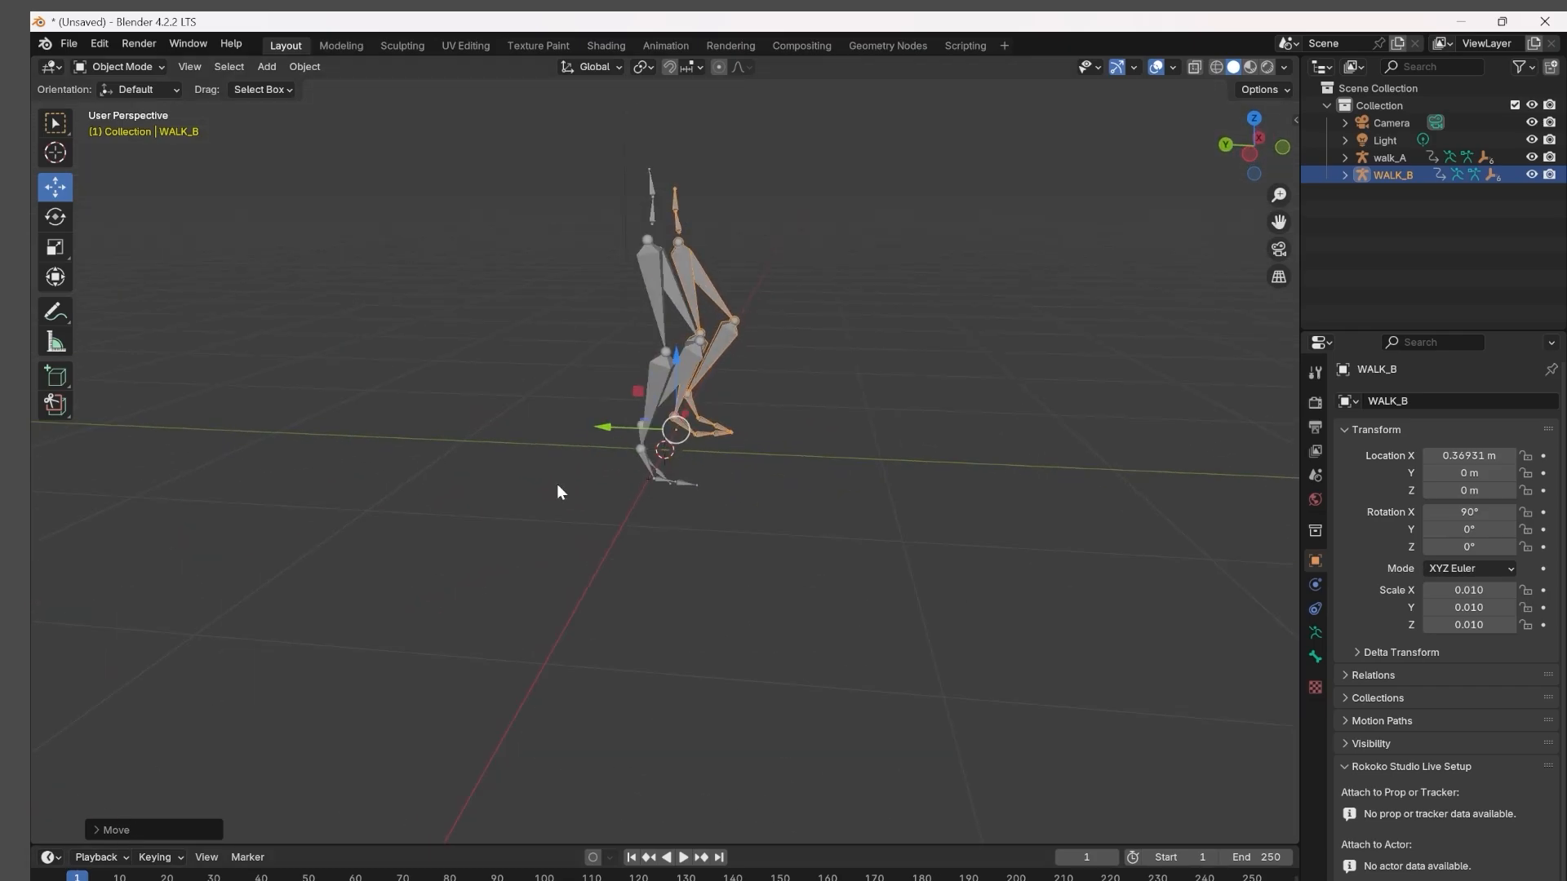
{"action": "key", "text": "space"}
{"action": "left_click_drag", "start_coordinate": [148, 878], "coordinate": [111, 878]}
{"action": "key", "text": "space"}
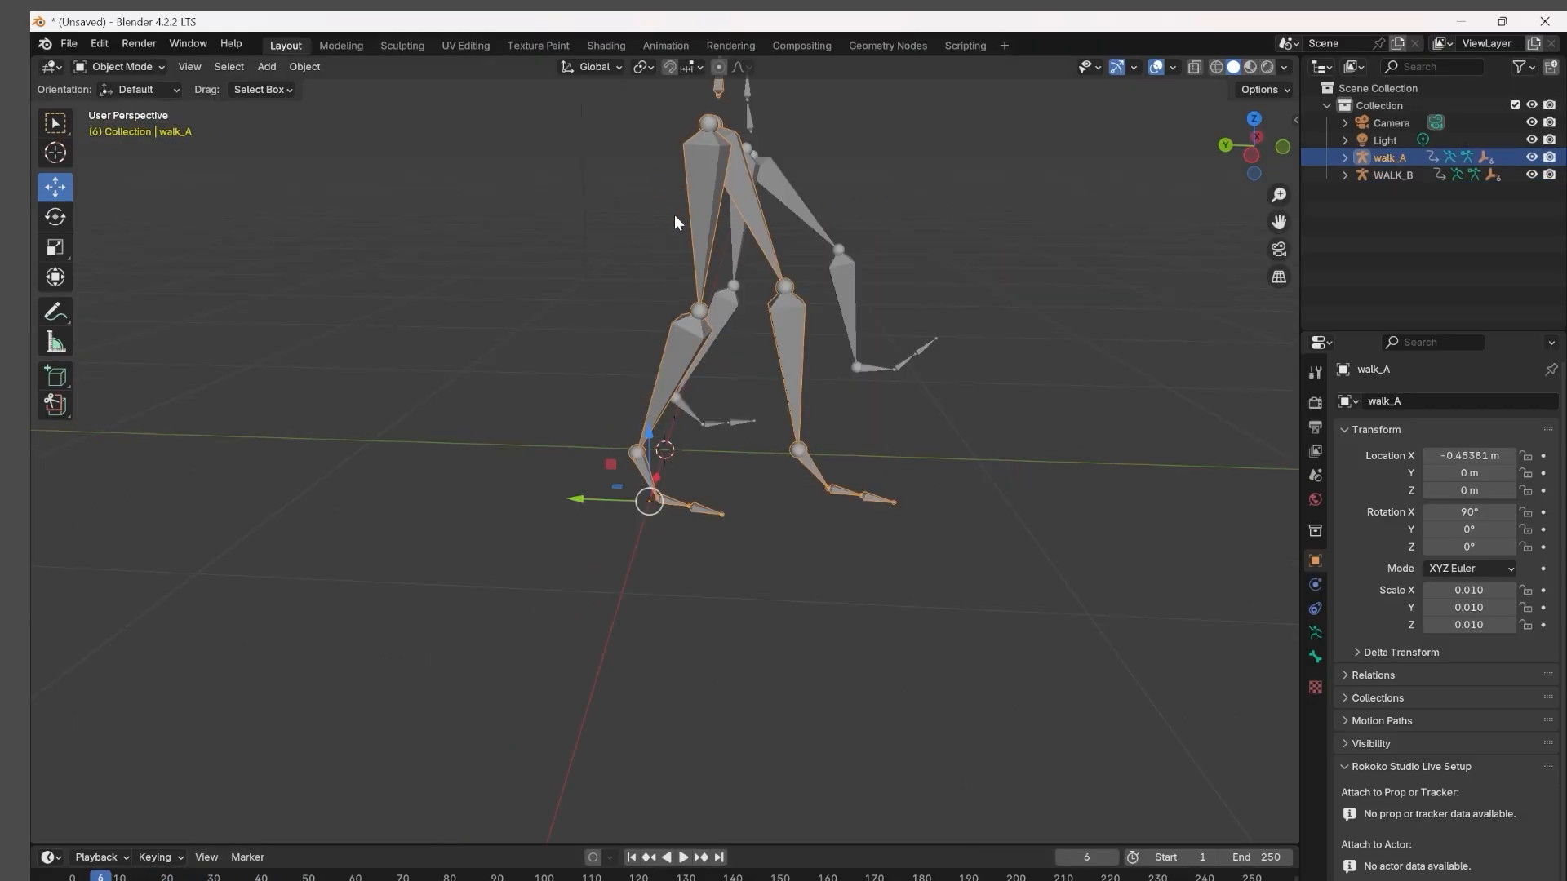
{"action": "middle_click_drag", "start_coordinate": [698, 187], "coordinate": [824, 193]}
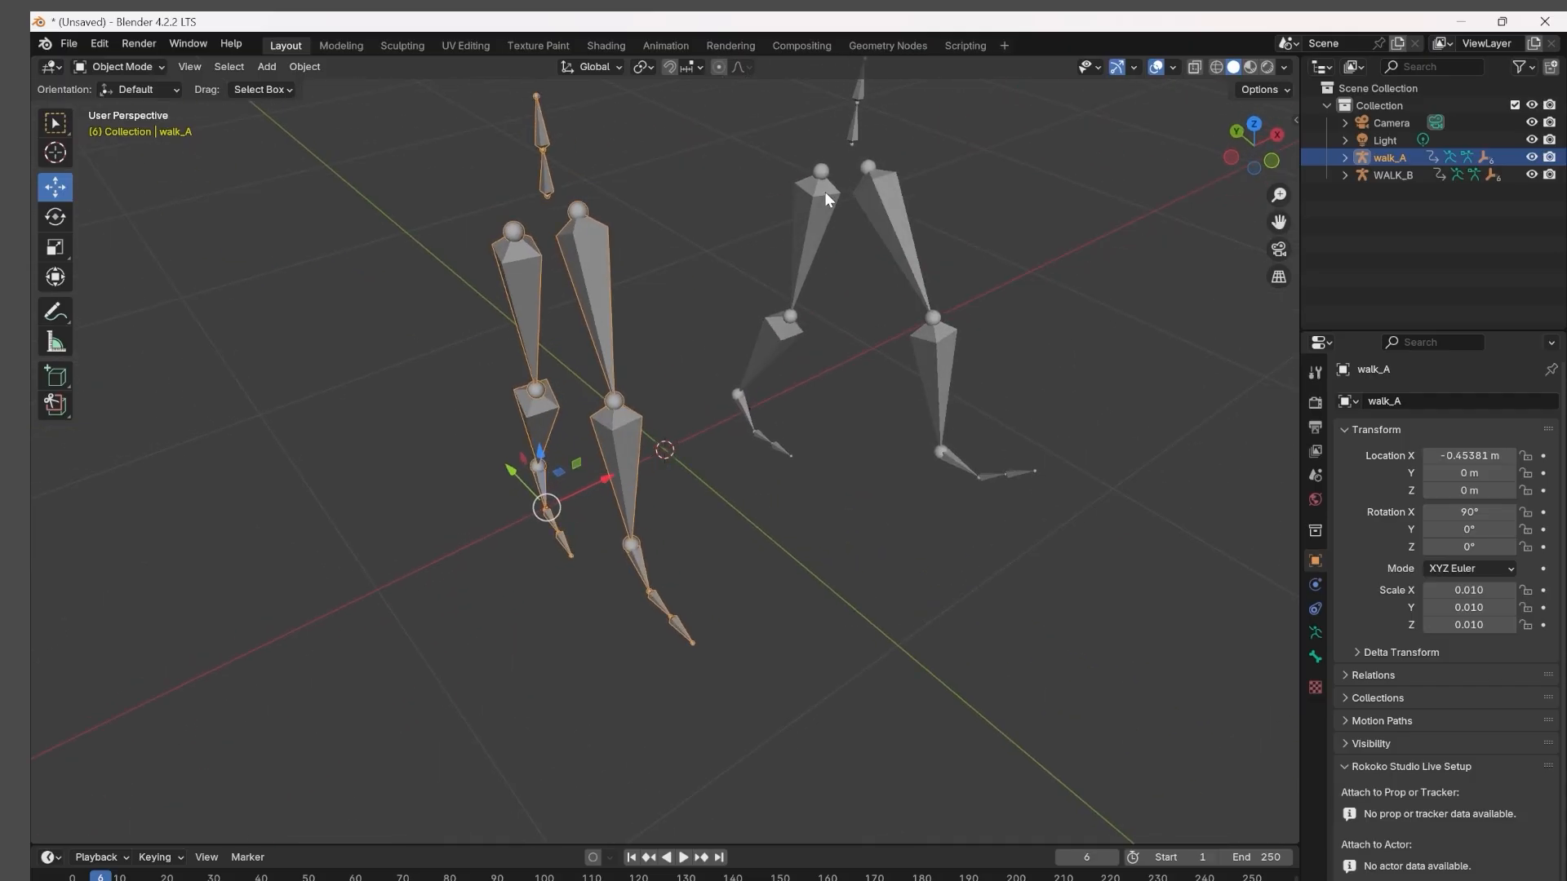
{"action": "middle_click_drag", "start_coordinate": [792, 307], "coordinate": [710, 210]}
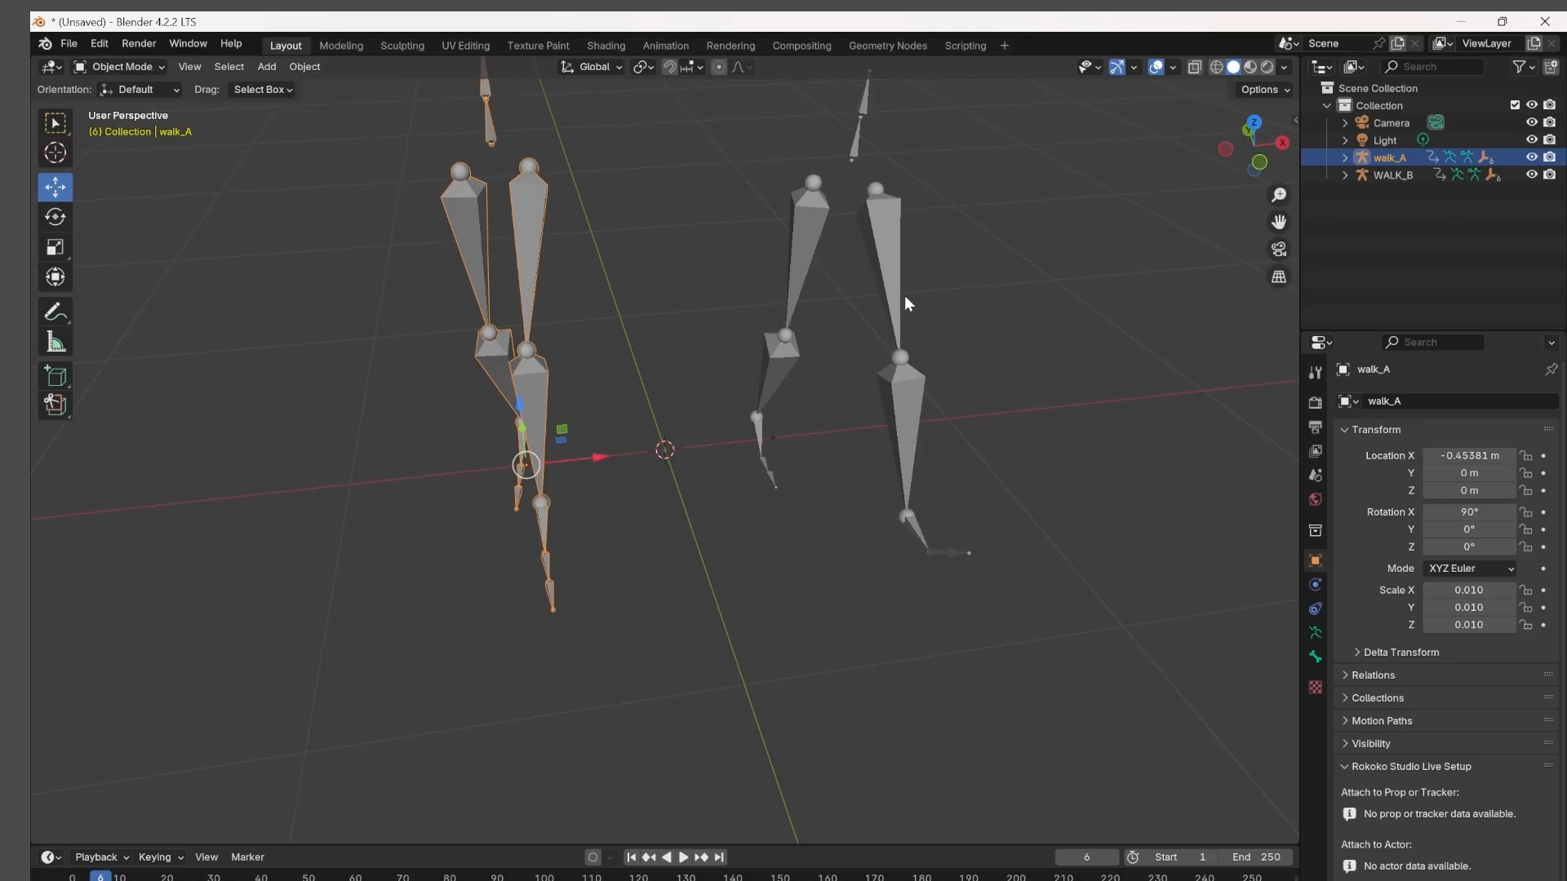
{"action": "middle_click_drag", "start_coordinate": [530, 278], "coordinate": [747, 314]}
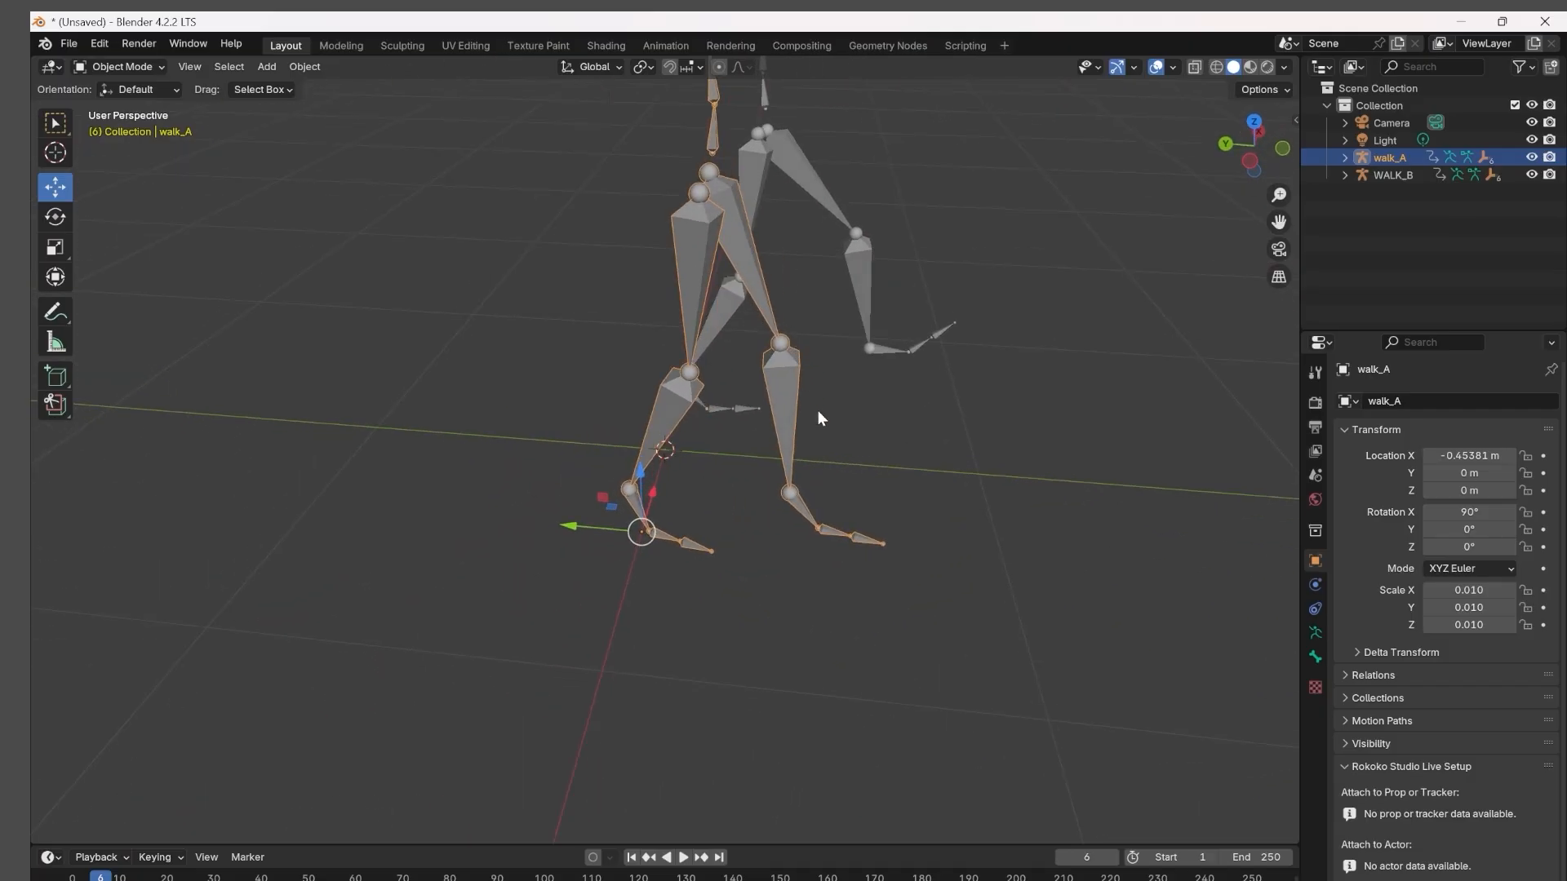
{"action": "middle_click_drag", "start_coordinate": [846, 408], "coordinate": [853, 400]}
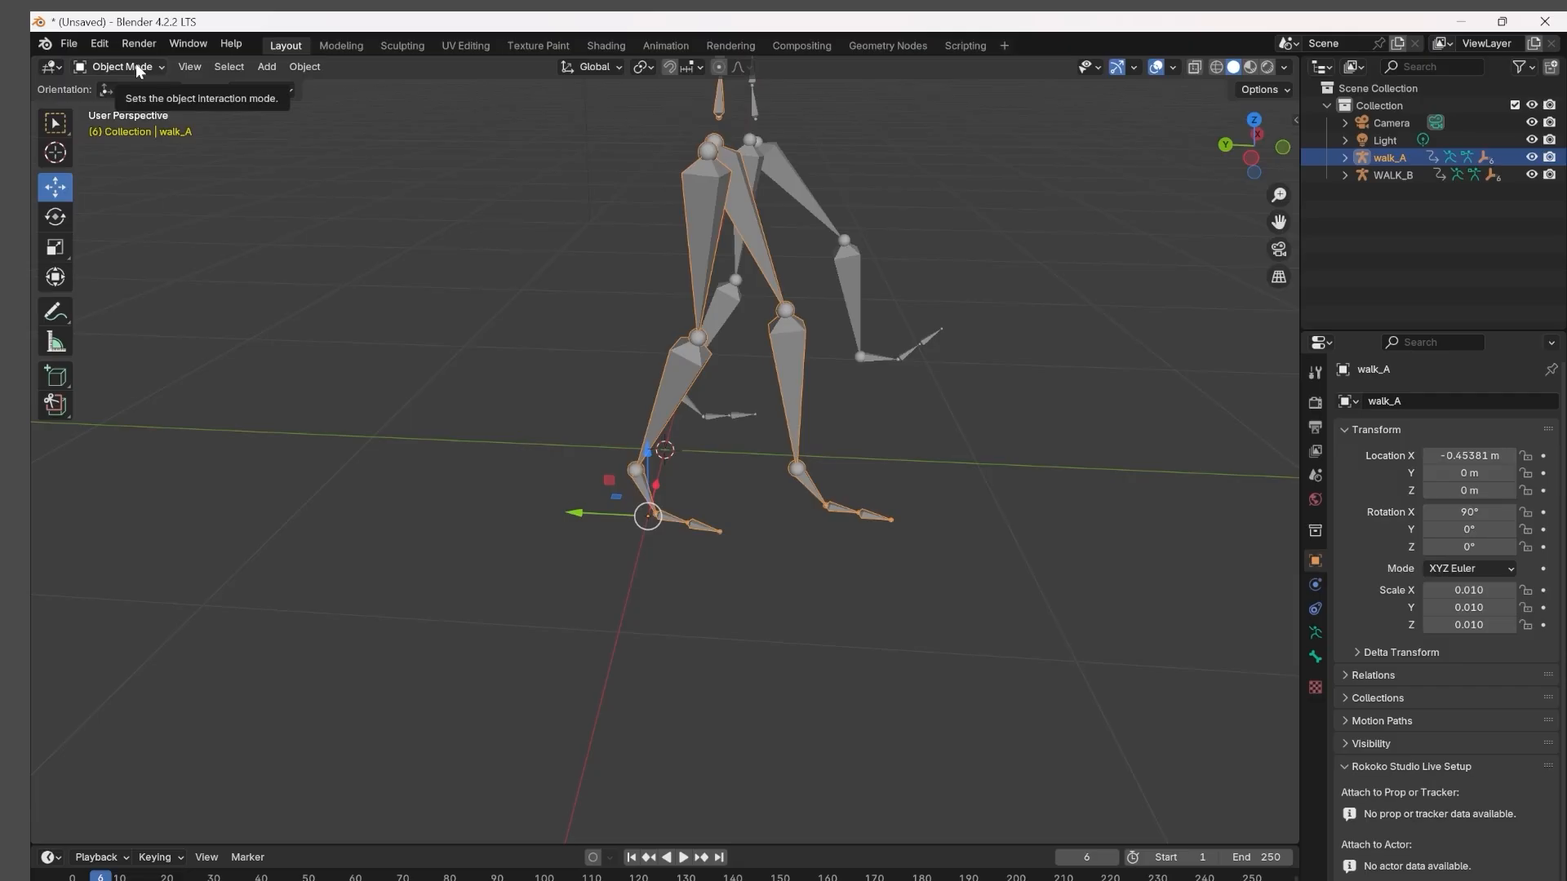
Put walk_A in Pose Mode and, at frame 10 in left orthographic view, move rightupleg to about X 0.35, Y 10.97, Z 6.20 m.
{"action": "key", "text": "ctrl+Tab"}
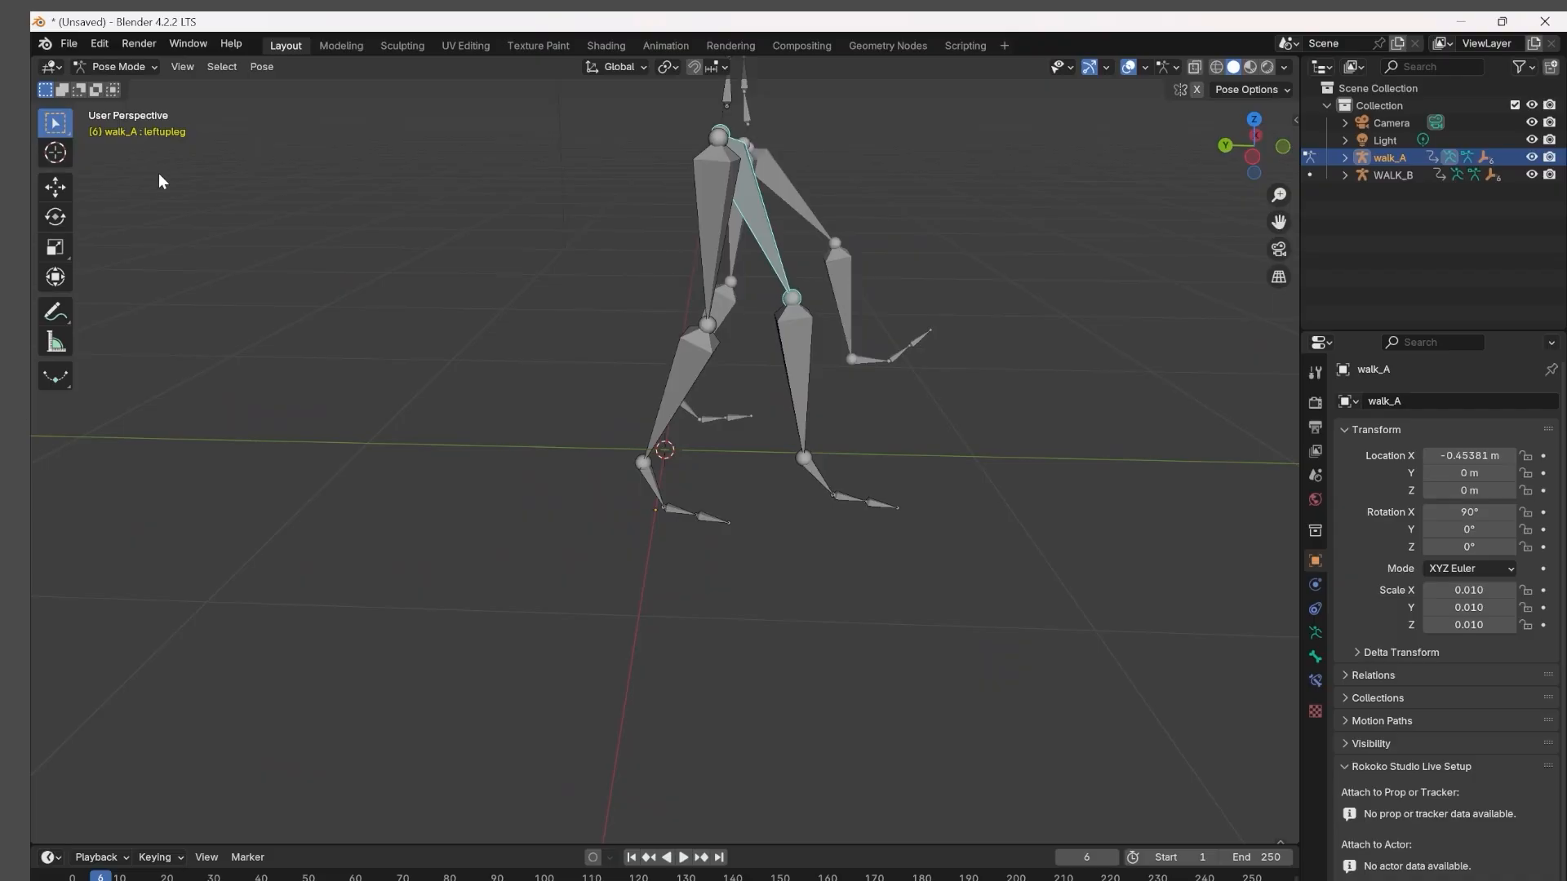
{"action": "left_click", "coordinate": [57, 217]}
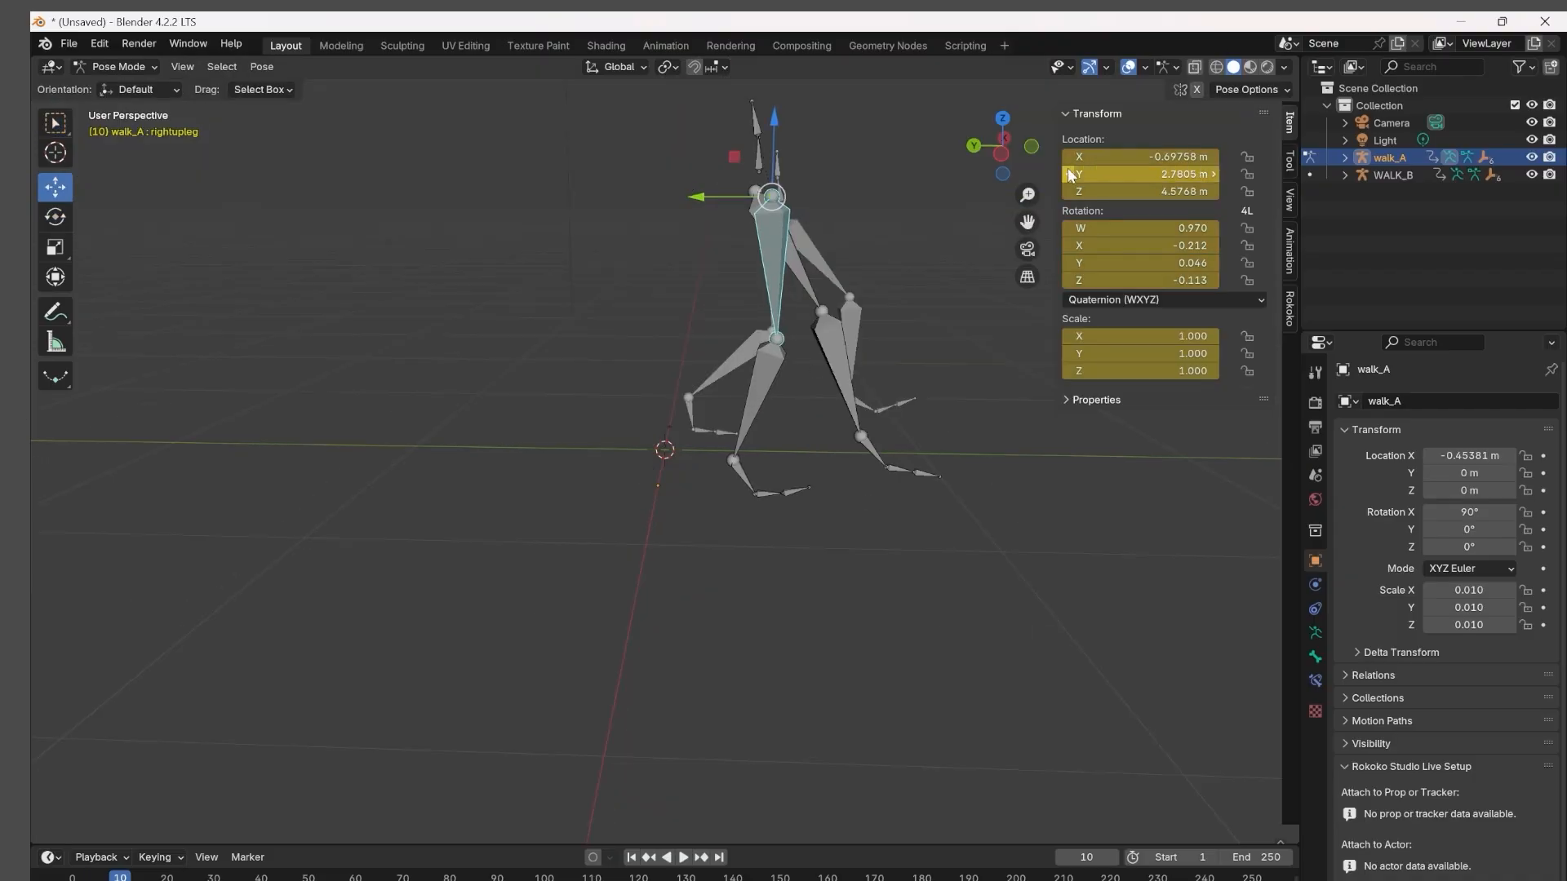
{"action": "left_click", "coordinate": [1001, 153]}
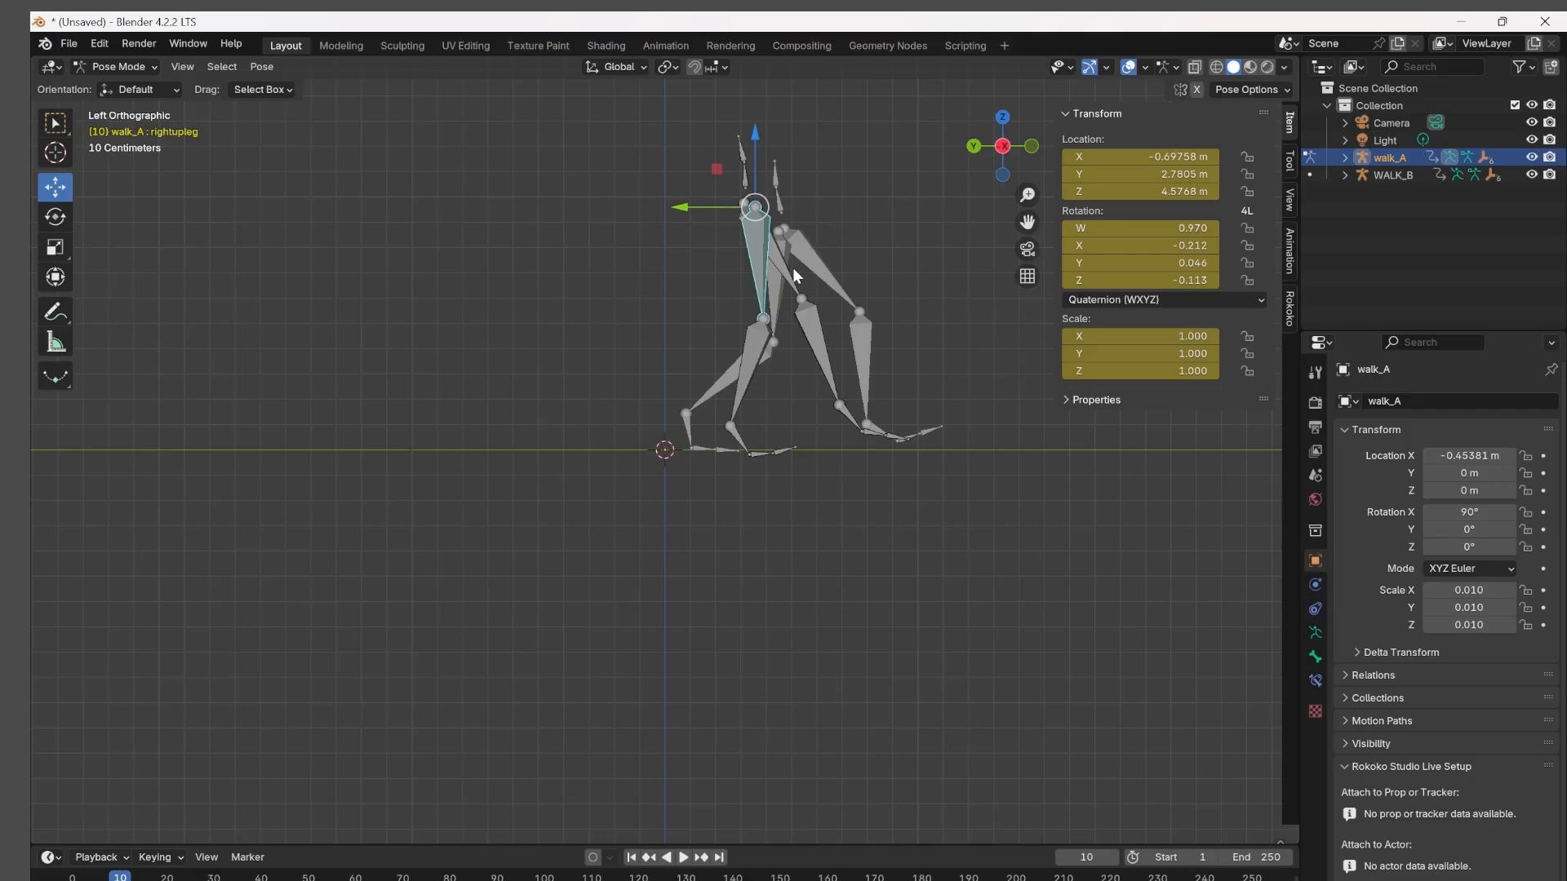
{"action": "left_click_drag", "start_coordinate": [757, 134], "coordinate": [757, 144]}
{"action": "left_click_drag", "start_coordinate": [688, 217], "coordinate": [703, 217]}
{"action": "left_click_drag", "start_coordinate": [766, 145], "coordinate": [766, 151]}
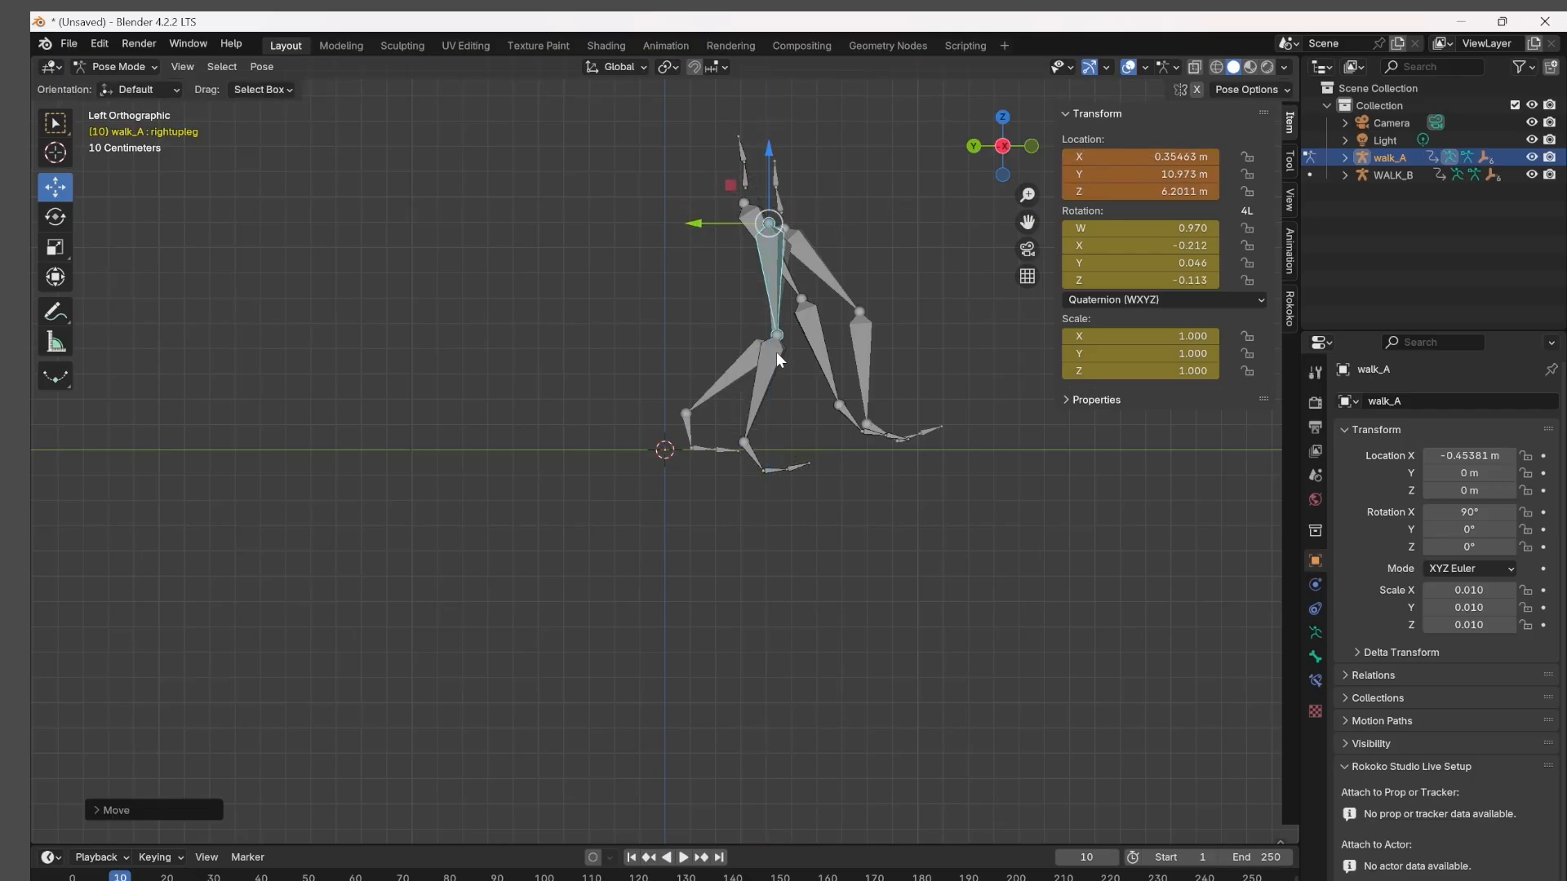
Rotate walk_A's rightleg bone backward at frame 10 to match WALK_B's bent lower leg.
{"action": "left_click", "coordinate": [776, 354]}
{"action": "left_click", "coordinate": [51, 227]}
{"action": "left_click_drag", "start_coordinate": [698, 352], "coordinate": [701, 306]}
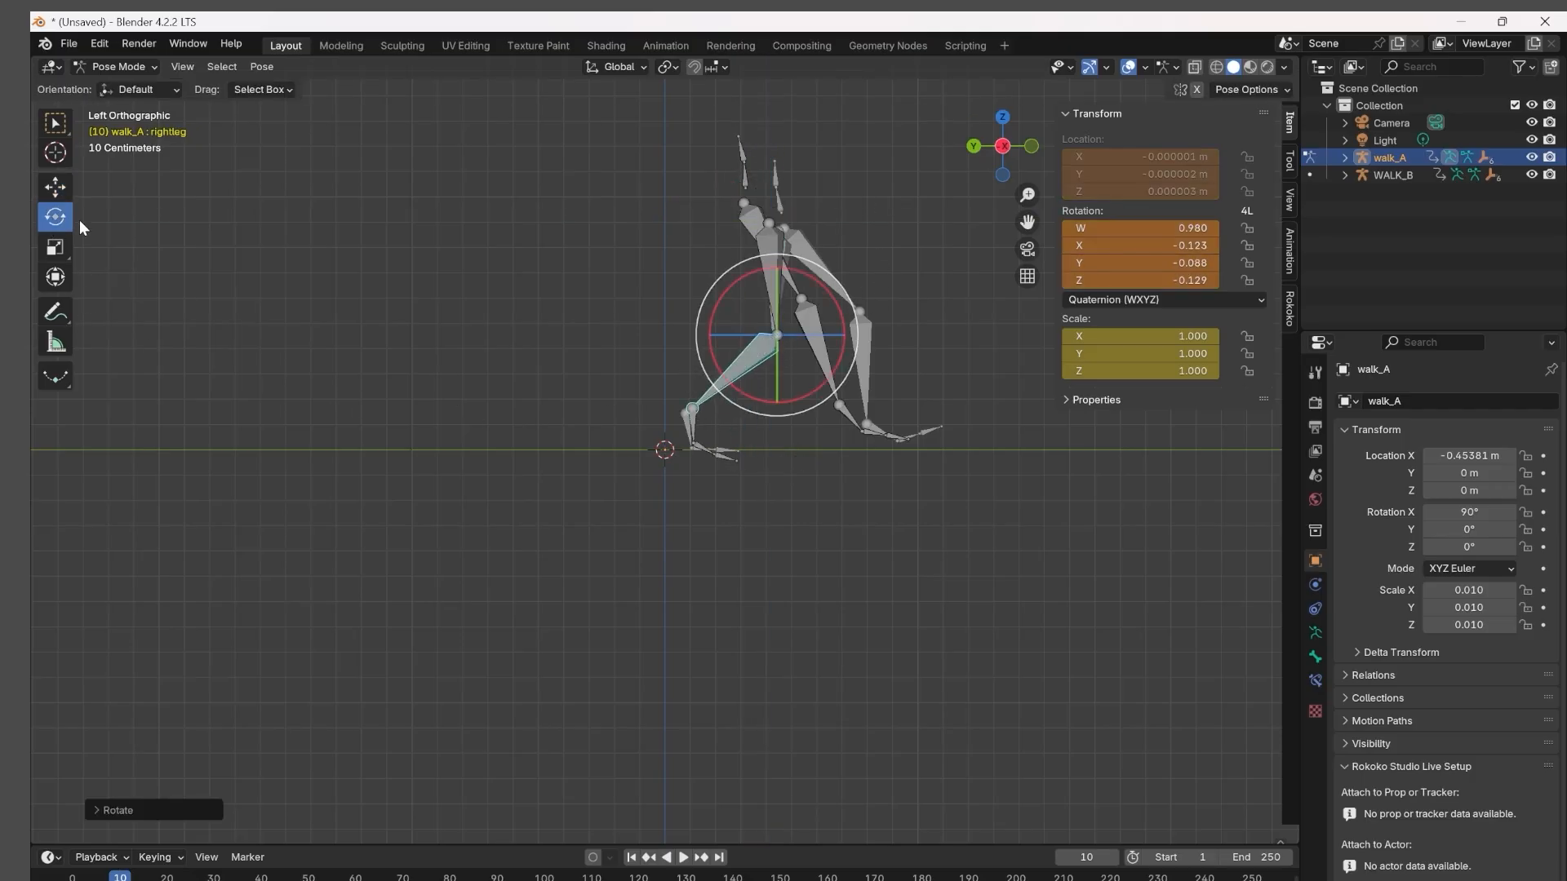
Rotate walk_A's rightupleg slightly at frame 10 and keyframe the location and rotation of rightupleg and the pose of rightleg.
{"action": "left_click", "coordinate": [55, 187]}
{"action": "left_click", "coordinate": [780, 300]}
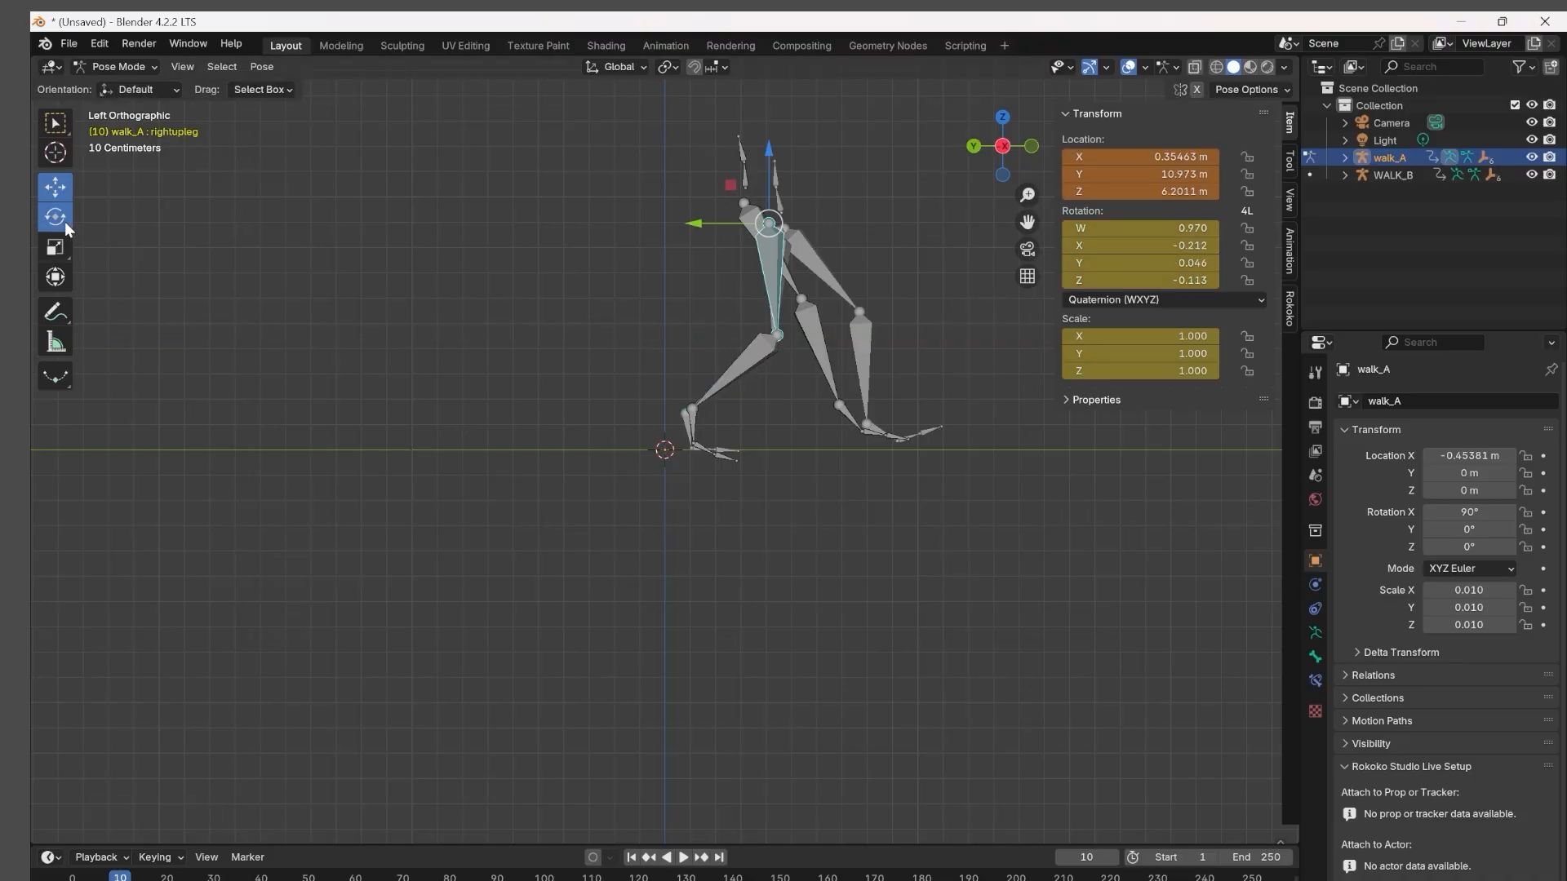
{"action": "left_click", "coordinate": [65, 224]}
{"action": "left_click_drag", "start_coordinate": [815, 284], "coordinate": [811, 288]}
{"action": "left_click", "coordinate": [1146, 164]}
{"action": "type", "text": "i"}
{"action": "key", "text": "ctrl+z"}
{"action": "key", "text": "Escape"}
{"action": "key", "text": "i"}
{"action": "key", "text": "i"}
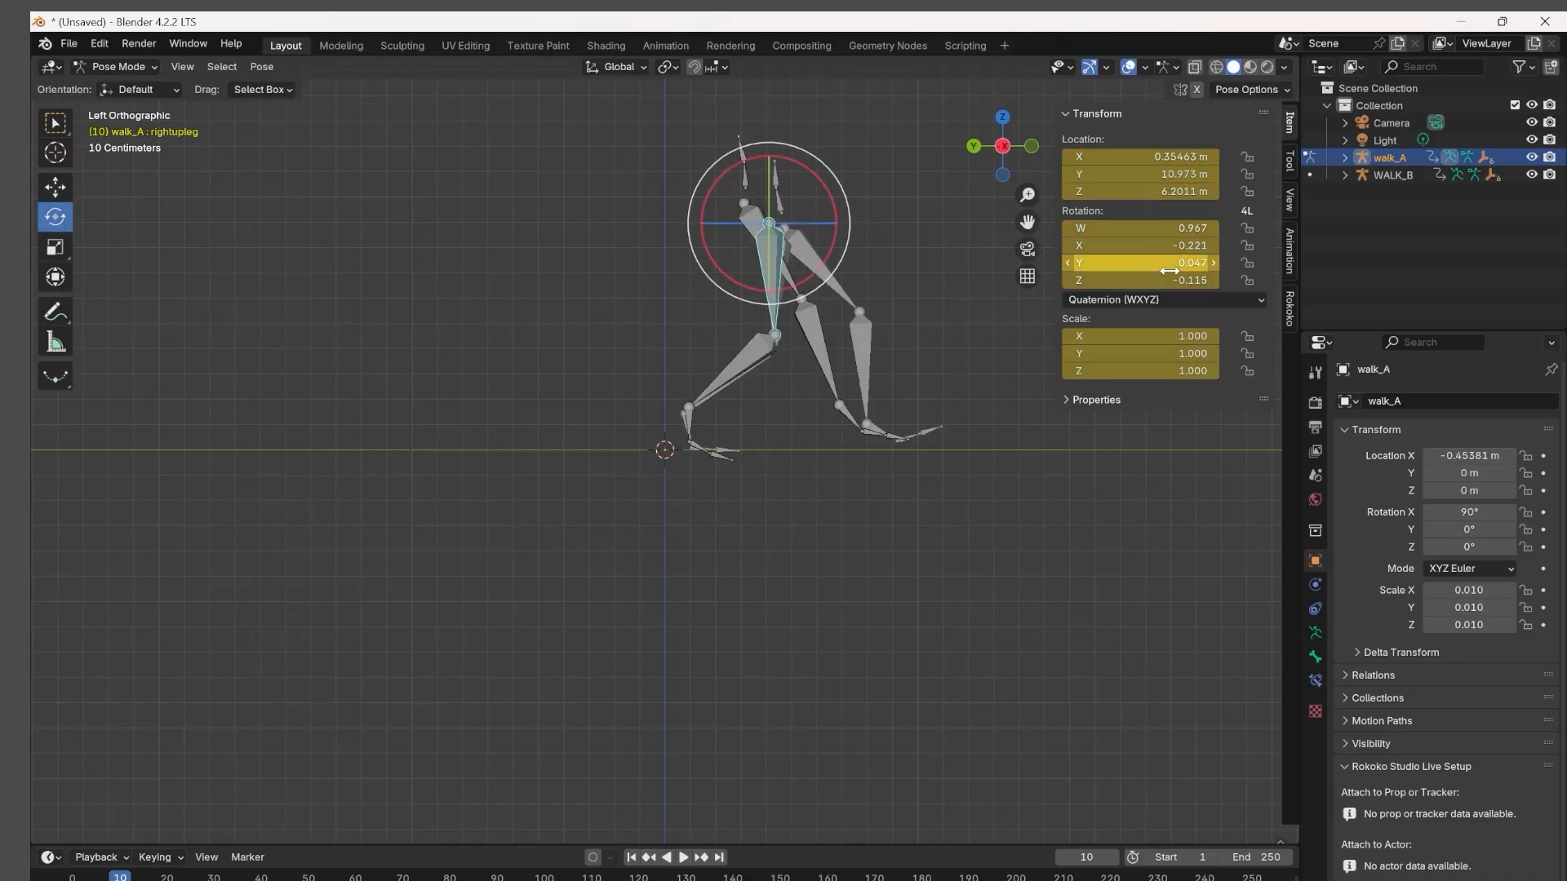
{"action": "left_click", "coordinate": [726, 374]}
{"action": "key", "text": "i"}
Move and rotate walk_A's left leg forward at frame 10 to match WALK_B's front leg, and insert a keyframe.
{"action": "left_click", "coordinate": [820, 257]}
{"action": "left_click", "coordinate": [820, 308]}
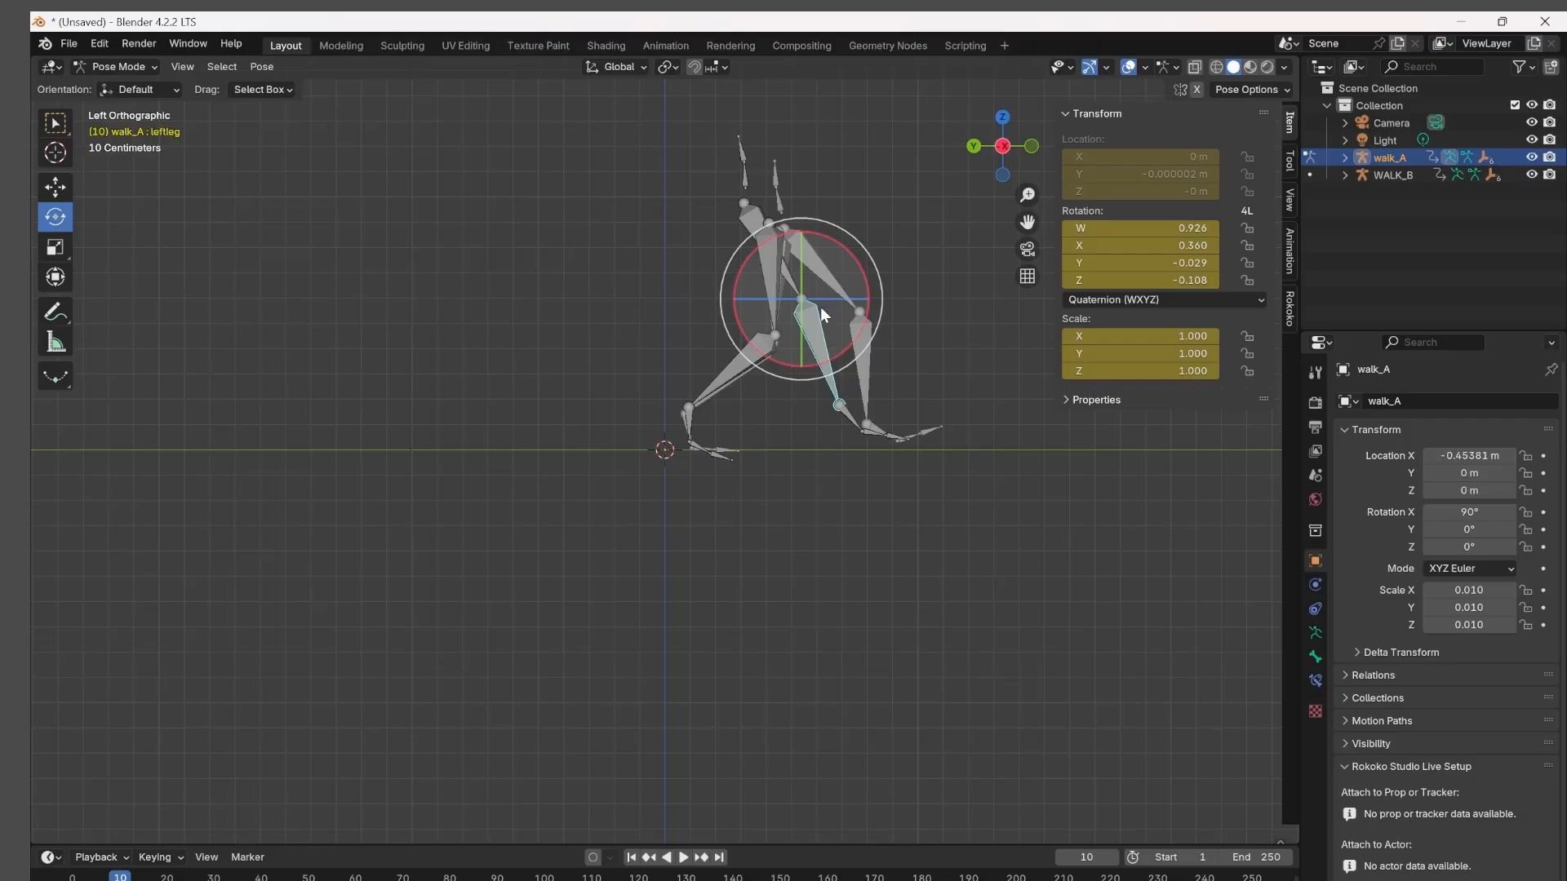
{"action": "left_click", "coordinate": [806, 283]}
{"action": "left_click", "coordinate": [788, 281]}
{"action": "left_click", "coordinate": [55, 187]}
{"action": "left_click_drag", "start_coordinate": [675, 204], "coordinate": [698, 203]}
{"action": "left_click_drag", "start_coordinate": [766, 127], "coordinate": [765, 154]}
{"action": "left_click_drag", "start_coordinate": [697, 229], "coordinate": [714, 230]}
{"action": "left_click", "coordinate": [51, 222]}
{"action": "left_click_drag", "start_coordinate": [832, 294], "coordinate": [914, 326]}
{"action": "key", "text": "i"}
{"action": "left_click", "coordinate": [982, 376]}
Try moving walk_A's upper body bone at frame 10, and undo both moves.
{"action": "left_click", "coordinate": [736, 148]}
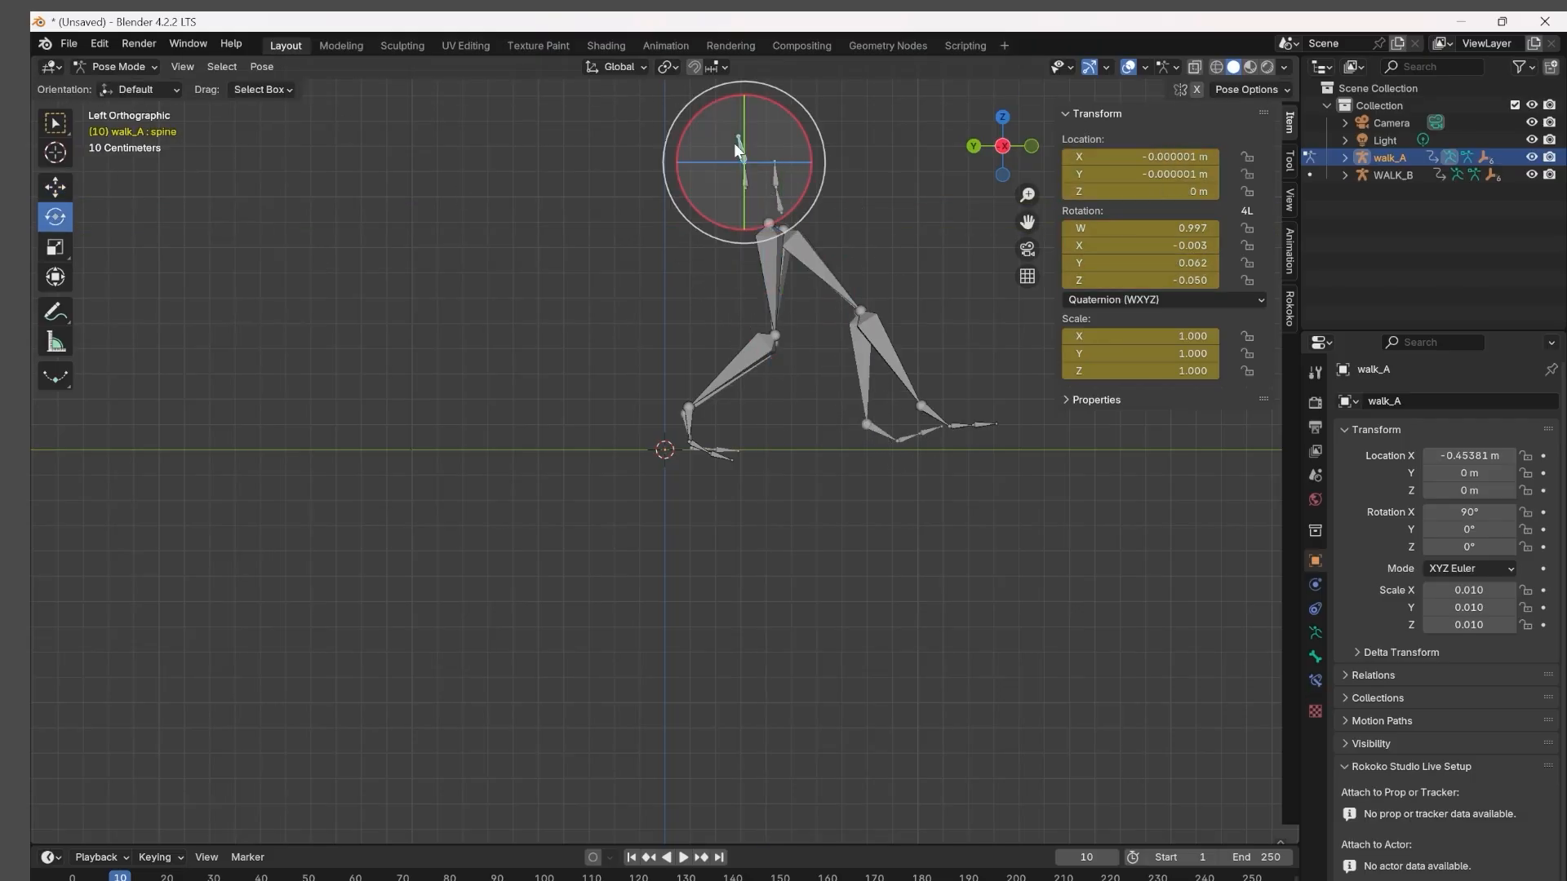
{"action": "left_click", "coordinate": [57, 187]}
{"action": "left_click_drag", "start_coordinate": [744, 94], "coordinate": [744, 120]}
{"action": "left_click_drag", "start_coordinate": [676, 190], "coordinate": [719, 164]}
{"action": "key", "text": "ctrl+z"}
{"action": "key", "text": "ctrl+z"}
Reposition walk_A's upper body bone toward WALK_B at frame 10 and keyframe its transforms.
{"action": "left_click_drag", "start_coordinate": [774, 91], "coordinate": [745, 137]}
{"action": "left_click", "coordinate": [54, 217]}
{"action": "key", "text": "i"}
{"action": "key", "text": "i"}
{"action": "left_click", "coordinate": [914, 212]}
Adjust the position of walk_A's hips at frame 10 to line up with WALK_B's and keyframe the change.
{"action": "left_click", "coordinate": [744, 170]}
{"action": "left_click", "coordinate": [54, 187]}
{"action": "left_click_drag", "start_coordinate": [696, 214], "coordinate": [728, 218]}
{"action": "left_click_drag", "start_coordinate": [777, 136], "coordinate": [804, 108]}
{"action": "key", "text": "i"}
{"action": "left_click", "coordinate": [806, 200]}
{"action": "left_click_drag", "start_coordinate": [730, 182], "coordinate": [702, 182]}
{"action": "left_click_drag", "start_coordinate": [776, 109], "coordinate": [776, 113]}
{"action": "key", "text": "i"}
Go back to frame 6, move walk_A's hips to about X 23.98, Y 4.08, Z -103.17 m over WALK_B's, and insert a keyframe.
{"action": "key", "text": "Left"}
{"action": "key", "text": "Left"}
{"action": "key", "text": "Left"}
{"action": "key", "text": "Left"}
{"action": "left_click", "coordinate": [684, 351]}
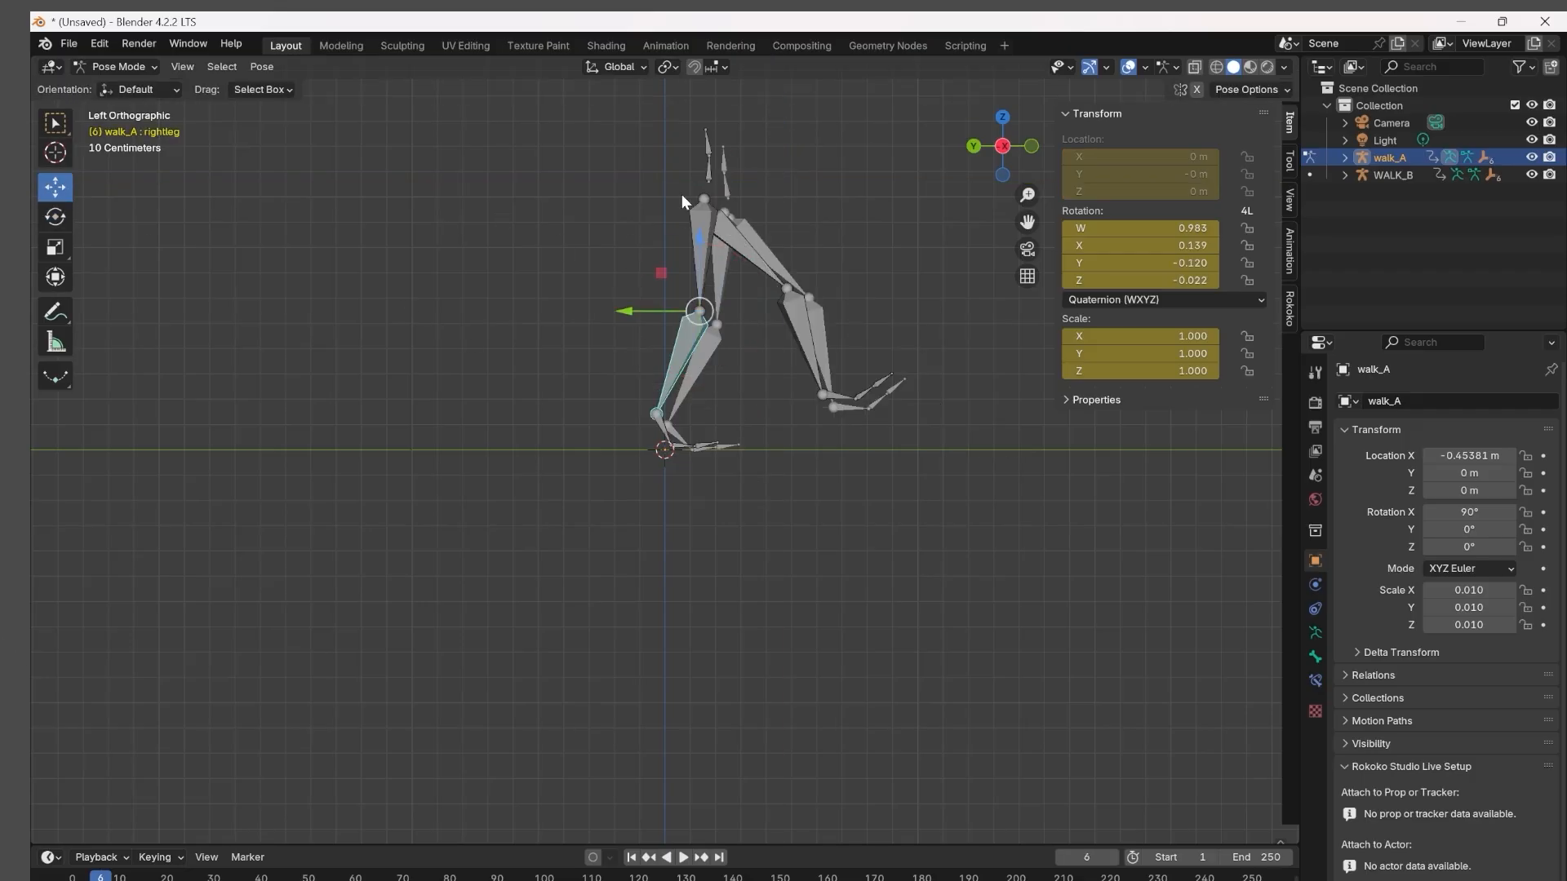
{"action": "left_click", "coordinate": [706, 163]}
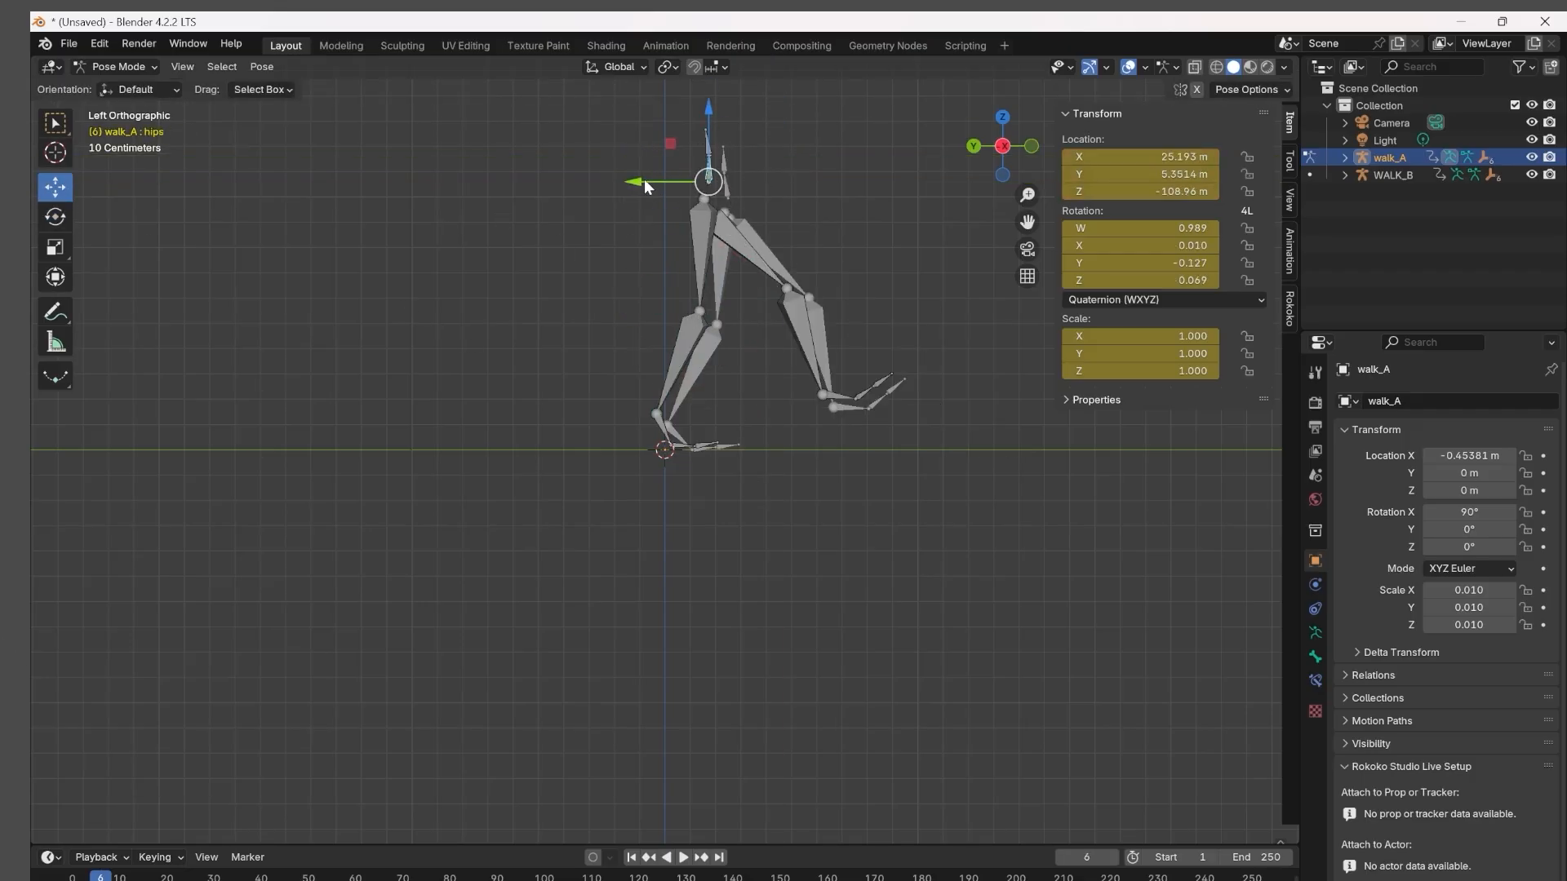
{"action": "left_click_drag", "start_coordinate": [644, 182], "coordinate": [659, 182]}
{"action": "left_click_drag", "start_coordinate": [723, 108], "coordinate": [724, 111]}
{"action": "key", "text": "i"}
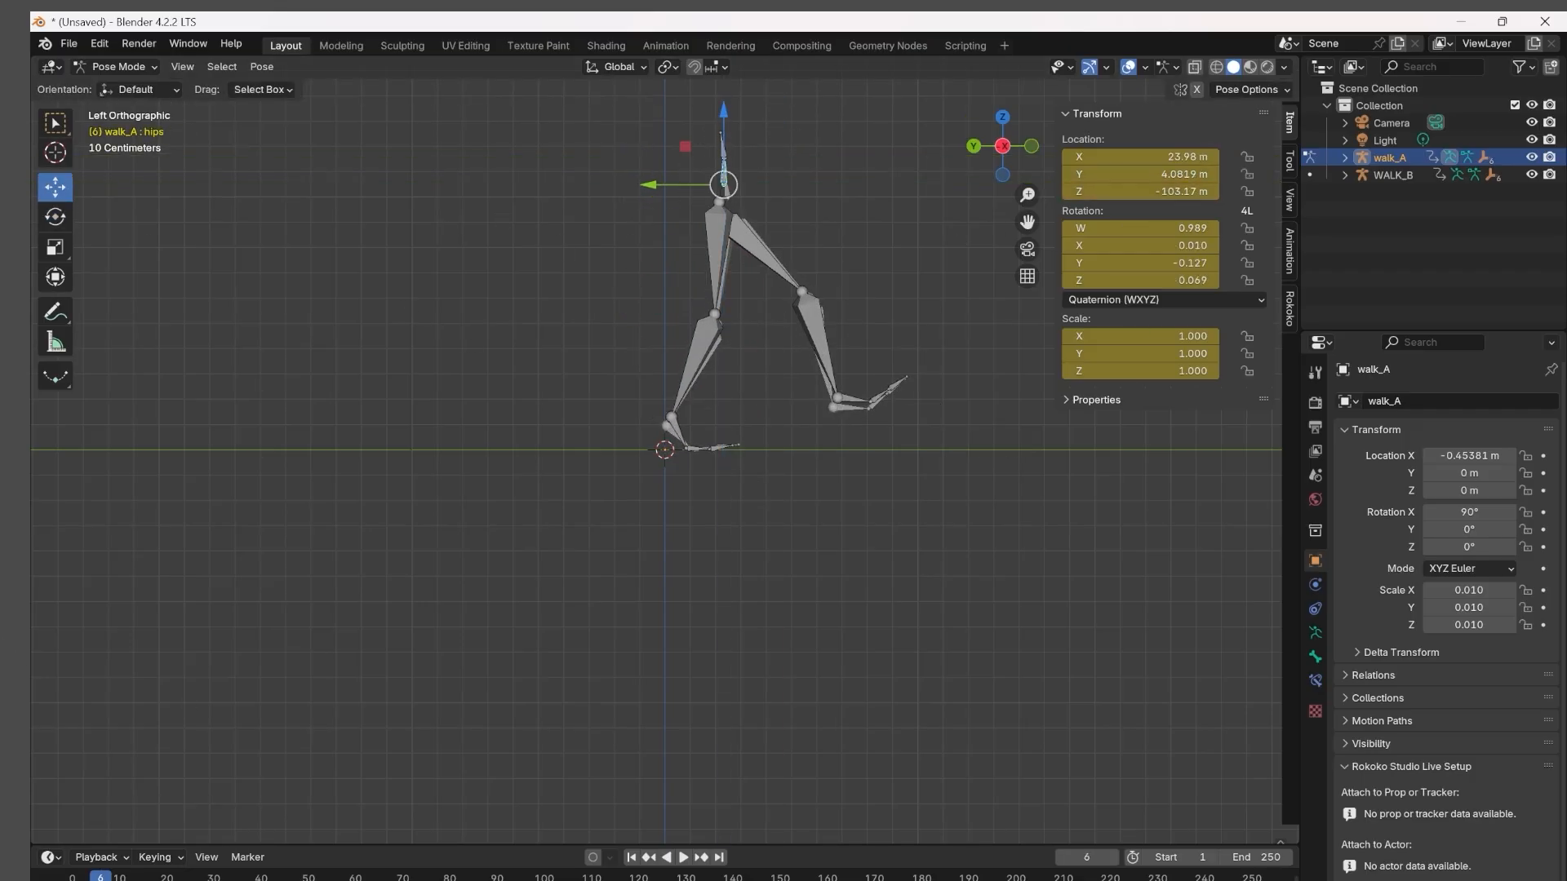
Advance to frame 7, move walk_A's hips to about X 23.47, Y -1.94, Z -97.28 m, and insert a keyframe.
{"action": "key", "text": "space"}
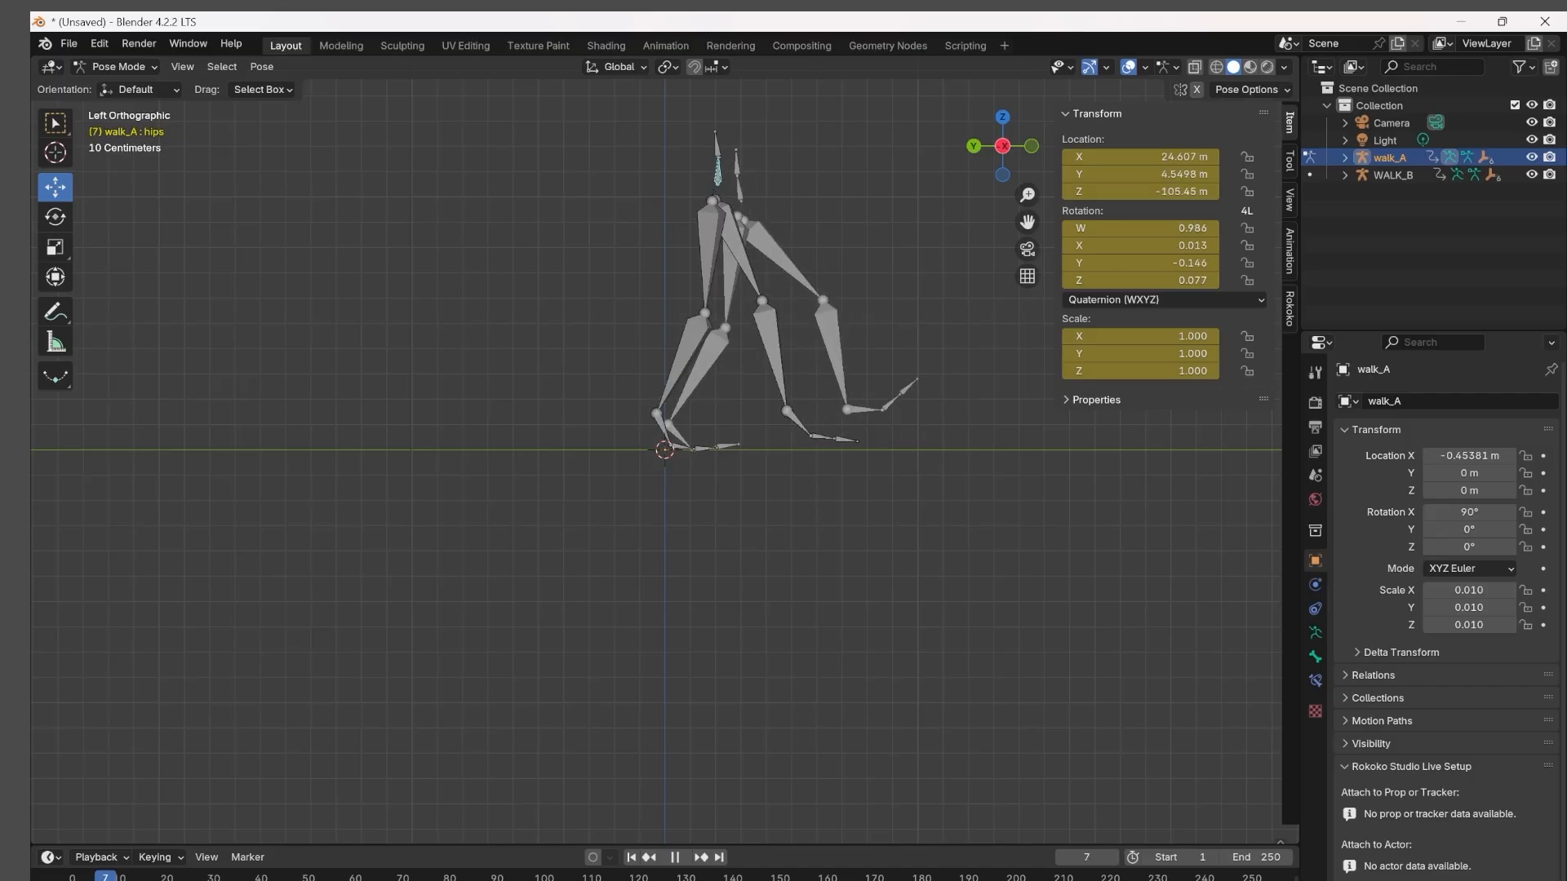
{"action": "key", "text": "space"}
{"action": "left_click_drag", "start_coordinate": [644, 184], "coordinate": [665, 186]}
{"action": "left_click_drag", "start_coordinate": [739, 111], "coordinate": [739, 127]}
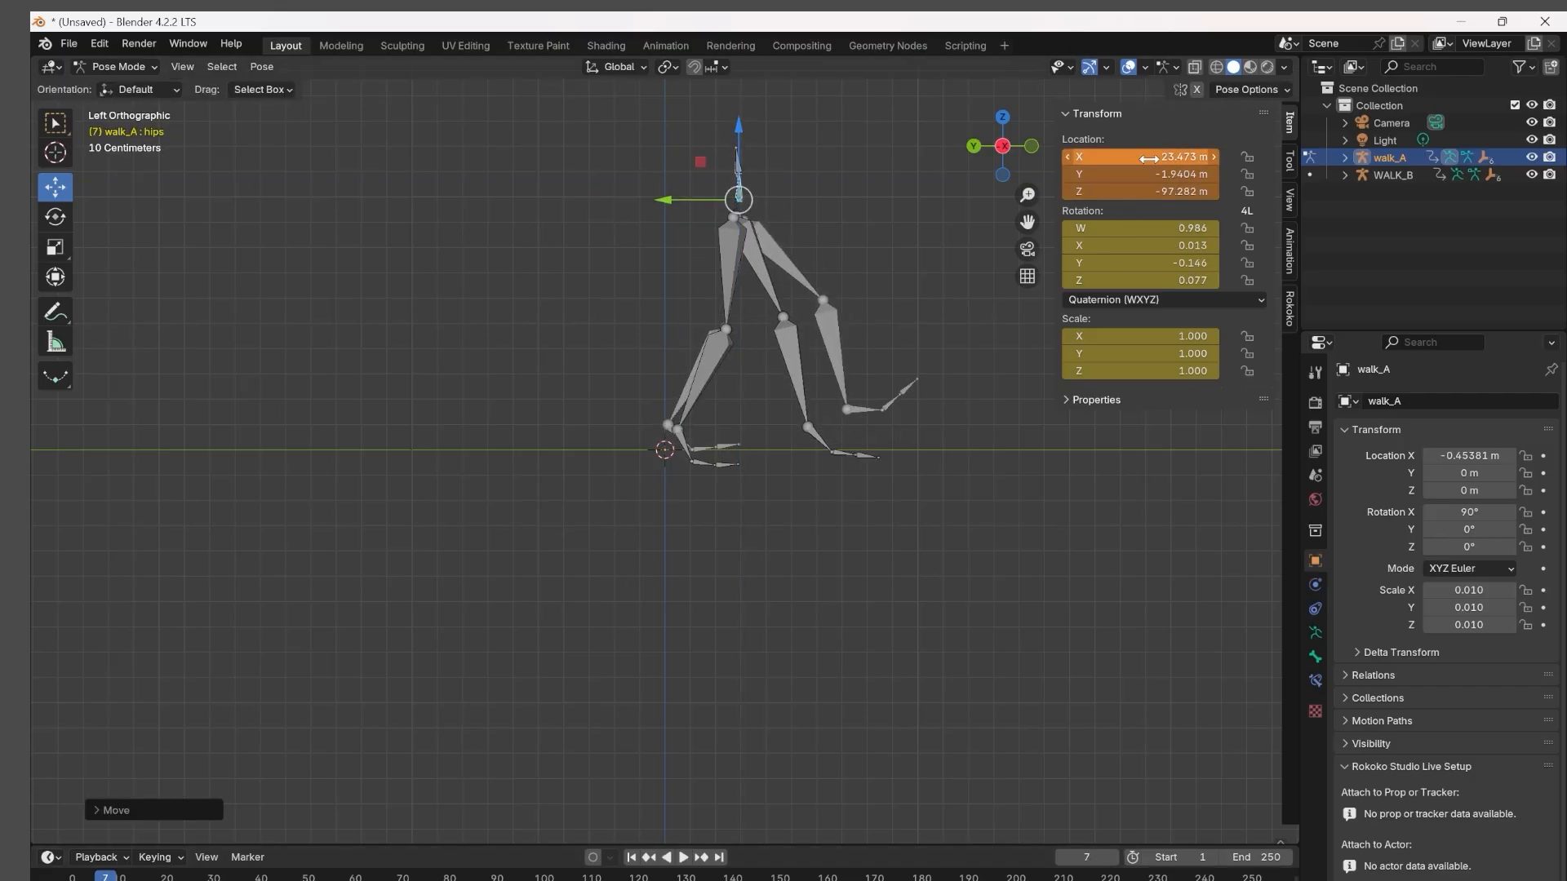
{"action": "key", "text": "i"}
Rotate walk_A's rightleg and rightfoot bones to match WALK_B's right leg at frame 7 and keyframe each one.
{"action": "left_click", "coordinate": [720, 351]}
{"action": "key", "text": "r"}
{"action": "left_click_drag", "start_coordinate": [768, 397], "coordinate": [760, 401]}
{"action": "key", "text": "i"}
{"action": "left_click", "coordinate": [672, 447]}
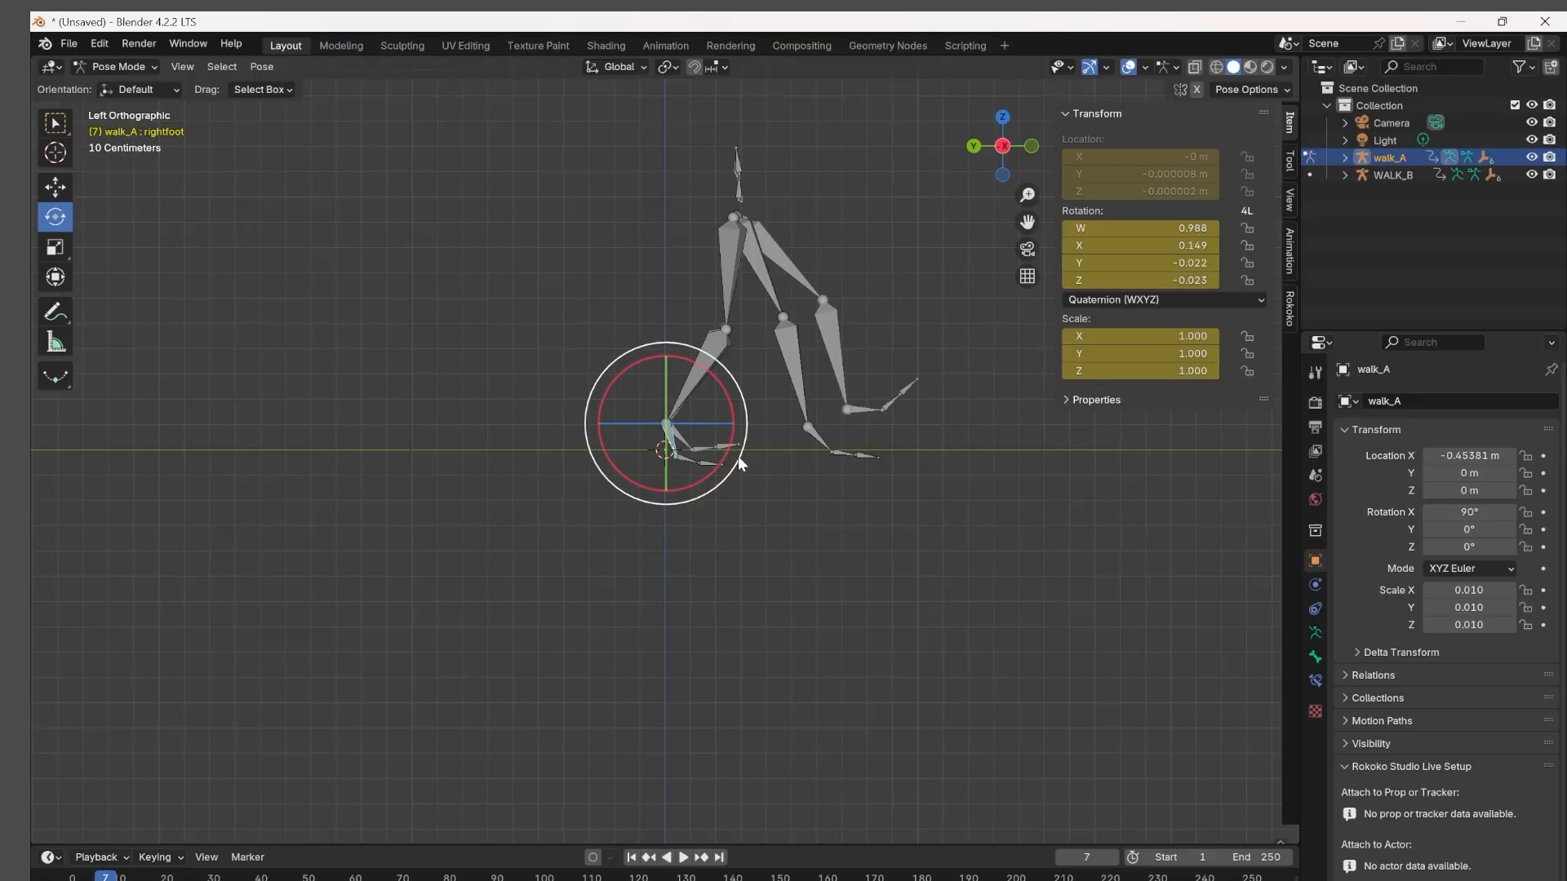
{"action": "left_click_drag", "start_coordinate": [739, 459], "coordinate": [748, 421]}
{"action": "key", "text": "i"}
Rotate walk_A's leftupleg and leftleg bones to match WALK_B's left leg at frame 7 and keyframe each one.
{"action": "left_click", "coordinate": [793, 359]}
{"action": "left_click", "coordinate": [762, 263]}
{"action": "left_click_drag", "start_coordinate": [785, 284], "coordinate": [804, 262]}
{"action": "key", "text": "i"}
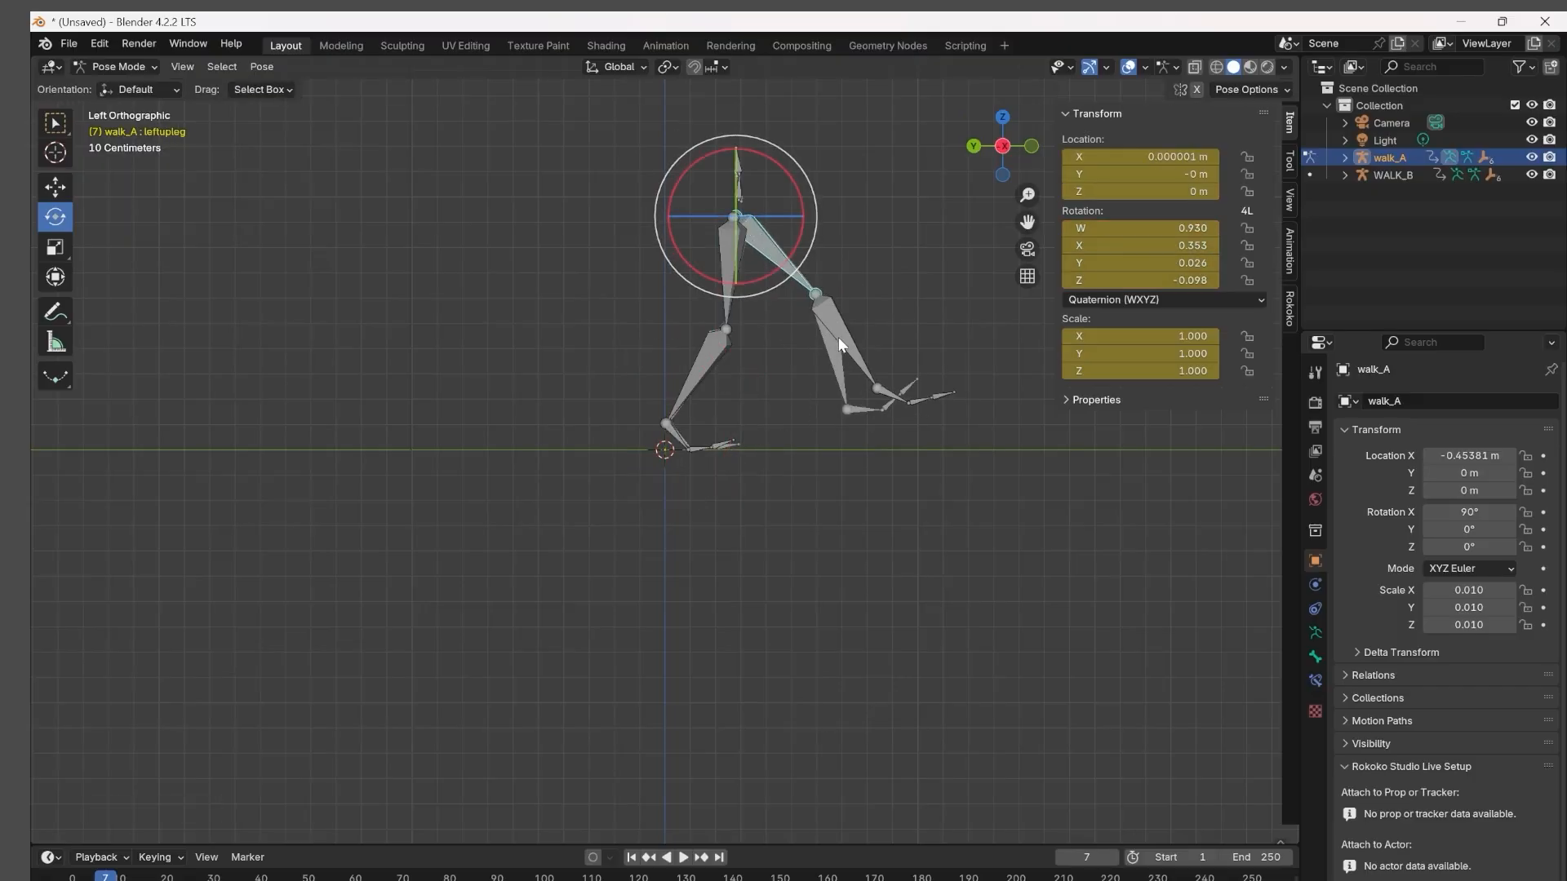
{"action": "left_click", "coordinate": [839, 337]}
{"action": "left_click_drag", "start_coordinate": [896, 283], "coordinate": [895, 308]}
{"action": "key", "text": "i"}
Rotate walk_A's leftfoot to match WALK_B's at frame 7, keyframe it, and play the animation to check.
{"action": "left_click", "coordinate": [867, 414]}
{"action": "left_click_drag", "start_coordinate": [927, 411], "coordinate": [920, 365]}
{"action": "key", "text": "i"}
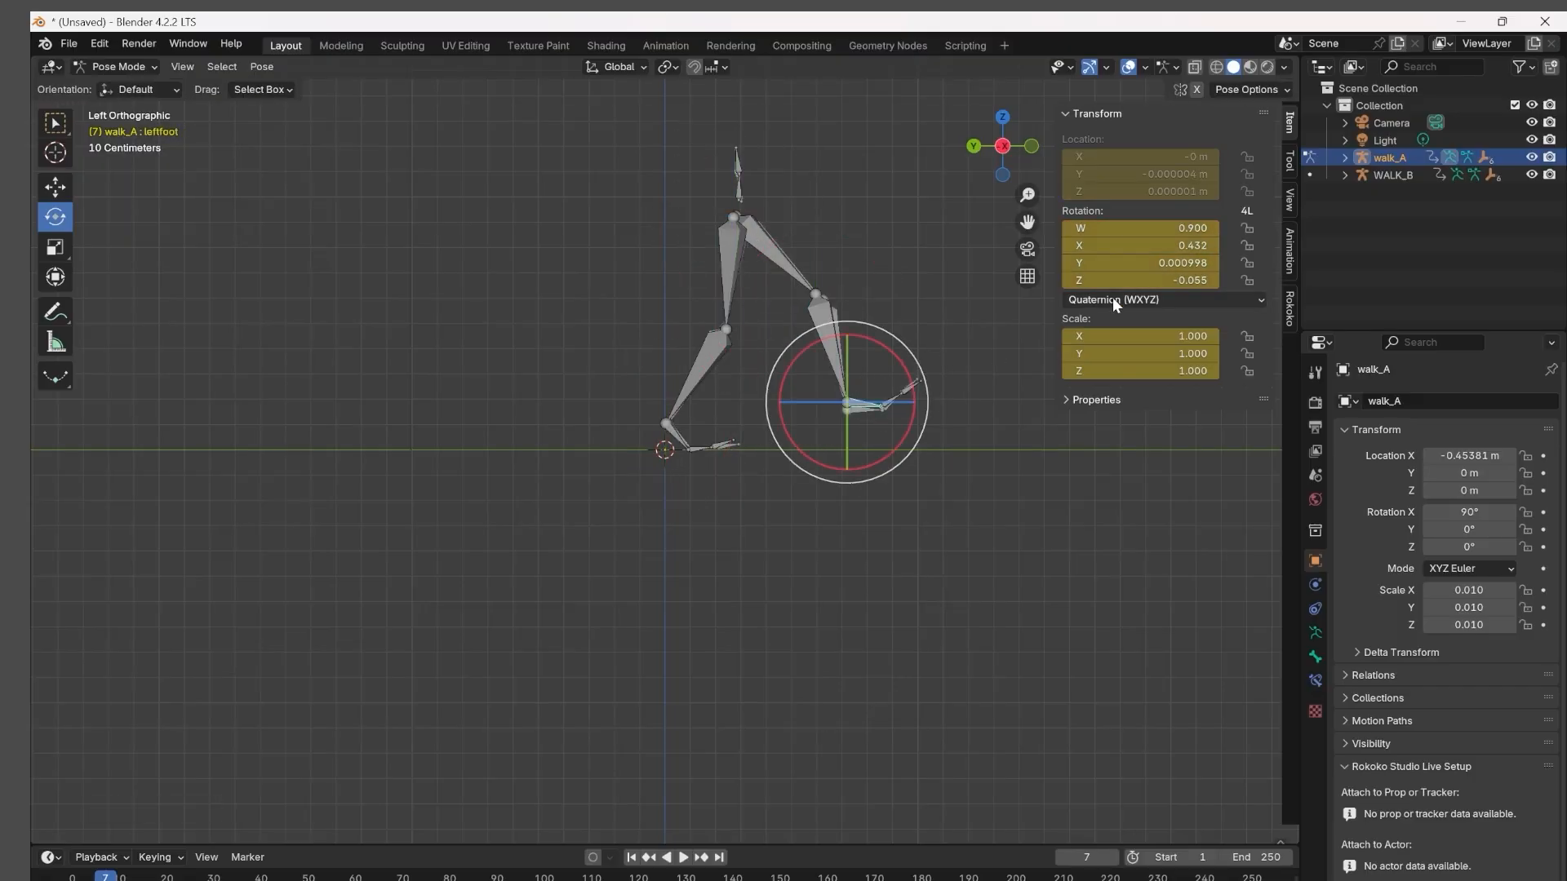
{"action": "key", "text": "space"}
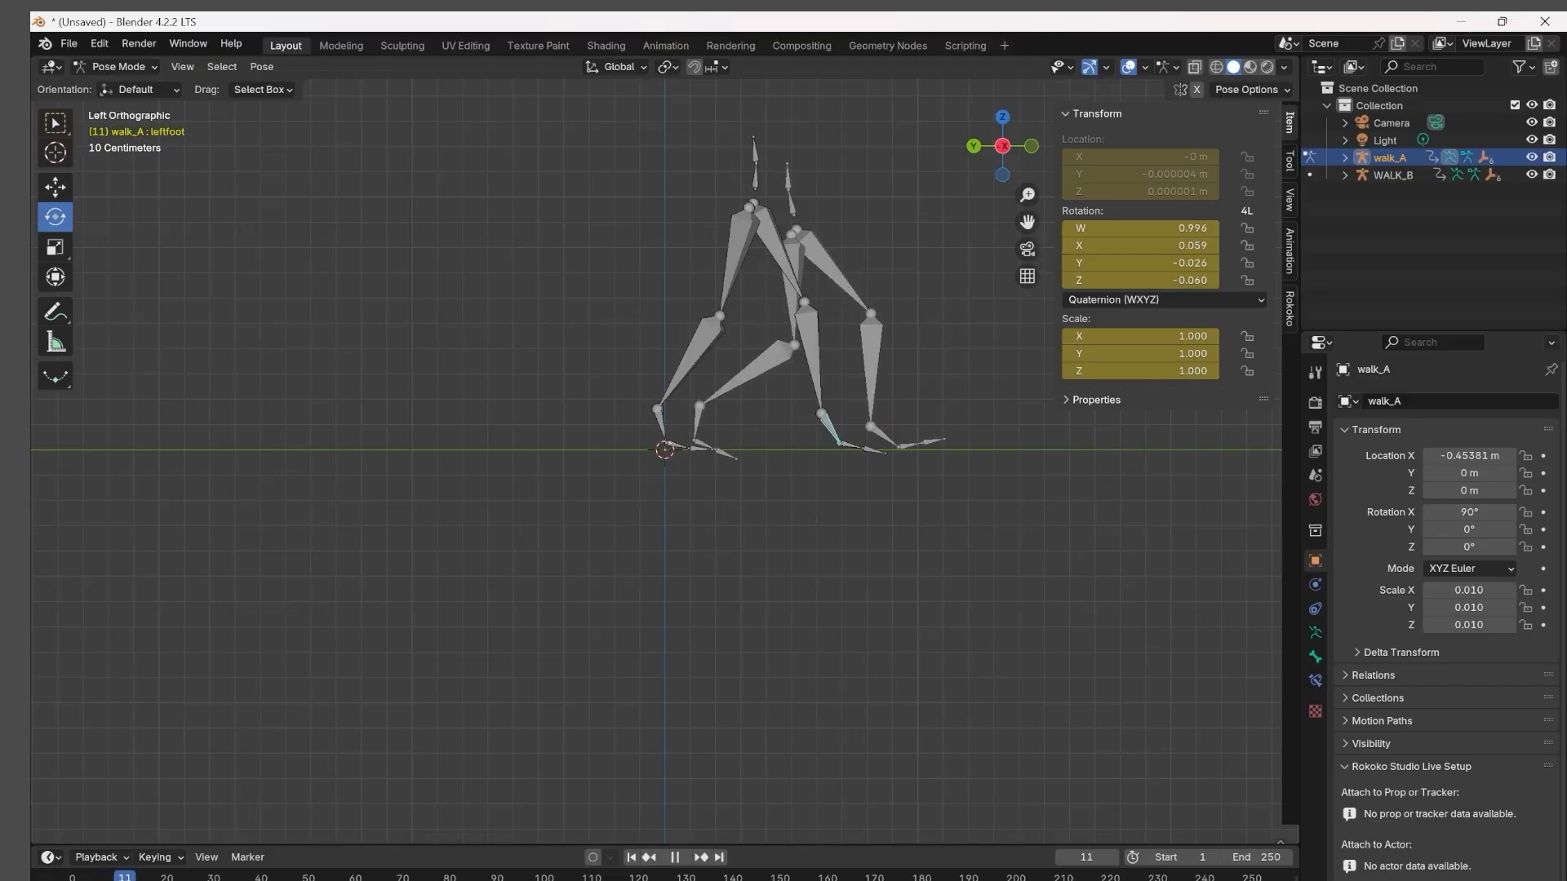
Play the keyframed walk_A animation alongside WALK_B and examine the early frames from perspective and side views.
{"action": "key", "text": "Escape"}
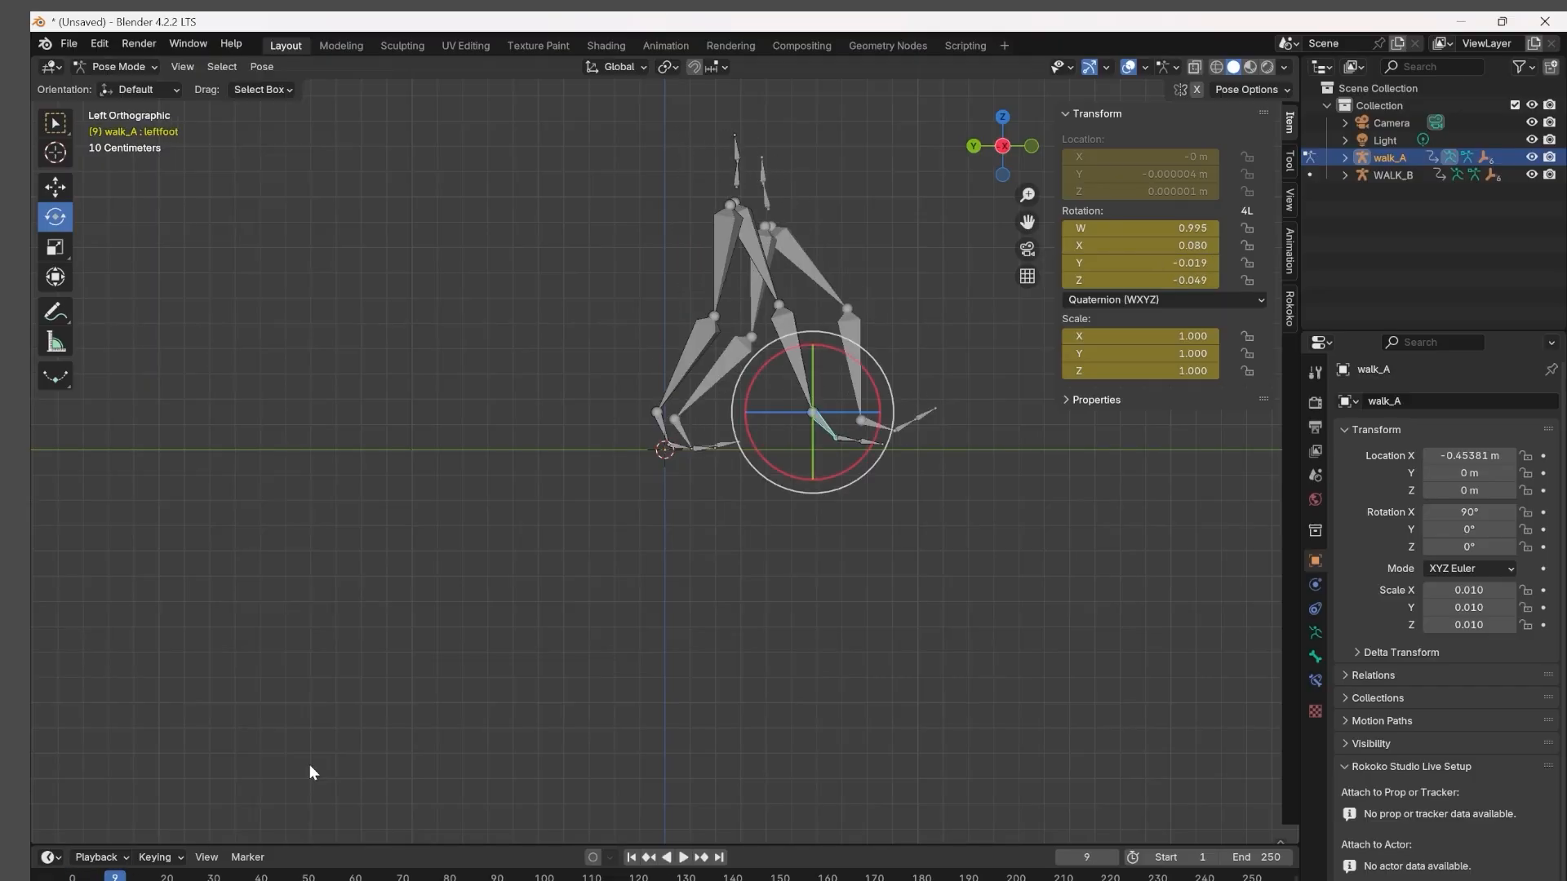
{"action": "middle_click_drag", "start_coordinate": [937, 378], "coordinate": [852, 227]}
{"action": "key", "text": "space"}
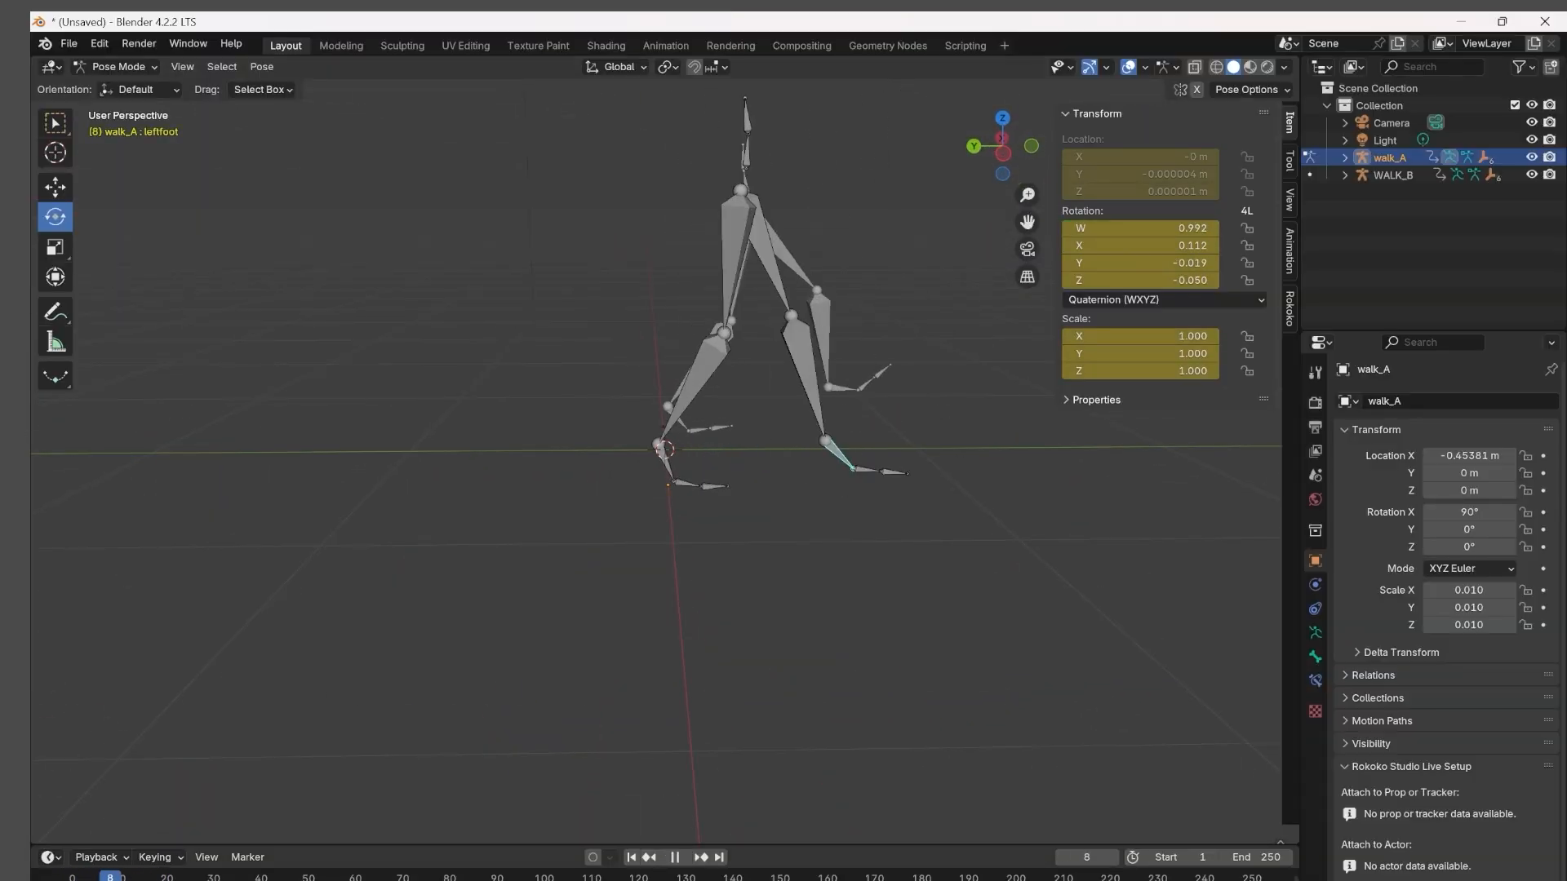
{"action": "middle_click_drag", "start_coordinate": [483, 711], "coordinate": [469, 689]}
{"action": "mouse_move", "coordinate": [100, 878]}
{"action": "left_mouse_down"}
{"action": "mouse_move", "coordinate": [72, 878]}
{"action": "mouse_move", "coordinate": [96, 878]}
{"action": "left_mouse_up"}
{"action": "key", "text": "space"}
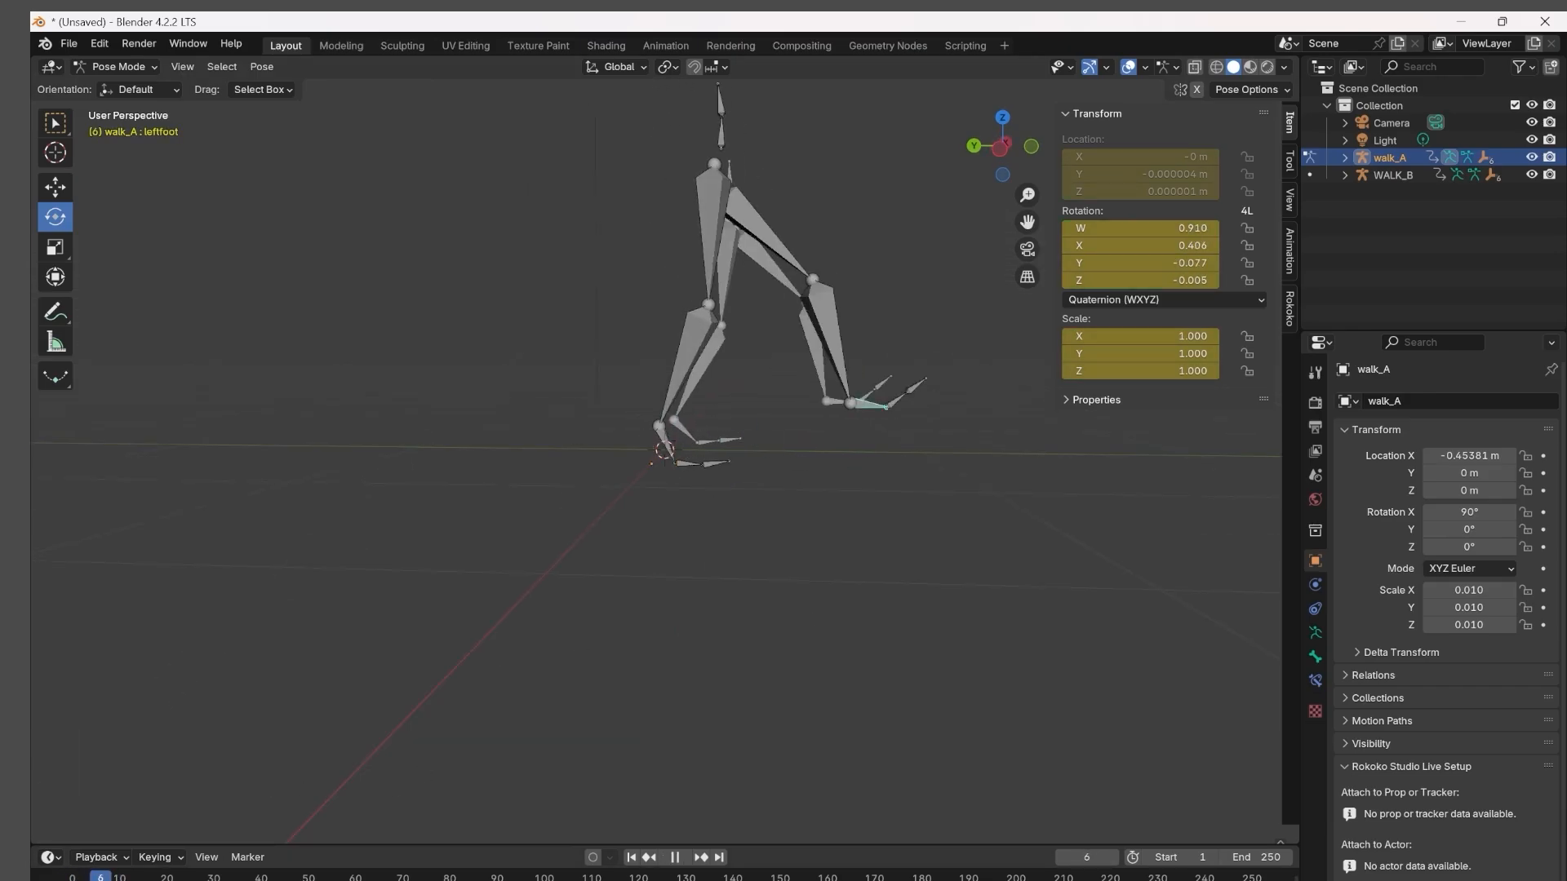
{"action": "key", "text": "space"}
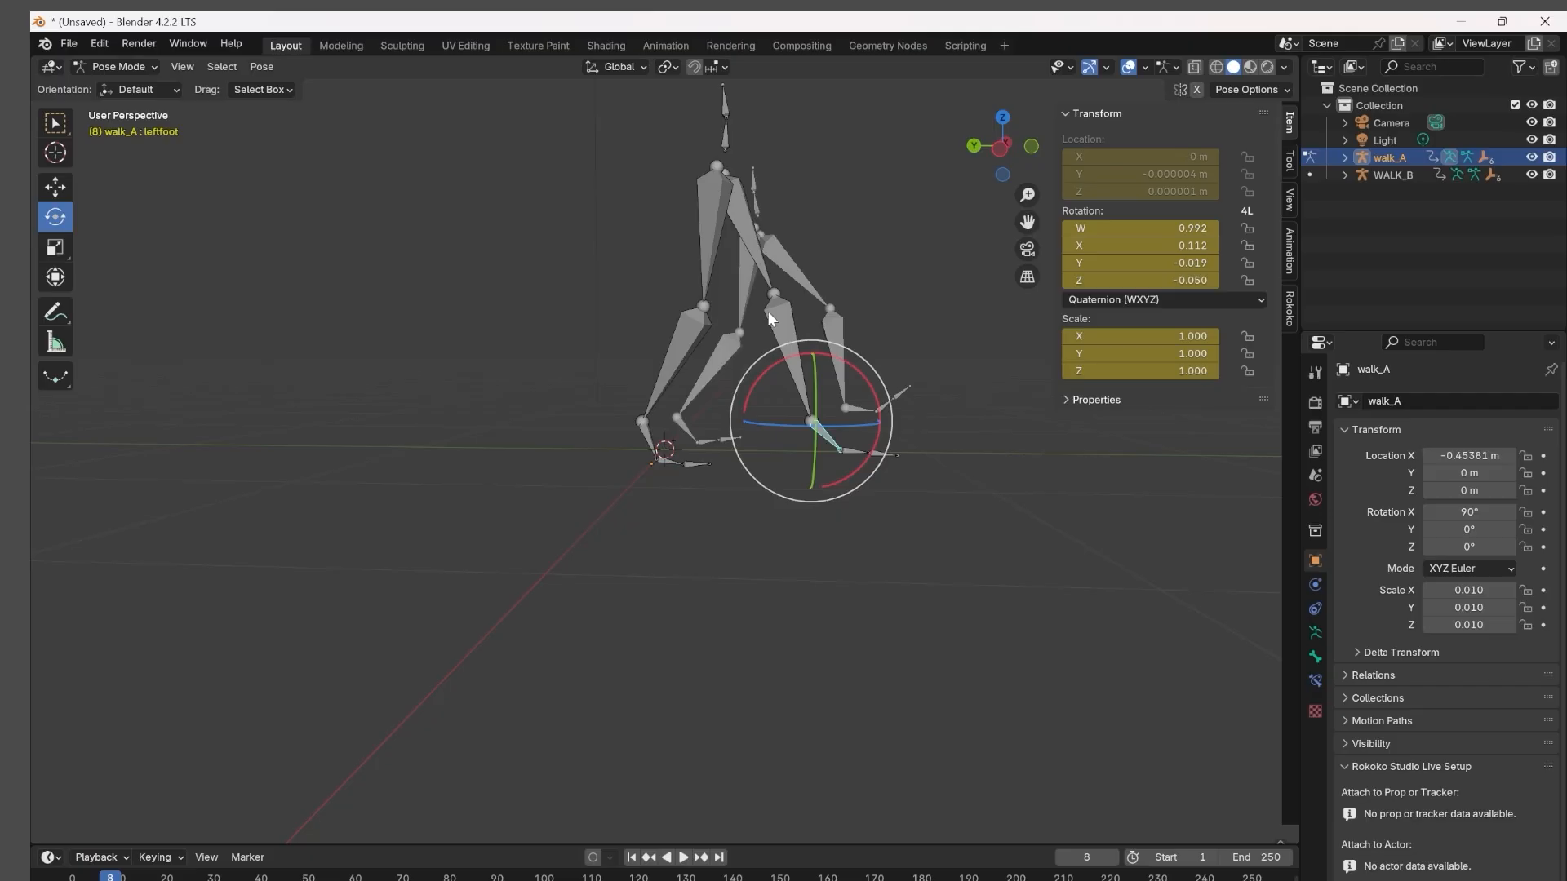
{"action": "left_click", "coordinate": [1000, 151]}
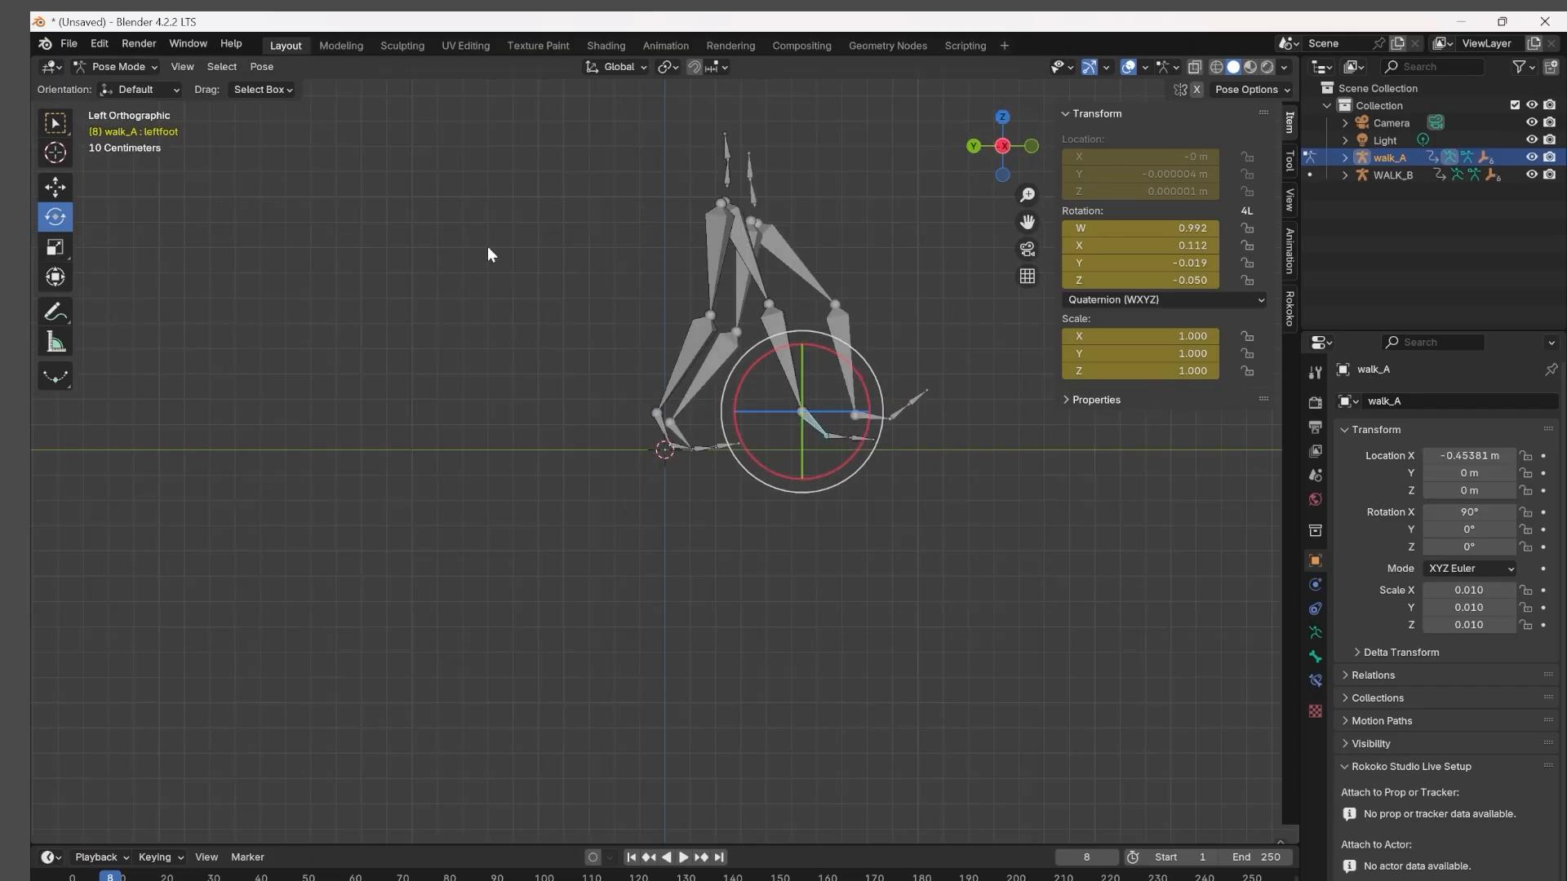
Replace the edited armatures in Object Mode with fresh FBX imports of +WALK A.fbx and +WALK B.fbx.
{"action": "left_click", "coordinate": [95, 67]}
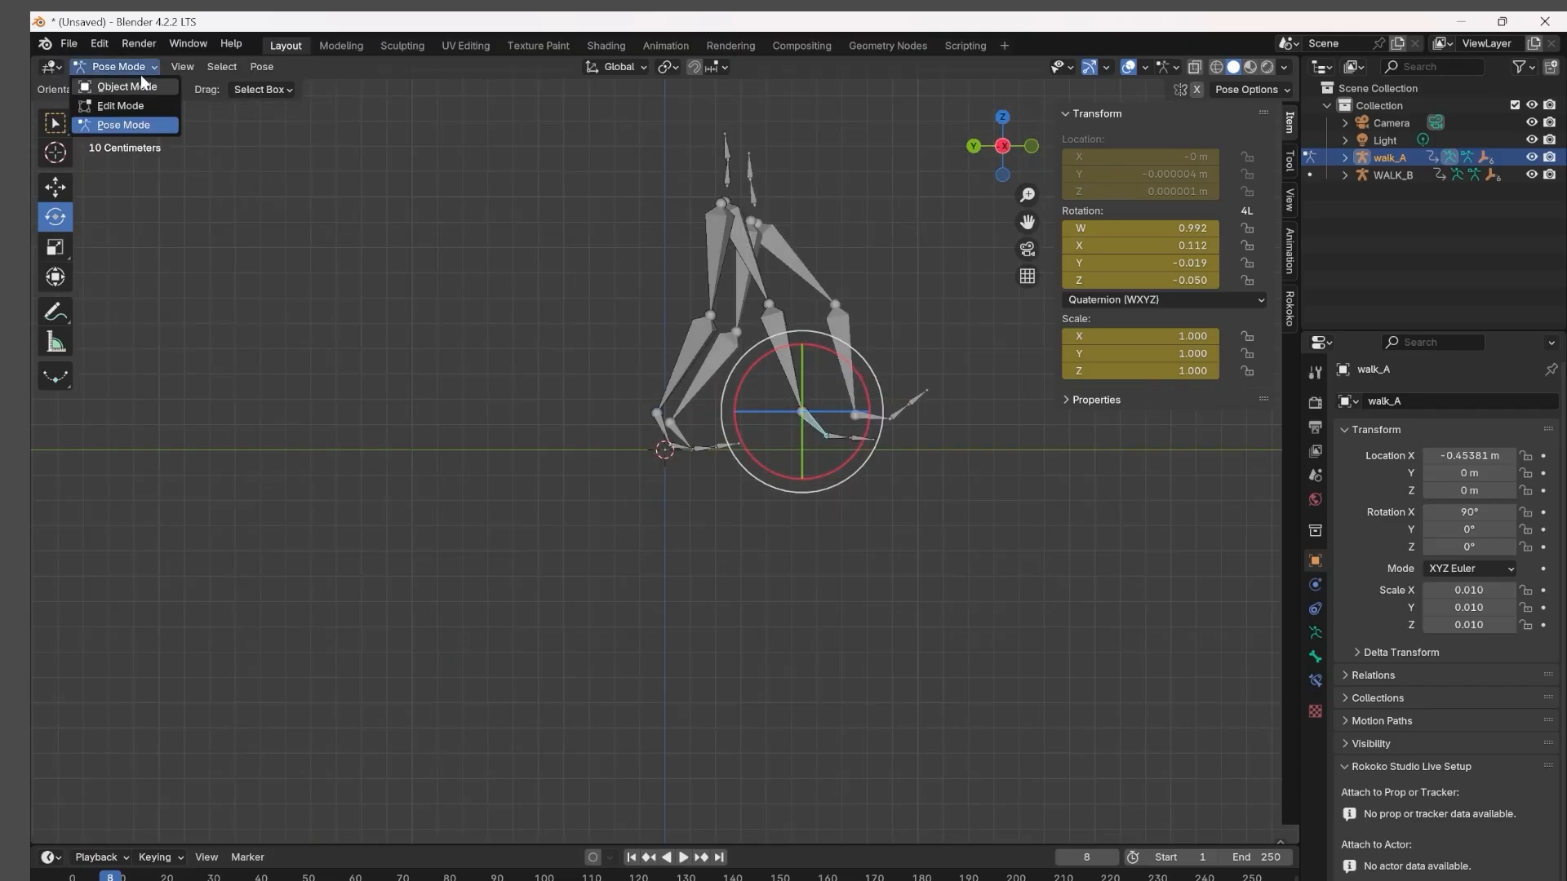
{"action": "left_click", "coordinate": [49, 66]}
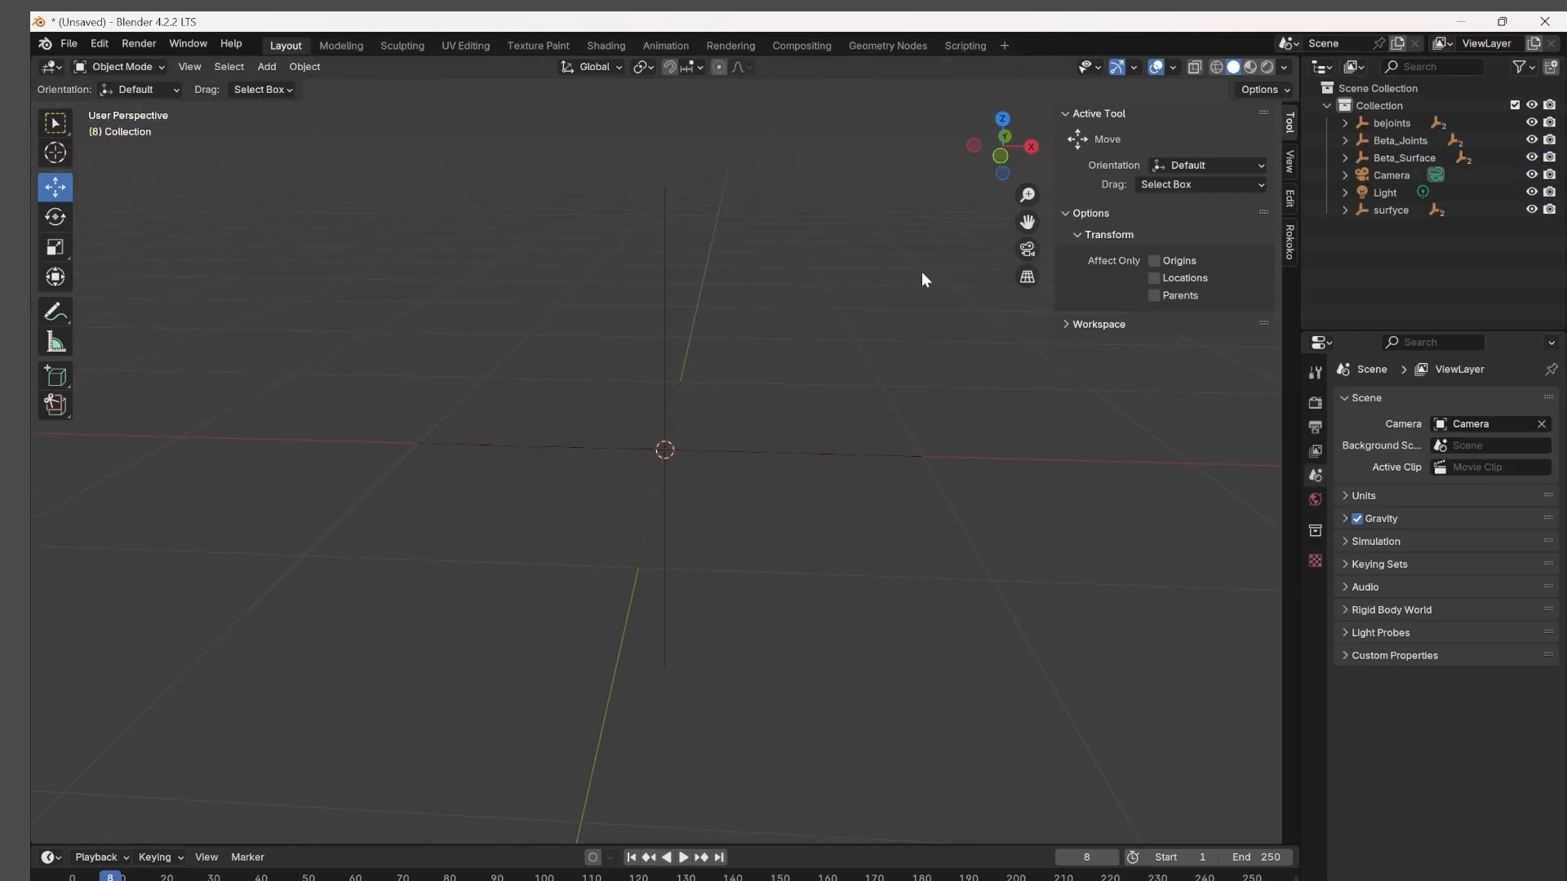
{"action": "mouse_move", "coordinate": [115, 292]}
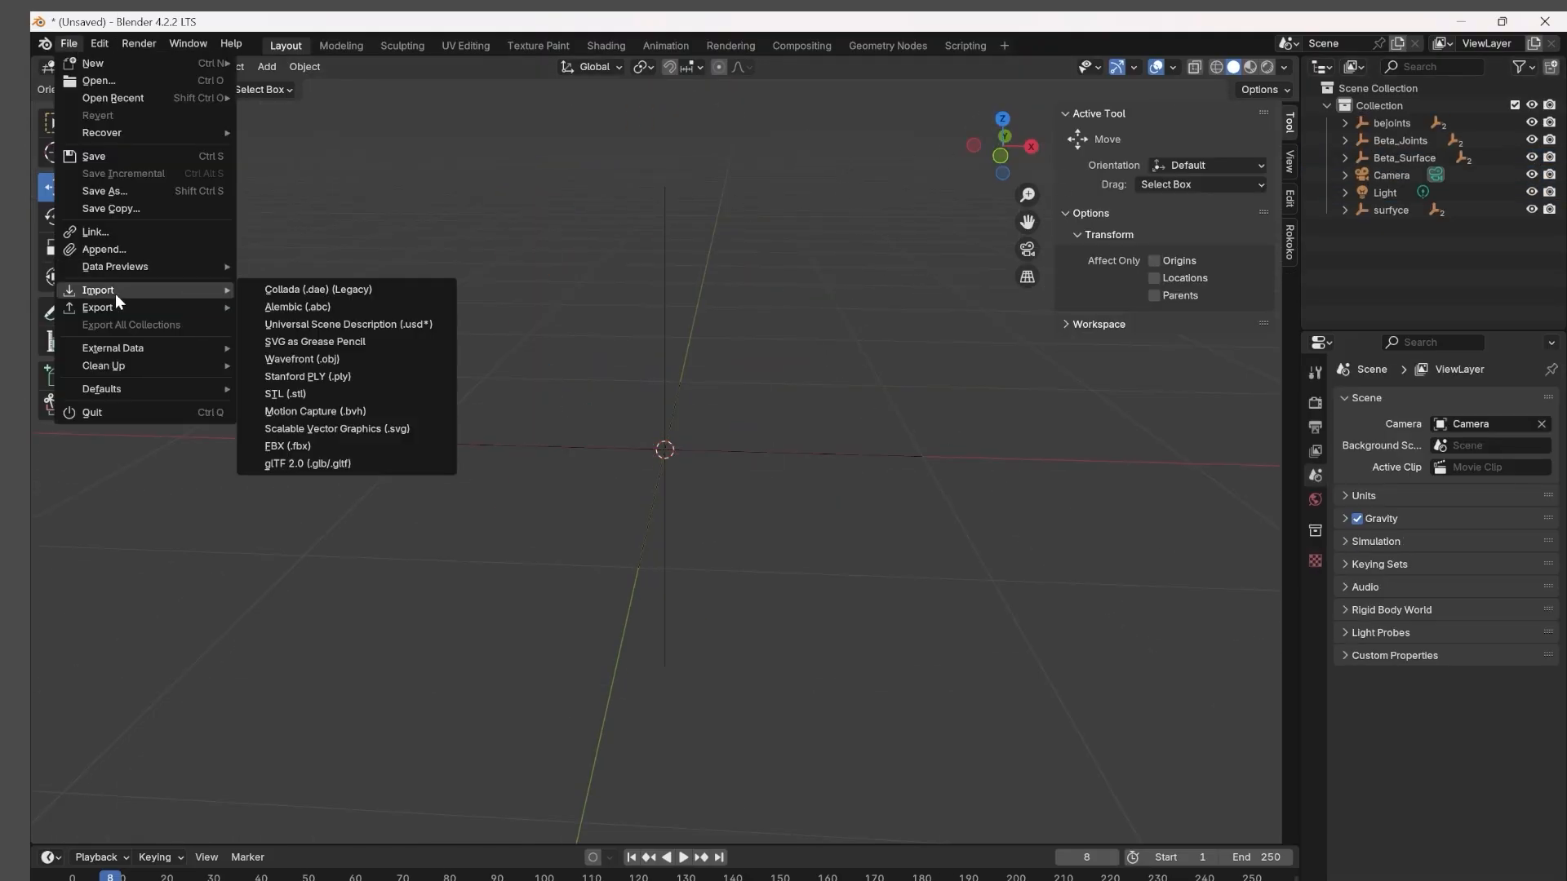
{"action": "left_click", "coordinate": [399, 445]}
{"action": "scroll", "coordinate": [688, 469], "scroll_direction": "down", "scroll_amount": 5}
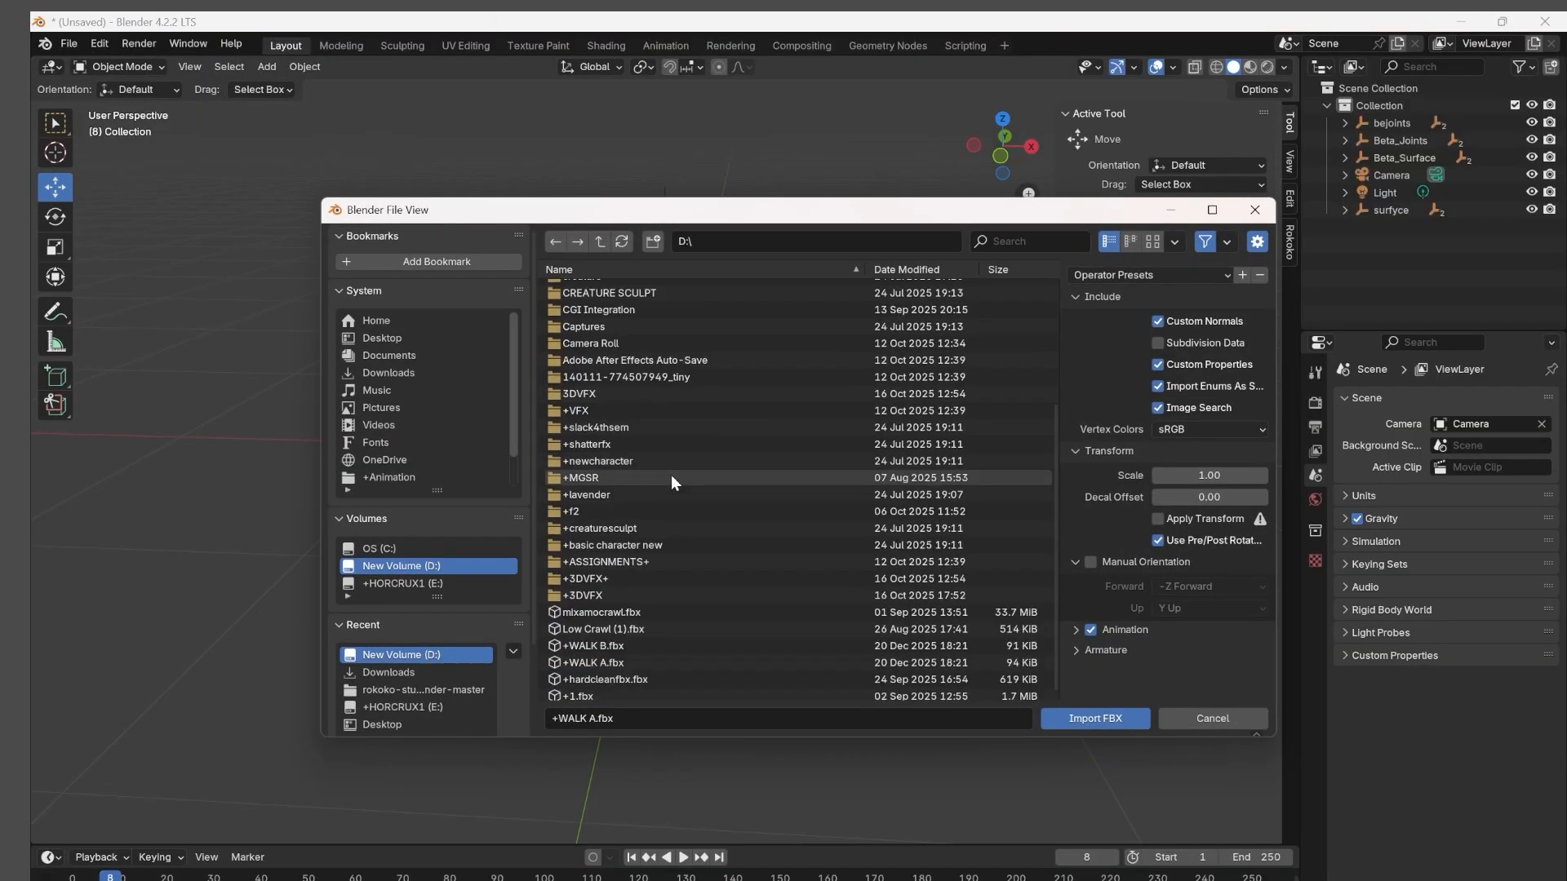
{"action": "left_click", "coordinate": [607, 641]}
{"action": "left_click", "coordinate": [613, 658], "text": "shift"}
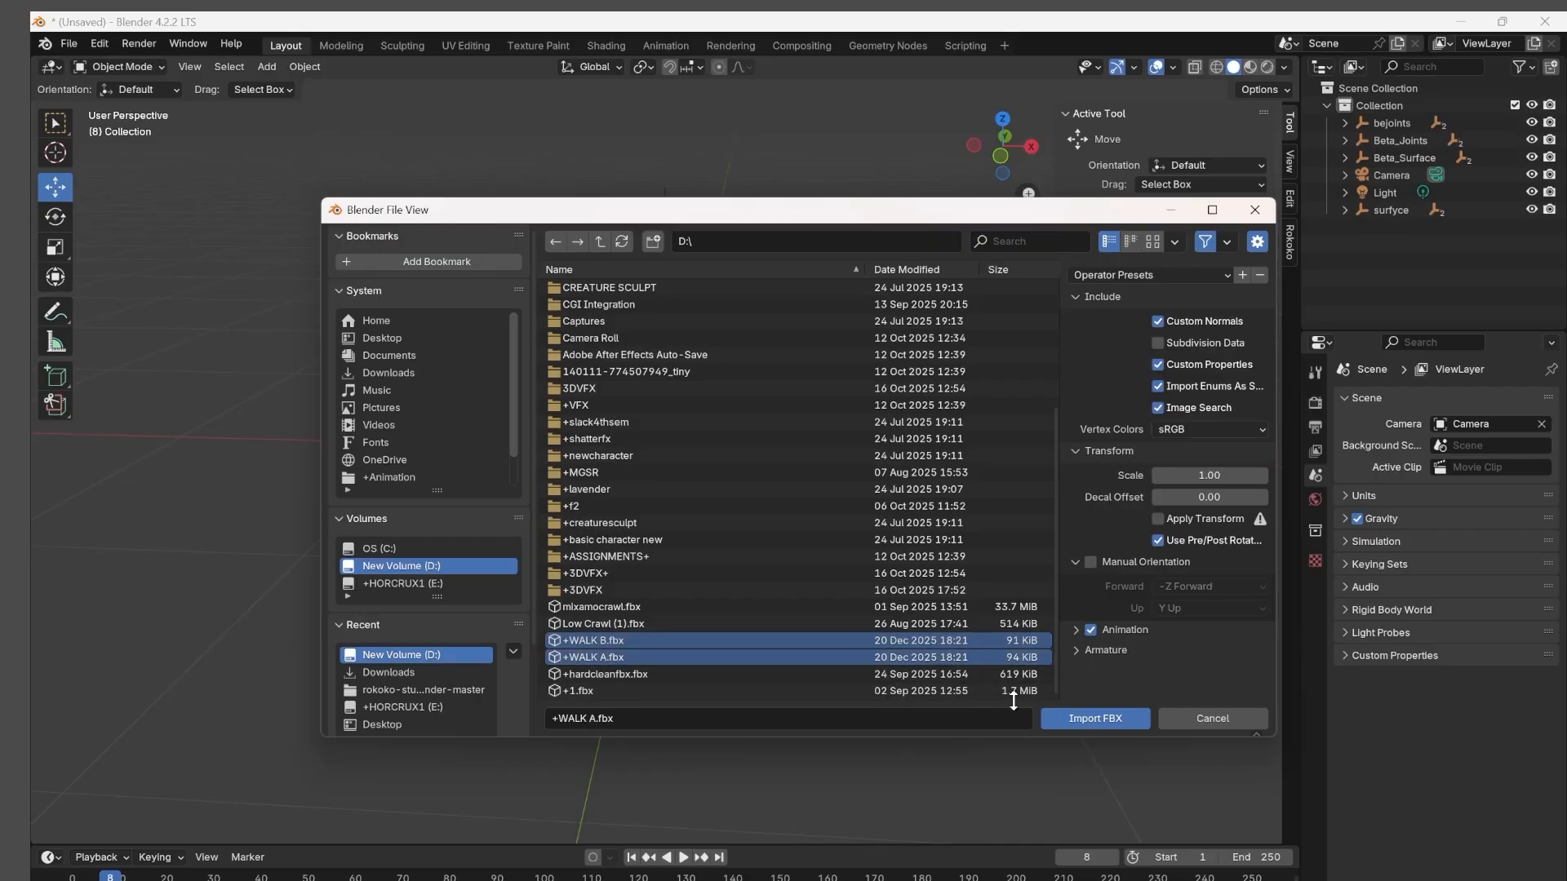
{"action": "left_click", "coordinate": [1053, 718]}
Move walk_A along X to about 0.60 m, beside WALK_B, and play both walks to compare them.
{"action": "left_click_drag", "start_coordinate": [739, 455], "coordinate": [894, 457]}
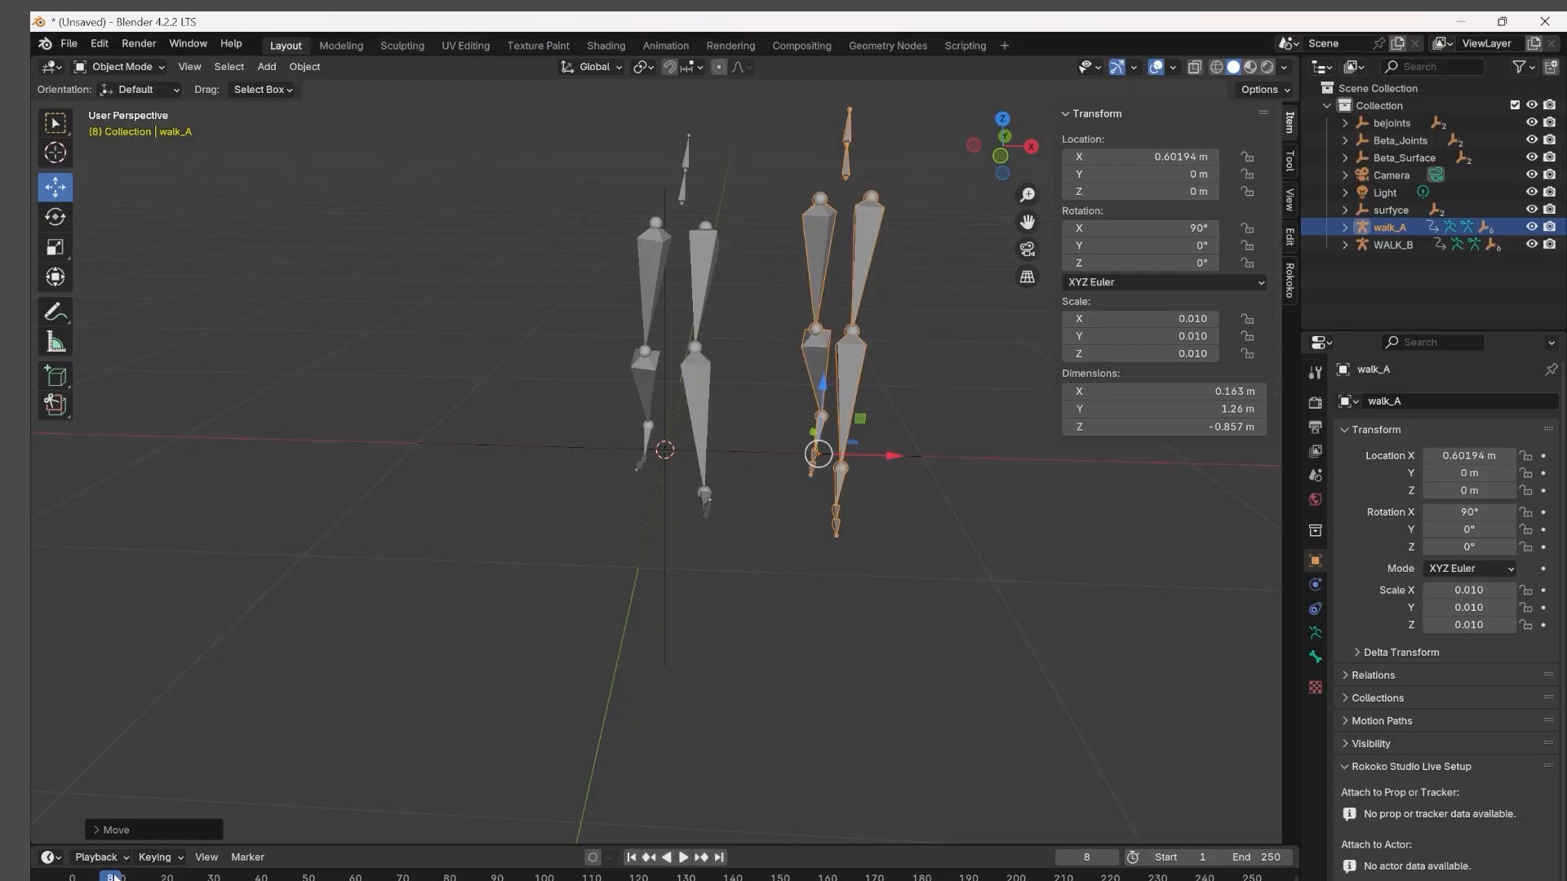
{"action": "key", "text": "space"}
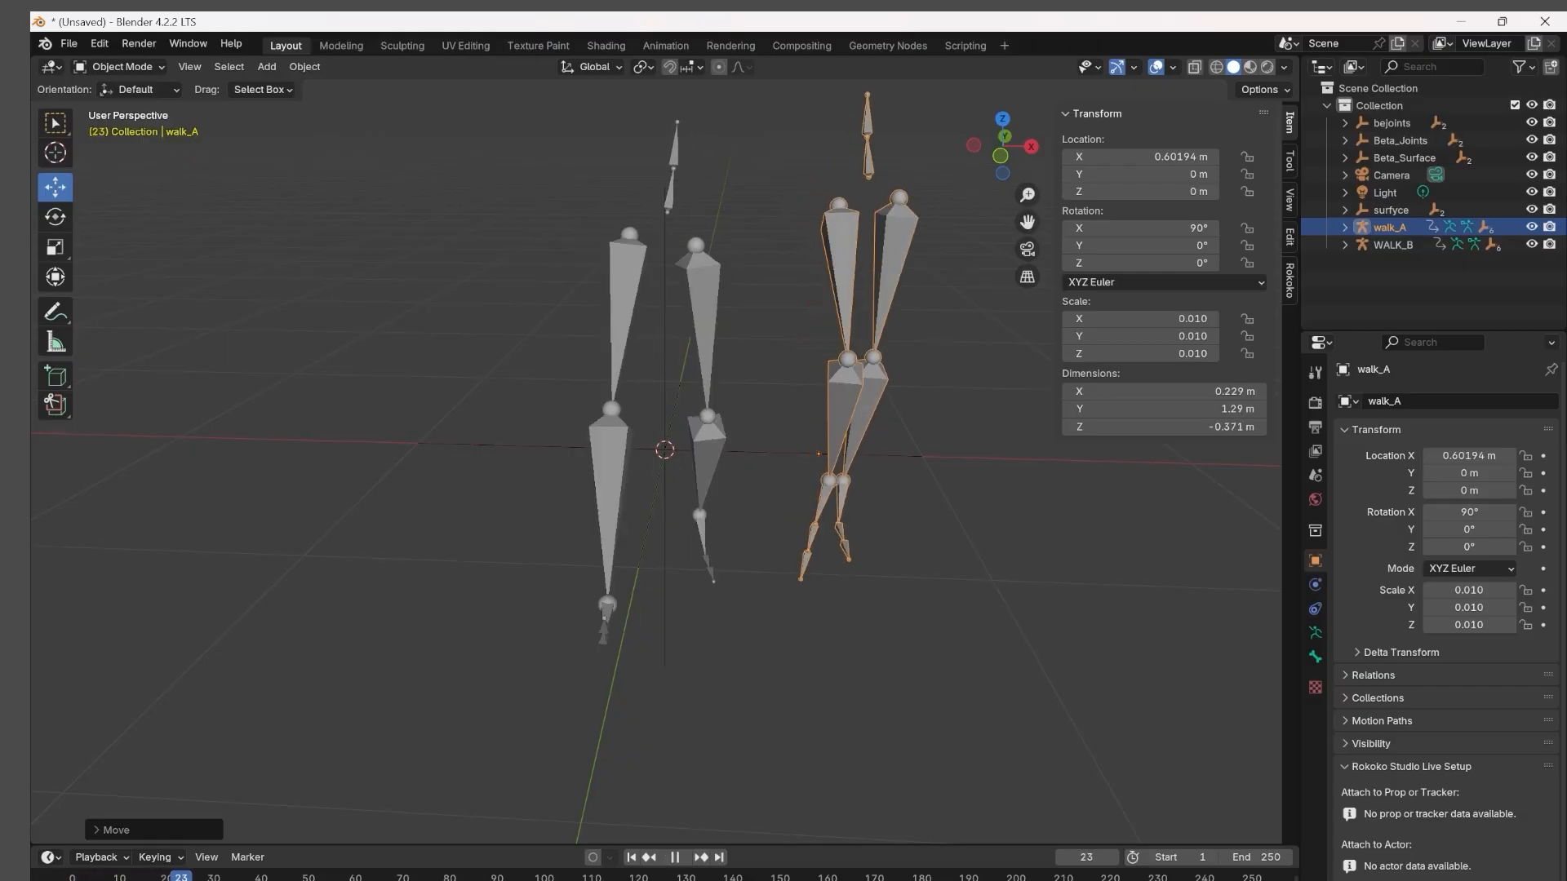
{"action": "left_click_drag", "start_coordinate": [181, 878], "coordinate": [110, 877]}
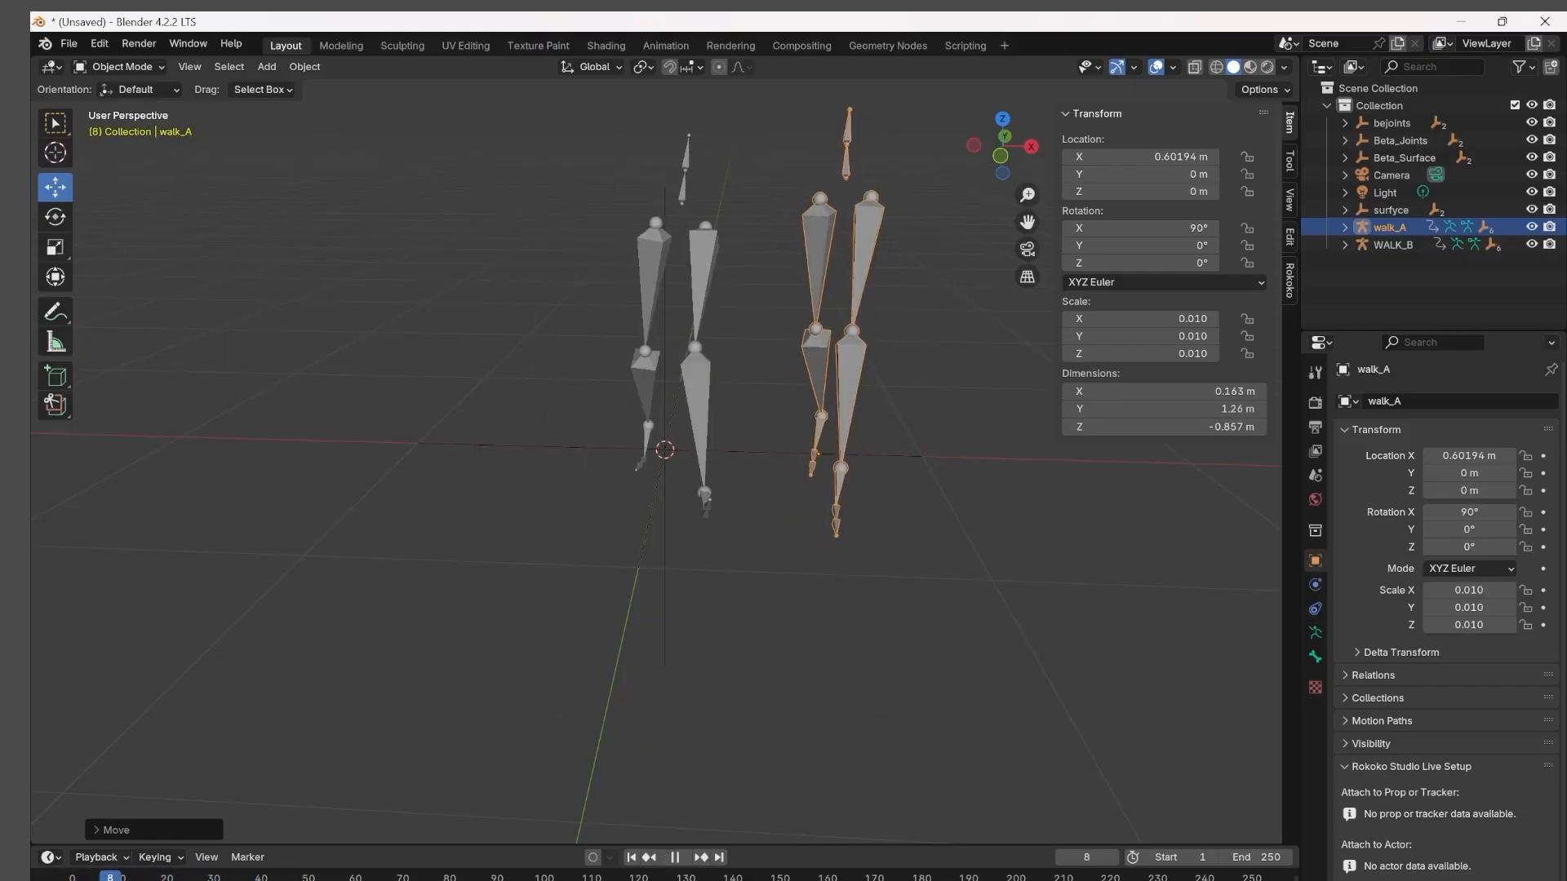
{"action": "key", "text": "space"}
Reposition the armatures side by side, with walk_A at about X -0.18 m and WALK_B at about X 0.38 m.
{"action": "left_click", "coordinate": [706, 291]}
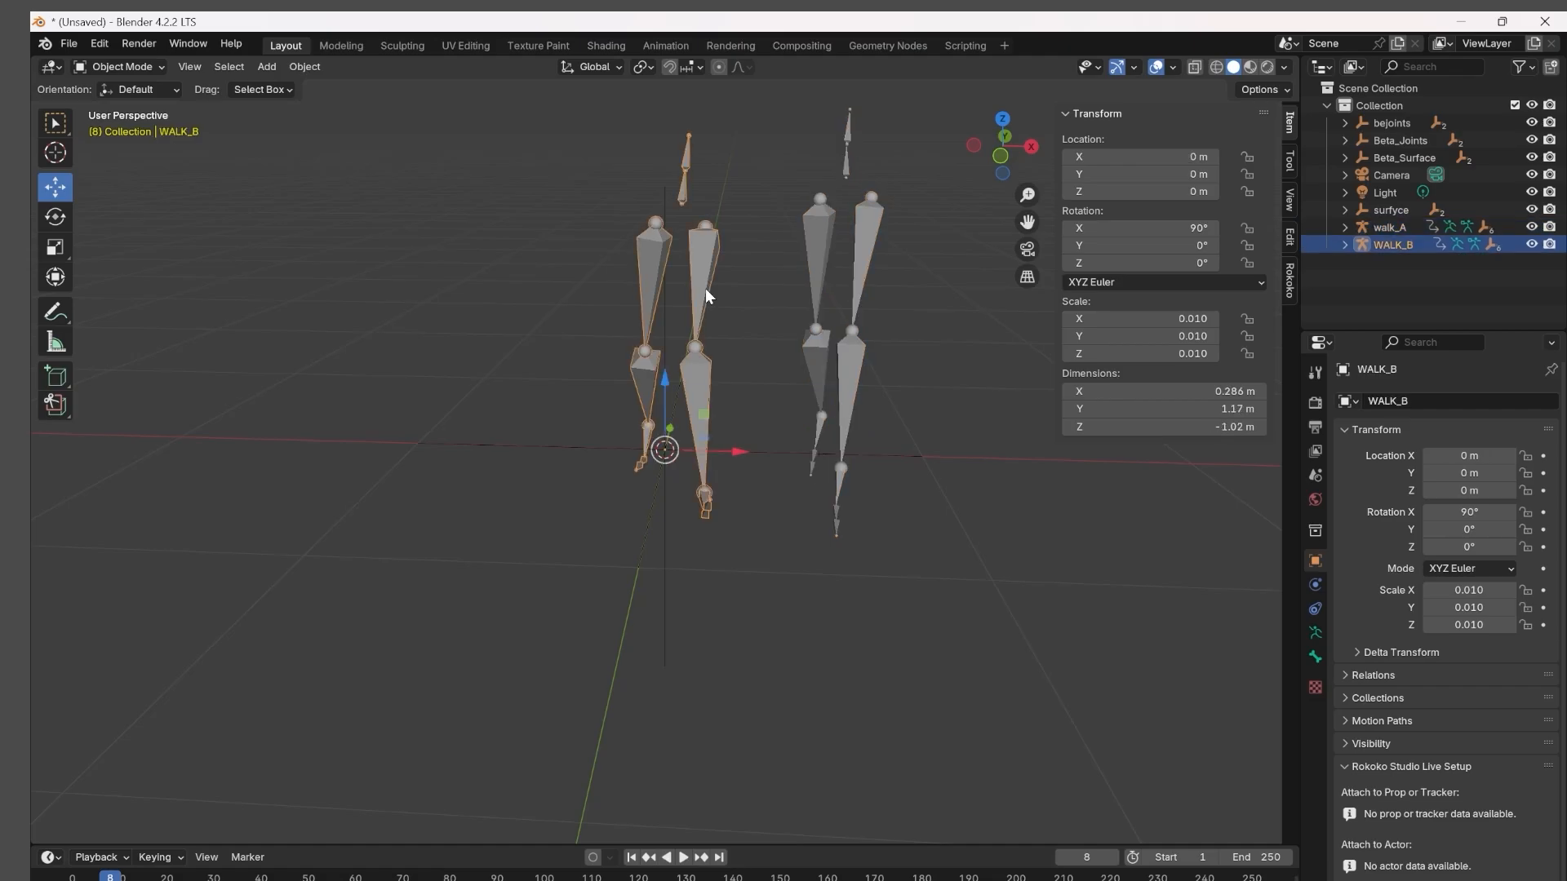
{"action": "left_click", "coordinate": [821, 246]}
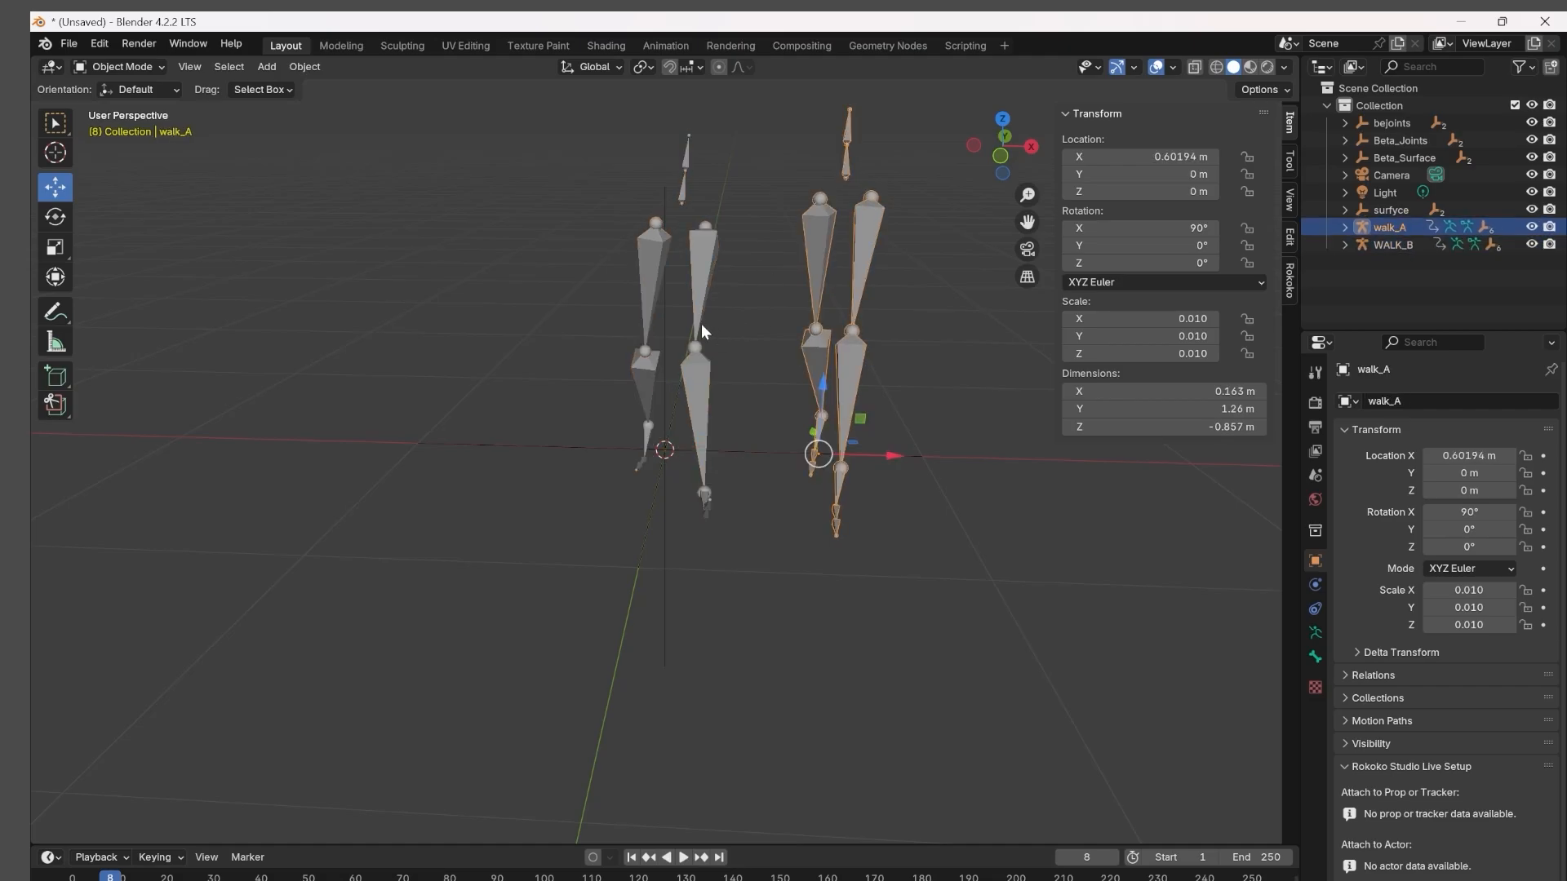
{"action": "left_click", "coordinate": [702, 324]}
{"action": "left_click_drag", "start_coordinate": [742, 449], "coordinate": [671, 450]}
{"action": "left_click", "coordinate": [806, 237]}
{"action": "left_click", "coordinate": [902, 335]}
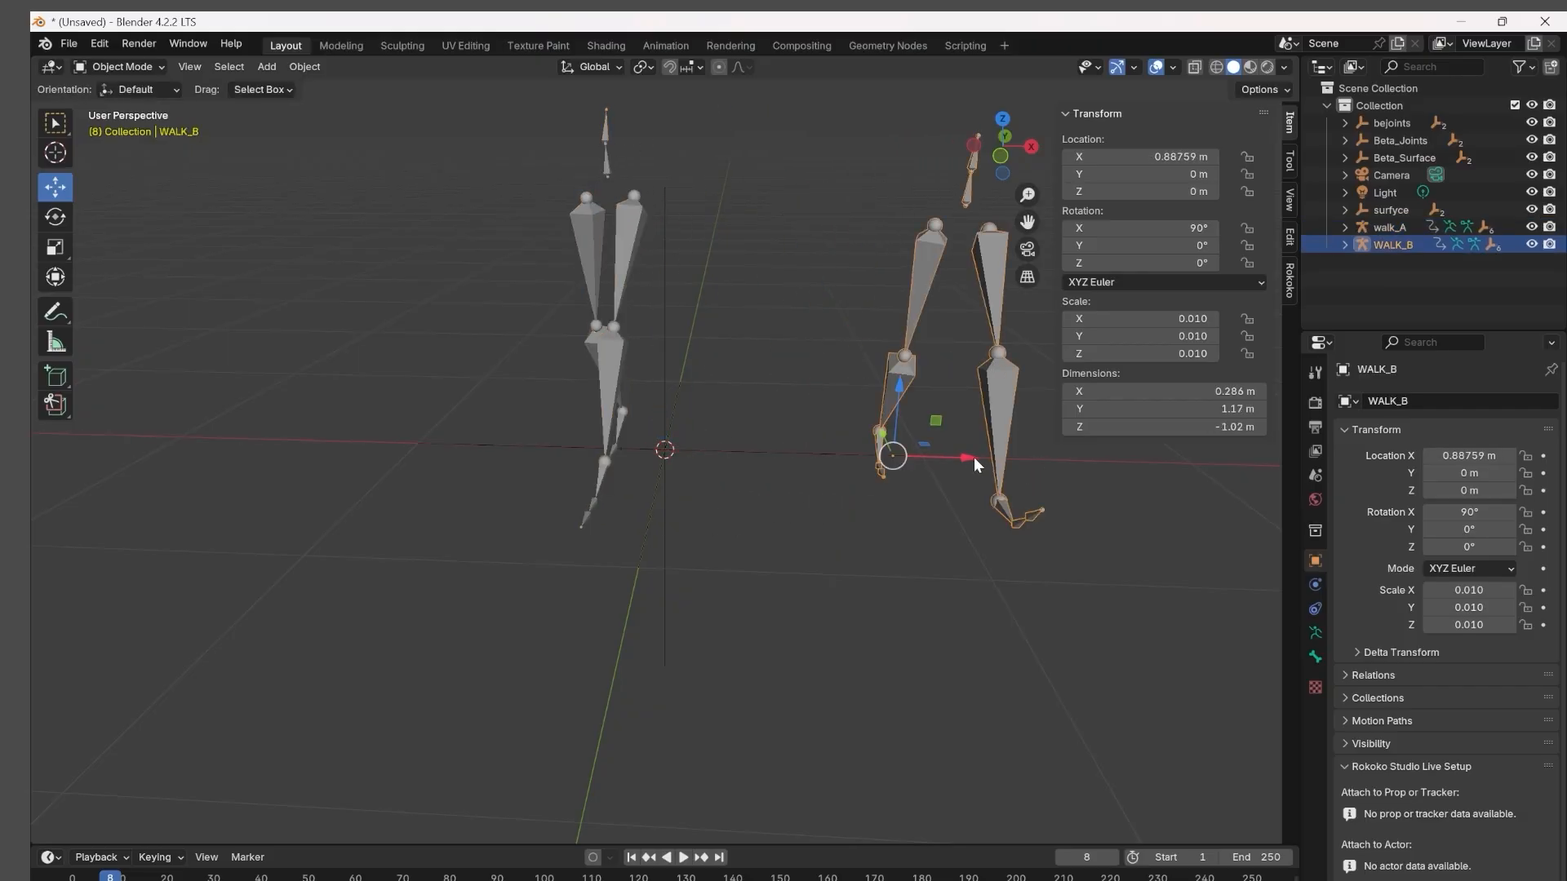
{"action": "left_click_drag", "start_coordinate": [975, 463], "coordinate": [840, 457]}
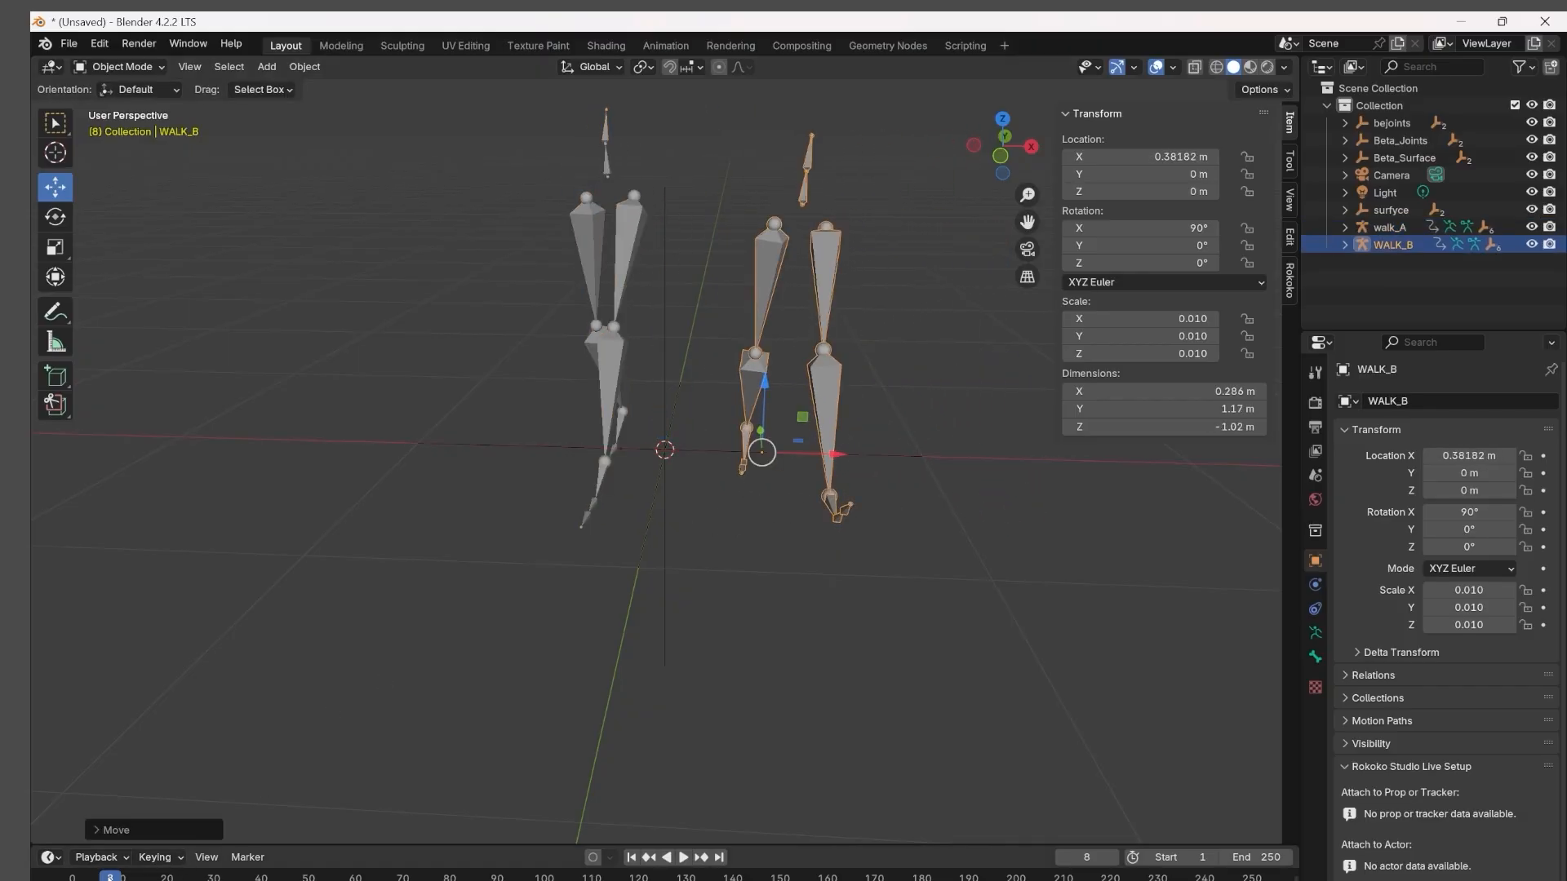
Play both walks and compare the motion and frame 0 starting poses from the front and side.
{"action": "key", "text": "space"}
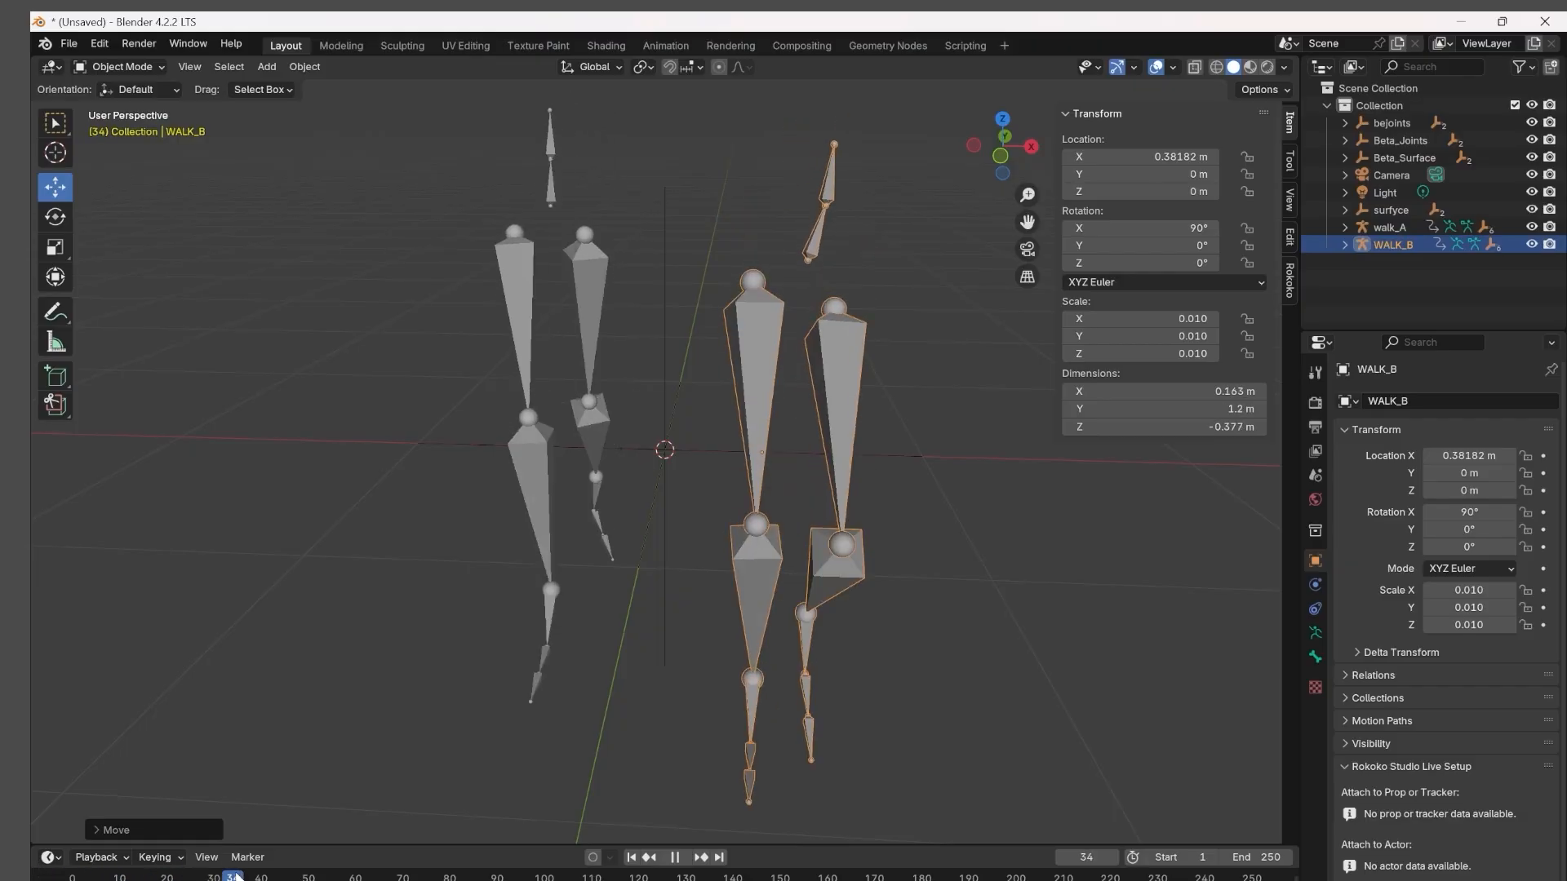
{"action": "left_click_drag", "start_coordinate": [236, 876], "coordinate": [35, 866]}
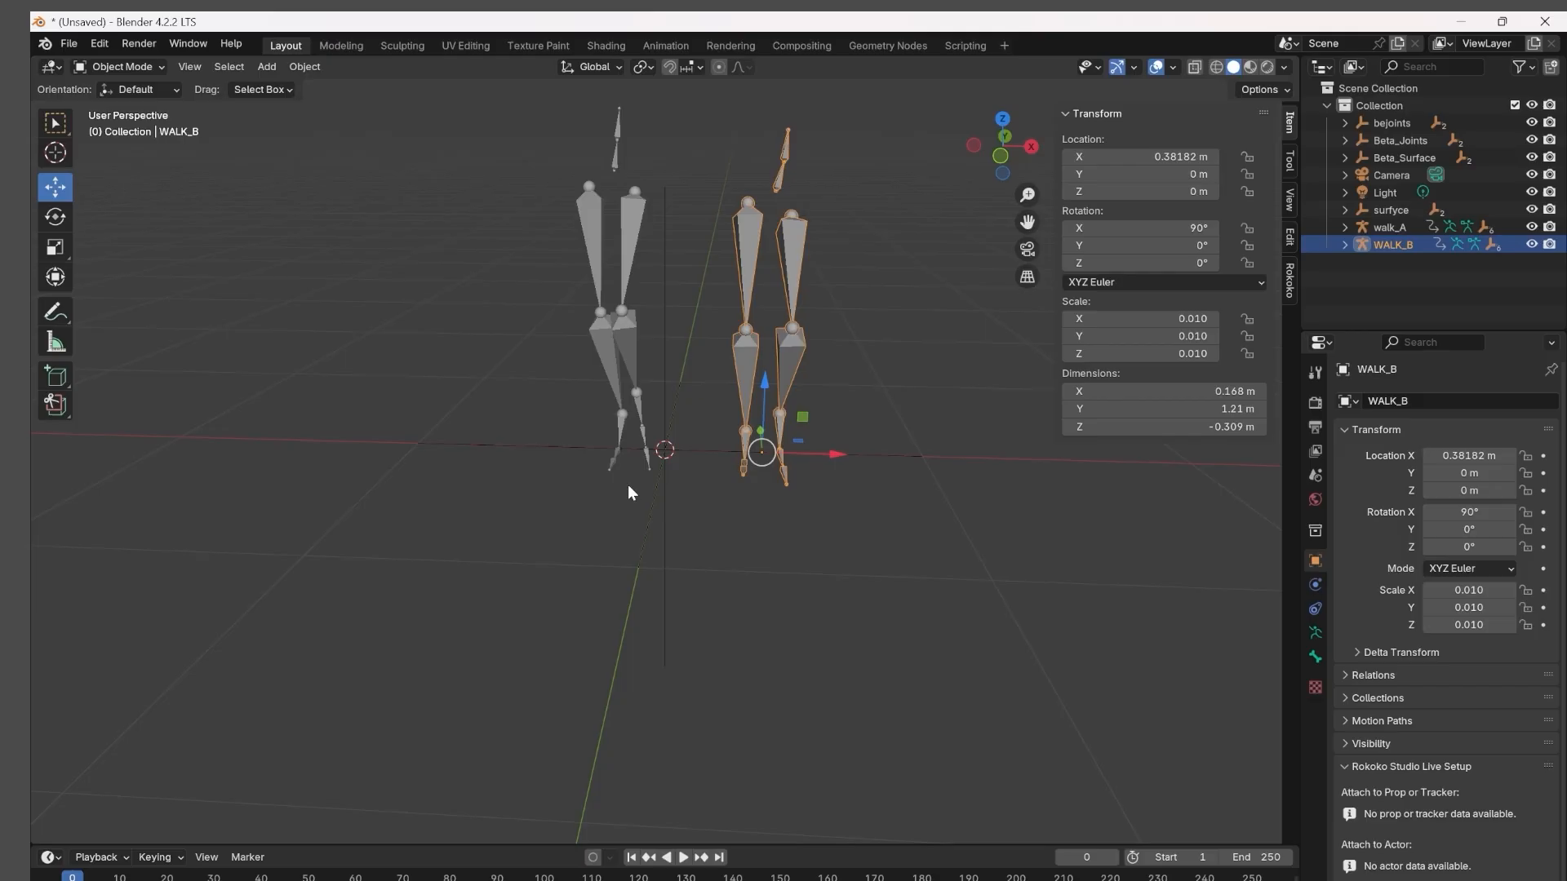
{"action": "middle_click_drag", "start_coordinate": [820, 694], "coordinate": [1004, 698]}
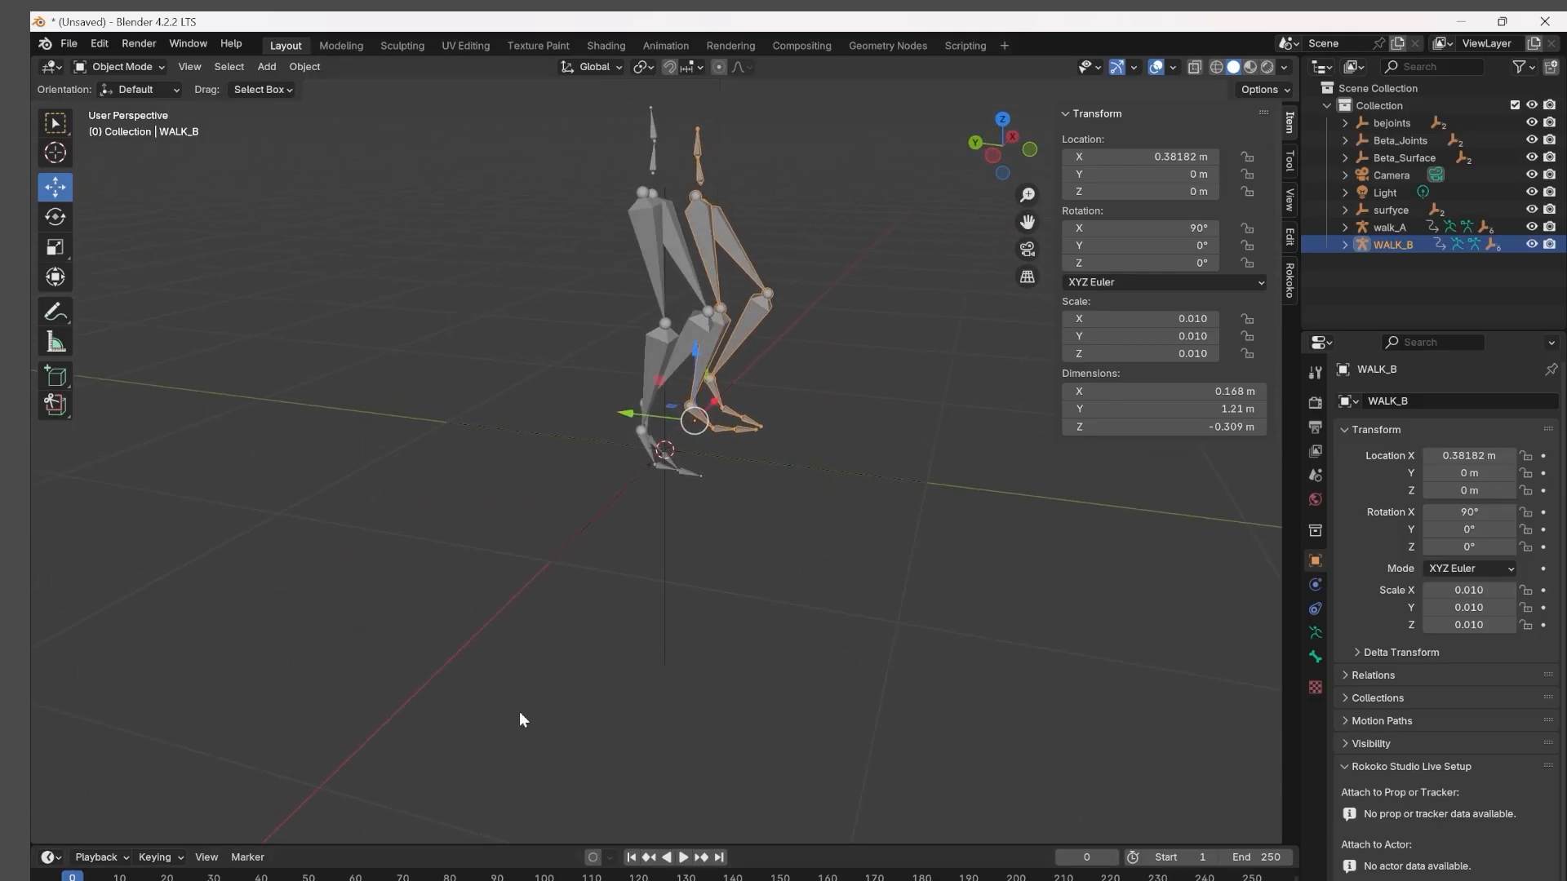
{"action": "middle_click_drag", "start_coordinate": [520, 712], "coordinate": [986, 220]}
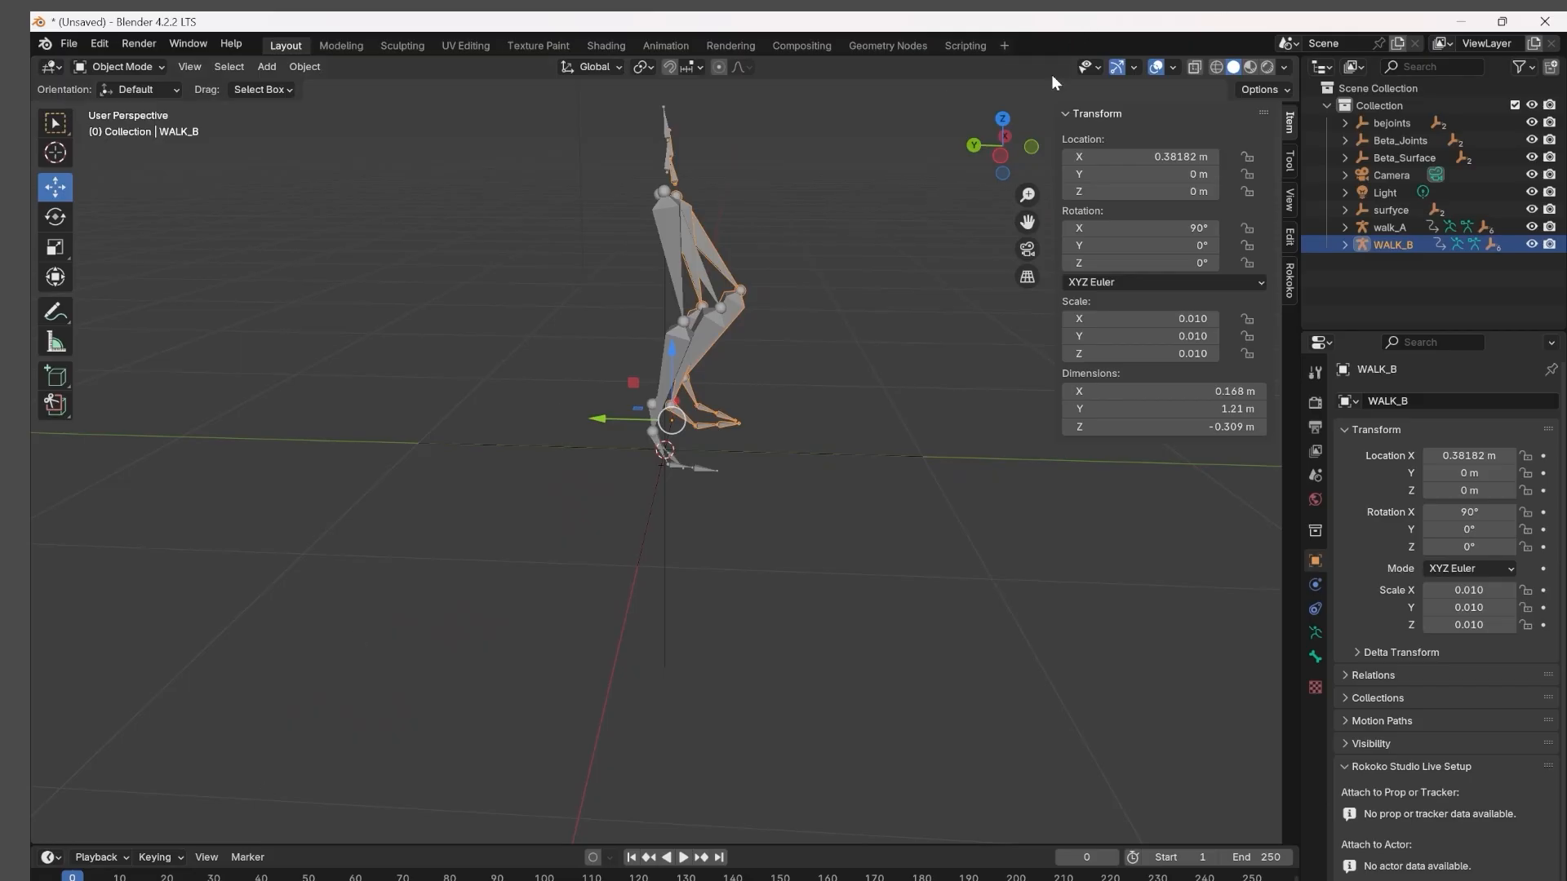
{"action": "left_click", "coordinate": [999, 155]}
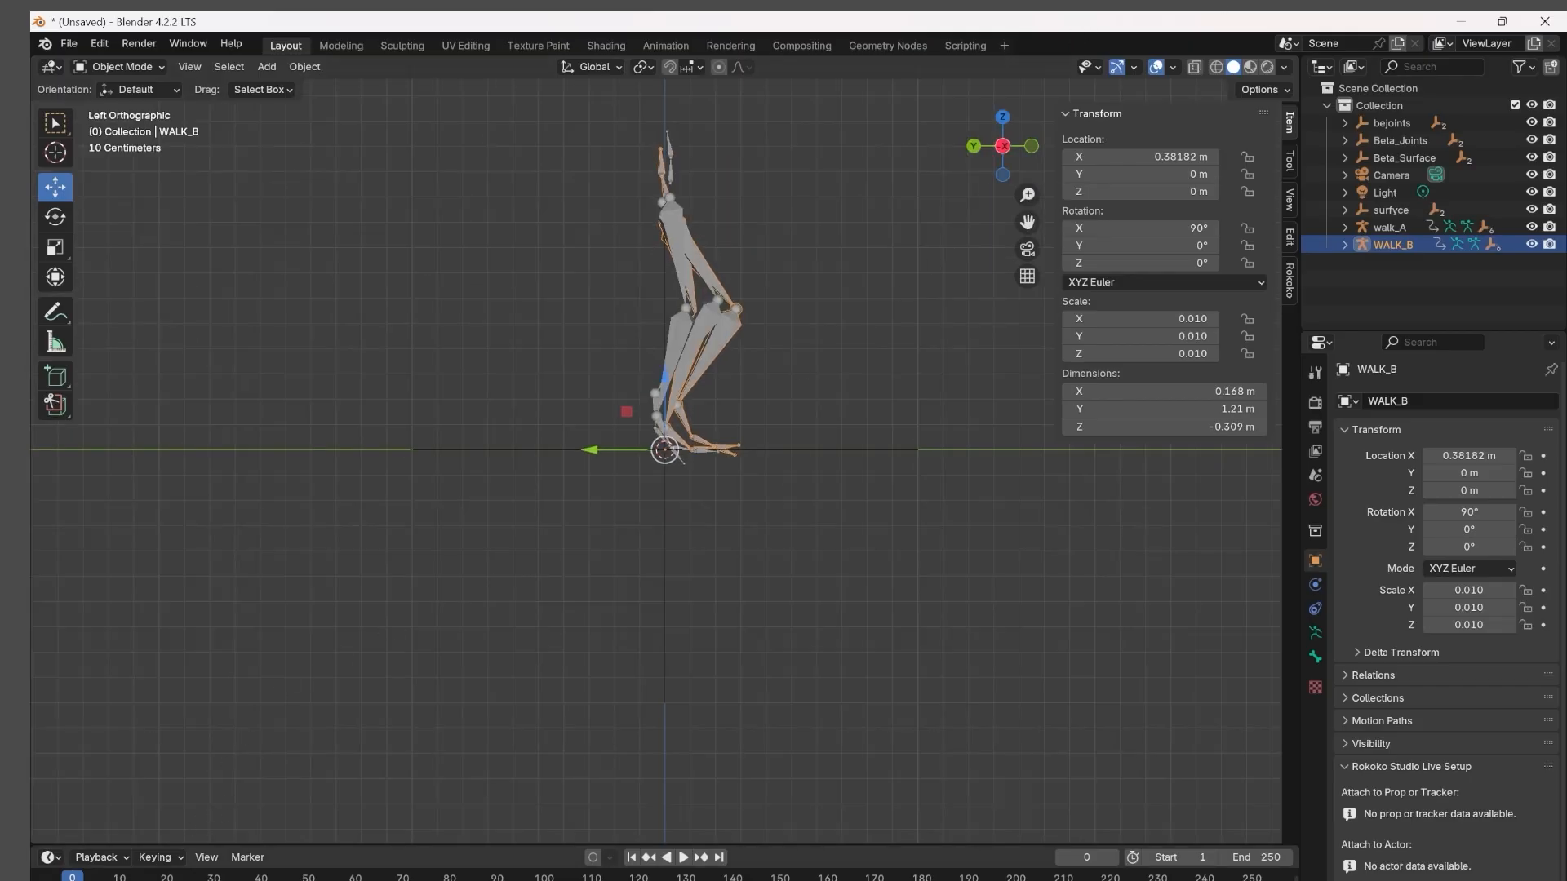
{"action": "key", "text": "space"}
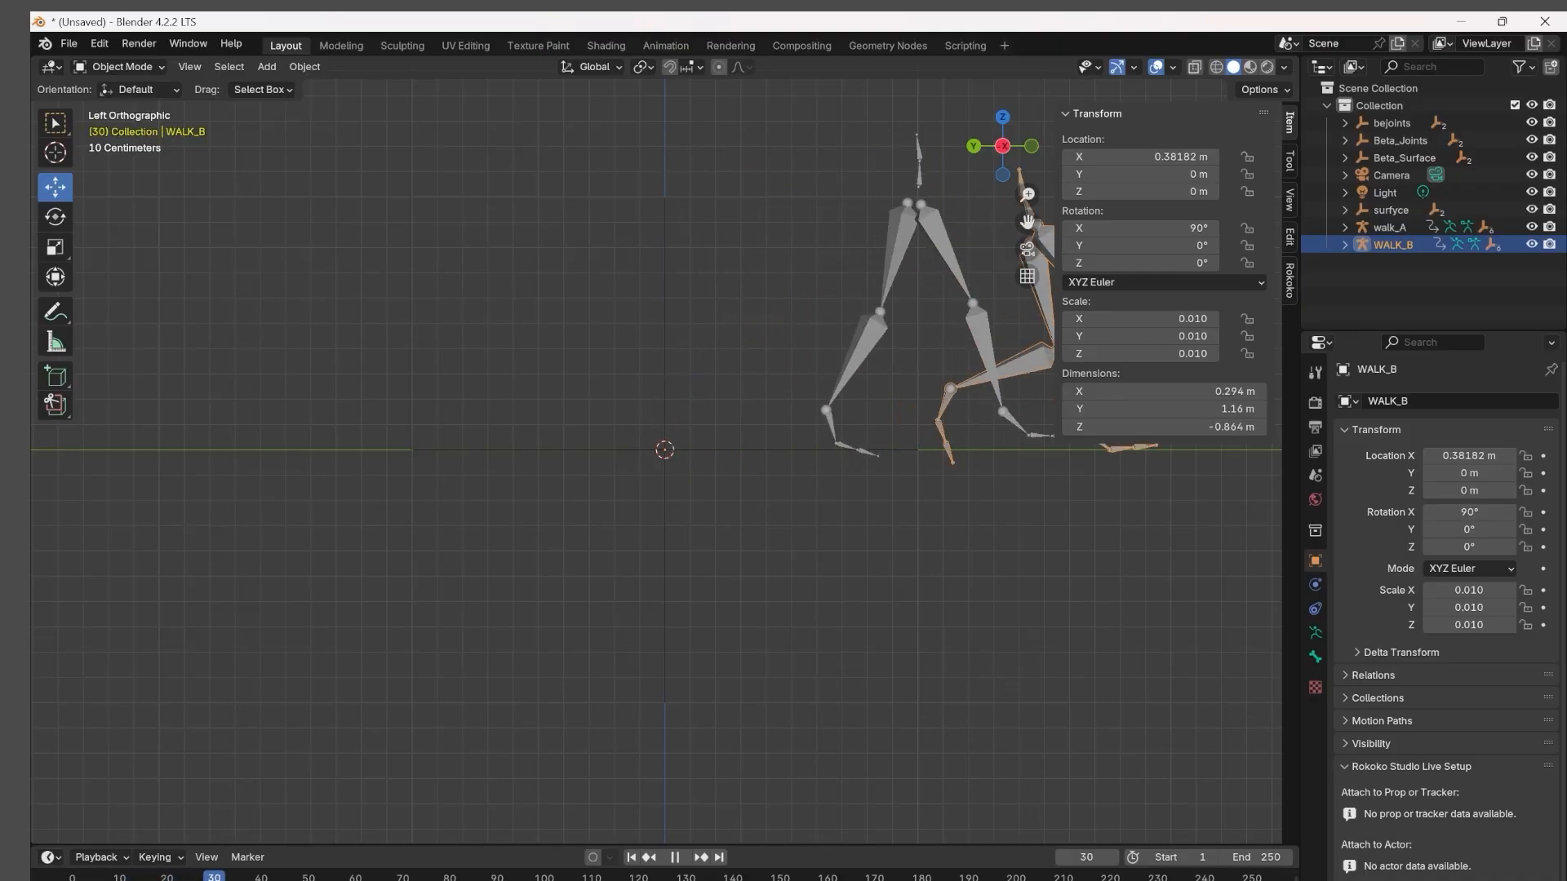
{"action": "key", "text": "Escape"}
{"action": "middle_click_drag", "start_coordinate": [1081, 573], "coordinate": [873, 627]}
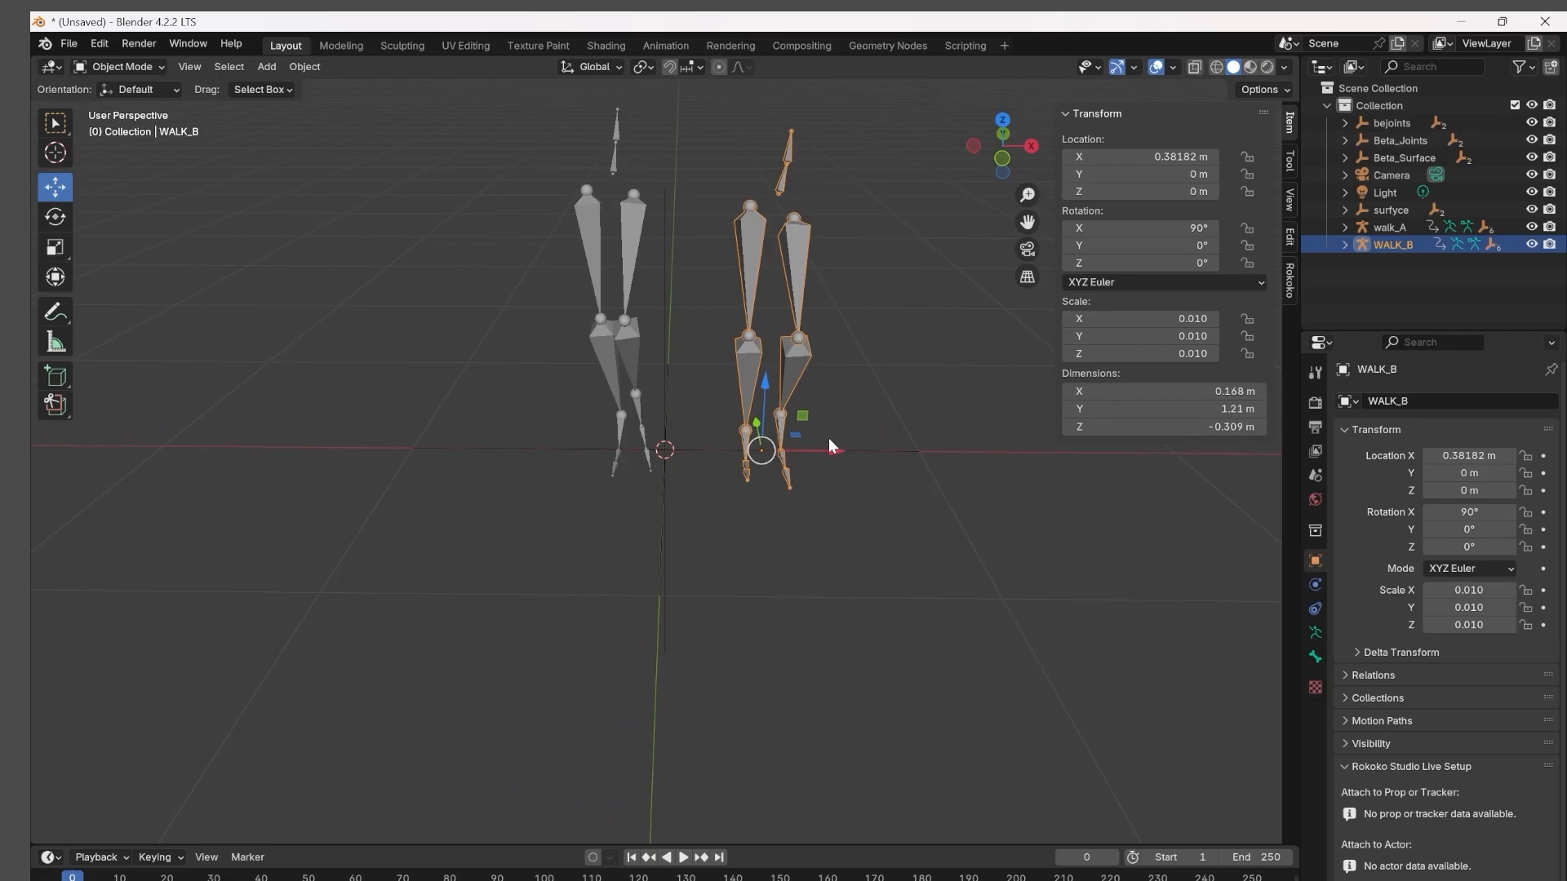
{"action": "middle_click_drag", "start_coordinate": [912, 387], "coordinate": [801, 384]}
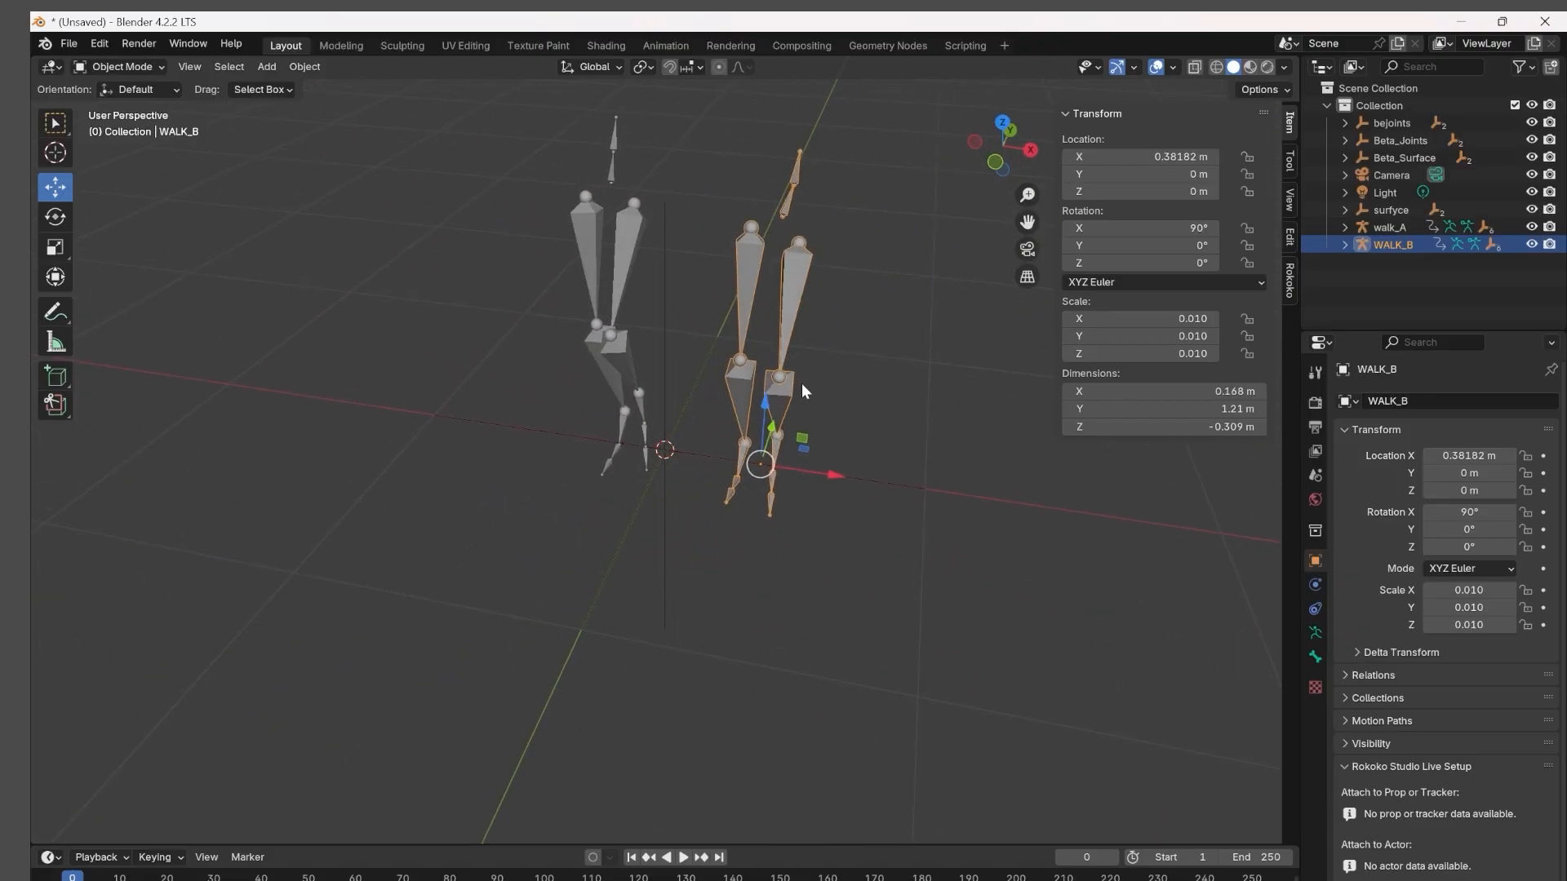
Set the X location of both walk_A and WALK_B to 0 m so the armatures share the origin.
{"action": "left_click", "coordinate": [616, 268]}
{"action": "double_click", "coordinate": [1142, 156]}
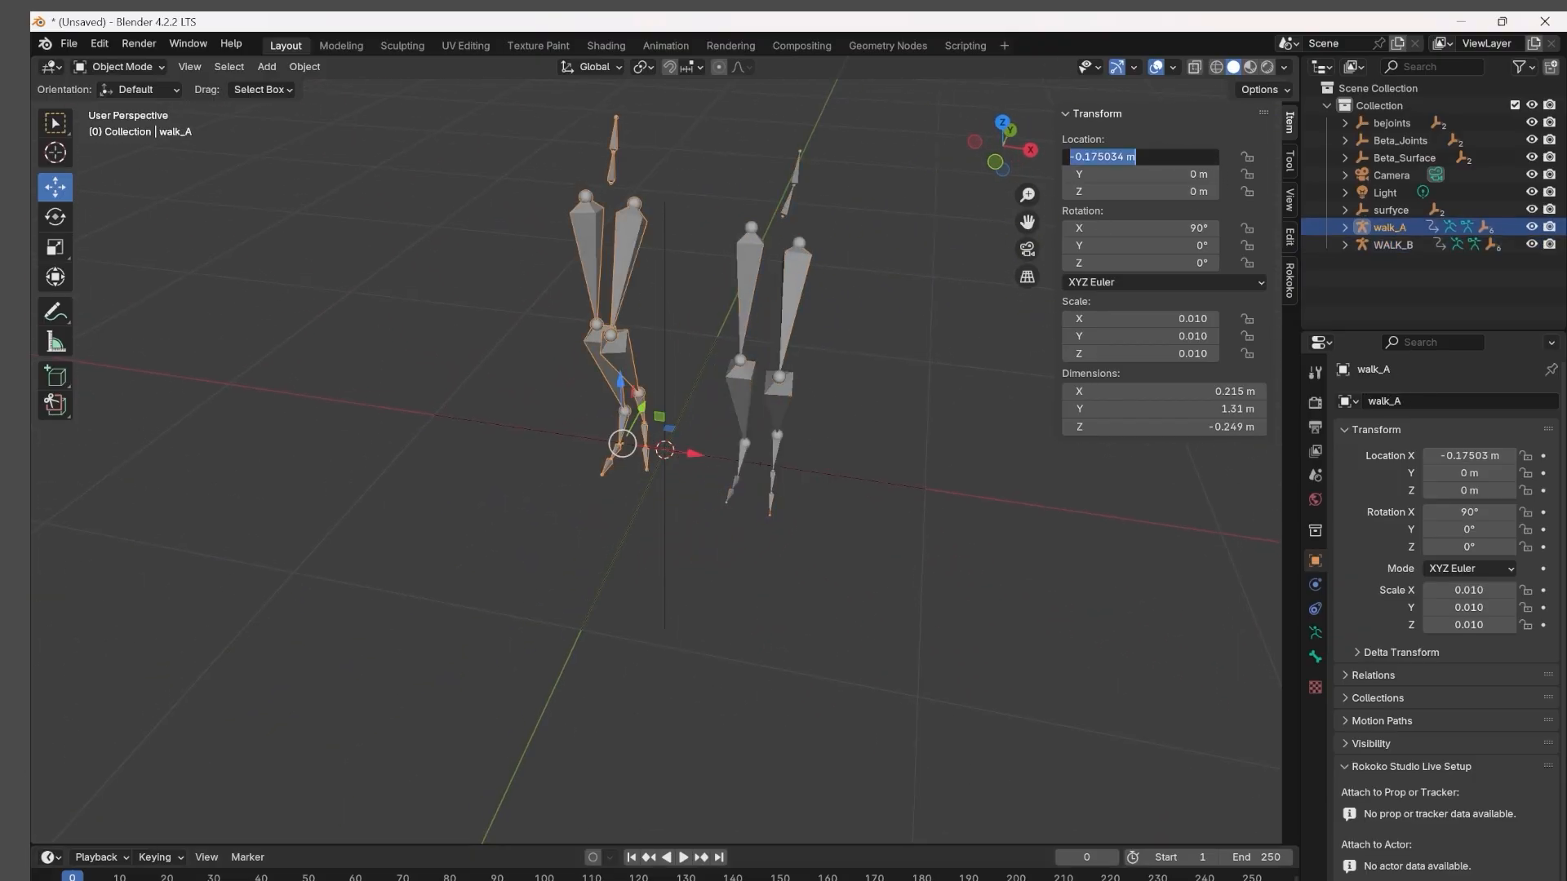
{"action": "type", "text": "0"}
{"action": "key", "text": "Return"}
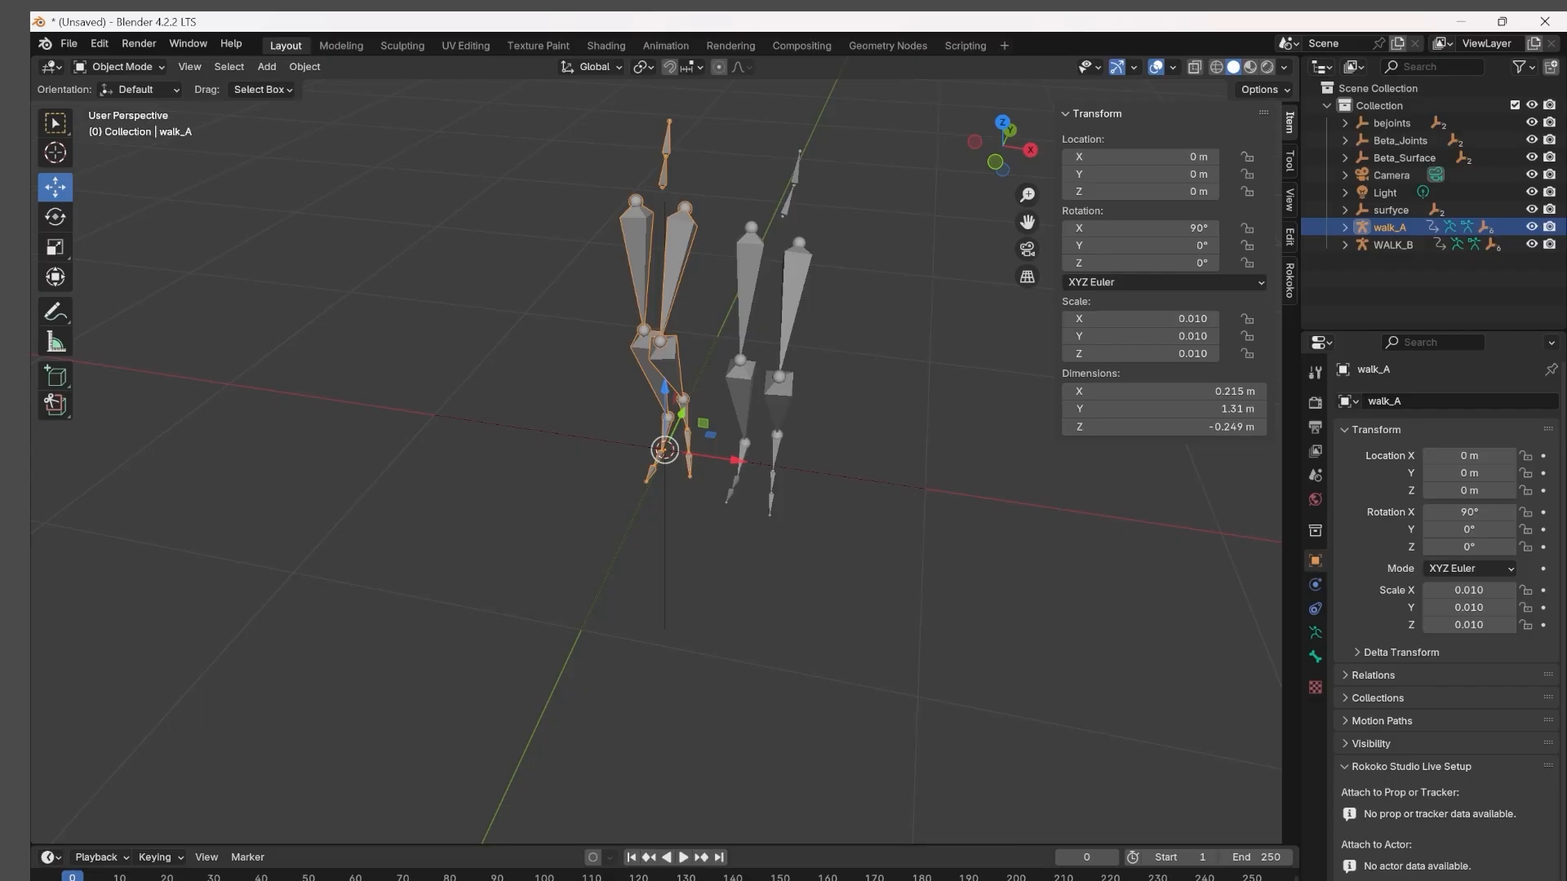
{"action": "left_click", "coordinate": [795, 315]}
{"action": "double_click", "coordinate": [1172, 157]}
{"action": "type", "text": "0"}
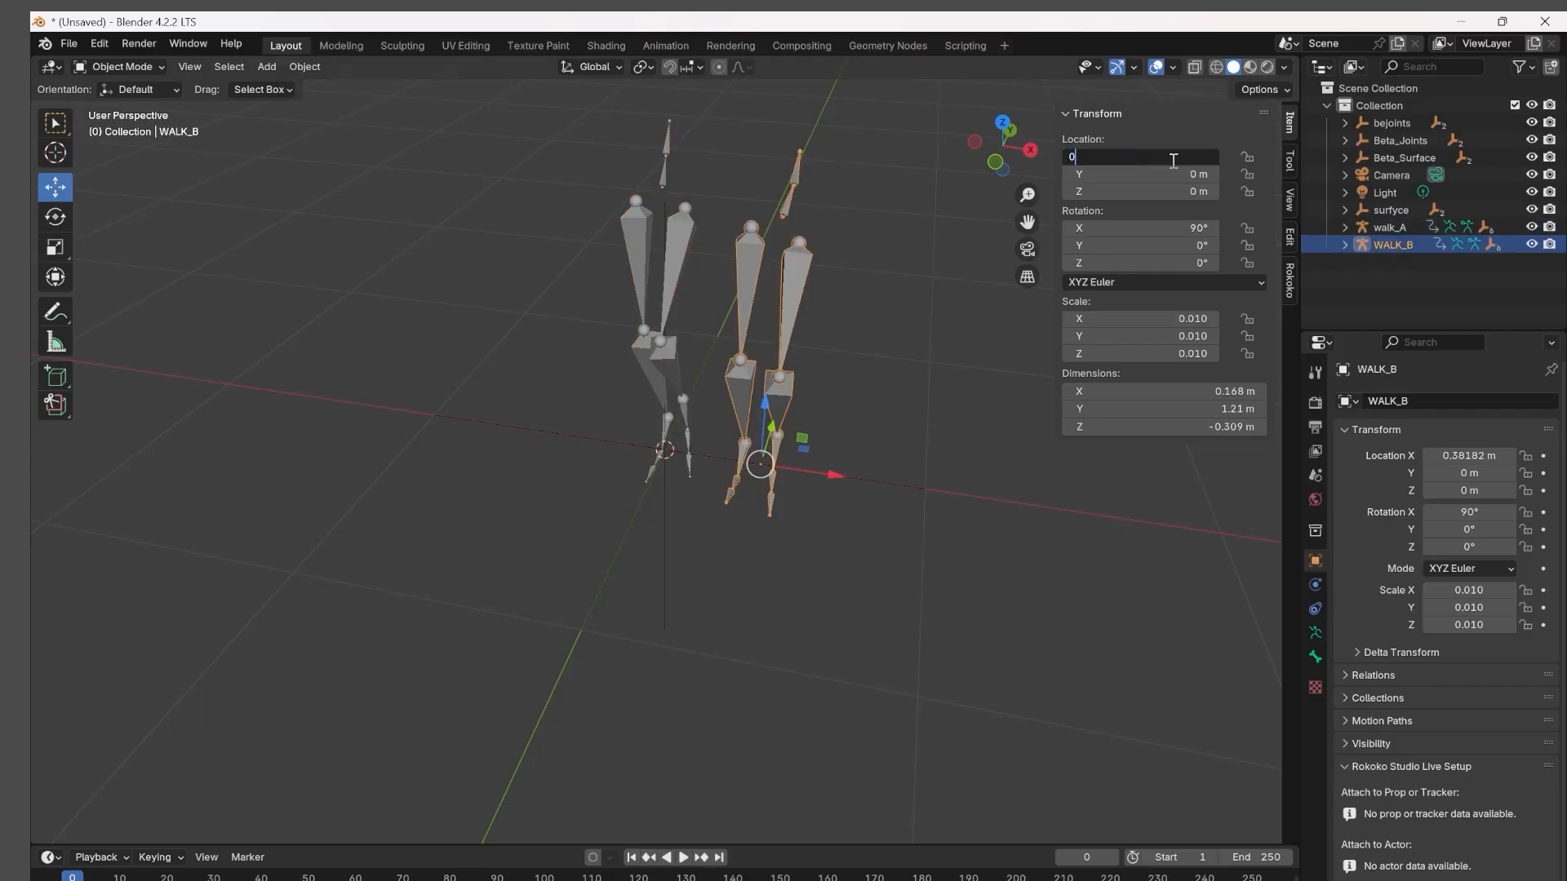
{"action": "key", "text": "Return"}
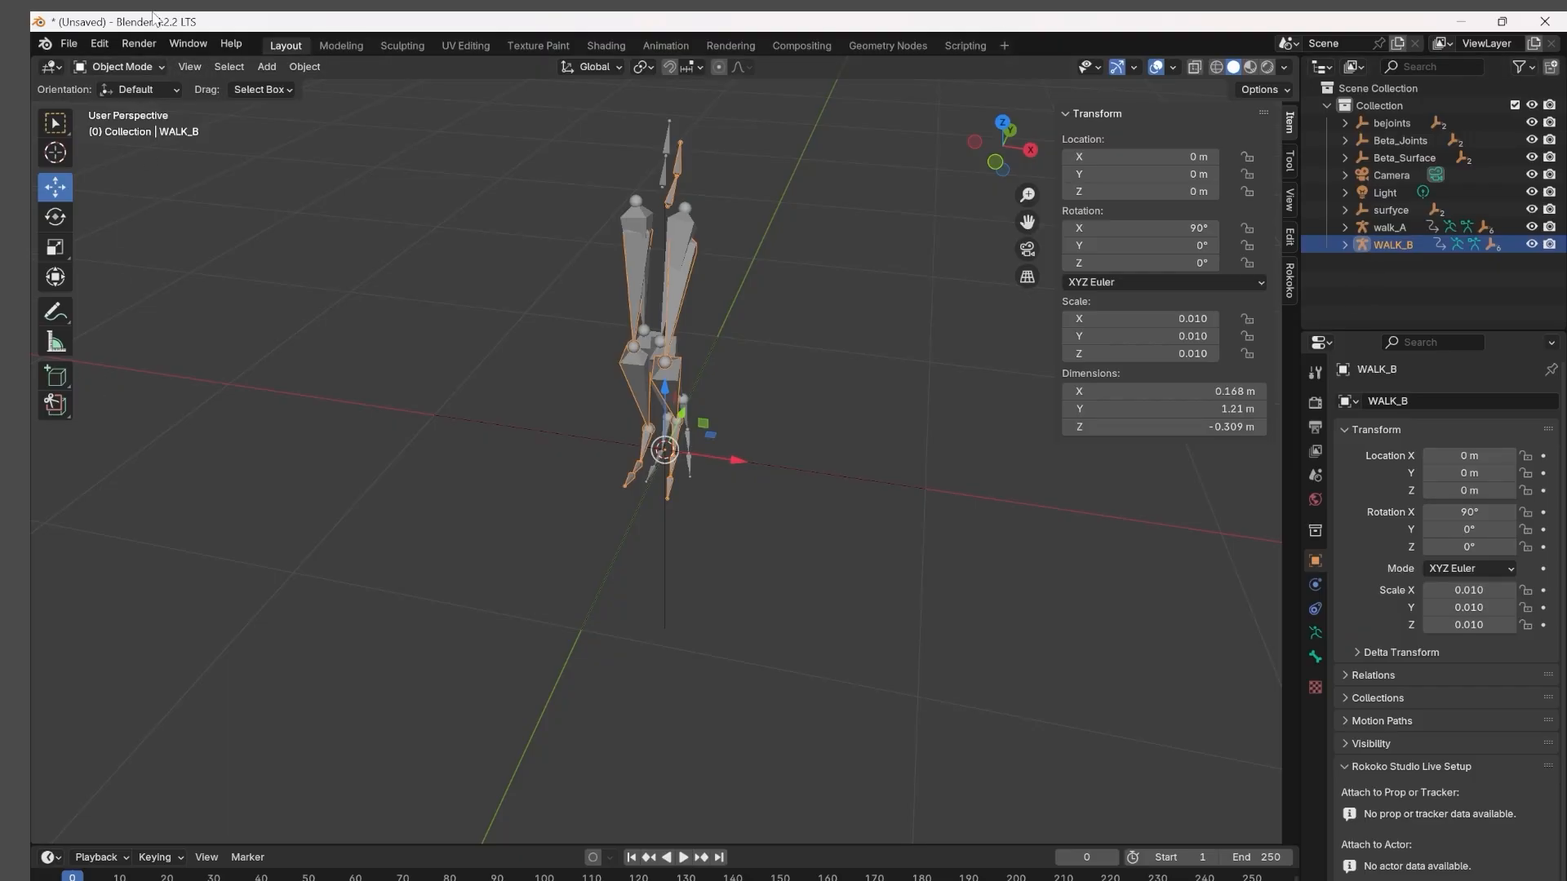
Review the installed add-ons in the Preferences, including Rokoko Studio Live for Blender, and close the window.
{"action": "left_click", "coordinate": [109, 42]}
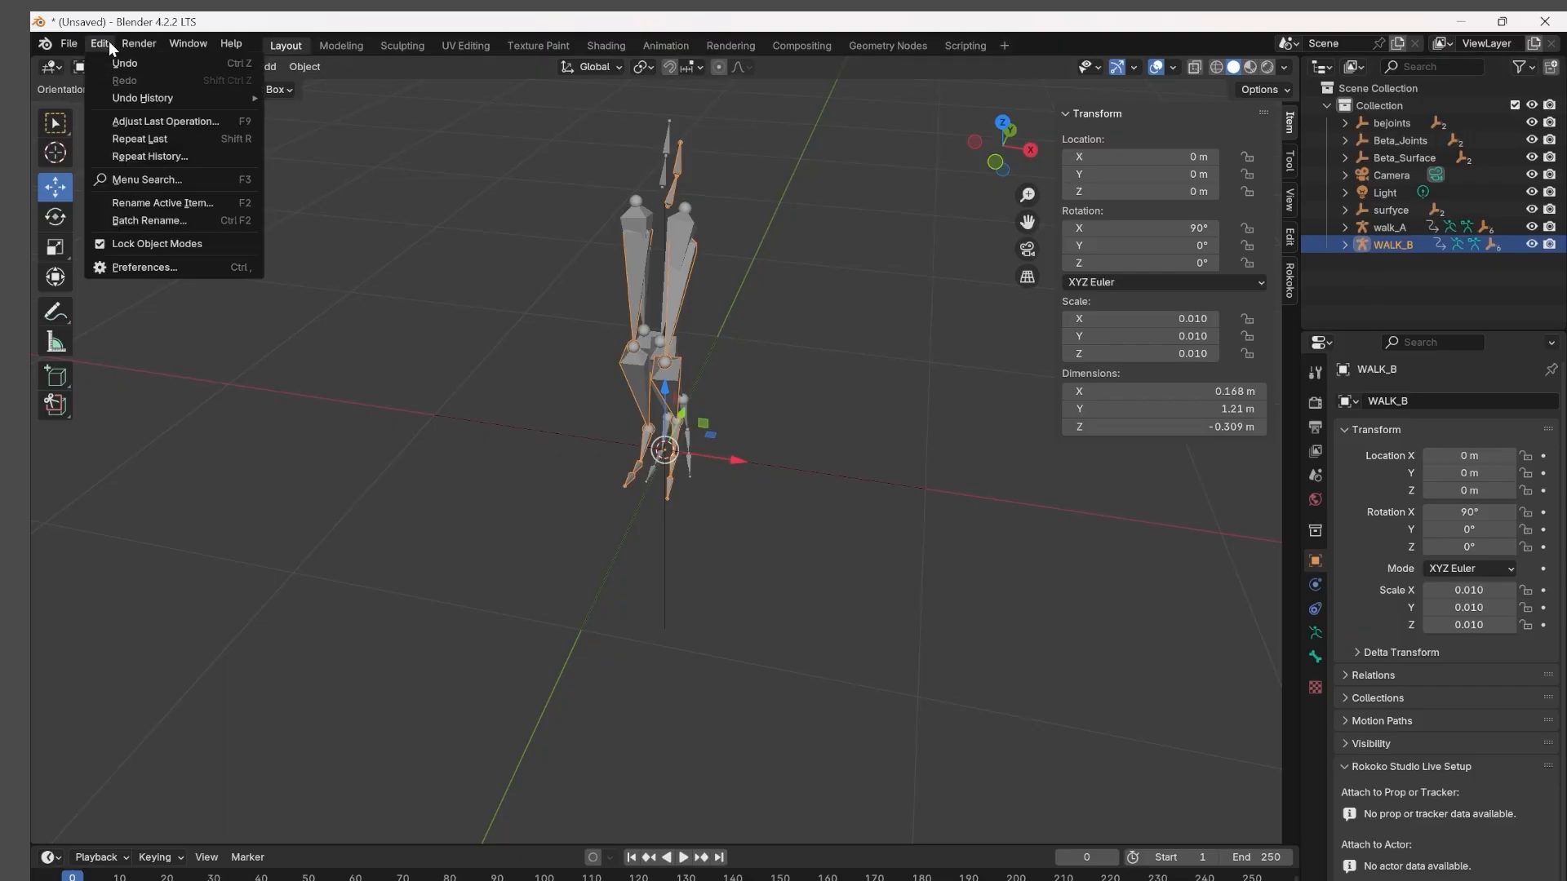
{"action": "left_click", "coordinate": [130, 272]}
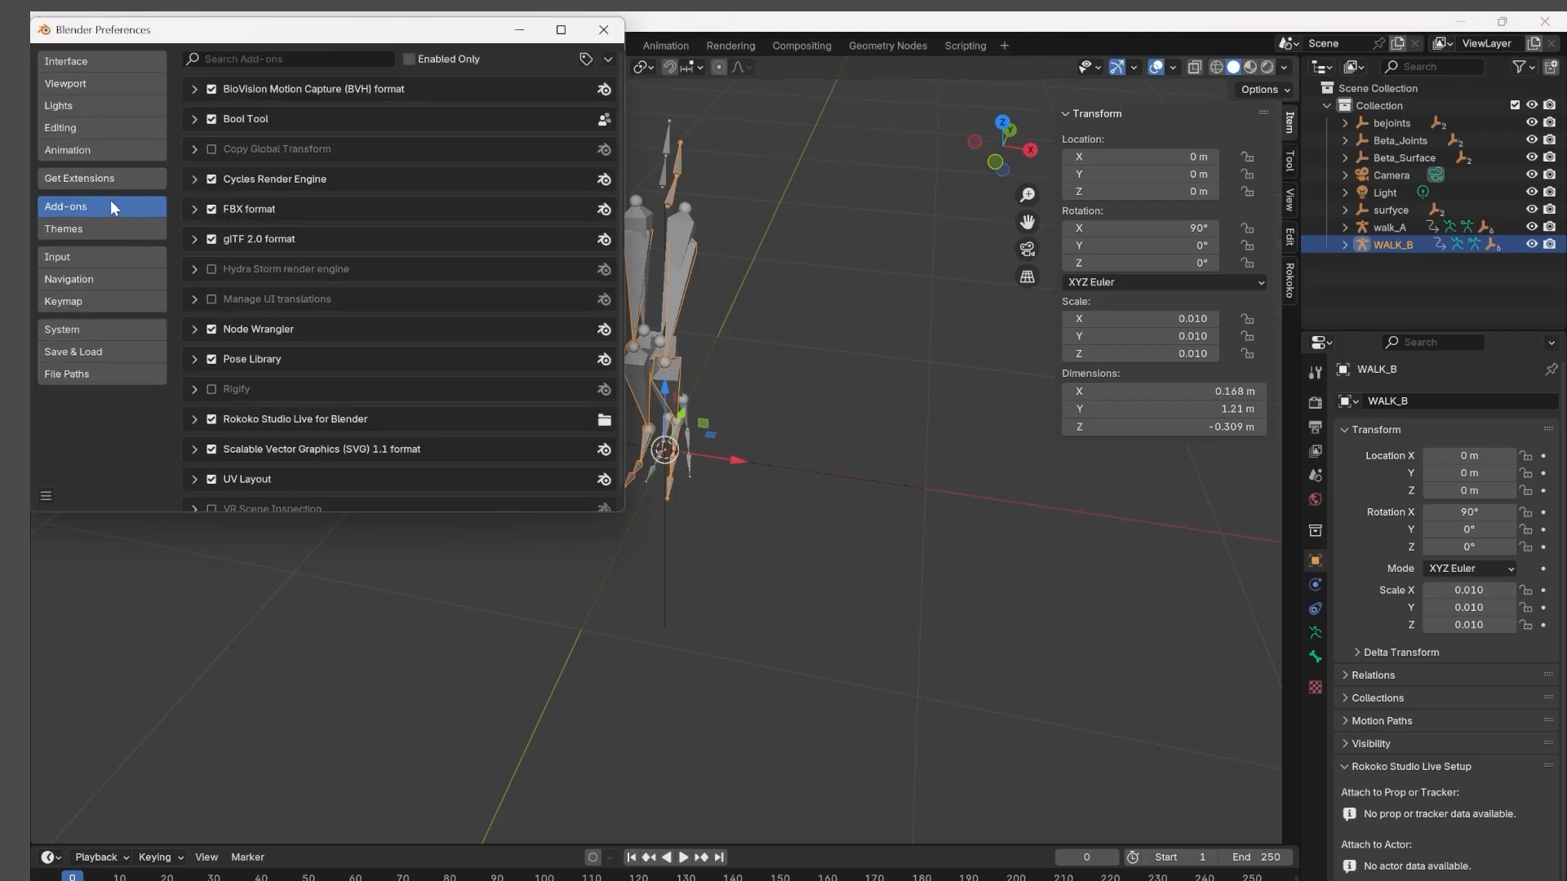
{"action": "scroll", "coordinate": [340, 316], "scroll_direction": "down", "scroll_amount": 1}
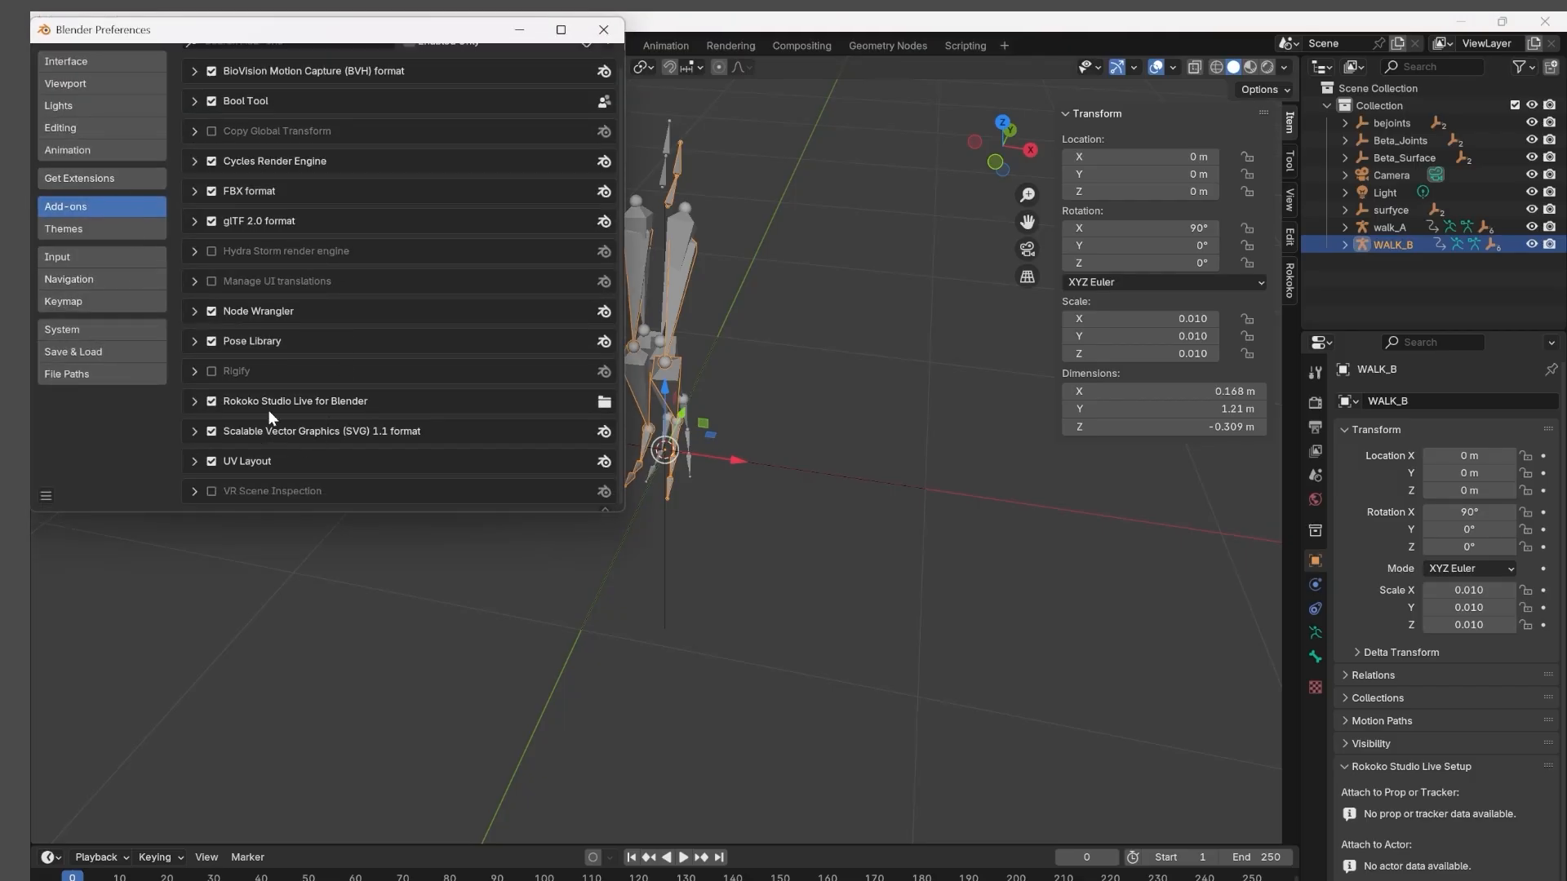
{"action": "scroll", "coordinate": [266, 219], "scroll_direction": "up", "scroll_amount": 1}
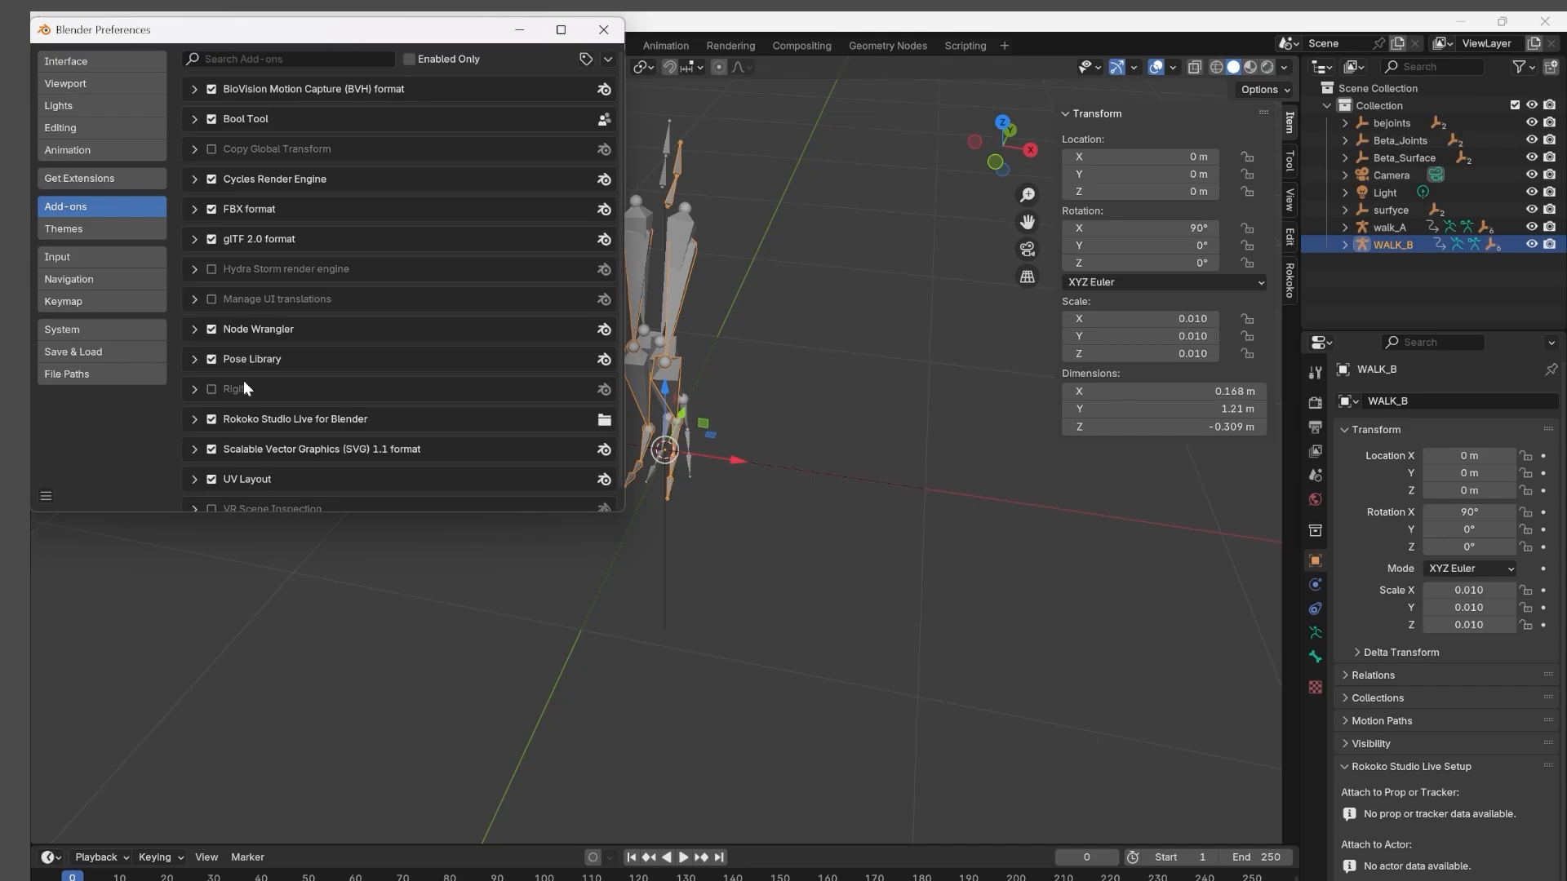
{"action": "scroll", "coordinate": [248, 416], "scroll_direction": "down", "scroll_amount": 1}
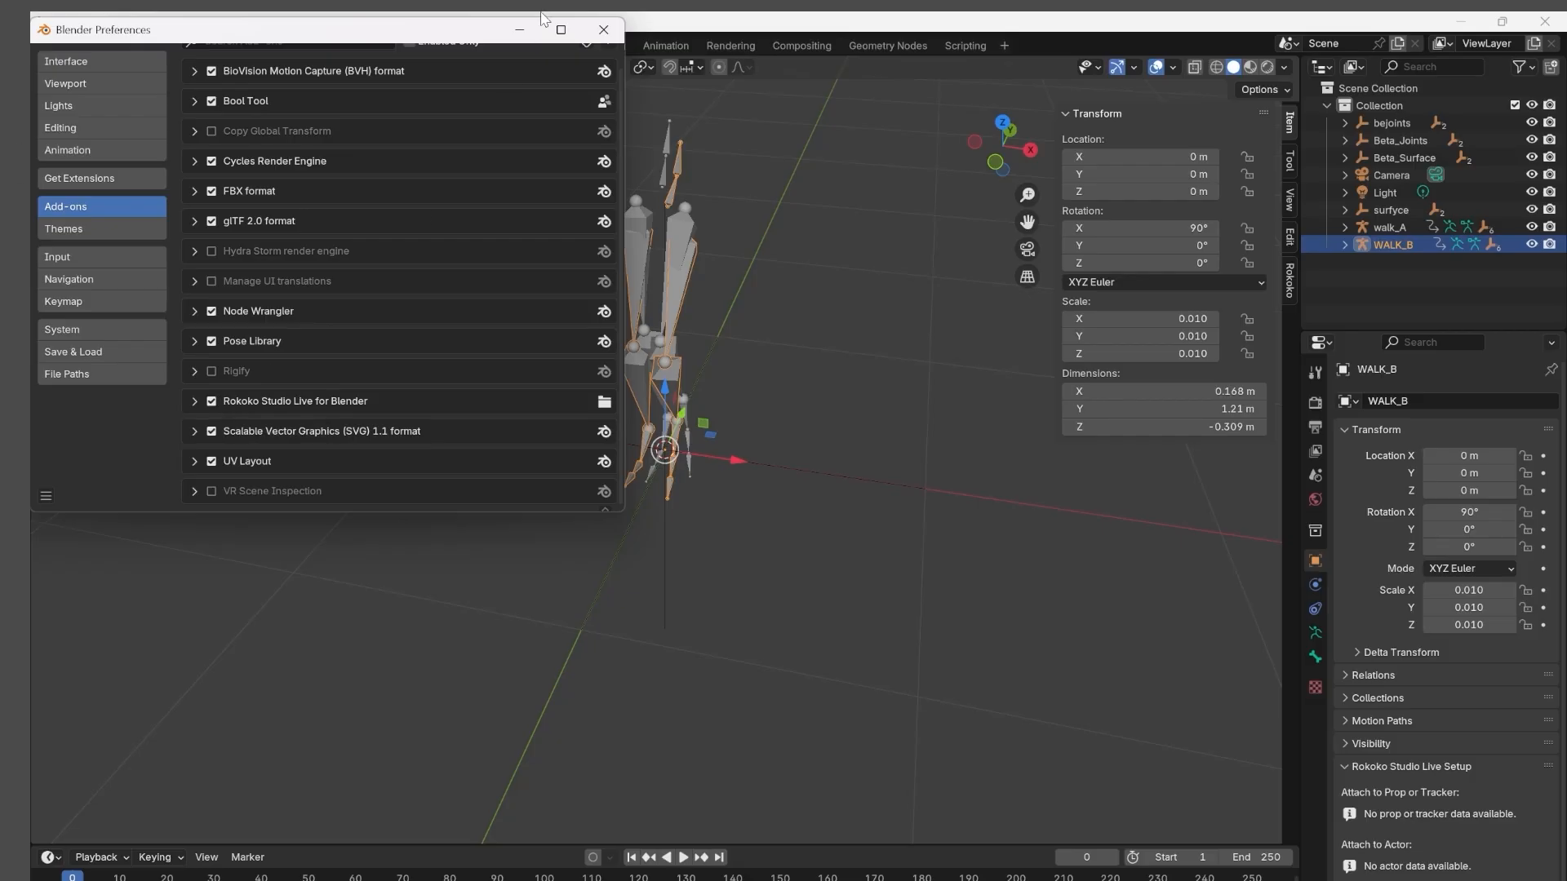
{"action": "left_click", "coordinate": [603, 29]}
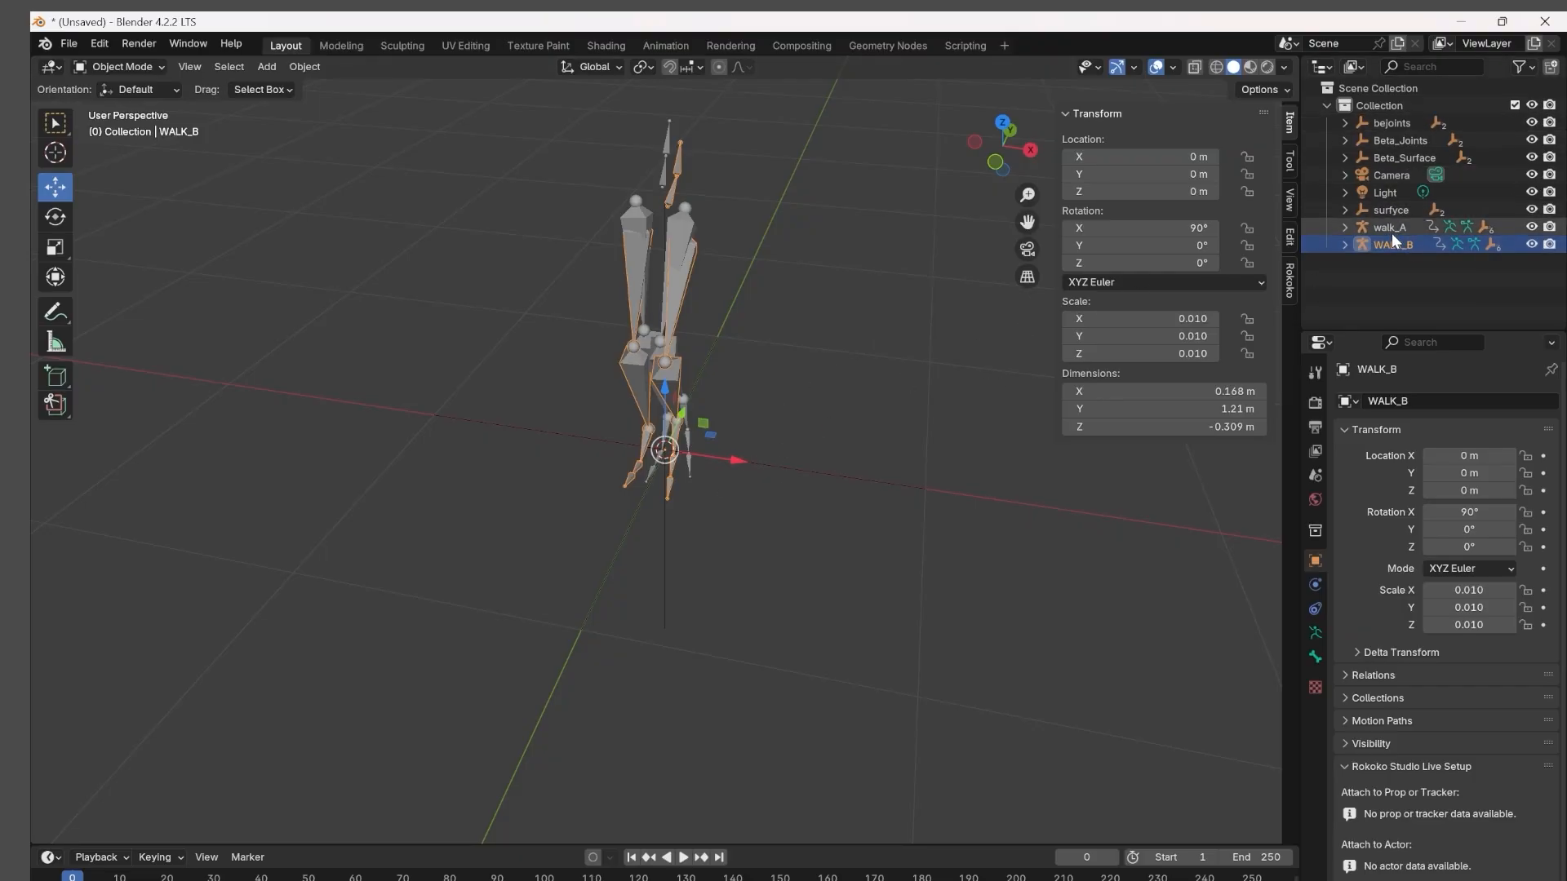
Move WALK_B aside along X to view it beside walk_A, and return its X location to 0 m.
{"action": "left_click_drag", "start_coordinate": [746, 472], "coordinate": [830, 479]}
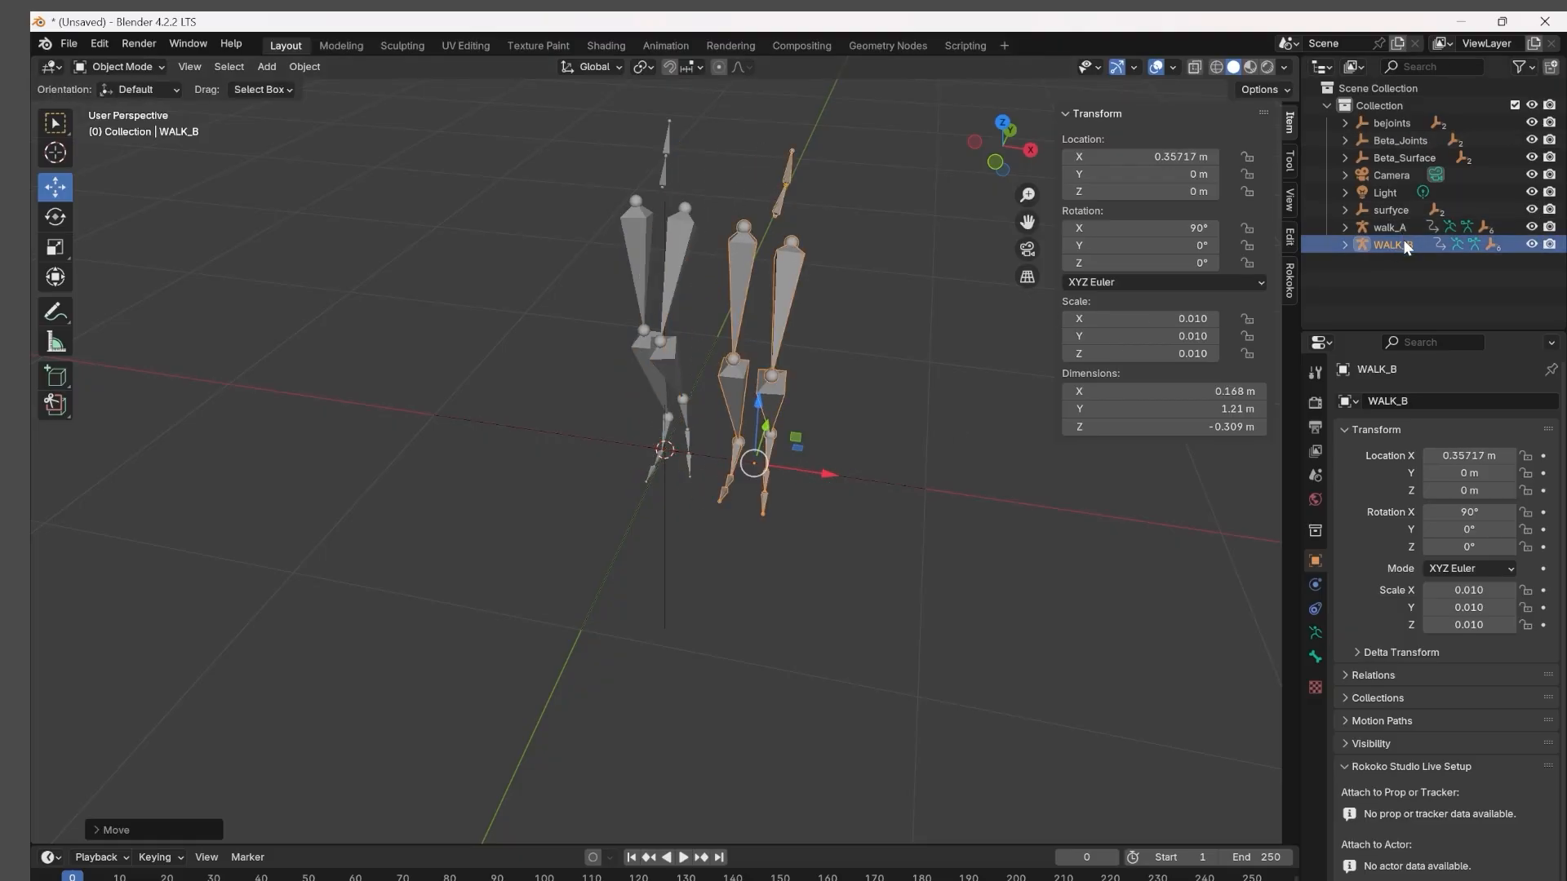
{"action": "left_click", "coordinate": [1397, 228]}
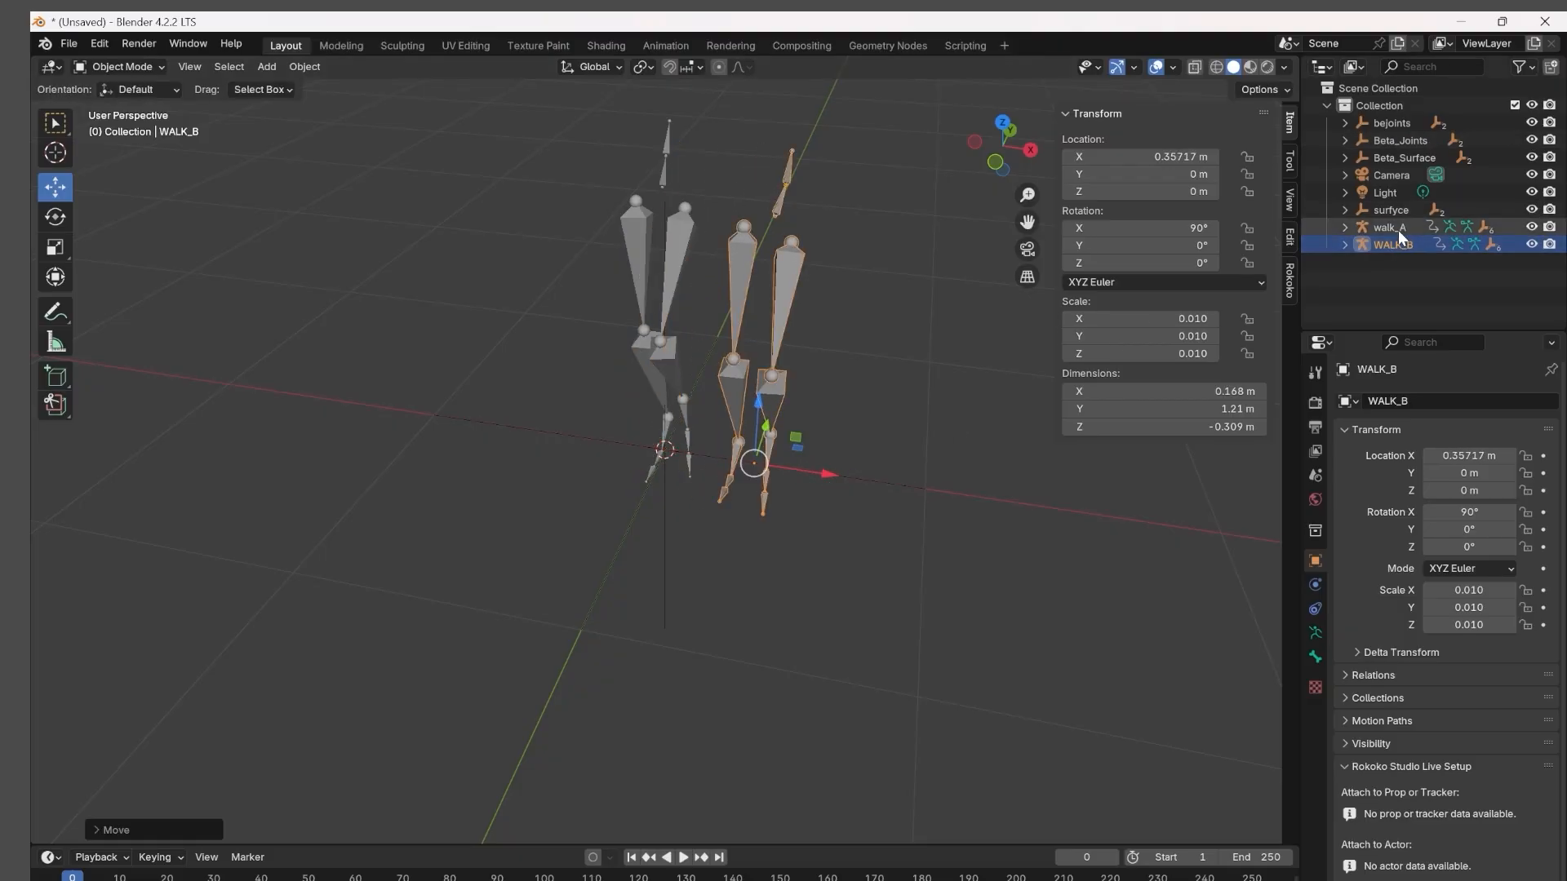
{"action": "left_click", "coordinate": [774, 353]}
{"action": "left_click_drag", "start_coordinate": [833, 473], "coordinate": [735, 439]}
{"action": "double_click", "coordinate": [1188, 157]}
{"action": "type", "text": "0"}
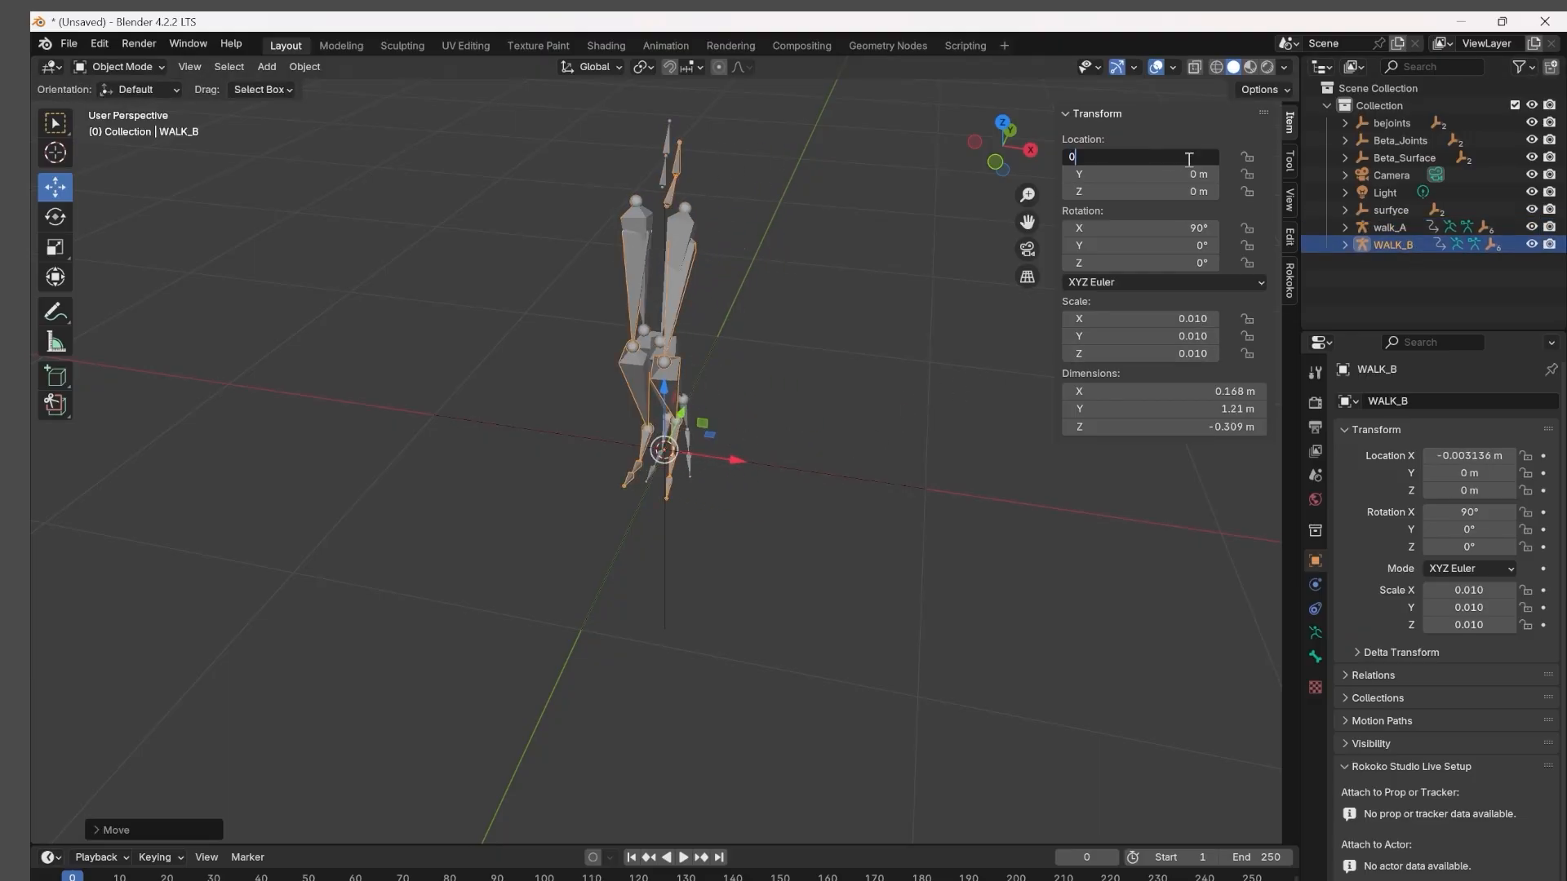
{"action": "key", "text": "Return"}
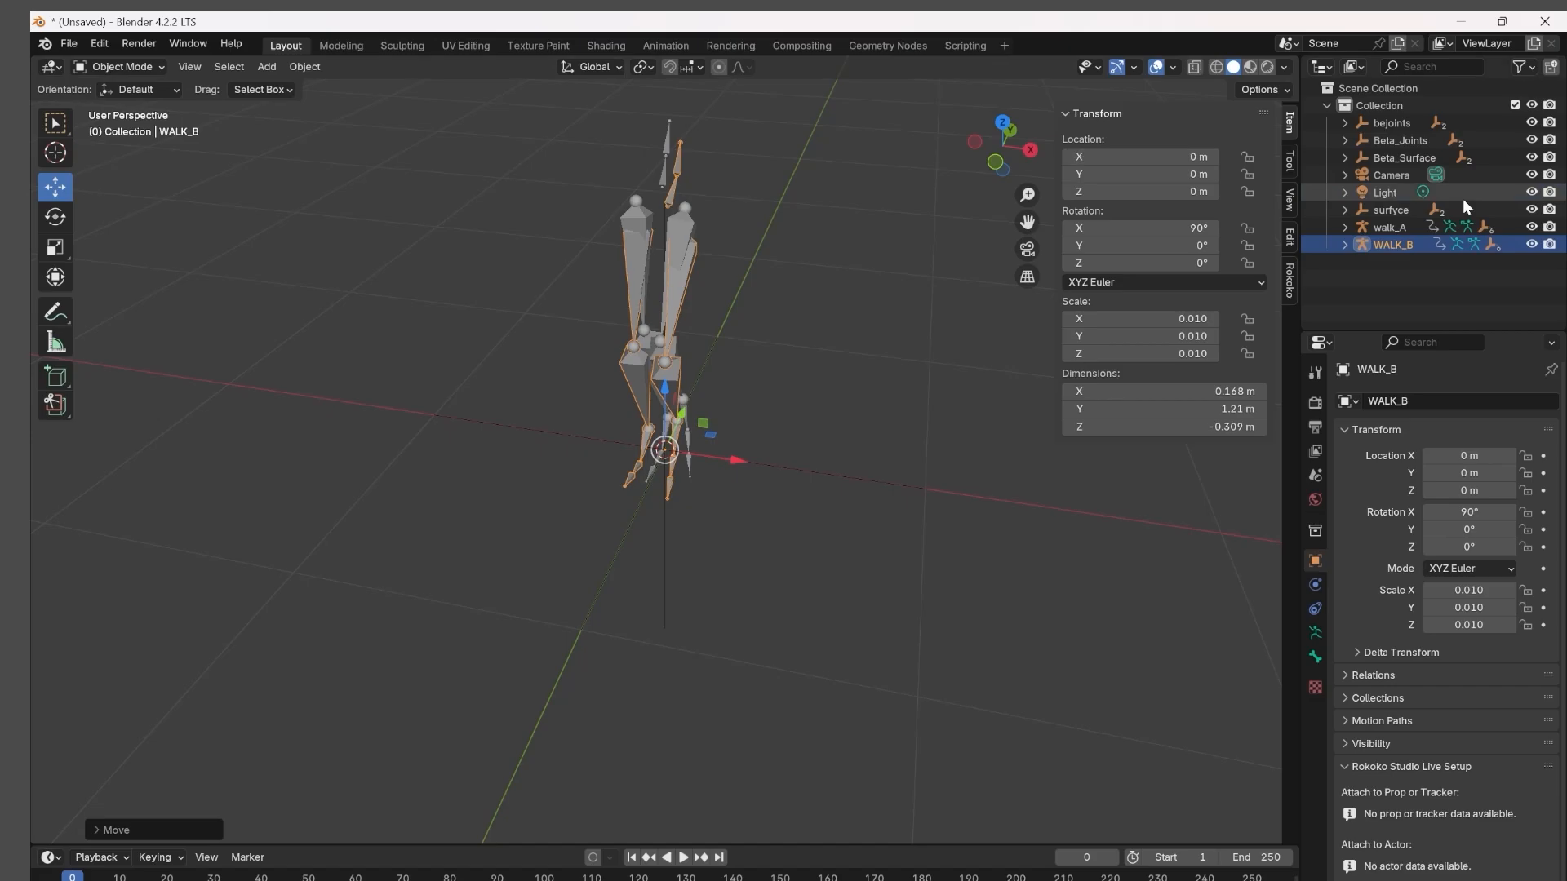
With walk_A selected, expand Rokoko's Retargeting settings and preview both walk animations.
{"action": "left_click", "coordinate": [1389, 228]}
{"action": "left_click", "coordinate": [1290, 280]}
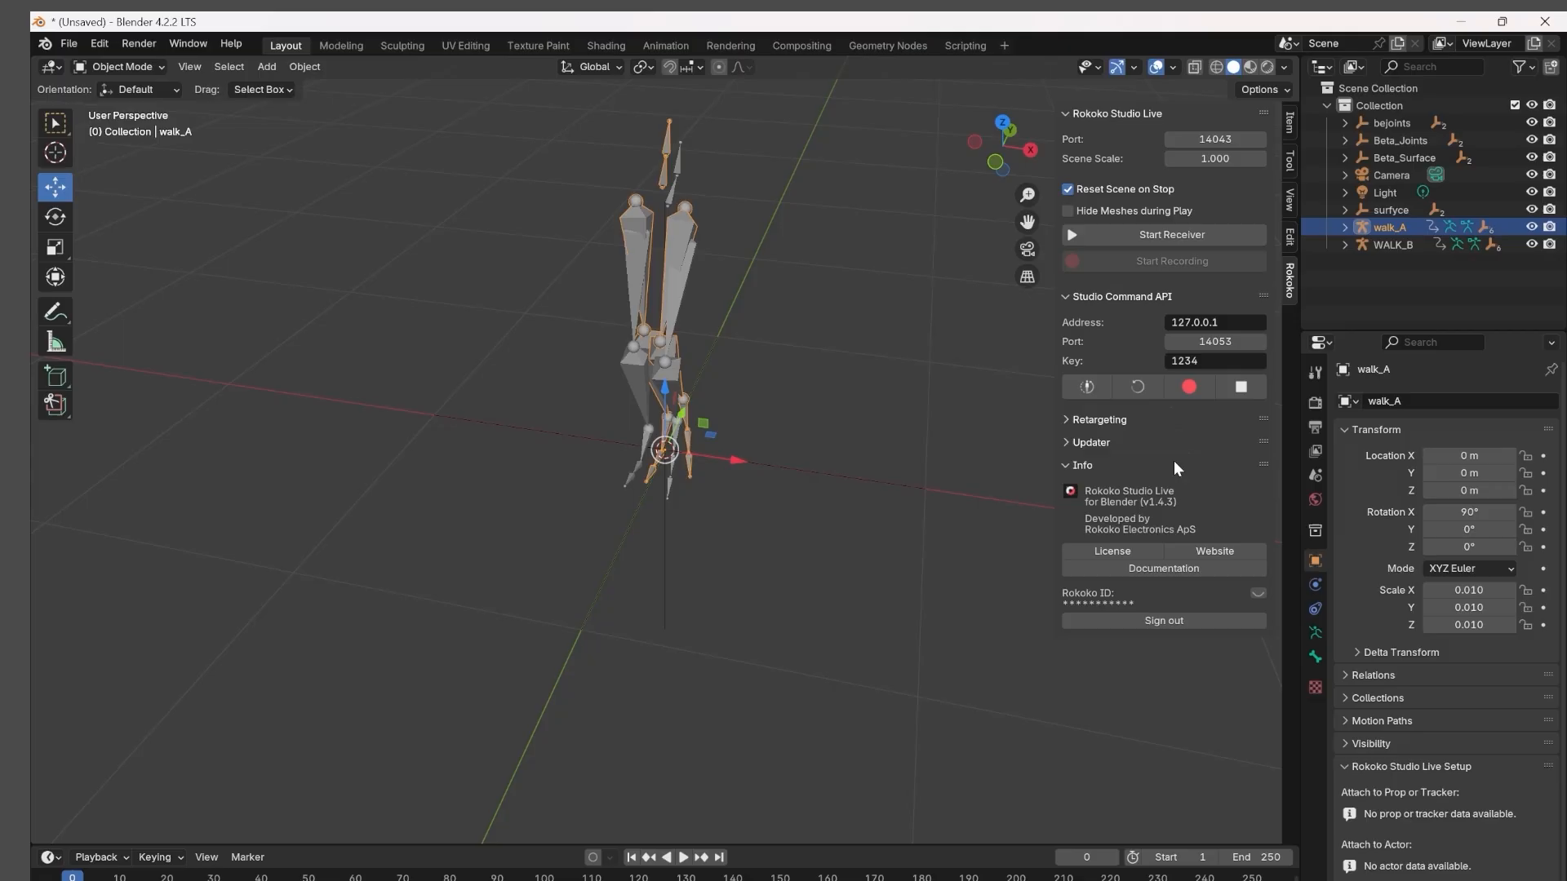
{"action": "left_click", "coordinate": [1069, 418]}
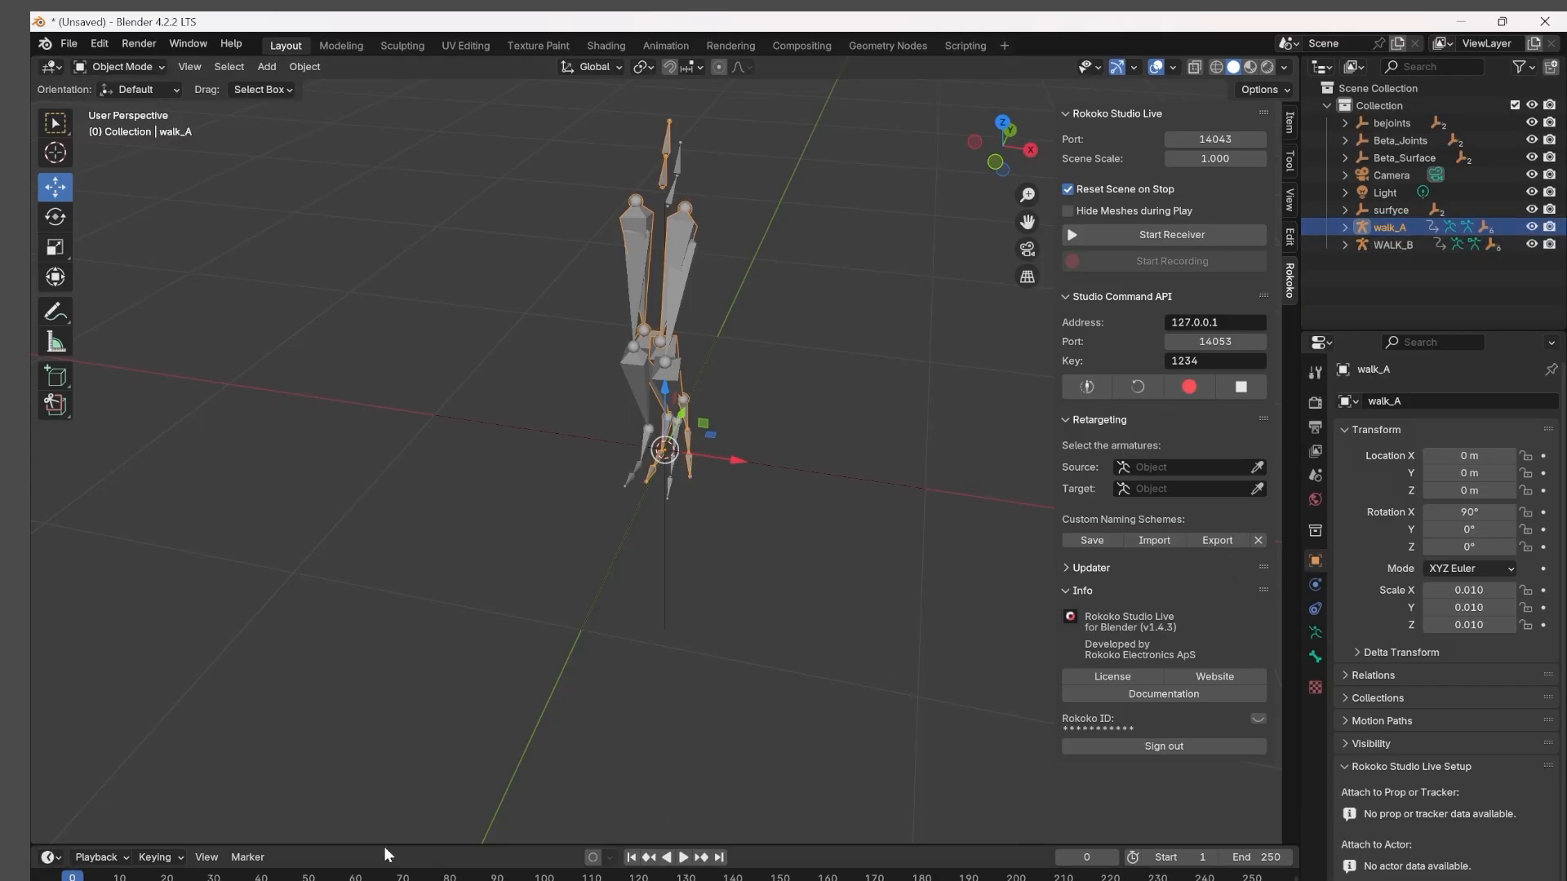
{"action": "left_click", "coordinate": [683, 856]}
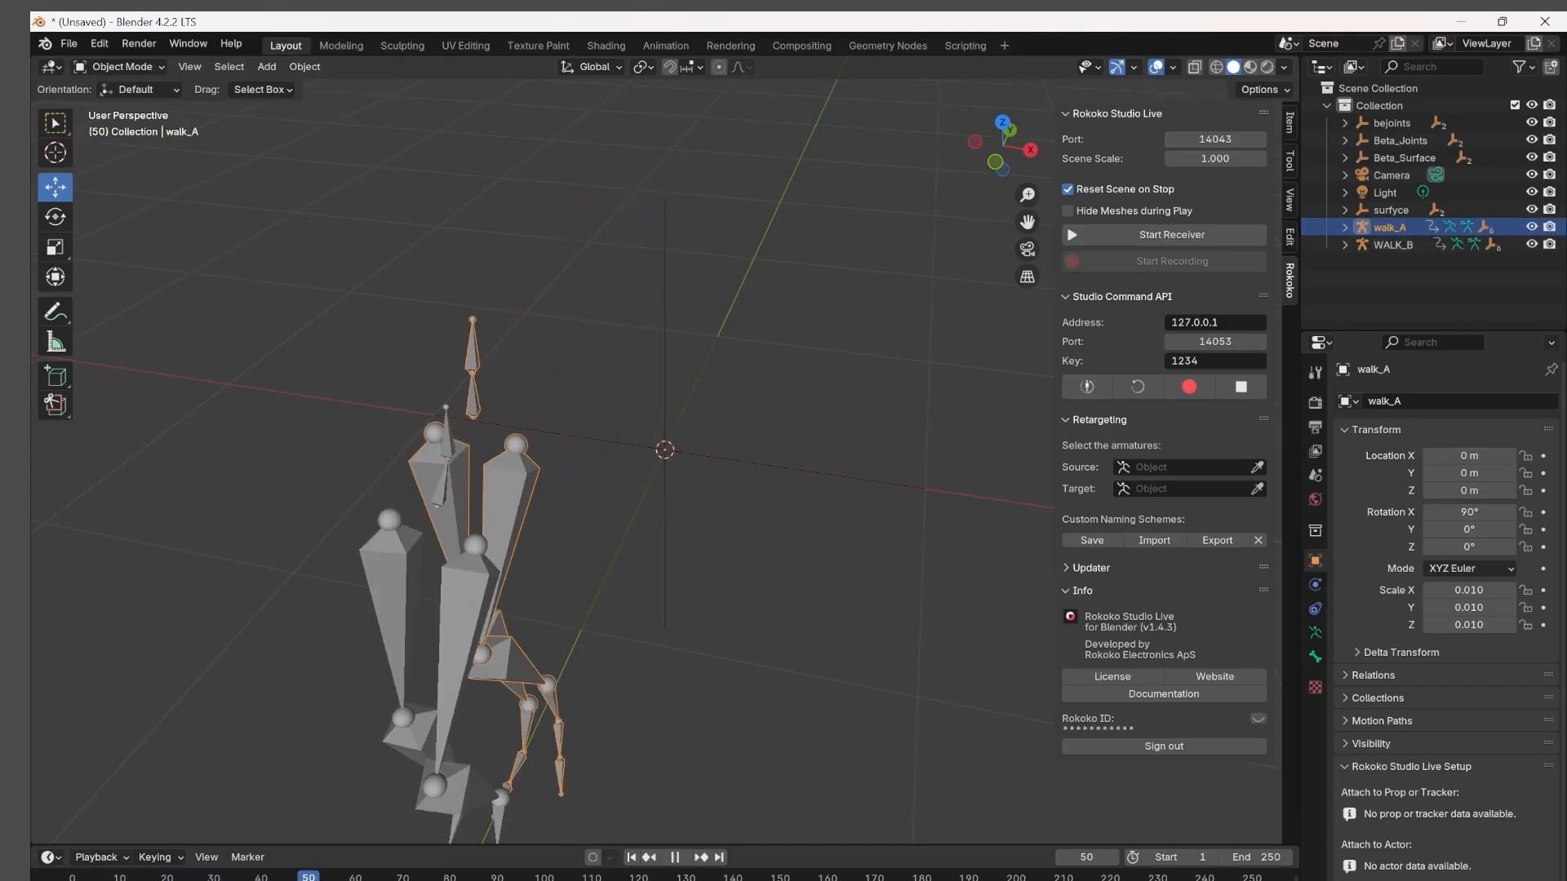
{"action": "key", "text": "Escape"}
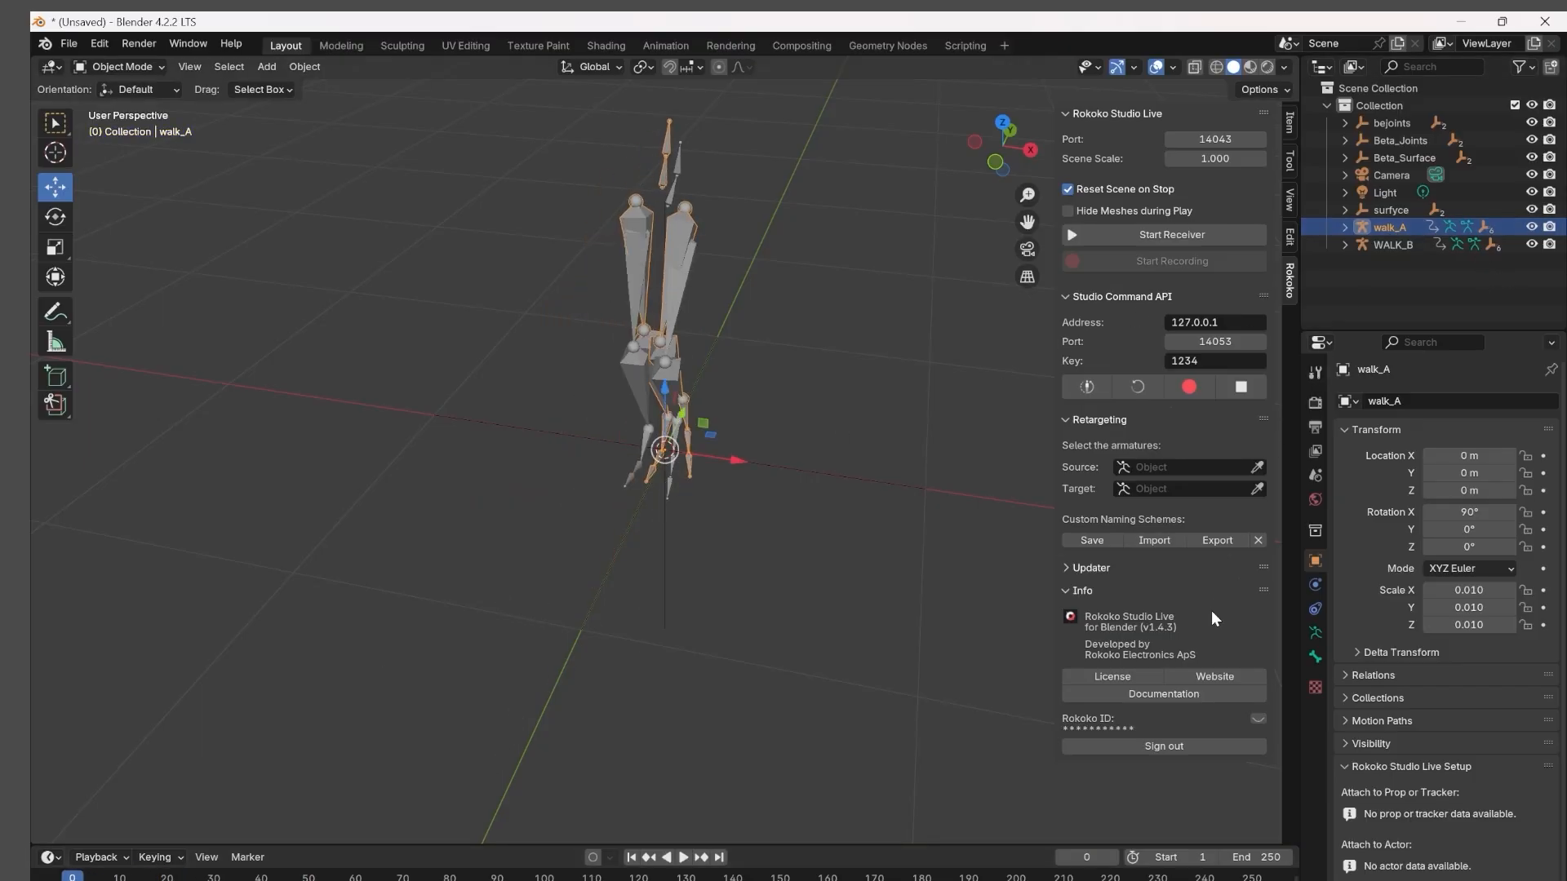
Set walk_A as the retargeting source and WALK_B as the target, and build the bone list.
{"action": "left_click", "coordinate": [1258, 466]}
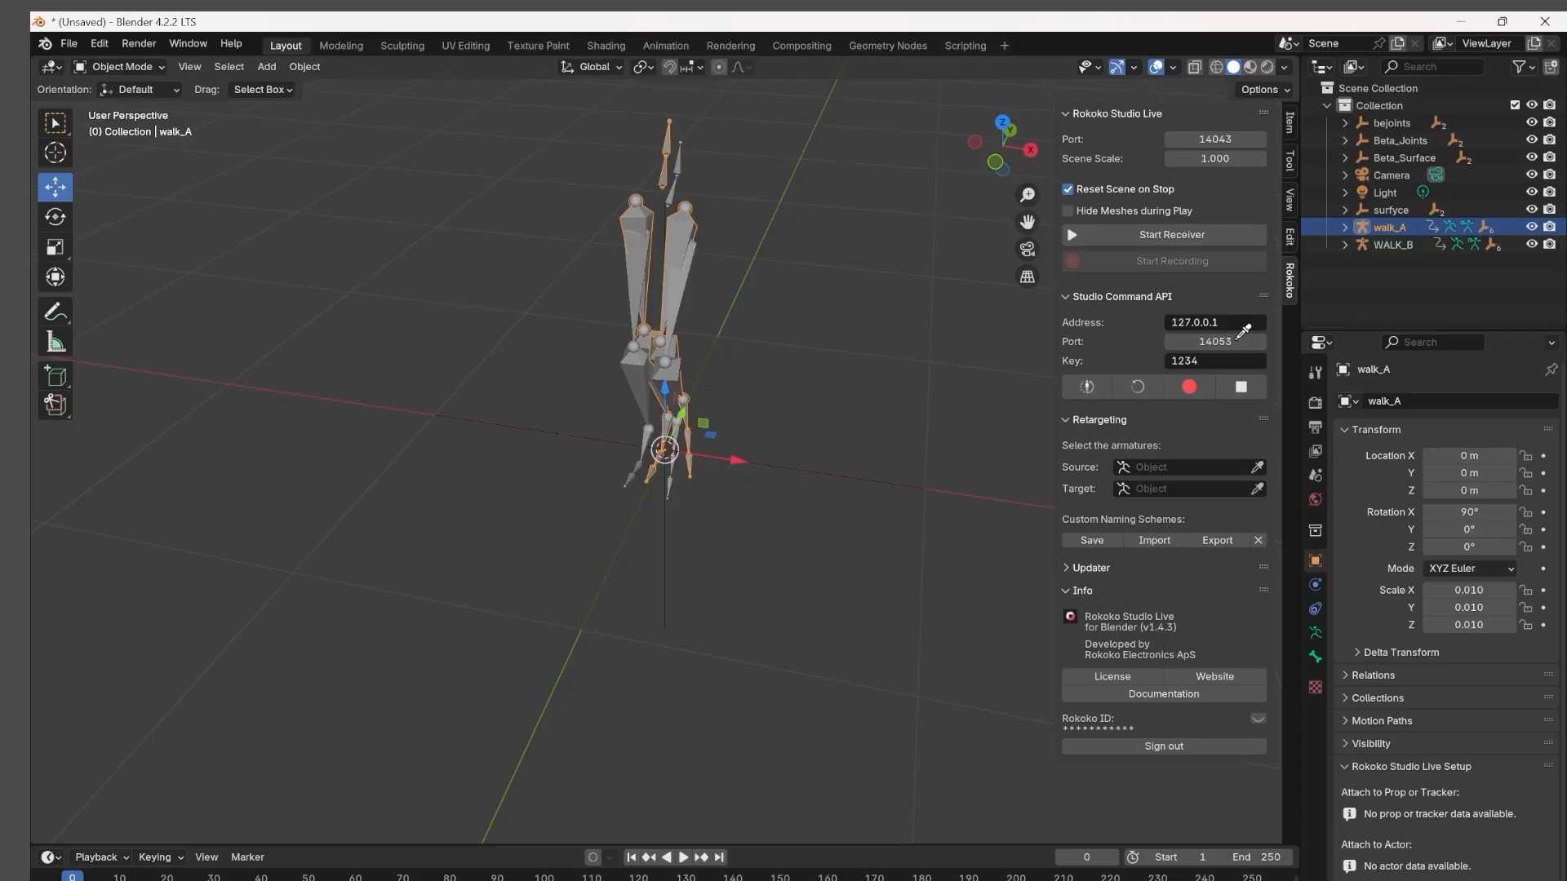
{"action": "left_click", "coordinate": [689, 216]}
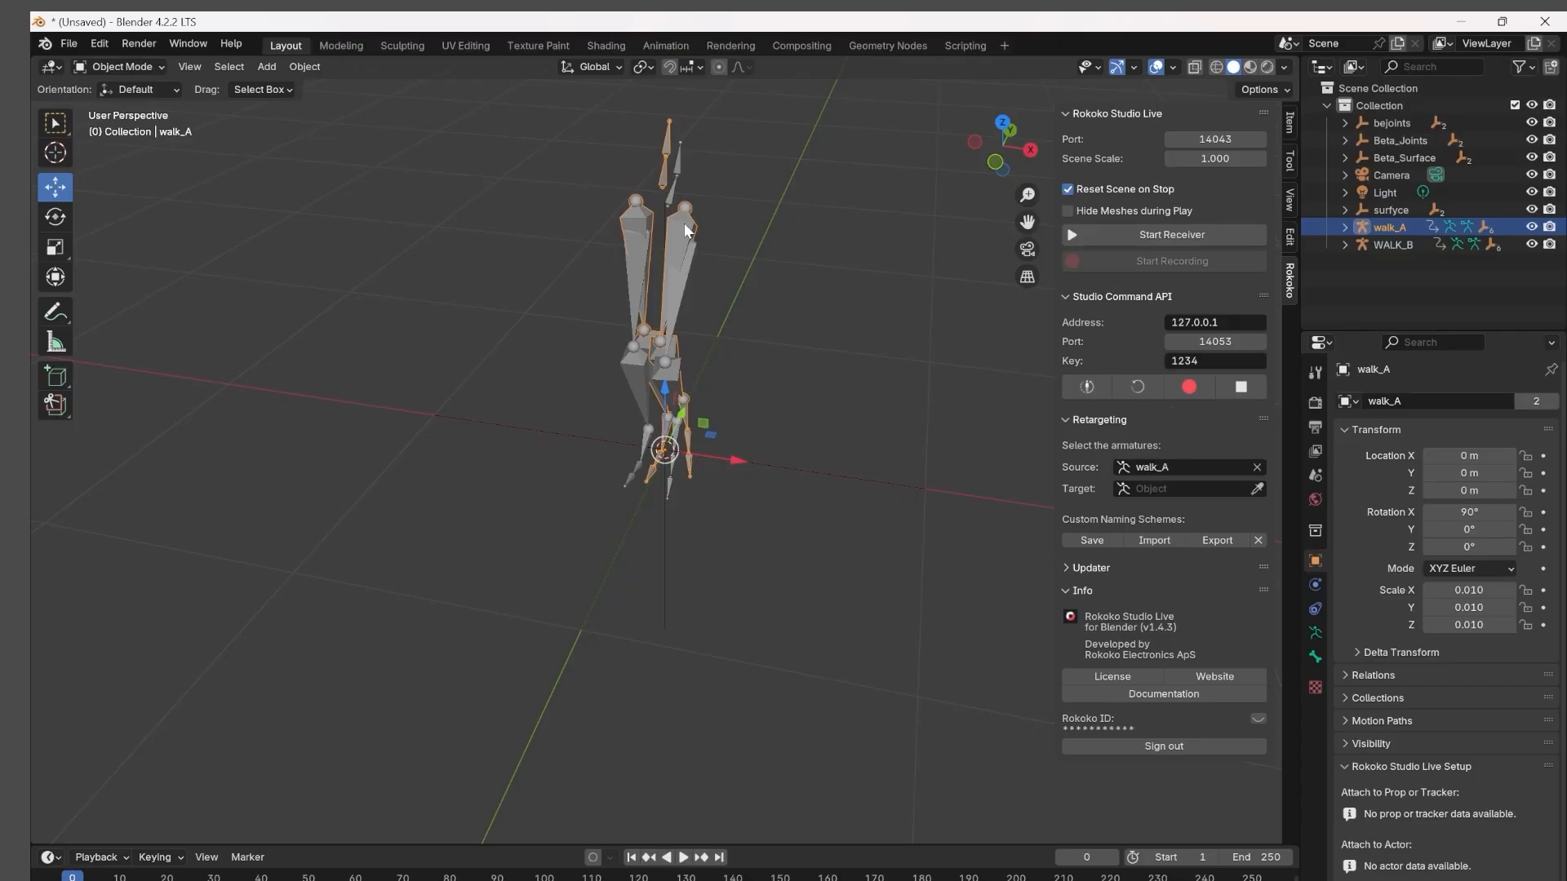
{"action": "left_click", "coordinate": [1256, 488]}
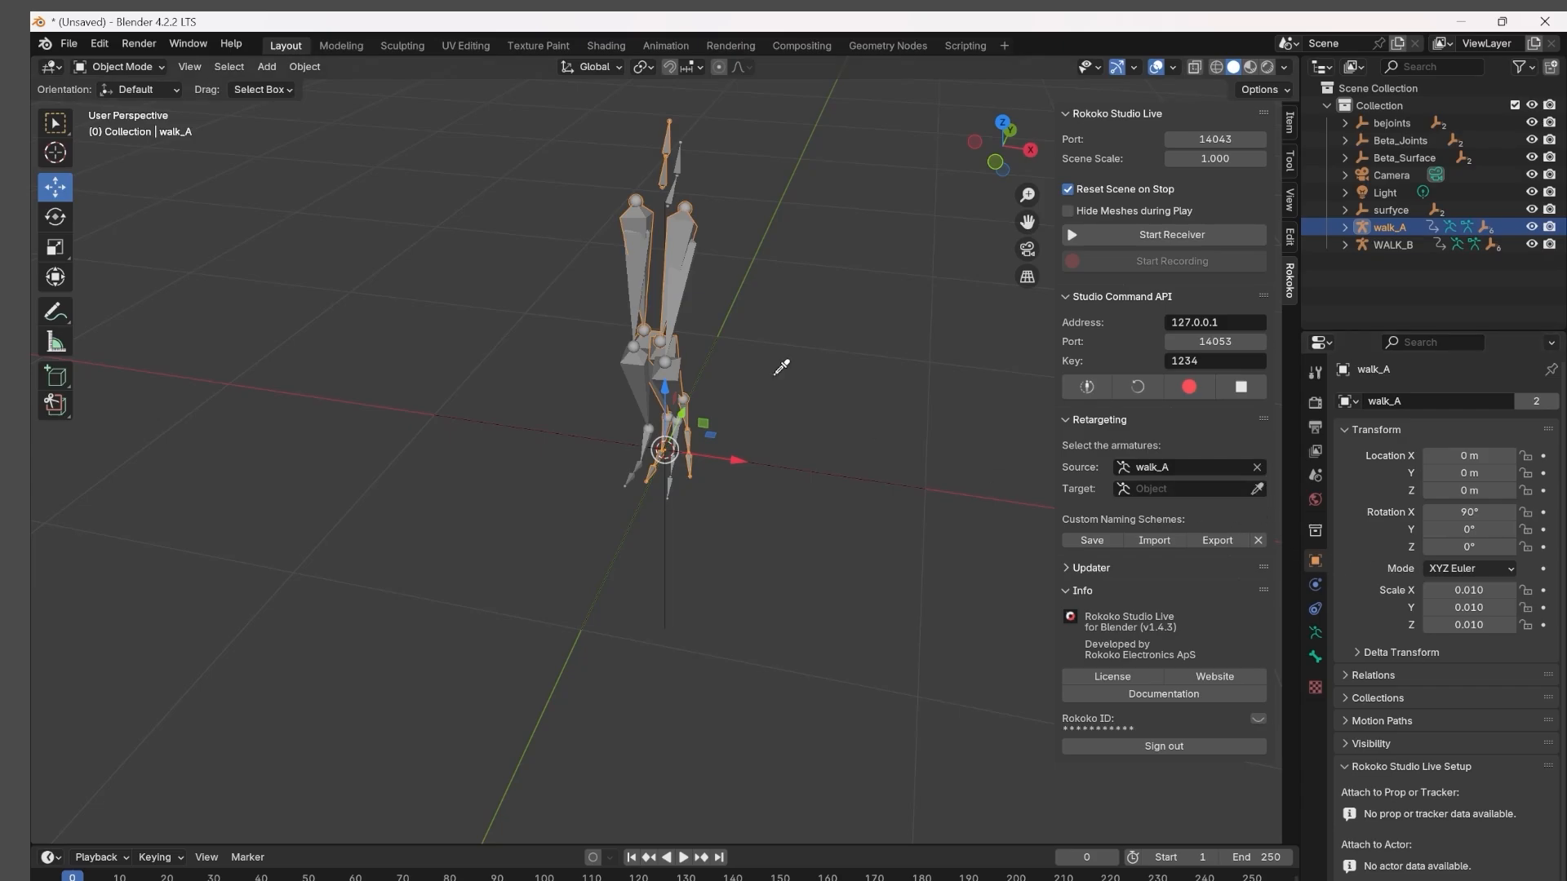
{"action": "left_click", "coordinate": [688, 287]}
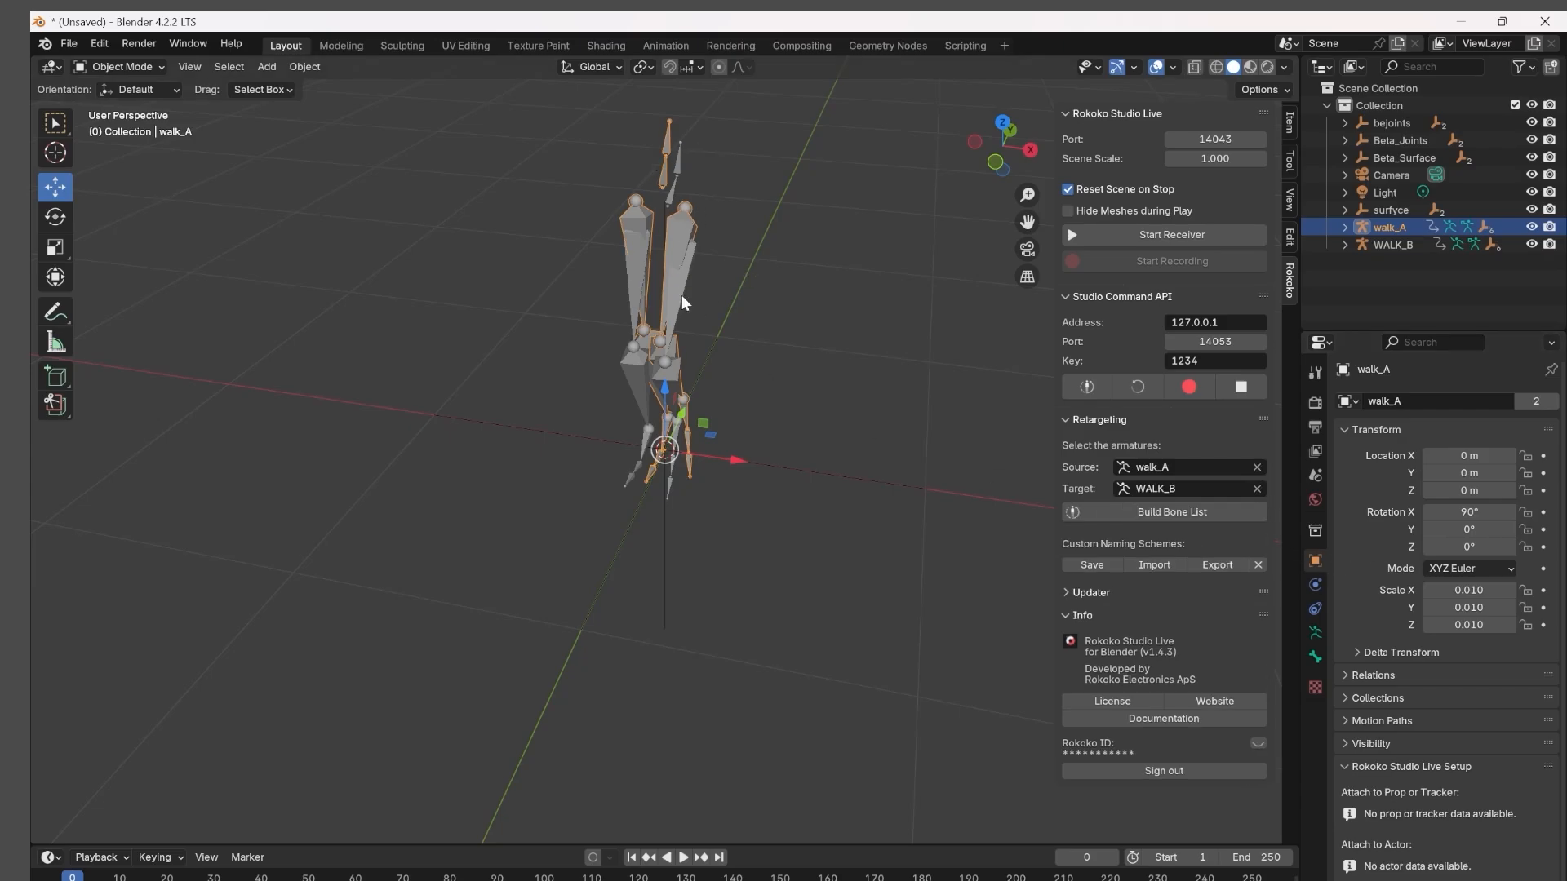
{"action": "left_click", "coordinate": [1172, 513]}
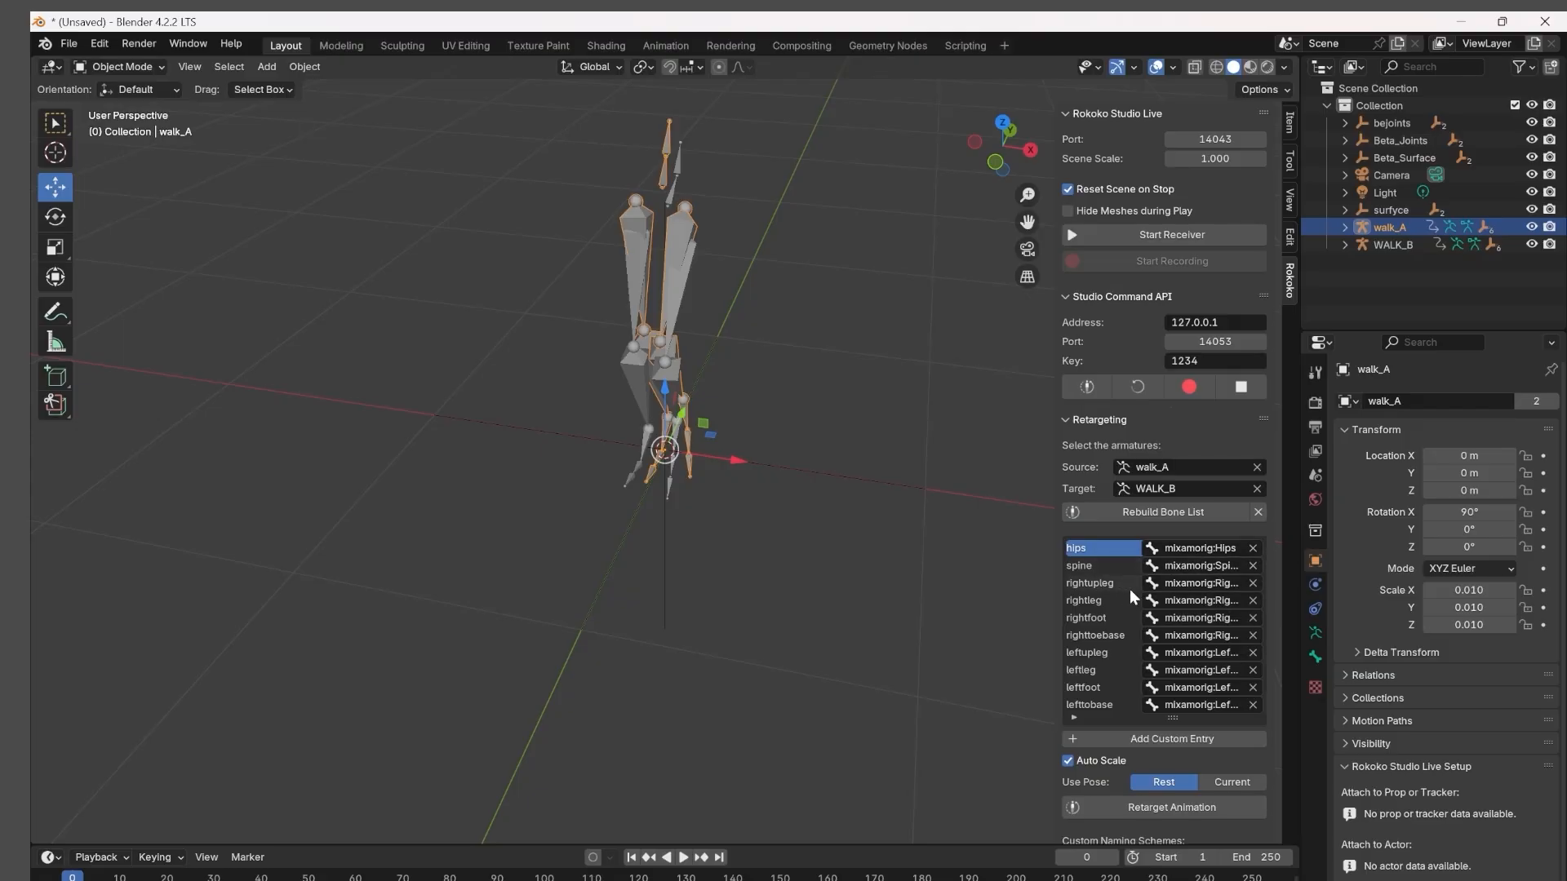
Check the right-leg bone mappings in the retargeting list, from rightupleg through righttoebase.
{"action": "left_click", "coordinate": [1198, 583]}
{"action": "left_click", "coordinate": [1099, 597]}
{"action": "left_click", "coordinate": [1193, 600]}
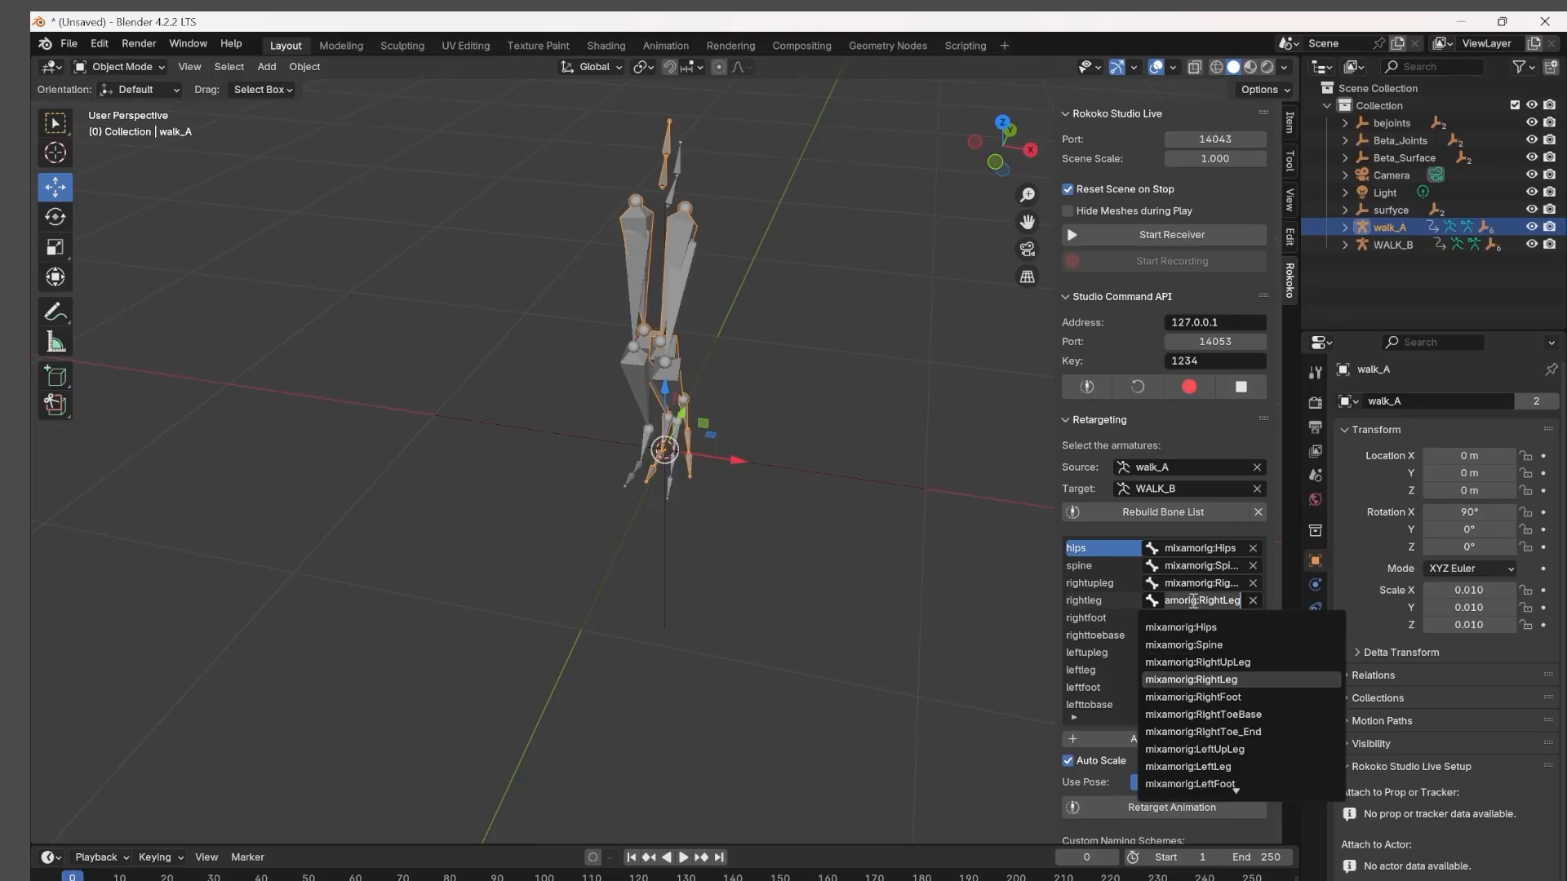
{"action": "left_click", "coordinate": [1094, 619]}
{"action": "left_click", "coordinate": [1196, 617]}
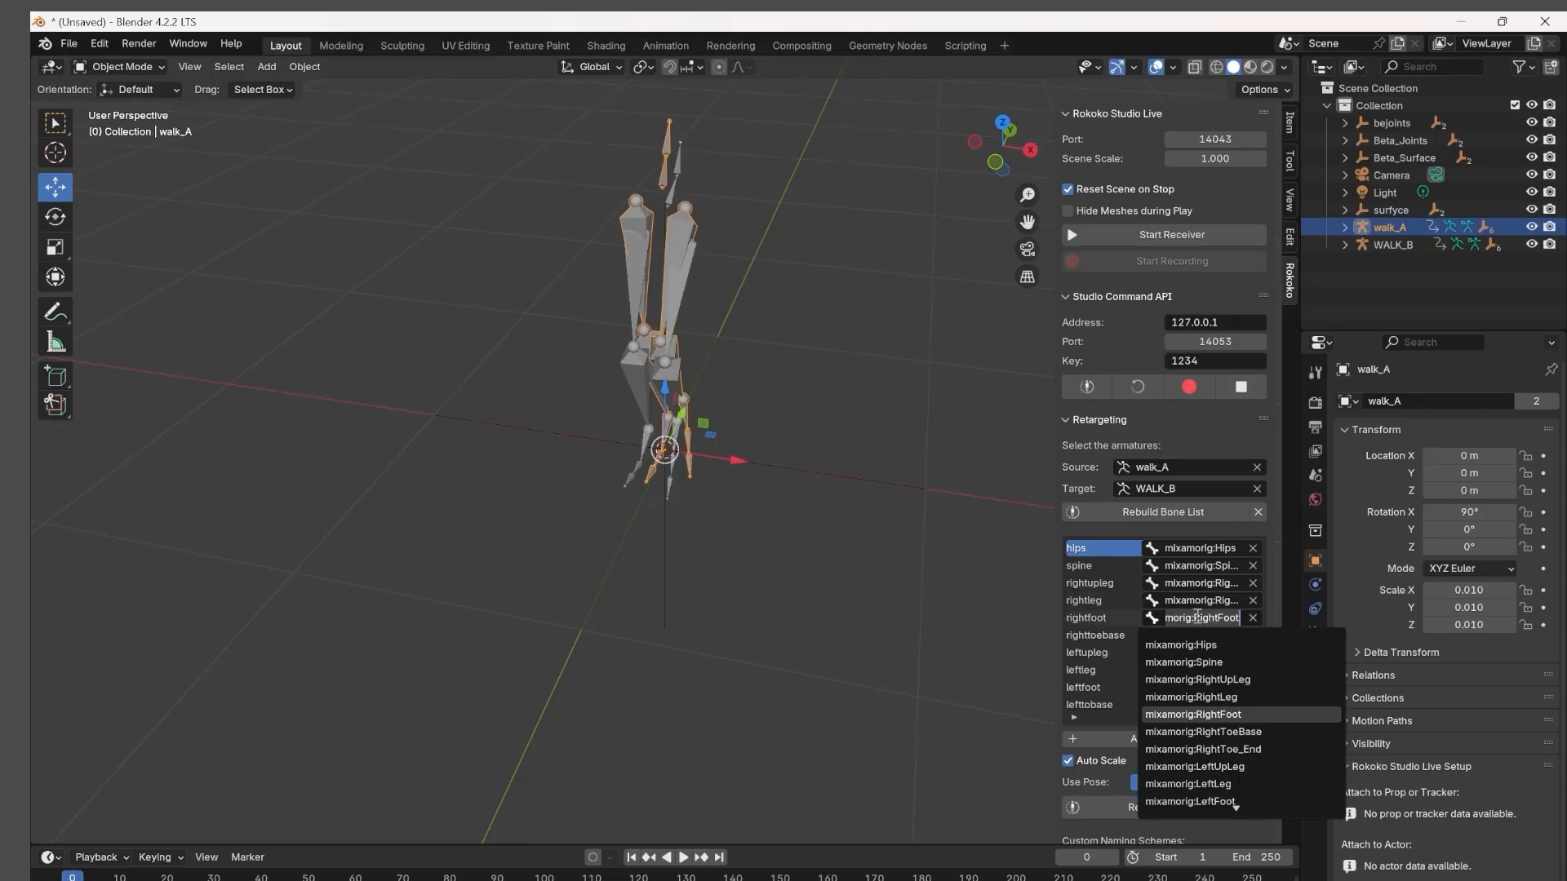
{"action": "left_click", "coordinate": [1114, 635]}
{"action": "left_click", "coordinate": [1110, 635]}
{"action": "left_click", "coordinate": [1208, 635]}
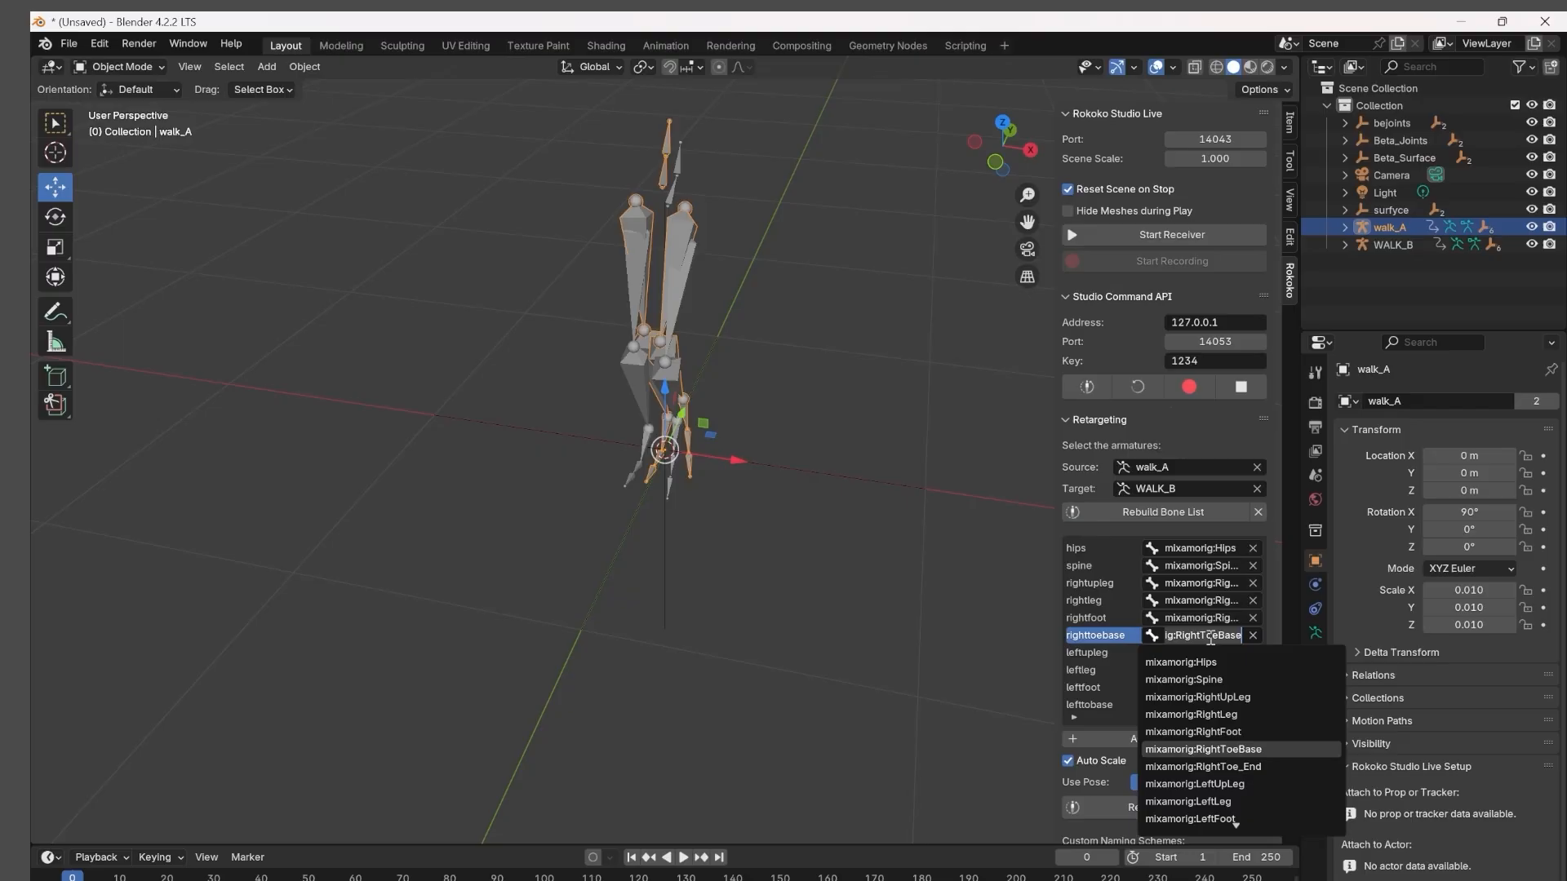
Check the left-leg bone mappings in the retargeting list, from leftupleg through lefttobase.
{"action": "left_click", "coordinate": [1096, 650]}
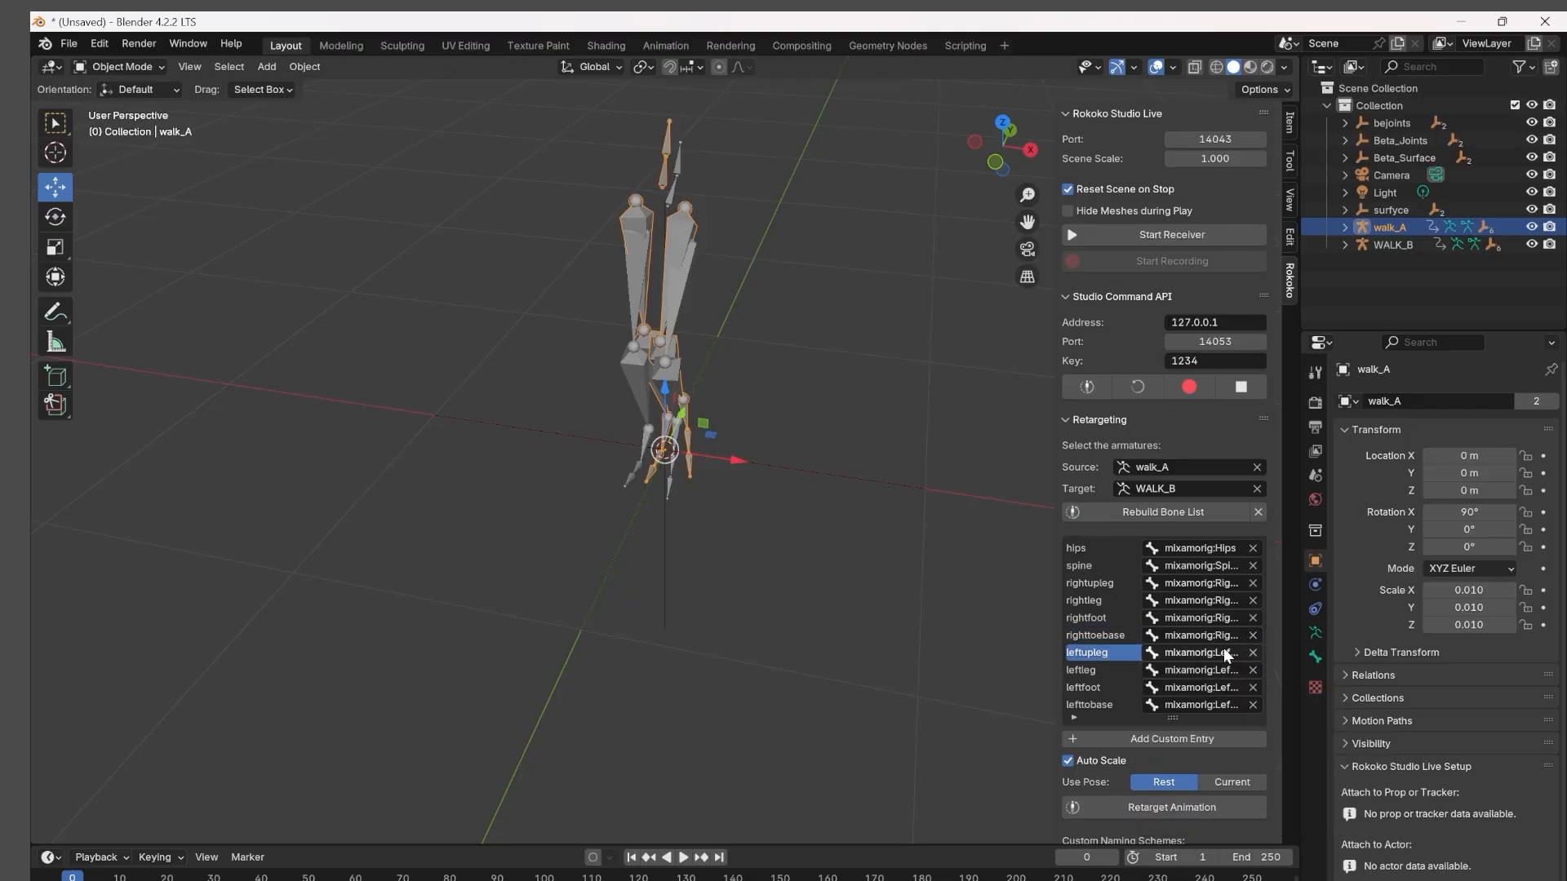
{"action": "left_click", "coordinate": [1208, 652]}
{"action": "left_click", "coordinate": [1096, 672]}
{"action": "left_click", "coordinate": [1095, 671]}
{"action": "left_click", "coordinate": [1200, 672]}
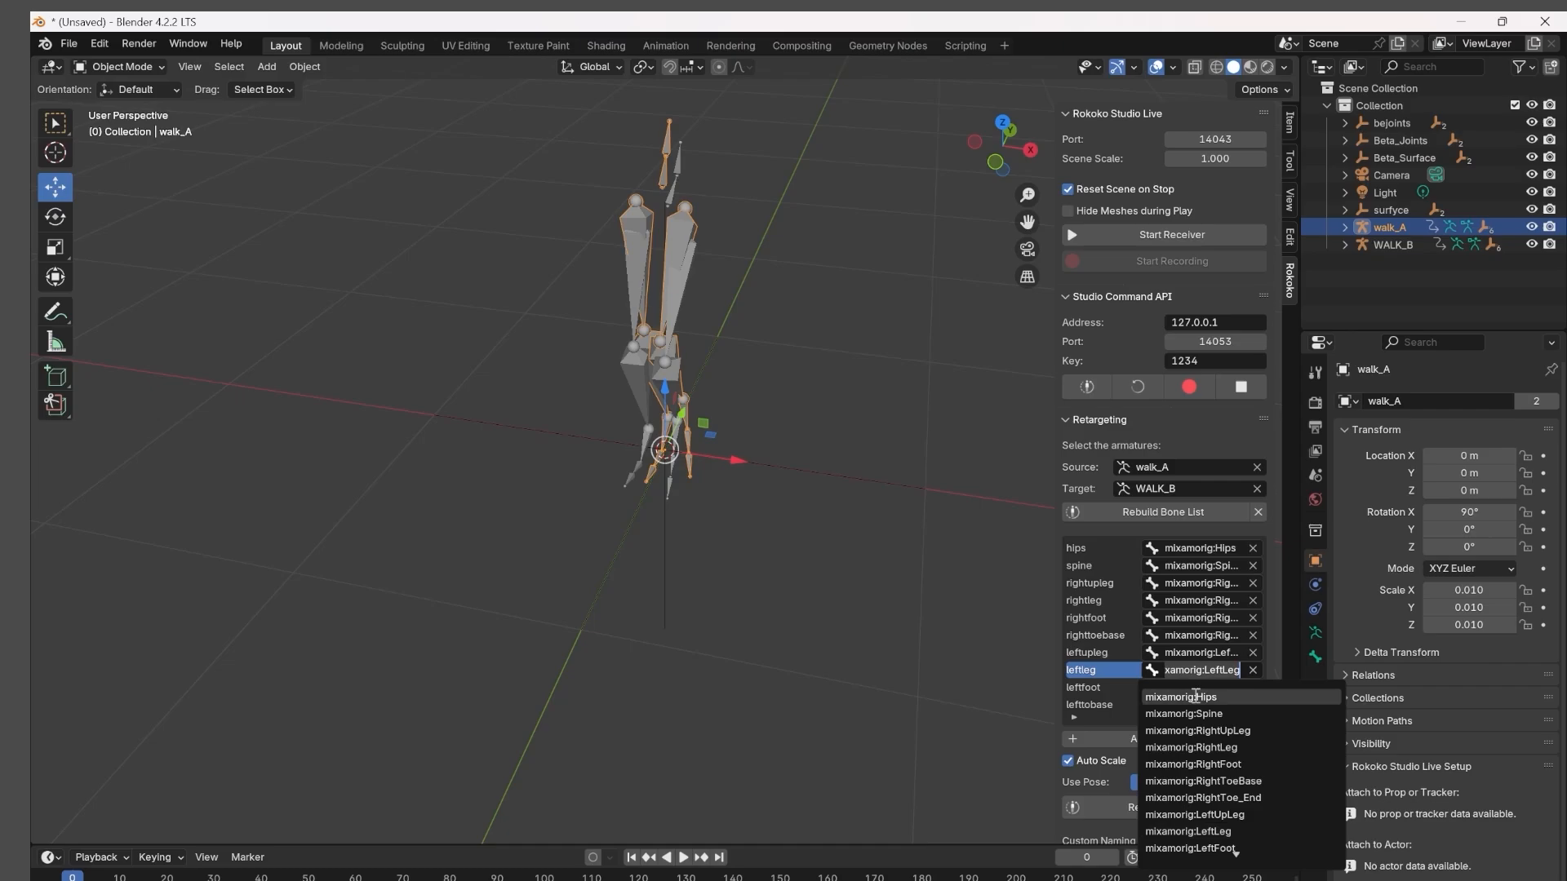
{"action": "left_click", "coordinate": [1092, 698]}
{"action": "left_click", "coordinate": [1092, 690]}
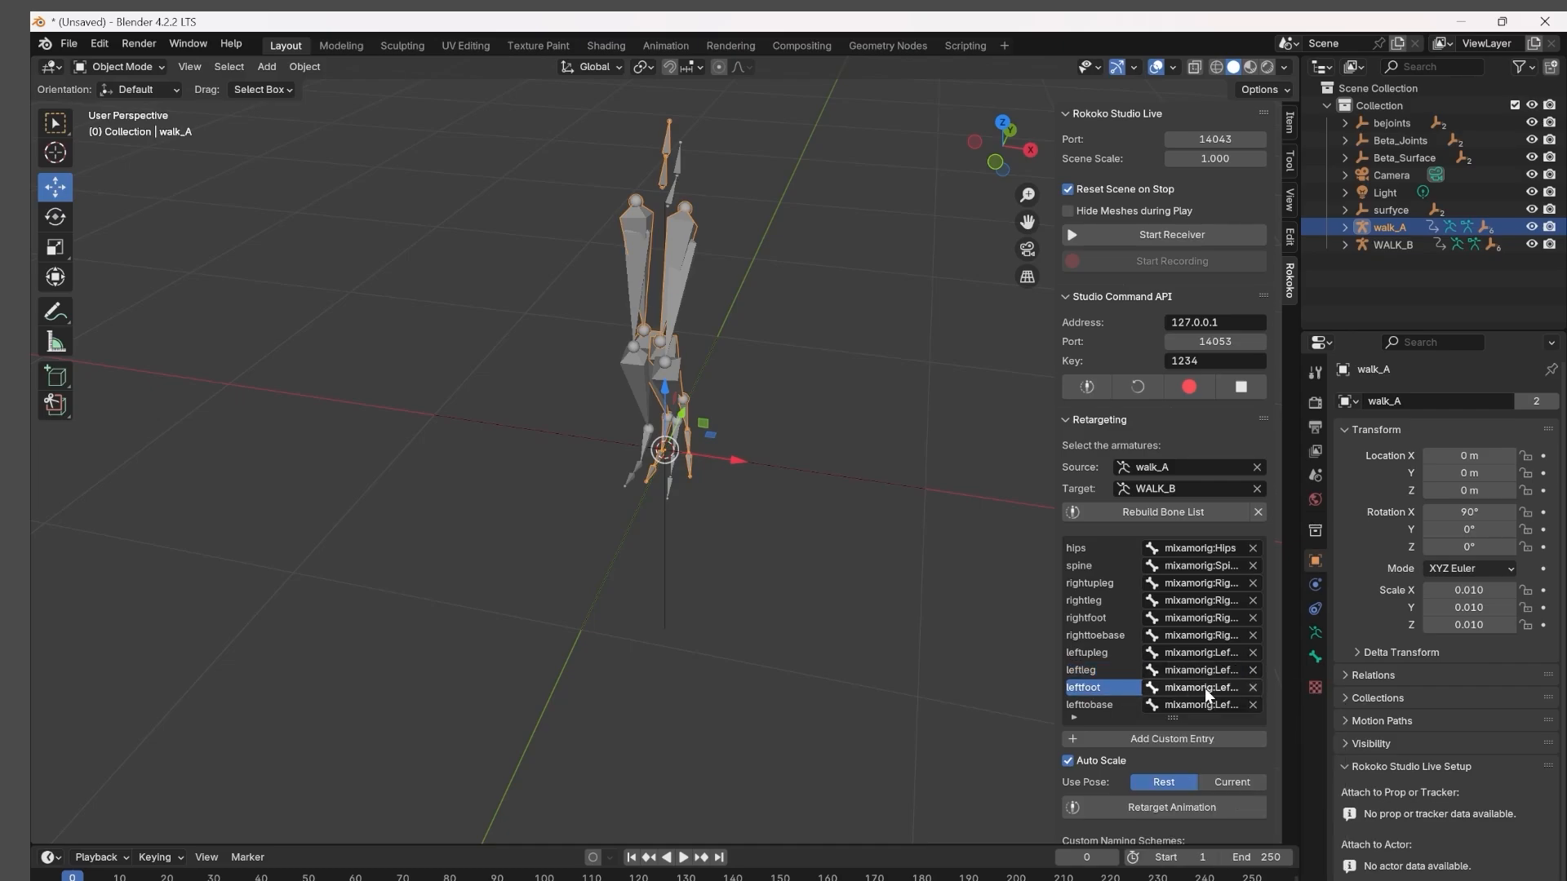
{"action": "left_click", "coordinate": [1205, 688]}
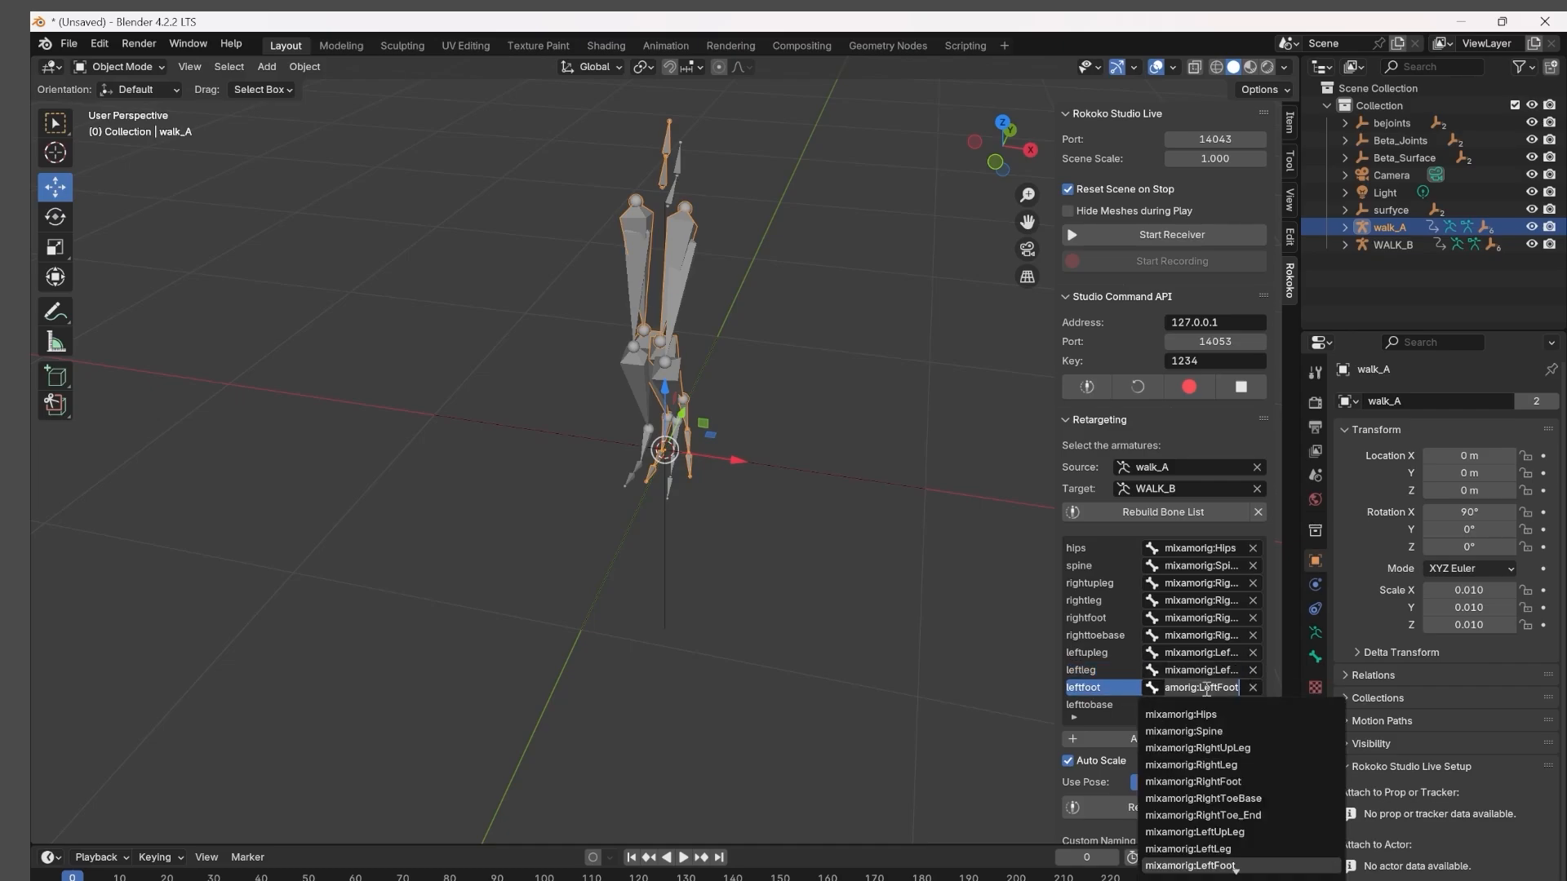
{"action": "left_click", "coordinate": [1101, 705]}
{"action": "left_click", "coordinate": [1101, 706]}
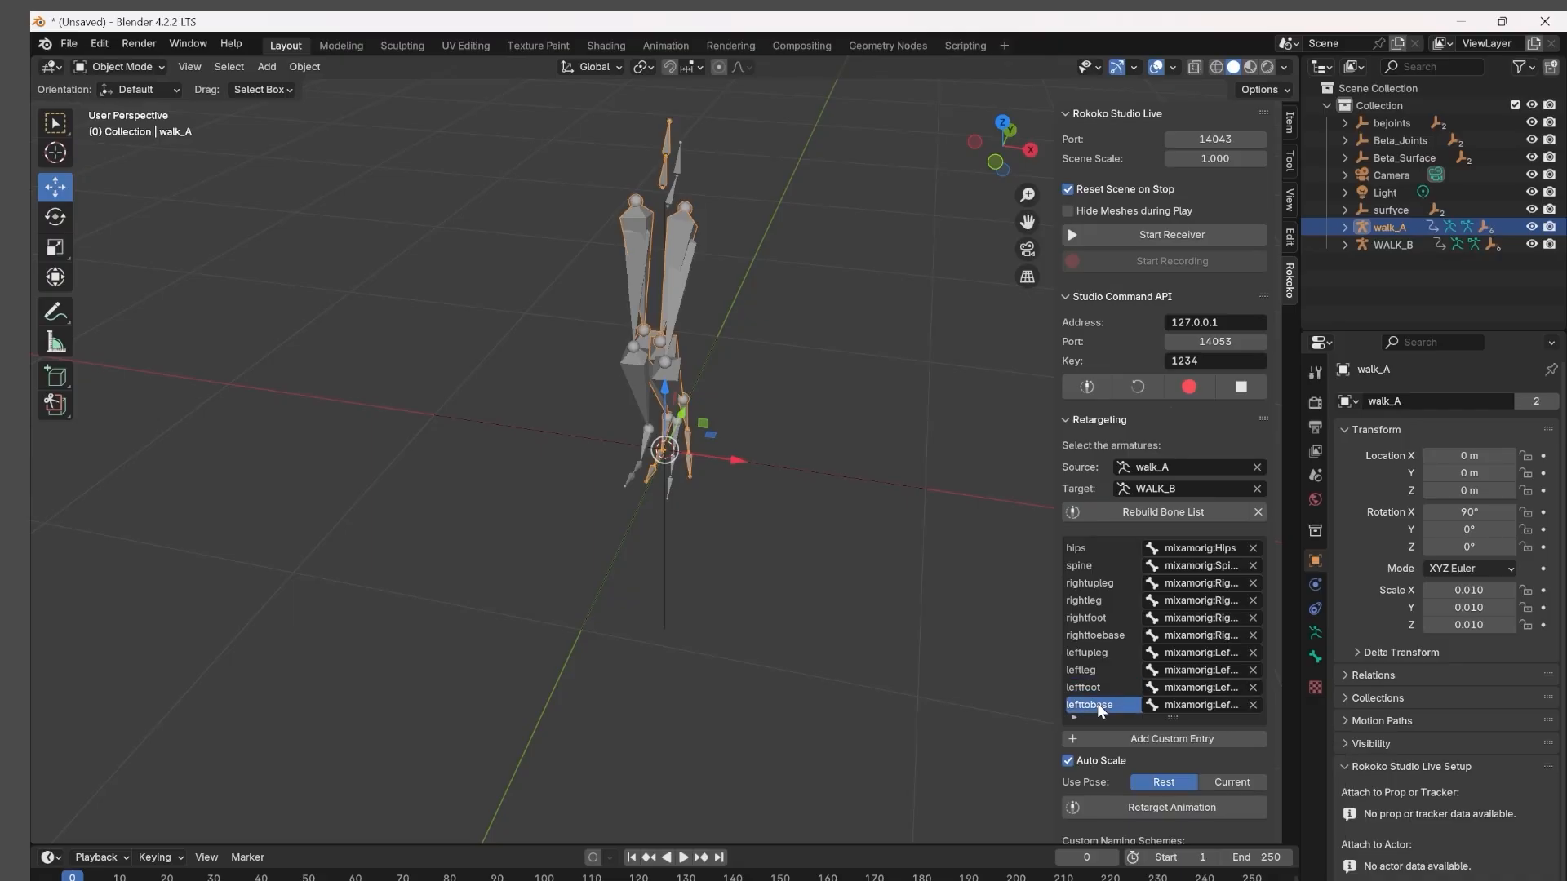
{"action": "left_click", "coordinate": [1191, 705]}
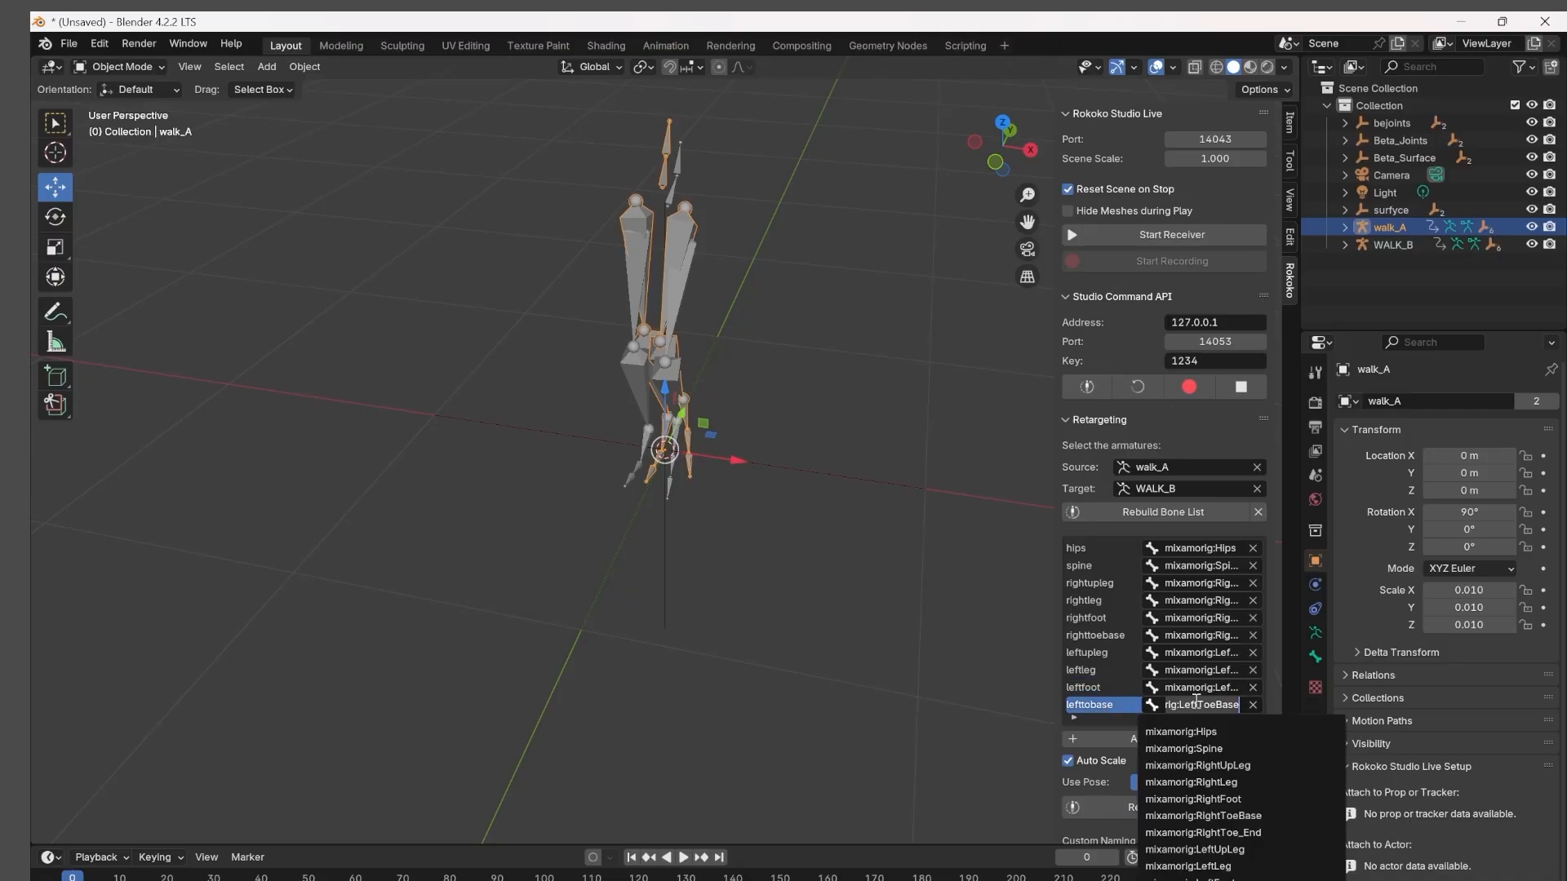
{"action": "left_click", "coordinate": [1093, 707]}
Retarget walk_A's animation onto WALK_B with Auto Scale off and the Rest pose, and preview the result.
{"action": "scroll", "coordinate": [1098, 689], "scroll_direction": "down", "scroll_amount": 4}
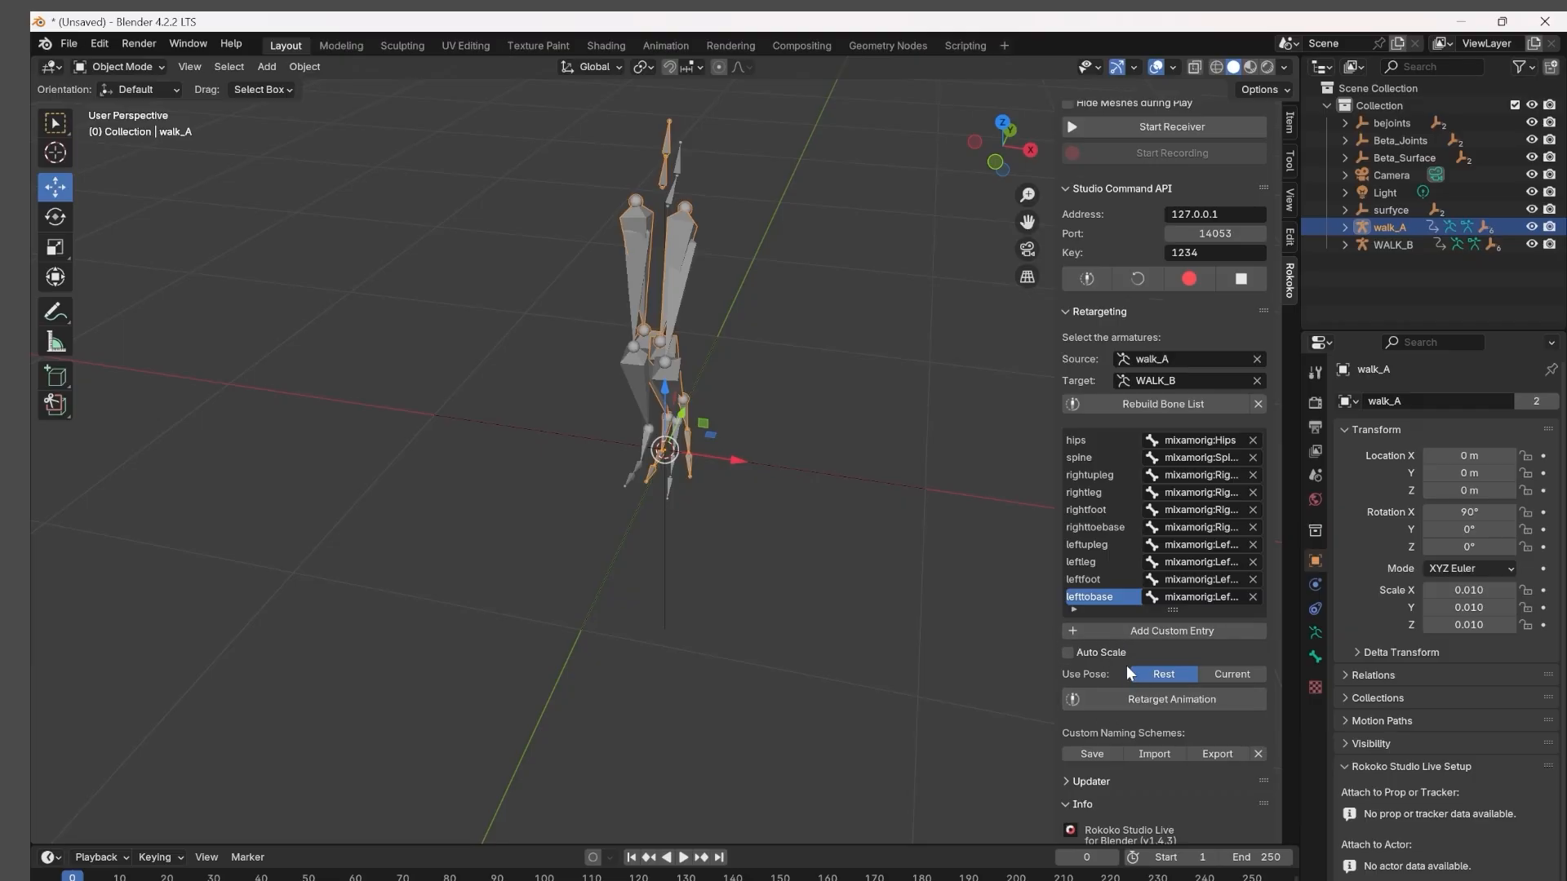
{"action": "left_click", "coordinate": [1113, 700]}
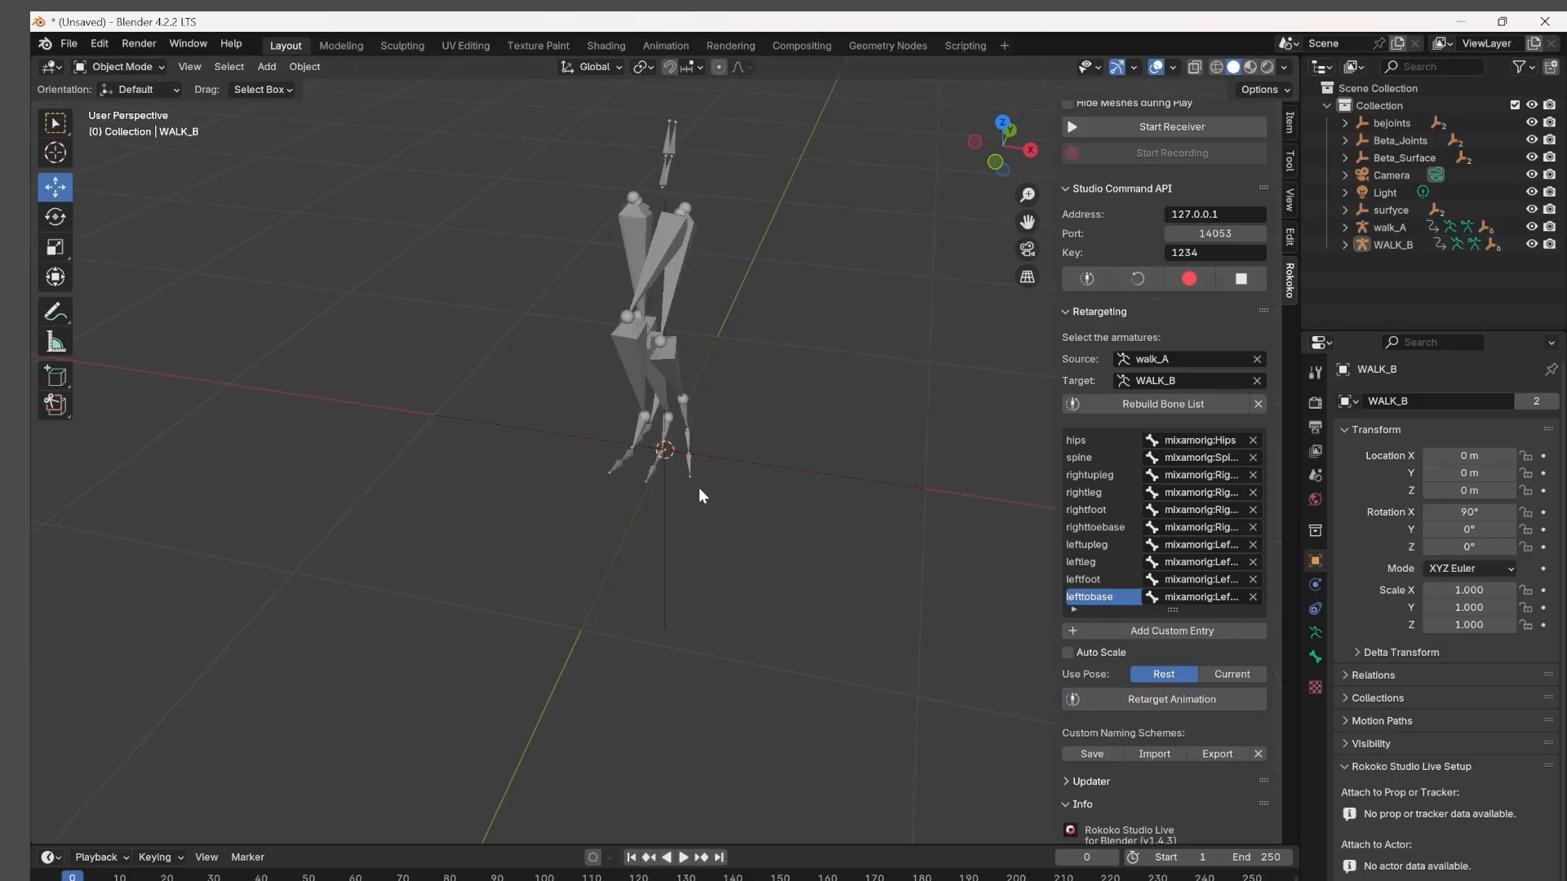
{"action": "middle_click_drag", "start_coordinate": [698, 487], "coordinate": [939, 522]}
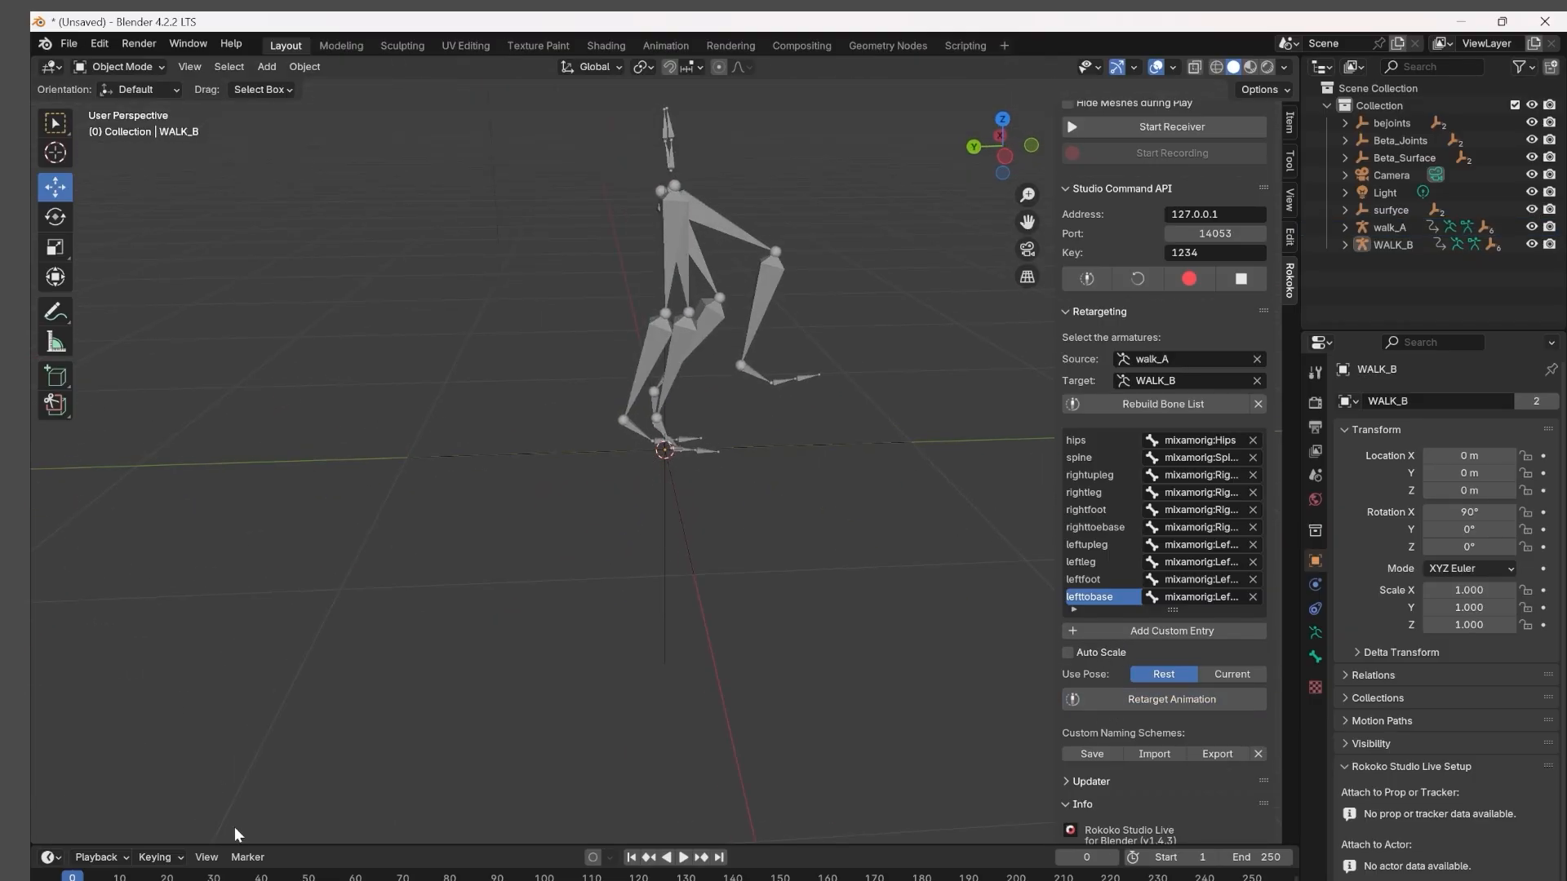
{"action": "key", "text": "space"}
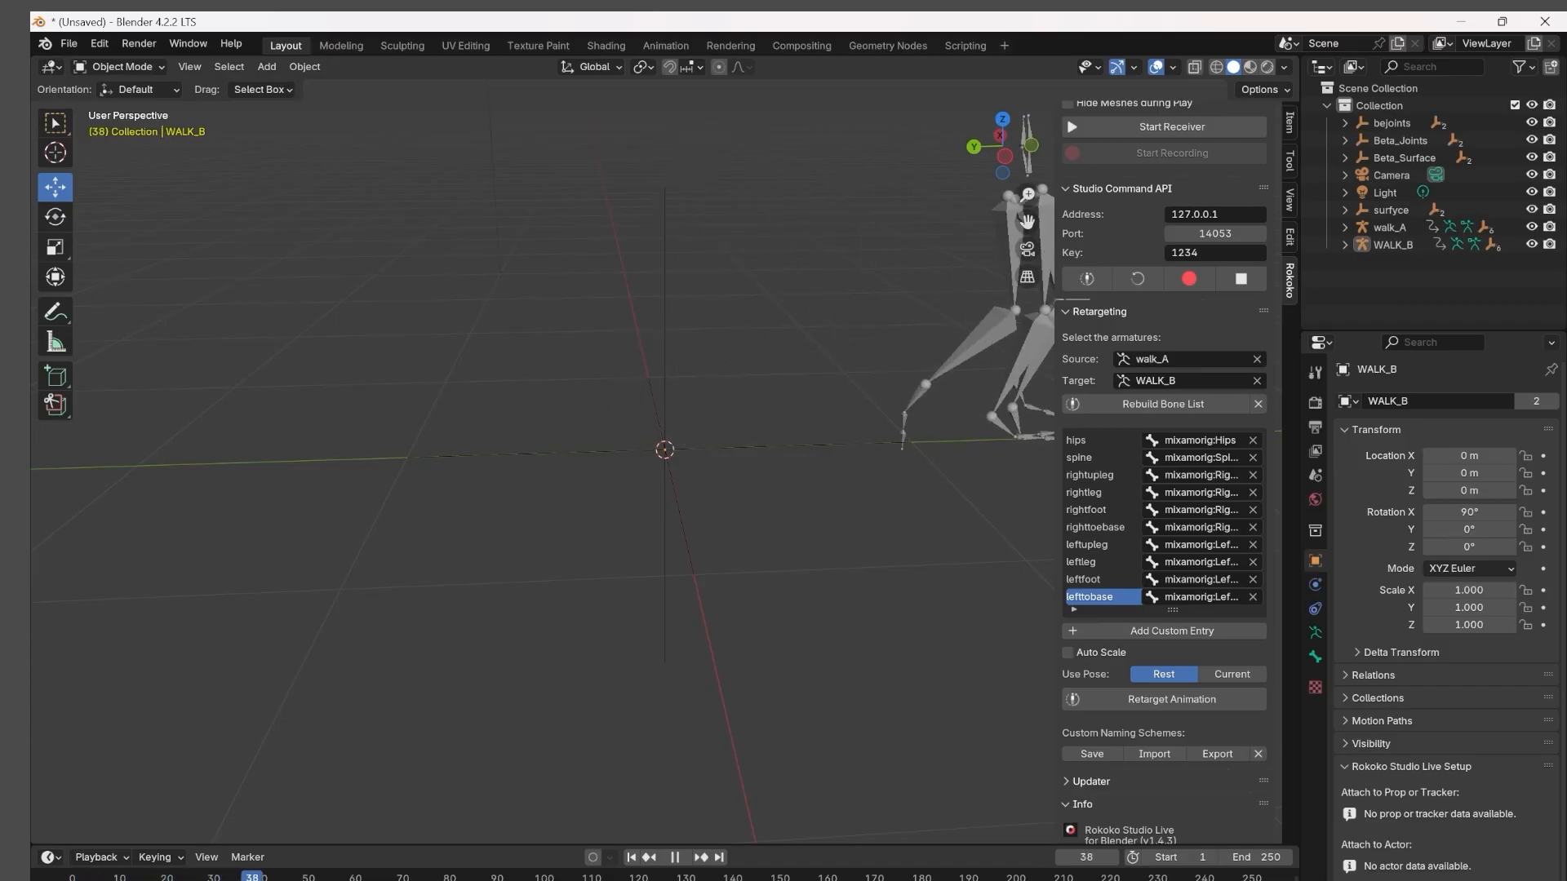
{"action": "key", "text": "space"}
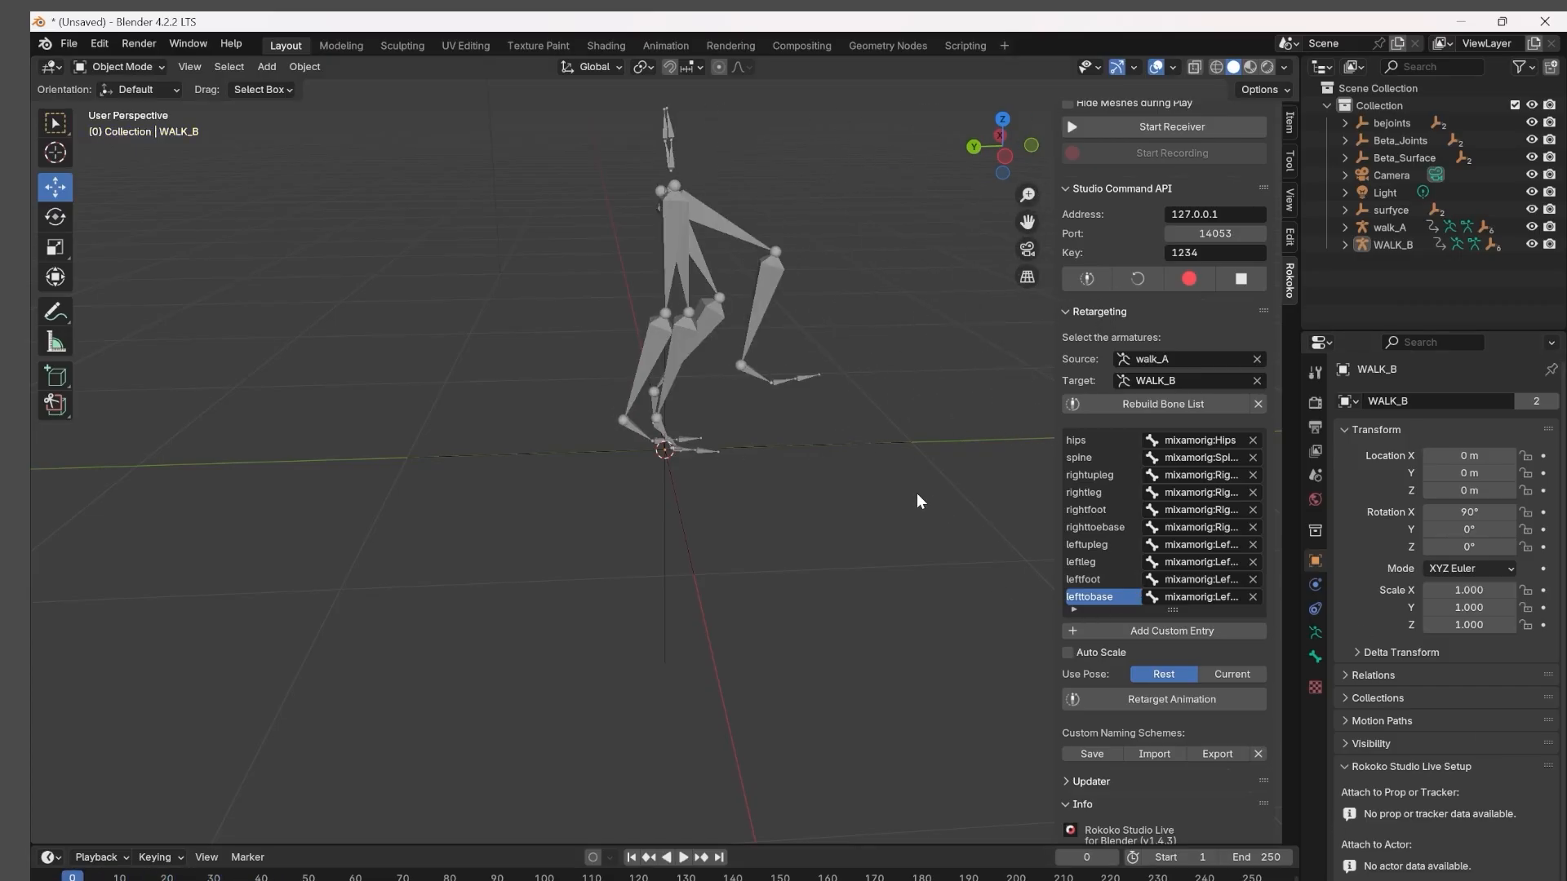
Separate the armatures along X, with WALK_B at about -0.32 m and walk_A at about 0.37 m.
{"action": "middle_click_drag", "start_coordinate": [917, 495], "coordinate": [649, 284]}
{"action": "left_click", "coordinate": [665, 291]}
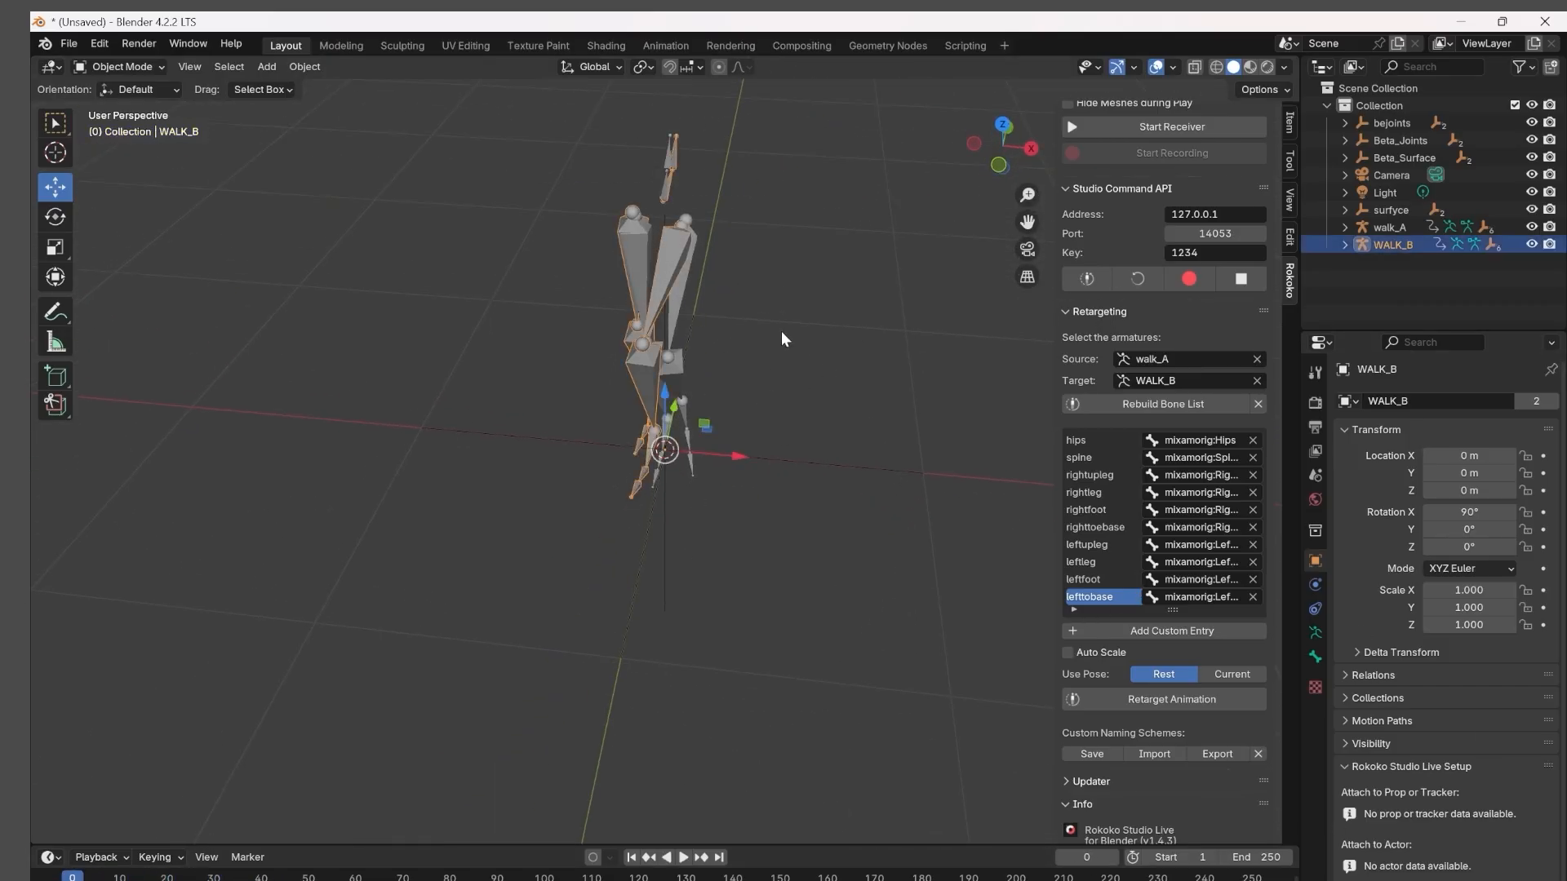
{"action": "left_click_drag", "start_coordinate": [742, 454], "coordinate": [662, 418]}
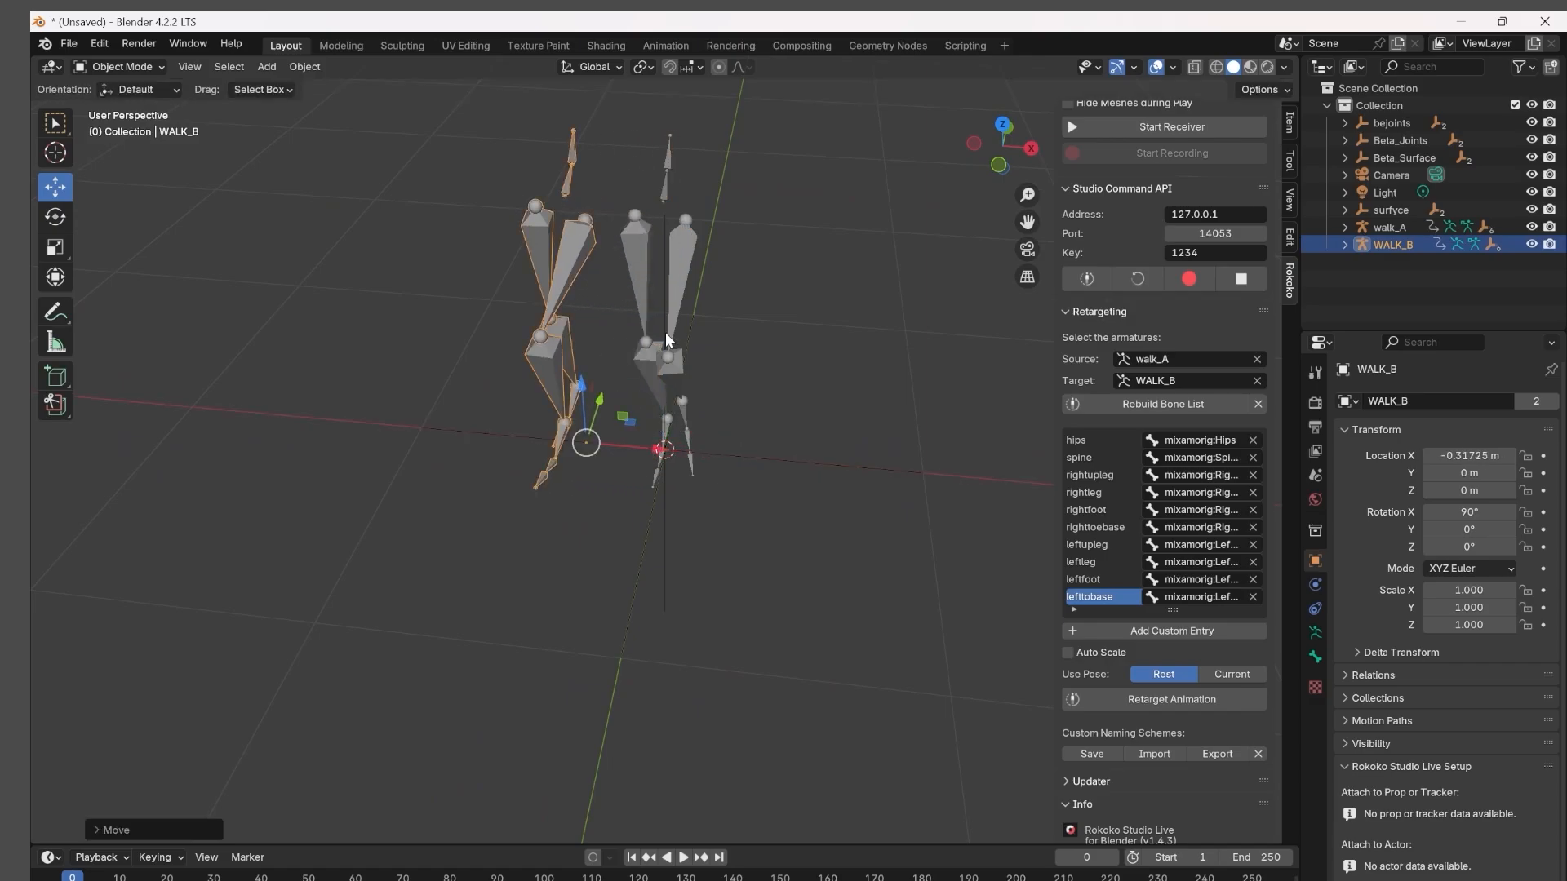
{"action": "left_click", "coordinate": [664, 331]}
{"action": "left_click", "coordinate": [682, 301]}
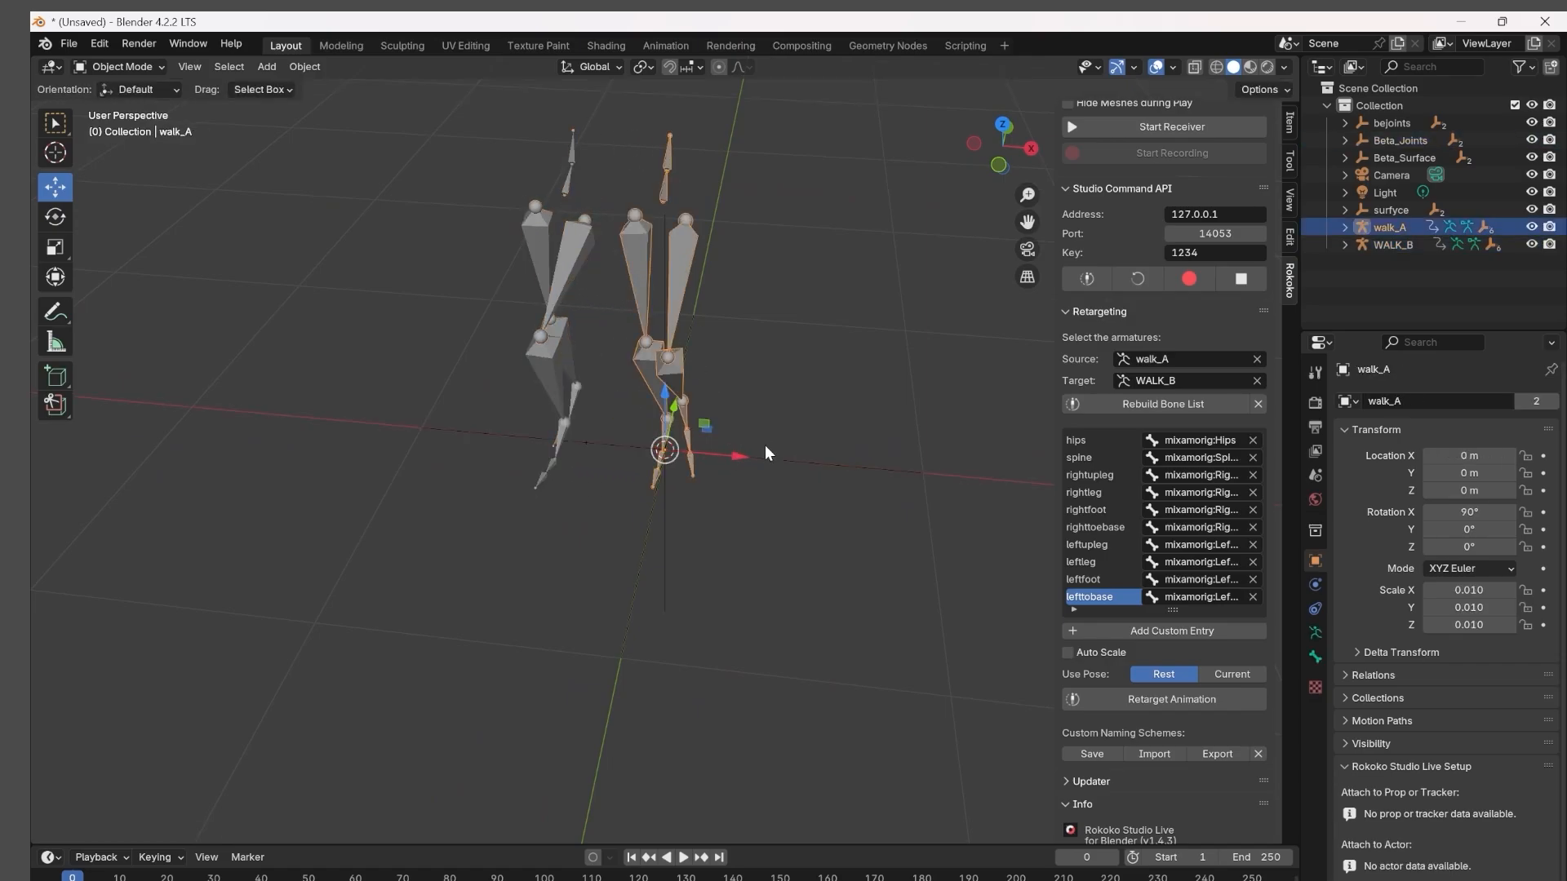
{"action": "left_click_drag", "start_coordinate": [778, 453], "coordinate": [816, 457]}
{"action": "left_click", "coordinate": [688, 351]}
Play the separated walks from the start and compare the retargeted WALK_B leg motion with walk_A from the side and front.
{"action": "middle_click_drag", "start_coordinate": [772, 644], "coordinate": [966, 595]}
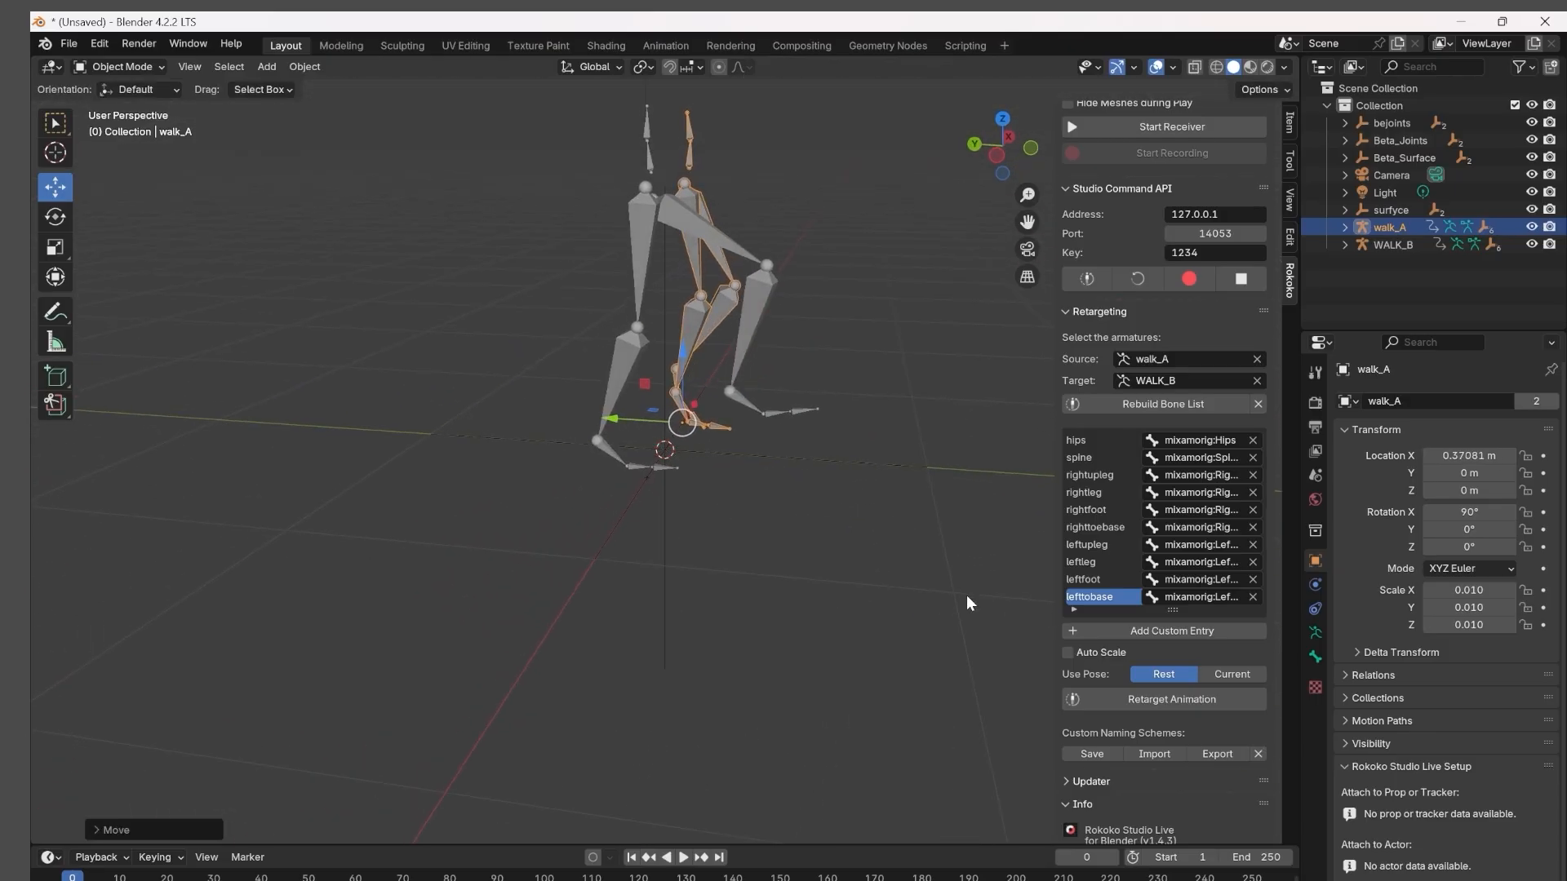
{"action": "key", "text": "space"}
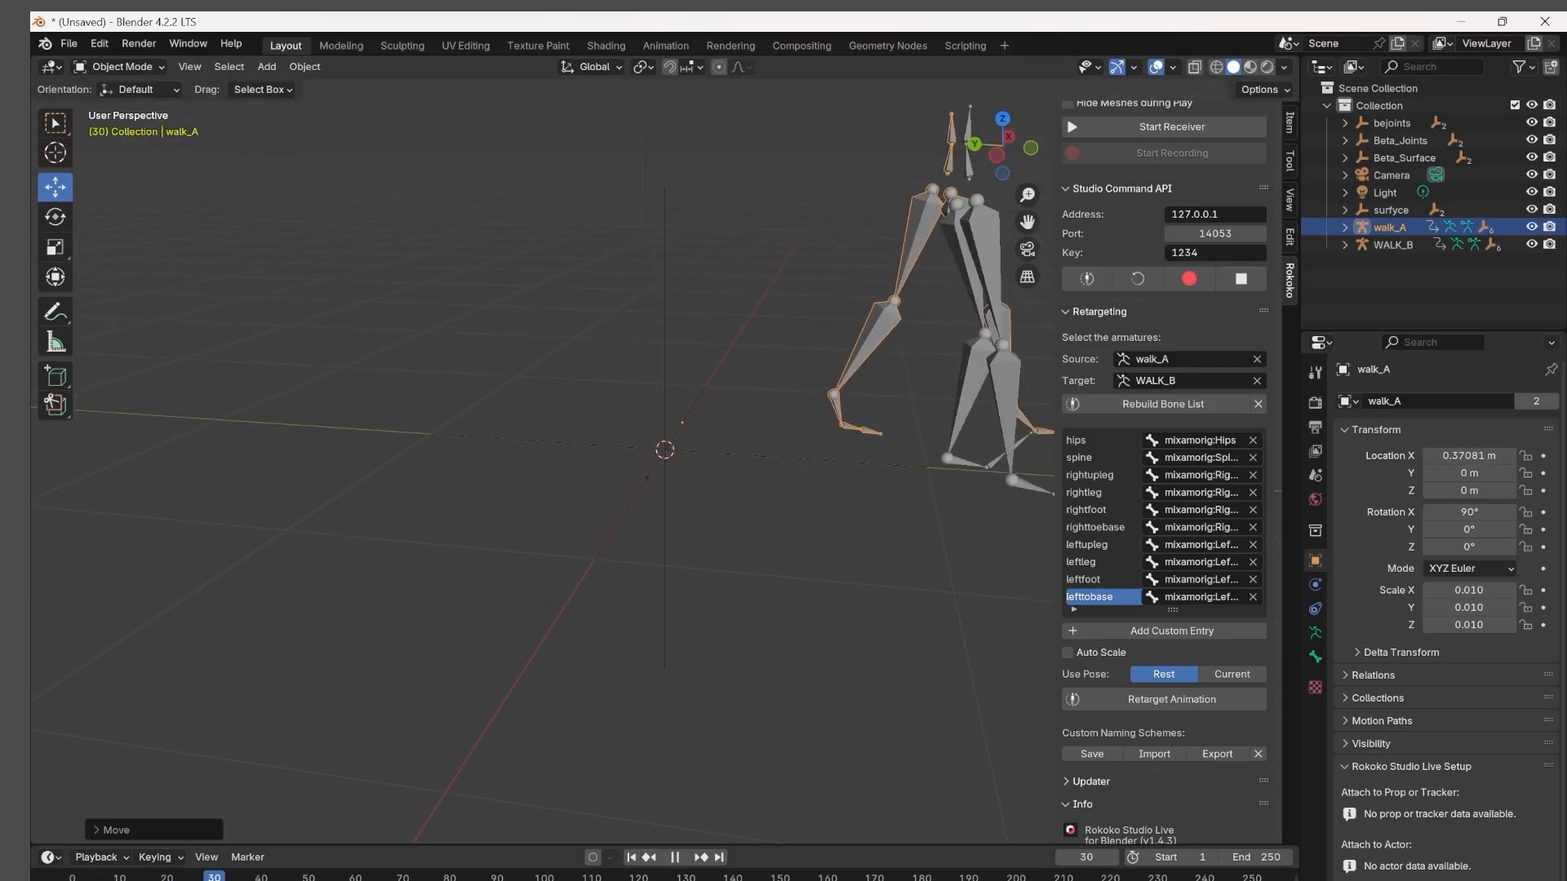
{"action": "left_click_drag", "start_coordinate": [110, 880], "coordinate": [78, 880]}
{"action": "middle_click_drag", "start_coordinate": [484, 785], "coordinate": [338, 808]}
{"action": "left_click", "coordinate": [684, 859]}
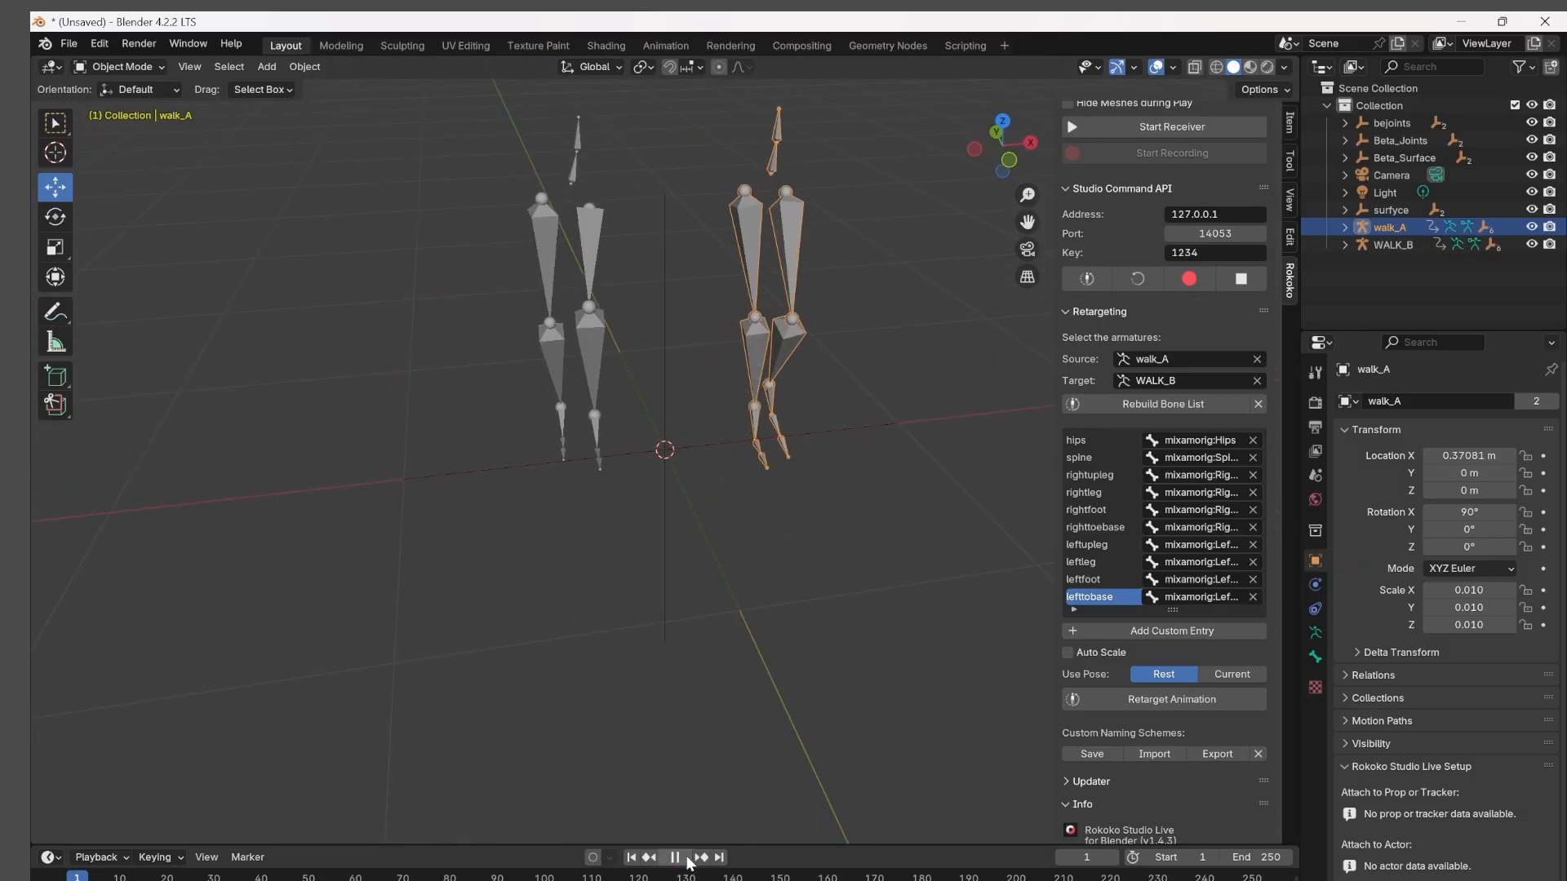
{"action": "middle_click_drag", "start_coordinate": [788, 734], "coordinate": [766, 702]}
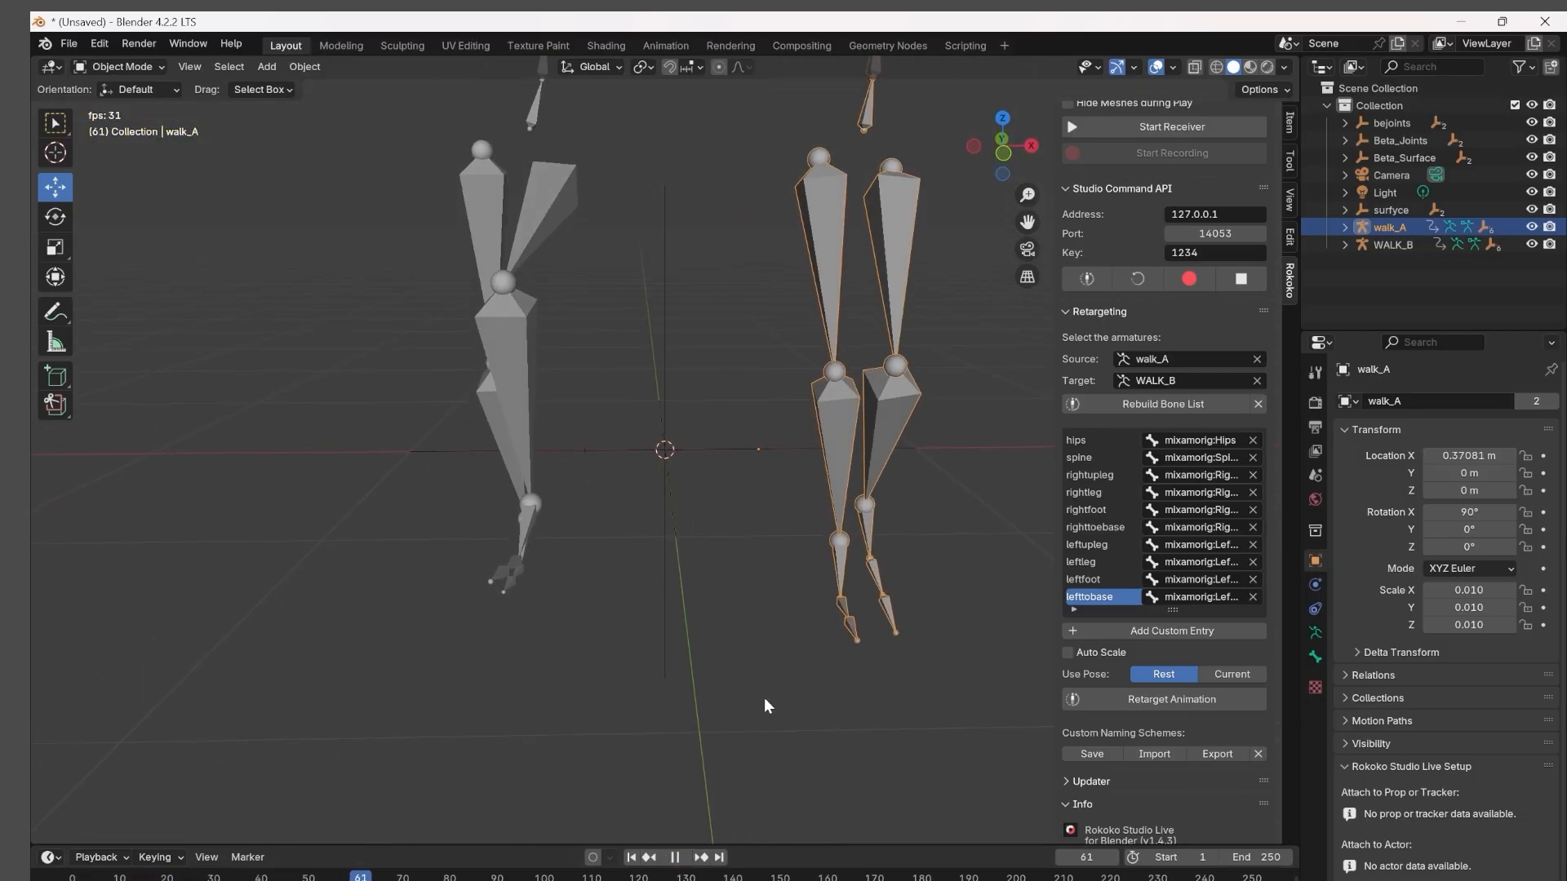
{"action": "scroll", "coordinate": [765, 718], "scroll_direction": "down", "scroll_amount": 4}
{"action": "left_click_drag", "start_coordinate": [311, 877], "coordinate": [81, 875]}
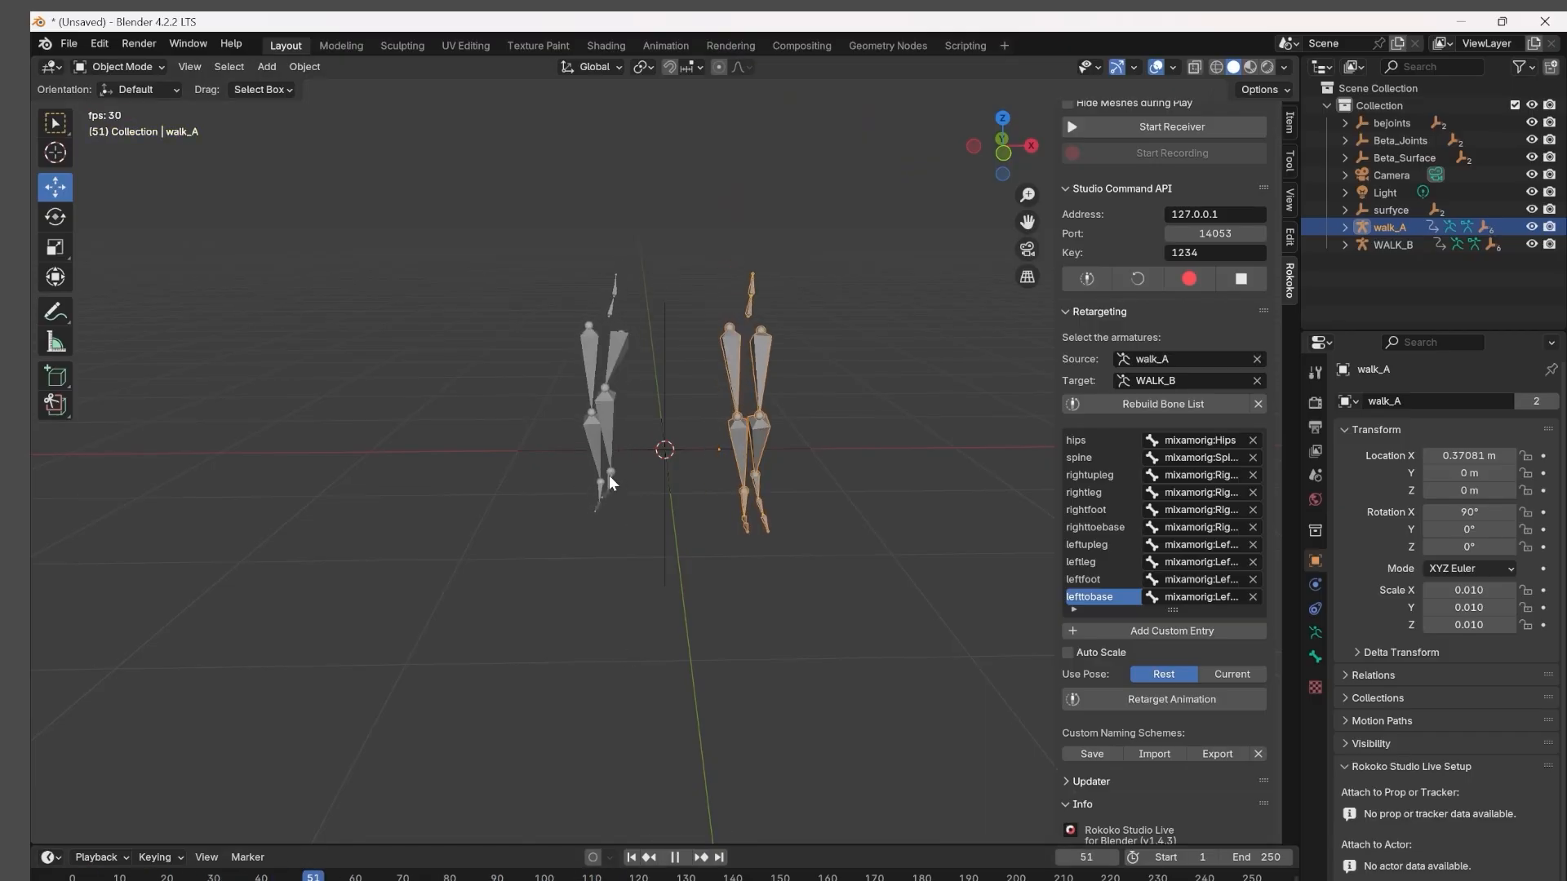
Replay both walks from the first frame and compare WALK_B's retargeted legs with walk_A, ending in a side-angled view.
{"action": "key", "text": "space"}
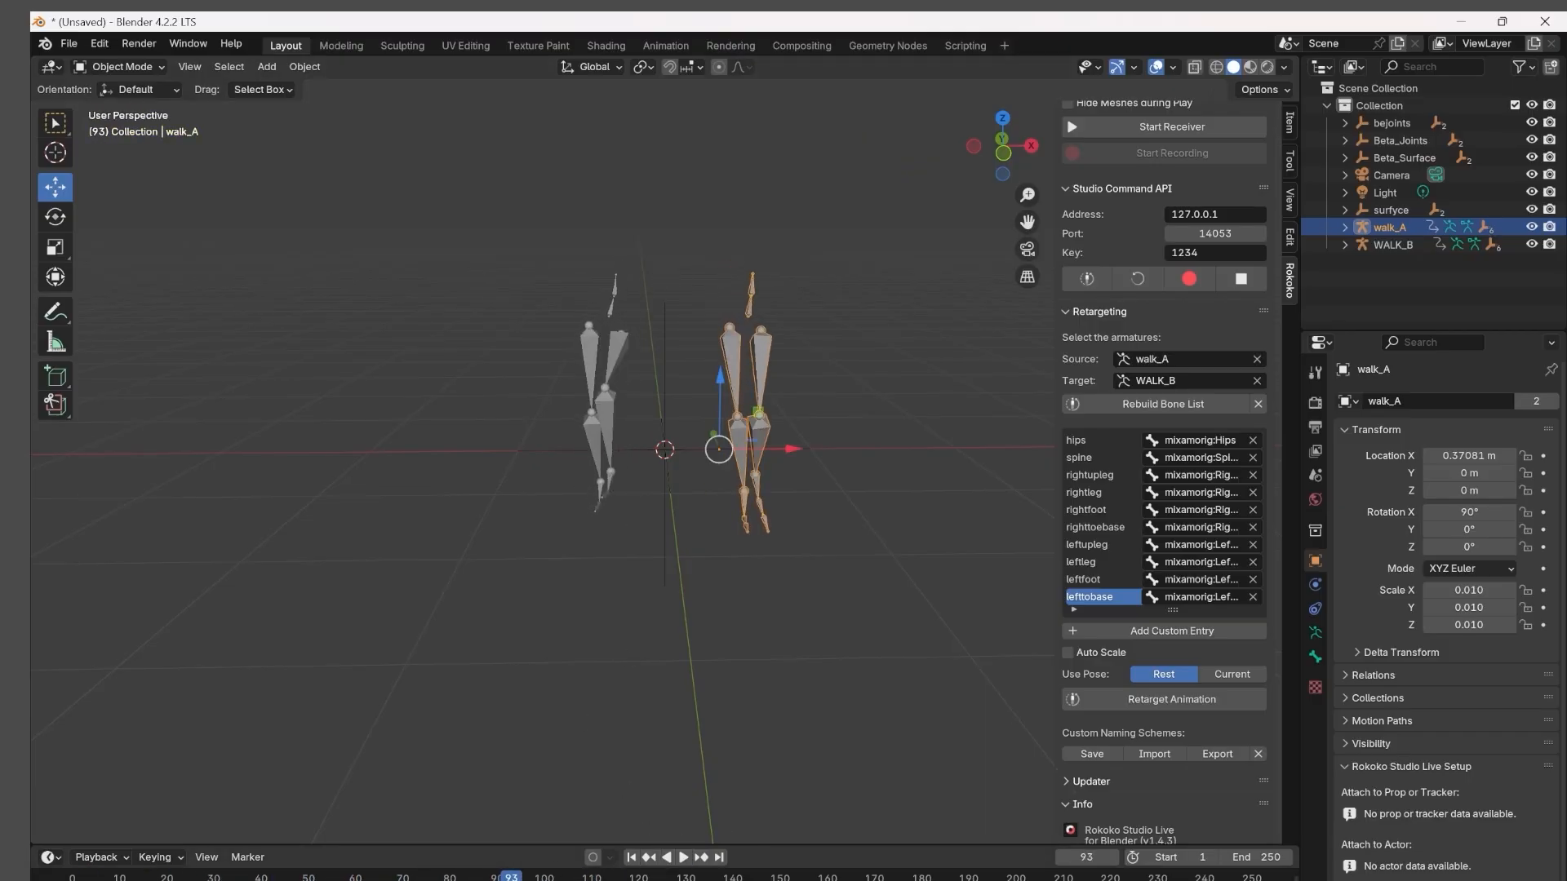
{"action": "key", "text": "space"}
{"action": "key", "text": "shift+Left"}
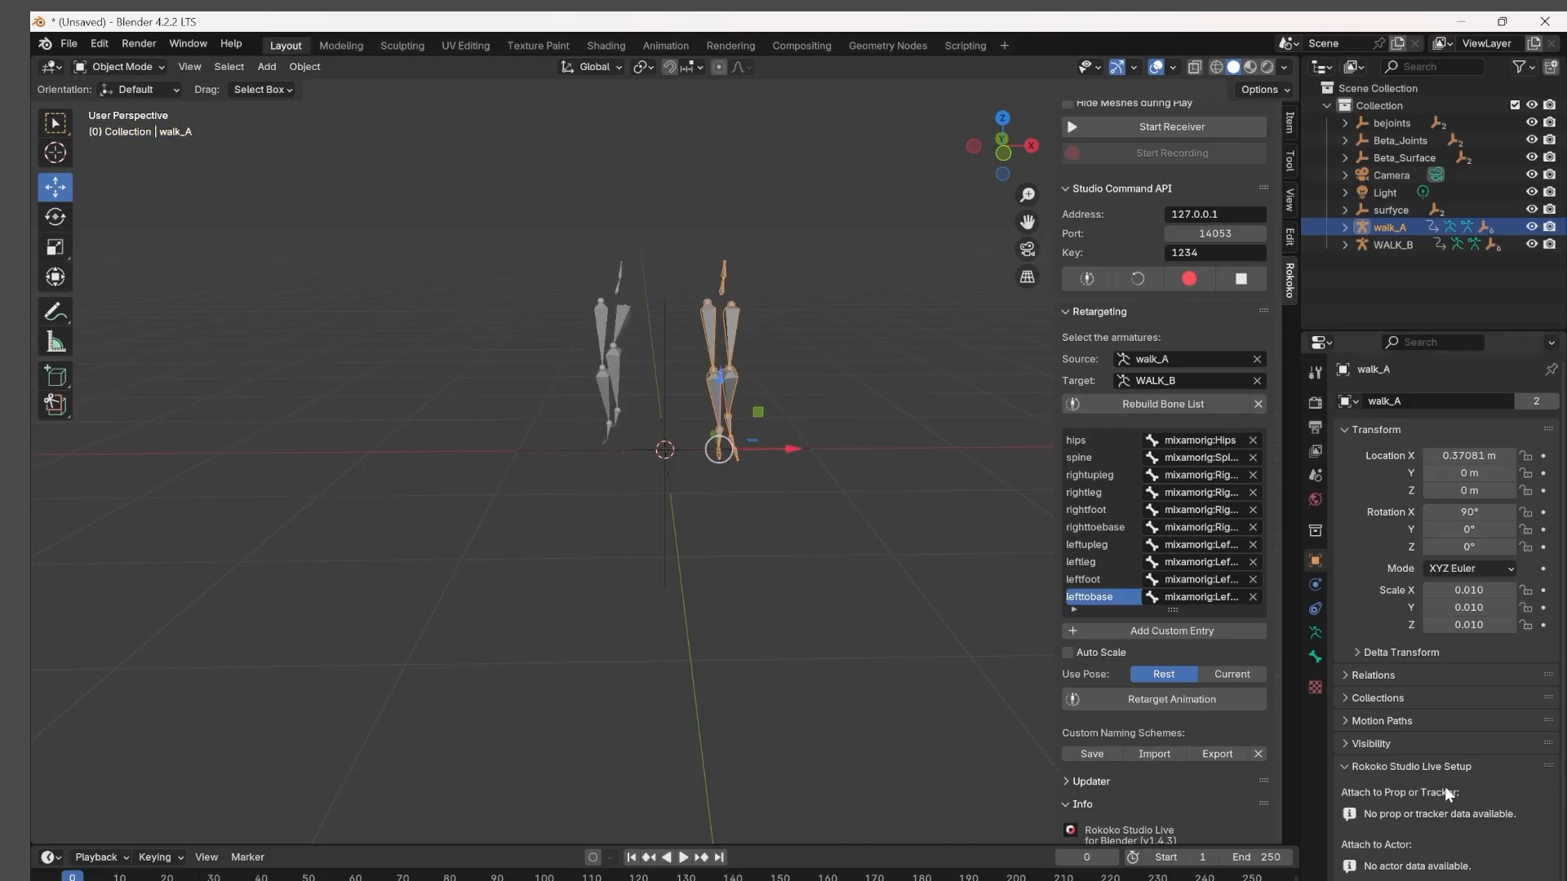
{"action": "left_click", "coordinate": [684, 857]}
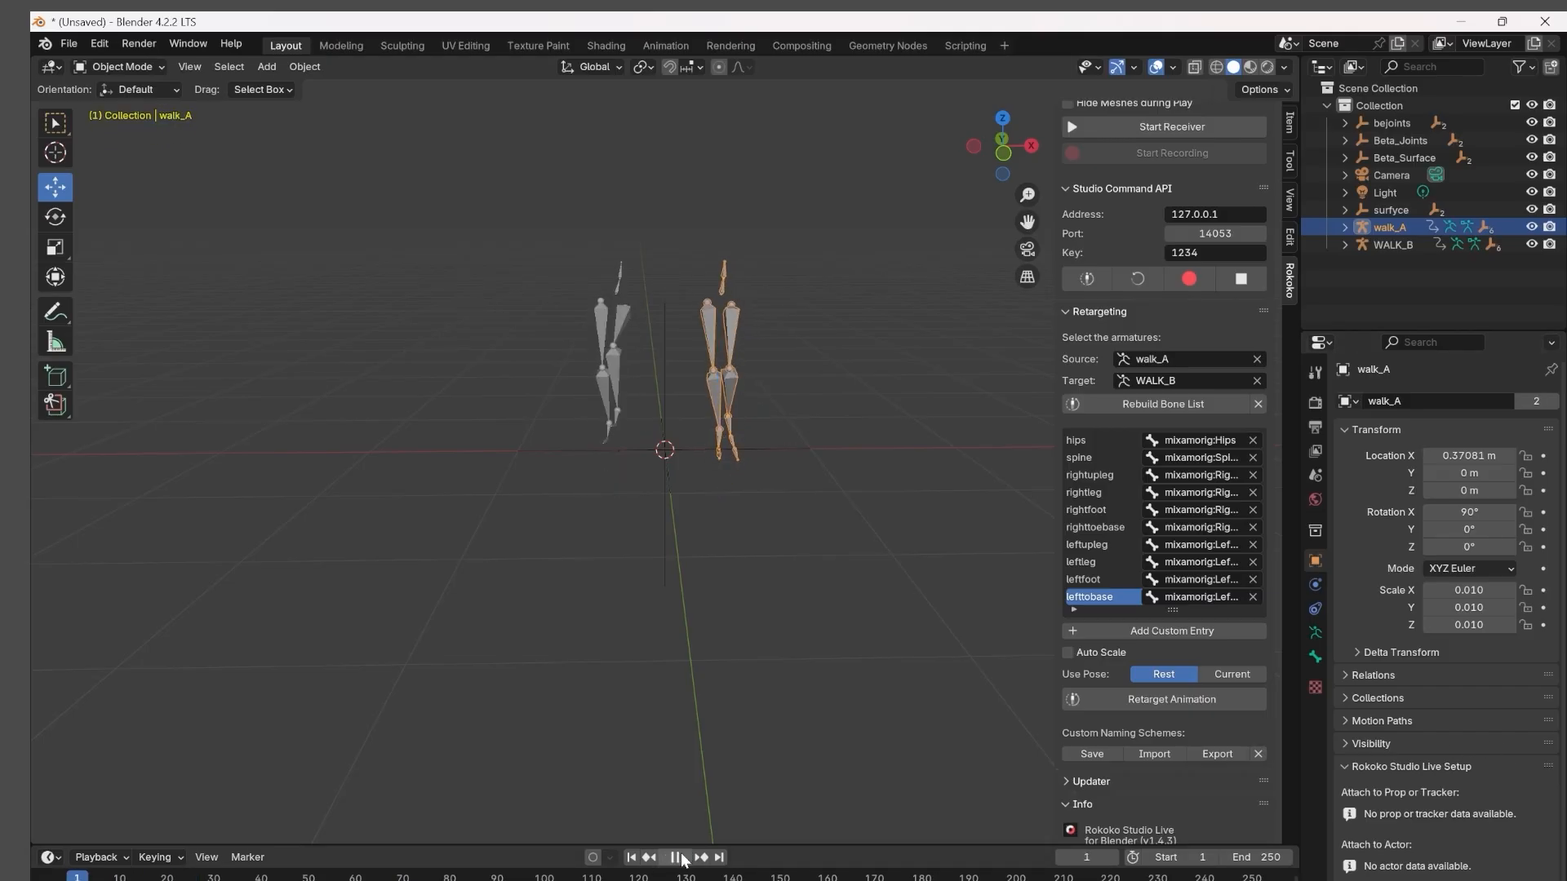
{"action": "key", "text": "space"}
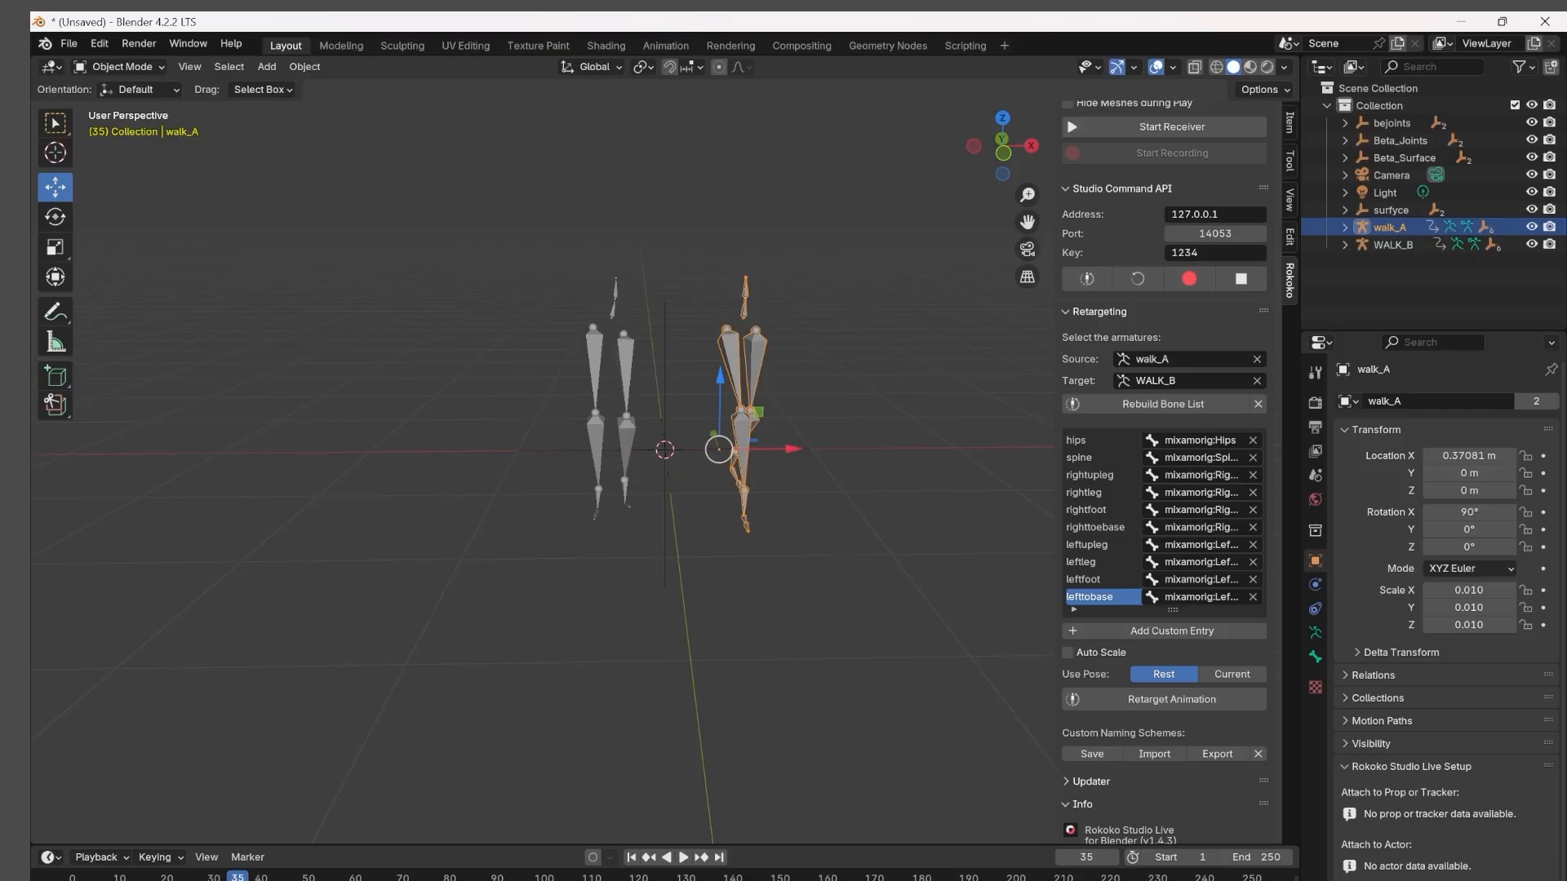
{"action": "left_click_drag", "start_coordinate": [237, 878], "coordinate": [34, 880]}
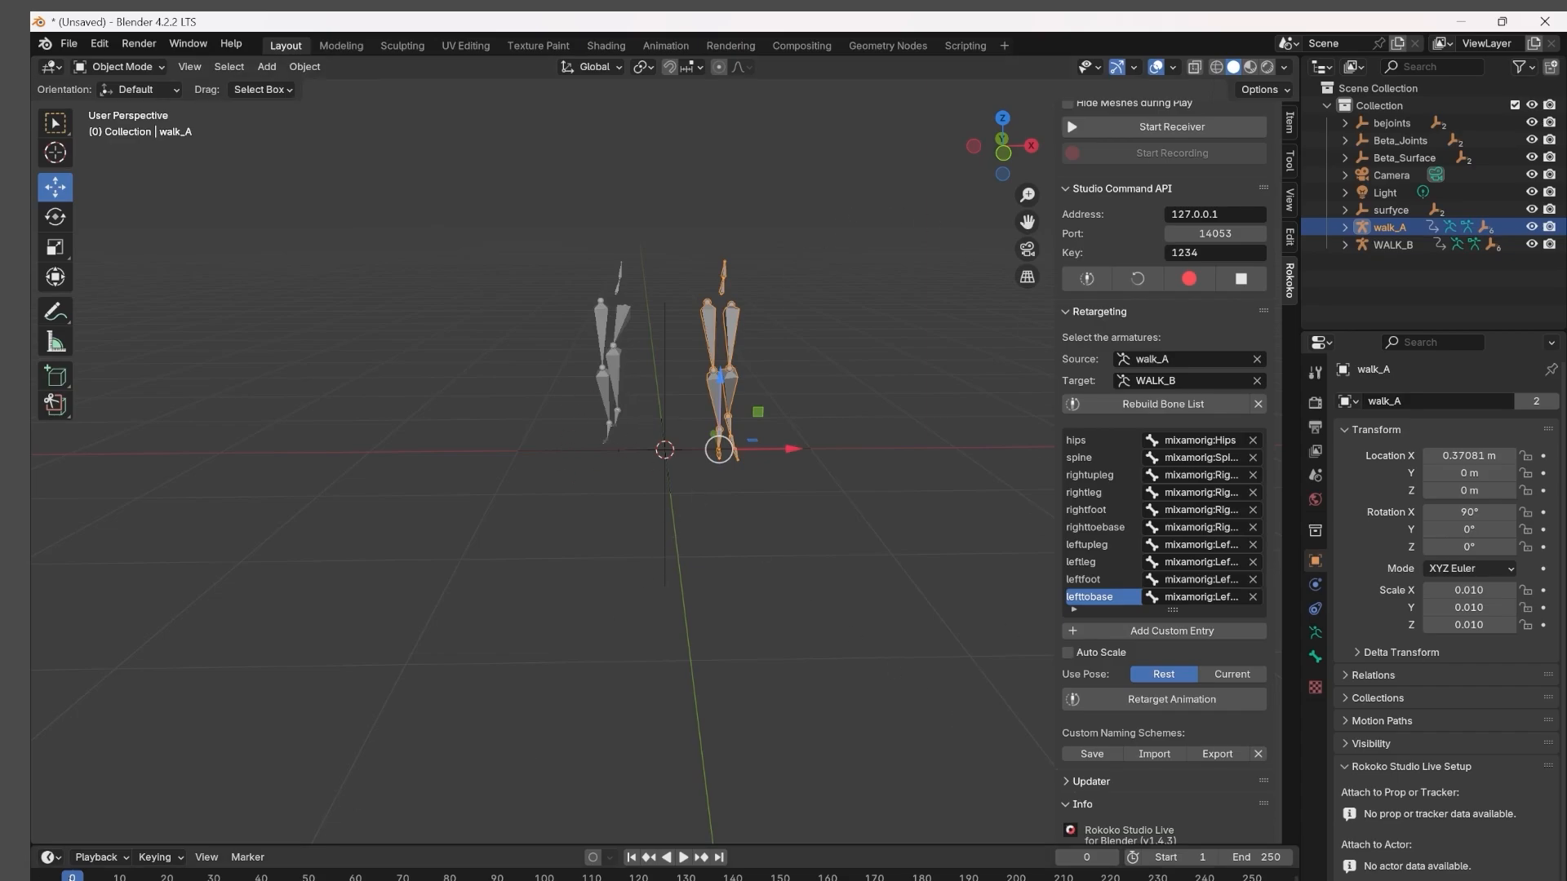
{"action": "key", "text": "space"}
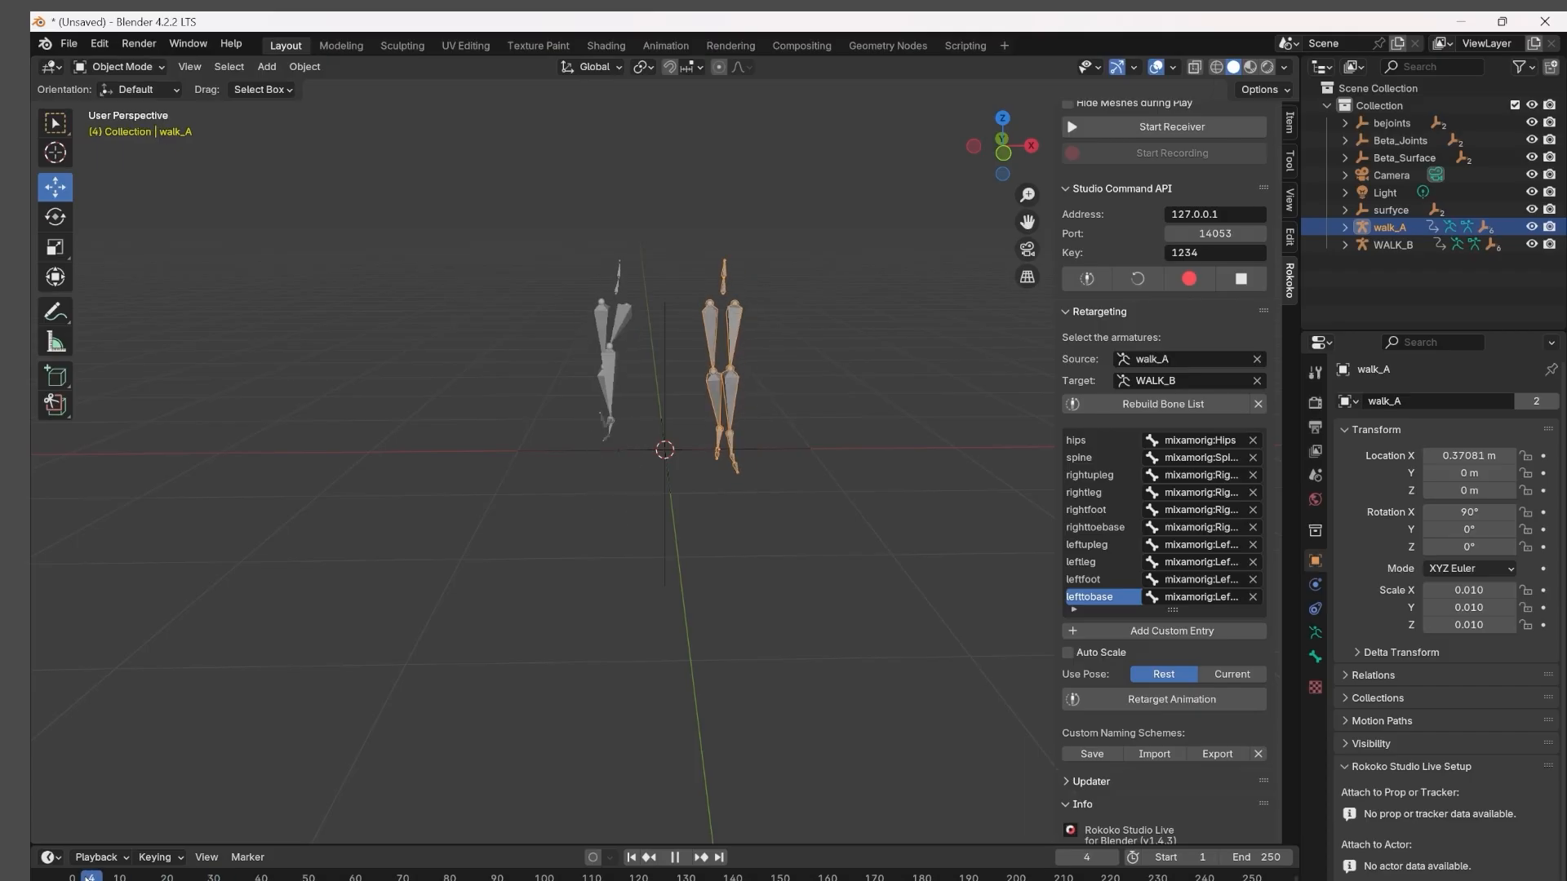
{"action": "key", "text": "Escape"}
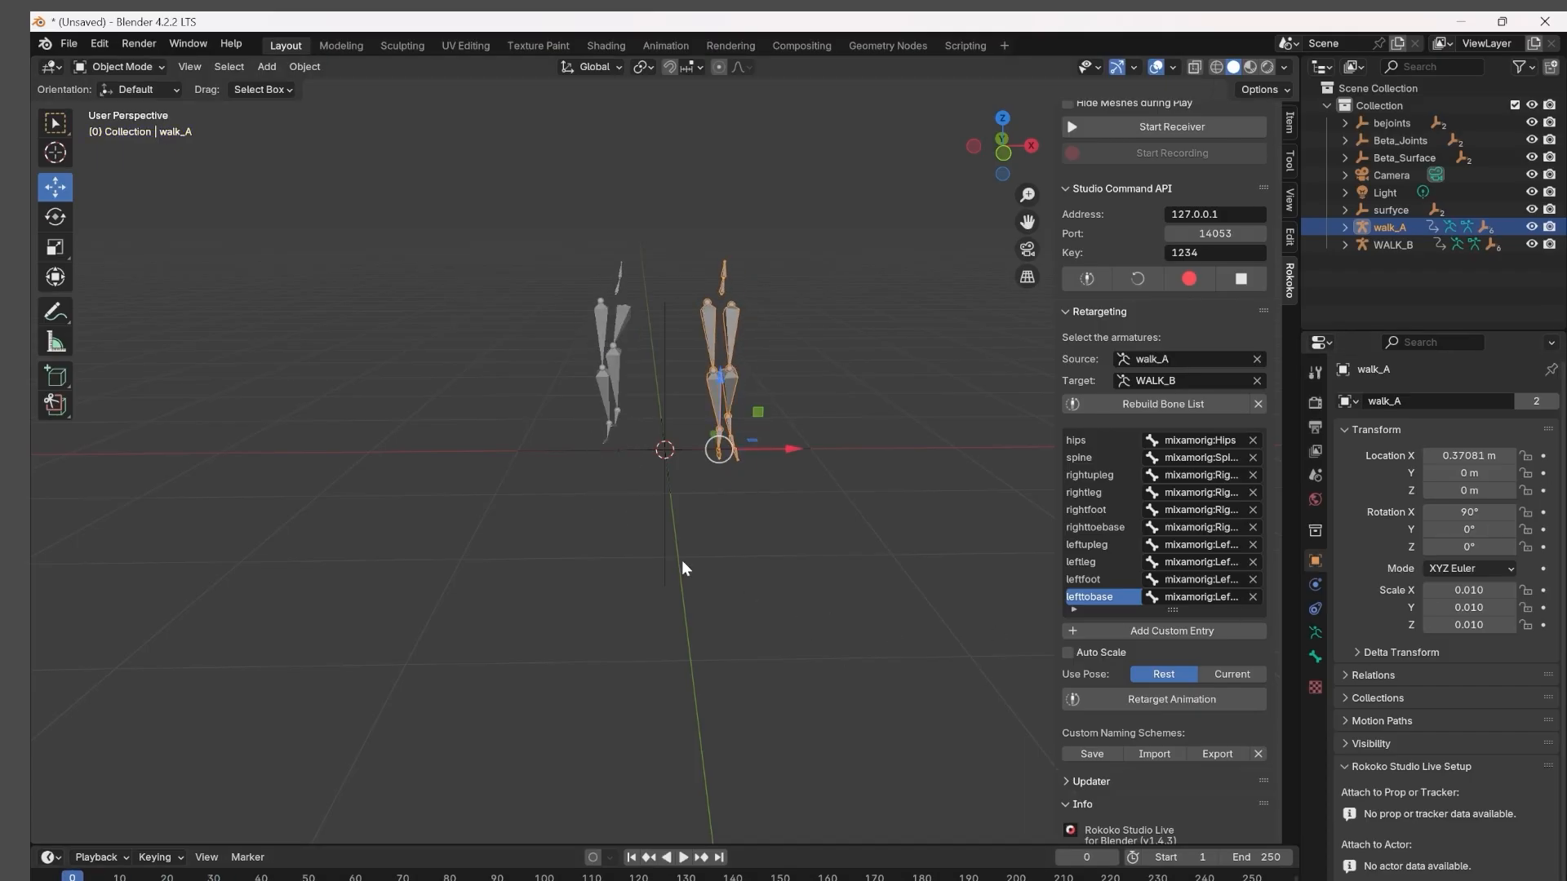
{"action": "left_click", "coordinate": [682, 857]}
{"action": "middle_click_drag", "start_coordinate": [759, 612], "coordinate": [1044, 475]}
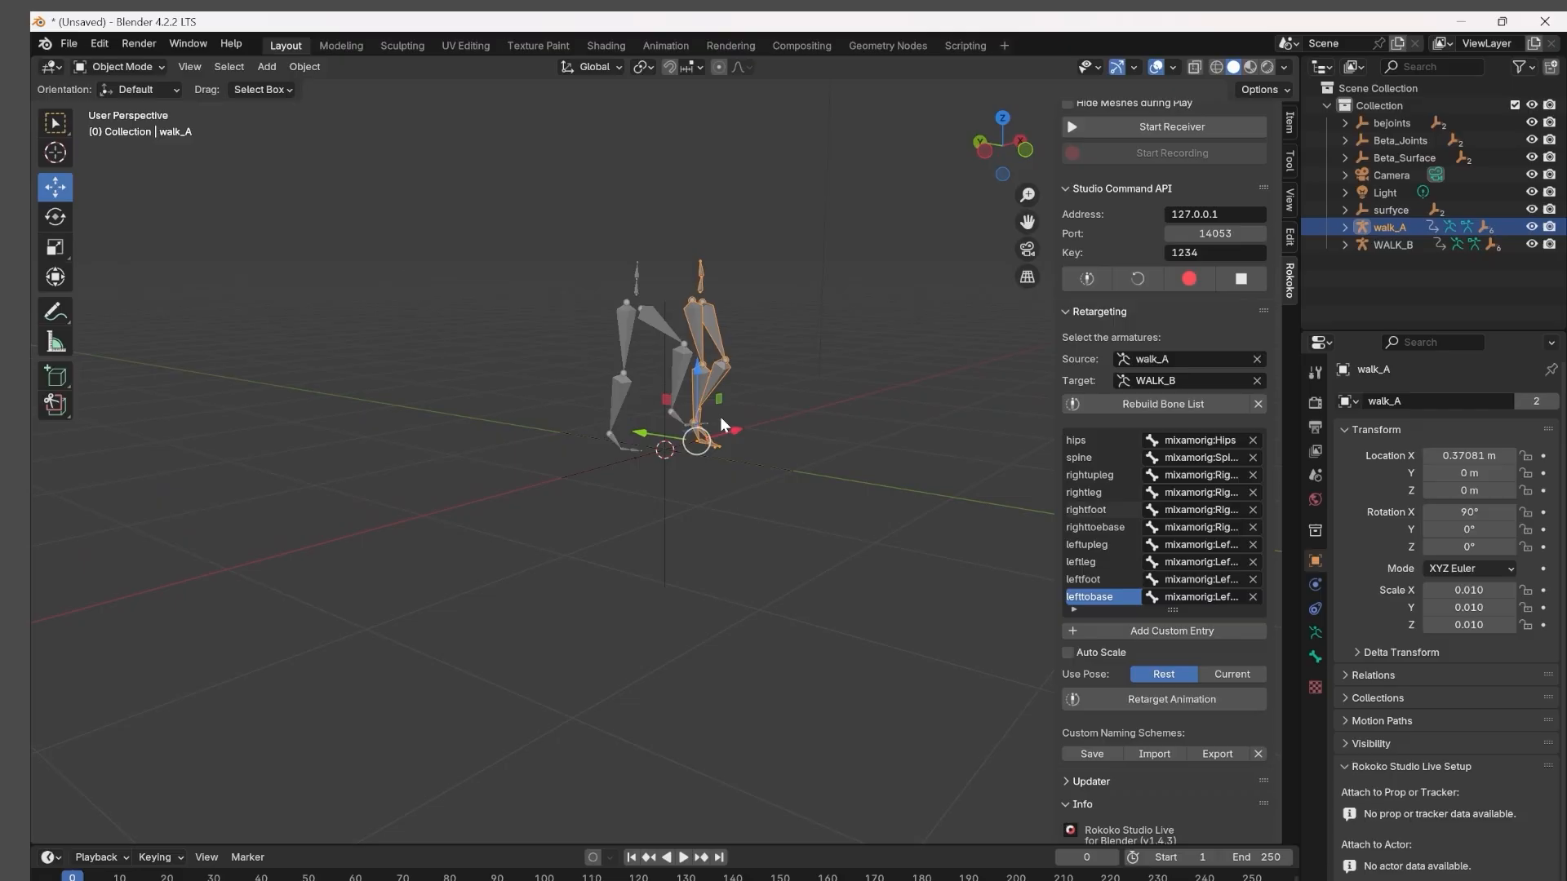
Select WALK_B, play its walk beside walk_A from the side, and return the timeline to frame 0.
{"action": "left_click", "coordinate": [654, 295]}
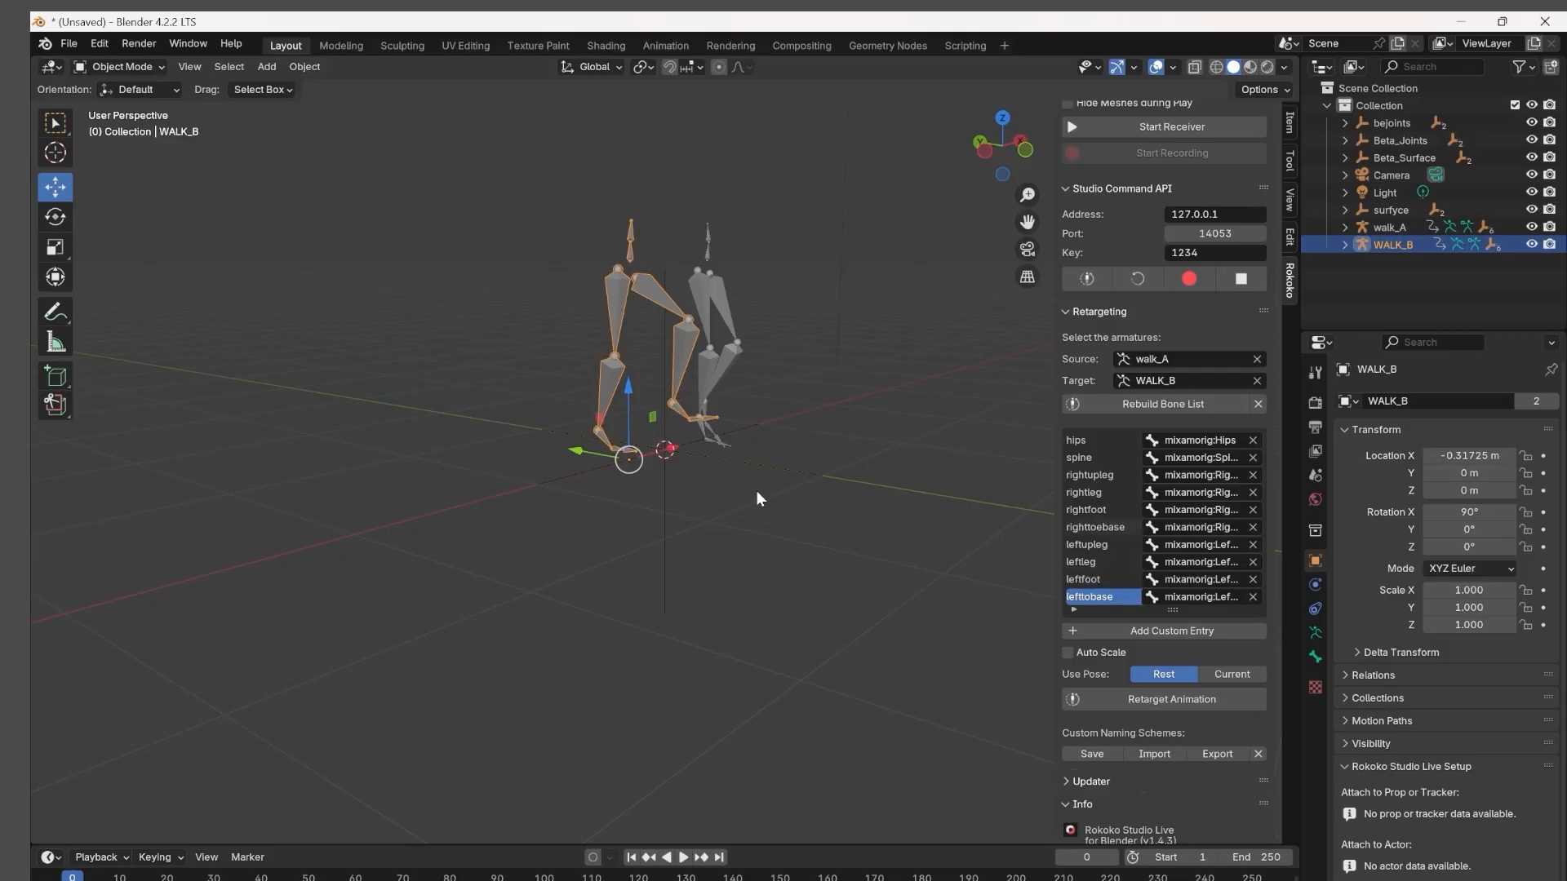
{"action": "scroll", "coordinate": [756, 491], "scroll_direction": "up", "scroll_amount": 2}
{"action": "middle_click_drag", "start_coordinate": [638, 578], "coordinate": [849, 491]}
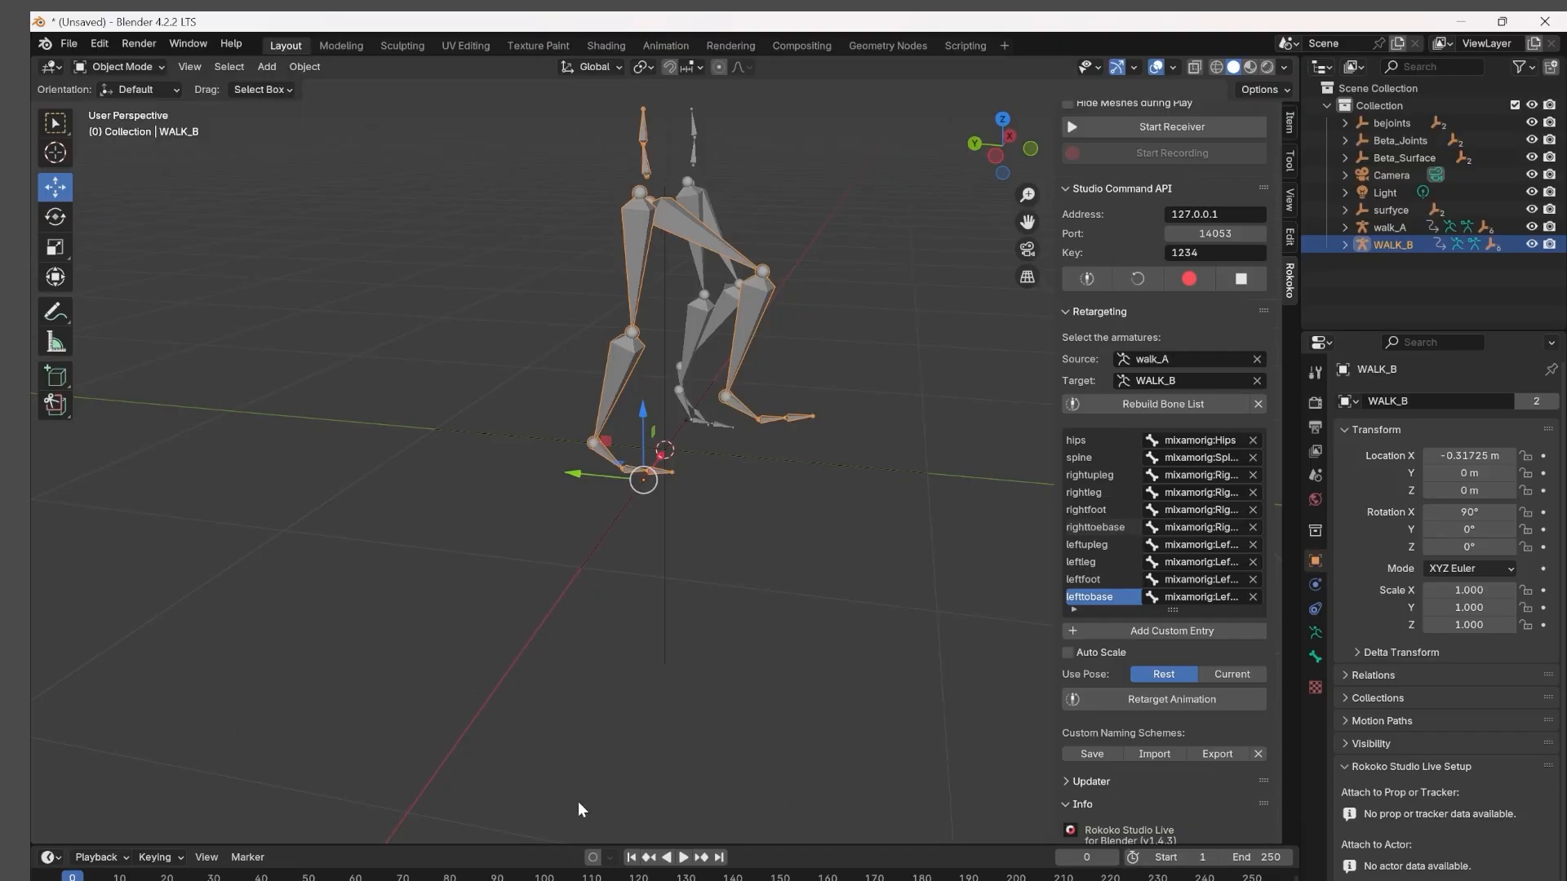
{"action": "left_click", "coordinate": [684, 857]}
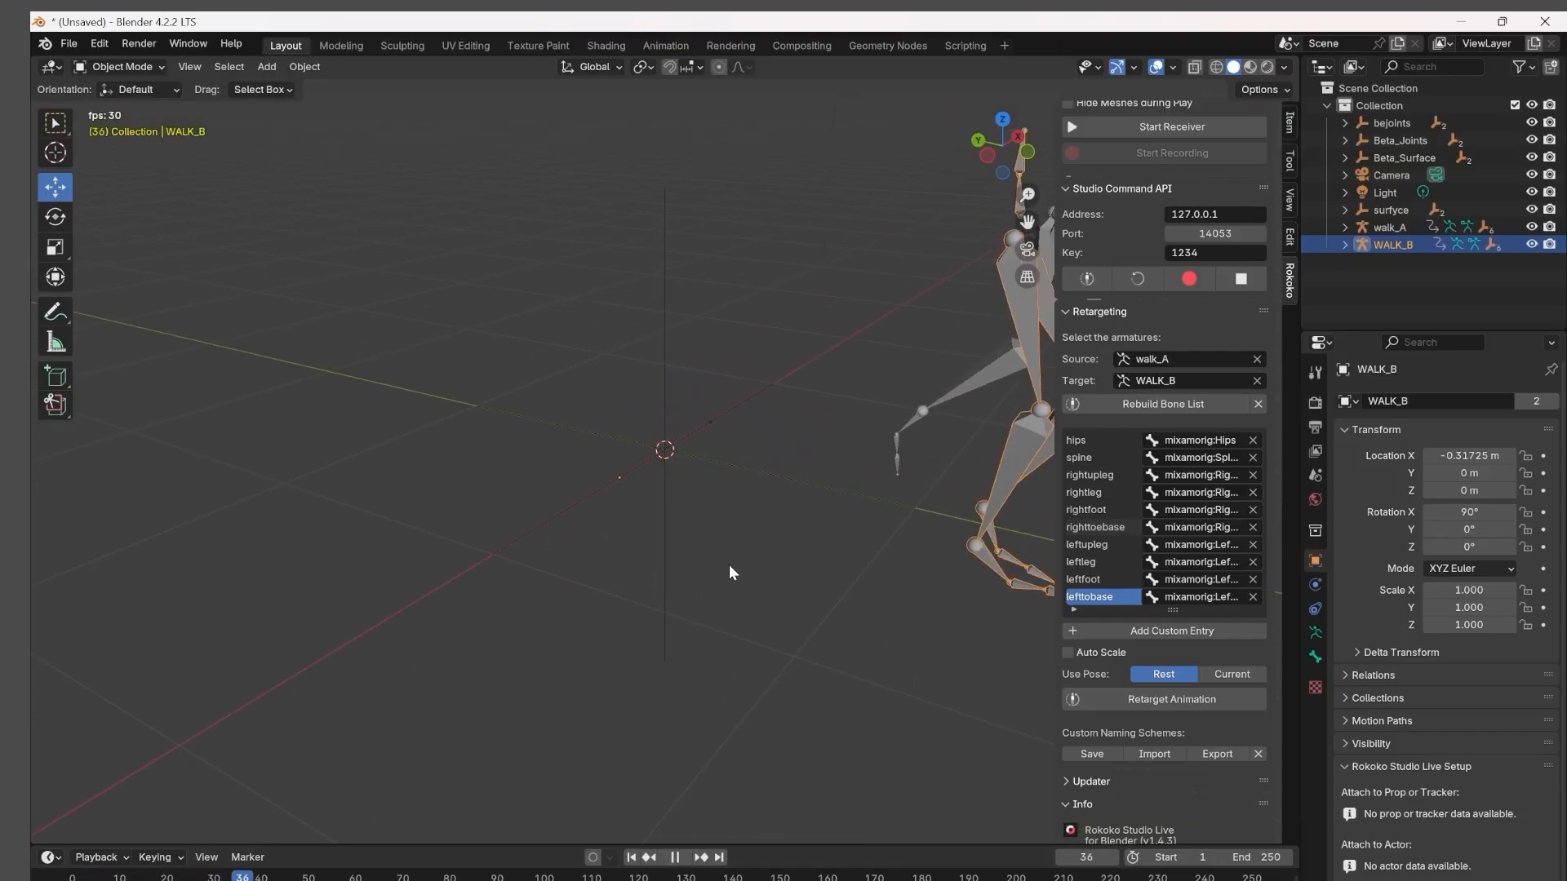
{"action": "scroll", "coordinate": [727, 587], "scroll_direction": "down", "scroll_amount": 4}
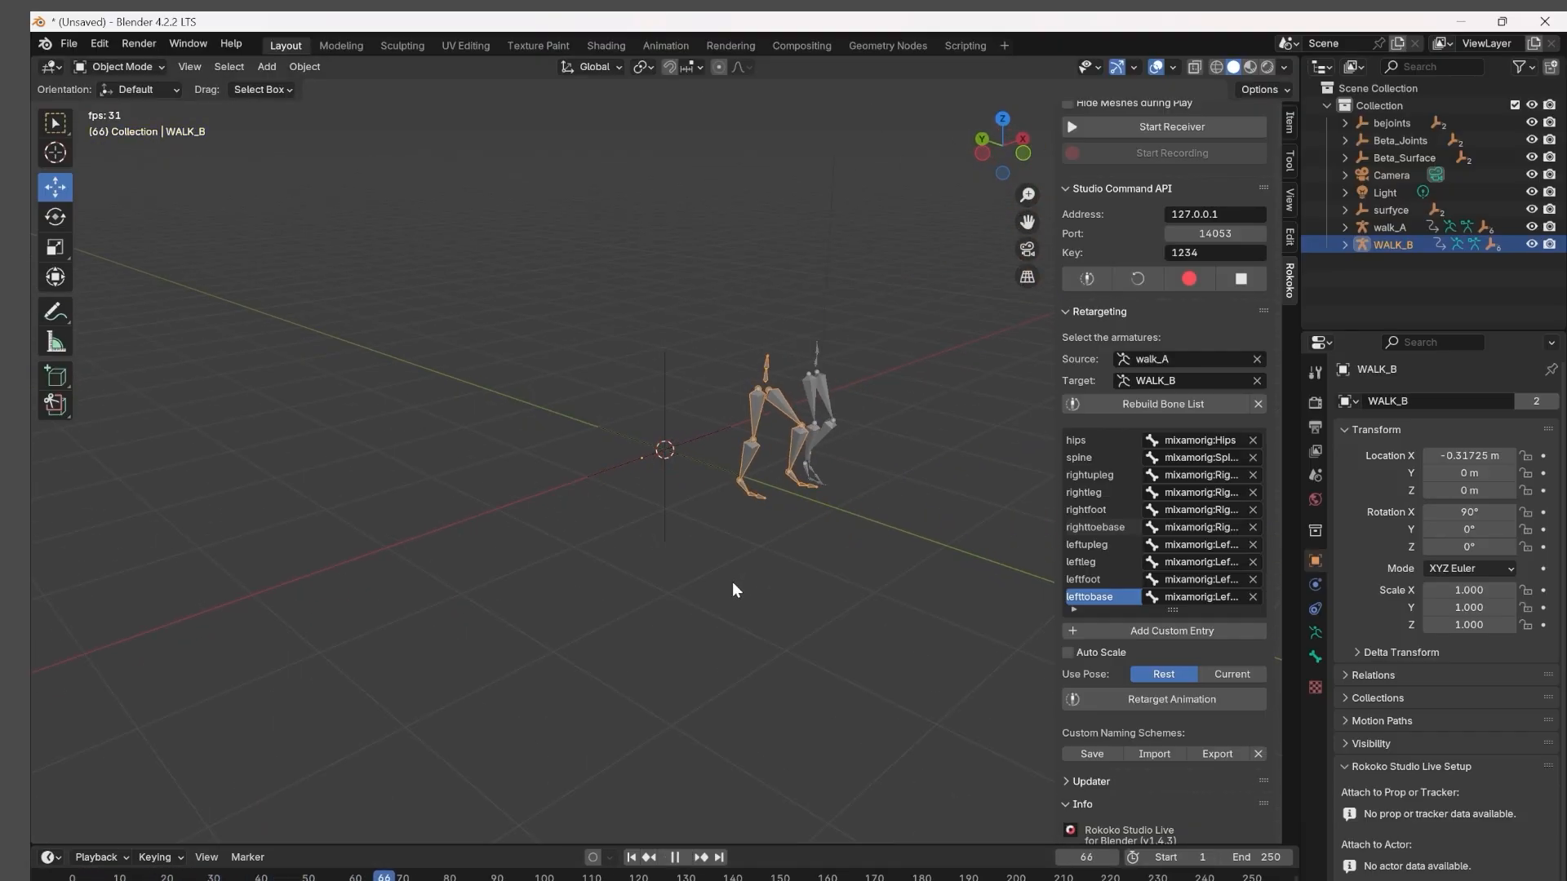
{"action": "left_click", "coordinate": [685, 855]}
{"action": "left_click_drag", "start_coordinate": [569, 877], "coordinate": [38, 876]}
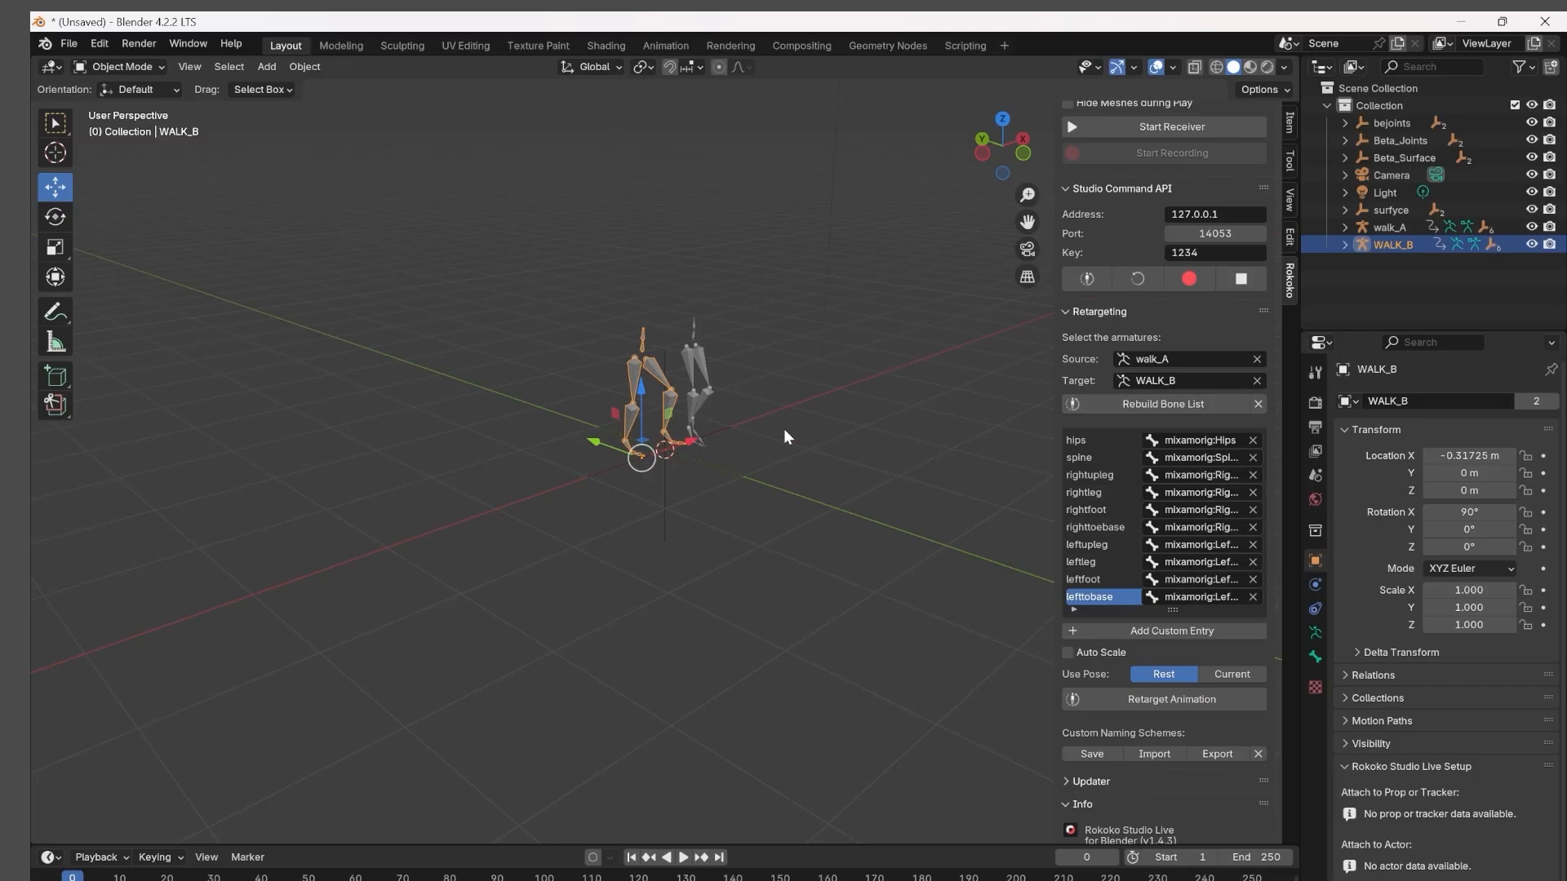
Examine WALK_B's leg pose against walk_A at frame 1 from a close side view.
{"action": "middle_click_drag", "start_coordinate": [785, 430], "coordinate": [741, 423]}
{"action": "scroll", "coordinate": [412, 608], "scroll_direction": "up", "scroll_amount": 4}
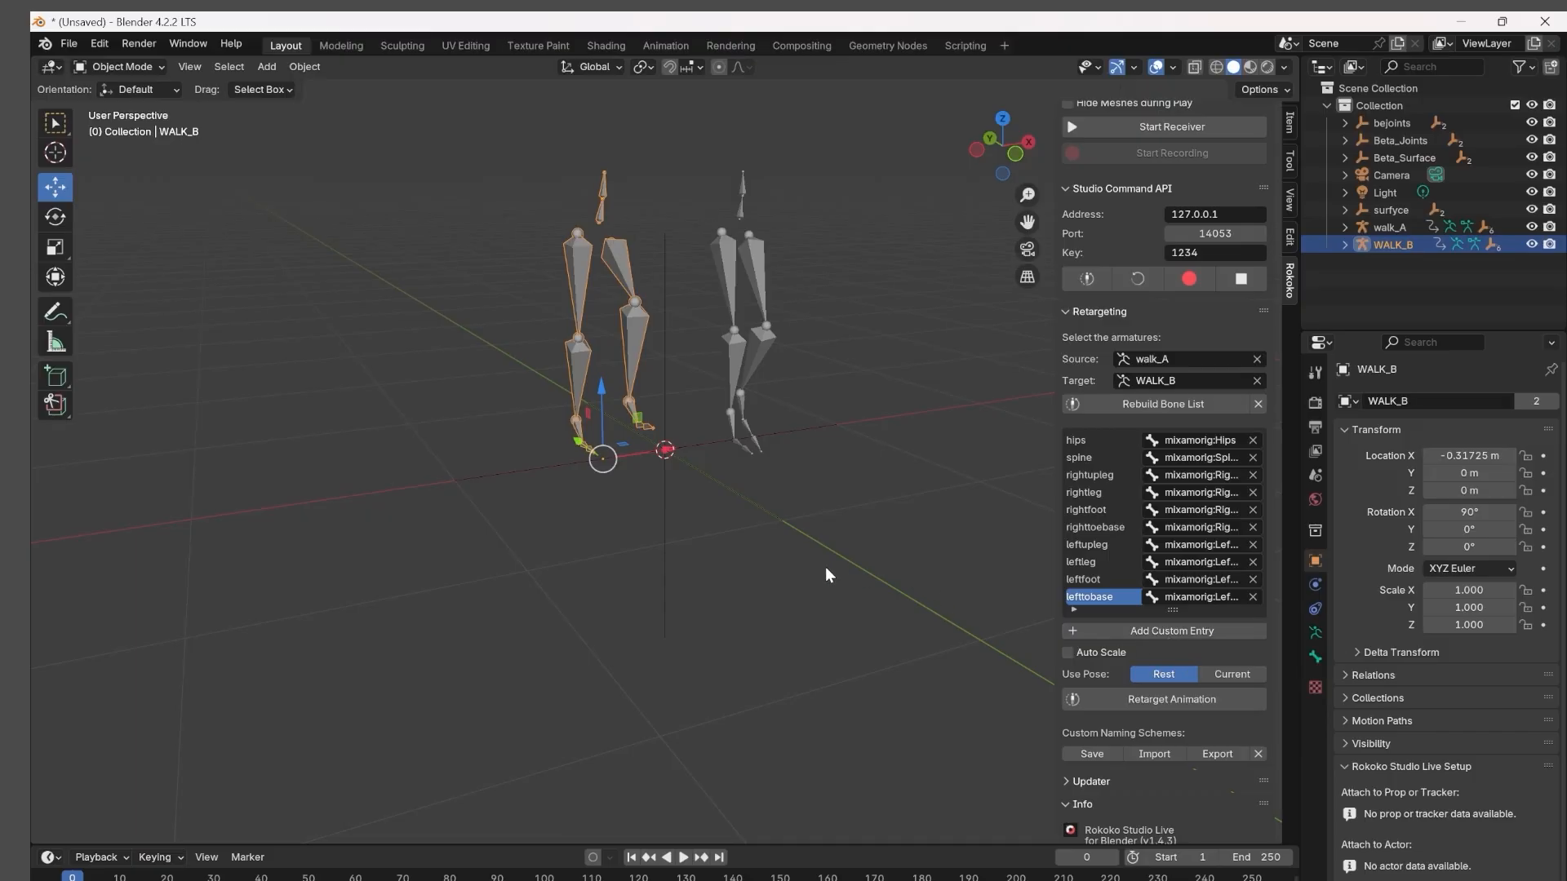
{"action": "middle_click_drag", "start_coordinate": [825, 567], "coordinate": [942, 573]}
{"action": "scroll", "coordinate": [590, 687], "scroll_direction": "up", "scroll_amount": 1}
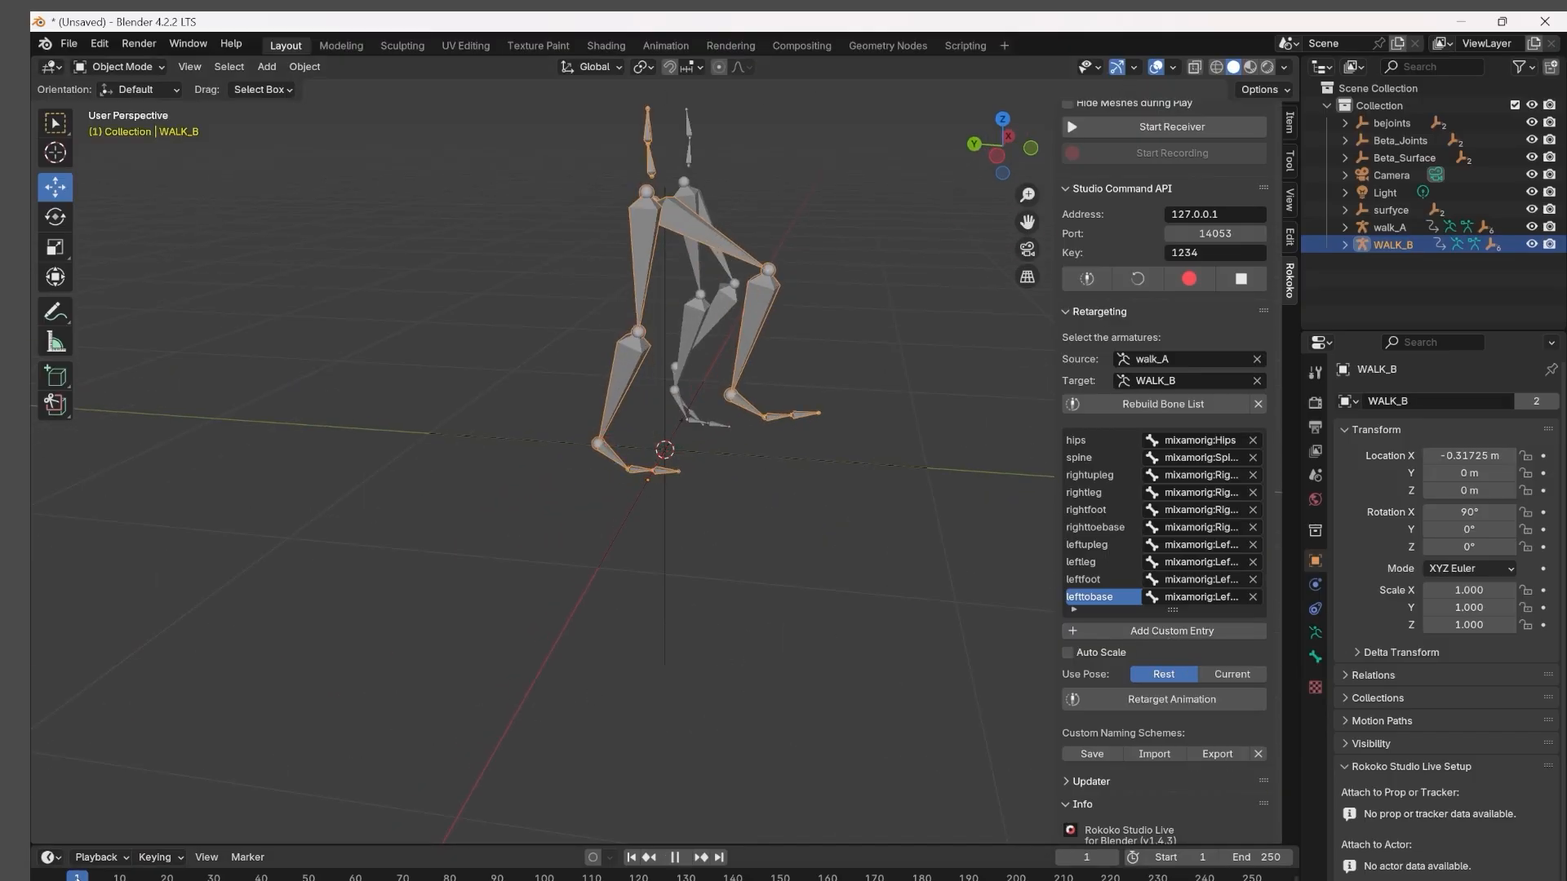
{"action": "middle_click_drag", "start_coordinate": [749, 536], "coordinate": [780, 517]}
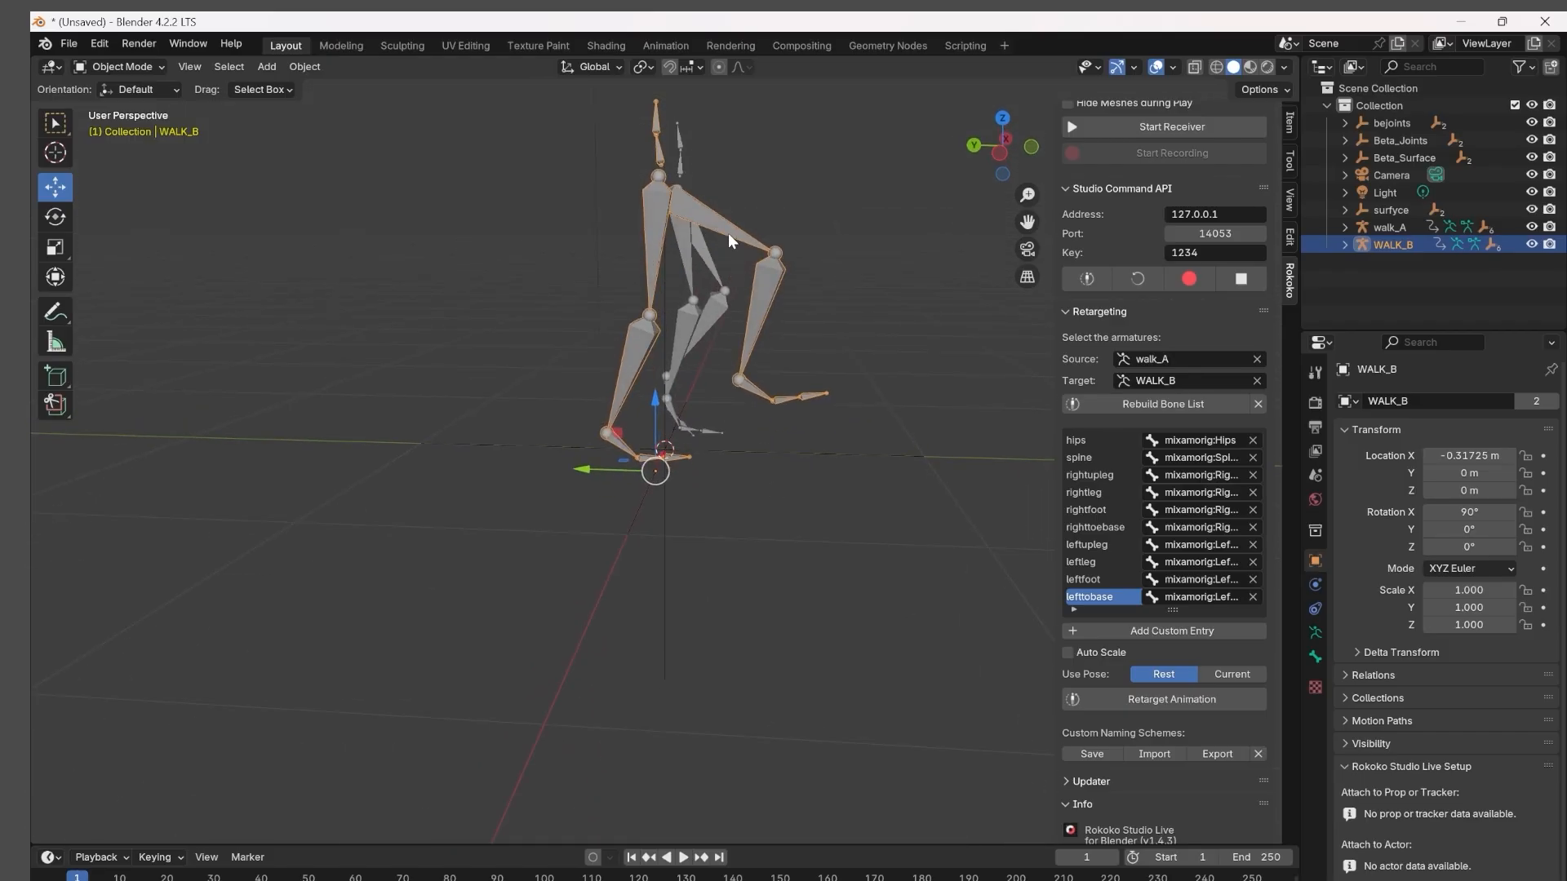
Put WALK_B in Pose Mode in the left orthographic view and move its Hips bone slightly at frame 1.
{"action": "left_click", "coordinate": [154, 69]}
{"action": "left_click", "coordinate": [999, 153]}
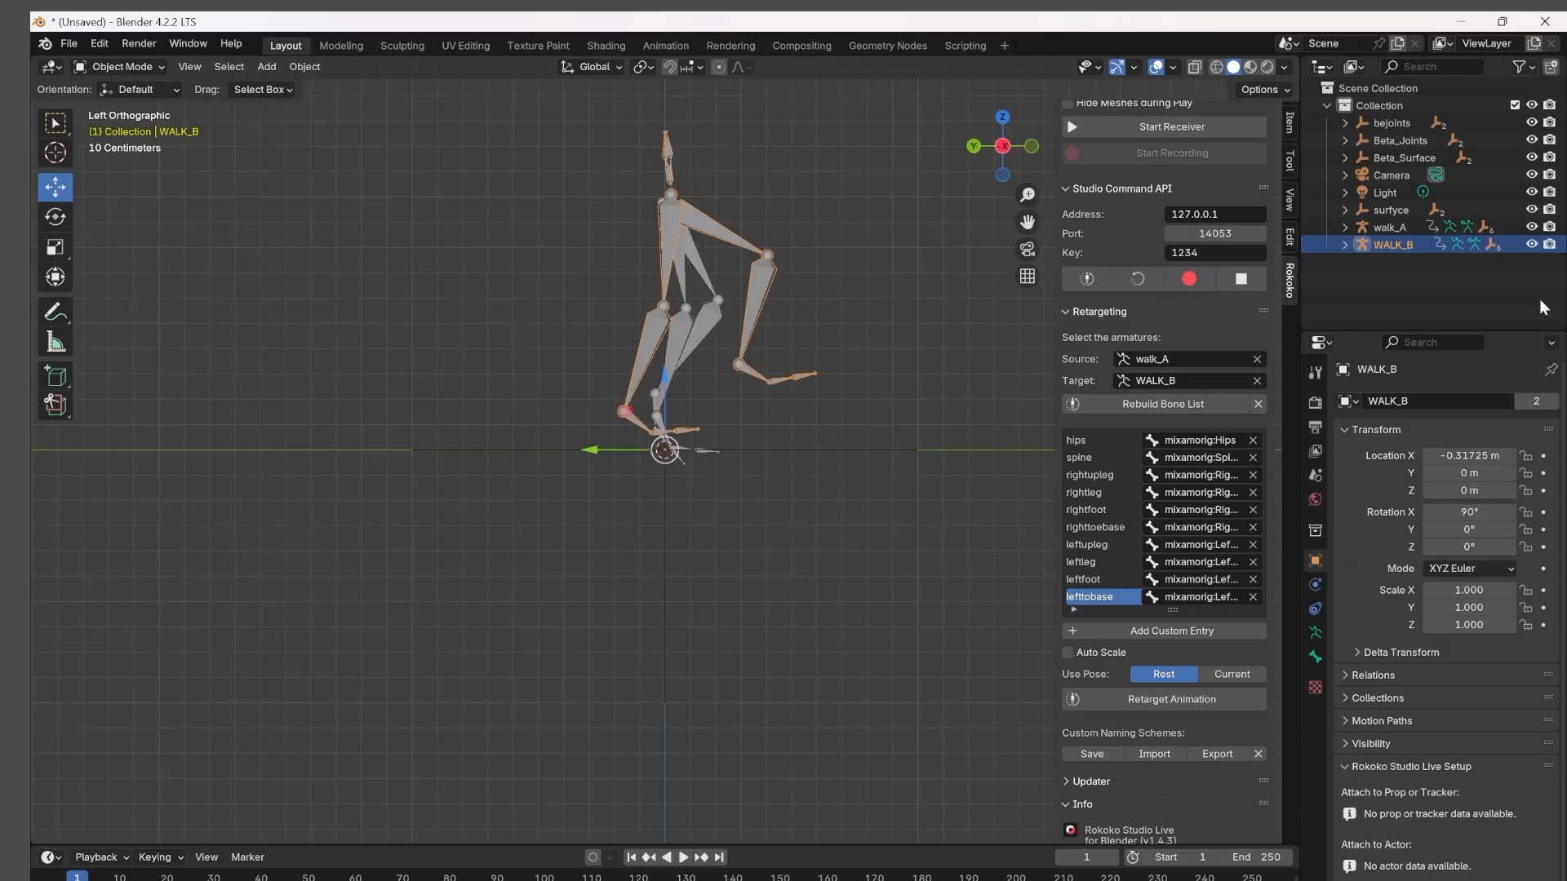
{"action": "left_click", "coordinate": [122, 67]}
{"action": "left_click", "coordinate": [123, 121]}
{"action": "left_click", "coordinate": [55, 217]}
{"action": "left_click_drag", "start_coordinate": [751, 159], "coordinate": [753, 153]}
{"action": "left_click", "coordinate": [683, 189]}
{"action": "left_click", "coordinate": [57, 186]}
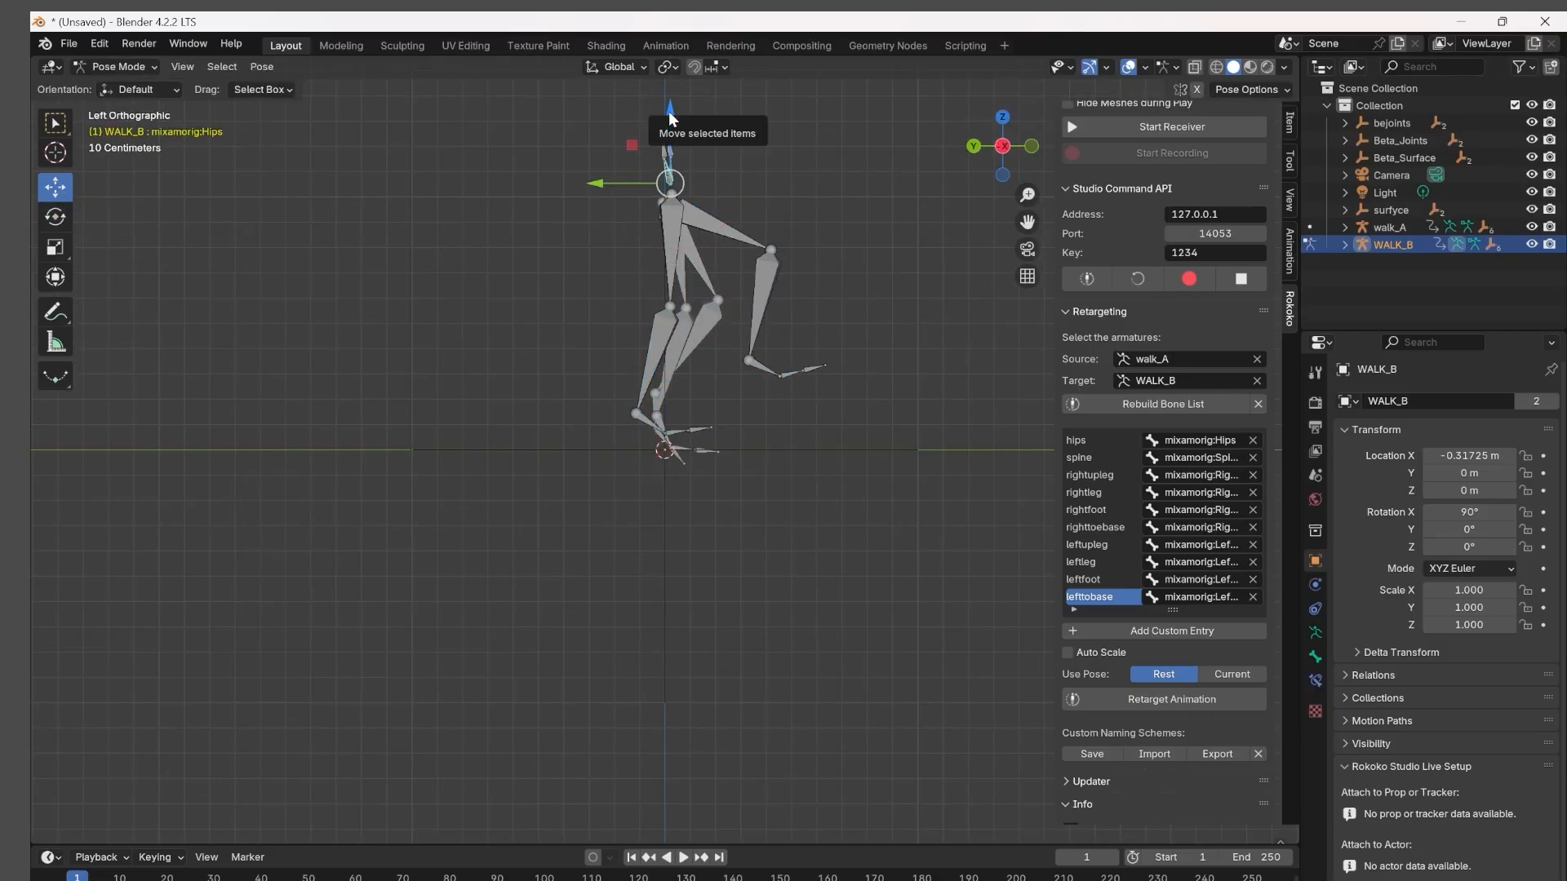
{"action": "left_click_drag", "start_coordinate": [673, 114], "coordinate": [674, 112]}
Rotate WALK_B's RightUpLeg bone at frame 1.
{"action": "left_click", "coordinate": [674, 245]}
{"action": "left_click", "coordinate": [56, 217]}
{"action": "middle_click_drag", "start_coordinate": [893, 186], "coordinate": [848, 199]}
{"action": "scroll", "coordinate": [728, 314], "scroll_direction": "up", "scroll_amount": 7}
{"action": "middle_click_drag", "start_coordinate": [728, 313], "coordinate": [669, 351]}
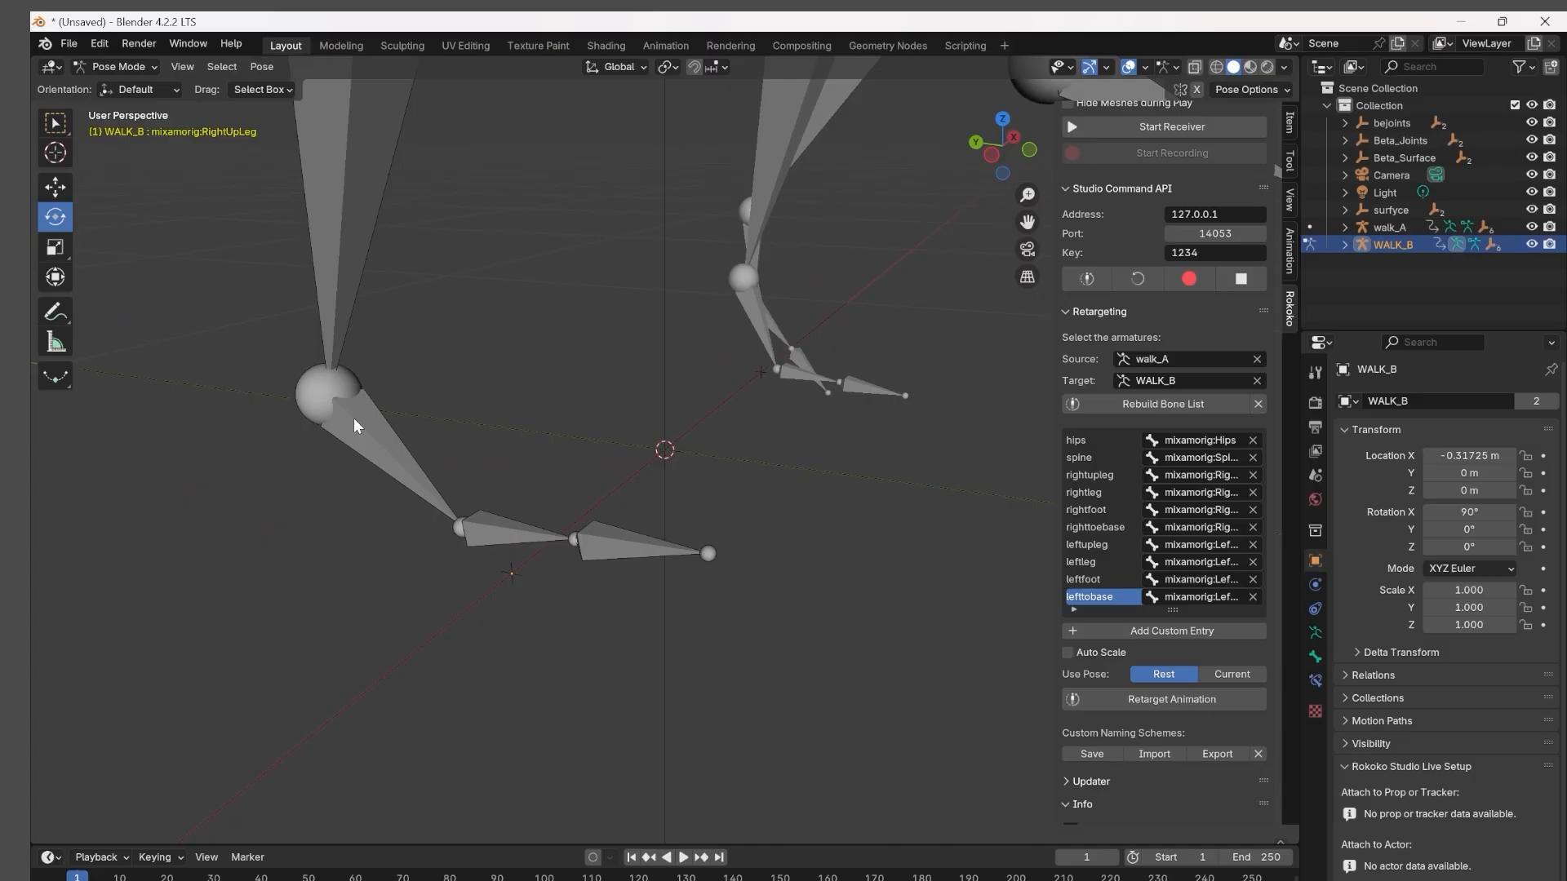
Select WALK_B's RightFoot bone, locate it in the bone hierarchy, and check the rightfoot entry in the retargeting list.
{"action": "left_click", "coordinate": [354, 420]}
{"action": "key", "text": "period"}
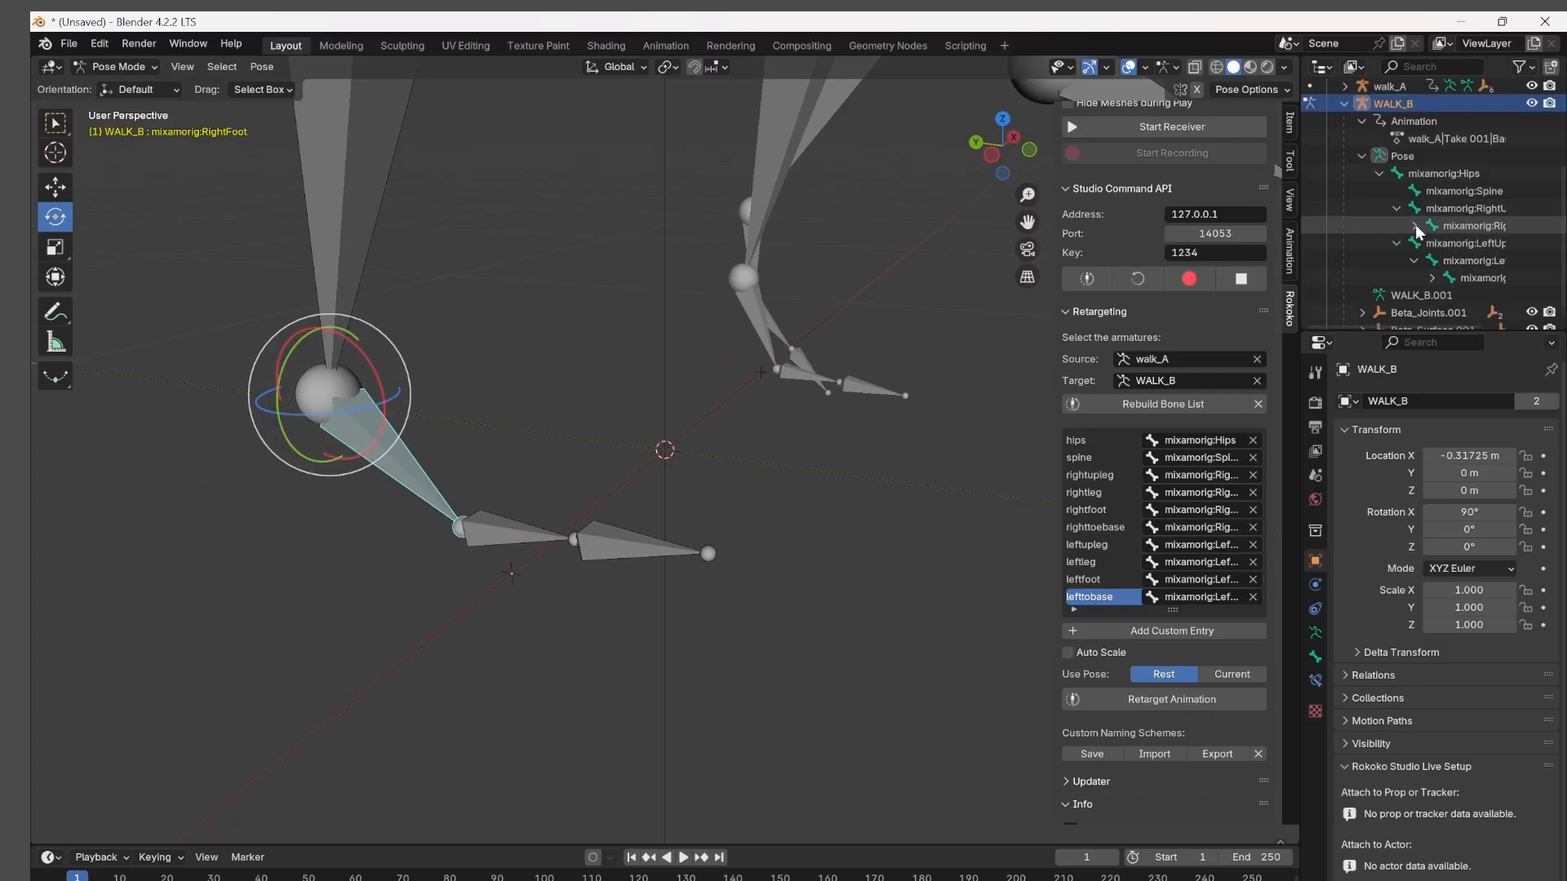
{"action": "middle_click_drag", "start_coordinate": [759, 408], "coordinate": [808, 404]}
{"action": "scroll", "coordinate": [1107, 506], "scroll_direction": "down", "scroll_amount": 1}
{"action": "left_click", "coordinate": [1202, 474]}
{"action": "left_click", "coordinate": [693, 489]}
{"action": "middle_click_drag", "start_coordinate": [604, 457], "coordinate": [622, 469]}
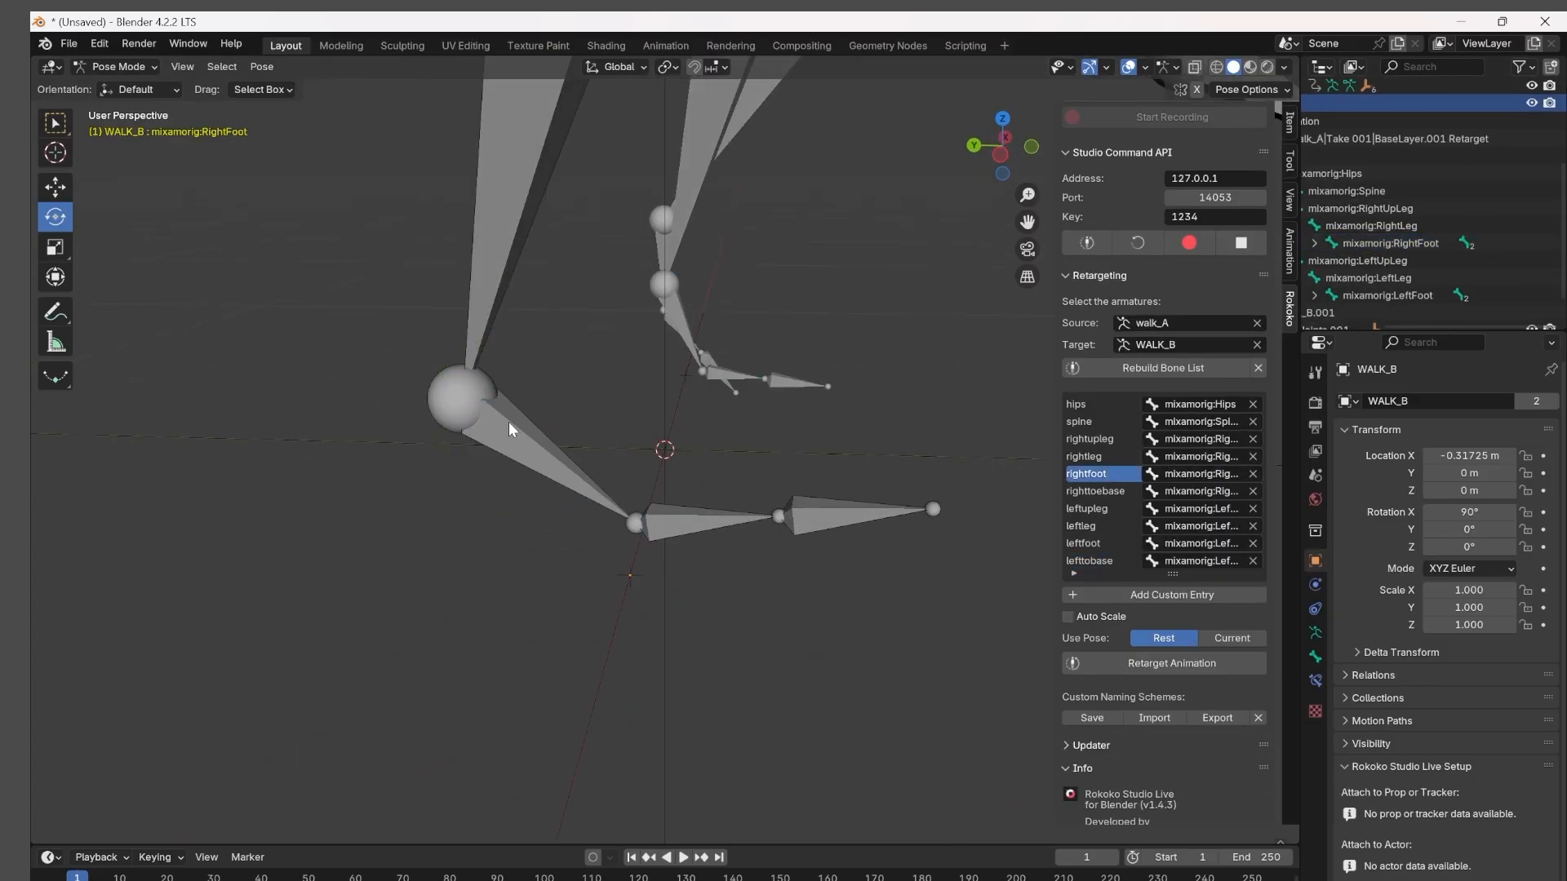
Try to move the RightFoot bone in the left orthographic view, and undo the move.
{"action": "left_click", "coordinate": [511, 425]}
{"action": "left_click_drag", "start_coordinate": [532, 386], "coordinate": [534, 404]}
{"action": "key", "text": "ctrl+KP_3"}
{"action": "left_click", "coordinate": [56, 187]}
{"action": "left_click_drag", "start_coordinate": [500, 311], "coordinate": [522, 331]}
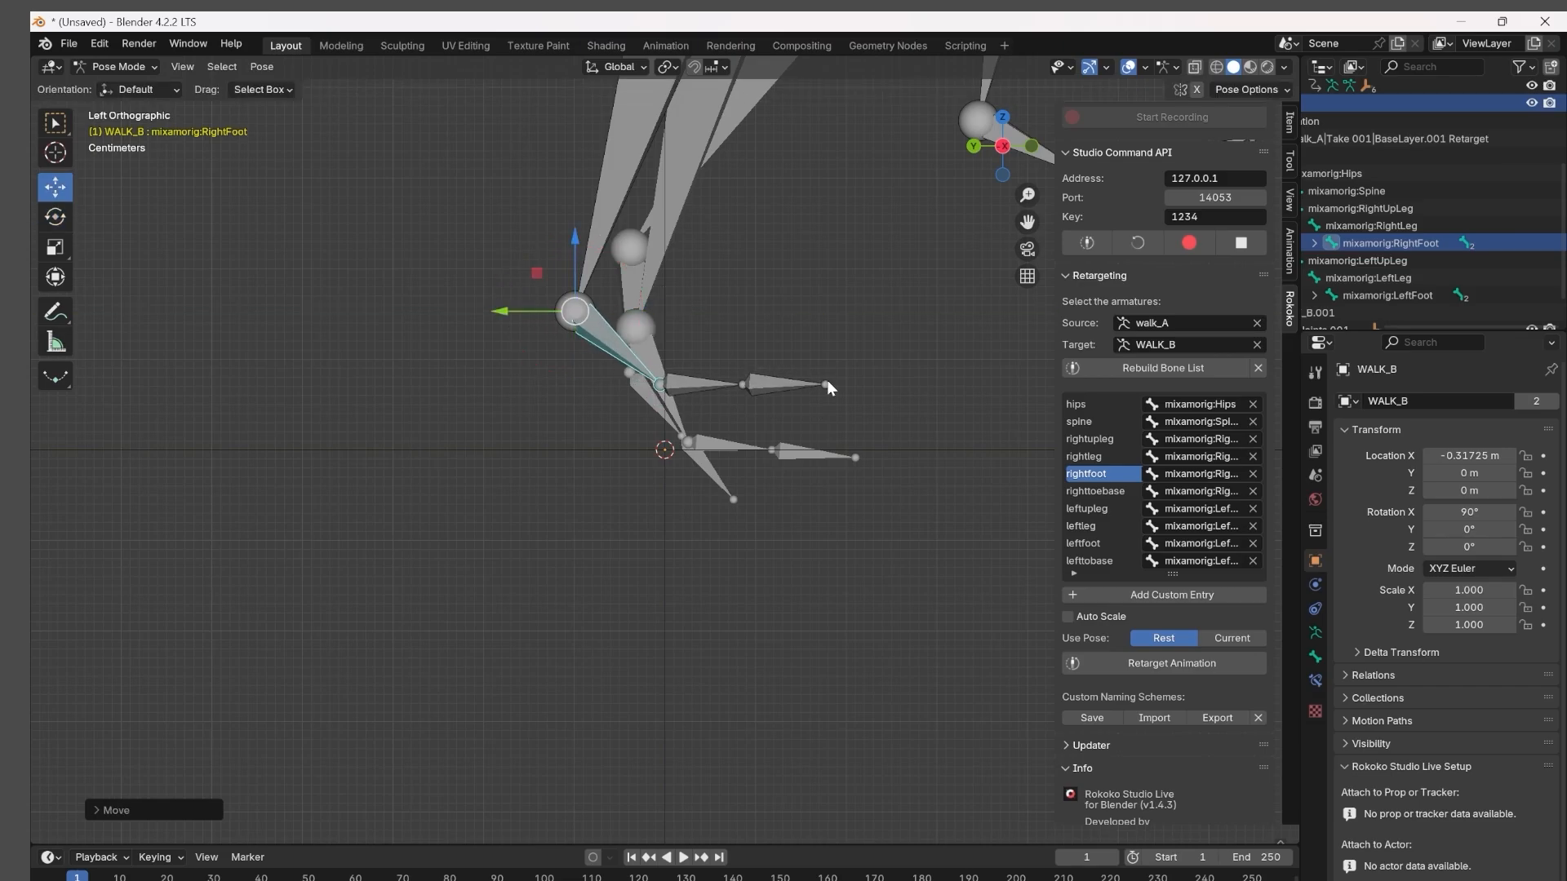
{"action": "key", "text": "ctrl+z"}
Rotate the RightLeg bone at frame 1, show the bone transform values, and insert a keyframe.
{"action": "key", "text": "KP_5"}
{"action": "key", "text": "KP_5"}
{"action": "left_click", "coordinate": [673, 198]}
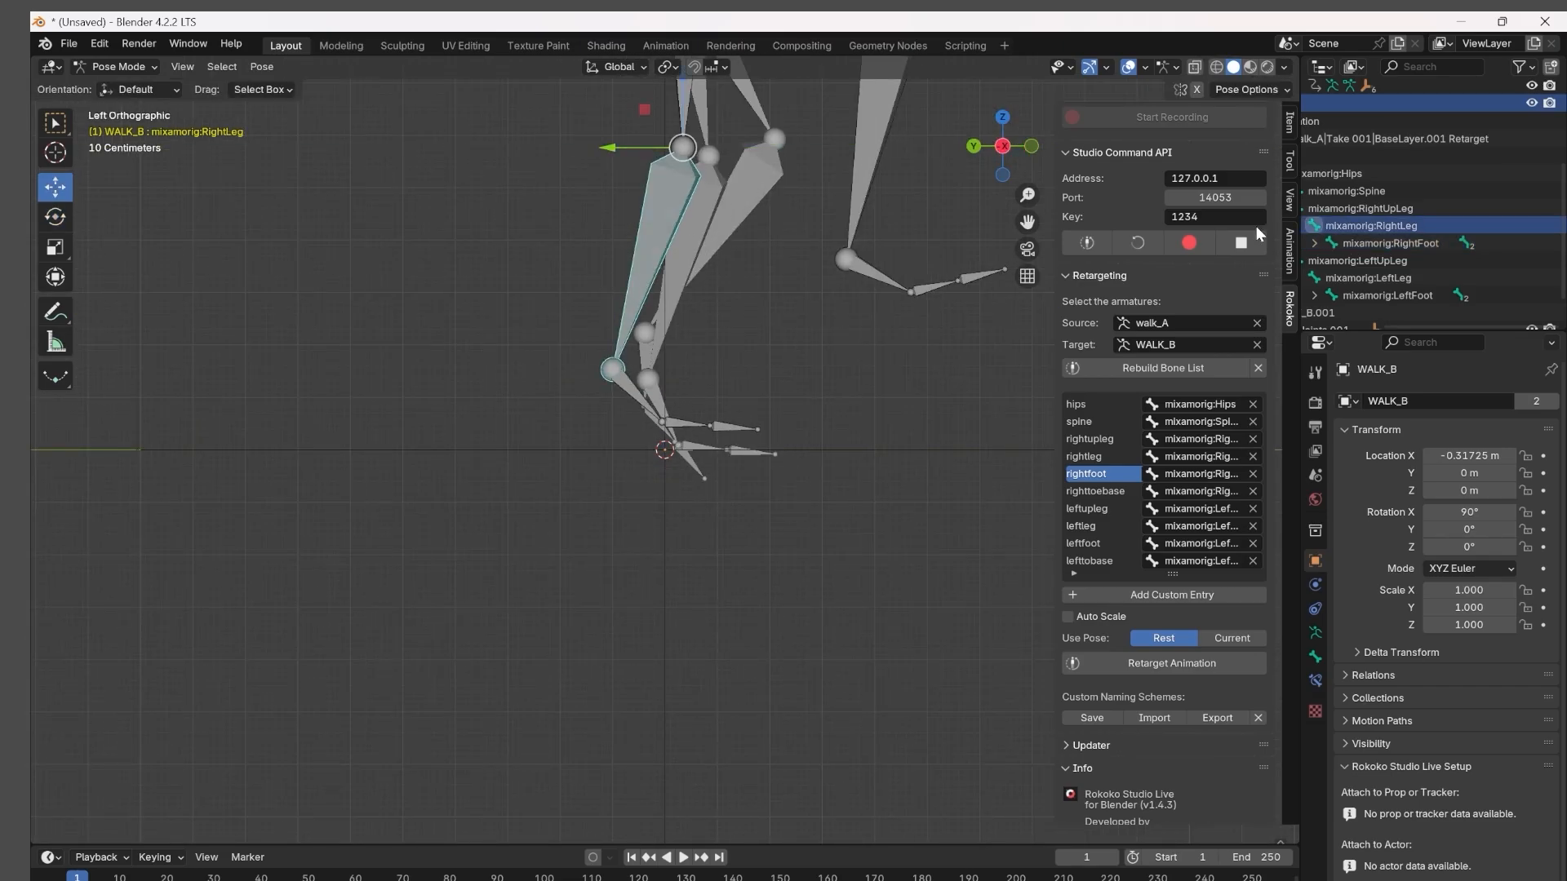
{"action": "left_click", "coordinate": [51, 224]}
{"action": "left_click_drag", "start_coordinate": [753, 189], "coordinate": [761, 174]}
{"action": "scroll", "coordinate": [829, 217], "scroll_direction": "down", "scroll_amount": 3}
{"action": "middle_click_drag", "start_coordinate": [829, 217], "coordinate": [814, 247]}
{"action": "key", "text": "n"}
{"action": "key", "text": "n"}
{"action": "scroll", "coordinate": [1291, 296], "scroll_direction": "up", "scroll_amount": 4}
{"action": "key", "text": "i"}
Rotate the LeftUpLeg bone toward walk_A's thigh pose at frame 1 and keyframe it.
{"action": "left_click", "coordinate": [752, 166]}
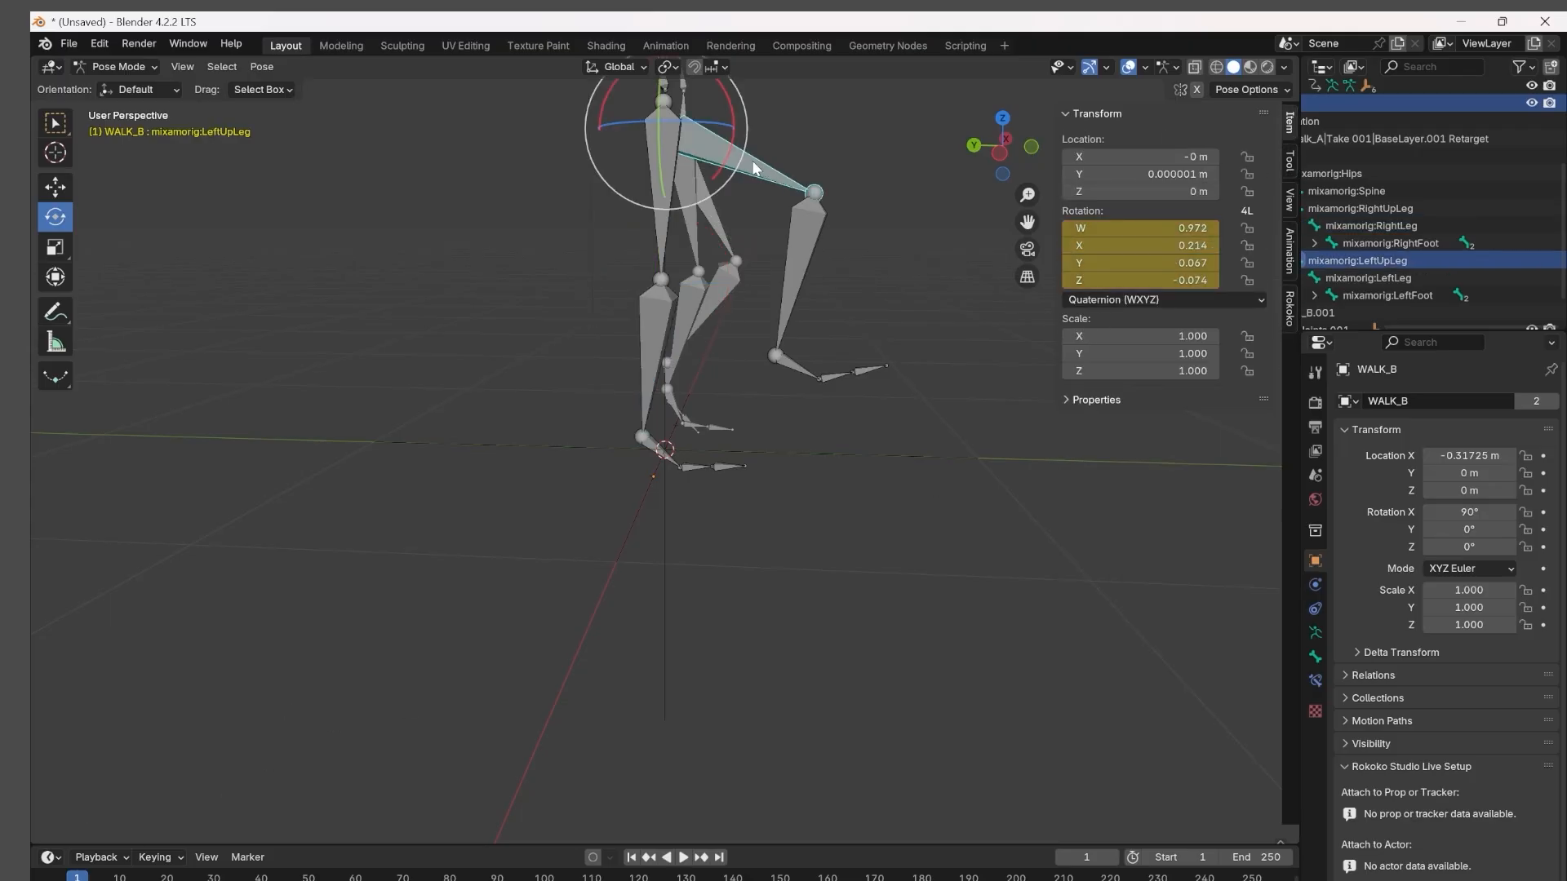
{"action": "left_click_drag", "start_coordinate": [729, 155], "coordinate": [708, 196]}
{"action": "middle_click_drag", "start_coordinate": [807, 357], "coordinate": [859, 357]}
{"action": "key", "text": "i"}
{"action": "key", "text": "ctrl+KP_3"}
{"action": "left_click_drag", "start_coordinate": [727, 188], "coordinate": [718, 198]}
{"action": "key", "text": "i"}
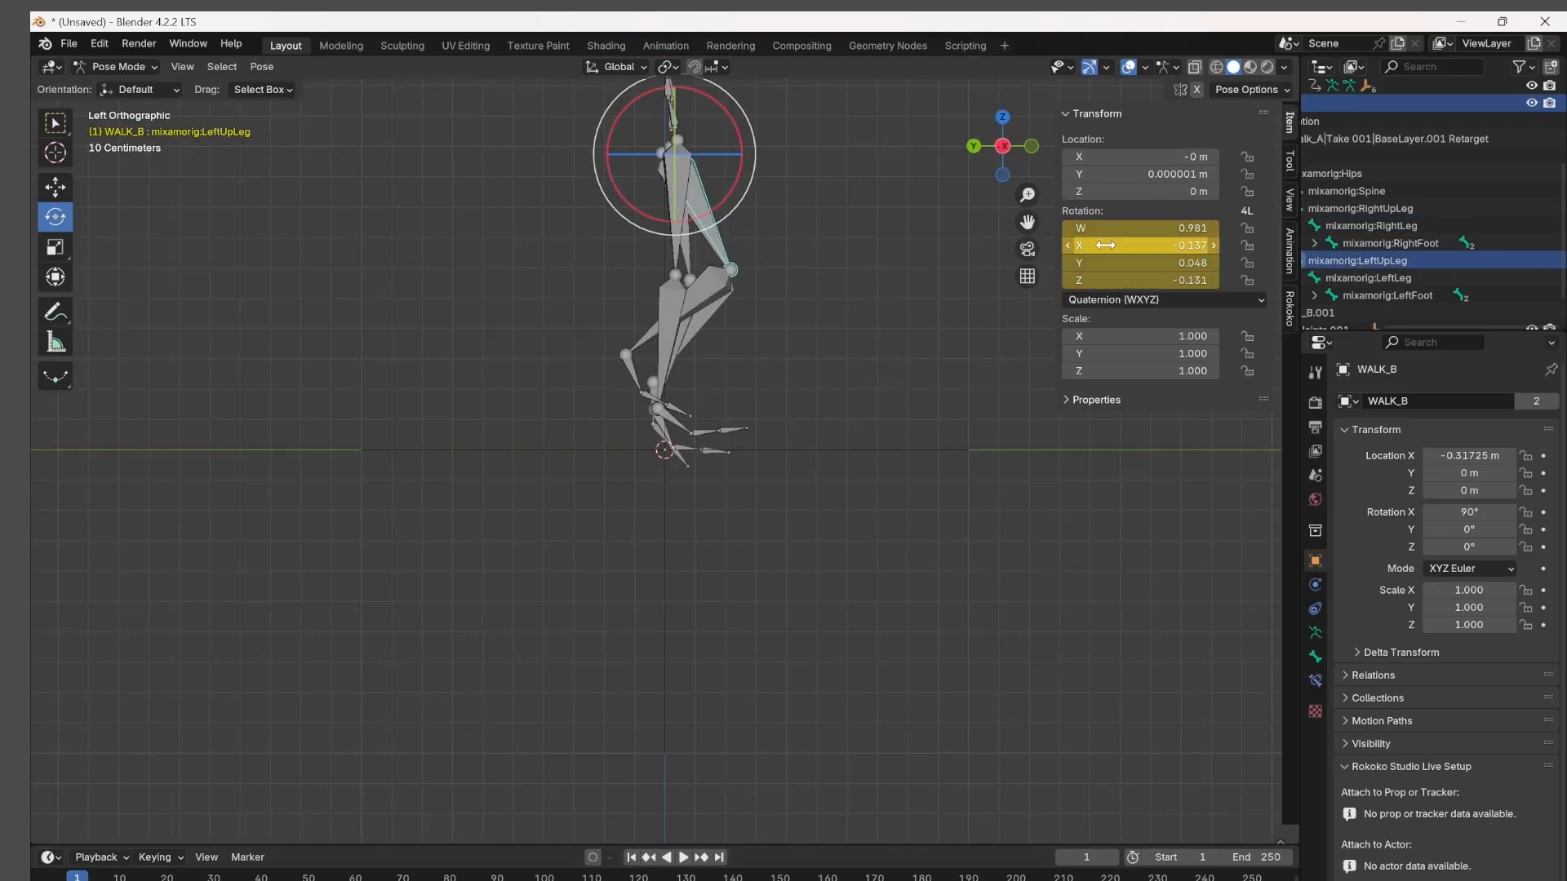
Rotate and keyframe the LeftLeg bone at frame 1, and rotate the RightLeg bone to match walk_A.
{"action": "left_click", "coordinate": [710, 289]}
{"action": "left_click_drag", "start_coordinate": [761, 330], "coordinate": [803, 346]}
{"action": "key", "text": "i"}
{"action": "left_click", "coordinate": [669, 314]}
{"action": "left_click_drag", "start_coordinate": [745, 245], "coordinate": [751, 261]}
Rotate the RightUpLeg bone slightly at frame 1 and insert a keyframe.
{"action": "left_click", "coordinate": [55, 189]}
{"action": "left_click", "coordinate": [676, 196]}
{"action": "left_click", "coordinate": [56, 217]}
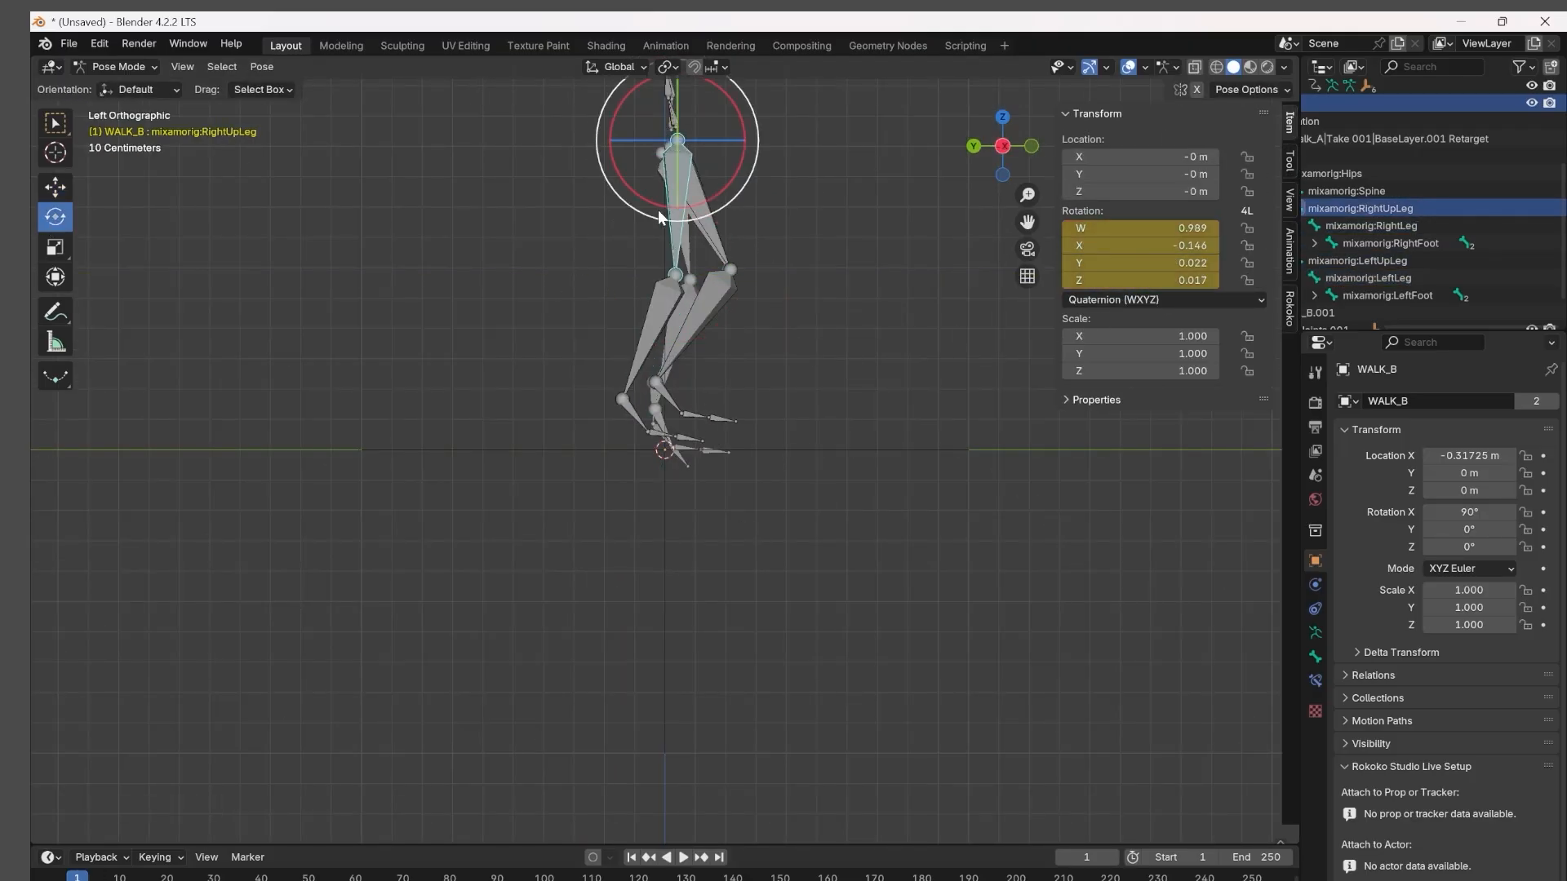
{"action": "left_click_drag", "start_coordinate": [657, 218], "coordinate": [667, 220]}
{"action": "key", "text": "i"}
Go to frame 4, rotate the LeftUpLeg bone toward walk_A's pose, and keyframe it.
{"action": "left_click_drag", "start_coordinate": [77, 877], "coordinate": [92, 877]}
{"action": "left_click", "coordinate": [825, 273]}
{"action": "left_click", "coordinate": [755, 181]}
{"action": "left_click_drag", "start_coordinate": [759, 137], "coordinate": [993, 237]}
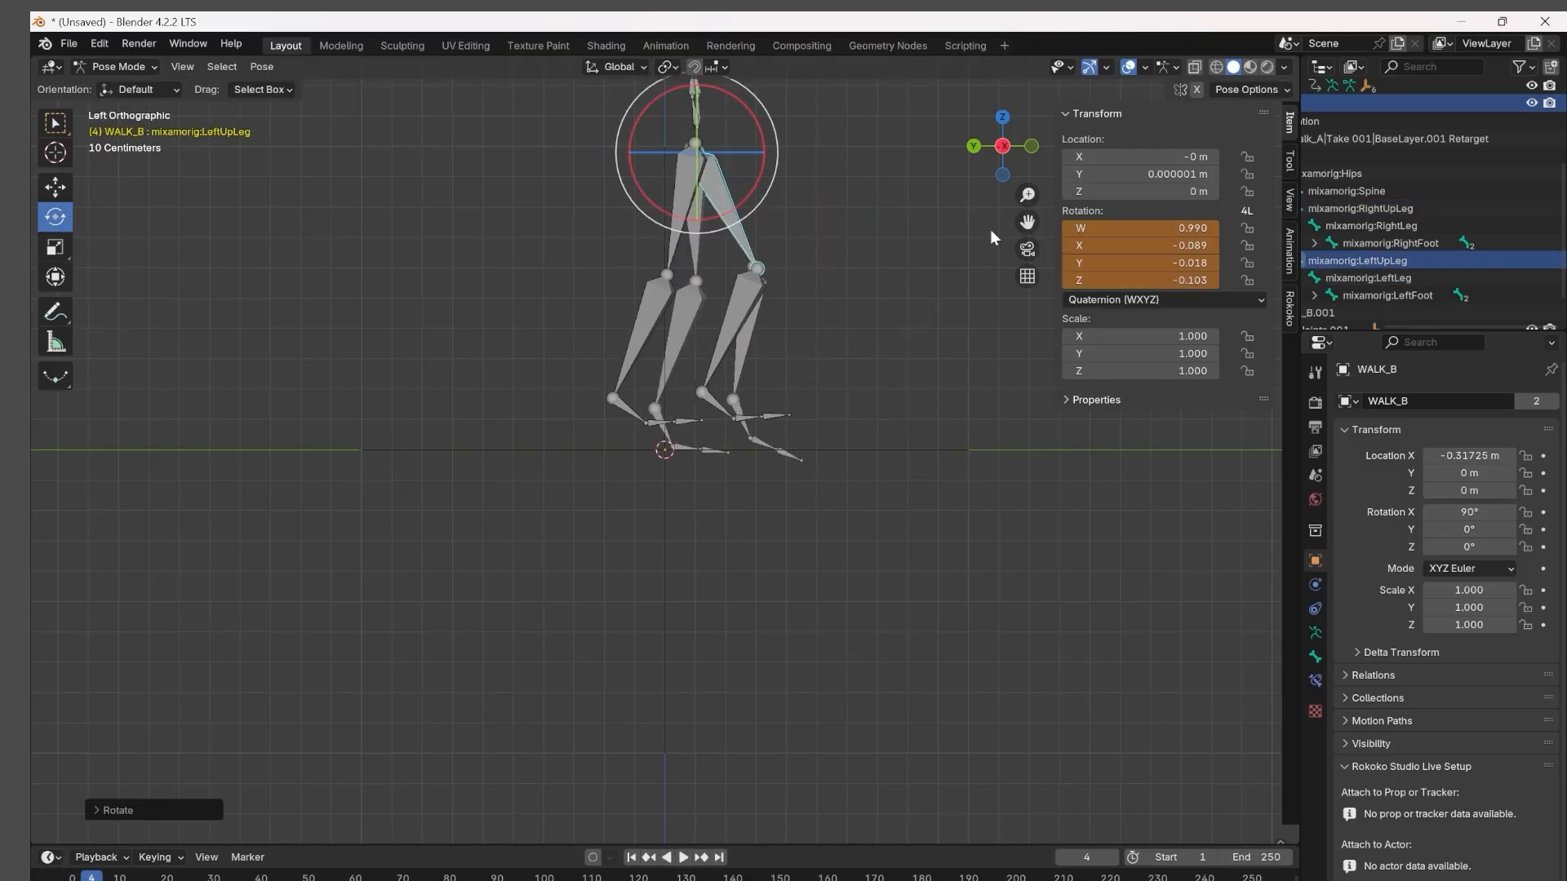
{"action": "key", "text": "i"}
Rotate the LeftLeg and RightUpLeg bones at frame 4 toward walk_A's pose.
{"action": "left_click", "coordinate": [735, 320]}
{"action": "left_click_drag", "start_coordinate": [780, 332], "coordinate": [808, 354]}
{"action": "left_click", "coordinate": [681, 206]}
{"action": "left_click_drag", "start_coordinate": [688, 222], "coordinate": [707, 222]}
{"action": "left_click", "coordinate": [663, 429]}
{"action": "left_click", "coordinate": [741, 418]}
Go to frame 3 and rotate WALK_B's right foot bone toward walk_A's foot angle.
{"action": "left_click_drag", "start_coordinate": [92, 878], "coordinate": [87, 877]}
{"action": "left_click", "coordinate": [714, 205]}
{"action": "left_click", "coordinate": [690, 405]}
{"action": "left_click", "coordinate": [663, 426]}
{"action": "left_click_drag", "start_coordinate": [721, 414], "coordinate": [729, 426]}
Rotate the RightLeg bone and the right toe bone at frame 3 to follow walk_A's leg.
{"action": "left_click", "coordinate": [715, 200]}
{"action": "left_click", "coordinate": [683, 318]}
{"action": "left_click_drag", "start_coordinate": [767, 281], "coordinate": [768, 289]}
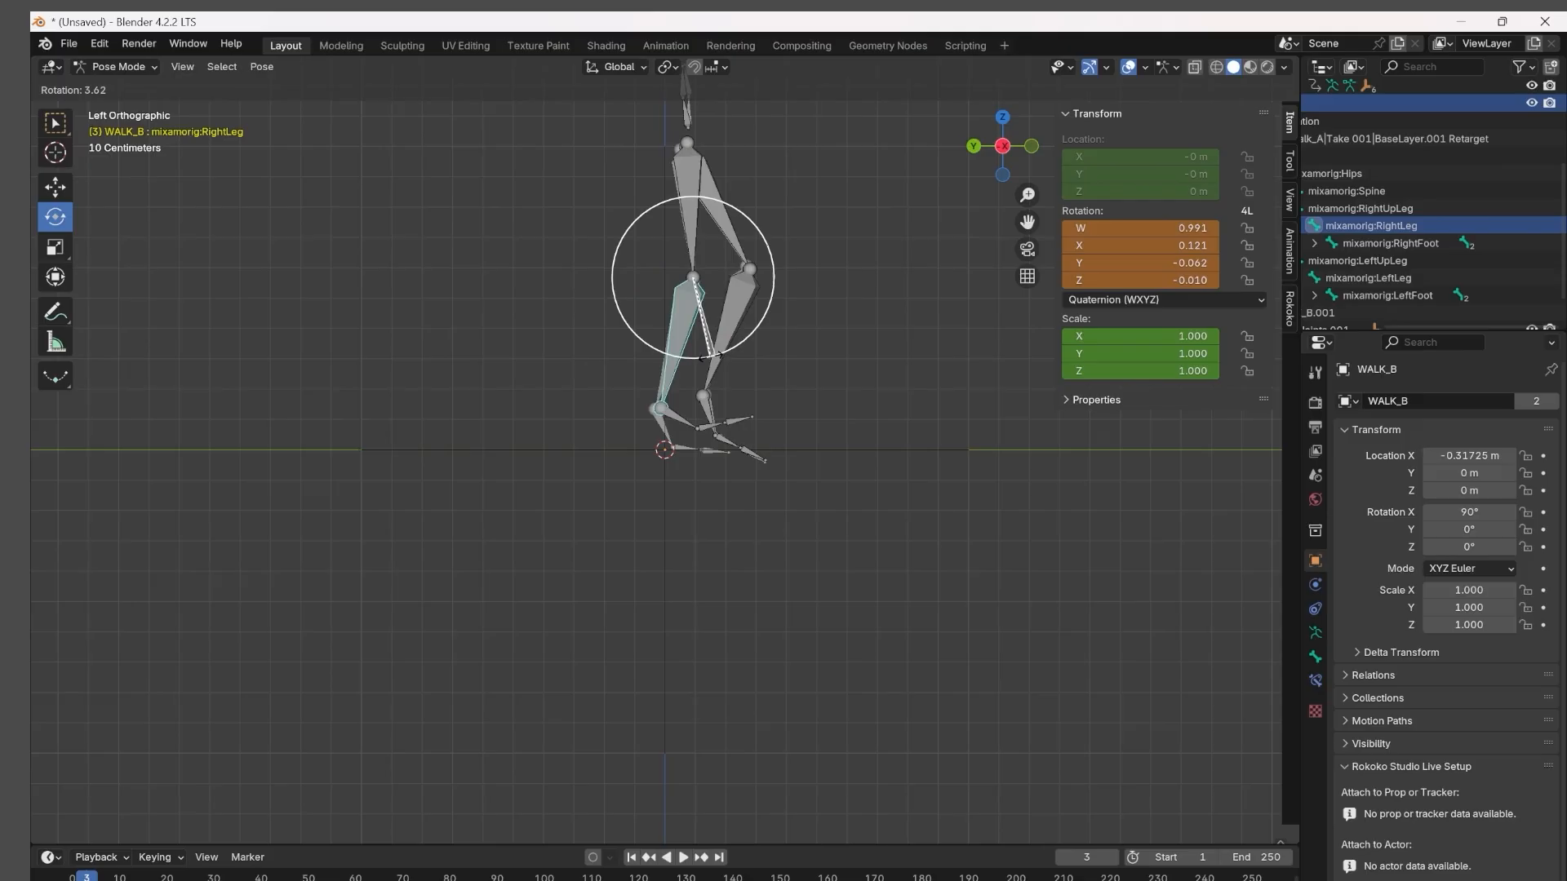
{"action": "left_click", "coordinate": [687, 447]}
{"action": "left_click_drag", "start_coordinate": [741, 437], "coordinate": [780, 439]}
Go to frame 5 and rotate the RightToeBase bone by about -6.45°.
{"action": "left_click_drag", "start_coordinate": [87, 877], "coordinate": [95, 877]}
{"action": "left_click", "coordinate": [731, 202]}
{"action": "left_click", "coordinate": [693, 206]}
{"action": "left_click", "coordinate": [684, 447]}
{"action": "left_click_drag", "start_coordinate": [735, 457], "coordinate": [746, 472]}
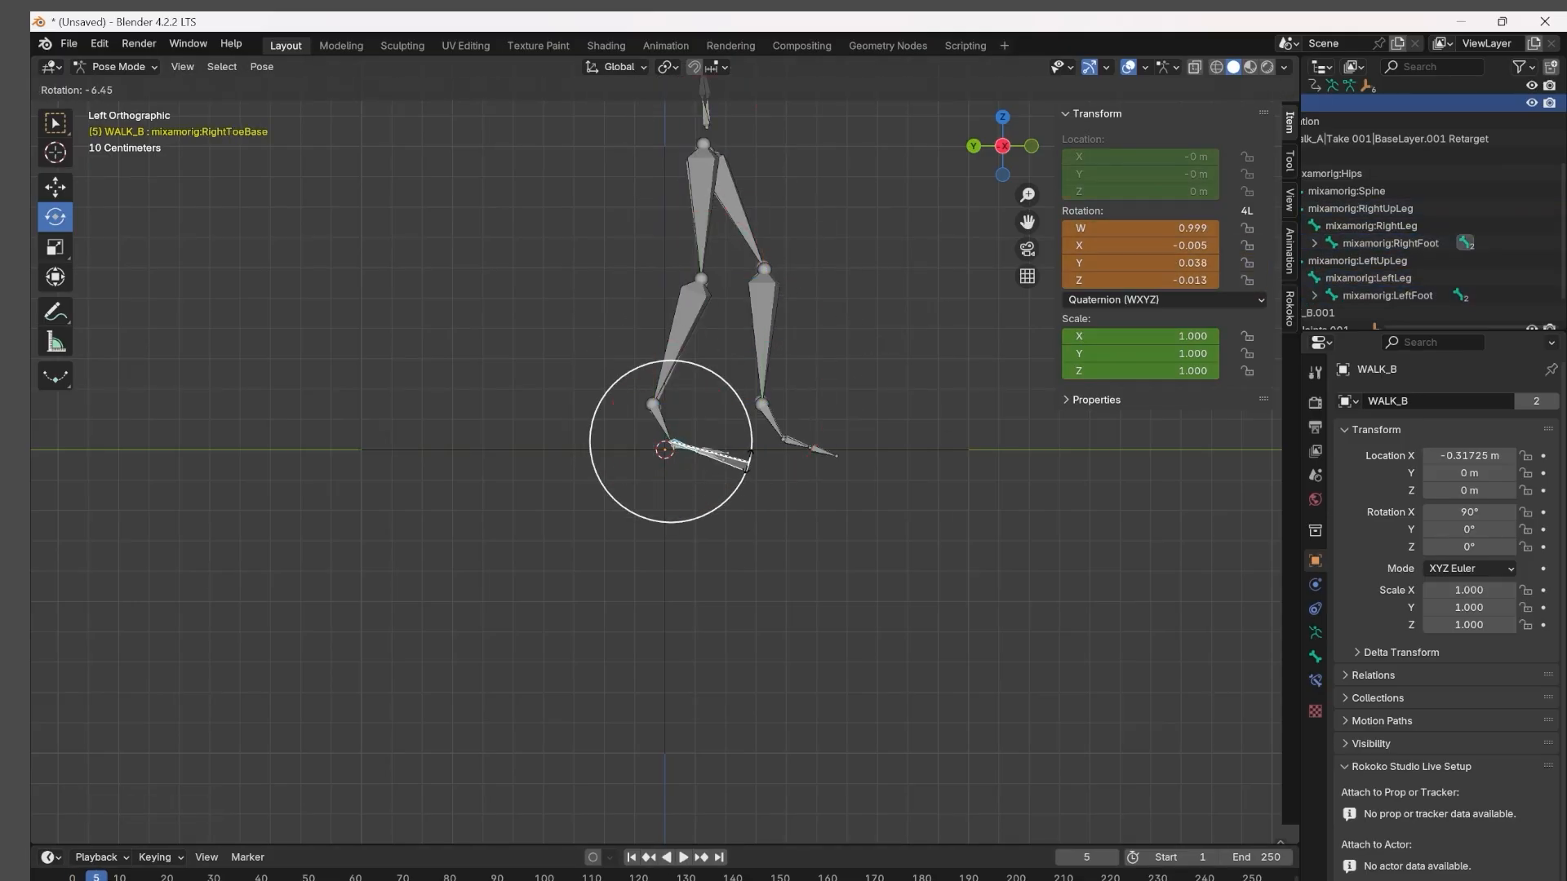
Go to frame 6 and rotate the LeftLeg bone to match walk_A's lower leg.
{"action": "left_click_drag", "start_coordinate": [96, 877], "coordinate": [100, 877]}
{"action": "left_click", "coordinate": [784, 322]}
{"action": "left_click_drag", "start_coordinate": [791, 337], "coordinate": [800, 354]}
{"action": "left_click", "coordinate": [705, 214]}
Go to frame 7 and rotate the LeftUpLeg bone and the right foot toward walk_A's pose.
{"action": "key", "text": "Right"}
{"action": "left_click", "coordinate": [767, 201]}
{"action": "left_click_drag", "start_coordinate": [791, 213], "coordinate": [767, 232]}
{"action": "left_click", "coordinate": [828, 420]}
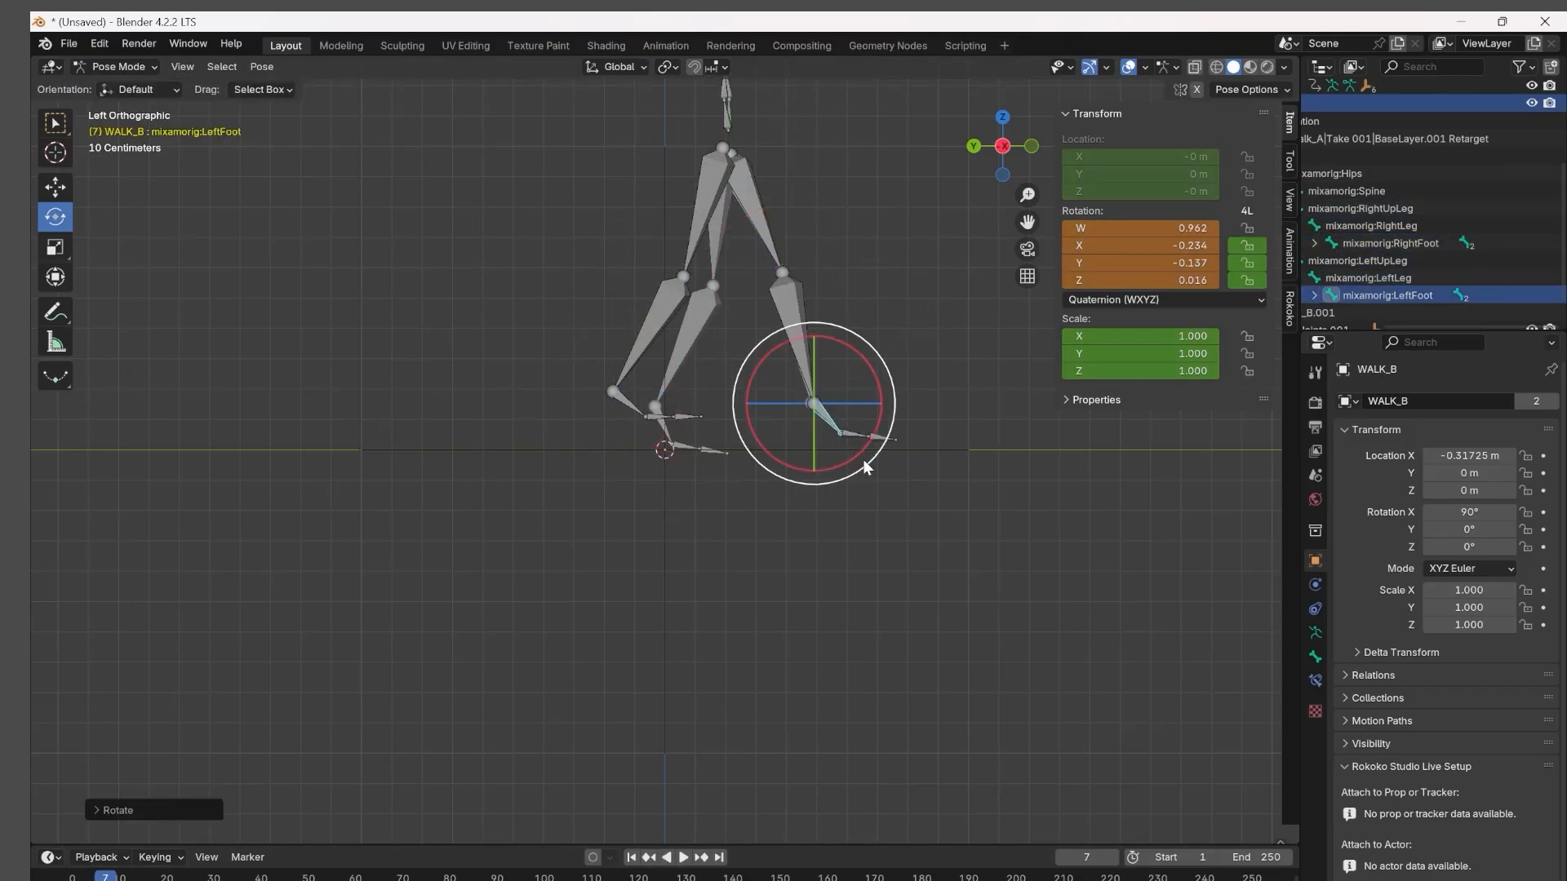
{"action": "left_click", "coordinate": [664, 427]}
{"action": "left_click_drag", "start_coordinate": [719, 455], "coordinate": [691, 479]}
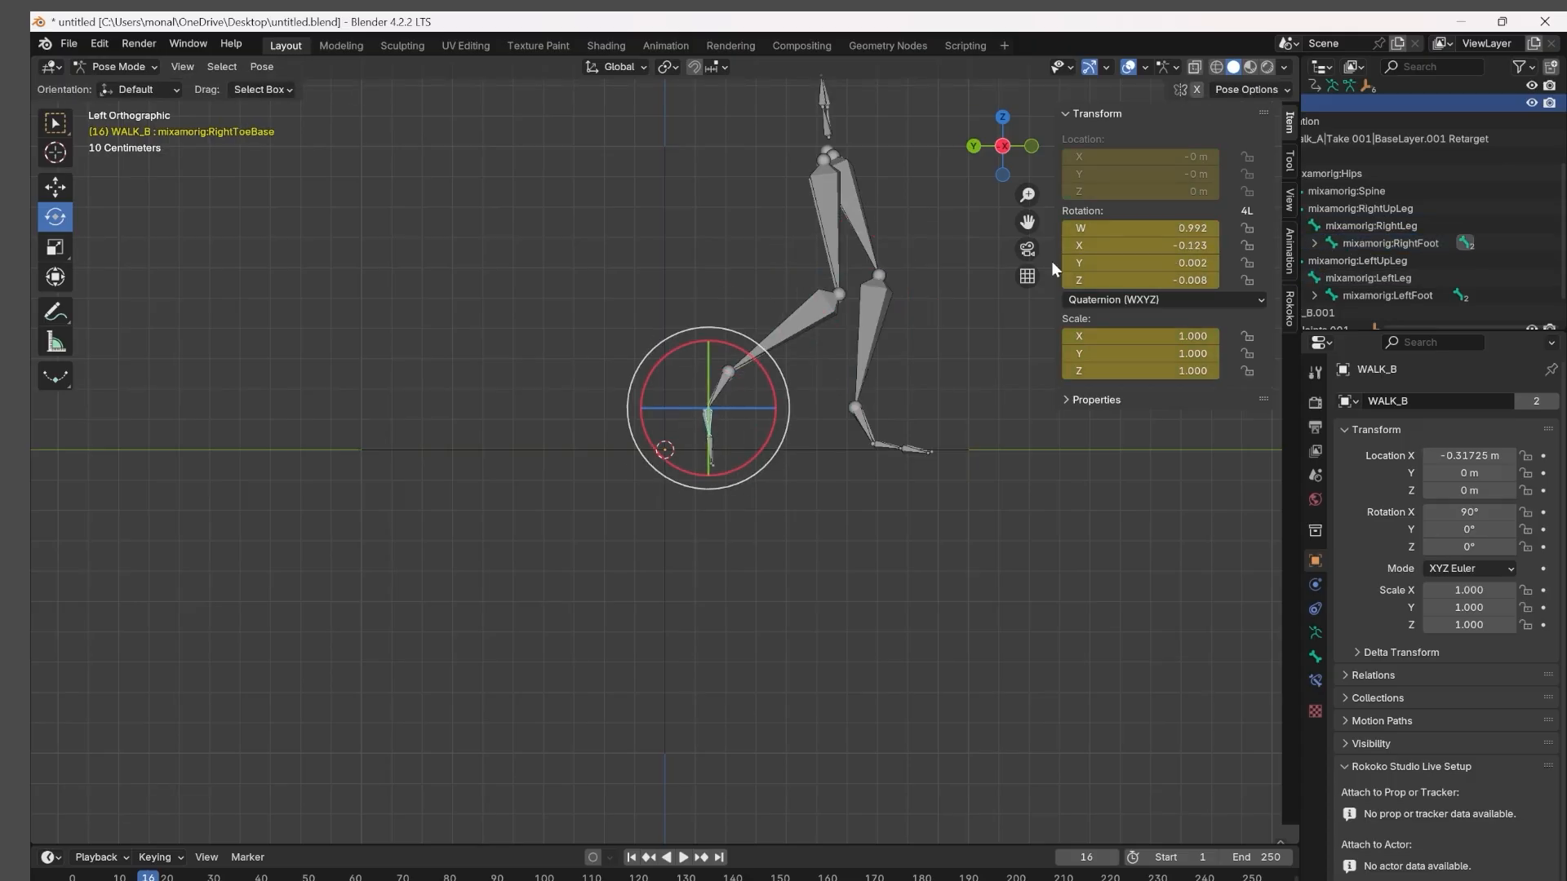
Rotate WALK_B's right foot bone at frame 16 to match walk_A's trailing foot.
{"action": "left_click", "coordinate": [867, 351]}
{"action": "left_click", "coordinate": [741, 385]}
{"action": "left_click_drag", "start_coordinate": [736, 445], "coordinate": [771, 443]}
Advance to frame 18 and rotate the LeftUpLeg and LeftLeg bones toward walk_A's planted leg.
{"action": "key", "text": "Right"}
{"action": "left_click", "coordinate": [857, 221]}
{"action": "left_click_drag", "start_coordinate": [873, 233], "coordinate": [891, 226]}
{"action": "left_click", "coordinate": [874, 338]}
{"action": "left_click_drag", "start_coordinate": [896, 359], "coordinate": [883, 418]}
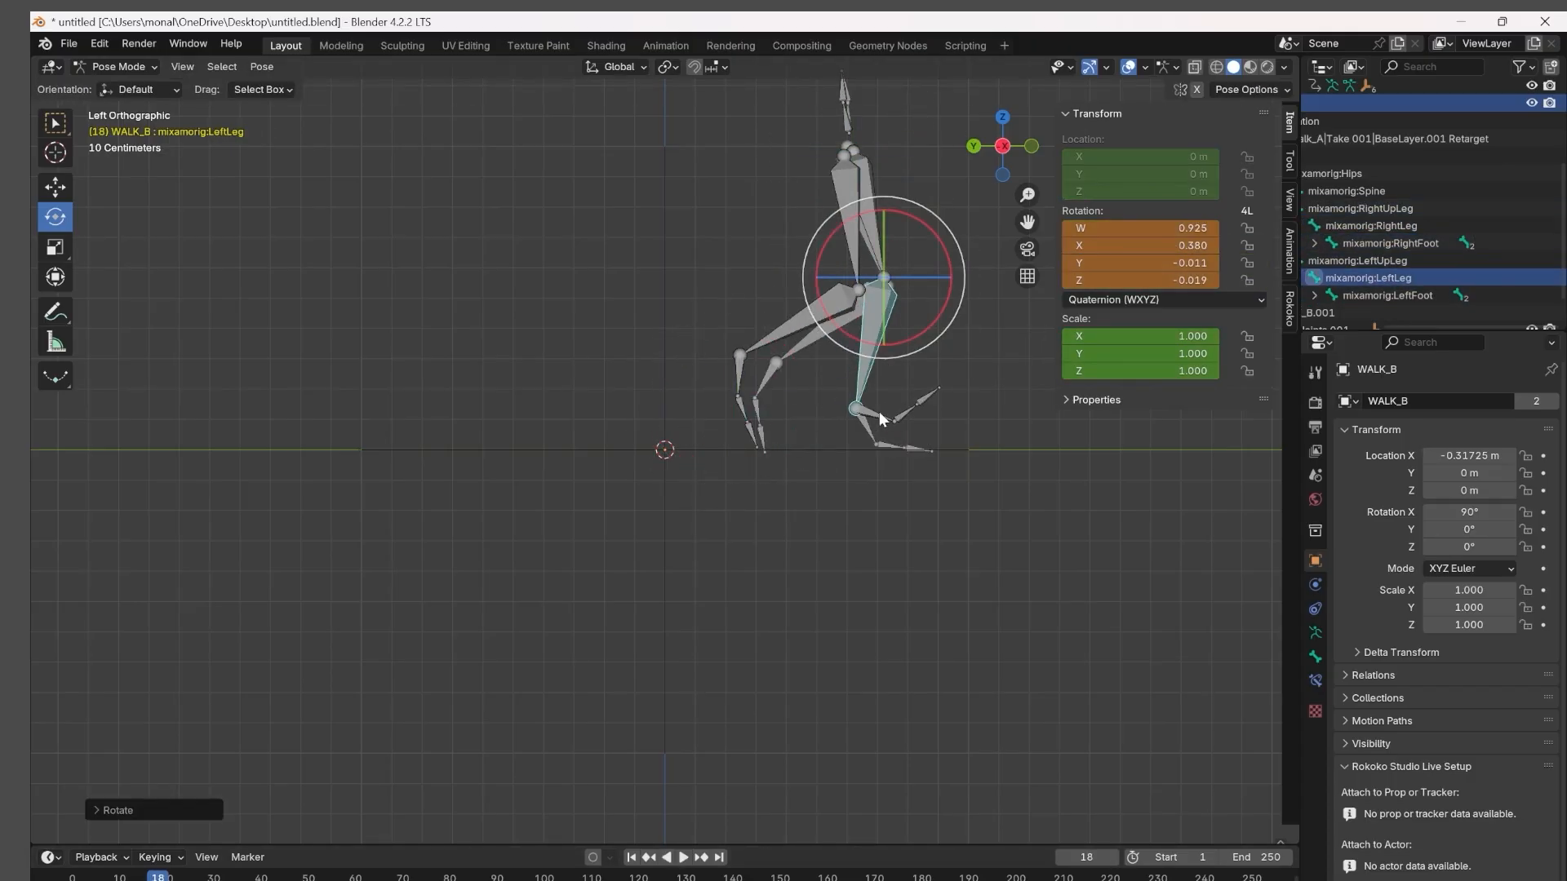
Rotate the right foot bone at frame 18 to follow walk_A's trailing foot.
{"action": "left_click", "coordinate": [824, 326]}
{"action": "left_click", "coordinate": [777, 388]}
{"action": "left_click_drag", "start_coordinate": [779, 445], "coordinate": [754, 444]}
{"action": "left_click", "coordinate": [857, 196]}
Advance to frame 19 and rotate the RightLeg and LeftUpLeg bones.
{"action": "key", "text": "Right"}
{"action": "left_click", "coordinate": [824, 327]}
{"action": "left_click_drag", "start_coordinate": [817, 328], "coordinate": [832, 346]}
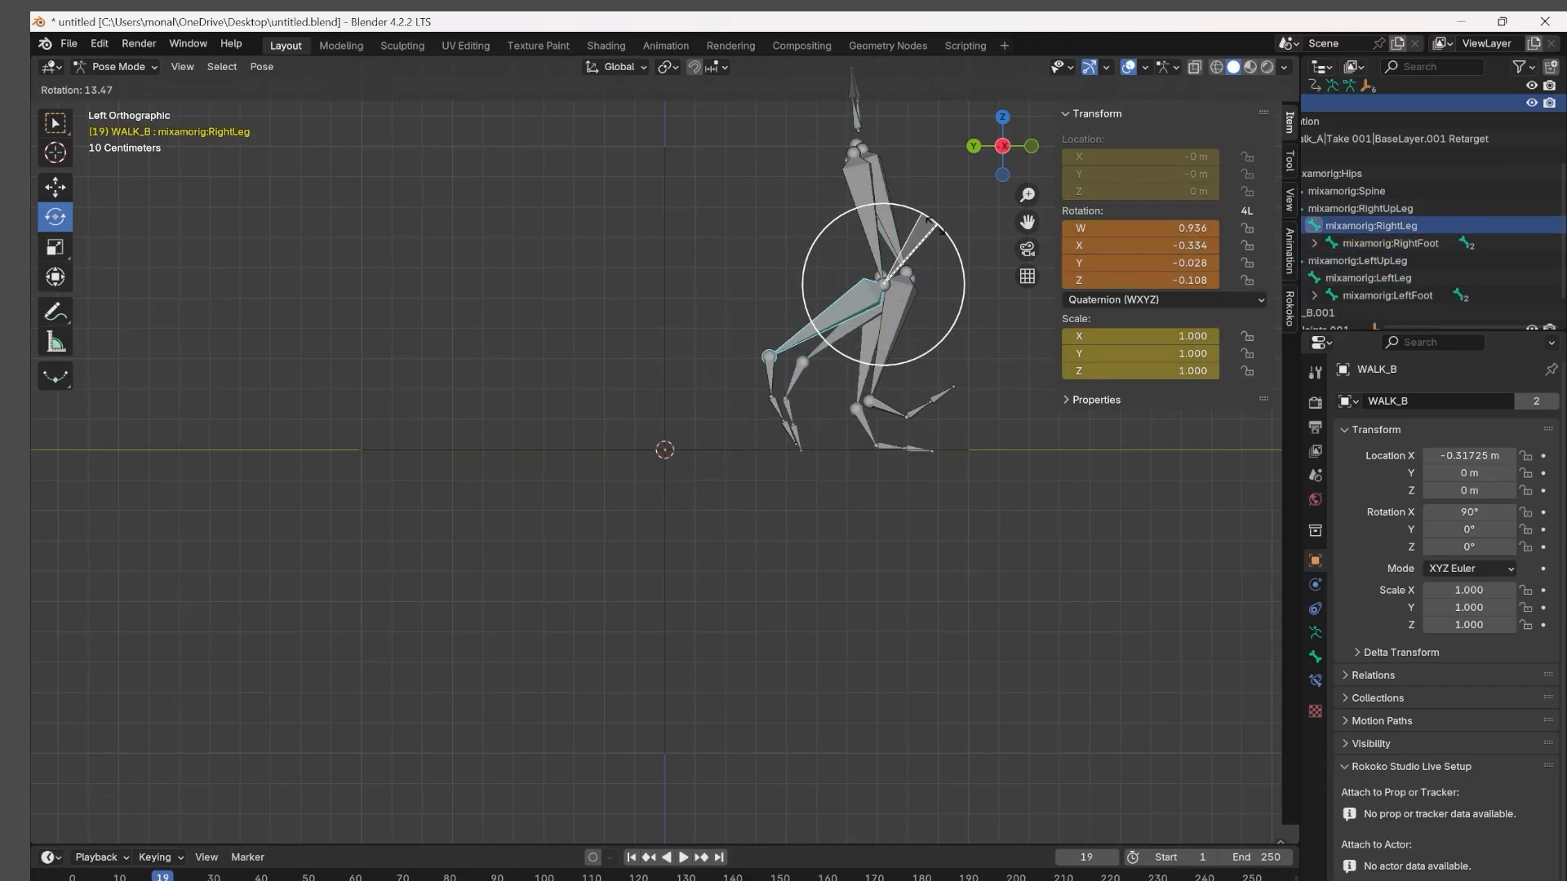
{"action": "left_click", "coordinate": [888, 216]}
{"action": "left_click_drag", "start_coordinate": [931, 192], "coordinate": [980, 265]}
Select the LeftLeg bone at frame 19 from an orbited perspective view and rotate it.
{"action": "left_click", "coordinate": [845, 314]}
{"action": "left_click", "coordinate": [785, 390]}
{"action": "left_click", "coordinate": [865, 309]}
{"action": "left_click", "coordinate": [55, 188]}
{"action": "left_click", "coordinate": [783, 392]}
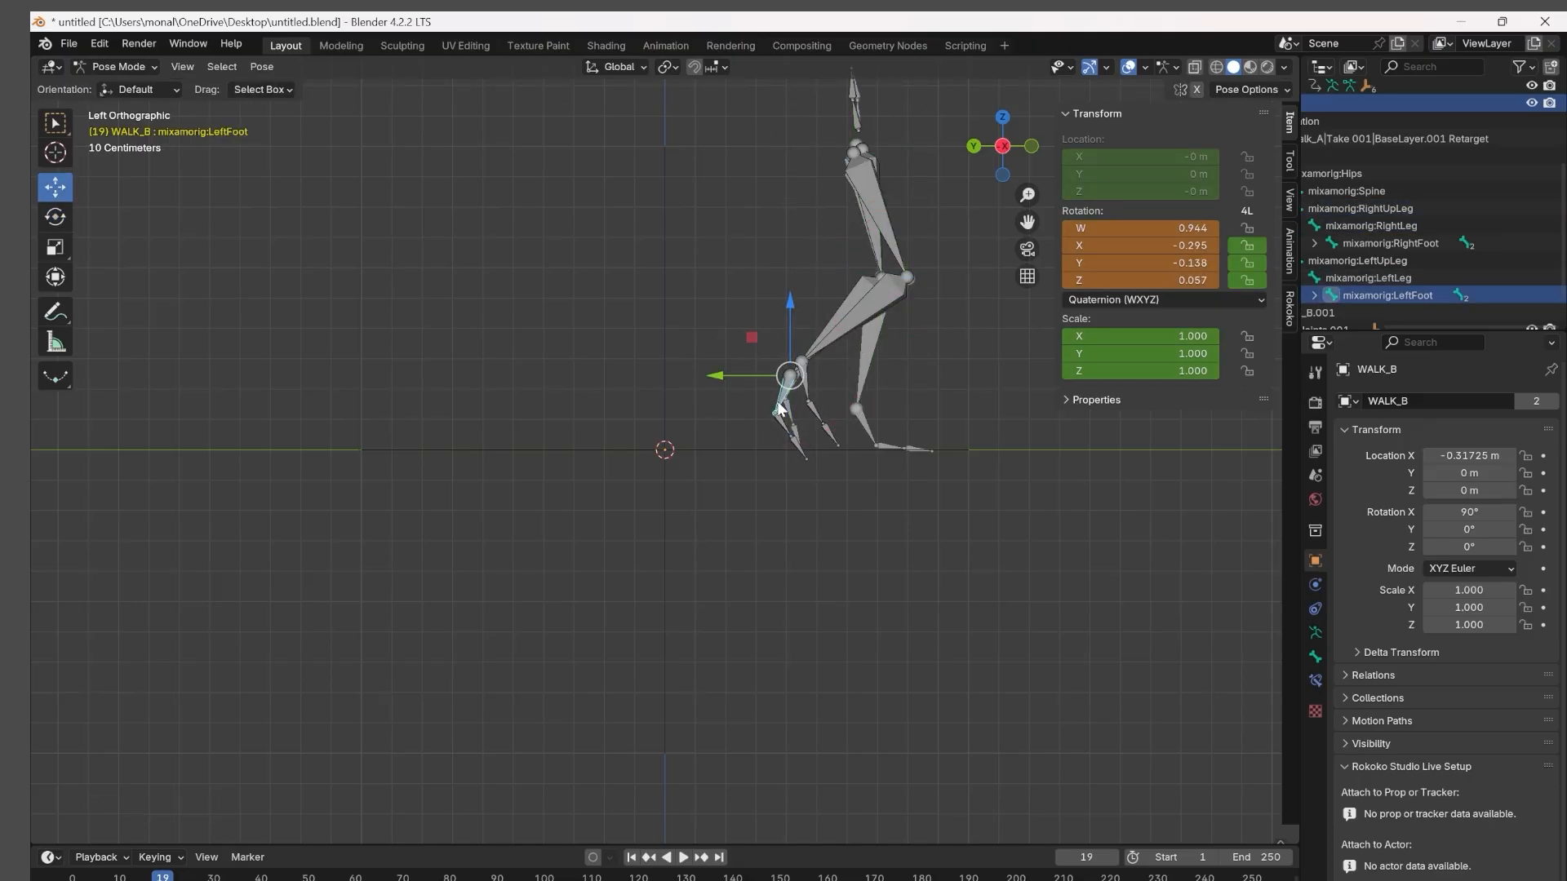
{"action": "left_click", "coordinate": [56, 217]}
{"action": "left_click", "coordinate": [872, 236]}
{"action": "left_click", "coordinate": [530, 350]}
{"action": "middle_click_drag", "start_coordinate": [884, 286], "coordinate": [482, 347]}
{"action": "left_click", "coordinate": [535, 347]}
{"action": "left_click_drag", "start_coordinate": [506, 306], "coordinate": [554, 345]}
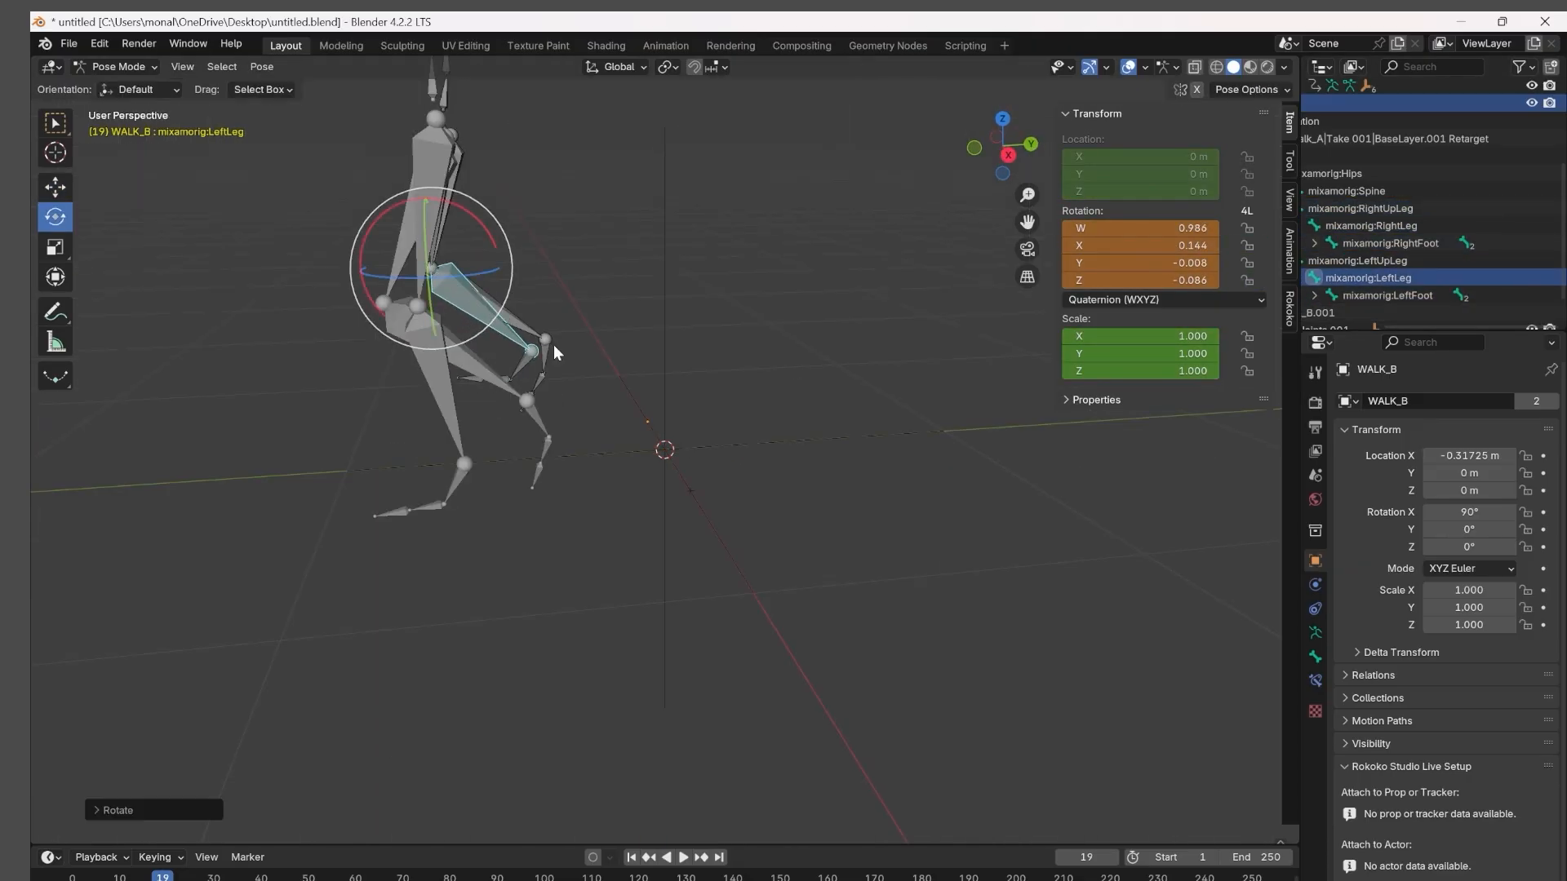
Refine the LeftLeg bone at frame 19, and rotate the LeftUpLeg bone at frame 20 in the left orthographic view.
{"action": "middle_click_drag", "start_coordinate": [553, 344], "coordinate": [406, 437]}
{"action": "left_click_drag", "start_coordinate": [530, 306], "coordinate": [510, 326]}
{"action": "middle_click_drag", "start_coordinate": [481, 342], "coordinate": [830, 442]}
{"action": "left_click", "coordinate": [873, 208]}
{"action": "left_click", "coordinate": [996, 152]}
{"action": "left_click_drag", "start_coordinate": [938, 175], "coordinate": [926, 200]}
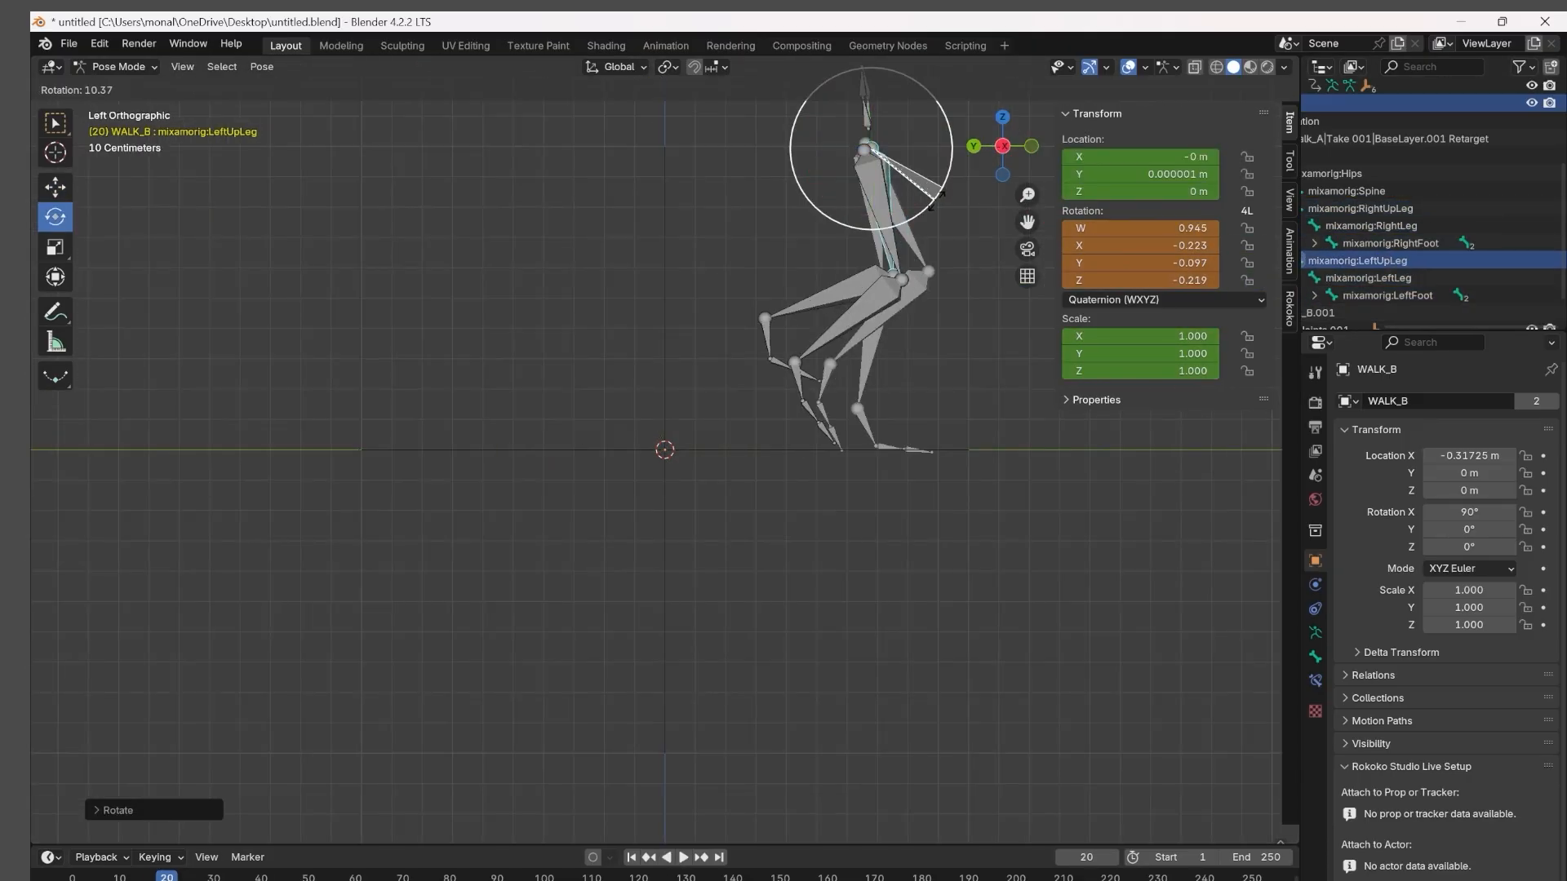
Adjust the LeftLeg bone at frame 20 and refine the LeftUpLeg rotation from a perspective view of both skeletons.
{"action": "left_click", "coordinate": [848, 326]}
{"action": "key", "text": "Right"}
{"action": "left_click", "coordinate": [800, 379]}
{"action": "left_click", "coordinate": [848, 320]}
{"action": "left_click_drag", "start_coordinate": [869, 353], "coordinate": [905, 375]}
{"action": "middle_click_drag", "start_coordinate": [906, 374], "coordinate": [653, 351]}
{"action": "left_click", "coordinate": [601, 203]}
{"action": "left_click_drag", "start_coordinate": [677, 159], "coordinate": [644, 184]}
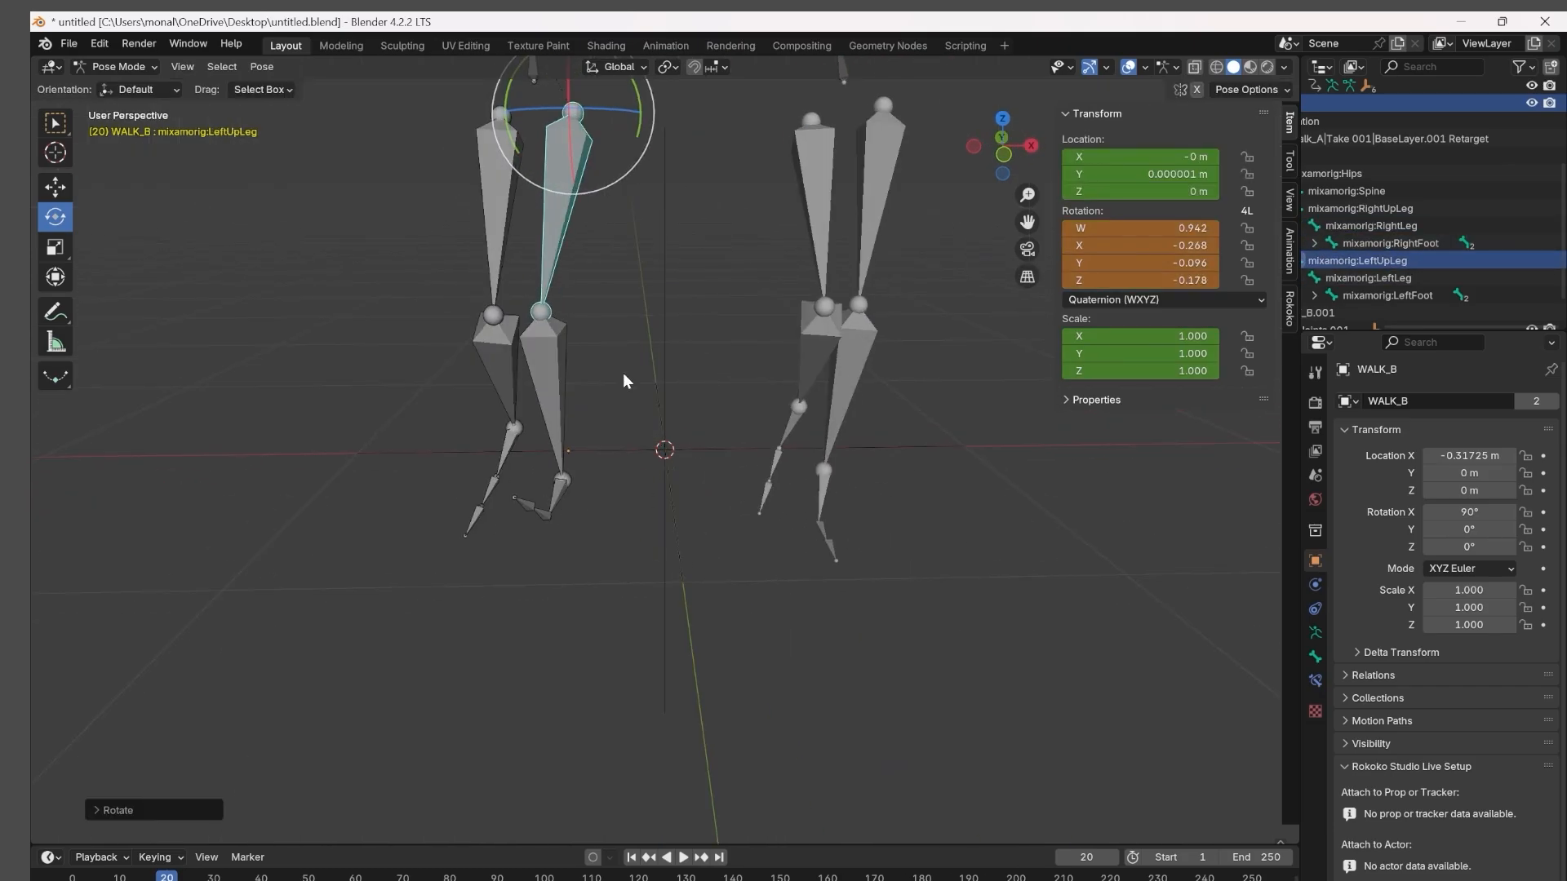
Rotate WALK_B's lower-leg and foot bones around frame 20, and check the RightLeg pose by moving through the following frames.
{"action": "middle_click_drag", "start_coordinate": [624, 374], "coordinate": [848, 400]}
{"action": "left_click", "coordinate": [830, 470]}
{"action": "left_click", "coordinate": [892, 353]}
{"action": "left_click", "coordinate": [893, 482]}
{"action": "left_click_drag", "start_coordinate": [914, 457], "coordinate": [931, 485]}
{"action": "middle_click_drag", "start_coordinate": [930, 486], "coordinate": [816, 457]}
{"action": "key", "text": "Right"}
{"action": "left_click", "coordinate": [928, 408]}
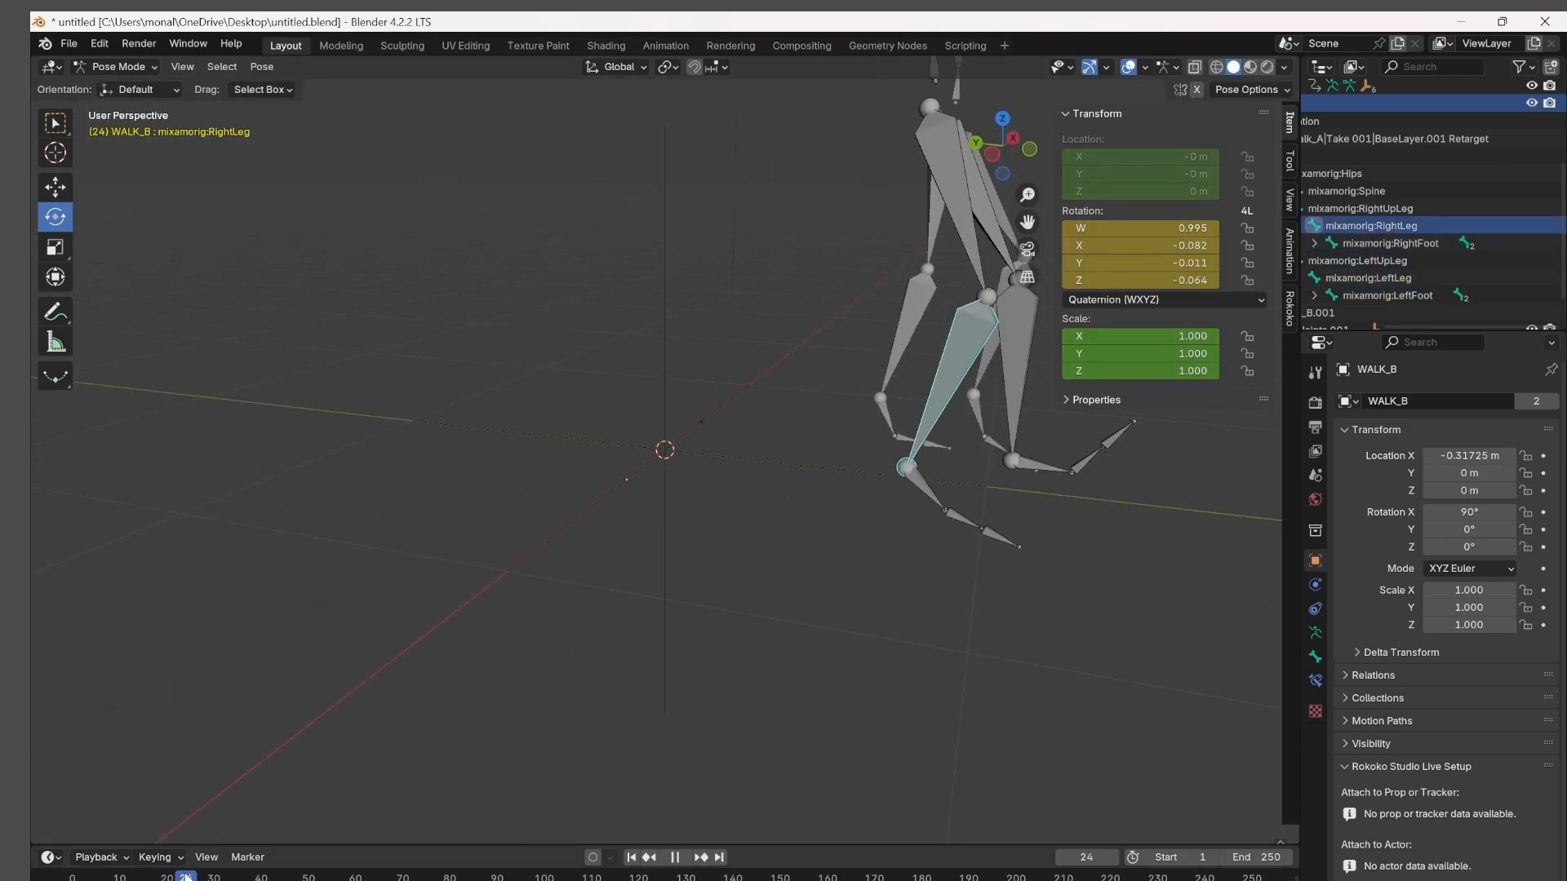
Go back to frame 21 and rotate WALK_B's thigh and lower-leg bones toward walk_A's legs in the left view.
{"action": "left_click", "coordinate": [997, 150]}
{"action": "left_click", "coordinate": [880, 232]}
{"action": "left_click", "coordinate": [861, 302]}
{"action": "left_click_drag", "start_coordinate": [867, 347], "coordinate": [906, 351]}
{"action": "left_click", "coordinate": [867, 431]}
{"action": "left_click", "coordinate": [922, 195]}
{"action": "left_click_drag", "start_coordinate": [931, 192], "coordinate": [902, 212]}
{"action": "middle_click_drag", "start_coordinate": [930, 411], "coordinate": [815, 405]}
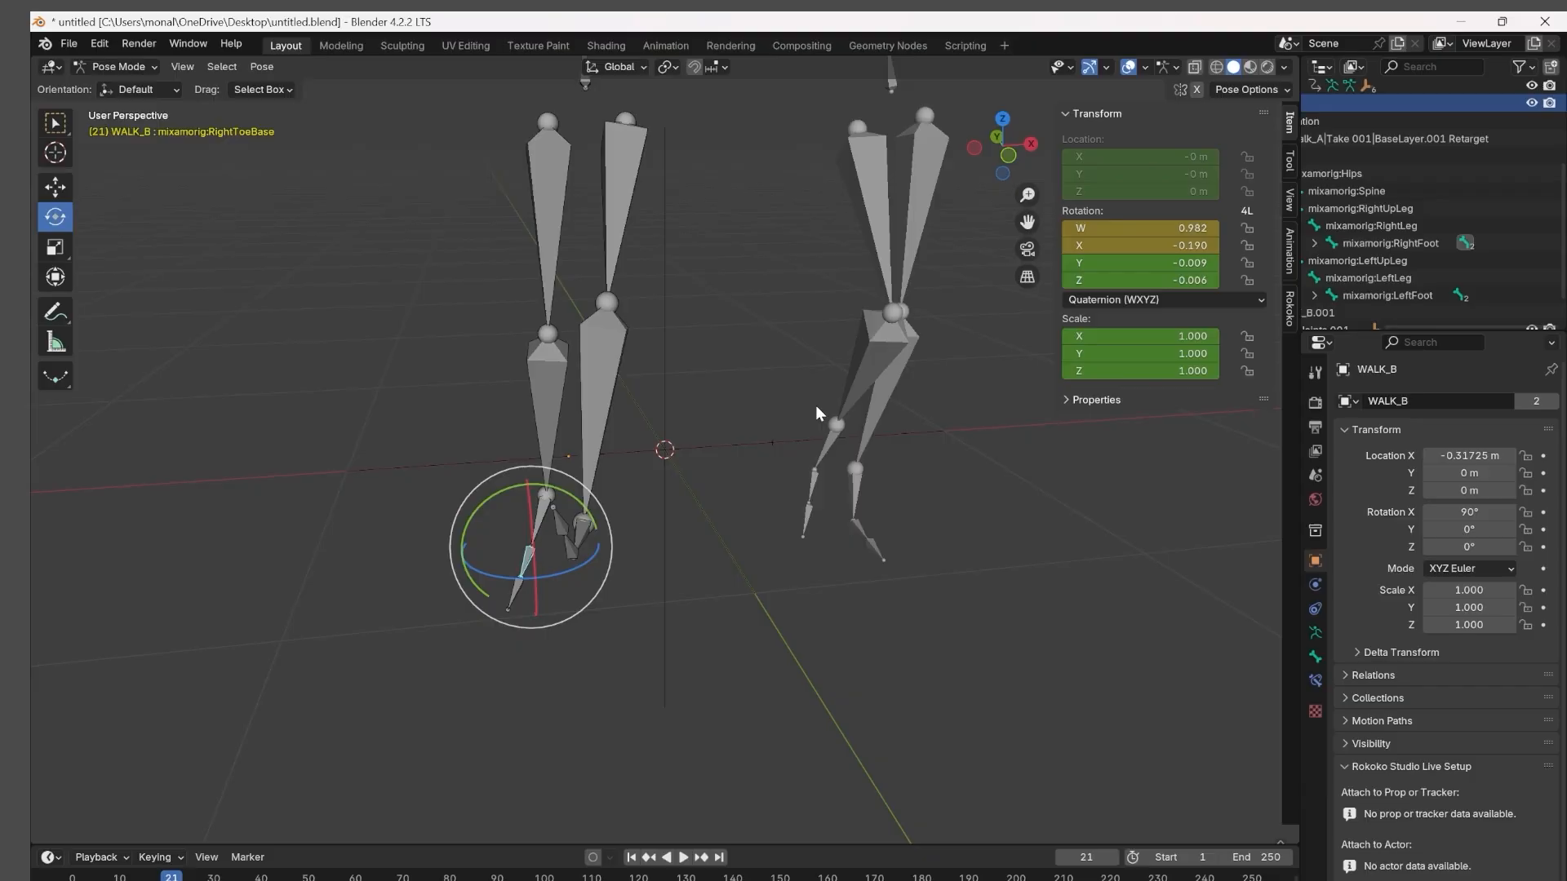
Refine the lower-leg rotation at frame 21 in the left orthographic view and check the foot bone.
{"action": "left_click", "coordinate": [997, 150]}
{"action": "left_click", "coordinate": [892, 217]}
{"action": "left_click", "coordinate": [914, 302]}
{"action": "left_click_drag", "start_coordinate": [910, 324], "coordinate": [936, 382]}
{"action": "left_click", "coordinate": [864, 388]}
Advance to frame 22 and rotate the RightUpLeg bone to line up with walk_A's thigh.
{"action": "key", "text": "Right"}
{"action": "left_click", "coordinate": [914, 191]}
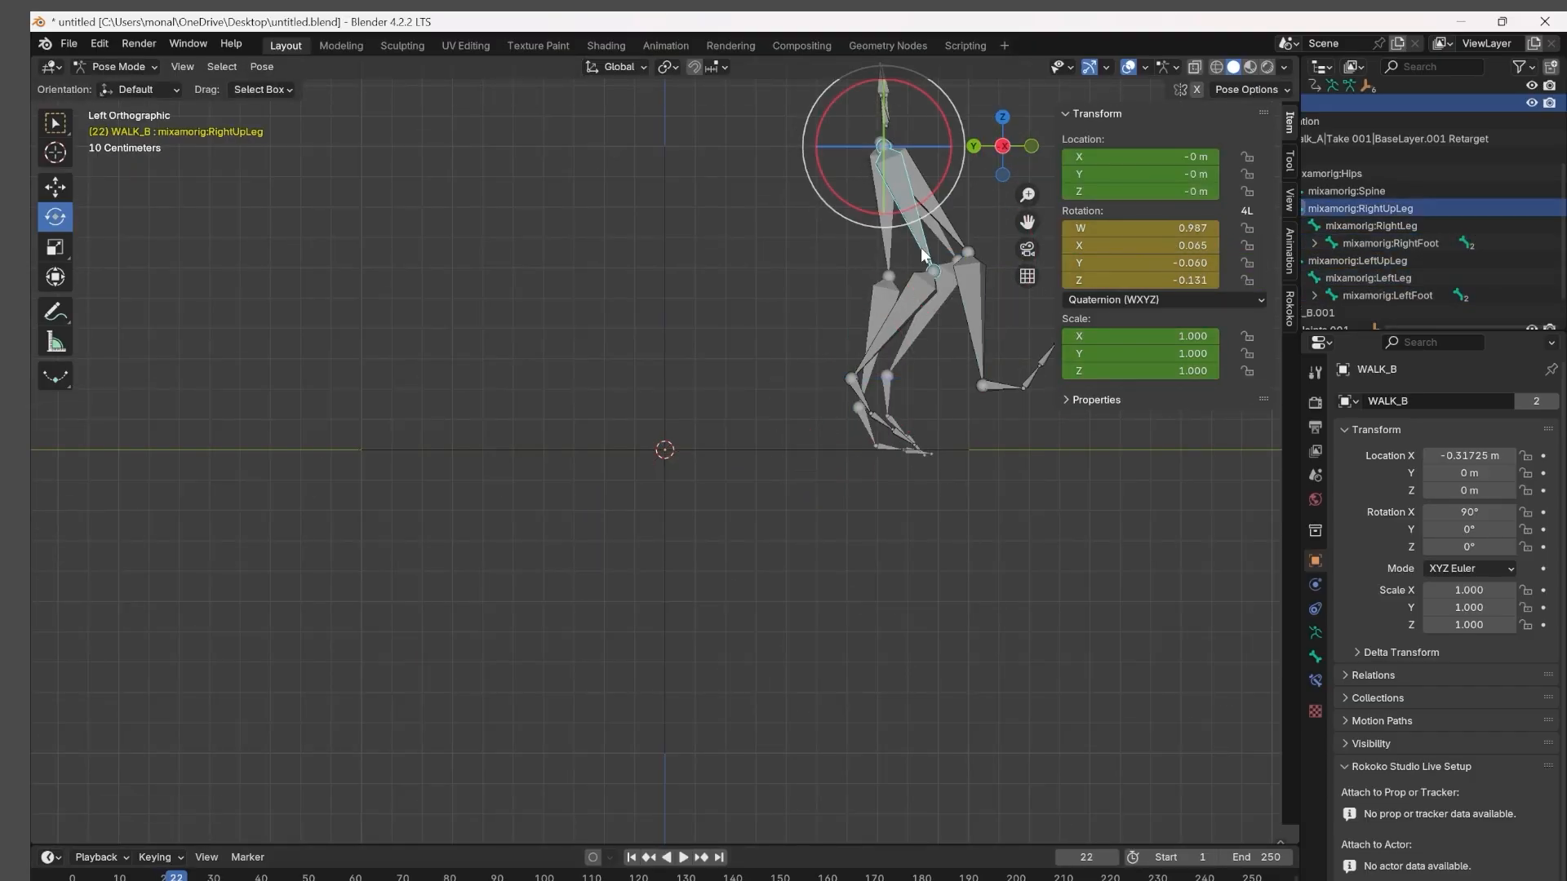
{"action": "left_click", "coordinate": [879, 323]}
{"action": "left_click_drag", "start_coordinate": [932, 192], "coordinate": [912, 221]}
{"action": "left_click", "coordinate": [867, 428]}
Advance to frame 23 and rotate the LeftFoot bone to match walk_A's planted foot.
{"action": "key", "text": "Right"}
{"action": "left_click", "coordinate": [922, 194]}
{"action": "left_click", "coordinate": [867, 429]}
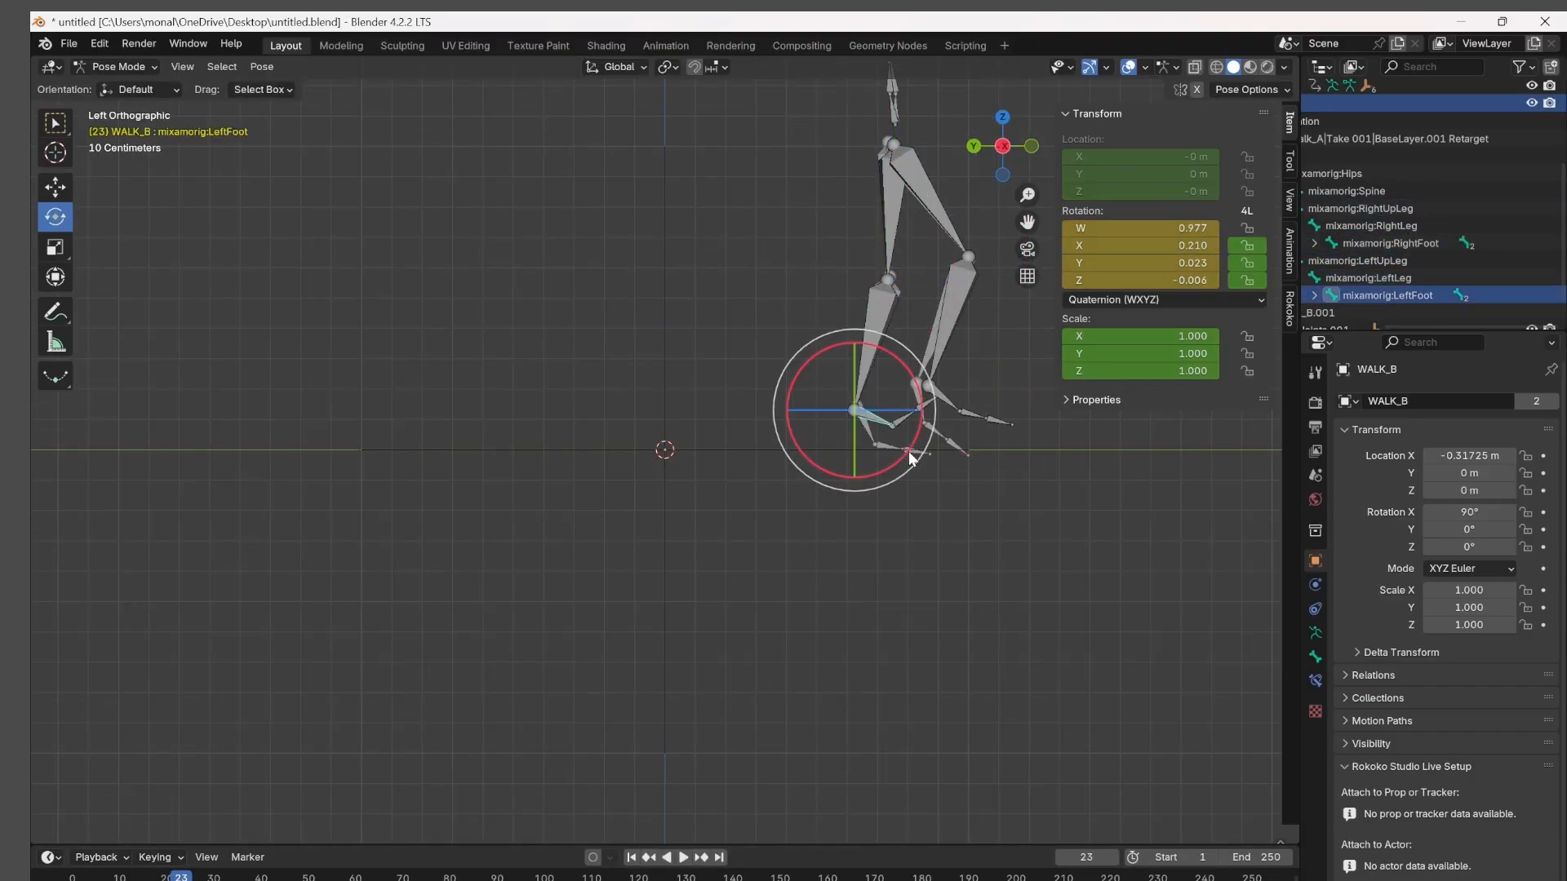
{"action": "left_click_drag", "start_coordinate": [913, 454], "coordinate": [897, 469]}
{"action": "left_click", "coordinate": [922, 403]}
{"action": "left_click", "coordinate": [927, 196]}
Advance to frame 24, rotate the thigh bone toward walk_A's leg, and adjust the LeftLeg, RightFoot and LeftFoot bones.
{"action": "key", "text": "Right"}
{"action": "left_click_drag", "start_coordinate": [943, 213], "coordinate": [924, 218]}
{"action": "left_click", "coordinate": [881, 326]}
{"action": "left_click", "coordinate": [954, 408]}
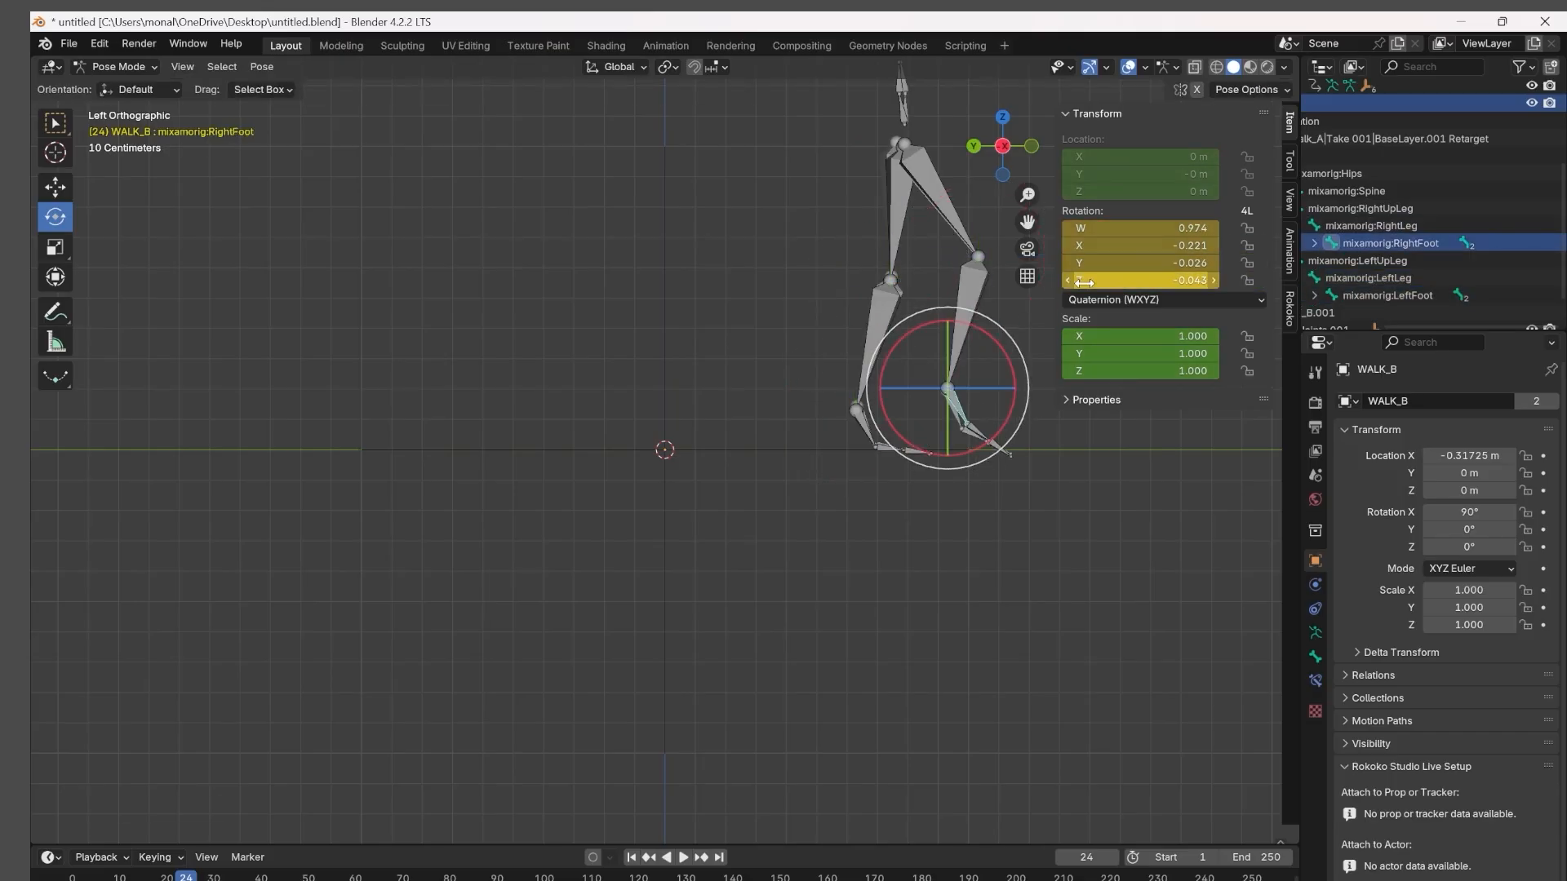
{"action": "left_click", "coordinate": [867, 428]}
{"action": "left_click", "coordinate": [967, 245]}
Advance through frame 25 to frame 26, adjusting WALK_B's lower-leg and foot bones, and select LeftToeBase.
{"action": "key", "text": "Right"}
{"action": "left_click", "coordinate": [877, 331]}
{"action": "left_click", "coordinate": [1004, 404]}
{"action": "key", "text": "Right"}
{"action": "left_click", "coordinate": [955, 200]}
{"action": "left_click", "coordinate": [1014, 415]}
{"action": "left_click", "coordinate": [1053, 438]}
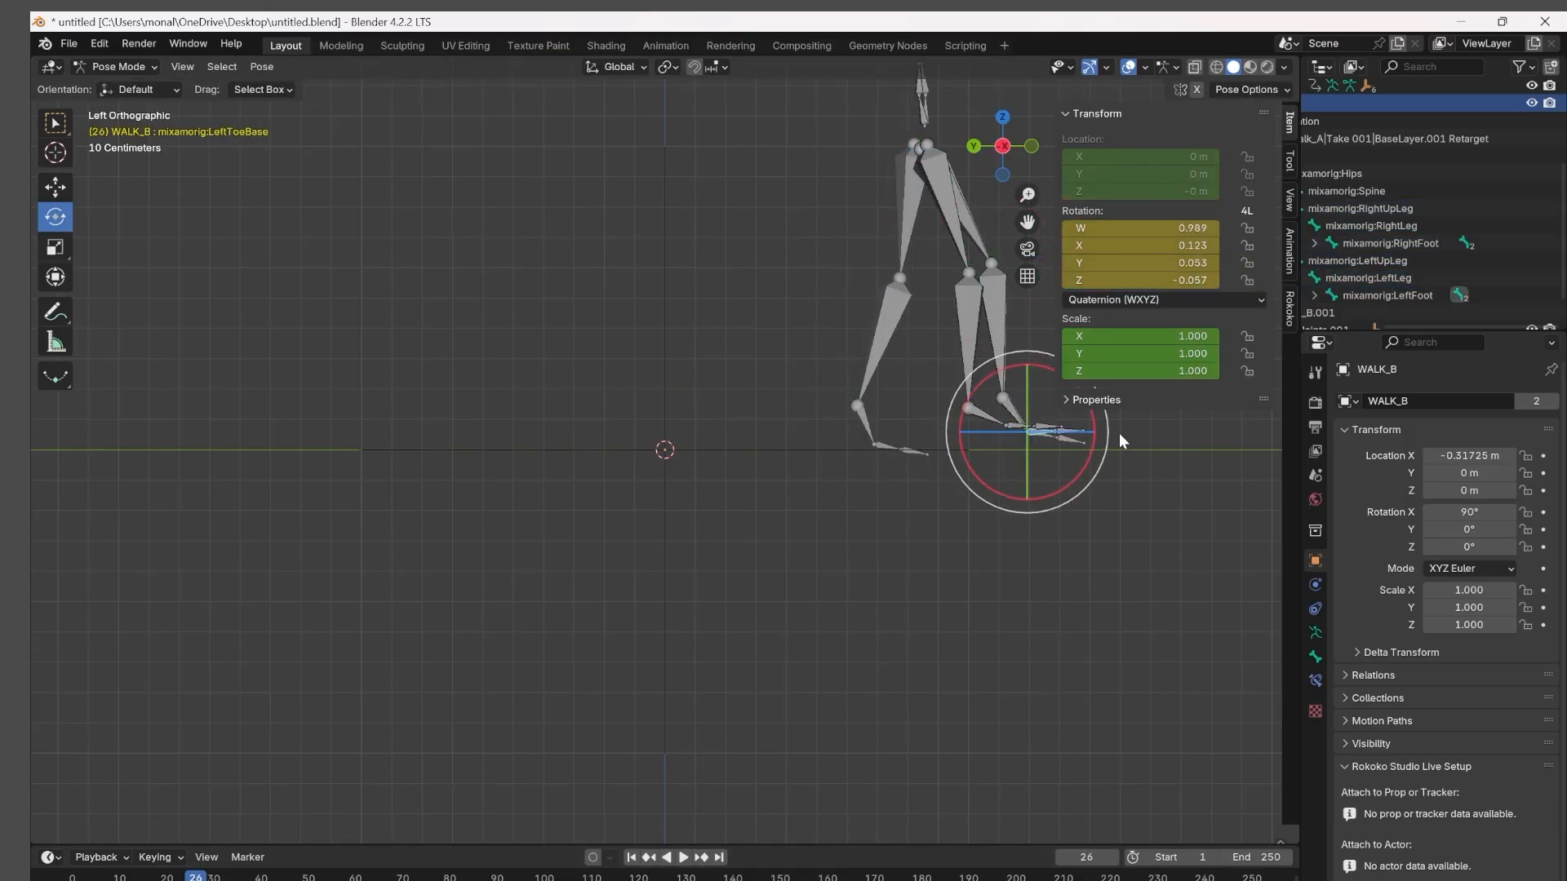
Adjust the leg bones at frame 26, select RightUpLeg, and examine the overlapping legs from a perspective view.
{"action": "left_click", "coordinate": [947, 199]}
{"action": "left_click", "coordinate": [867, 426]}
{"action": "key", "text": "Right"}
{"action": "left_click", "coordinate": [885, 326]}
{"action": "left_click", "coordinate": [990, 326]}
{"action": "left_click", "coordinate": [951, 200]}
{"action": "middle_click_drag", "start_coordinate": [914, 652], "coordinate": [836, 735]}
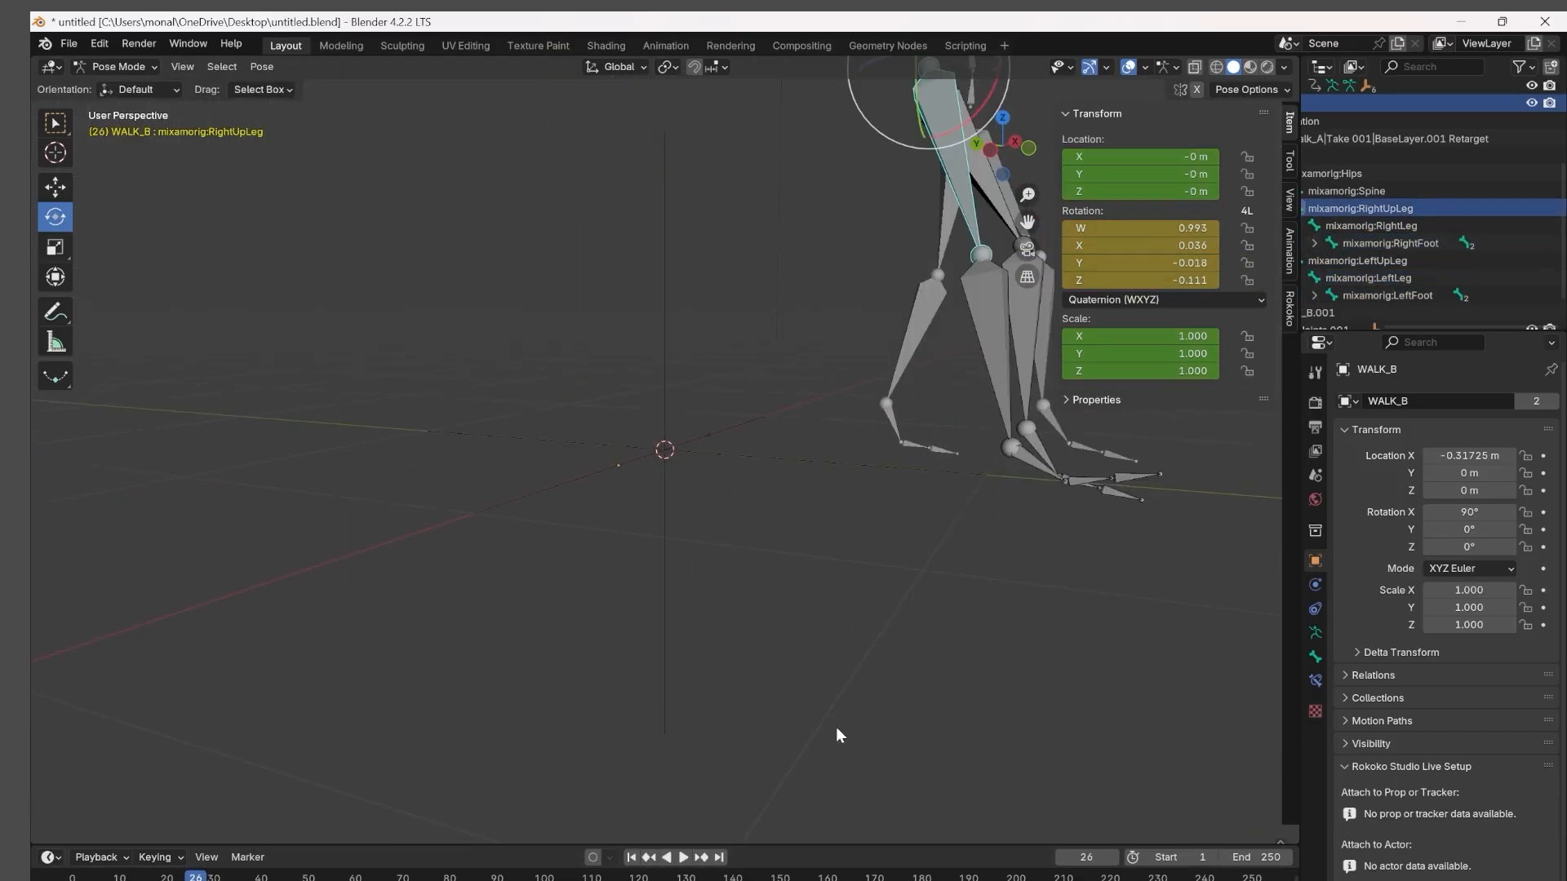
Return to the left view, rotate the thigh bone near frame 26, and adjust the LeftFoot bone at frame 27.
{"action": "key", "text": "ctrl+KP_3"}
{"action": "key", "text": "Left"}
{"action": "left_click", "coordinate": [861, 327]}
{"action": "left_click_drag", "start_coordinate": [924, 215], "coordinate": [963, 212]}
{"action": "key", "text": "Right"}
{"action": "left_click", "coordinate": [963, 229]}
{"action": "left_click", "coordinate": [865, 427]}
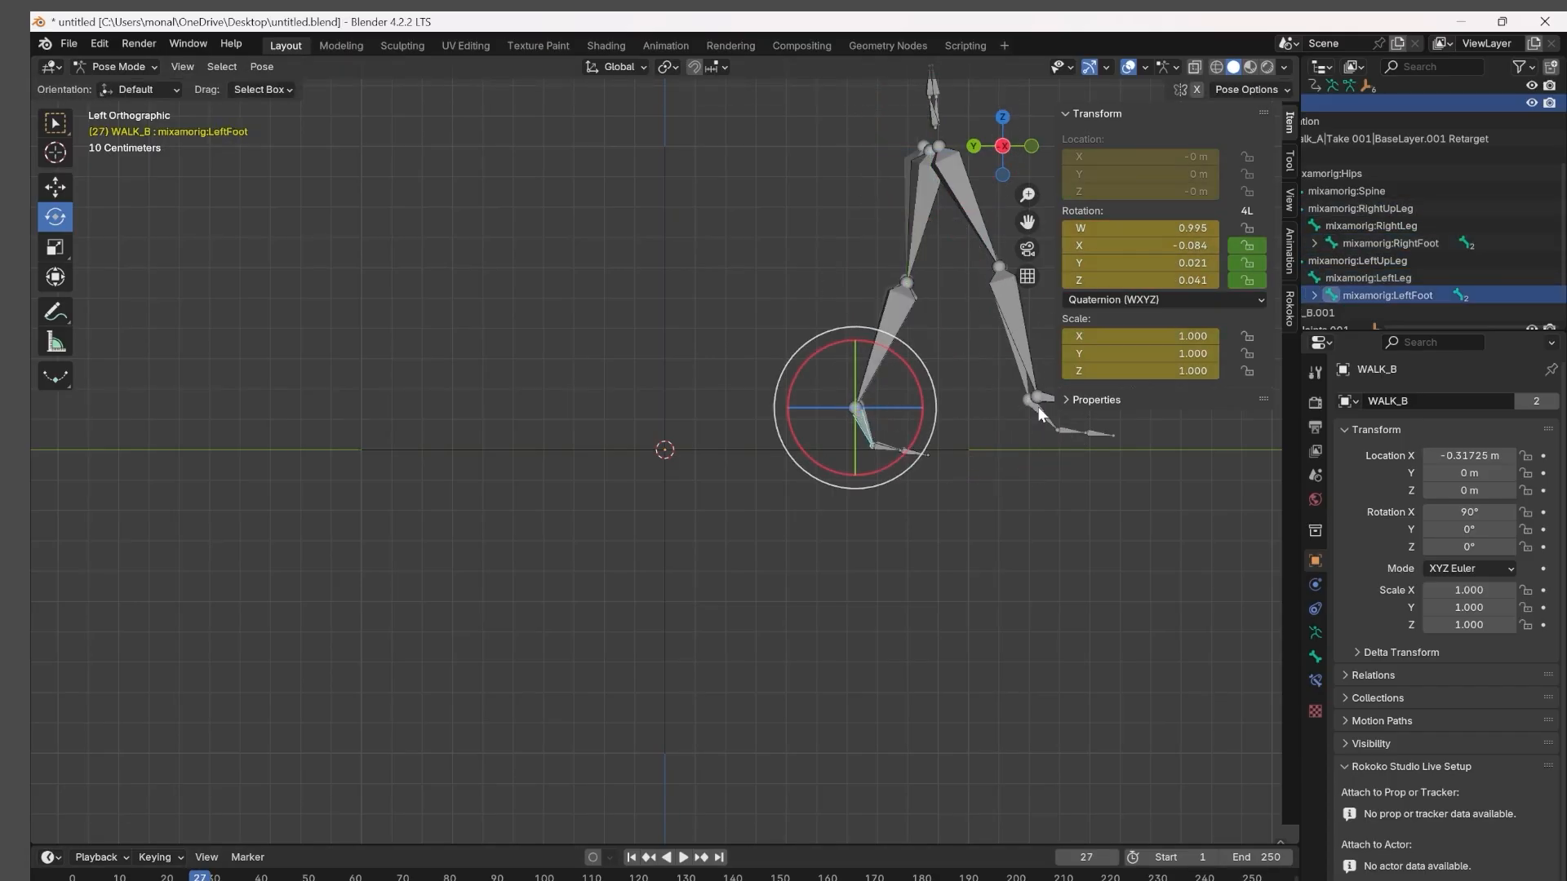
Adjust the right foot at frame 27, and correct the left foot and RightUpLeg bones at frame 28.
{"action": "left_click", "coordinate": [1041, 412]}
{"action": "left_click", "coordinate": [953, 198]}
{"action": "key", "text": "Right"}
{"action": "left_click", "coordinate": [914, 455]}
{"action": "scroll", "coordinate": [832, 449], "scroll_direction": "down", "scroll_amount": 1}
{"action": "left_click", "coordinate": [890, 262]}
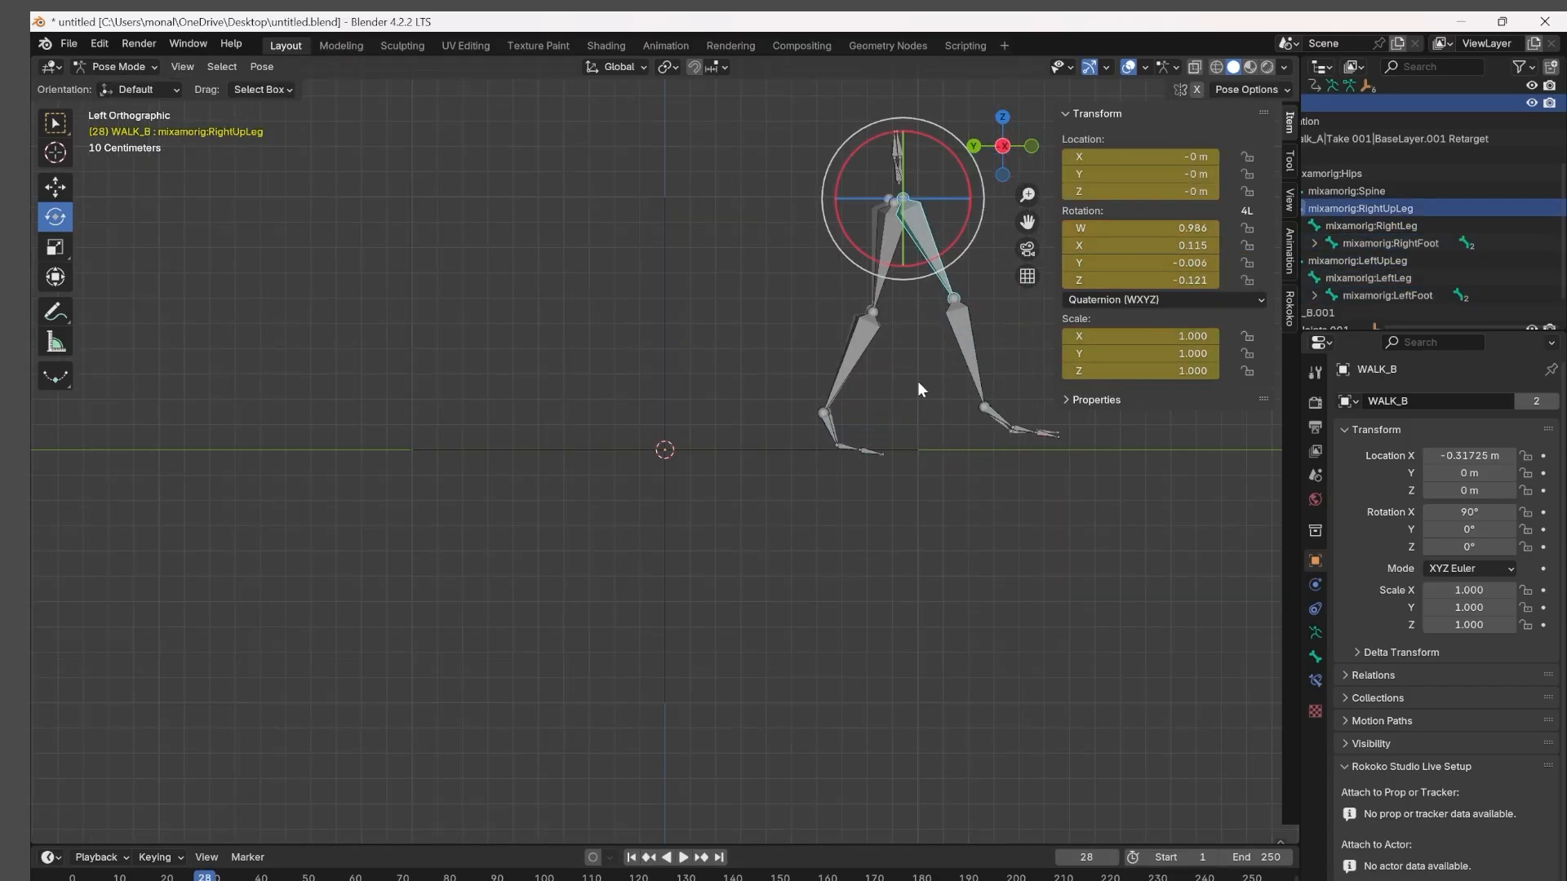
Advance to frame 29 and rotate WALK_B's left foot bone to match walk_A's trailing foot.
{"action": "key", "text": "Right"}
{"action": "left_click", "coordinate": [851, 436]}
{"action": "key", "text": "r"}
{"action": "left_click", "coordinate": [1007, 420]}
{"action": "left_click", "coordinate": [837, 429]}
Rotate the left foot bone at frame 30 and the right foot bone at frame 31 to match walk_A.
{"action": "key", "text": "Right"}
{"action": "mouse_move", "coordinate": [882, 469]}
{"action": "left_mouse_down"}
{"action": "mouse_move", "coordinate": [892, 451]}
{"action": "mouse_move", "coordinate": [888, 465]}
{"action": "left_mouse_up"}
{"action": "left_click", "coordinate": [1012, 421]}
{"action": "key", "text": "Right"}
{"action": "left_click", "coordinate": [835, 424]}
{"action": "left_click", "coordinate": [1019, 429]}
{"action": "left_click_drag", "start_coordinate": [1049, 483], "coordinate": [1030, 492]}
Advance to frame 32 and adjust the RightLeg and left foot bones.
{"action": "key", "text": "Right"}
{"action": "left_click", "coordinate": [971, 343]}
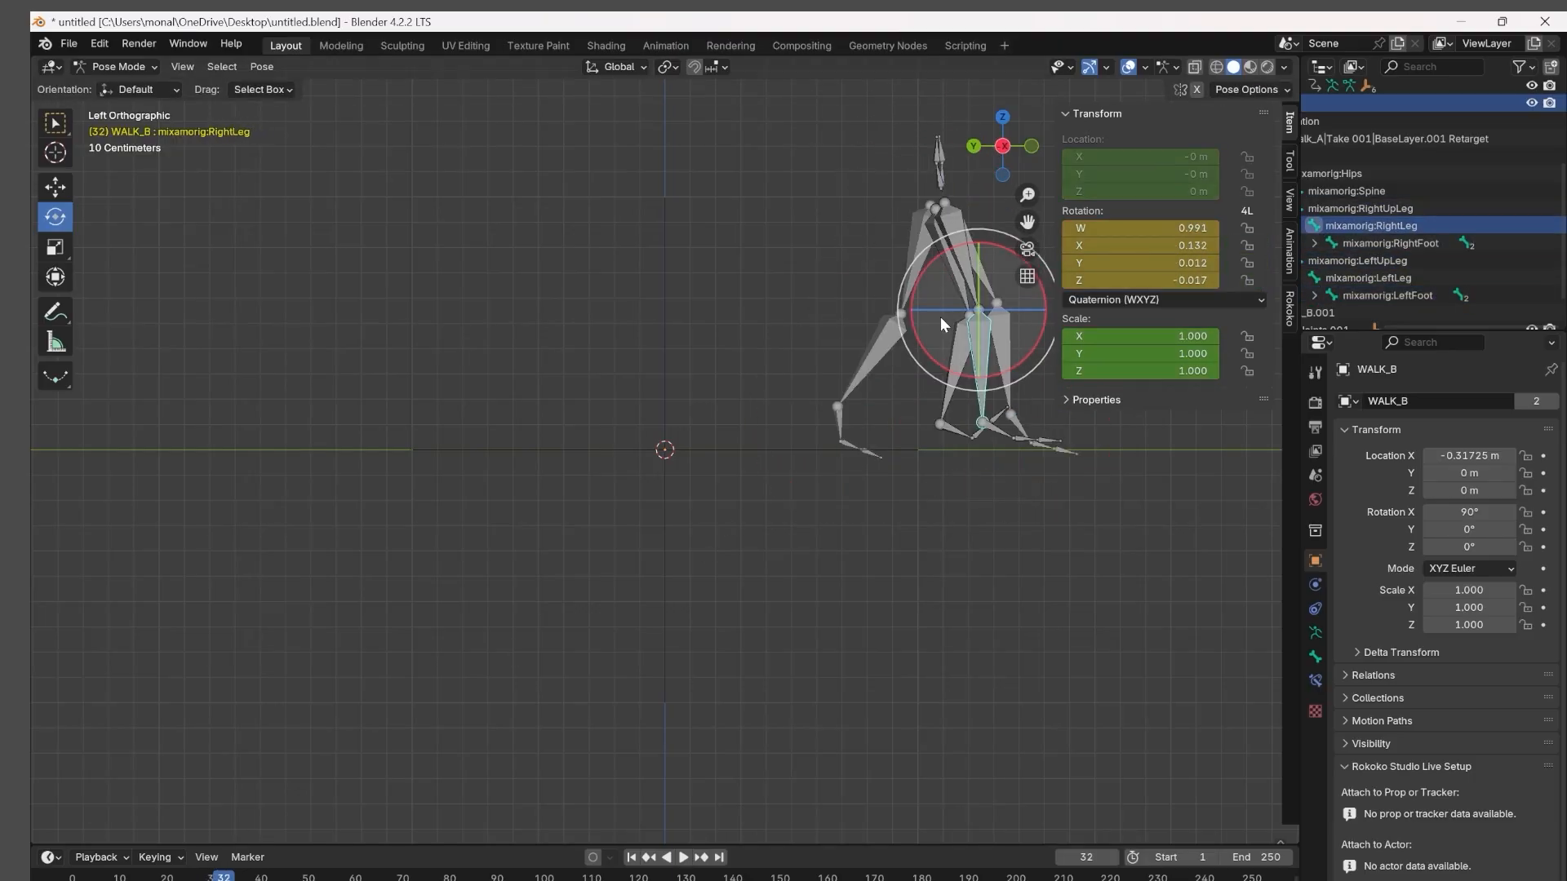
{"action": "left_click", "coordinate": [857, 445]}
{"action": "left_click", "coordinate": [992, 347]}
Step back to frame 29 in the left view and recheck the LeftUpLeg, RightLeg and right toe bones.
{"action": "middle_click_drag", "start_coordinate": [948, 423], "coordinate": [392, 707]}
{"action": "left_click", "coordinate": [1001, 149]}
{"action": "key", "text": "Left"}
{"action": "key", "text": "Left"}
{"action": "left_click", "coordinate": [937, 247]}
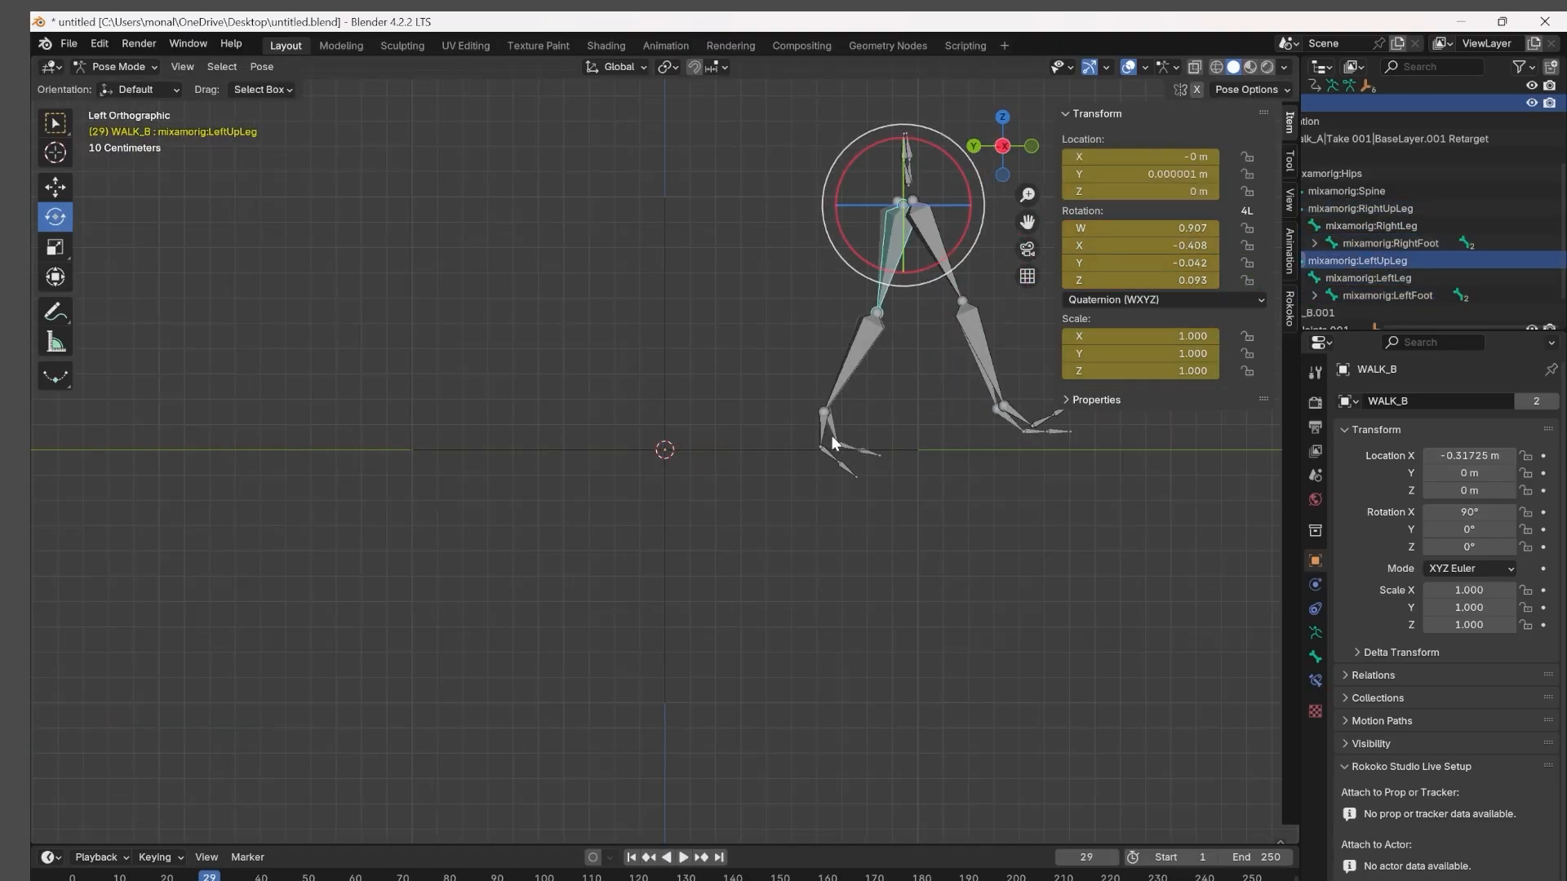
{"action": "left_click", "coordinate": [979, 351]}
{"action": "left_click", "coordinate": [1048, 431]}
Advance to frame 30, rotate the right toe bone toward walk_A's toe, and adjust the RightFoot bone.
{"action": "key", "text": "Right"}
{"action": "left_click", "coordinate": [939, 253]}
{"action": "left_click", "coordinate": [1053, 433]}
{"action": "left_click_drag", "start_coordinate": [1108, 429], "coordinate": [1105, 457]}
{"action": "left_click", "coordinate": [1012, 421]}
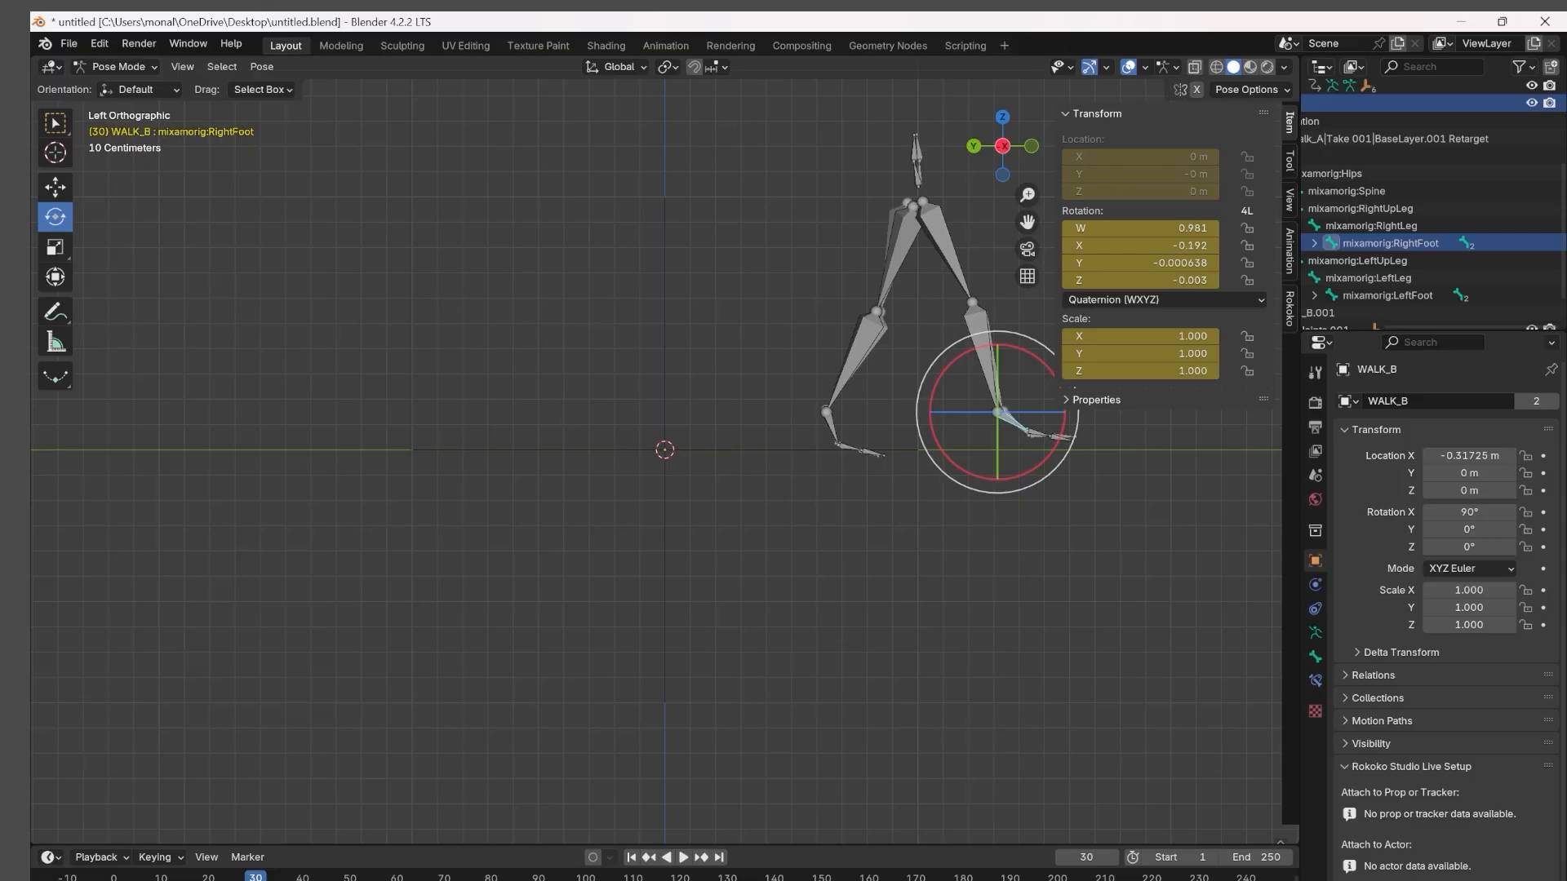
Move to frame 31 and rotate the LeftUpLeg and LeftLeg bones back onto walk_A's trailing leg.
{"action": "mouse_move", "coordinate": [255, 877]}
{"action": "left_mouse_down"}
{"action": "mouse_move", "coordinate": [353, 877]}
{"action": "mouse_move", "coordinate": [260, 877]}
{"action": "left_mouse_up"}
{"action": "left_click_drag", "start_coordinate": [986, 155], "coordinate": [1037, 148]}
{"action": "scroll", "coordinate": [1038, 148], "scroll_direction": "up", "scroll_amount": 2}
{"action": "left_click", "coordinate": [1031, 146]}
{"action": "left_click", "coordinate": [807, 326]}
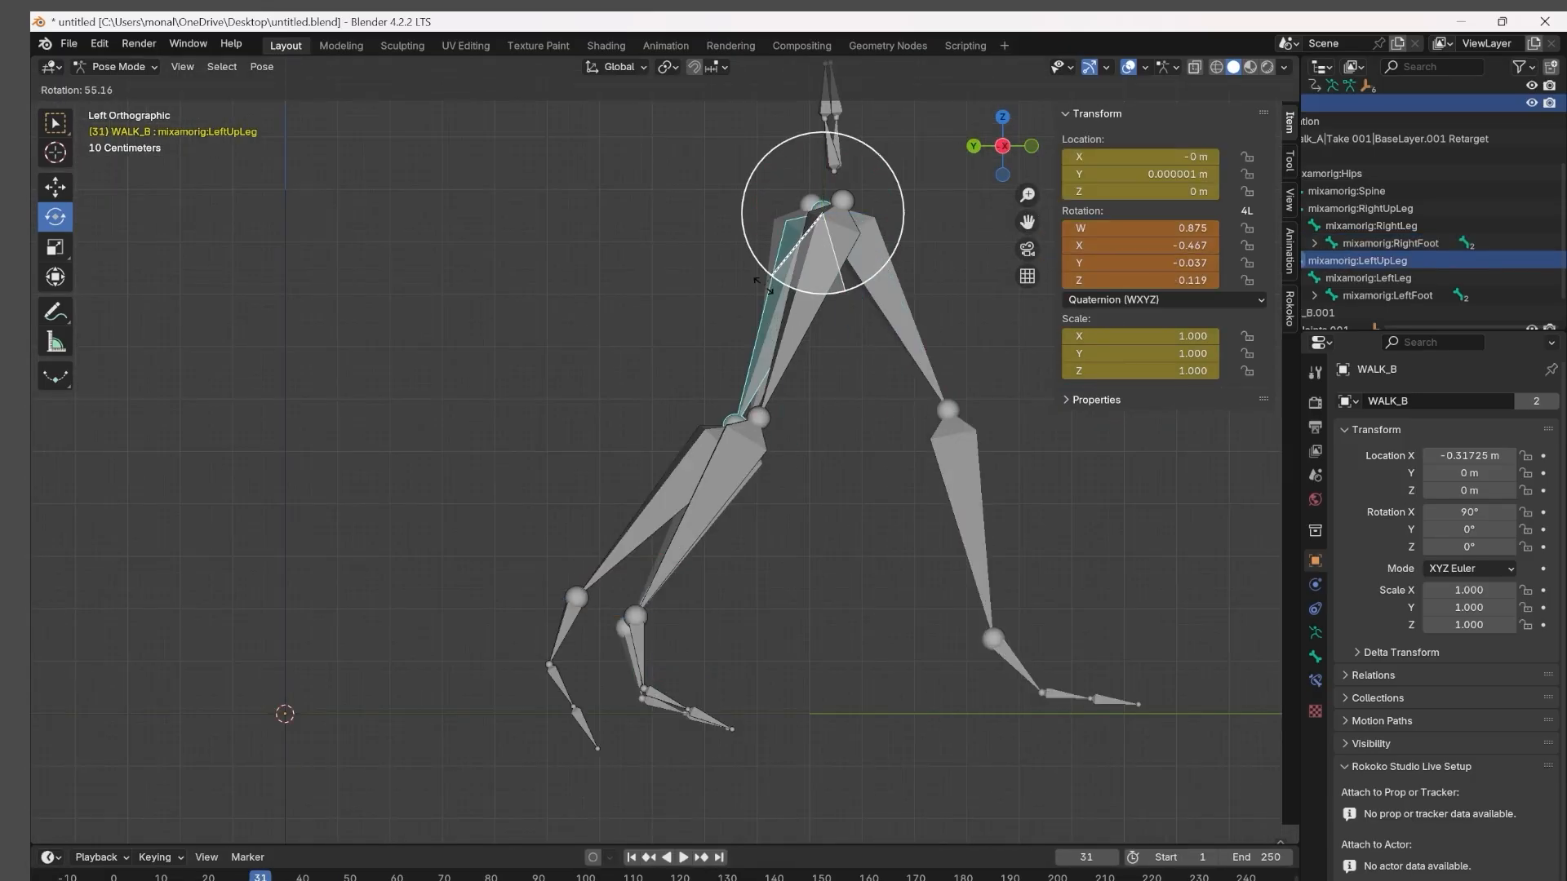
{"action": "left_click", "coordinate": [693, 522]}
{"action": "left_click_drag", "start_coordinate": [733, 496], "coordinate": [744, 505]}
{"action": "left_click", "coordinate": [1078, 694]}
Advance to frame 32, rotate the left thigh back onto walk_A's trailing leg, and adjust the LeftFoot and lower-leg bones.
{"action": "key", "text": "Right"}
{"action": "left_click", "coordinate": [886, 342]}
{"action": "left_click_drag", "start_coordinate": [841, 284], "coordinate": [783, 287]}
{"action": "left_click", "coordinate": [653, 657]}
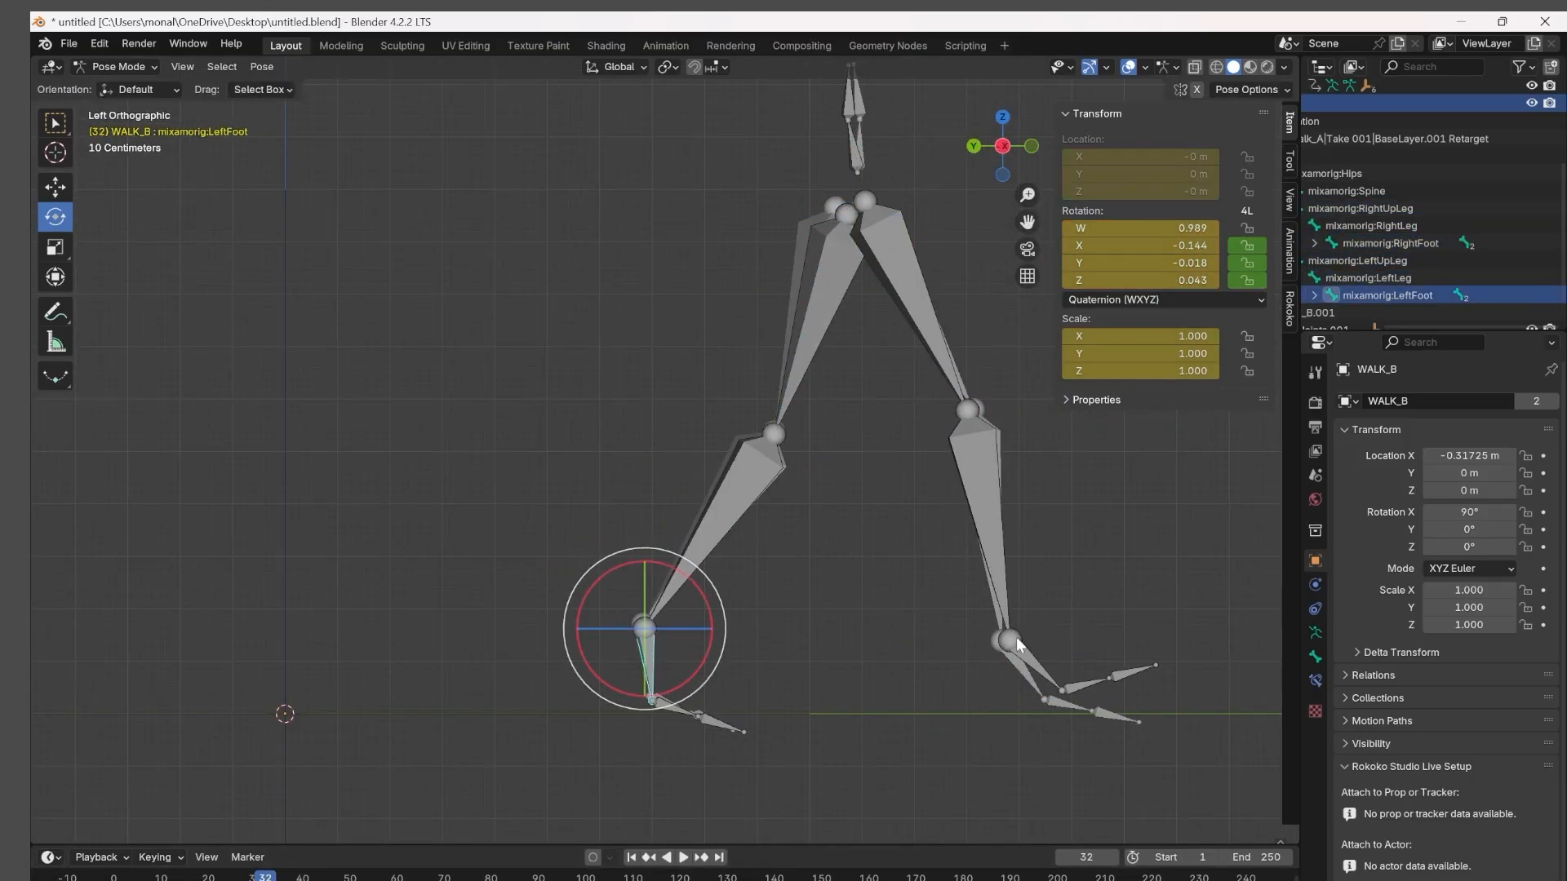
{"action": "left_click", "coordinate": [1071, 700]}
{"action": "left_click", "coordinate": [718, 522]}
Advance to frame 33, rotate the left thigh back onto walk_A's leg, and correct the RightLeg bone.
{"action": "key", "text": "Right"}
{"action": "left_click", "coordinate": [943, 310]}
{"action": "left_click_drag", "start_coordinate": [922, 263], "coordinate": [855, 282]}
{"action": "left_click", "coordinate": [926, 341]}
{"action": "left_click", "coordinate": [1010, 498]}
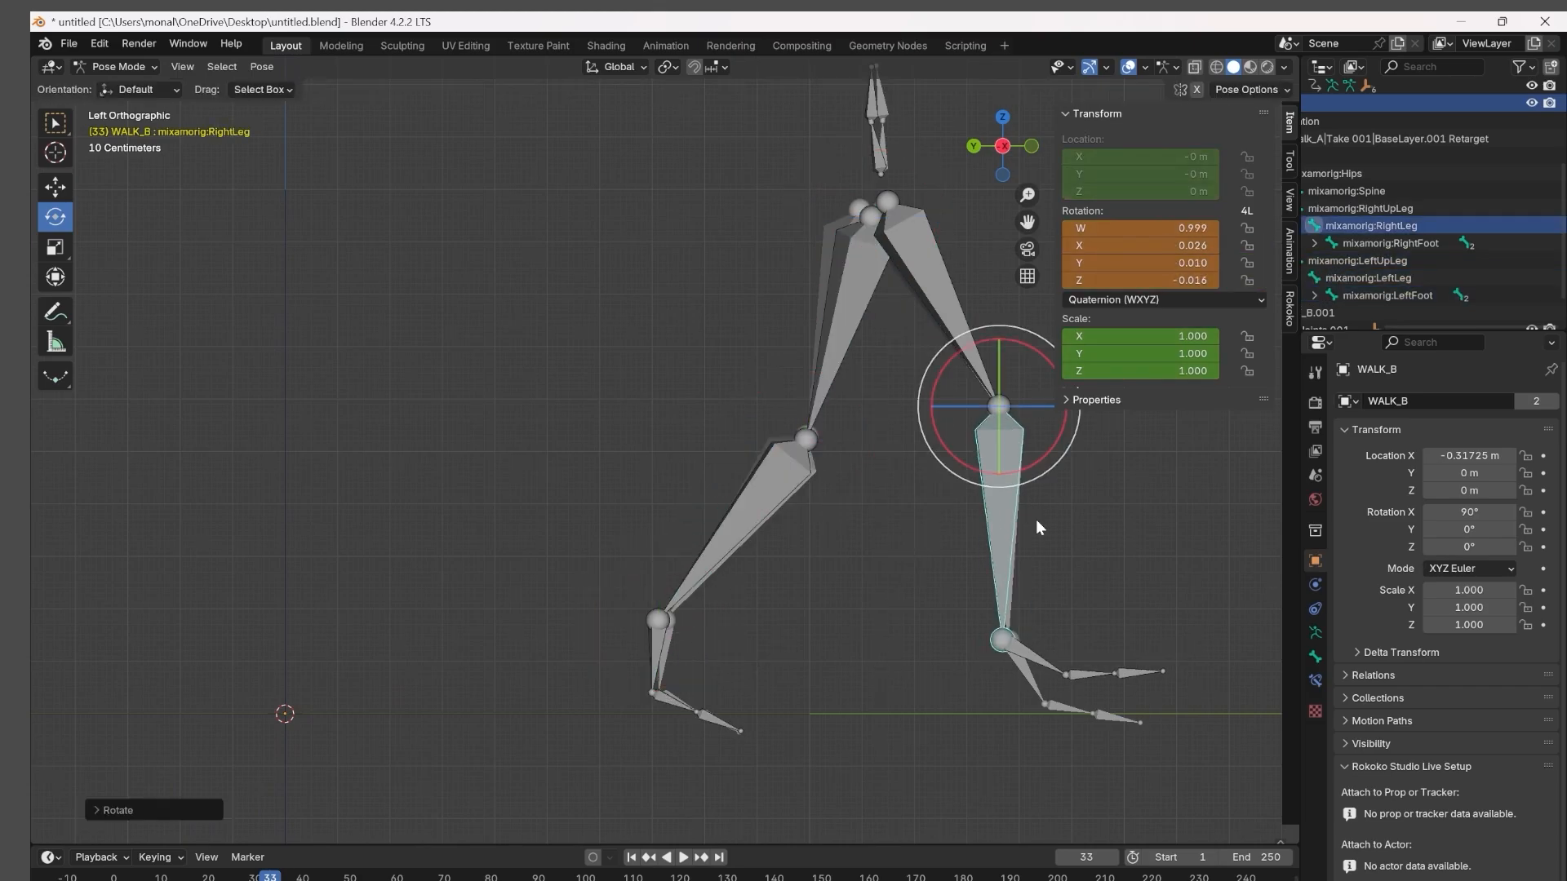
Adjust WALK_B's thighs at frame 34 and rotate the left foot to match walk_A, with LeftLeg selected at the end.
{"action": "left_click", "coordinate": [764, 514]}
{"action": "key", "text": "Right"}
{"action": "left_click", "coordinate": [967, 310]}
{"action": "left_click", "coordinate": [946, 350]}
{"action": "left_click", "coordinate": [706, 660]}
{"action": "left_click_drag", "start_coordinate": [741, 673], "coordinate": [694, 704]}
{"action": "left_click", "coordinate": [695, 635]}
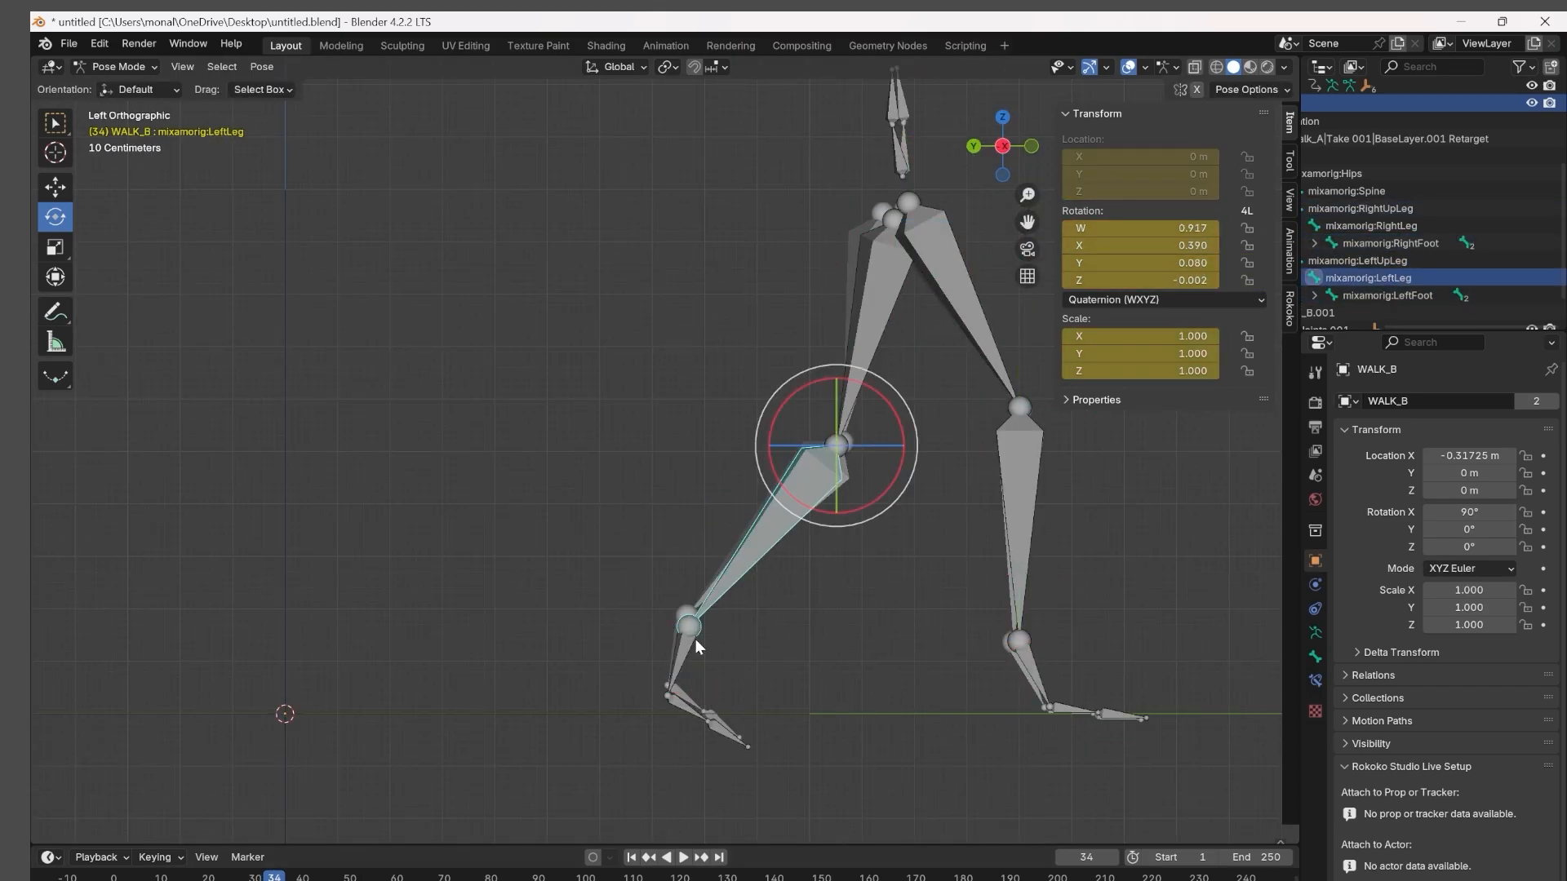
Advance to frame 35 and rotate the LeftLeg bone and the right foot to match walk_A's pose.
{"action": "key", "text": "Right"}
{"action": "left_click", "coordinate": [816, 500]}
{"action": "left_click_drag", "start_coordinate": [836, 525], "coordinate": [857, 532]}
{"action": "left_click", "coordinate": [1027, 481]}
{"action": "left_click_drag", "start_coordinate": [1087, 676], "coordinate": [1056, 708]}
{"action": "left_click", "coordinate": [1060, 710]}
Advance to frame 36 and adjust the thigh and both foot bones toward walk_A's pose.
{"action": "key", "text": "Right"}
{"action": "left_click", "coordinate": [986, 319]}
{"action": "middle_click_drag", "start_coordinate": [986, 318], "coordinate": [788, 317], "text": "shift"}
{"action": "left_click", "coordinate": [529, 640]}
{"action": "left_click", "coordinate": [836, 673]}
{"action": "left_click", "coordinate": [531, 640]}
Advance to frame 37, rotate the RightUpLeg bone onto walk_A's thigh, and adjust the left foot and right toe.
{"action": "key", "text": "Right"}
{"action": "left_click", "coordinate": [806, 303]}
{"action": "left_click_drag", "start_coordinate": [800, 274], "coordinate": [815, 268]}
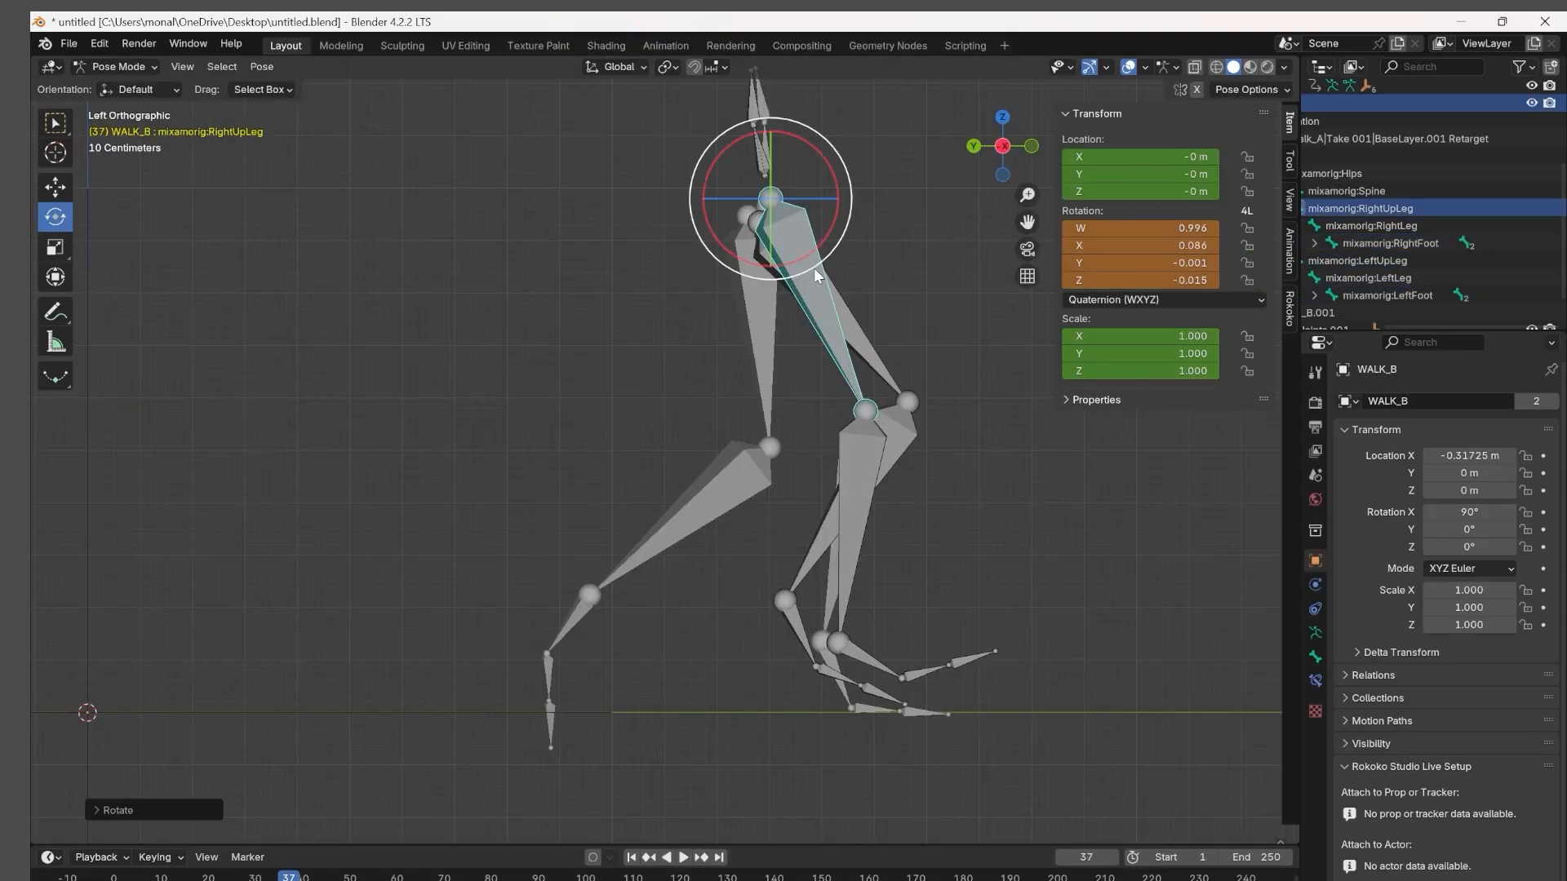
{"action": "left_click", "coordinate": [853, 328]}
{"action": "left_click", "coordinate": [570, 627]}
{"action": "left_click", "coordinate": [878, 709]}
Advance to frame 38, rotate the LeftLeg bone to match walk_A's lower leg, and select RightToeBase.
{"action": "key", "text": "Right"}
{"action": "left_click", "coordinate": [756, 493]}
{"action": "left_click_drag", "start_coordinate": [762, 507], "coordinate": [775, 515]}
{"action": "left_click", "coordinate": [878, 709]}
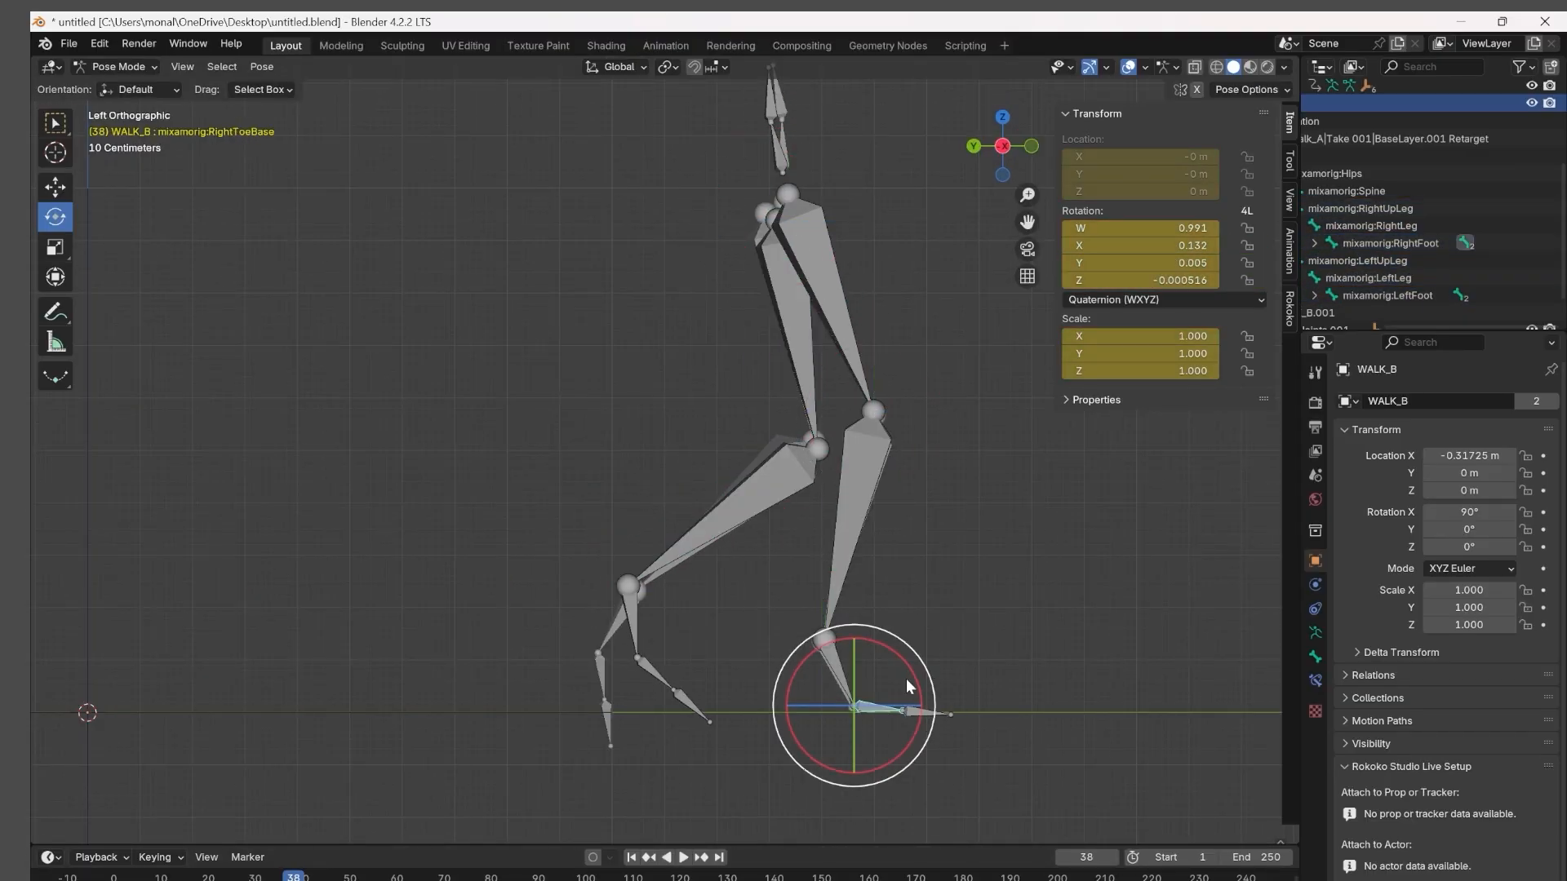
Advance to frame 39, rotate WALK_B's thigh and LeftLeg bones to match walk_A's pose, and keyframe the thigh.
{"action": "left_click", "coordinate": [632, 627]}
{"action": "key", "text": "Right"}
{"action": "left_click", "coordinate": [855, 327]}
{"action": "left_click", "coordinate": [896, 318]}
{"action": "left_click_drag", "start_coordinate": [850, 274], "coordinate": [815, 346]}
{"action": "key", "text": "i"}
{"action": "left_click", "coordinate": [770, 483]}
{"action": "left_click_drag", "start_coordinate": [779, 480], "coordinate": [797, 499]}
Rotate WALK_B's right foot at frame 39 to match walk_A's foot, and check the toe, thigh and left foot bones.
{"action": "left_click", "coordinate": [668, 622]}
{"action": "left_click", "coordinate": [852, 572]}
{"action": "left_click", "coordinate": [850, 655]}
{"action": "left_click_drag", "start_coordinate": [894, 592], "coordinate": [906, 639]}
{"action": "left_click", "coordinate": [877, 708]}
{"action": "left_click", "coordinate": [846, 330]}
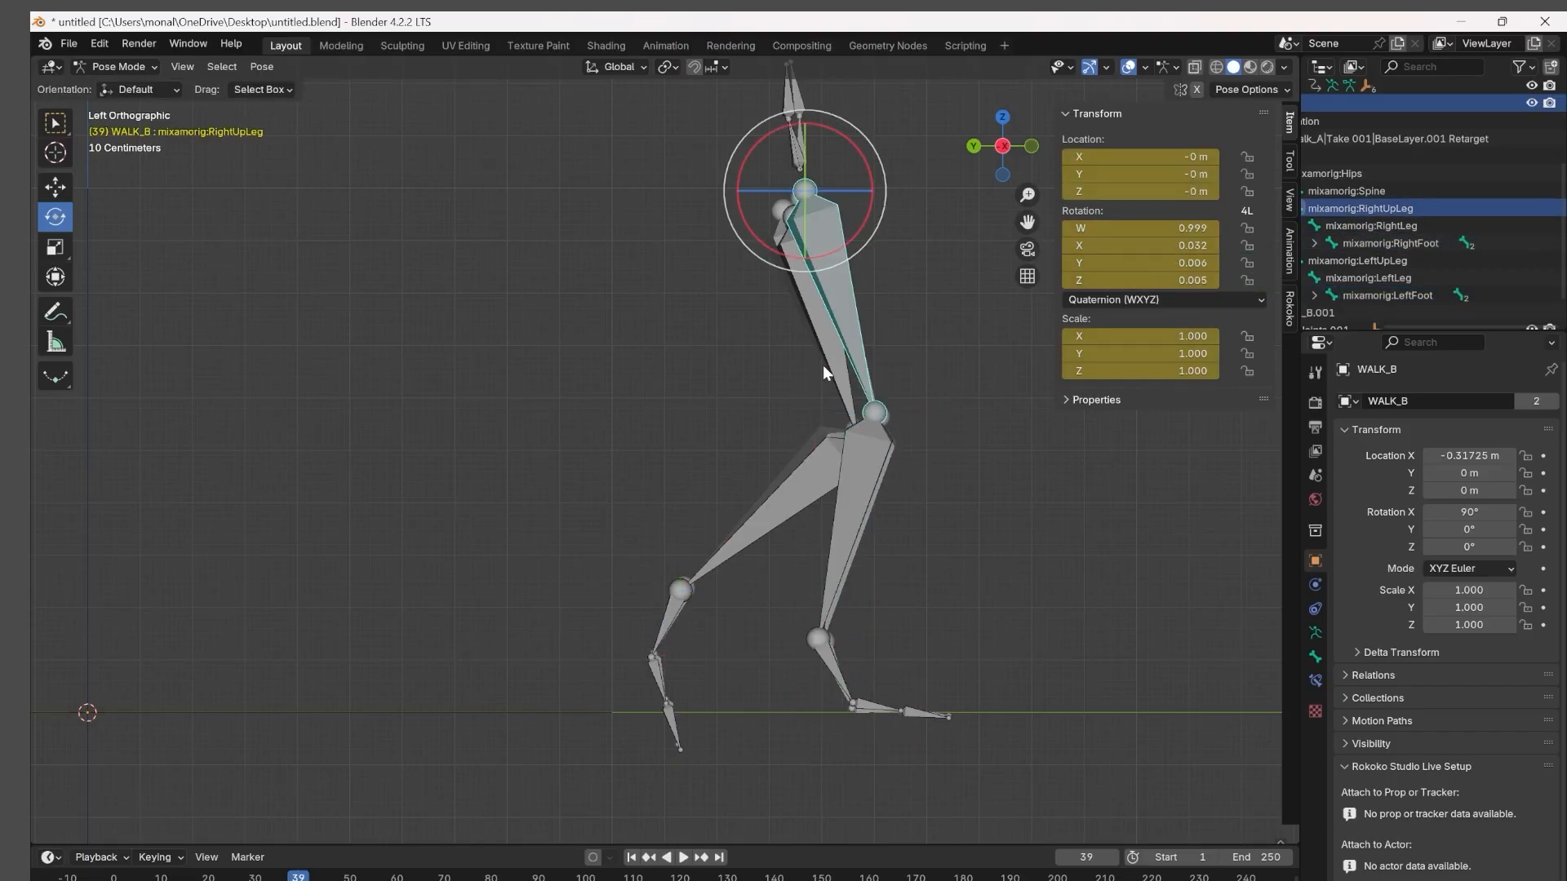
{"action": "left_click", "coordinate": [668, 622]}
{"action": "left_click", "coordinate": [660, 676]}
Advance to frame 40 and rotate the LeftUpLeg and RightUpLeg bones onto walk_A's thighs.
{"action": "key", "text": "Right"}
{"action": "left_click", "coordinate": [879, 261]}
{"action": "left_click_drag", "start_coordinate": [879, 261], "coordinate": [853, 318]}
{"action": "mouse_move", "coordinate": [935, 404]}
{"action": "middle_mouse_down"}
{"action": "mouse_move", "coordinate": [842, 421]}
{"action": "mouse_move", "coordinate": [916, 408]}
{"action": "middle_mouse_up"}
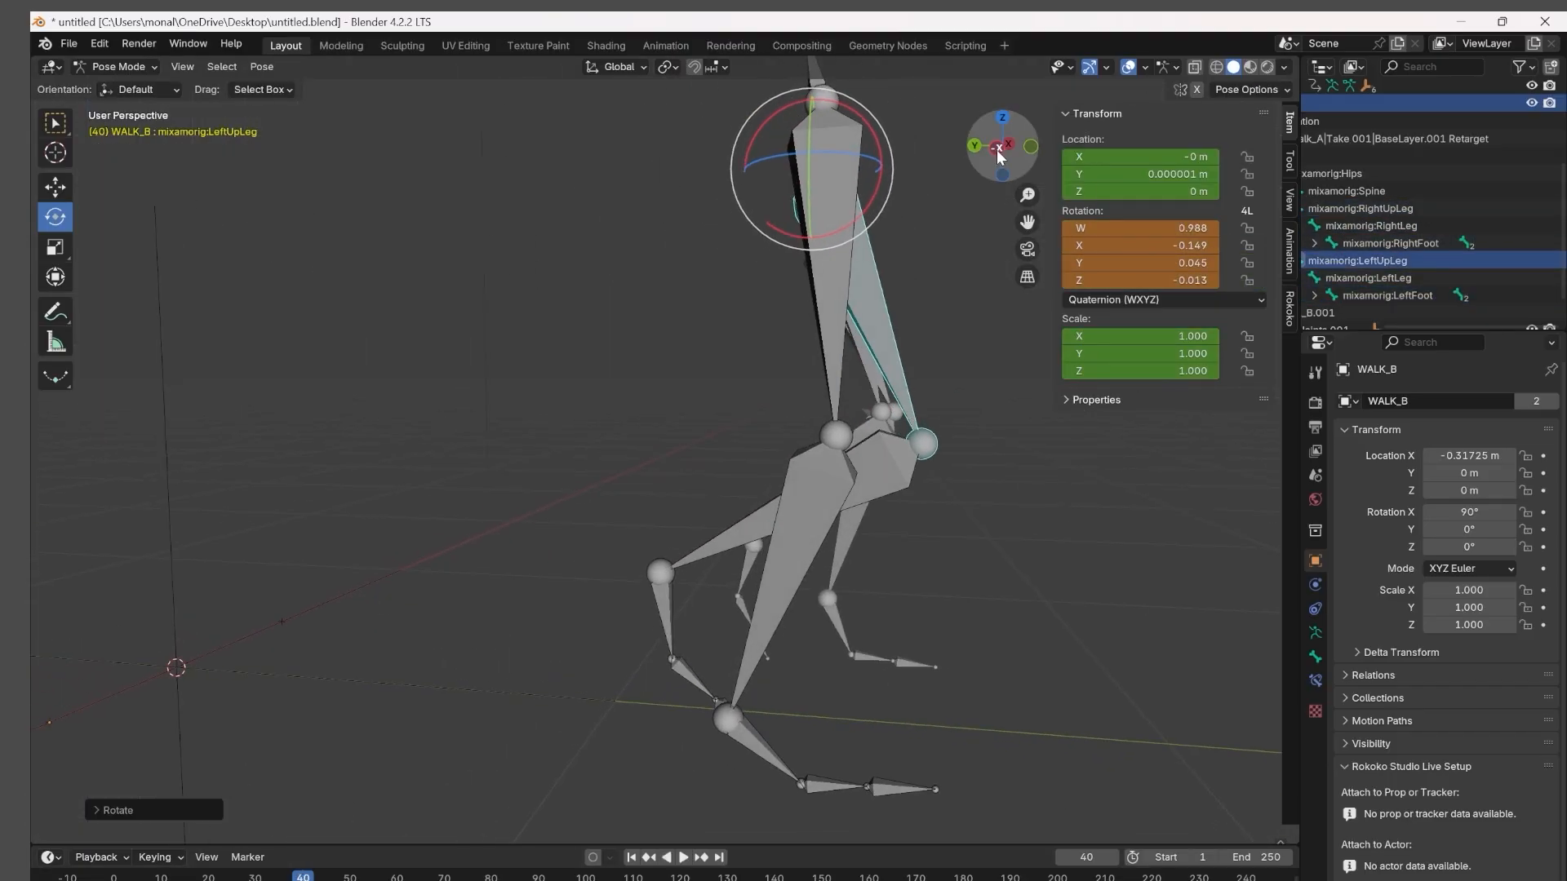
{"action": "left_click", "coordinate": [1001, 149]}
{"action": "left_click", "coordinate": [835, 281]}
{"action": "key", "text": "r"}
{"action": "left_click", "coordinate": [856, 279]}
Rotate the LeftLeg and RightLeg bones at frame 40 to match walk_A's lower legs.
{"action": "left_click", "coordinate": [809, 501]}
{"action": "key", "text": "r"}
{"action": "left_click", "coordinate": [740, 613]}
{"action": "left_click", "coordinate": [857, 546]}
{"action": "left_click_drag", "start_coordinate": [871, 479], "coordinate": [865, 480]}
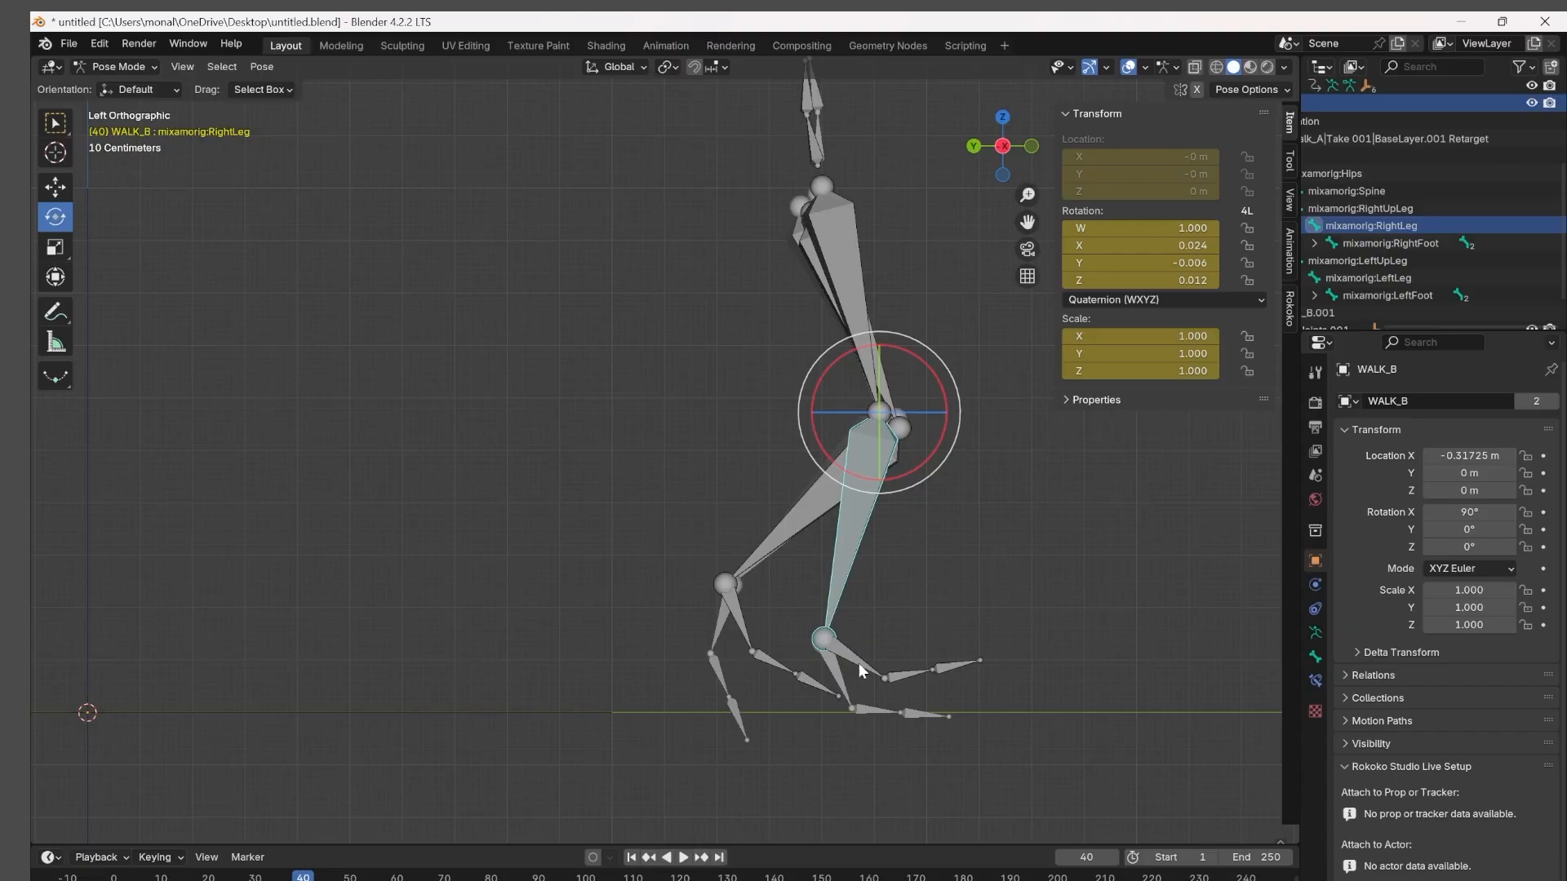
Rotate WALK_B's right and left foot bones at frame 40 toward walk_A's feet and fine-tune the leg rotation.
{"action": "left_click", "coordinate": [858, 665]}
{"action": "left_click_drag", "start_coordinate": [891, 651], "coordinate": [871, 692]}
{"action": "left_click", "coordinate": [880, 723]}
{"action": "left_click", "coordinate": [739, 616]}
{"action": "left_click_drag", "start_coordinate": [796, 584], "coordinate": [783, 625]}
{"action": "left_click", "coordinate": [798, 510]}
{"action": "left_click", "coordinate": [836, 310]}
{"action": "mouse_move", "coordinate": [938, 404]}
{"action": "middle_mouse_down"}
{"action": "mouse_move", "coordinate": [860, 430]}
{"action": "mouse_move", "coordinate": [928, 421]}
{"action": "middle_mouse_up"}
{"action": "left_click", "coordinate": [866, 535]}
{"action": "scroll", "coordinate": [732, 663], "scroll_direction": "down", "scroll_amount": 1}
{"action": "left_click", "coordinate": [820, 706]}
Advance to frame 41 and rotate the LeftUpLeg, LeftLeg and RightUpLeg bones to match walk_A in the left orthographic view.
{"action": "key", "text": "Right"}
{"action": "left_click", "coordinate": [1001, 149]}
{"action": "left_click_drag", "start_coordinate": [866, 276], "coordinate": [919, 428]}
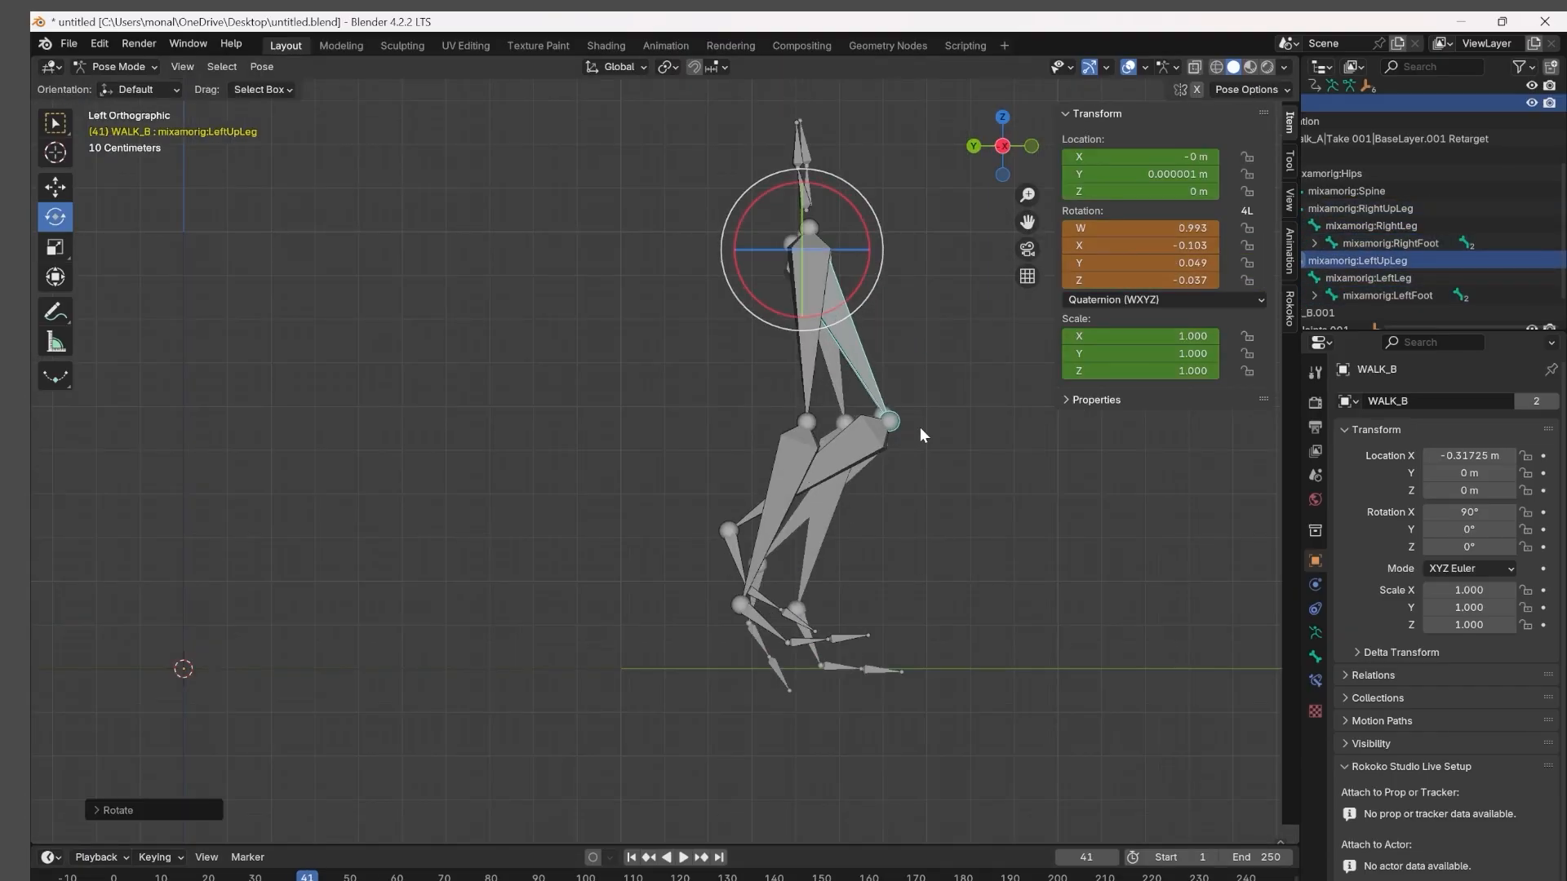
{"action": "left_click", "coordinate": [853, 460]}
{"action": "left_click_drag", "start_coordinate": [848, 475], "coordinate": [857, 483]}
{"action": "left_click", "coordinate": [815, 326]}
{"action": "left_click_drag", "start_coordinate": [835, 291], "coordinate": [855, 296]}
Rotate and keyframe the lower leg at frame 41, and rotate the foot to match walk_A's pose.
{"action": "left_click", "coordinate": [836, 489]}
{"action": "left_click_drag", "start_coordinate": [870, 482], "coordinate": [869, 511]}
{"action": "key", "text": "i"}
{"action": "left_click", "coordinate": [770, 589]}
{"action": "left_click", "coordinate": [826, 623]}
{"action": "left_click_drag", "start_coordinate": [807, 600], "coordinate": [826, 673]}
{"action": "left_click", "coordinate": [880, 445]}
Advance to frame 42 and rotate WALK_B's LeftUpLeg and remaining leg bones to match walk_A's pose.
{"action": "key", "text": "Right"}
{"action": "left_click", "coordinate": [906, 286]}
{"action": "left_click_drag", "start_coordinate": [886, 289], "coordinate": [860, 353]}
{"action": "left_click", "coordinate": [854, 466]}
{"action": "left_click", "coordinate": [868, 331]}
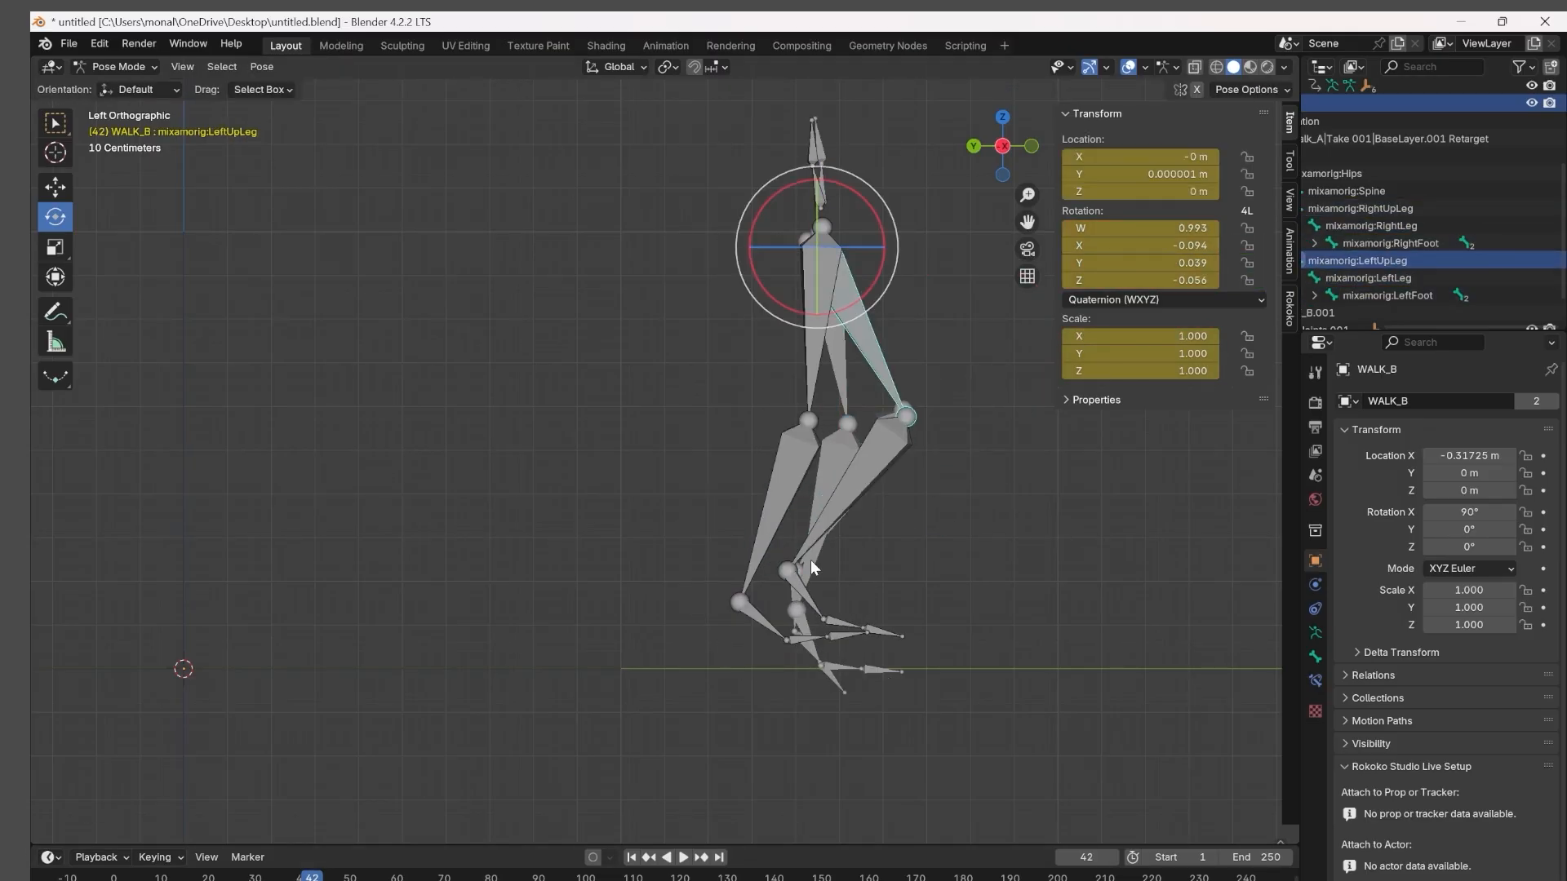
{"action": "left_click", "coordinate": [816, 534]}
{"action": "left_click_drag", "start_coordinate": [846, 473], "coordinate": [850, 478]}
{"action": "left_click", "coordinate": [810, 326]}
{"action": "left_click_drag", "start_coordinate": [811, 308], "coordinate": [839, 449]}
View both skeletons in perspective and play the animation to frame 65 to compare their leg motion.
{"action": "middle_click_drag", "start_coordinate": [767, 730], "coordinate": [552, 757]}
{"action": "left_click", "coordinate": [462, 534]}
{"action": "scroll", "coordinate": [572, 653], "scroll_direction": "down", "scroll_amount": 5}
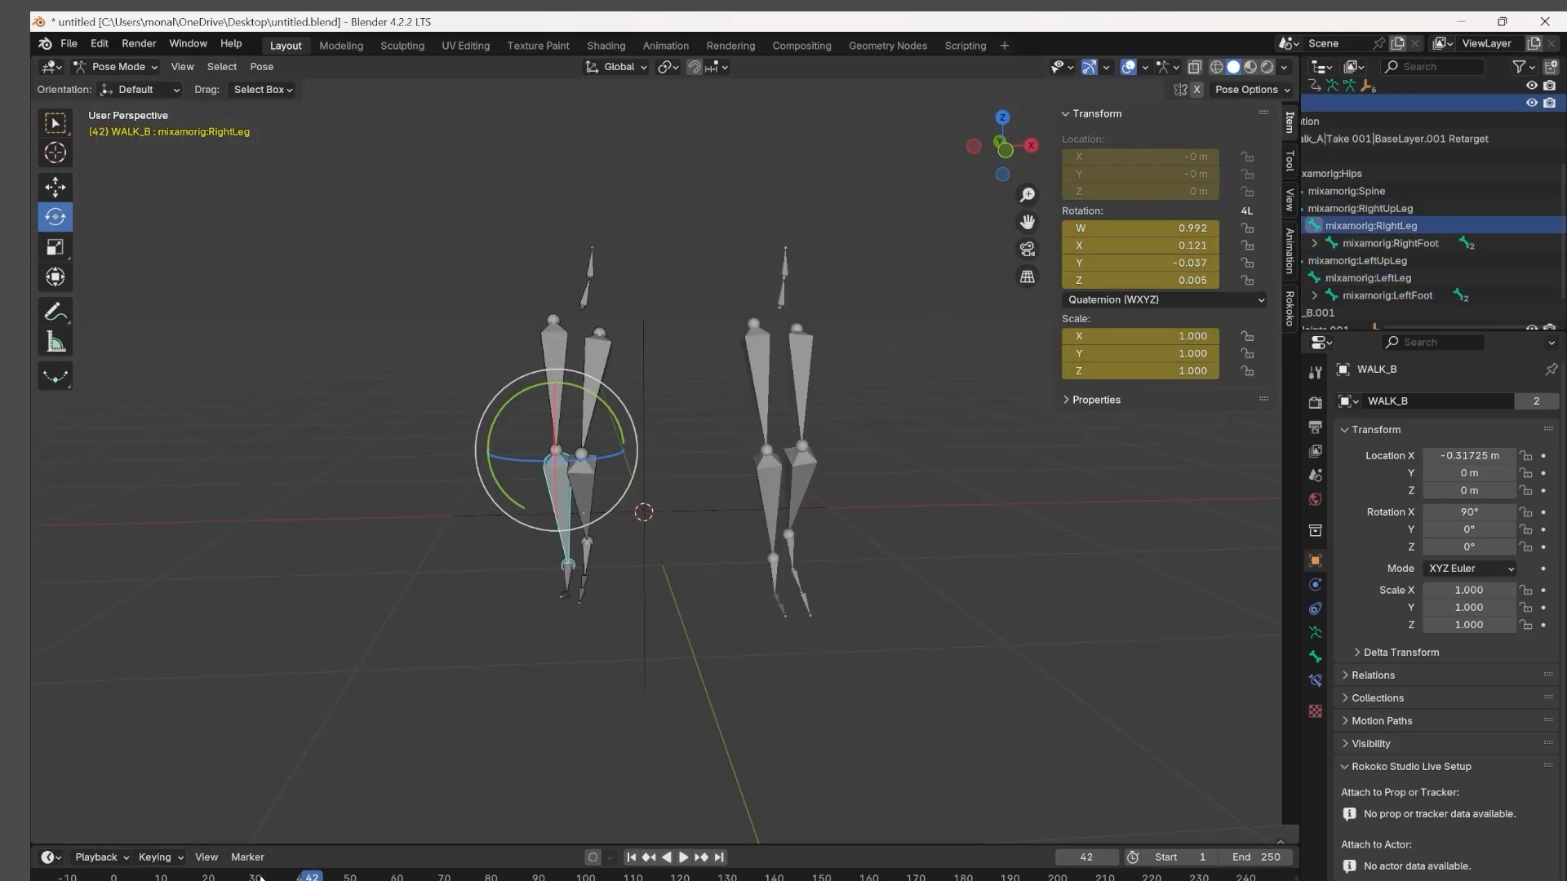
{"action": "key", "text": "Right"}
{"action": "middle_click_drag", "start_coordinate": [725, 521], "coordinate": [980, 645]}
{"action": "left_click", "coordinate": [680, 861]}
{"action": "left_click", "coordinate": [679, 862]}
{"action": "middle_click_drag", "start_coordinate": [682, 669], "coordinate": [571, 674]}
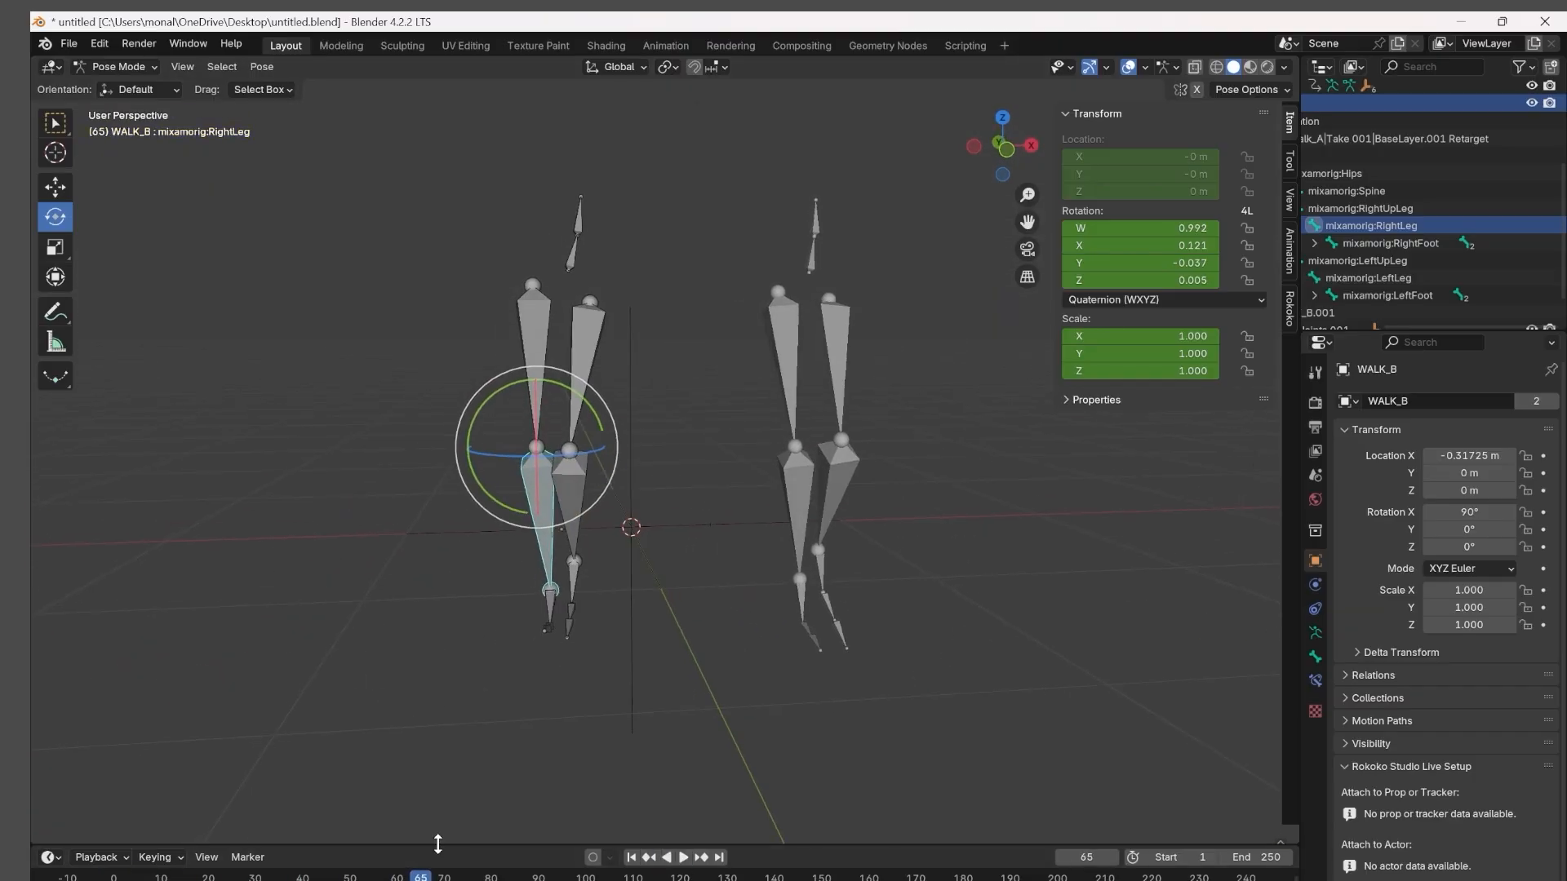
Return to frame 0, rotate WALK_B's LeftUpLeg bone in the perspective view, and keyframe its rotation.
{"action": "left_click", "coordinate": [114, 876]}
{"action": "key", "text": "ctrl+KP_3"}
{"action": "scroll", "coordinate": [628, 490], "scroll_direction": "up", "scroll_amount": 2}
{"action": "left_click", "coordinate": [238, 456]}
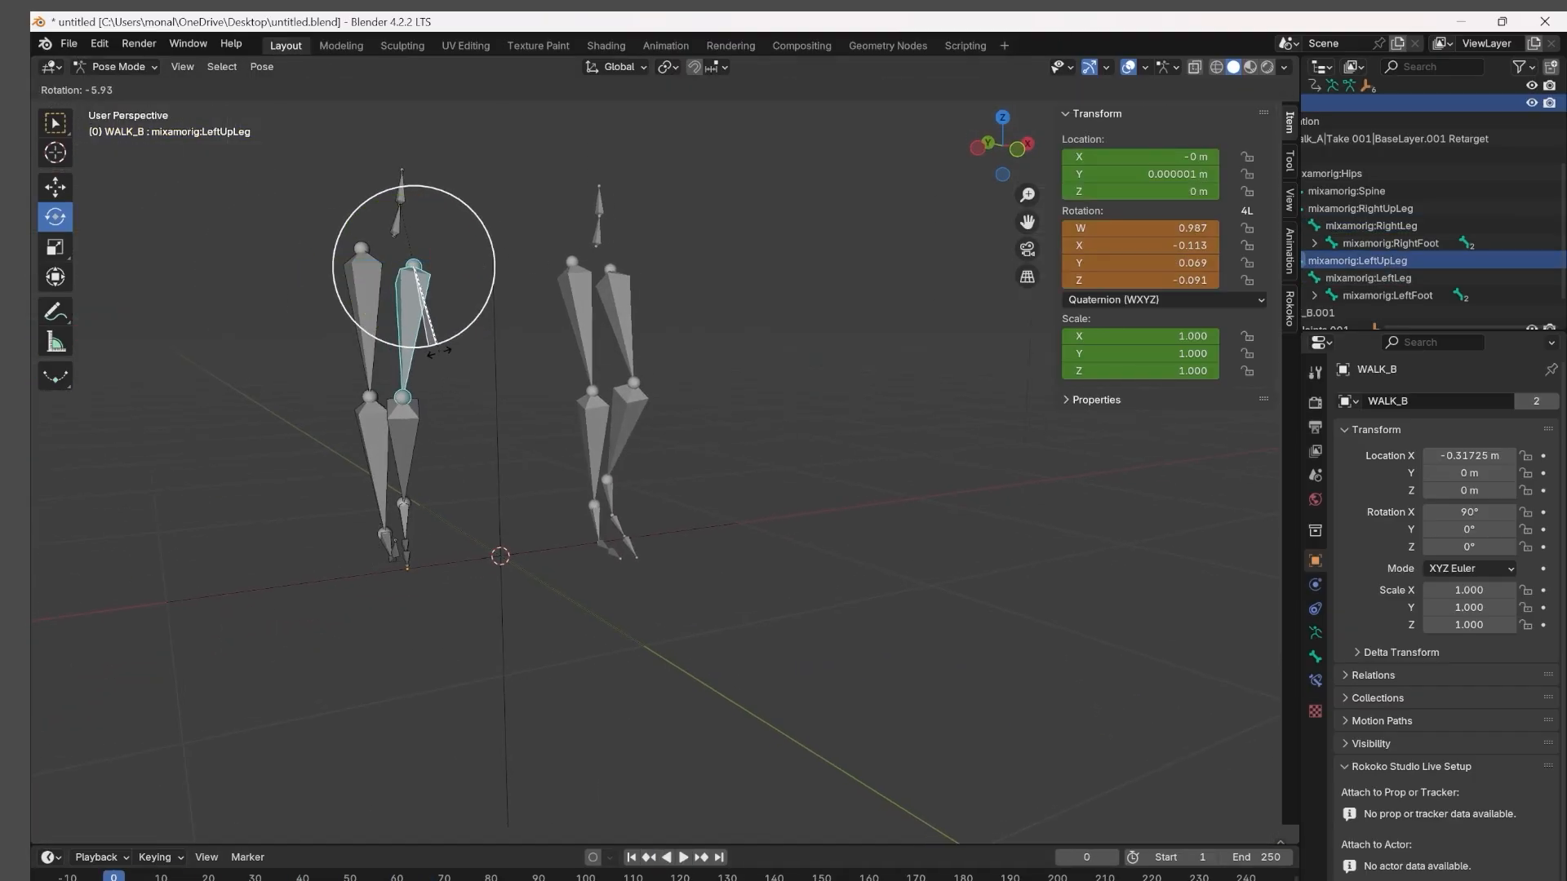
{"action": "key", "text": "ctrl+shift+z"}
{"action": "key", "text": "ctrl+z"}
{"action": "key", "text": "ctrl+shift+z"}
{"action": "key", "text": "i"}
Play the animation from frame 0, scrub back to frame 26, and compare both skeletons' legs from several angles.
{"action": "left_click", "coordinate": [682, 859]}
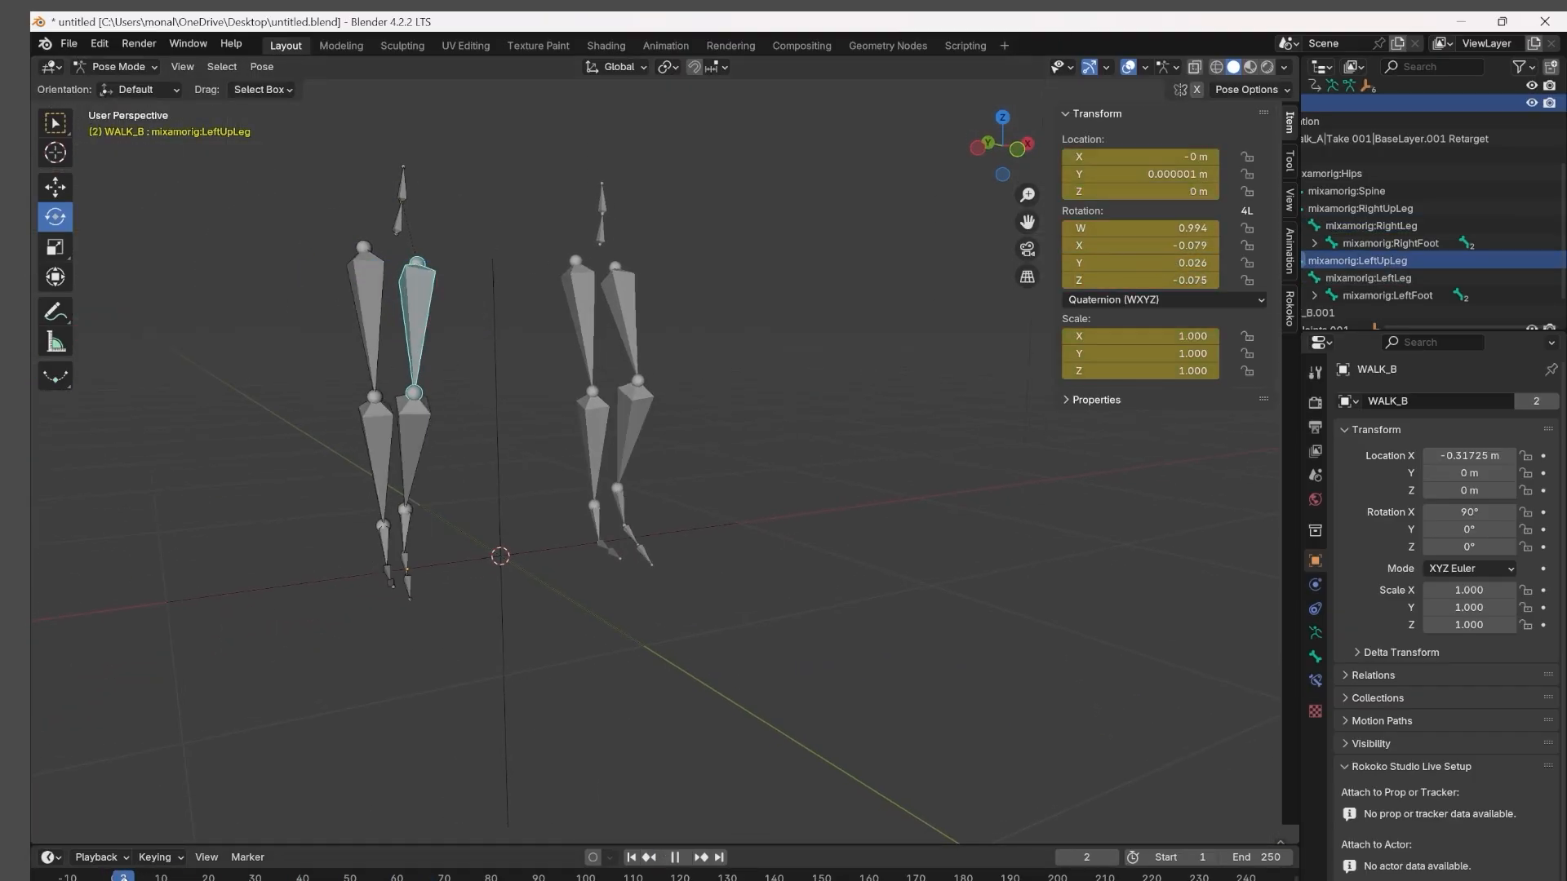
{"action": "left_click", "coordinate": [682, 859]}
{"action": "left_click", "coordinate": [114, 876]}
{"action": "key", "text": "KP_1"}
{"action": "scroll", "coordinate": [329, 766], "scroll_direction": "down", "scroll_amount": 2}
{"action": "mouse_move", "coordinate": [114, 876]}
{"action": "left_mouse_down"}
{"action": "mouse_move", "coordinate": [146, 877]}
{"action": "mouse_move", "coordinate": [114, 877]}
{"action": "left_mouse_up"}
{"action": "left_click", "coordinate": [684, 860]}
{"action": "left_click", "coordinate": [684, 859]}
{"action": "left_click_drag", "start_coordinate": [335, 876], "coordinate": [237, 876]}
{"action": "middle_click_drag", "start_coordinate": [620, 489], "coordinate": [755, 514]}
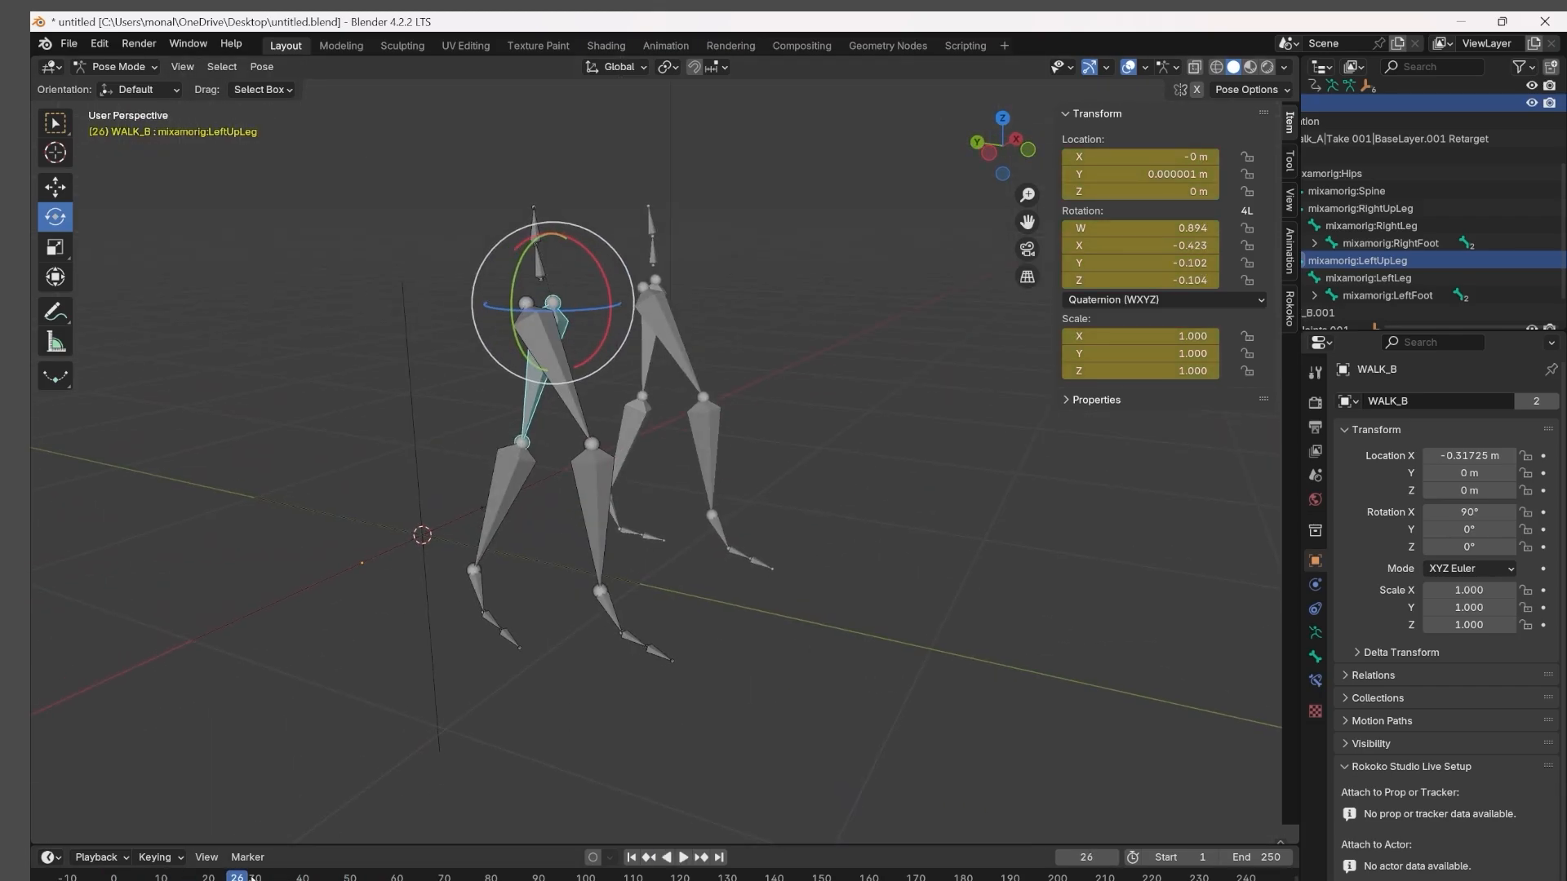
Return to frame 0 and examine both skeletons' legs up close in perspective.
{"action": "left_click_drag", "start_coordinate": [237, 876], "coordinate": [114, 876]}
{"action": "middle_click_drag", "start_coordinate": [645, 499], "coordinate": [522, 528]}
{"action": "key", "text": "ctrl+KP_3"}
{"action": "scroll", "coordinate": [721, 524], "scroll_direction": "up", "scroll_amount": 4}
{"action": "middle_click_drag", "start_coordinate": [245, 482], "coordinate": [694, 445], "text": "shift"}
{"action": "middle_click_drag", "start_coordinate": [694, 400], "coordinate": [552, 421]}
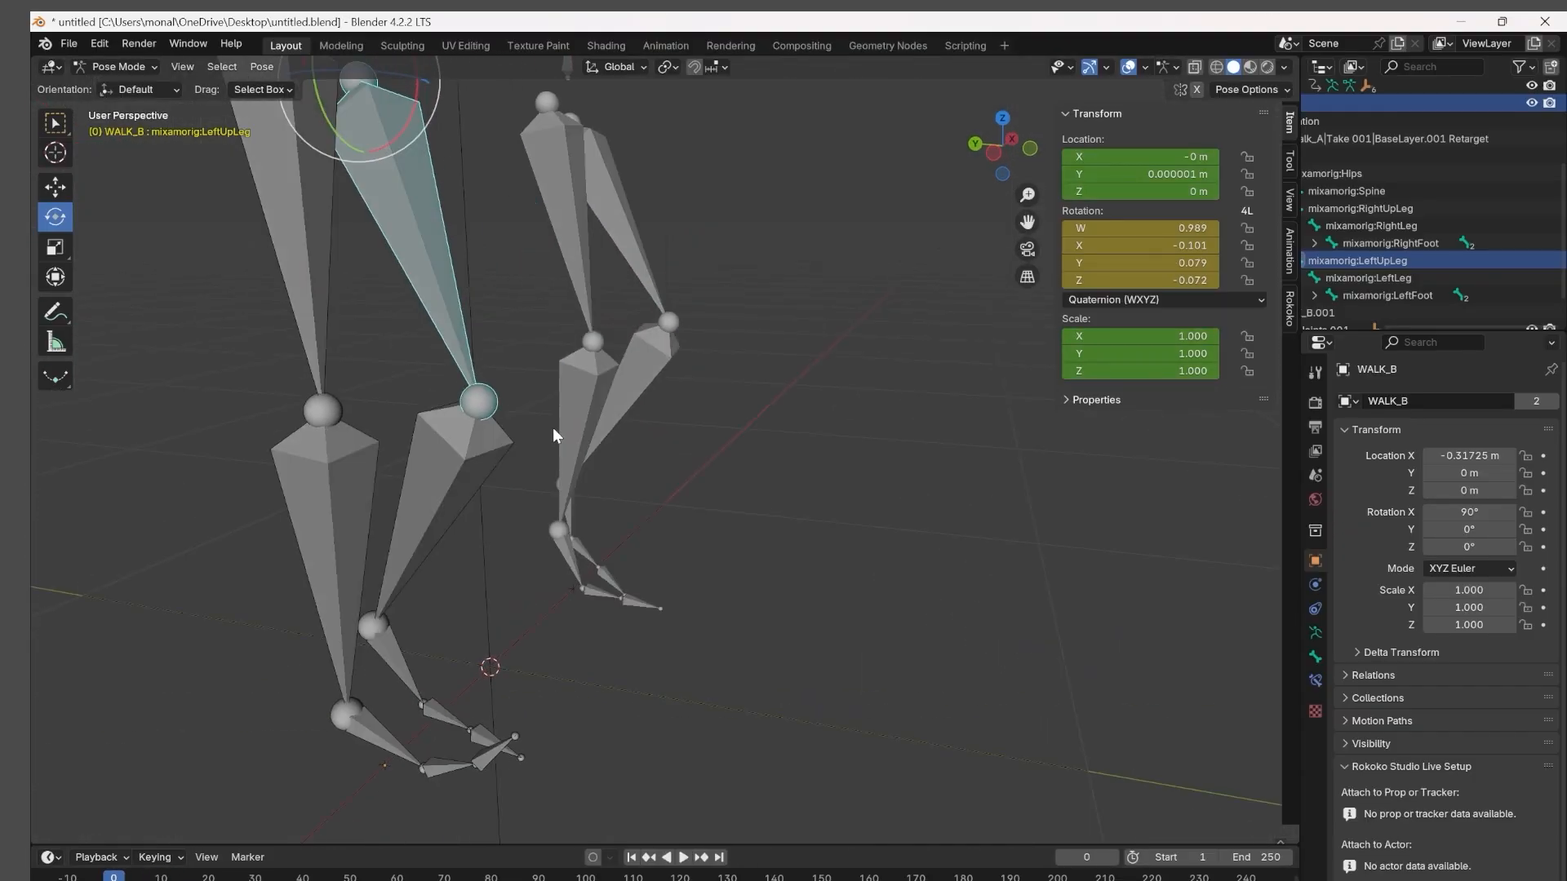
Try to rotate WALK_B's LeftUpLeg bone at frame 0 in the left orthographic view.
{"action": "key", "text": "ctrl+KP_3"}
{"action": "key", "text": "r"}
{"action": "left_click", "coordinate": [708, 322]}
{"action": "key", "text": "ctrl+z"}
{"action": "left_click", "coordinate": [556, 437]}
{"action": "left_click", "coordinate": [430, 618]}
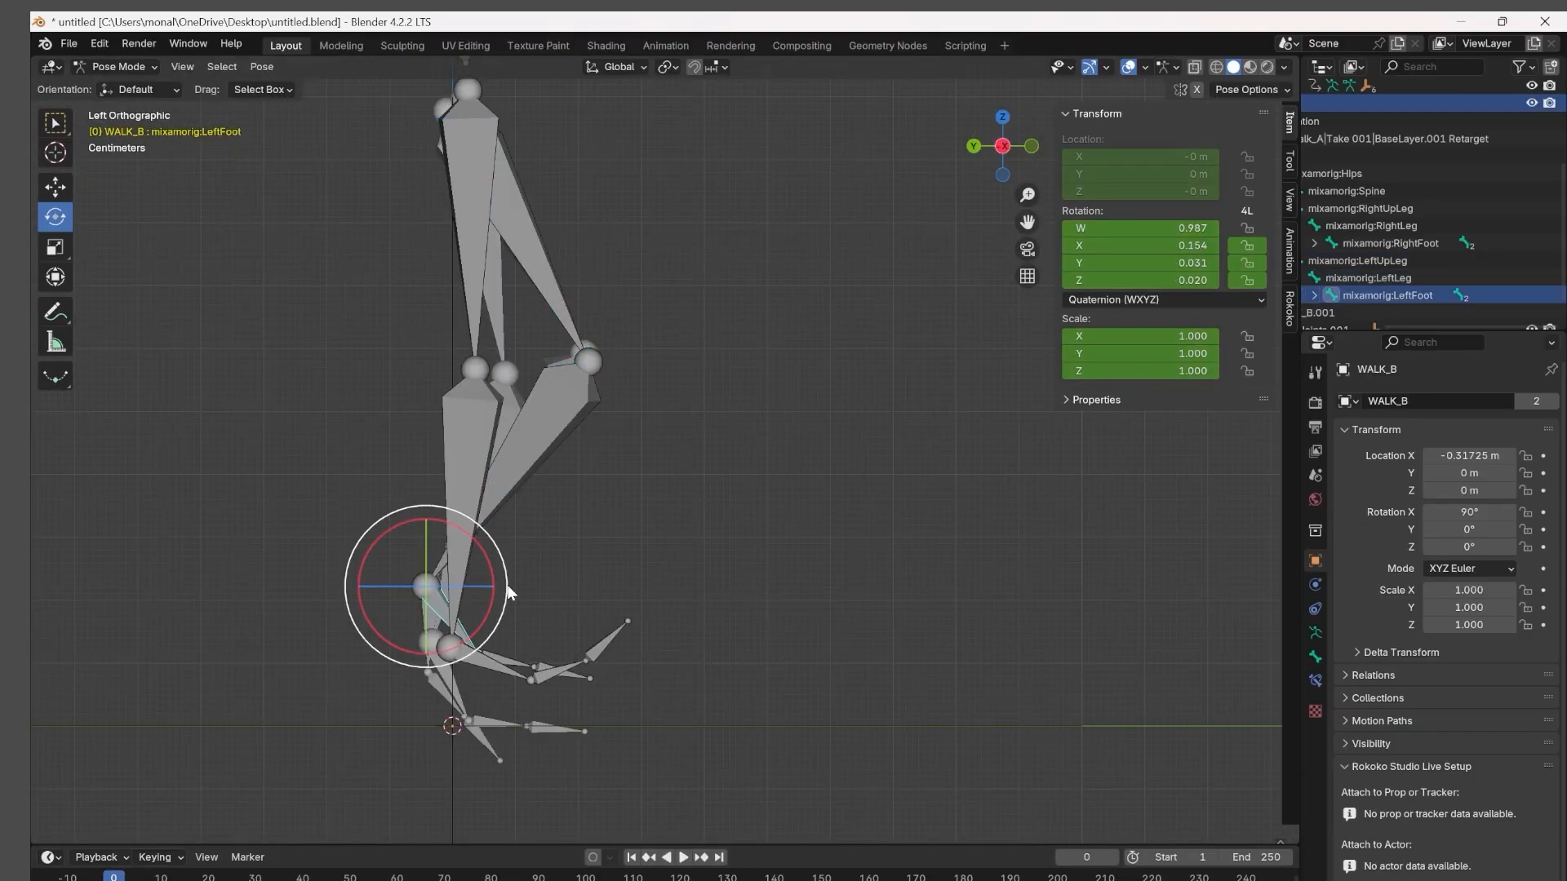
{"action": "left_click", "coordinate": [468, 514]}
{"action": "left_click", "coordinate": [471, 220]}
Play the animation forward to frame 39 and view both skeletons in perspective.
{"action": "key", "text": "space"}
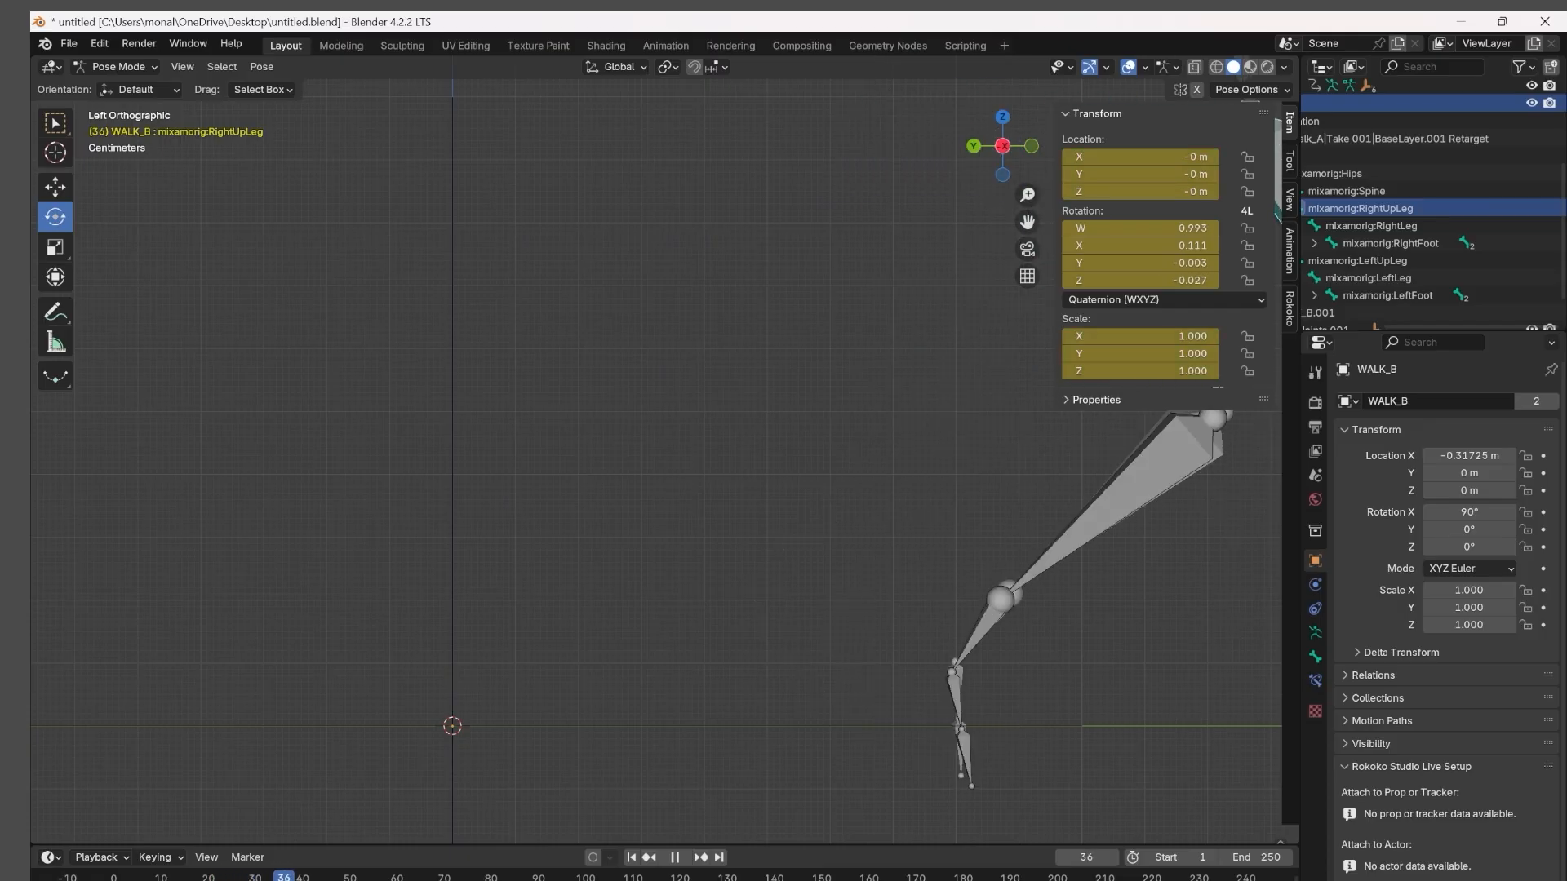
{"action": "scroll", "coordinate": [462, 615], "scroll_direction": "down", "scroll_amount": 4}
{"action": "key", "text": "space"}
{"action": "middle_click_drag", "start_coordinate": [562, 601], "coordinate": [468, 608]}
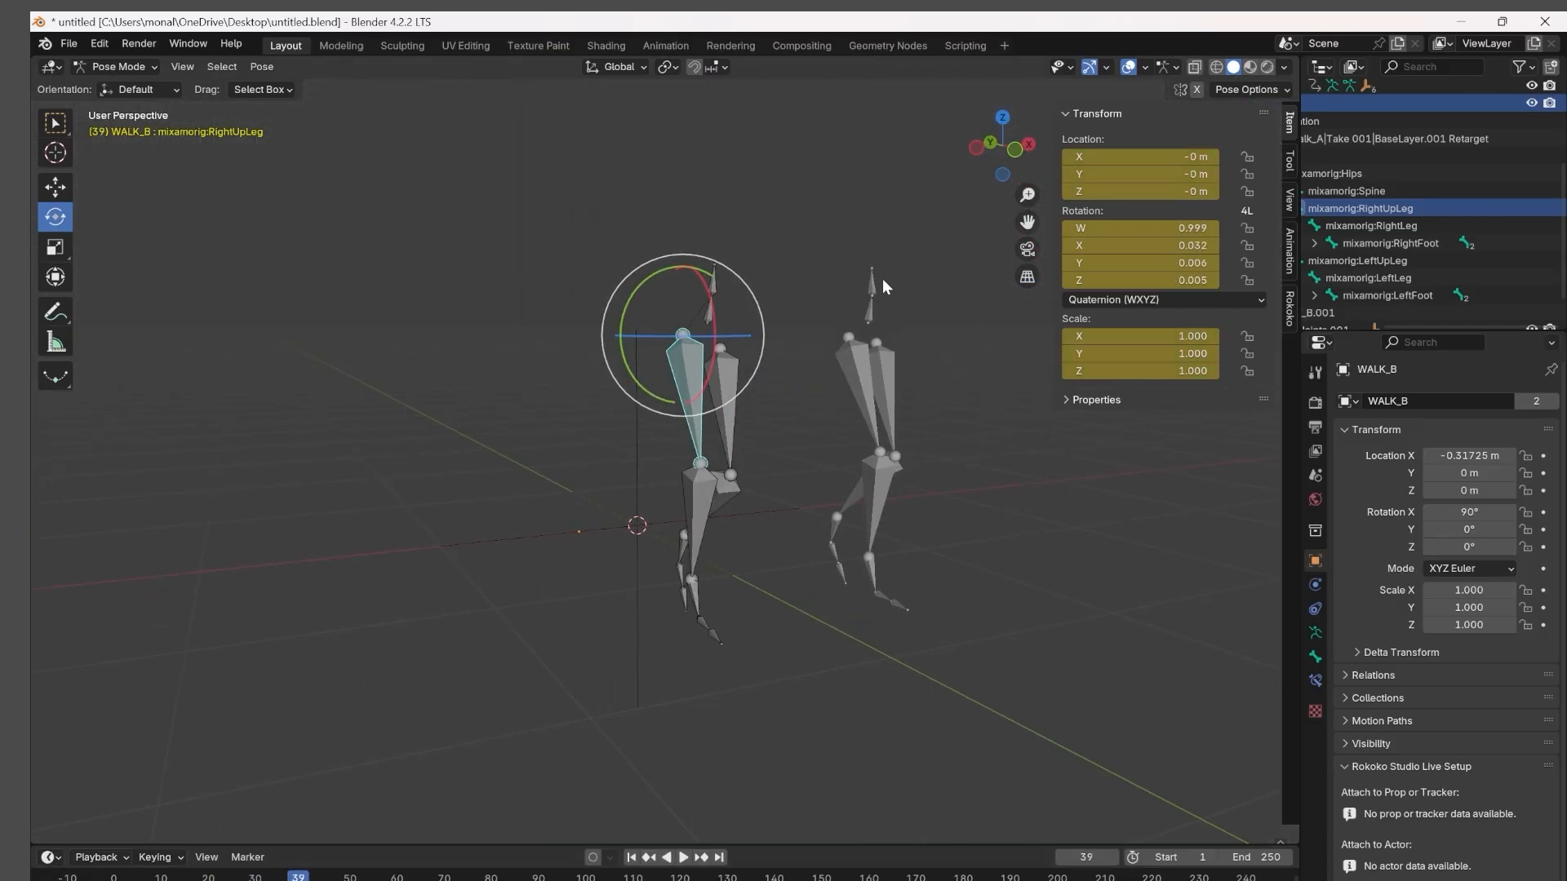
Examine both skeletons at frame 39 in perspective, and play the animation in reverse from the left orthographic view.
{"action": "left_click_drag", "start_coordinate": [1027, 222], "coordinate": [801, 240]}
{"action": "scroll", "coordinate": [949, 436], "scroll_direction": "up", "scroll_amount": 3}
{"action": "middle_click_drag", "start_coordinate": [948, 434], "coordinate": [1096, 421]}
{"action": "scroll", "coordinate": [911, 411], "scroll_direction": "down", "scroll_amount": 3}
{"action": "left_click", "coordinate": [1002, 147]}
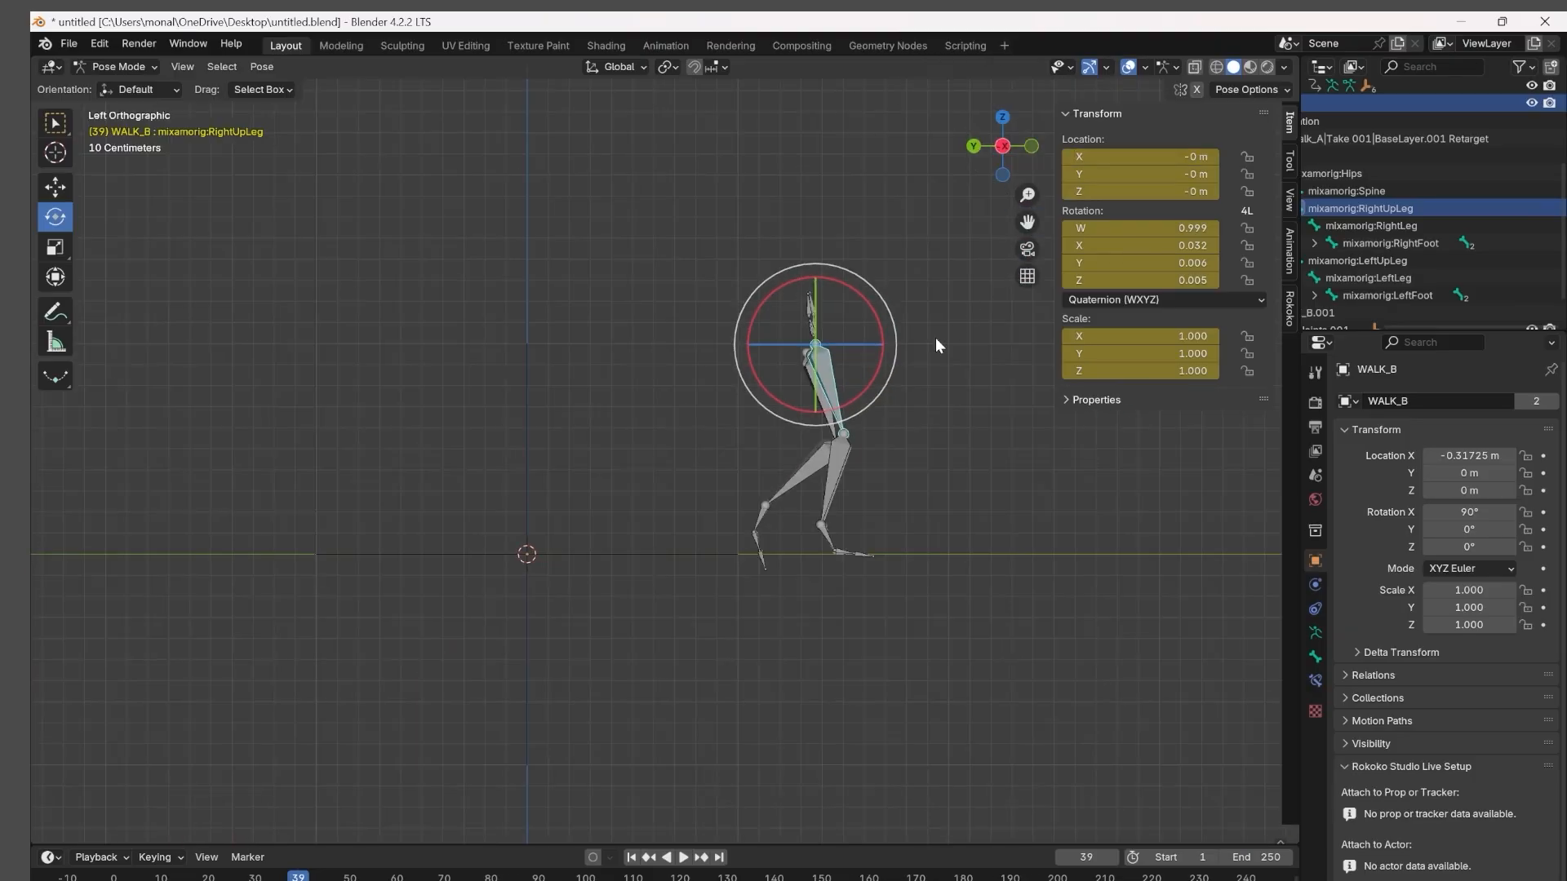
{"action": "key", "text": "shift+ctrl+space"}
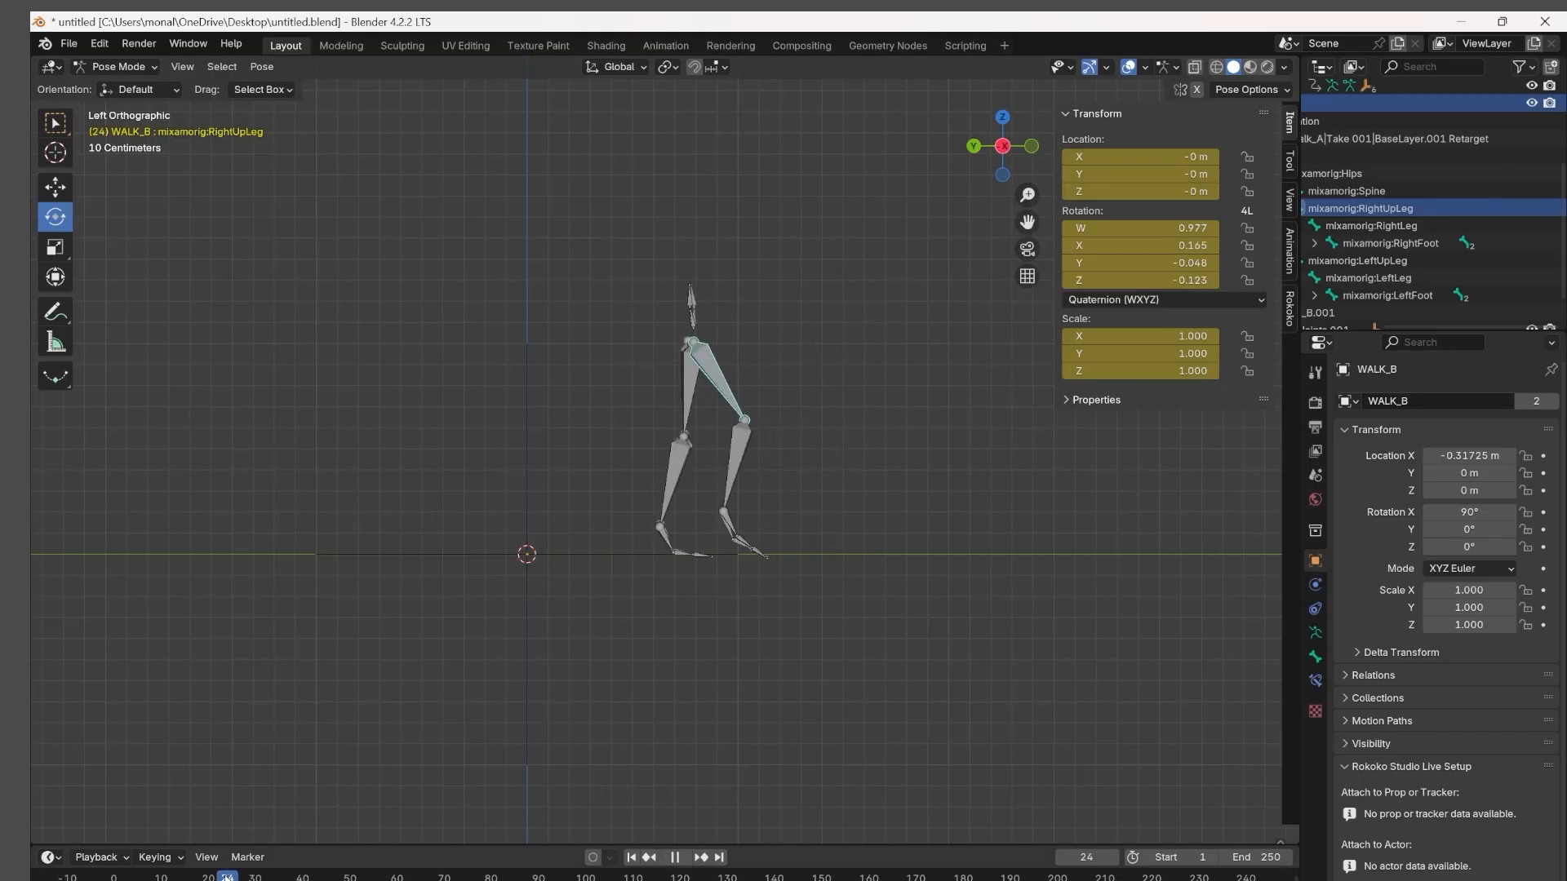
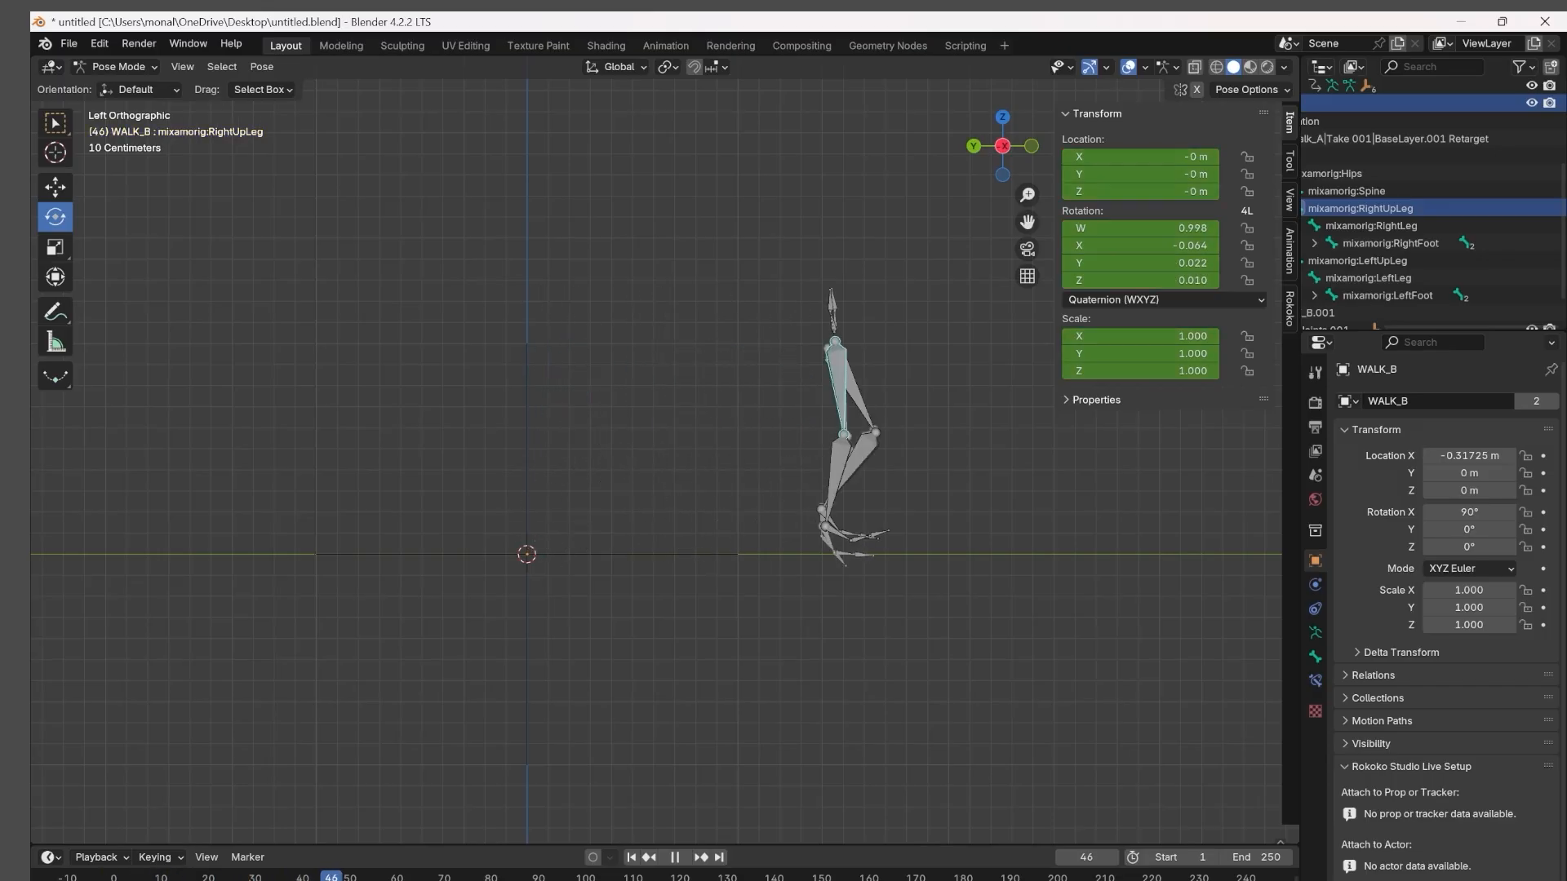
Go to frame 26 in the front orthographic view, rotate WALK_B's LeftUpLeg bone slightly outward and keyframe it.
{"action": "middle_click_drag", "start_coordinate": [455, 831], "coordinate": [1039, 125]}
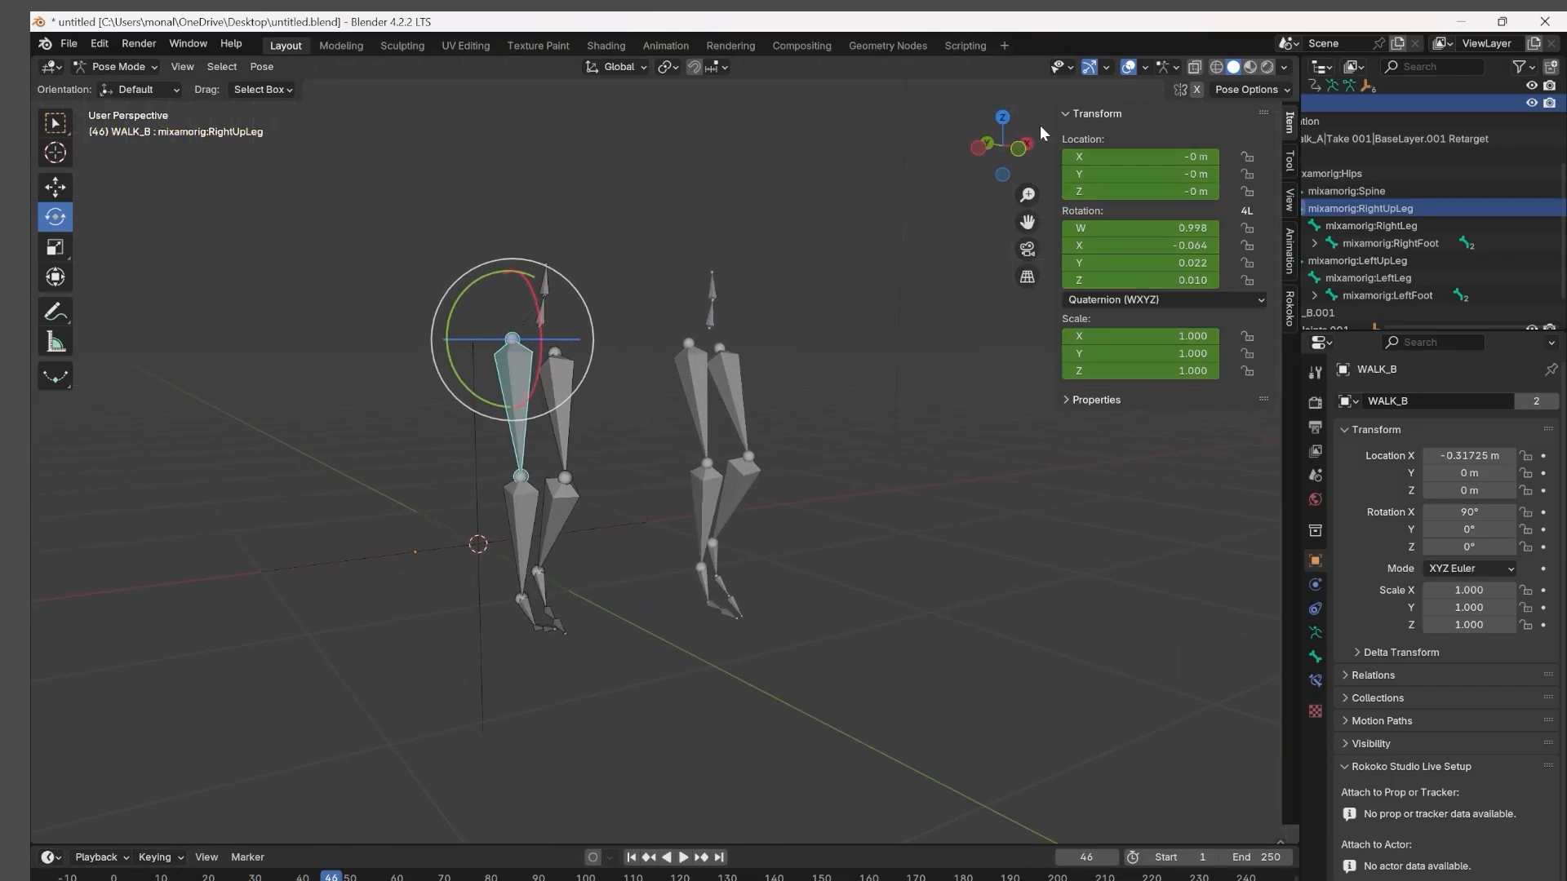
{"action": "left_click", "coordinate": [1018, 151]}
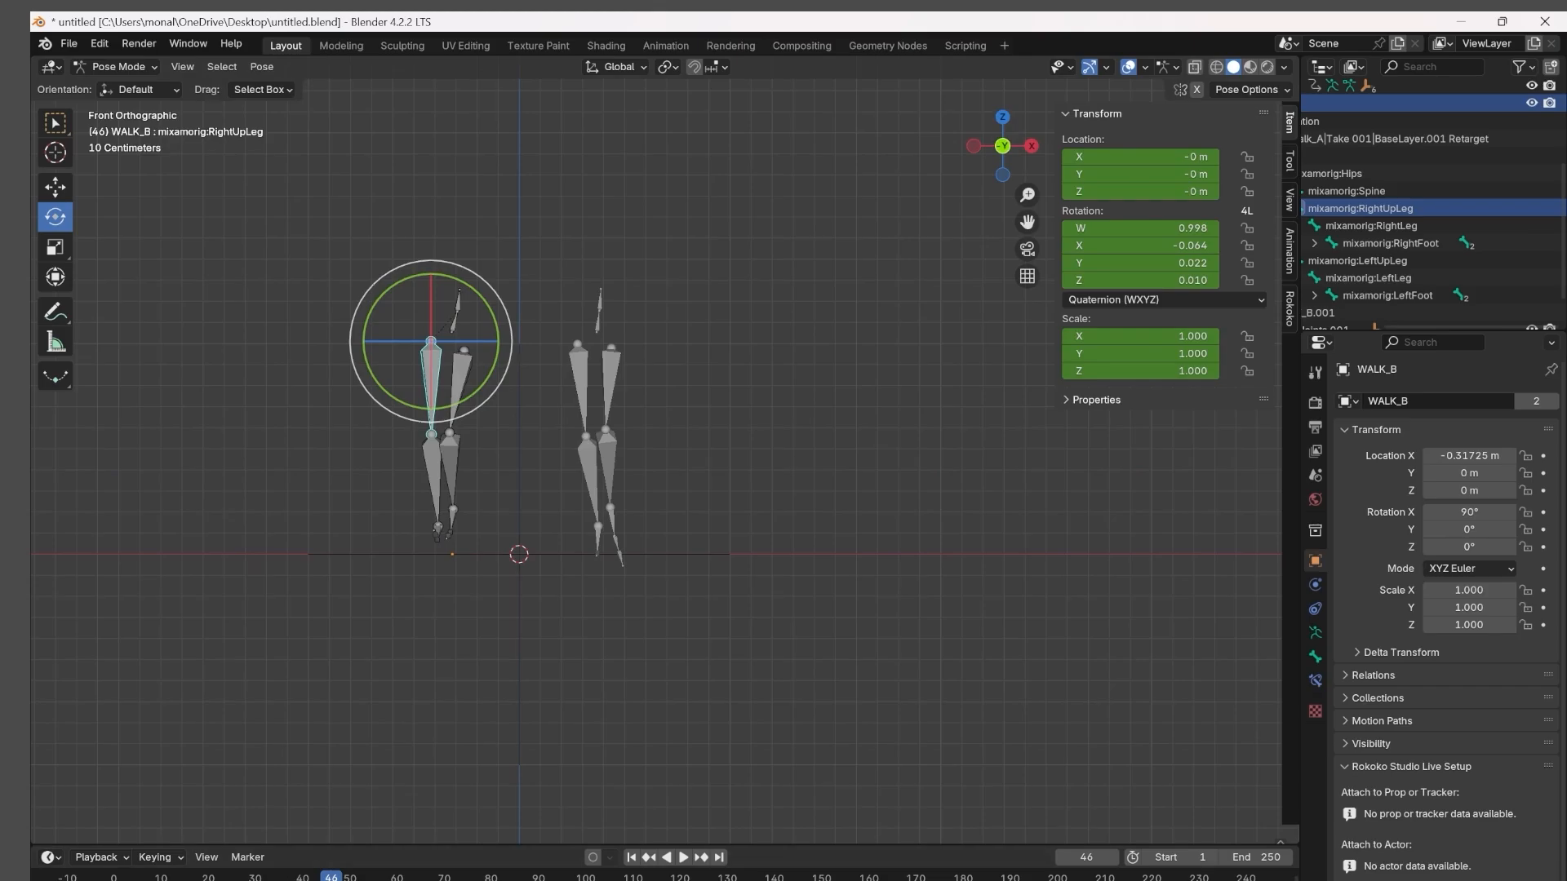
{"action": "left_click_drag", "start_coordinate": [335, 878], "coordinate": [114, 877]}
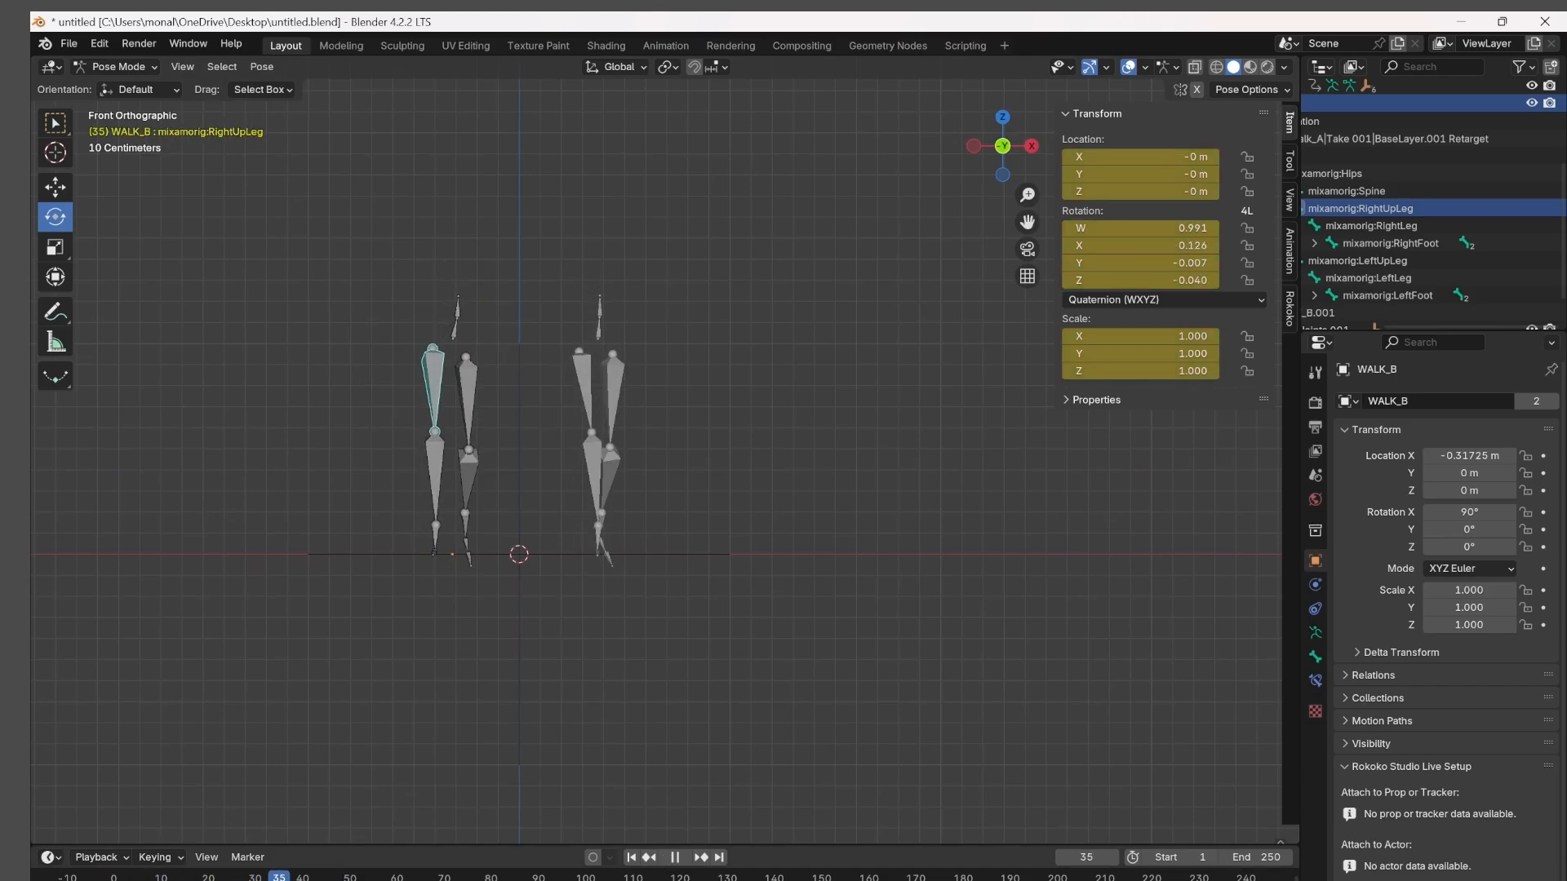
{"action": "left_click_drag", "start_coordinate": [336, 877], "coordinate": [233, 877]}
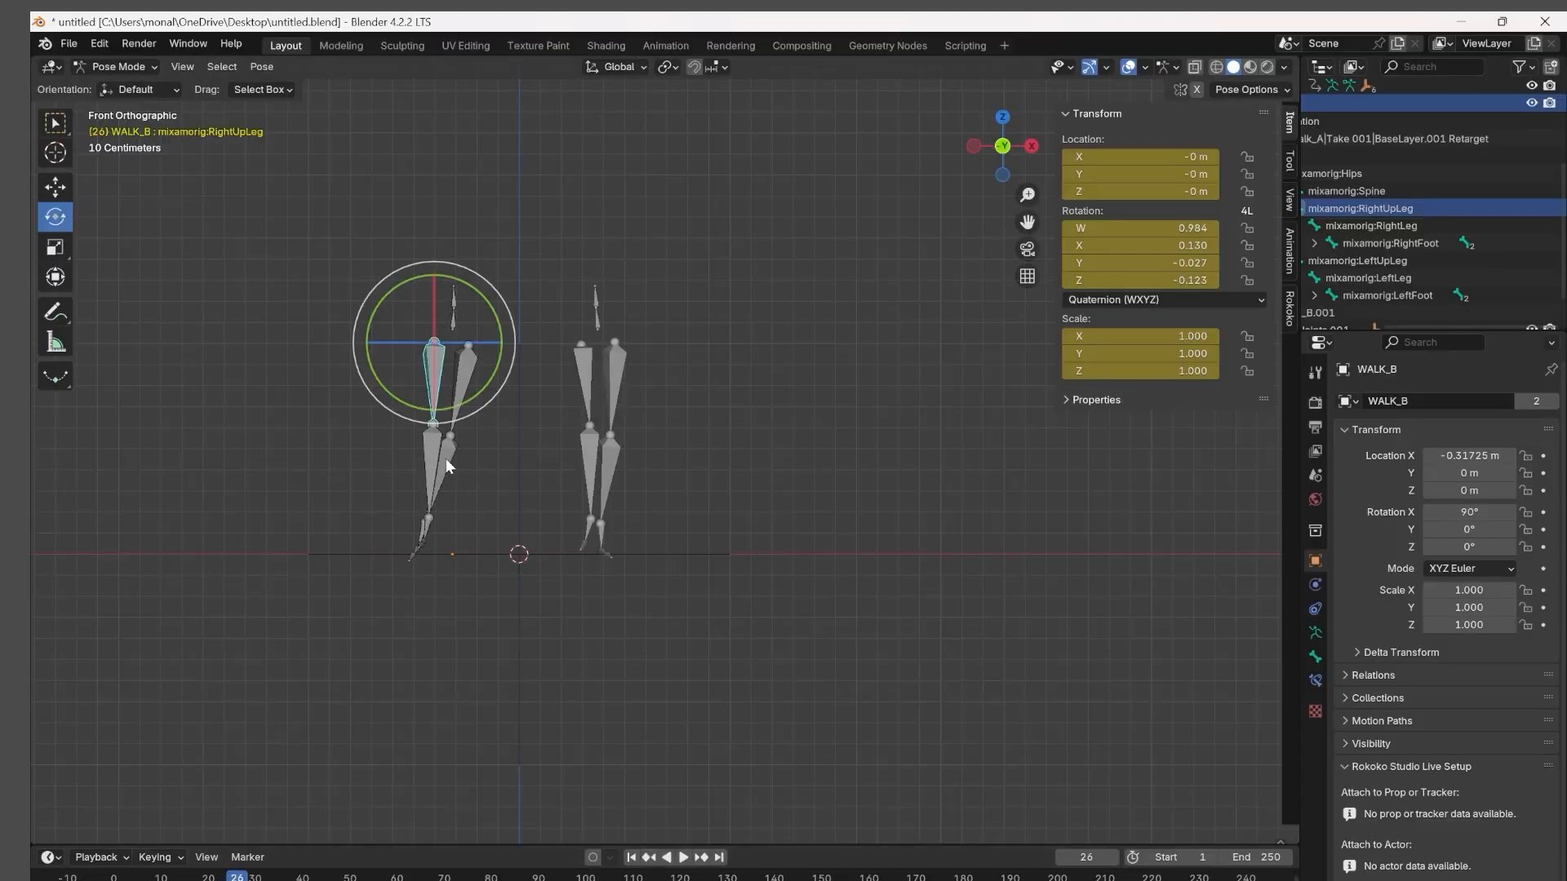
{"action": "left_click", "coordinate": [447, 453]}
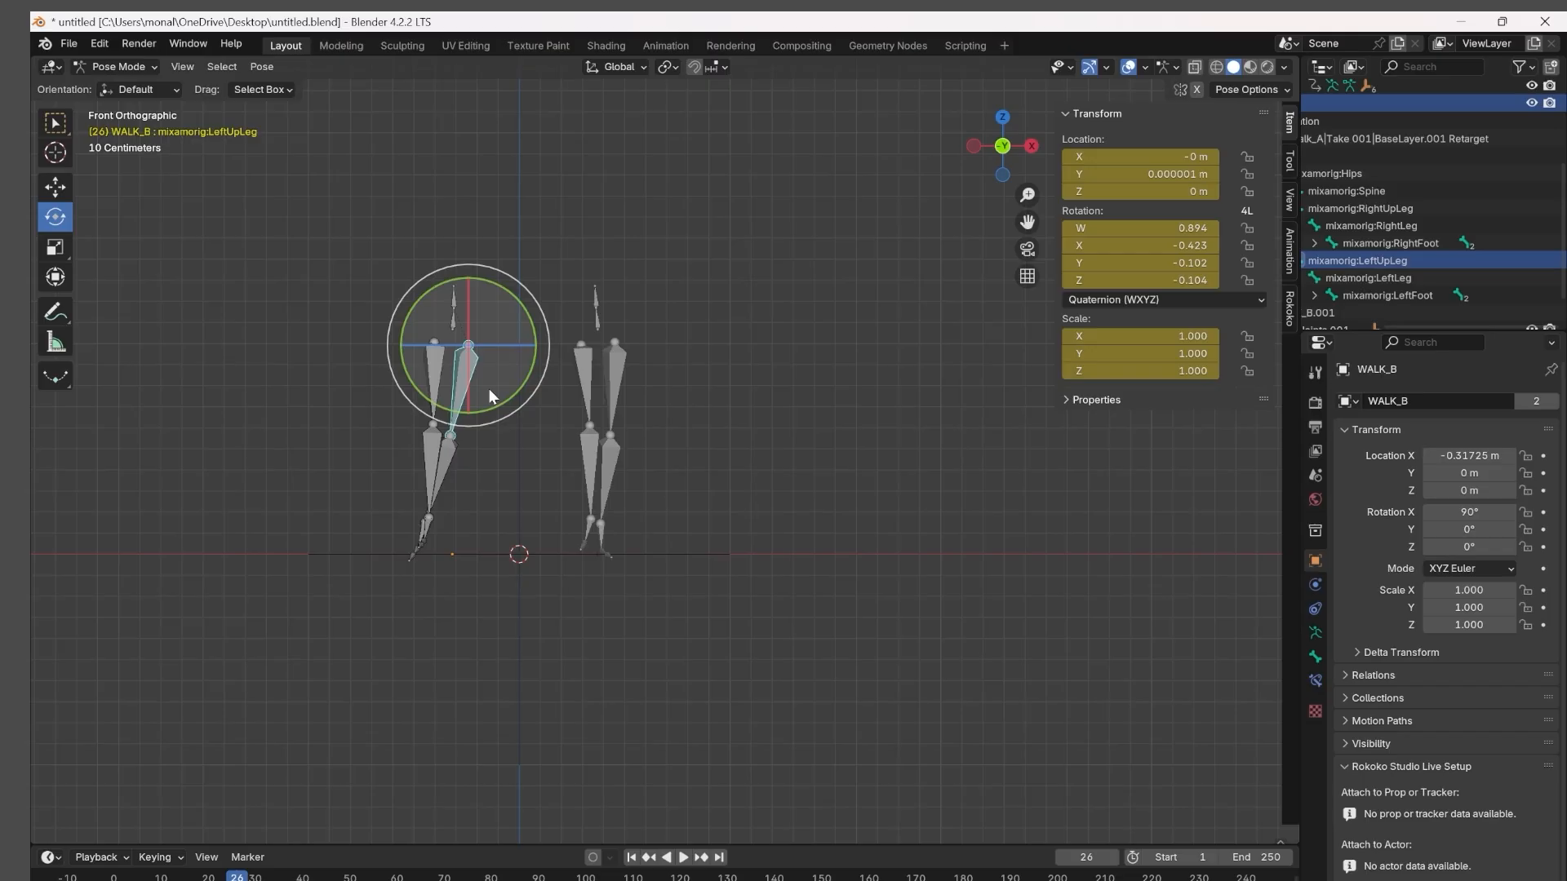
{"action": "left_click_drag", "start_coordinate": [475, 423], "coordinate": [487, 431]}
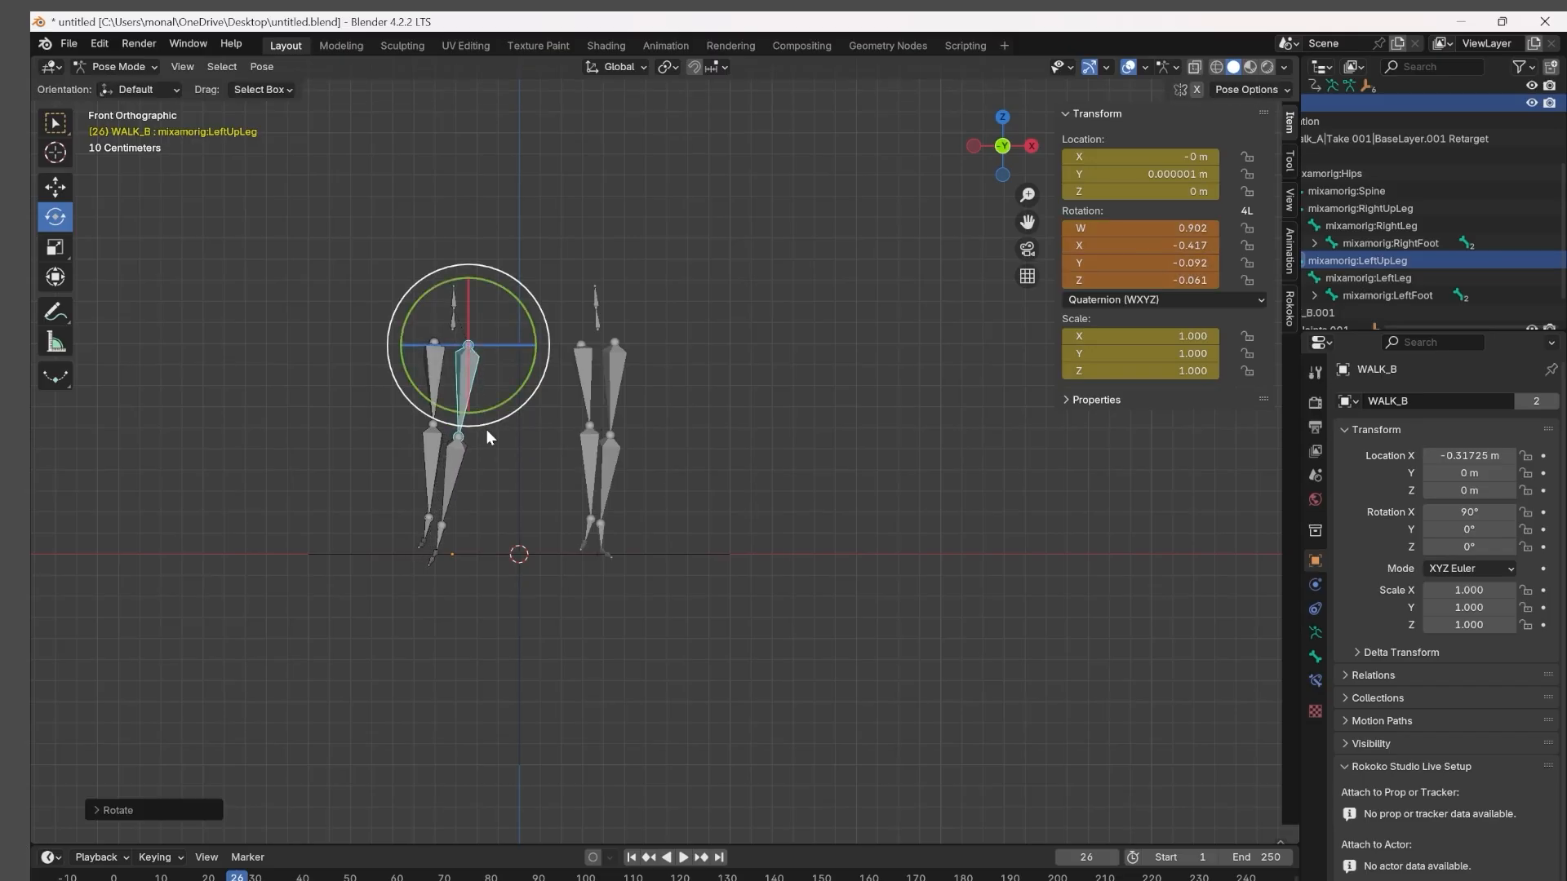
Try to rotate WALK_B's LeftLeg bone outward at frame 26, comparing both skeletons in perspective, and undo the rotation.
{"action": "left_click", "coordinate": [444, 478]}
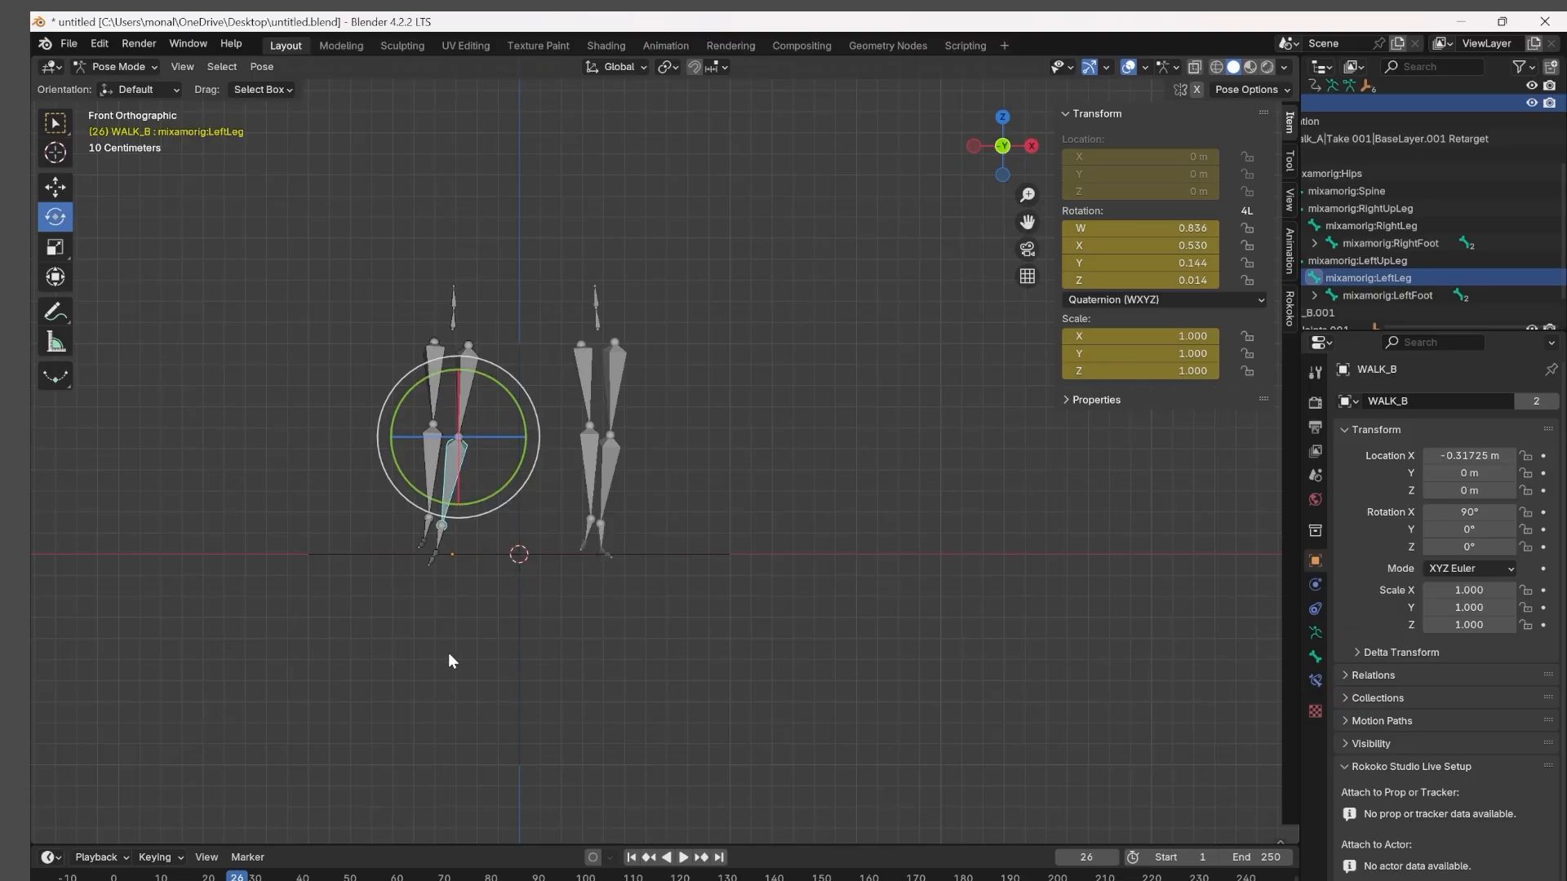
{"action": "left_click_drag", "start_coordinate": [1027, 219], "coordinate": [1300, 196]}
{"action": "middle_click_drag", "start_coordinate": [732, 478], "coordinate": [604, 521]}
{"action": "scroll", "coordinate": [605, 521], "scroll_direction": "down", "scroll_amount": 2}
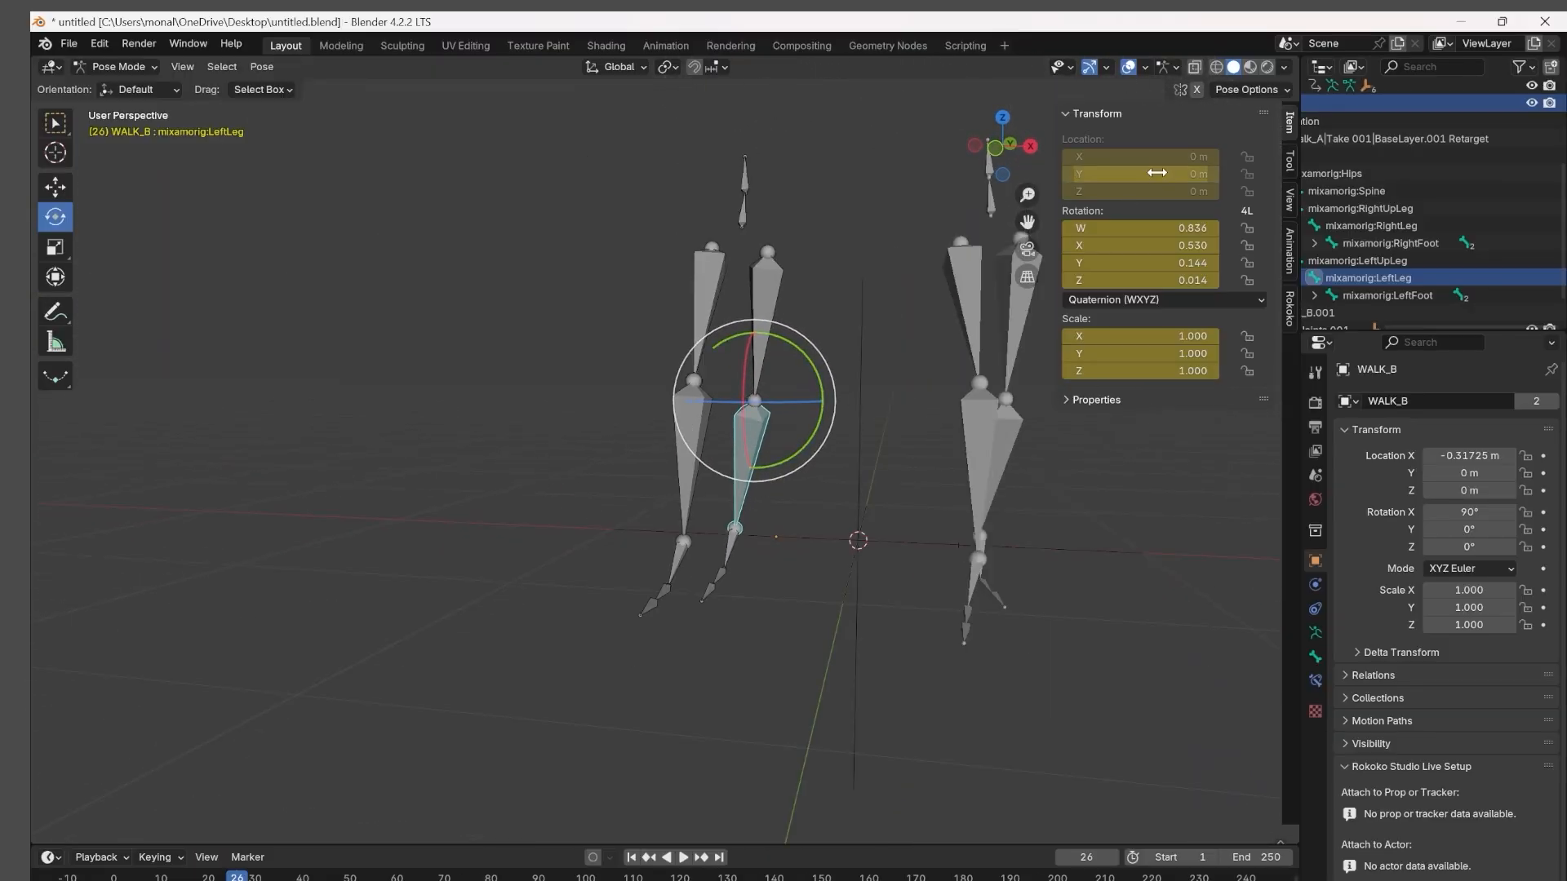
{"action": "left_click", "coordinate": [994, 149]}
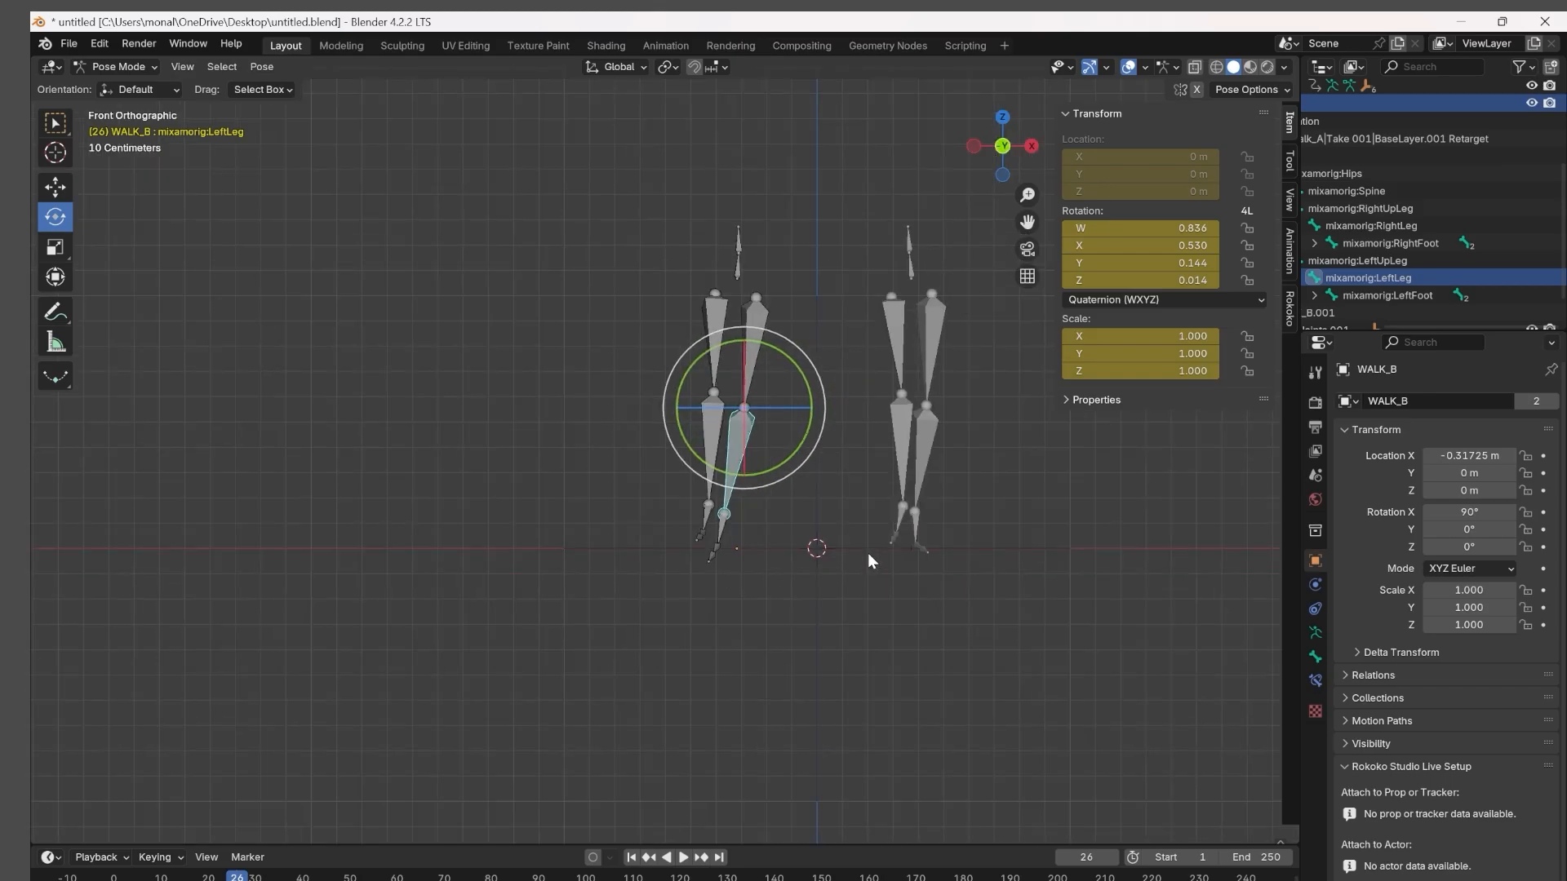
{"action": "left_click_drag", "start_coordinate": [765, 482], "coordinate": [782, 479]}
{"action": "key", "text": "i"}
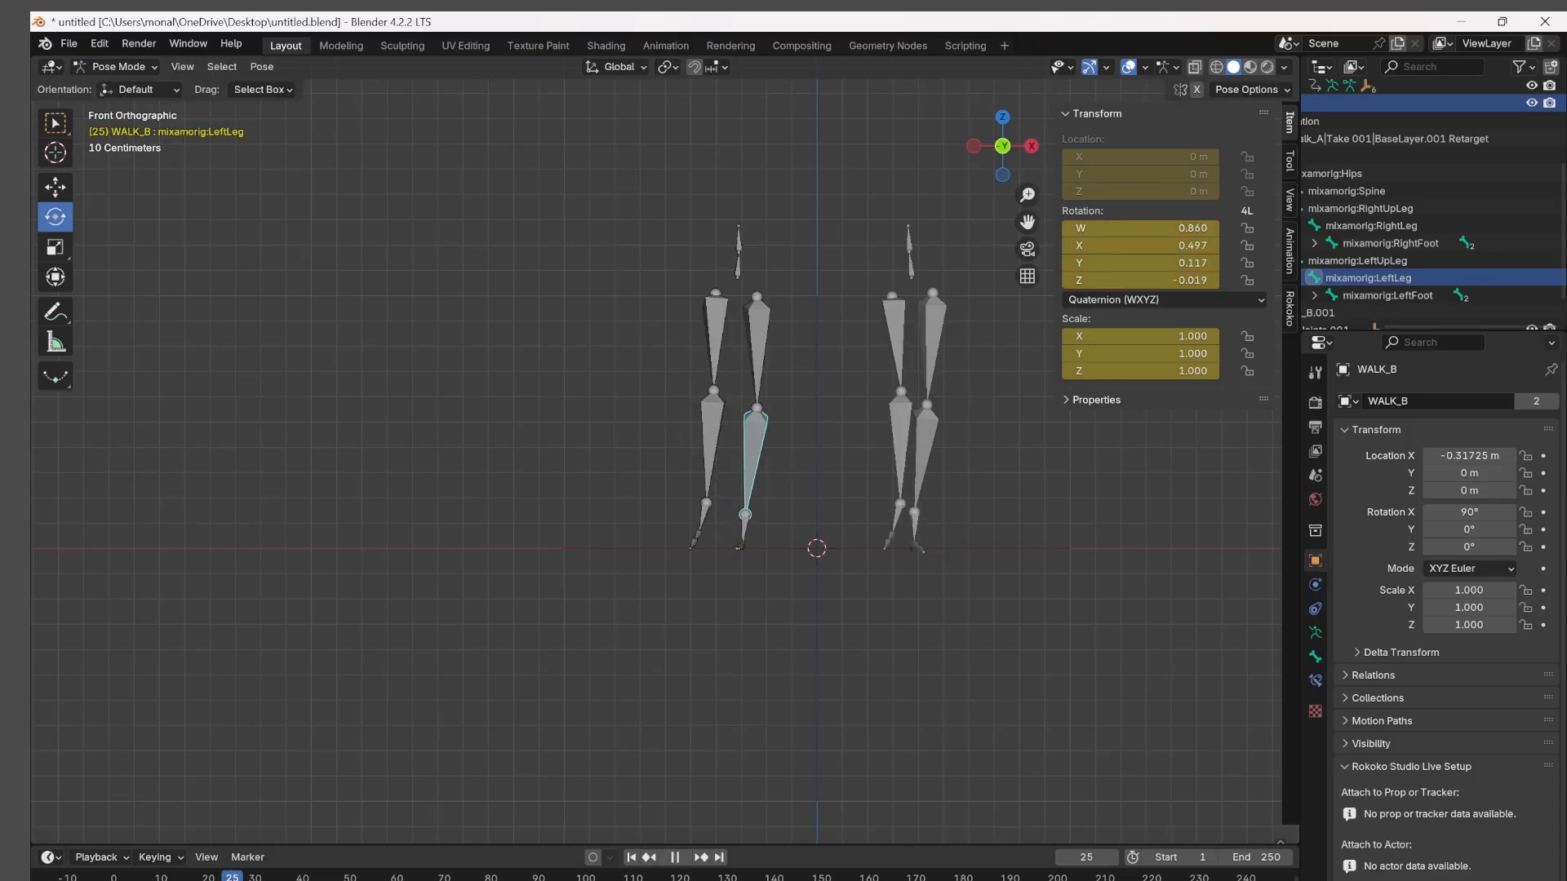
{"action": "left_click_drag", "start_coordinate": [241, 878], "coordinate": [237, 878]}
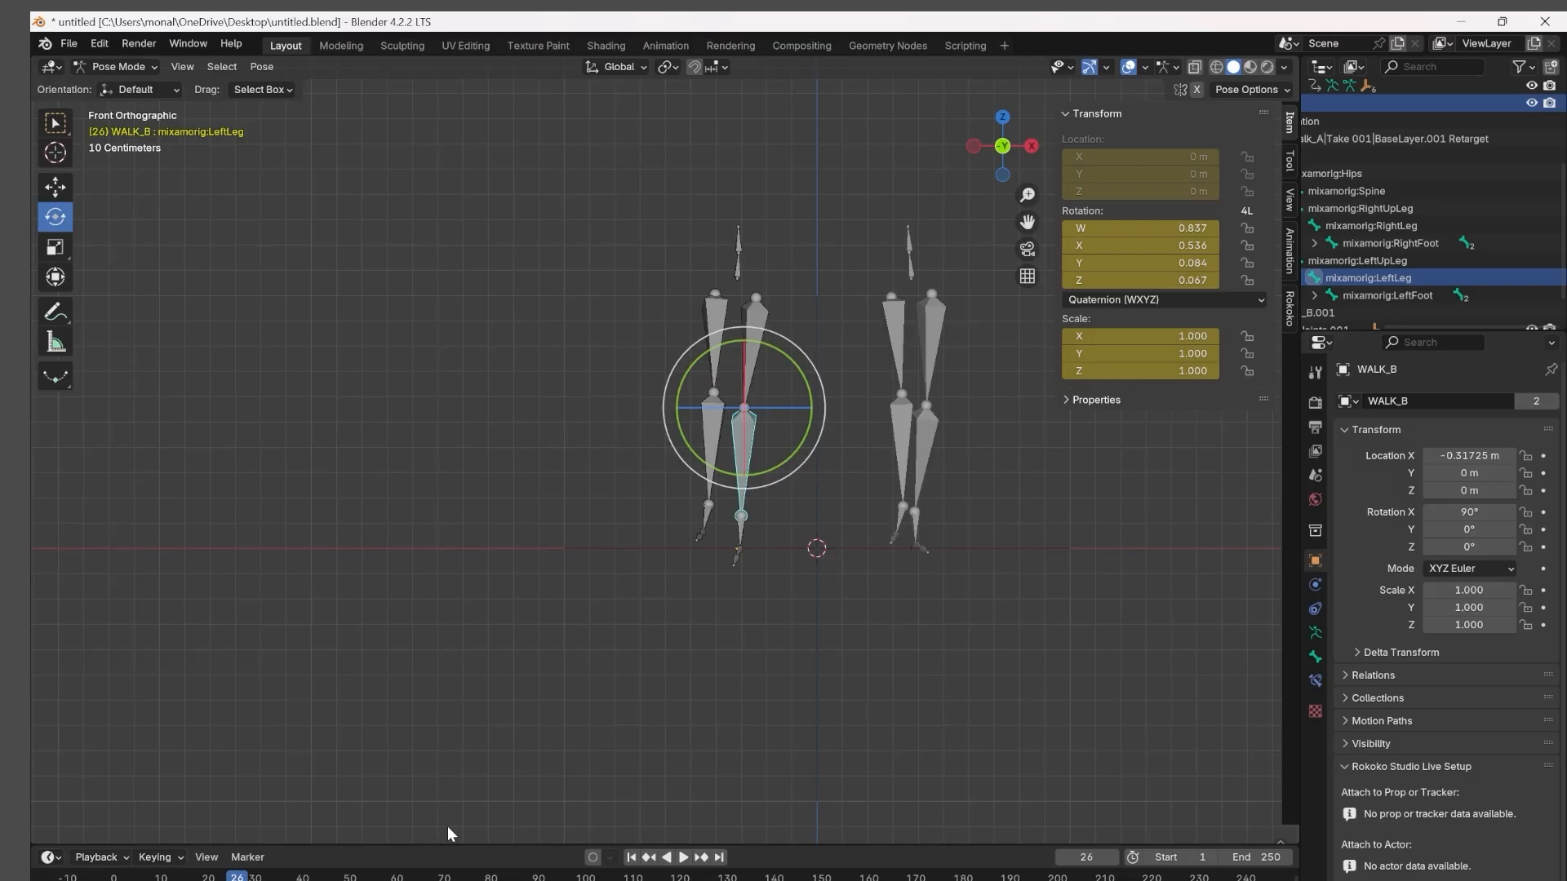
{"action": "key", "text": "bracketleft"}
{"action": "left_click", "coordinate": [749, 444]}
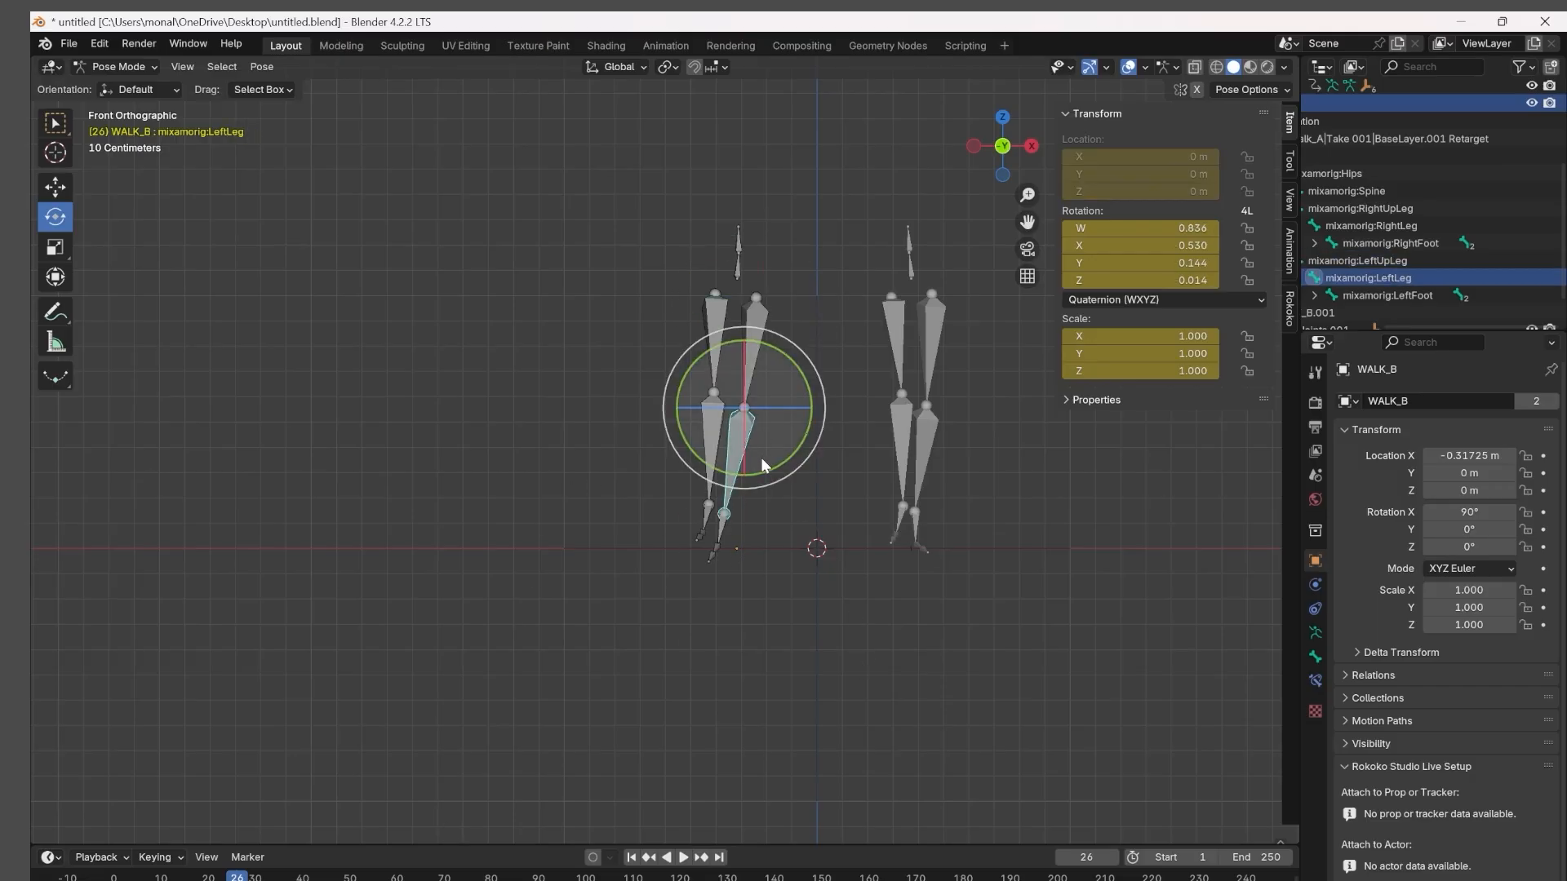
Rotate WALK_B's LeftUpLeg bone inward at frames 27 and 28 in the front view and keyframe each pose.
{"action": "left_click", "coordinate": [719, 448]}
{"action": "key", "text": "space"}
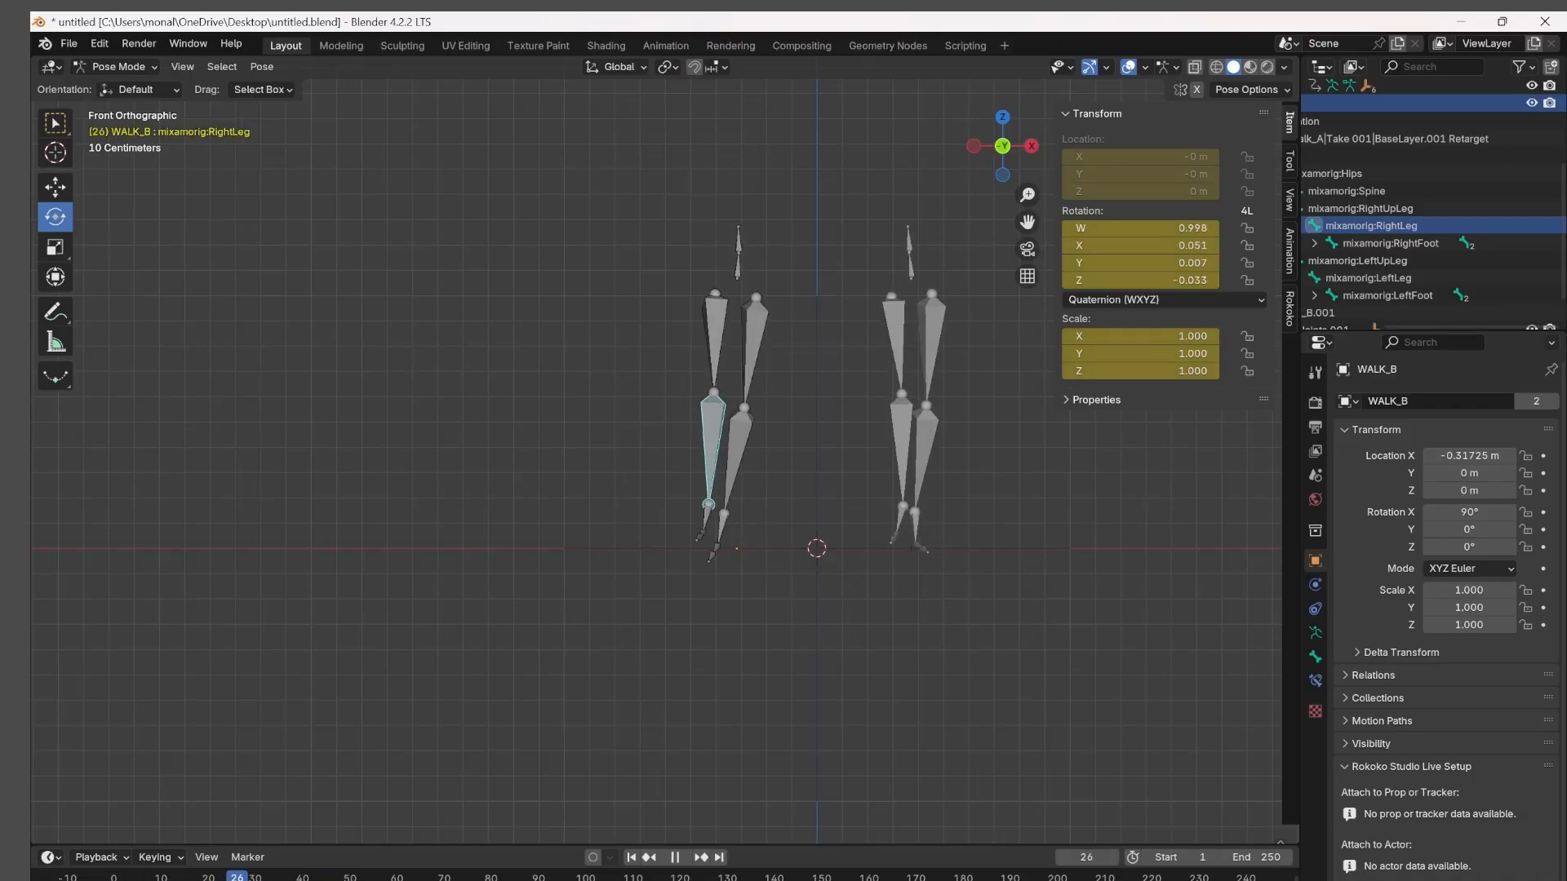
{"action": "left_click", "coordinate": [773, 339]}
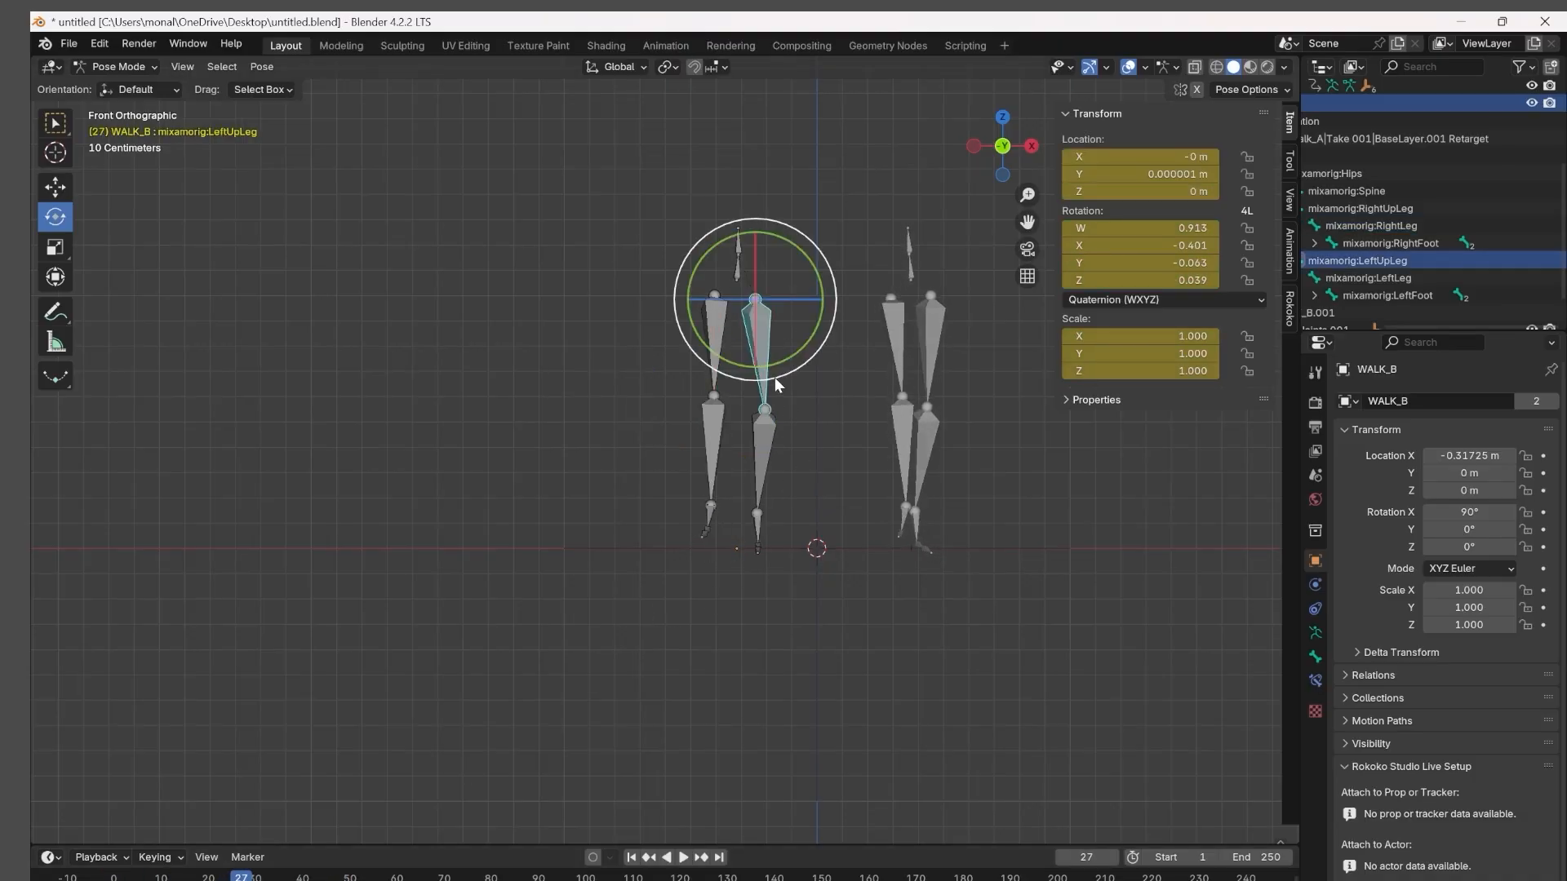
{"action": "left_click_drag", "start_coordinate": [776, 377], "coordinate": [762, 379]}
{"action": "key", "text": "i"}
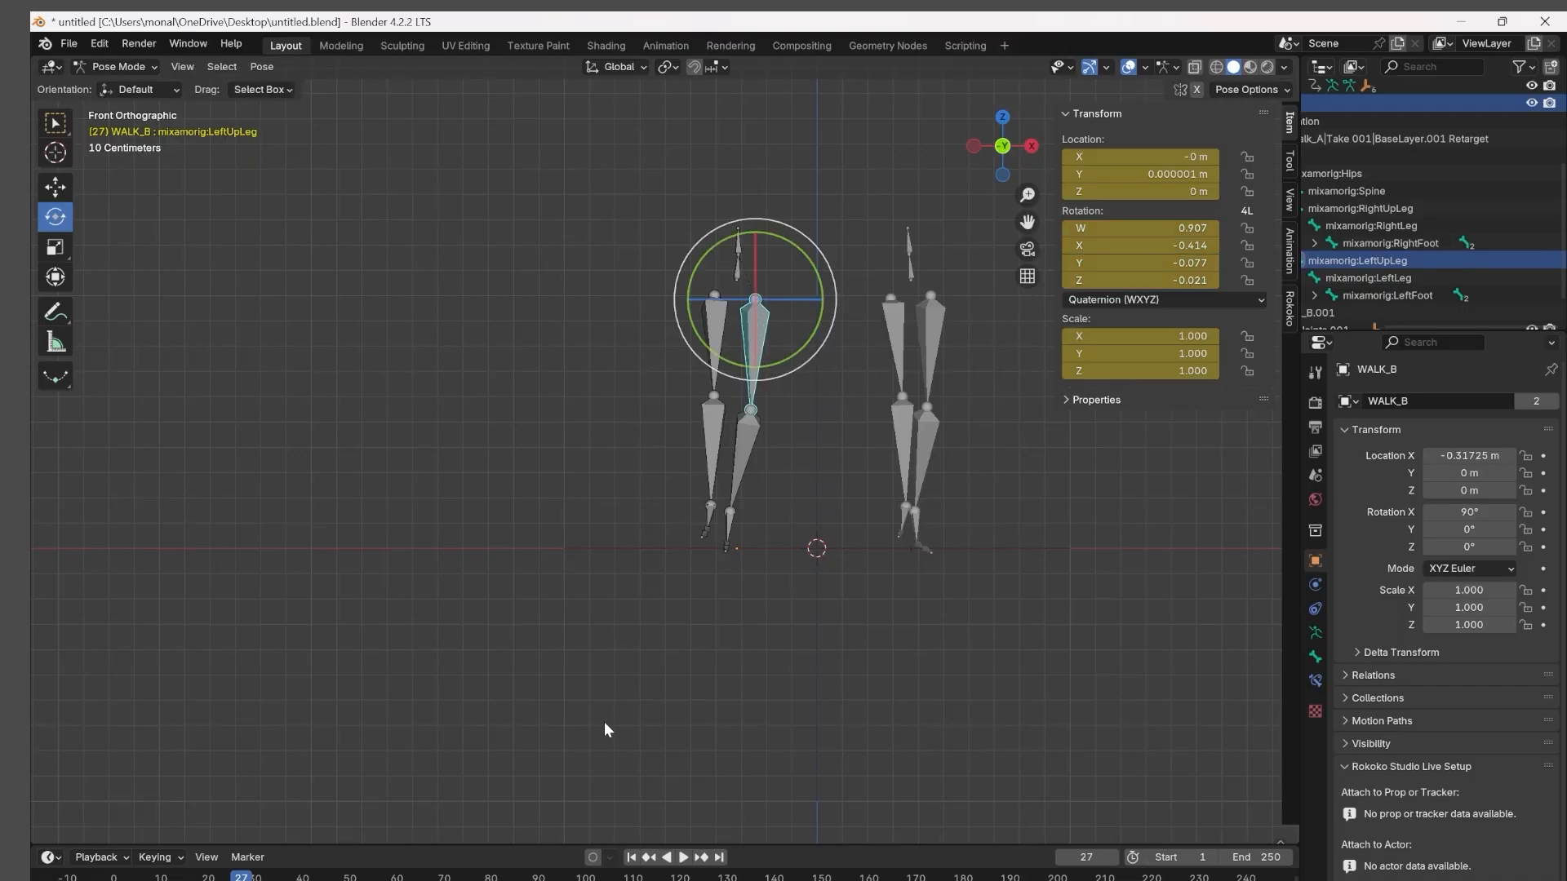
{"action": "key", "text": "space"}
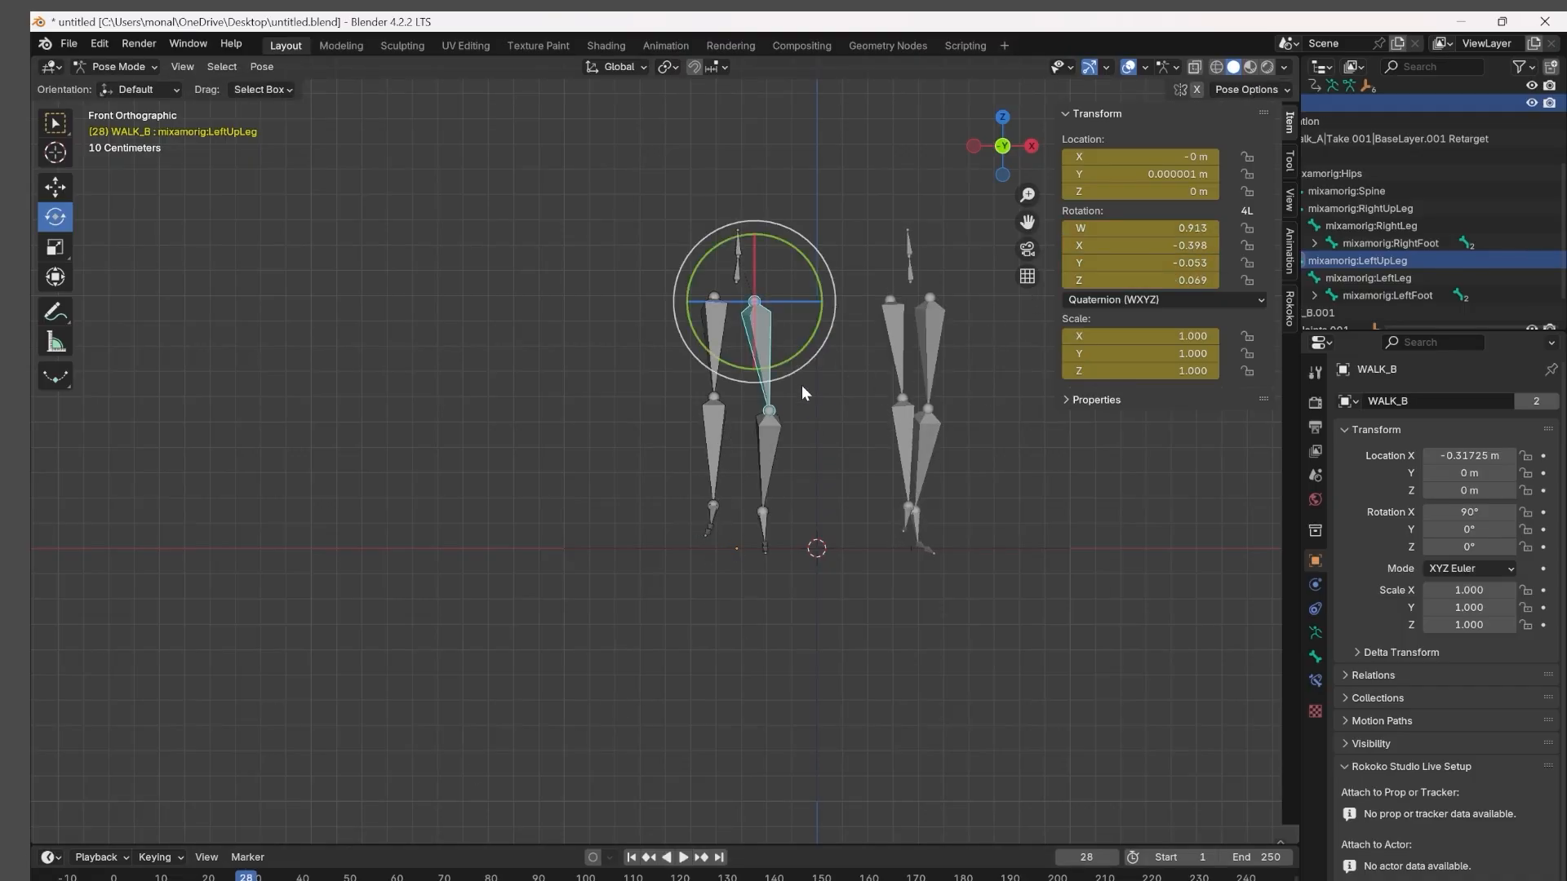
{"action": "left_click_drag", "start_coordinate": [802, 385], "coordinate": [777, 388]}
{"action": "key", "text": "i"}
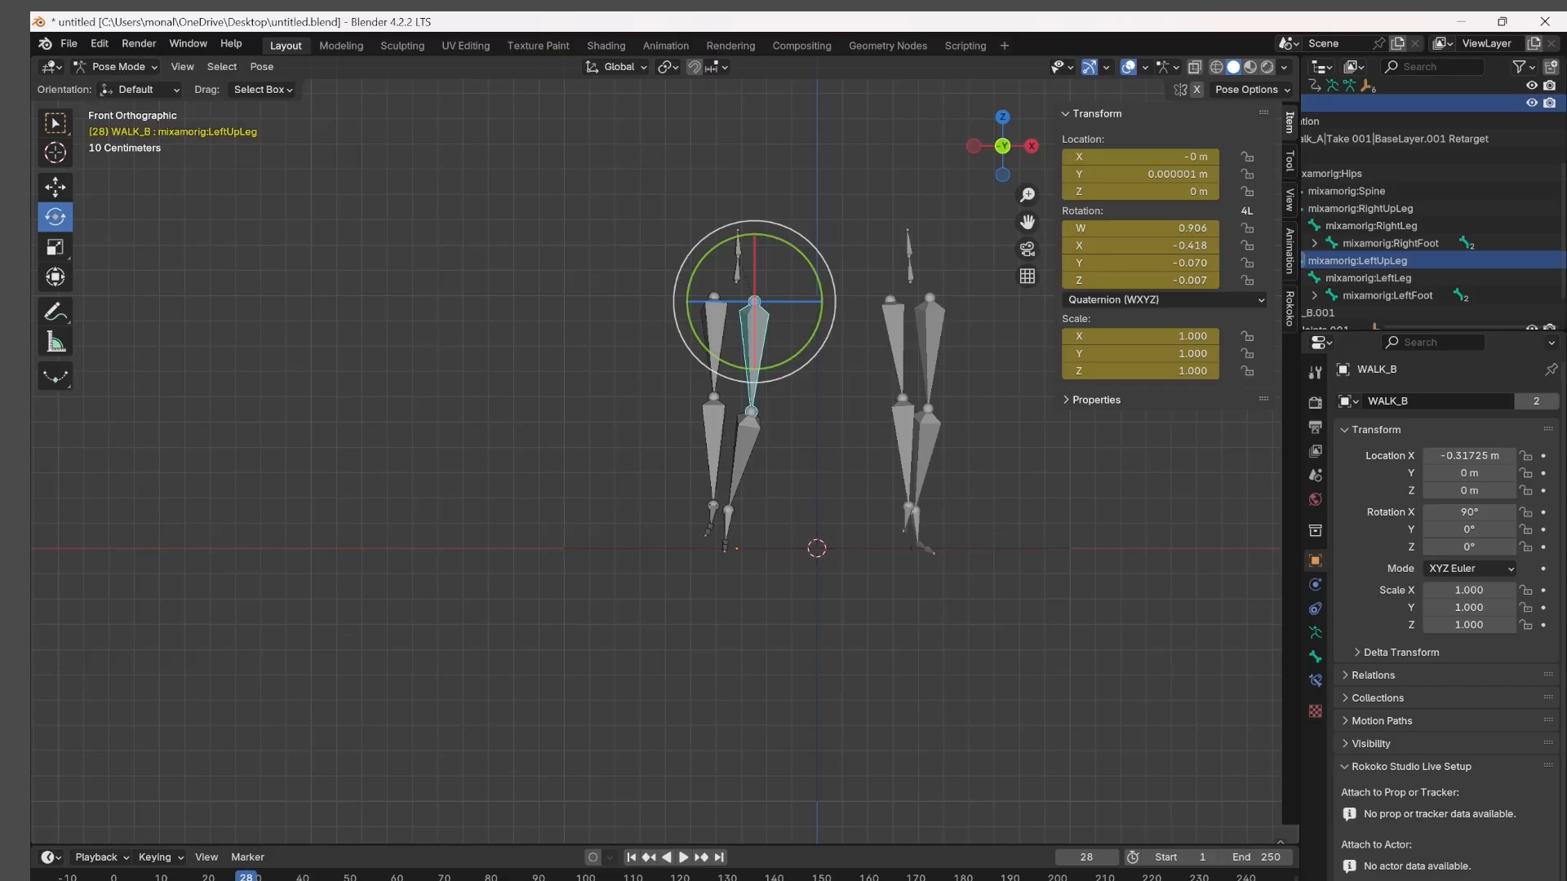
At frame 30, rotate WALK_B's LeftUpLeg and RightUpLeg bones inward in the front view and keyframe them.
{"action": "key", "text": "Right"}
{"action": "key", "text": "Right"}
{"action": "left_click", "coordinate": [1007, 152]}
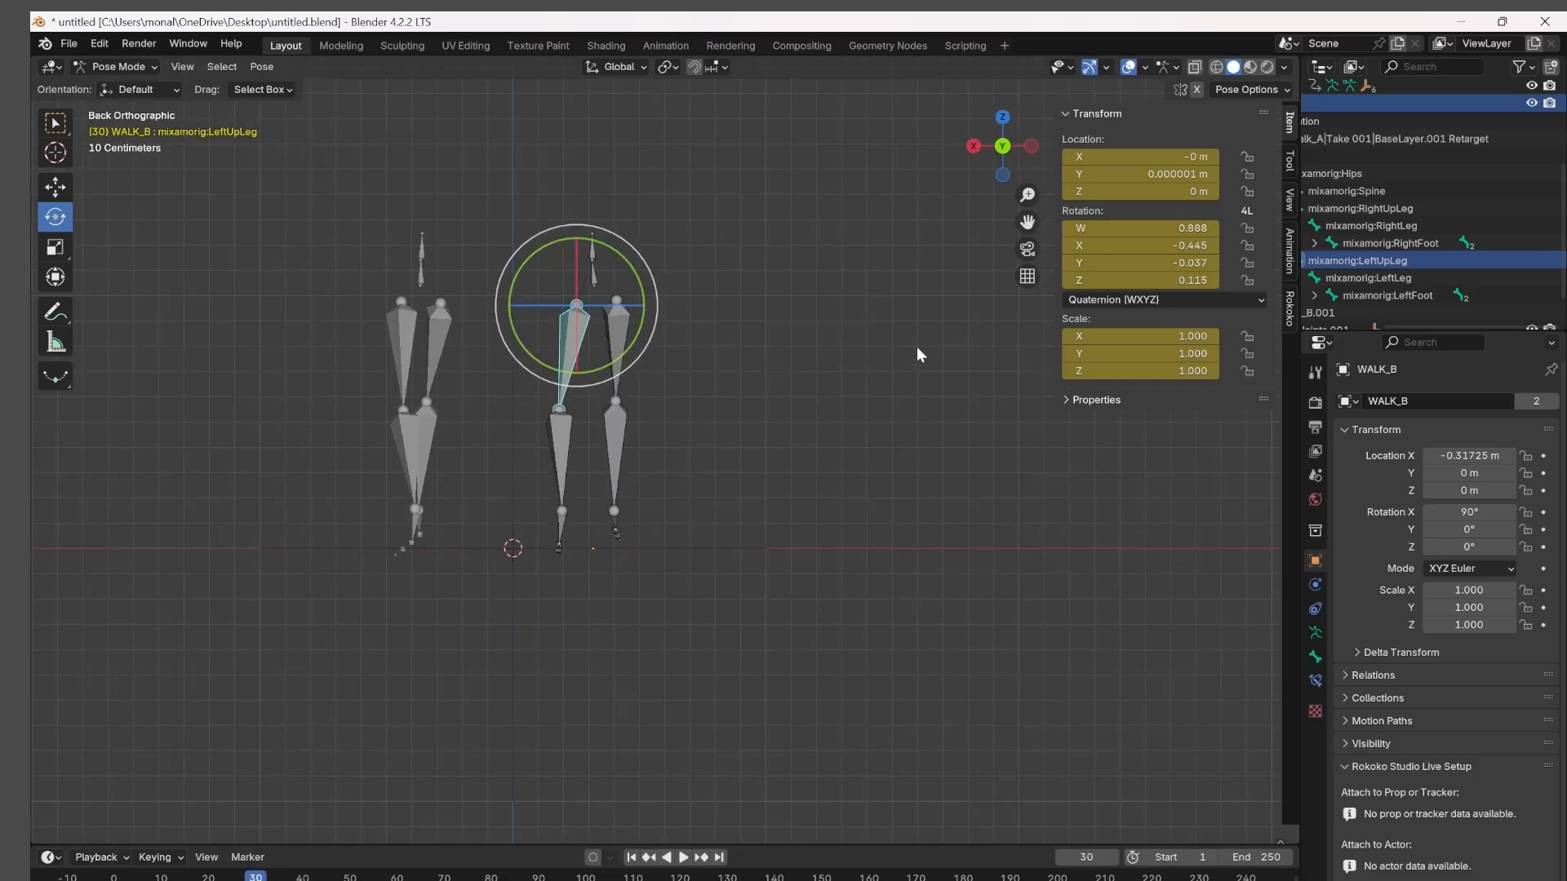
{"action": "left_click", "coordinate": [1004, 153]}
{"action": "left_click_drag", "start_coordinate": [777, 383], "coordinate": [759, 386]}
{"action": "mouse_move", "coordinate": [832, 499]}
{"action": "middle_mouse_down"}
{"action": "mouse_move", "coordinate": [888, 525]}
{"action": "mouse_move", "coordinate": [853, 520]}
{"action": "middle_mouse_up"}
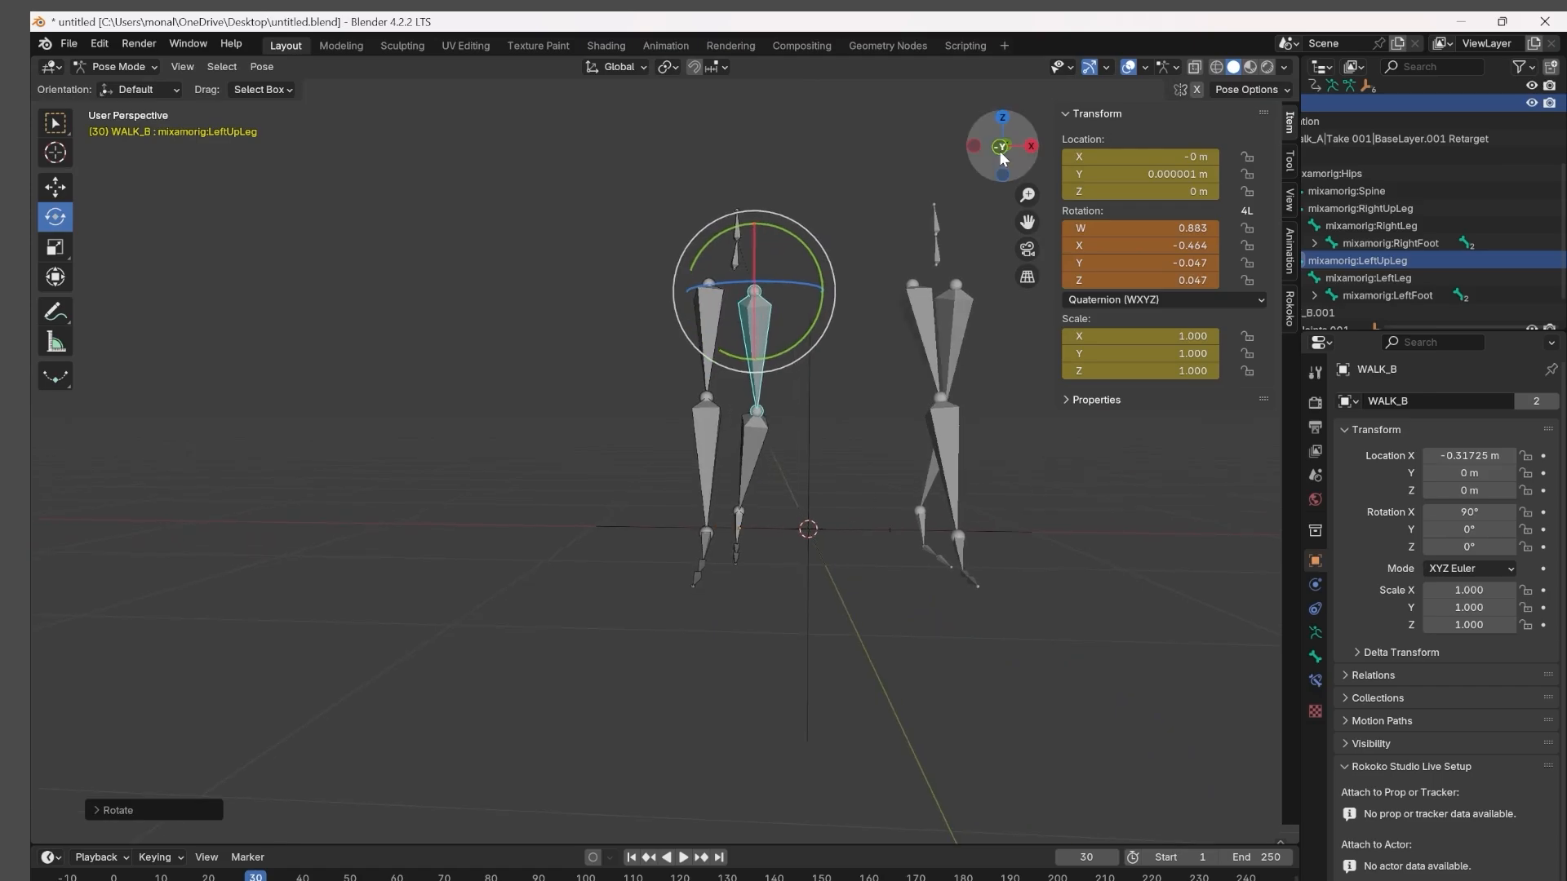
{"action": "left_click", "coordinate": [1002, 152]}
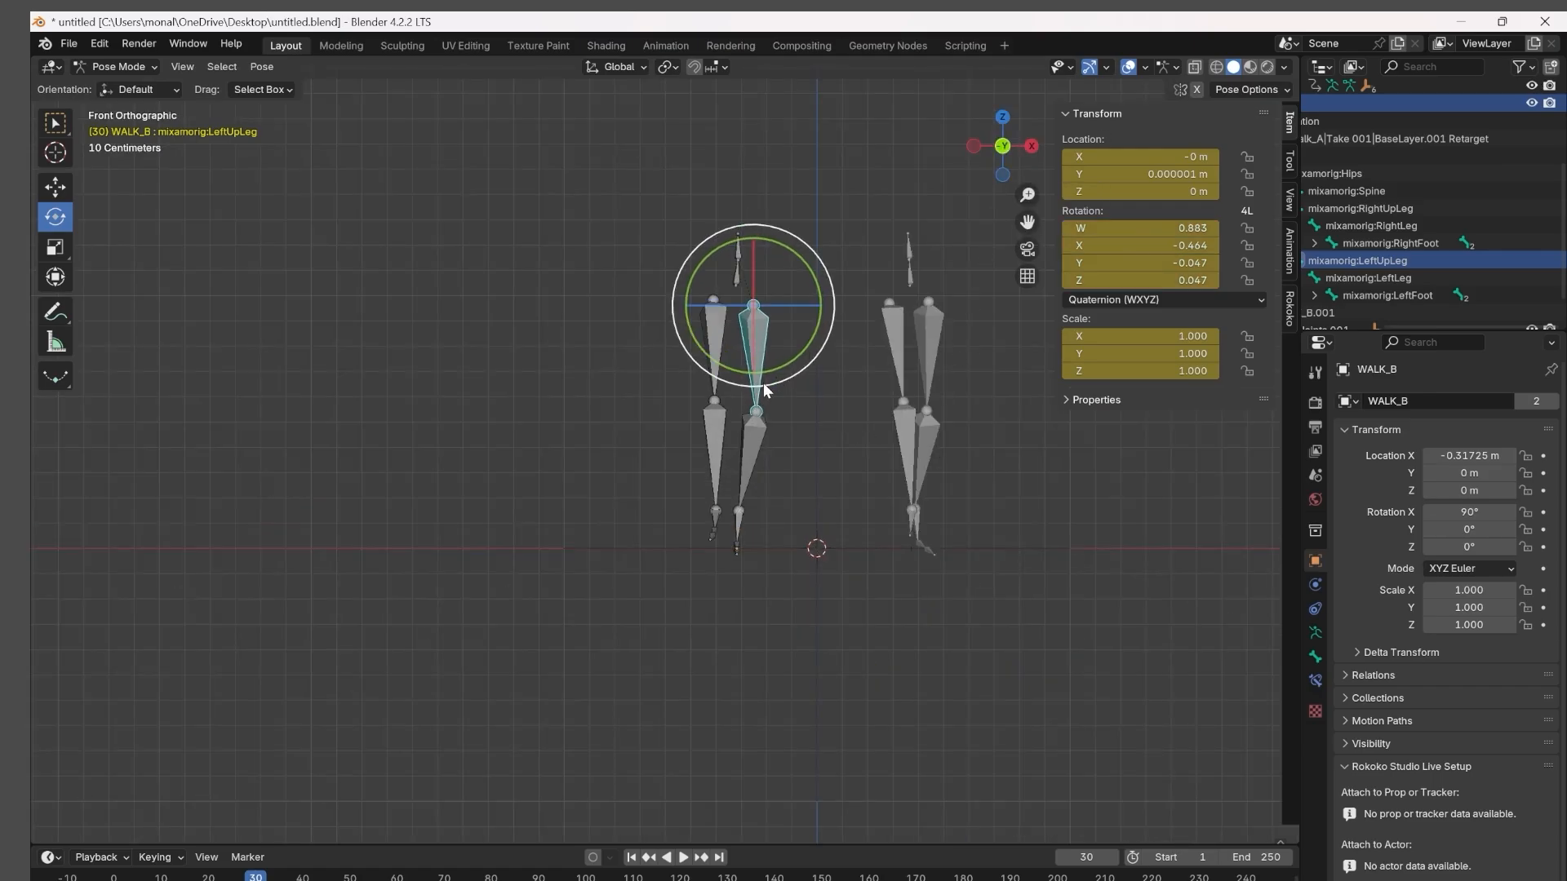
{"action": "left_click", "coordinate": [714, 382]}
{"action": "left_click_drag", "start_coordinate": [717, 379], "coordinate": [737, 419]}
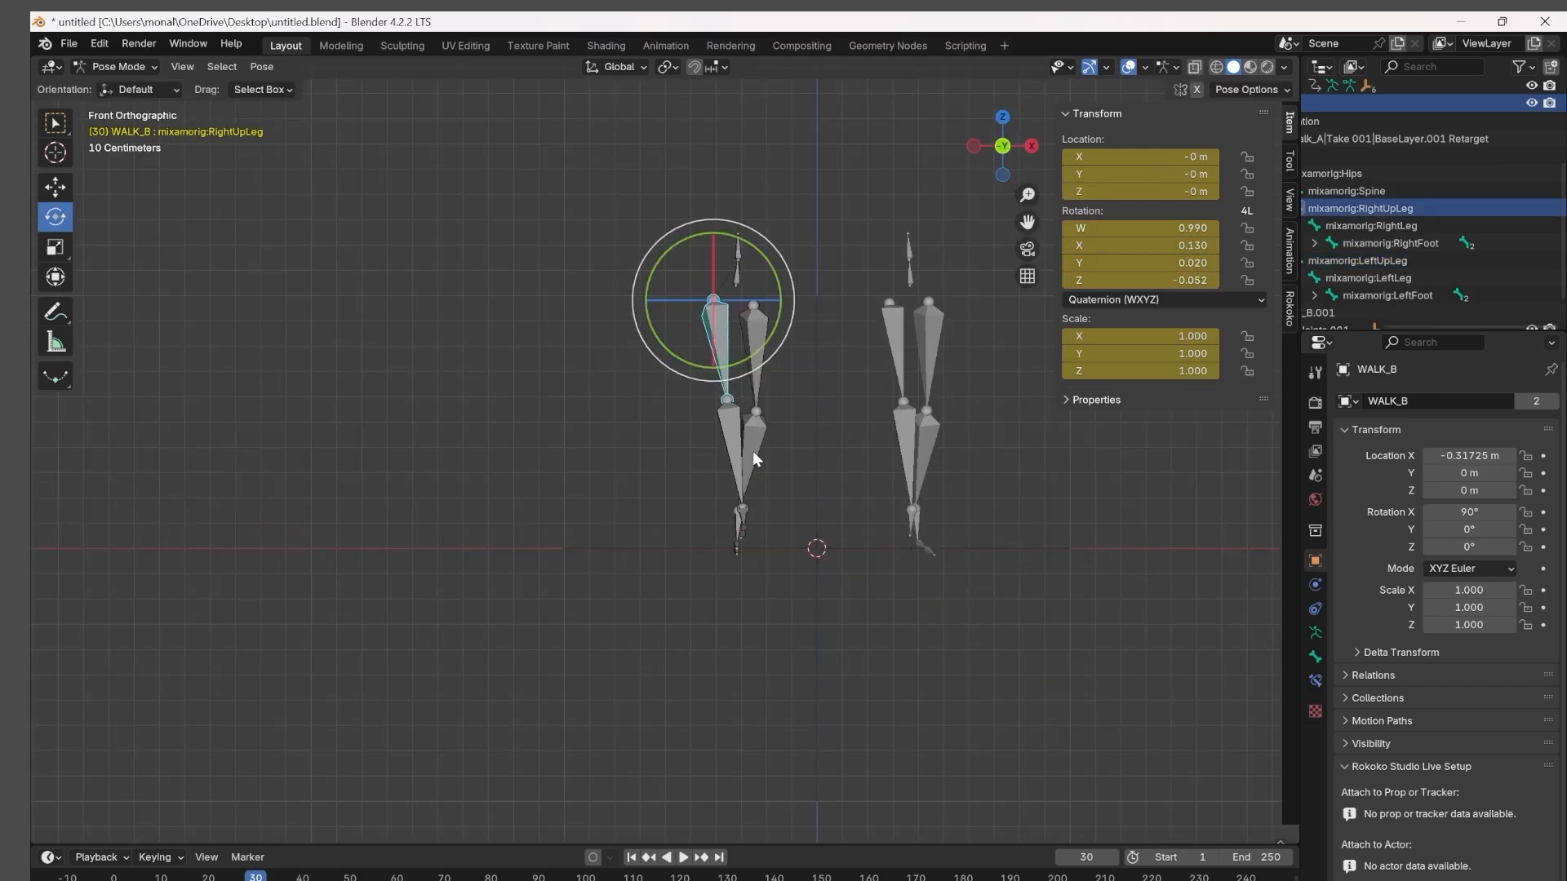
Go back to frame 29 and rotate WALK_B's LeftUpLeg and RightUpLeg bones inward, keyframing both.
{"action": "left_click_drag", "start_coordinate": [258, 879], "coordinate": [250, 879]}
{"action": "left_click", "coordinate": [765, 387]}
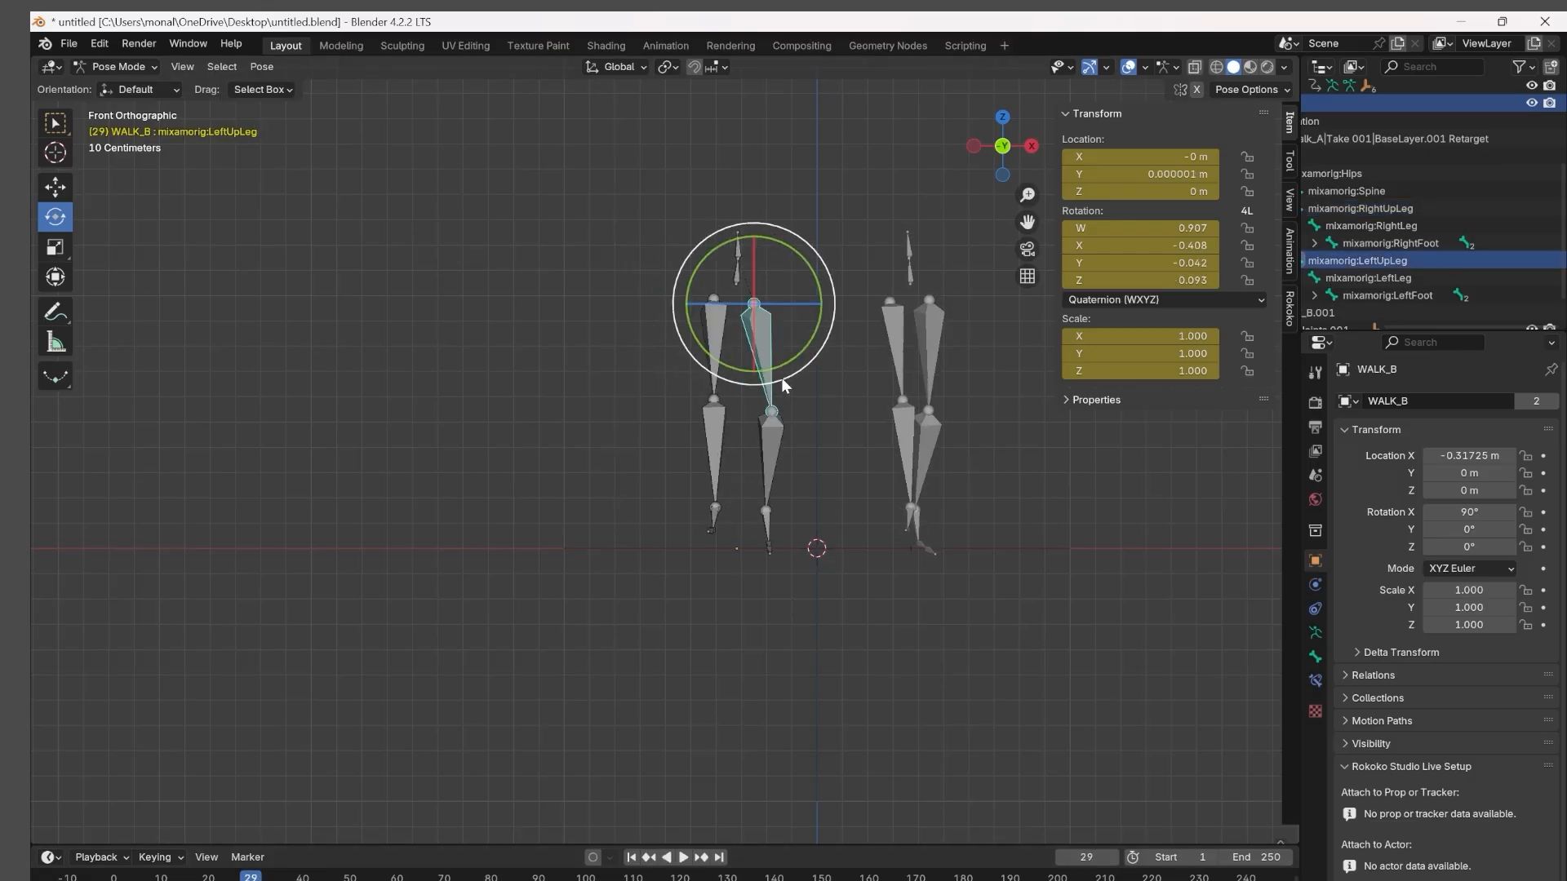
{"action": "left_click_drag", "start_coordinate": [781, 377], "coordinate": [759, 384]}
{"action": "left_click", "coordinate": [717, 444]}
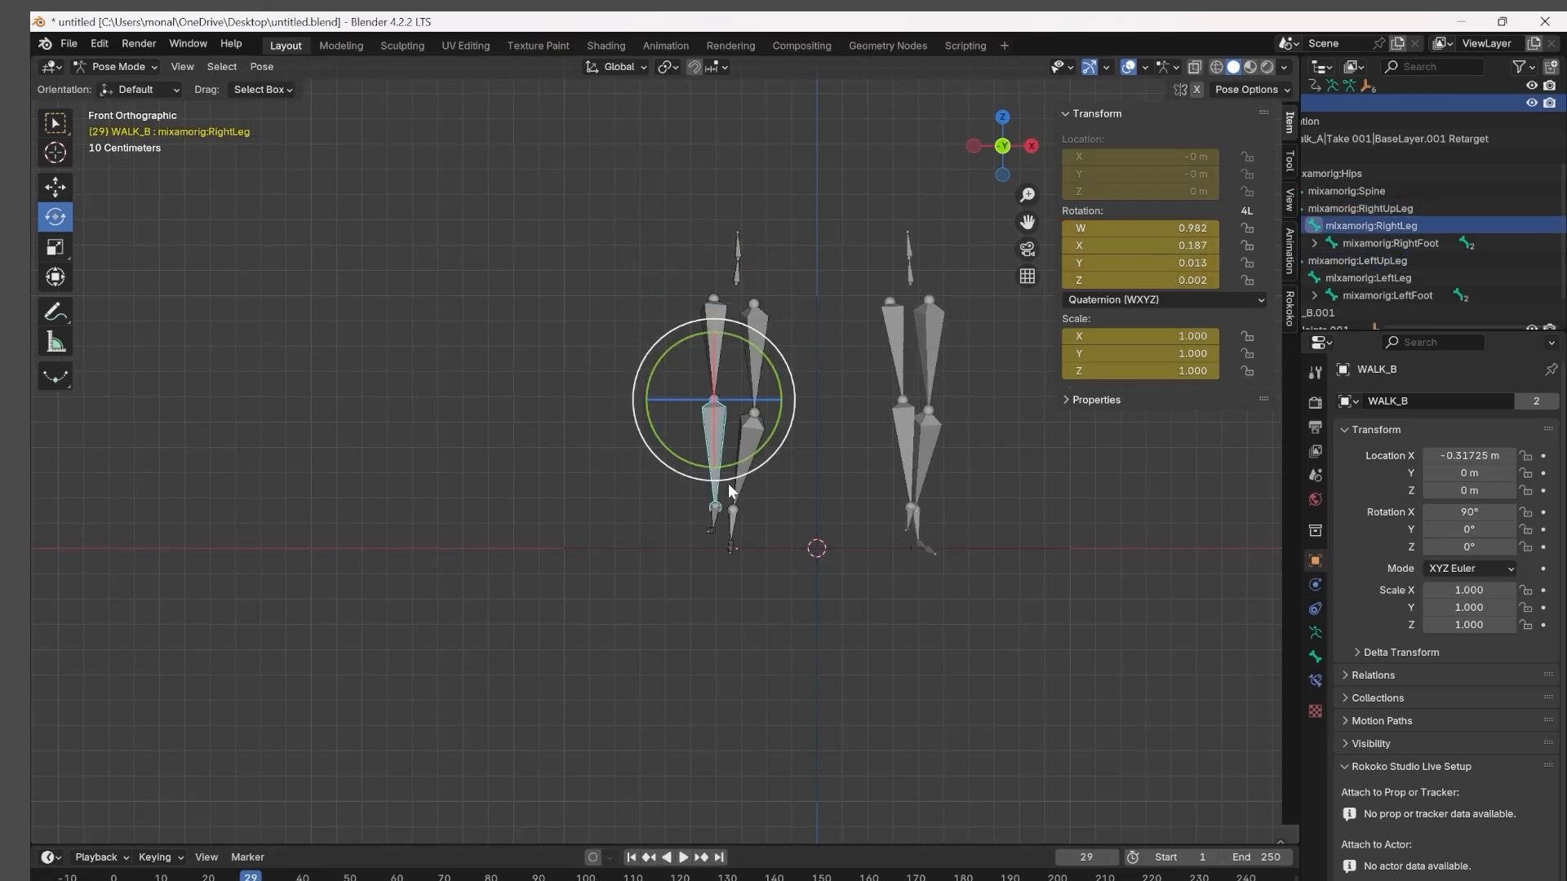
{"action": "left_click_drag", "start_coordinate": [728, 483], "coordinate": [803, 547]}
{"action": "left_click", "coordinate": [715, 310]}
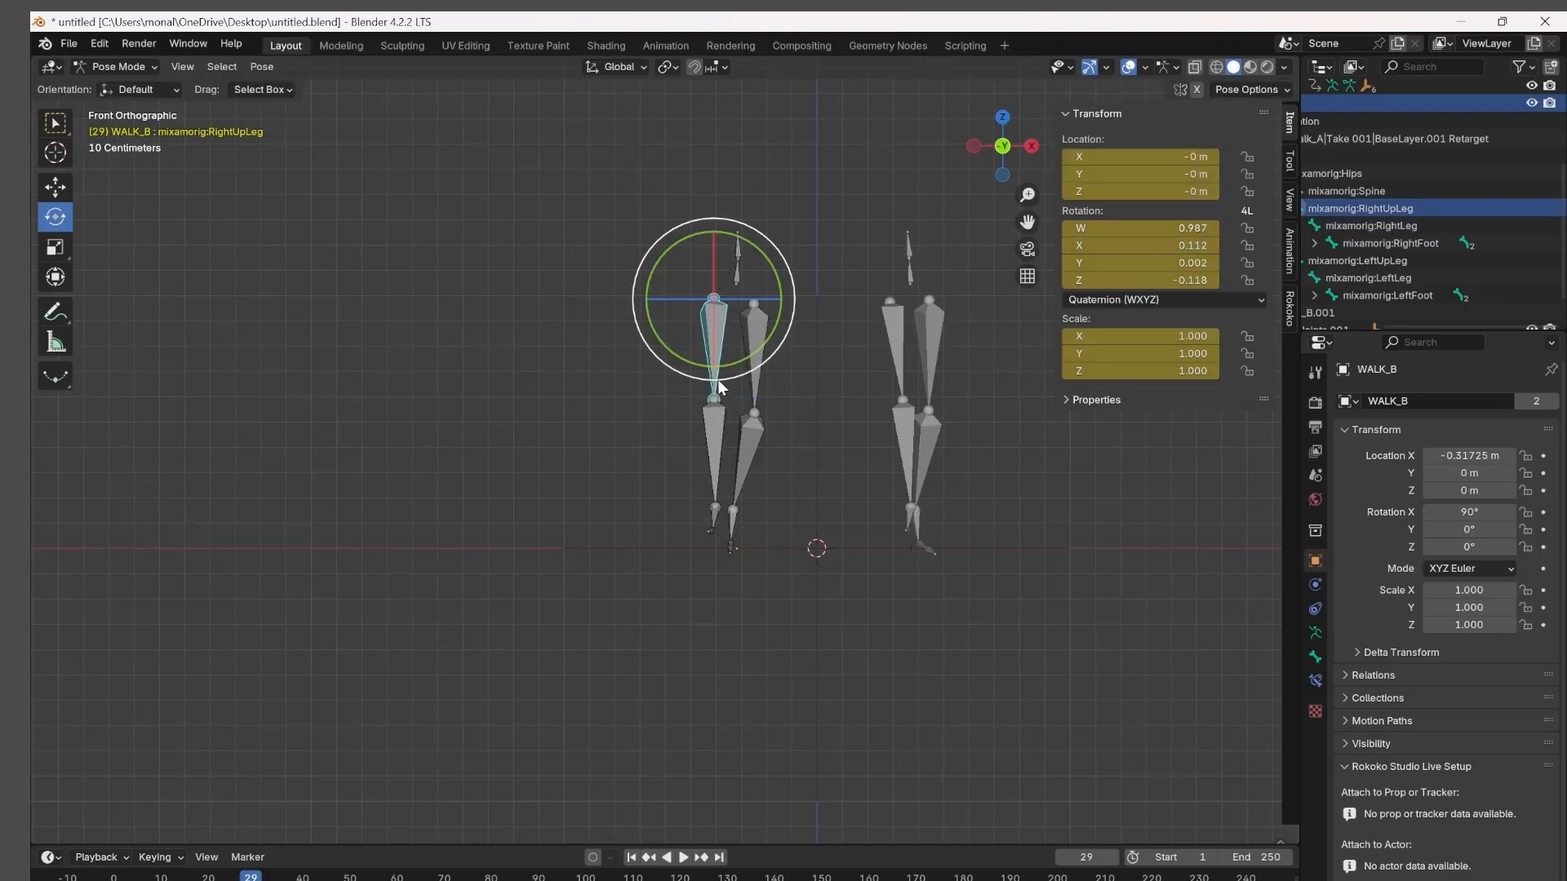
{"action": "left_click_drag", "start_coordinate": [722, 381], "coordinate": [839, 486]}
Advance to frame 31, rotate WALK_B's RightUpLeg and LeftUpLeg bones inward and keyframe each bone.
{"action": "key", "text": "space"}
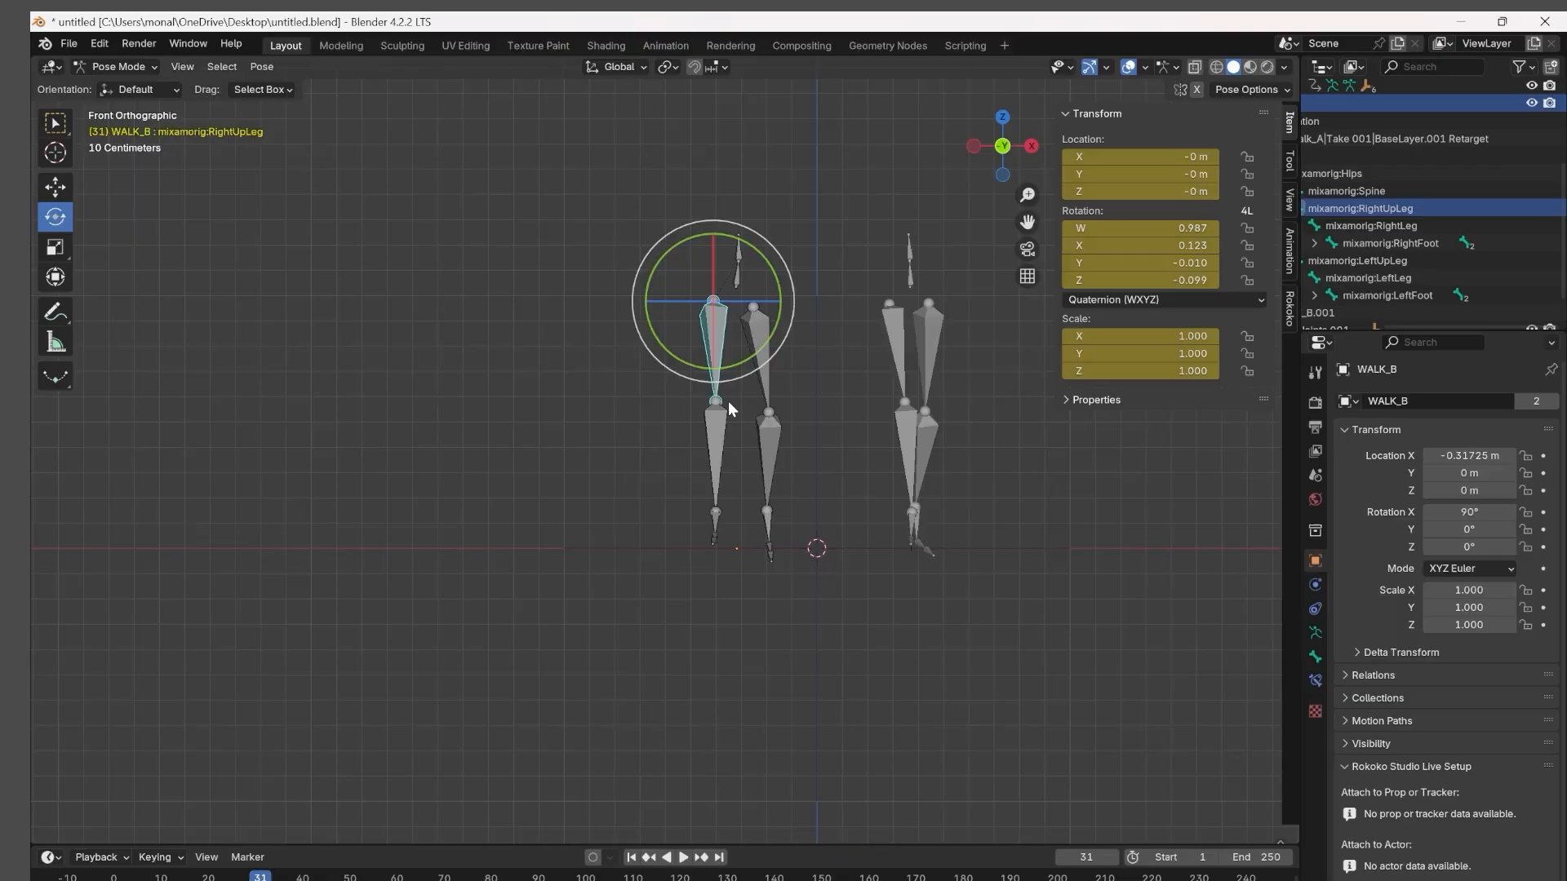
{"action": "left_click_drag", "start_coordinate": [720, 382], "coordinate": [742, 464]}
{"action": "key", "text": "i"}
{"action": "left_click", "coordinate": [767, 379]}
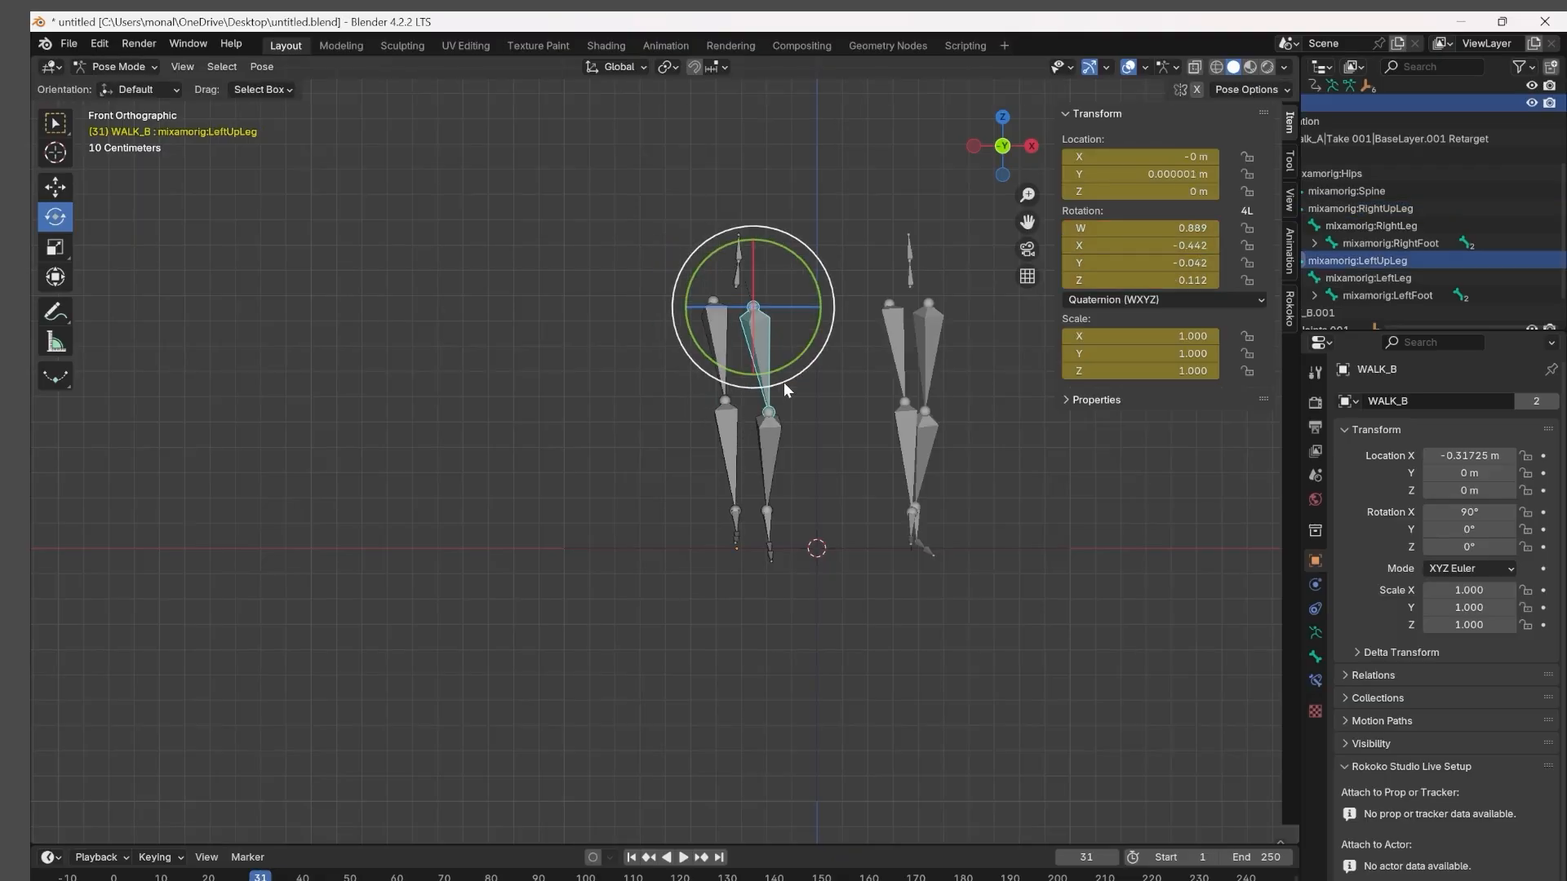
{"action": "left_click_drag", "start_coordinate": [783, 382], "coordinate": [772, 379]}
{"action": "key", "text": "i"}
Advance to frame 32, rotate WALK_B's LeftUpLeg and RightUpLeg bones toward each other and keyframe both.
{"action": "key", "text": "space"}
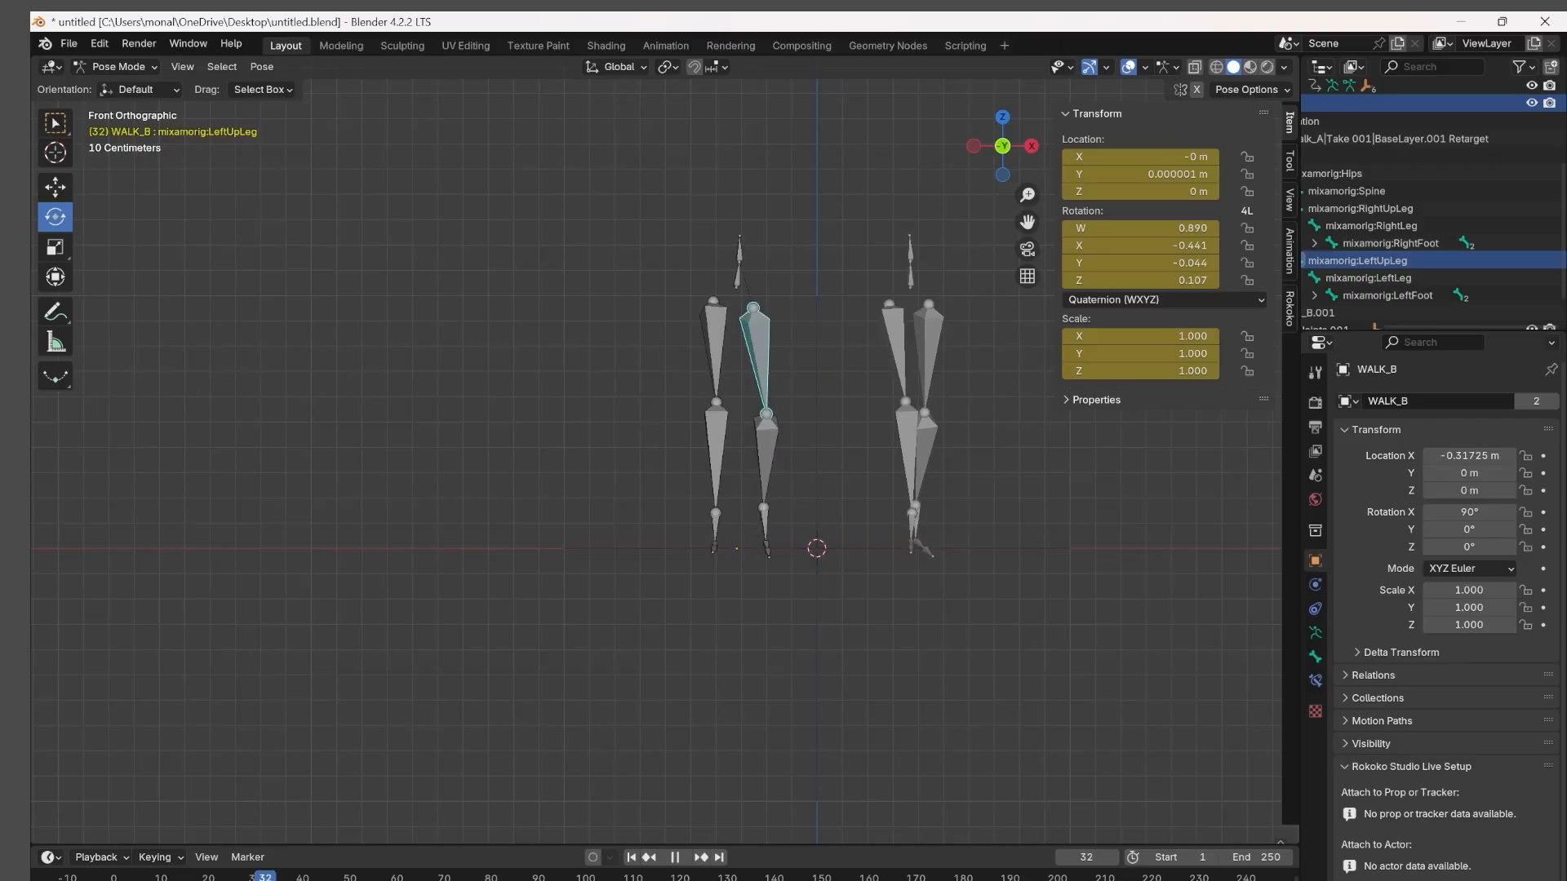
{"action": "left_click_drag", "start_coordinate": [785, 384], "coordinate": [725, 380]}
{"action": "key", "text": "i"}
{"action": "left_click", "coordinate": [708, 346]}
{"action": "left_click", "coordinate": [708, 346]}
{"action": "key", "text": "i"}
{"action": "key", "text": "i"}
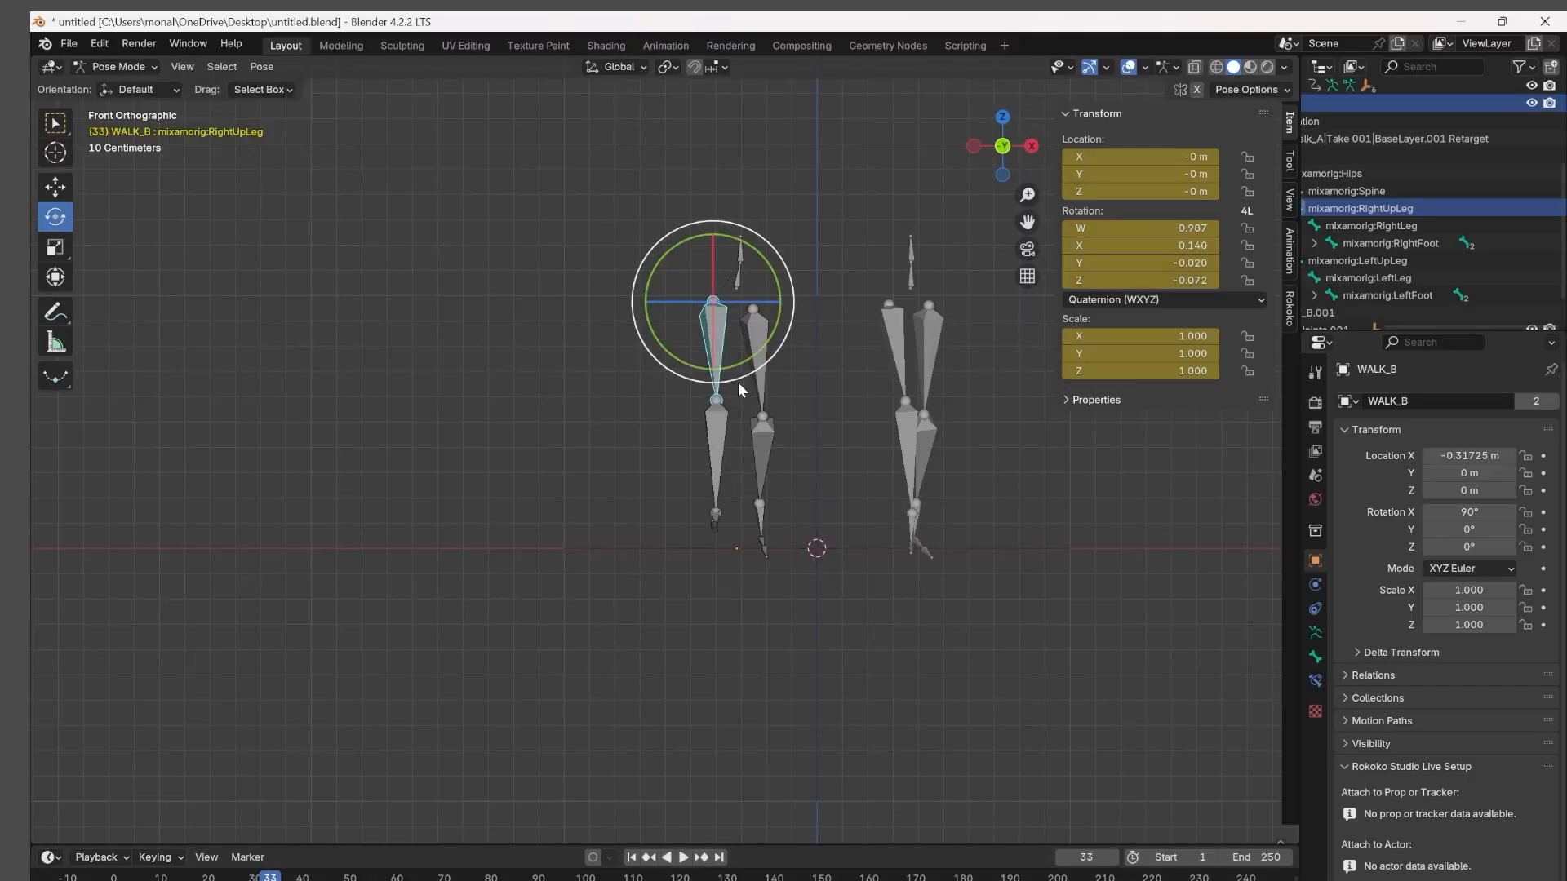
{"action": "mouse_move", "coordinate": [737, 382]}
{"action": "left_mouse_down"}
{"action": "mouse_move", "coordinate": [753, 392]}
{"action": "mouse_move", "coordinate": [715, 384]}
{"action": "mouse_move", "coordinate": [788, 377]}
{"action": "mouse_move", "coordinate": [742, 380]}
{"action": "left_mouse_up"}
Continue correcting WALK_B's upper leg bones frame by frame up to frame 35, rotating them inward and keyframing each pose.
{"action": "key", "text": "i"}
{"action": "left_click", "coordinate": [765, 408]}
{"action": "key", "text": "i"}
{"action": "key", "text": "space"}
{"action": "key", "text": "i"}
{"action": "left_click", "coordinate": [714, 391]}
{"action": "key", "text": "i"}
{"action": "left_click", "coordinate": [750, 375]}
{"action": "key", "text": "space"}
{"action": "key", "text": "Escape"}
{"action": "key", "text": "i"}
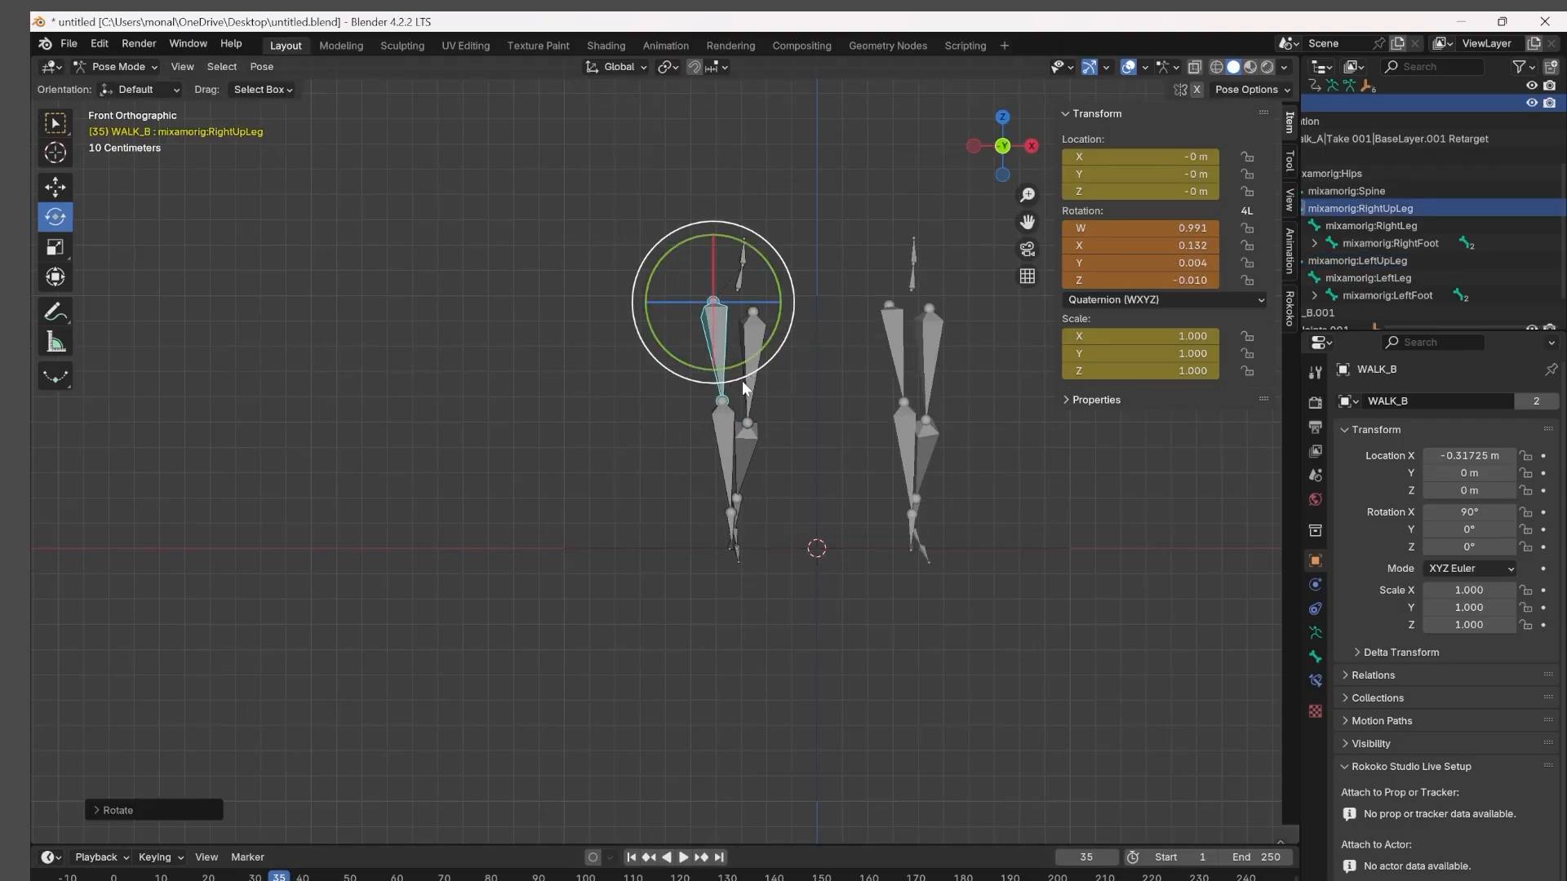
{"action": "key", "text": "i"}
Advance to frame 36 and rotate WALK_B's RightUpLeg and LeftUpLeg bones inward, keyframing both.
{"action": "mouse_move", "coordinate": [280, 874]}
{"action": "left_mouse_down"}
{"action": "mouse_move", "coordinate": [266, 872]}
{"action": "mouse_move", "coordinate": [283, 874]}
{"action": "left_mouse_up"}
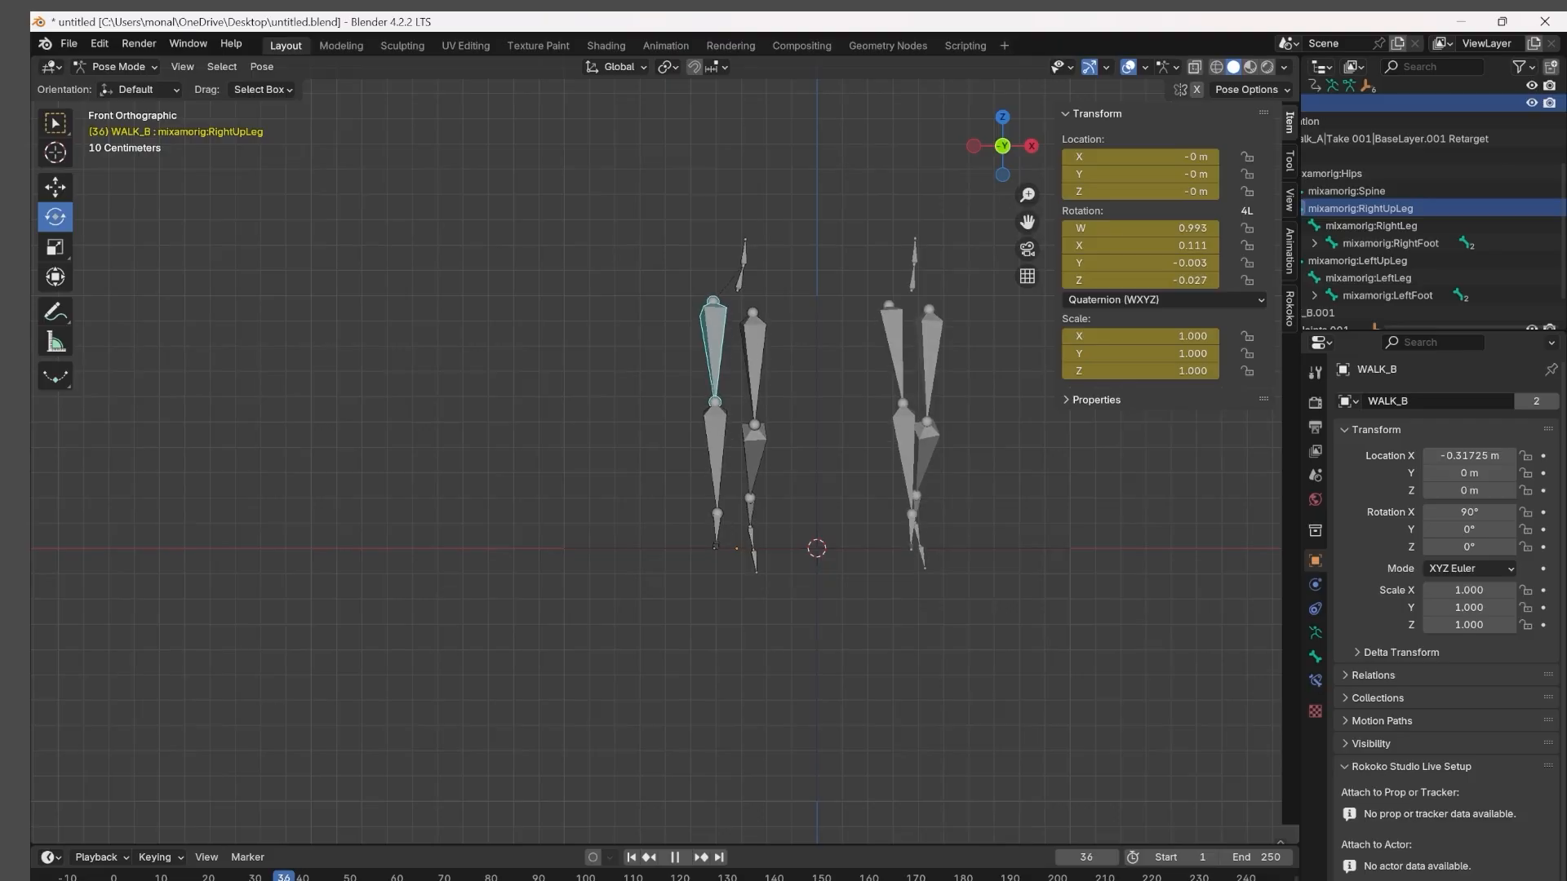
{"action": "left_click_drag", "start_coordinate": [723, 383], "coordinate": [742, 386]}
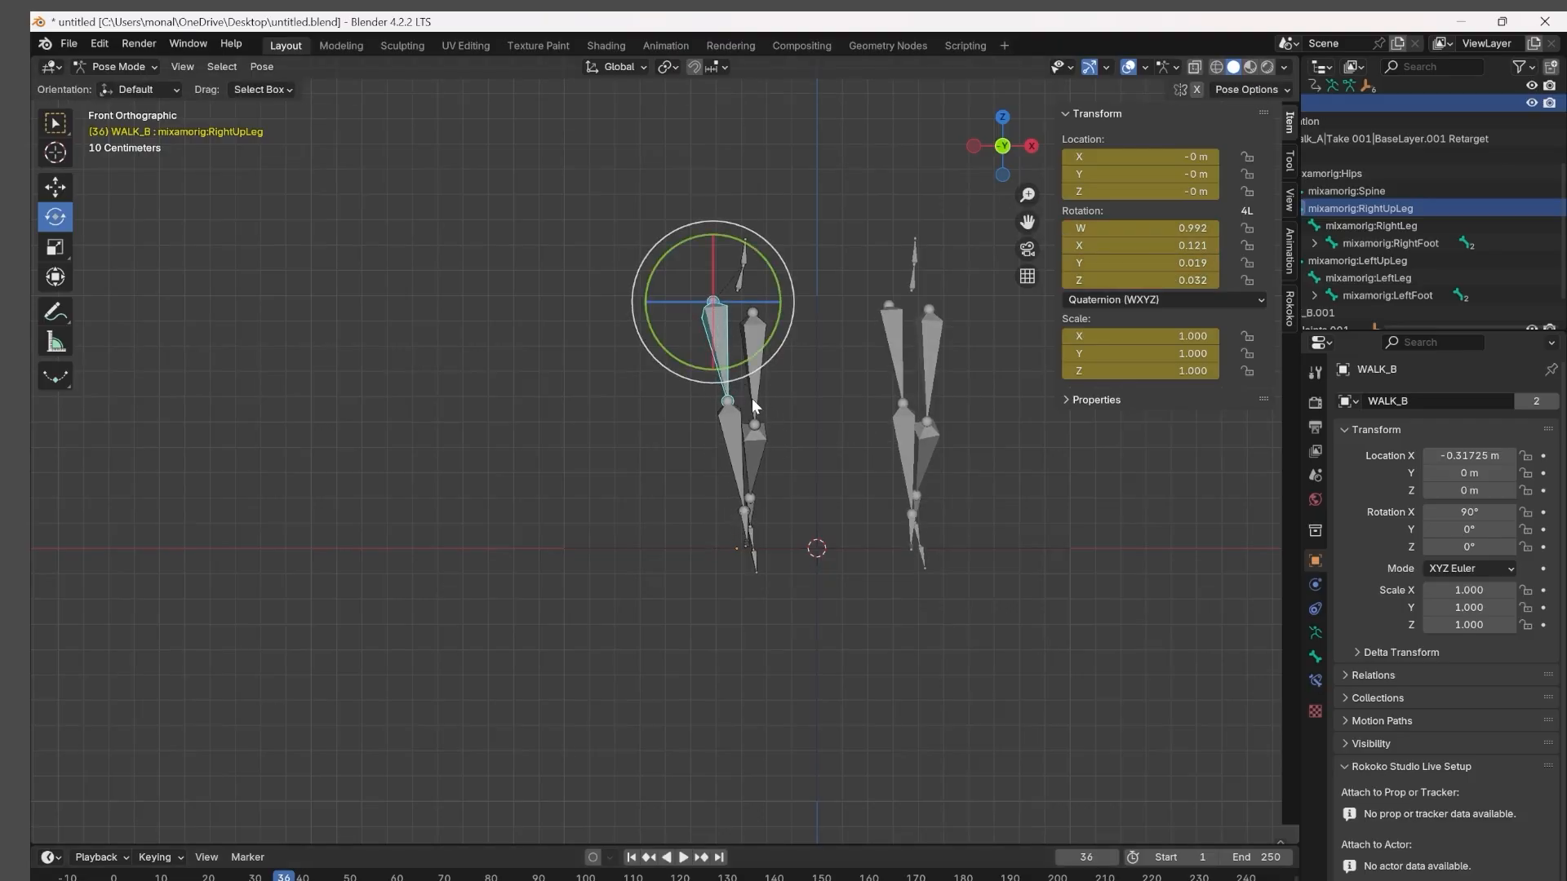
{"action": "left_click", "coordinate": [751, 398]}
{"action": "left_click_drag", "start_coordinate": [761, 397], "coordinate": [802, 443]}
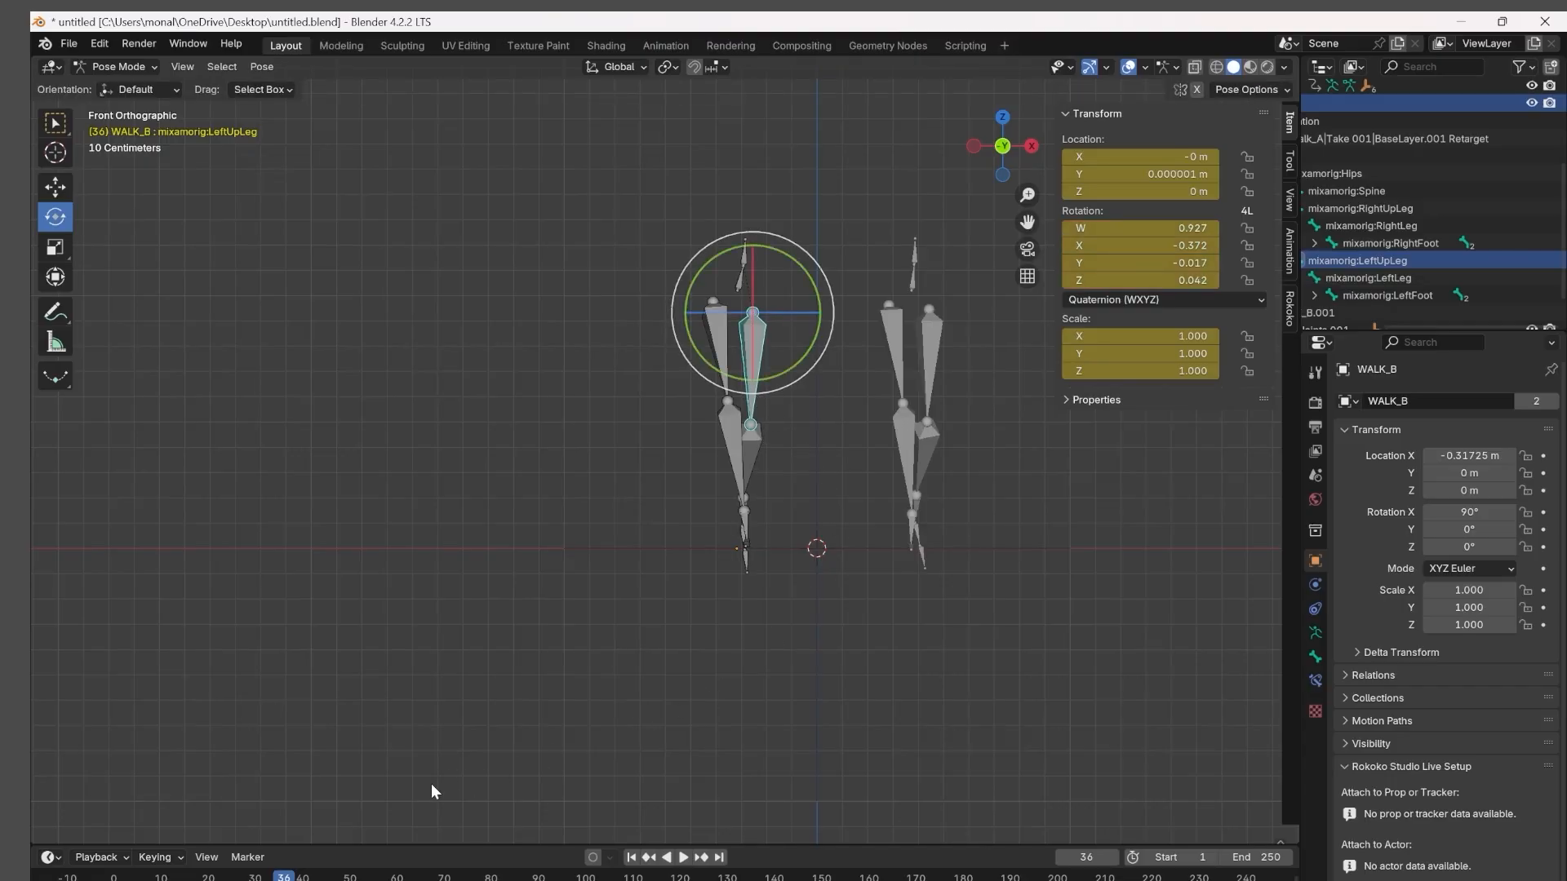
At frame 37, rotate WALK_B's LeftUpLeg and RightUpLeg bones inward, keyframe them and advance to frame 38.
{"action": "left_click_drag", "start_coordinate": [286, 875], "coordinate": [290, 876]}
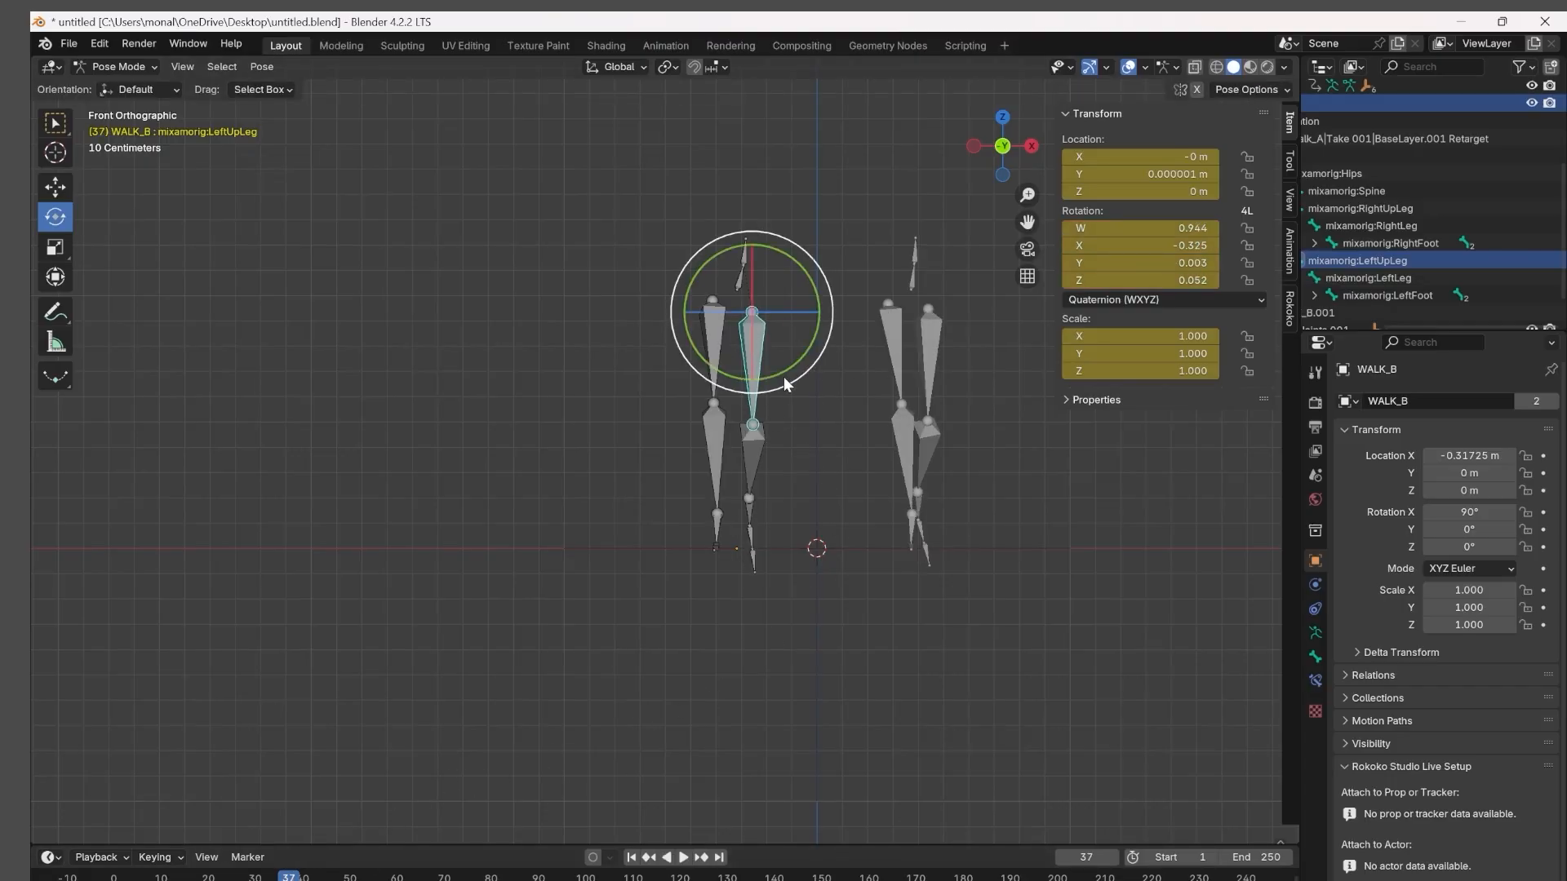
{"action": "left_click_drag", "start_coordinate": [780, 382], "coordinate": [787, 383]}
{"action": "left_click_drag", "start_coordinate": [780, 385], "coordinate": [726, 387]}
{"action": "left_click", "coordinate": [672, 423]}
{"action": "left_click", "coordinate": [719, 378]}
{"action": "key", "text": "i"}
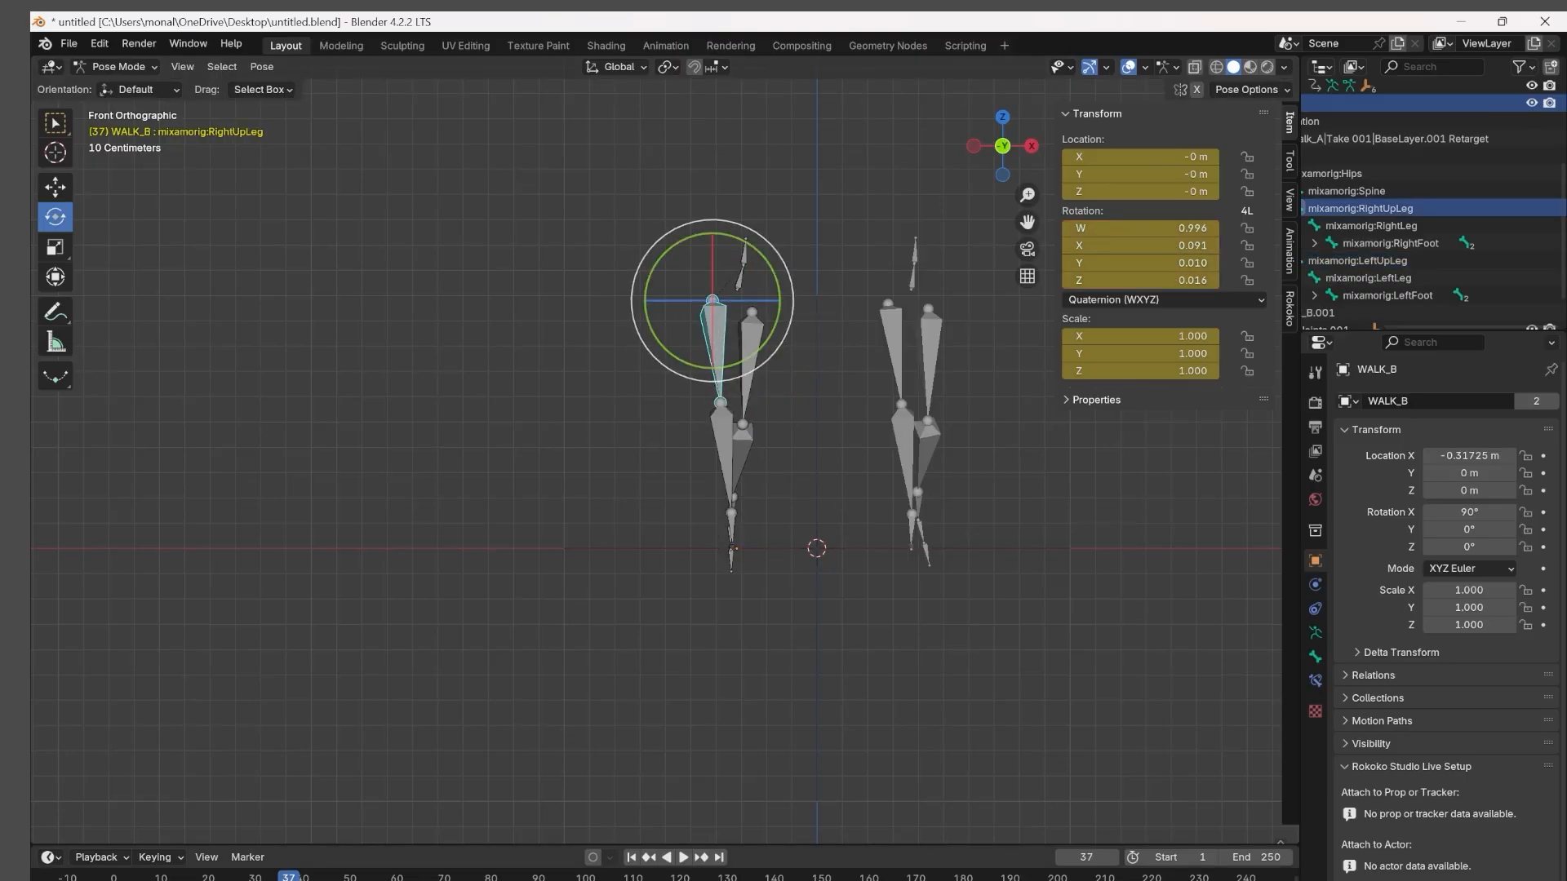
{"action": "key", "text": "Right"}
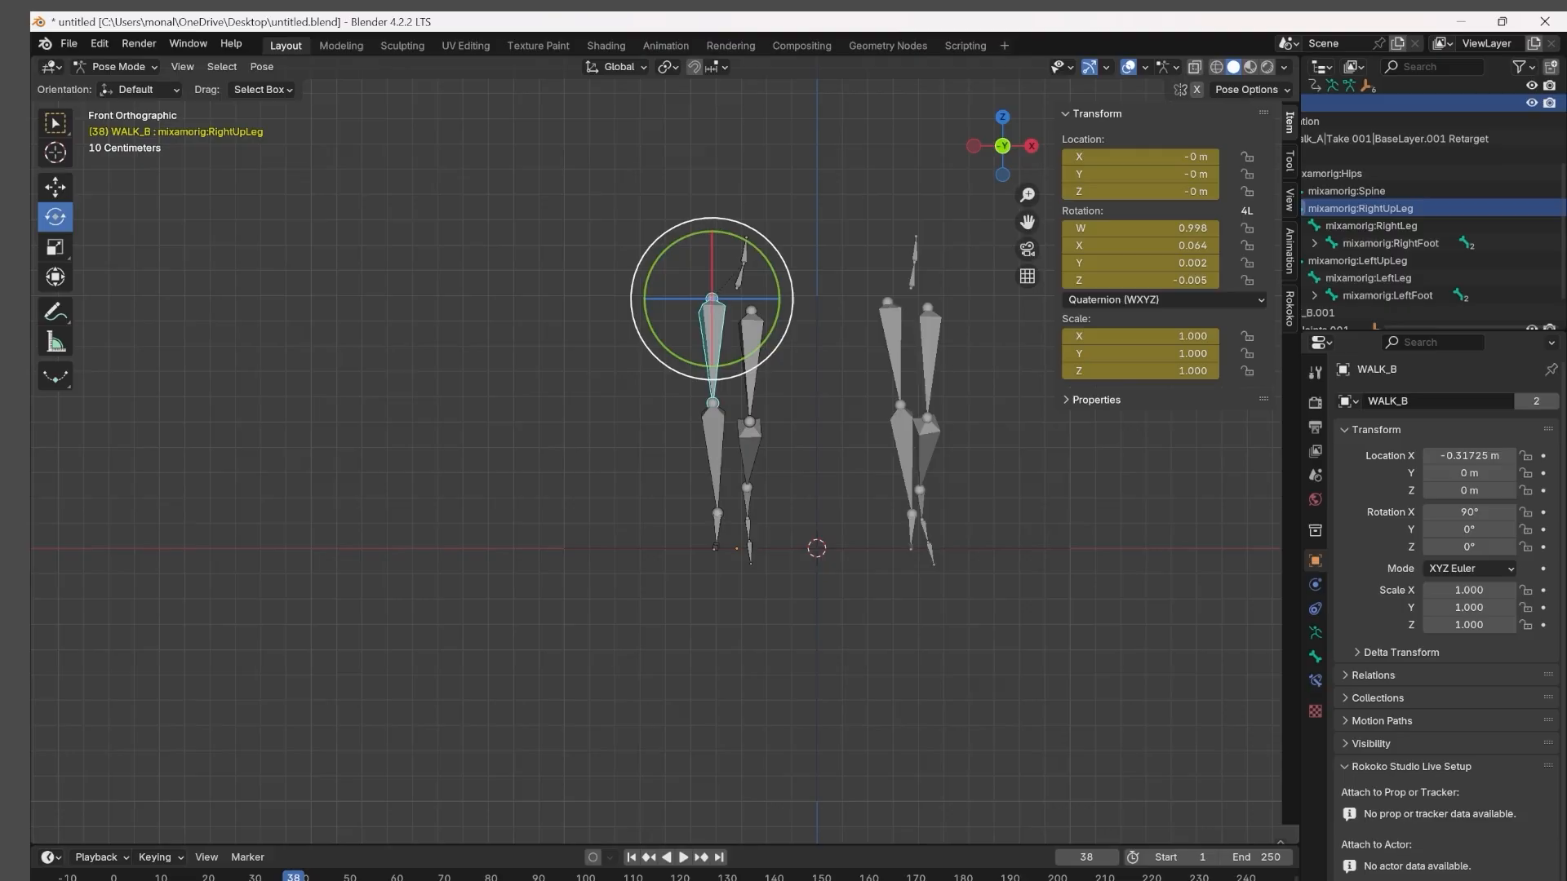
At frame 38, rotate WALK_B's RightUpLeg and LeftUpLeg bones inward and keyframe both.
{"action": "left_click_drag", "start_coordinate": [707, 400], "coordinate": [766, 393]}
{"action": "key", "text": "i"}
{"action": "left_click", "coordinate": [751, 395]}
{"action": "key", "text": "i"}
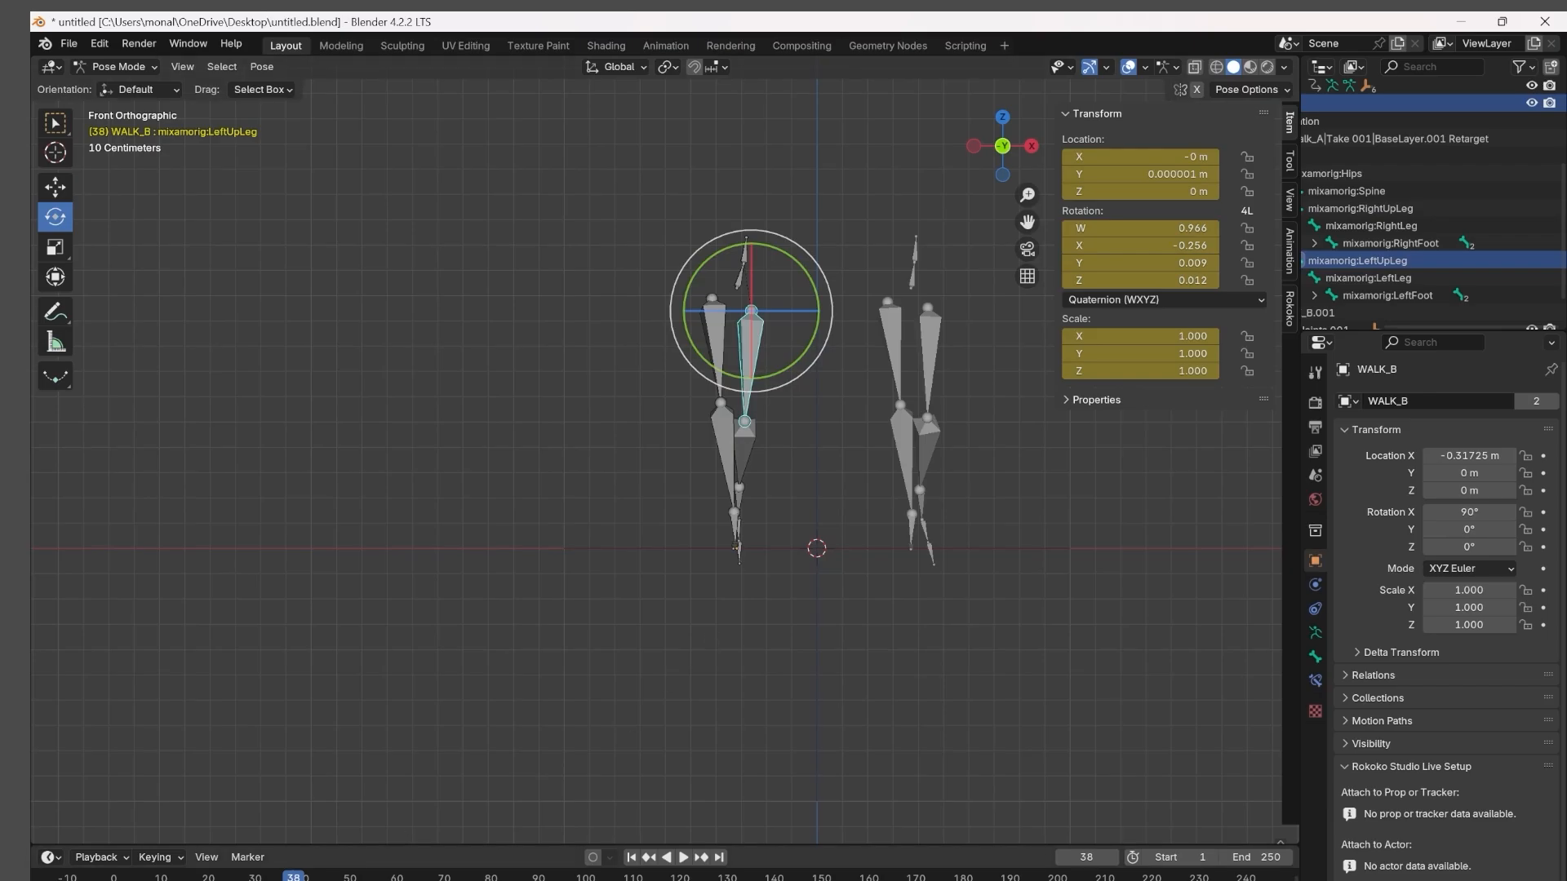
Advance to frame 39, rotate WALK_B's RightUpLeg bone slightly inward and keyframe its pose.
{"action": "left_click_drag", "start_coordinate": [295, 876], "coordinate": [299, 877]}
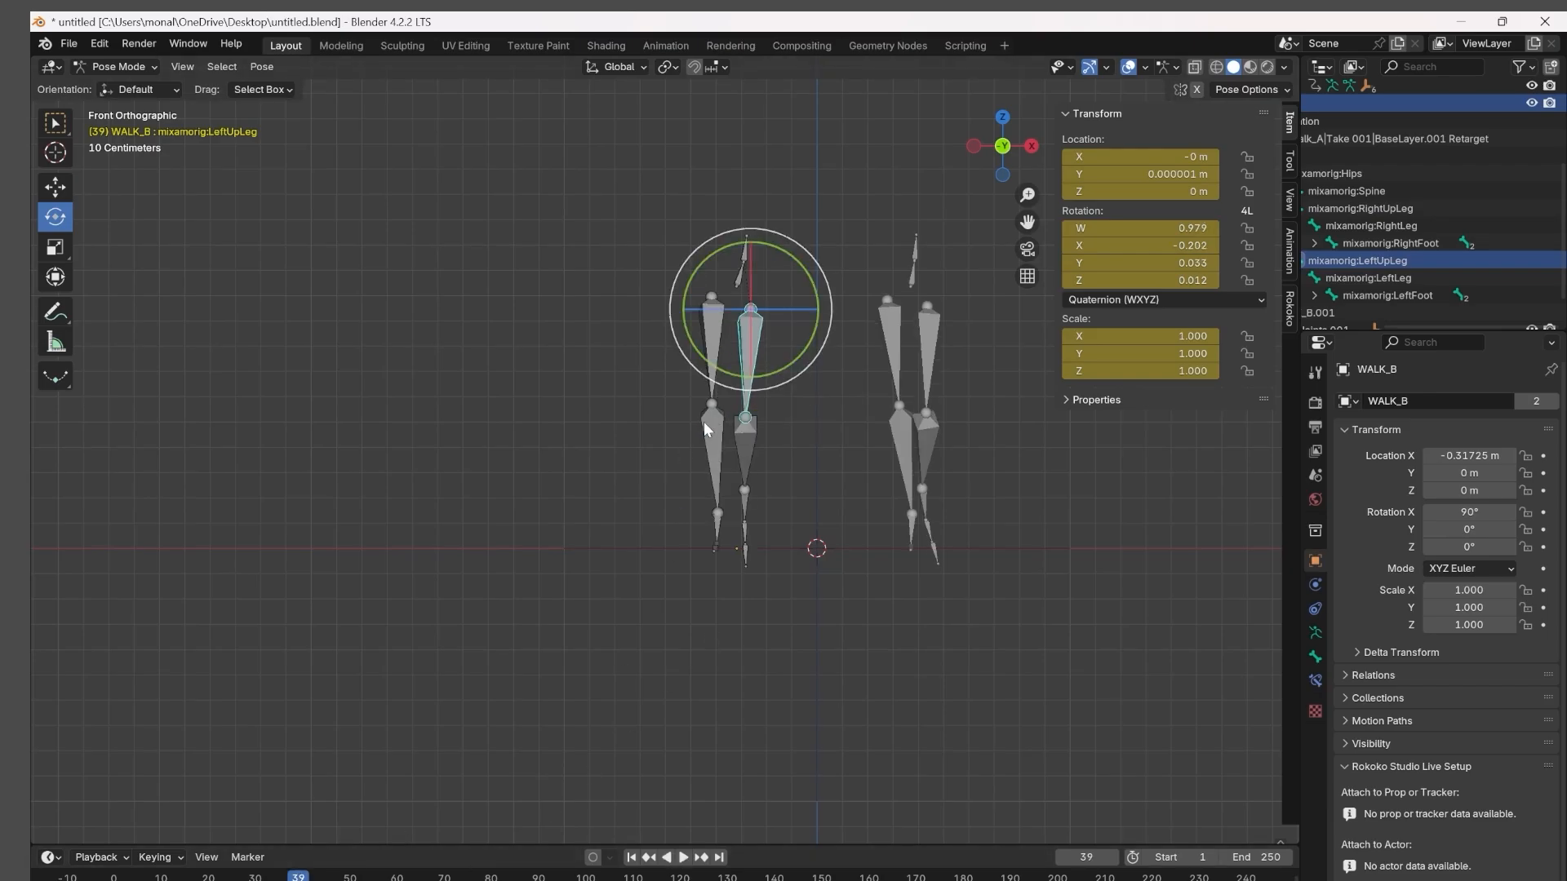
{"action": "left_click", "coordinate": [704, 362]}
{"action": "left_click_drag", "start_coordinate": [716, 380], "coordinate": [722, 379]}
{"action": "key", "text": "i"}
Play the animation several times from near its start to review the corrected walk on WALK_B.
{"action": "left_click_drag", "start_coordinate": [298, 878], "coordinate": [190, 876]}
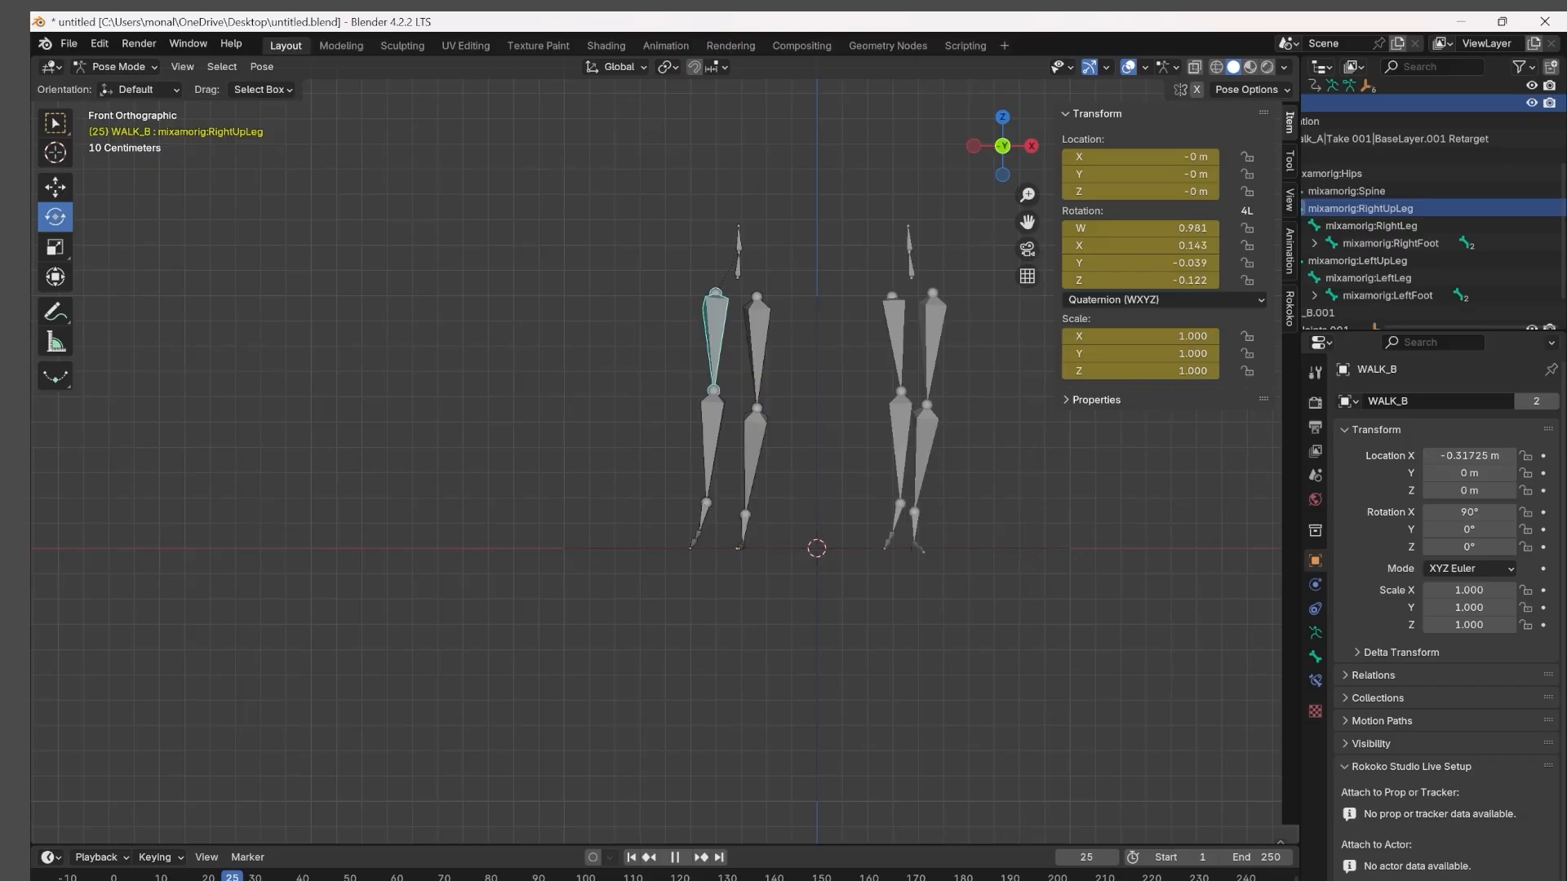
{"action": "key", "text": "space"}
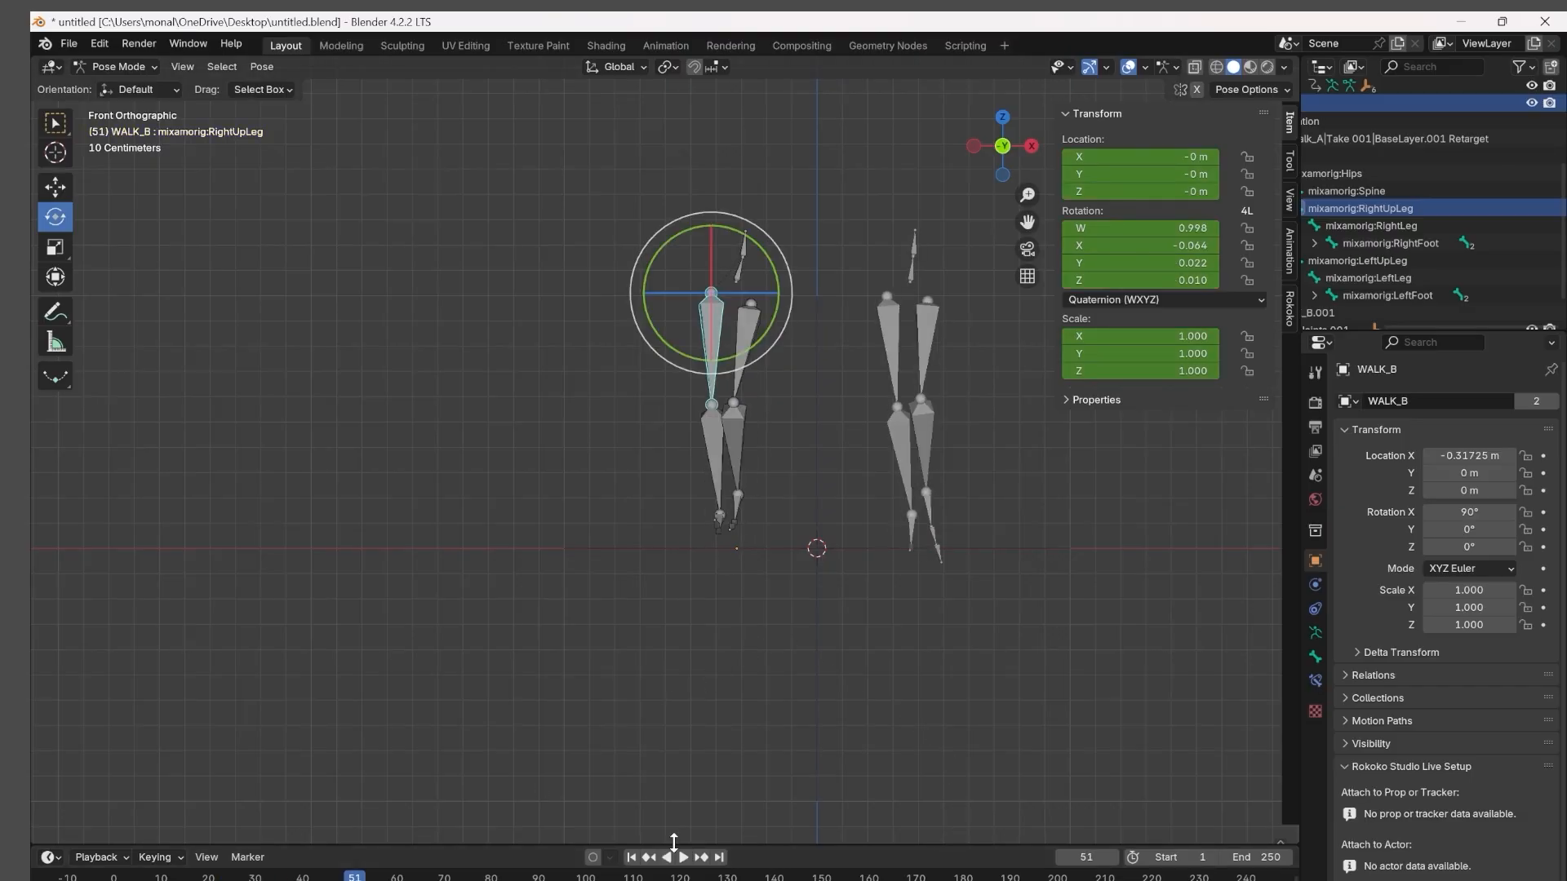
{"action": "key", "text": "space"}
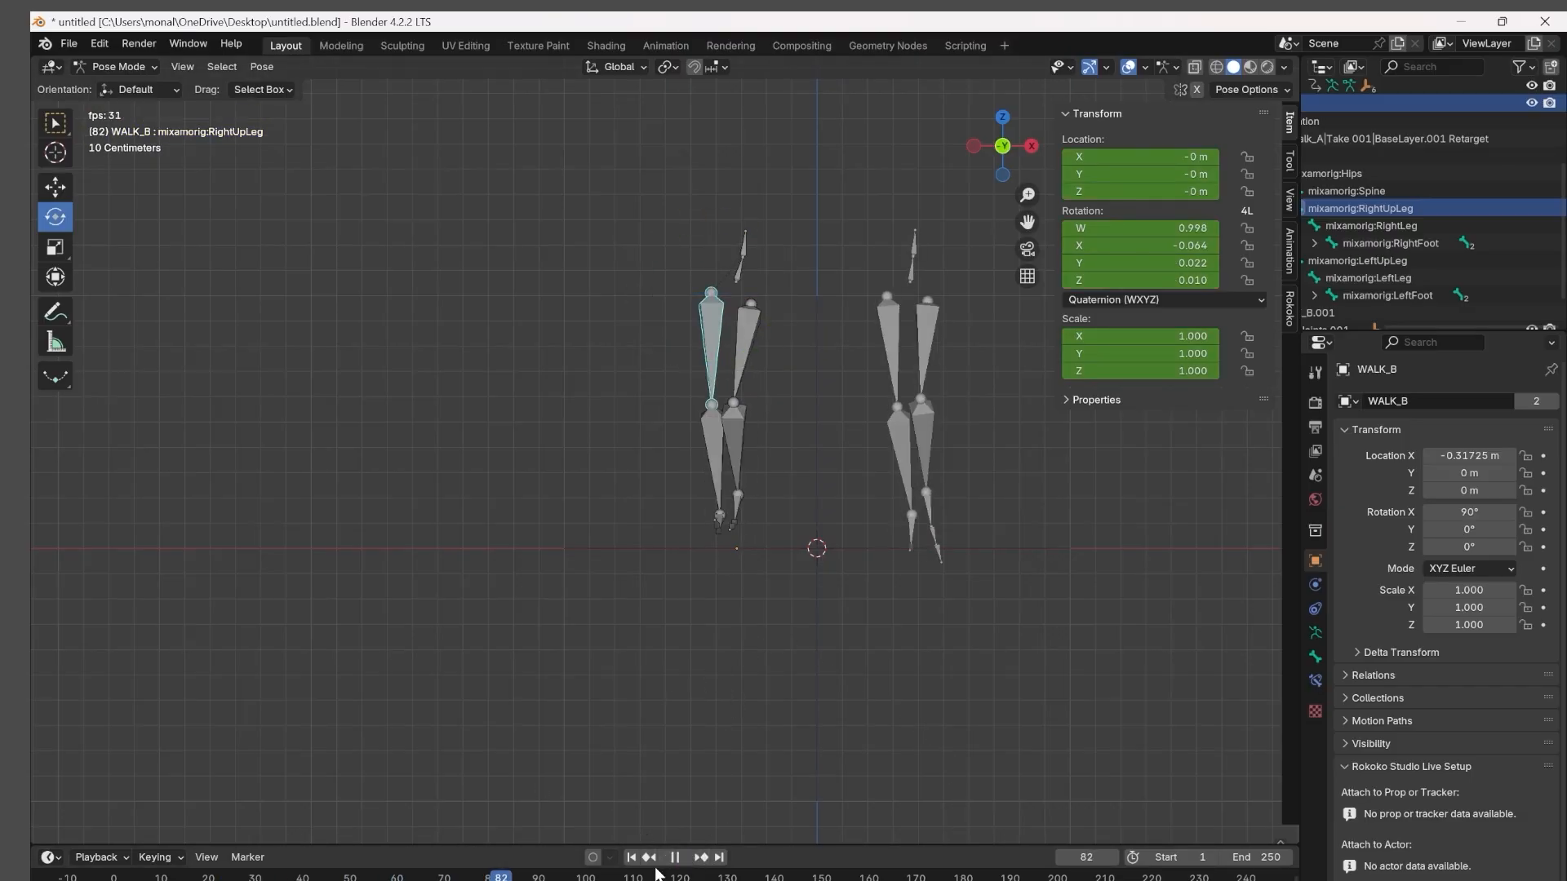
{"action": "left_click", "coordinate": [119, 879]}
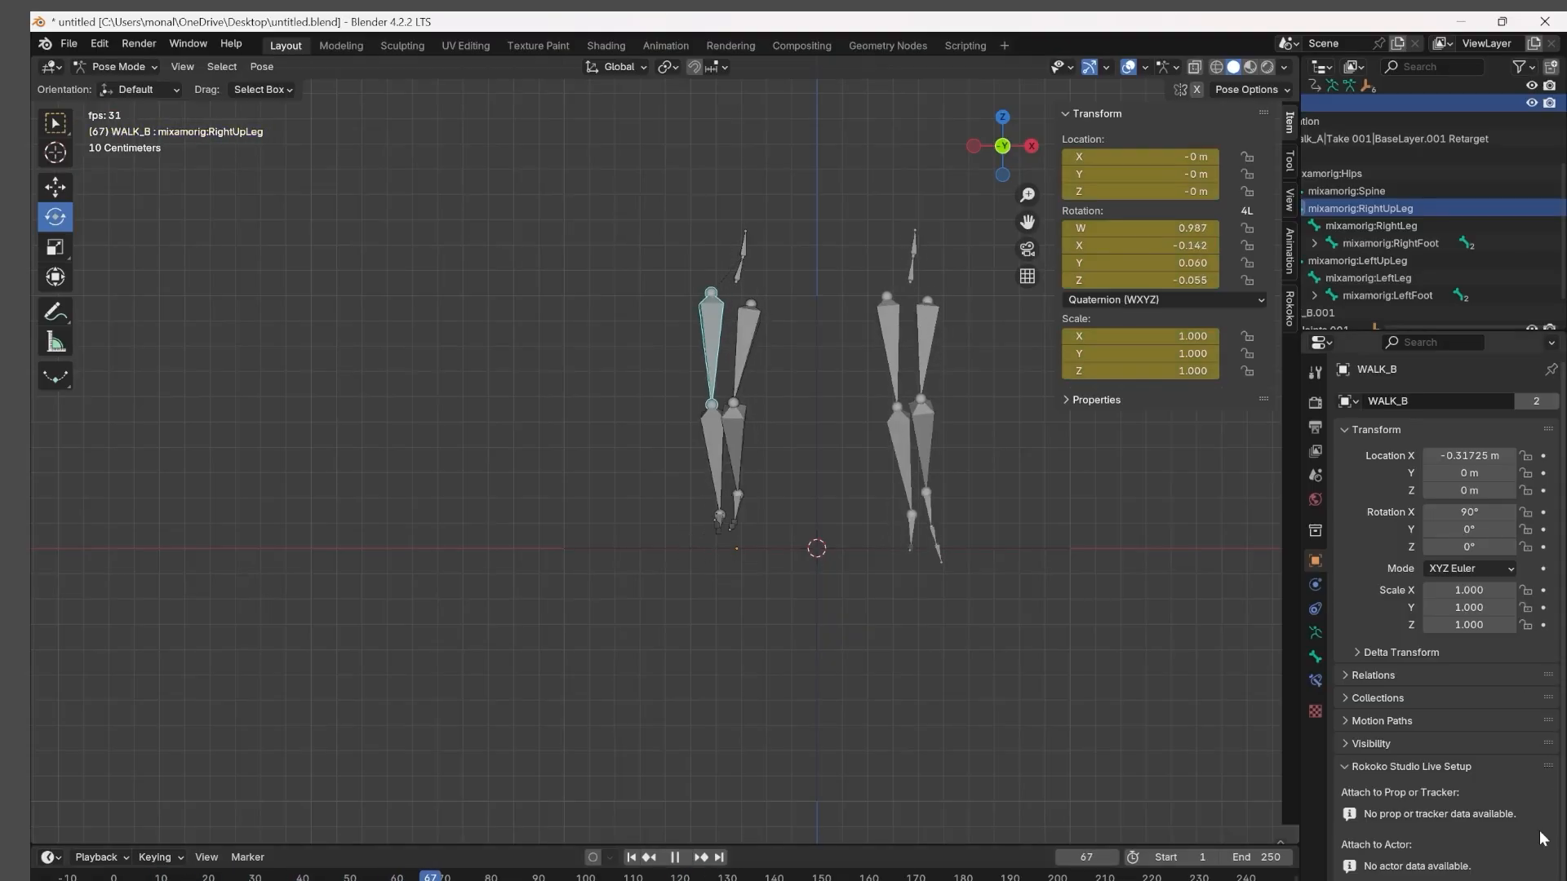
{"action": "key", "text": "space"}
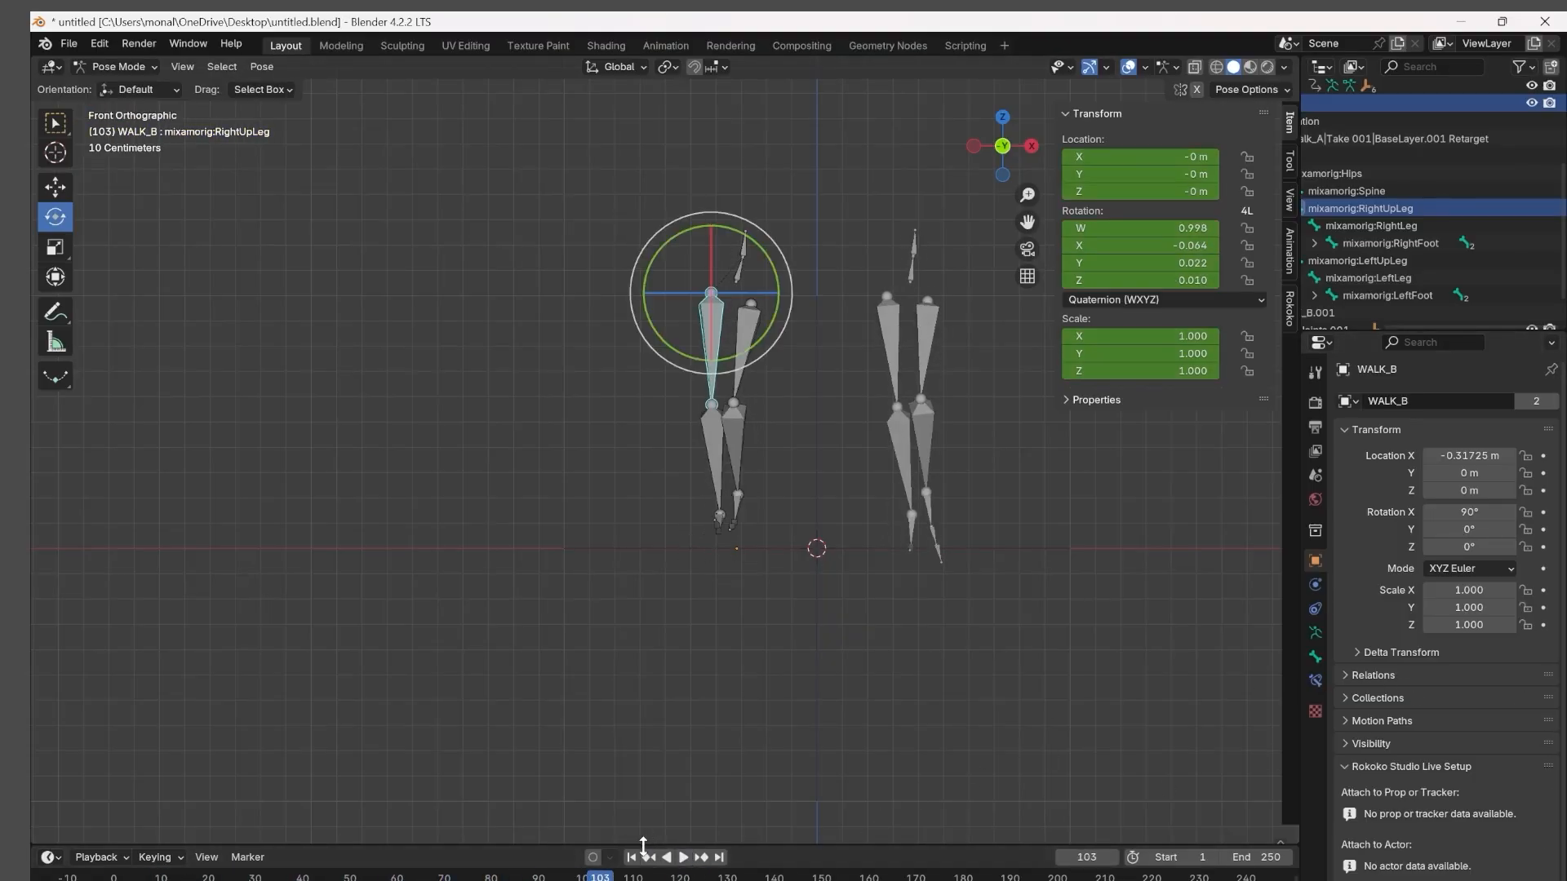
{"action": "left_click_drag", "start_coordinate": [600, 876], "coordinate": [114, 878]}
{"action": "left_click", "coordinate": [685, 857]}
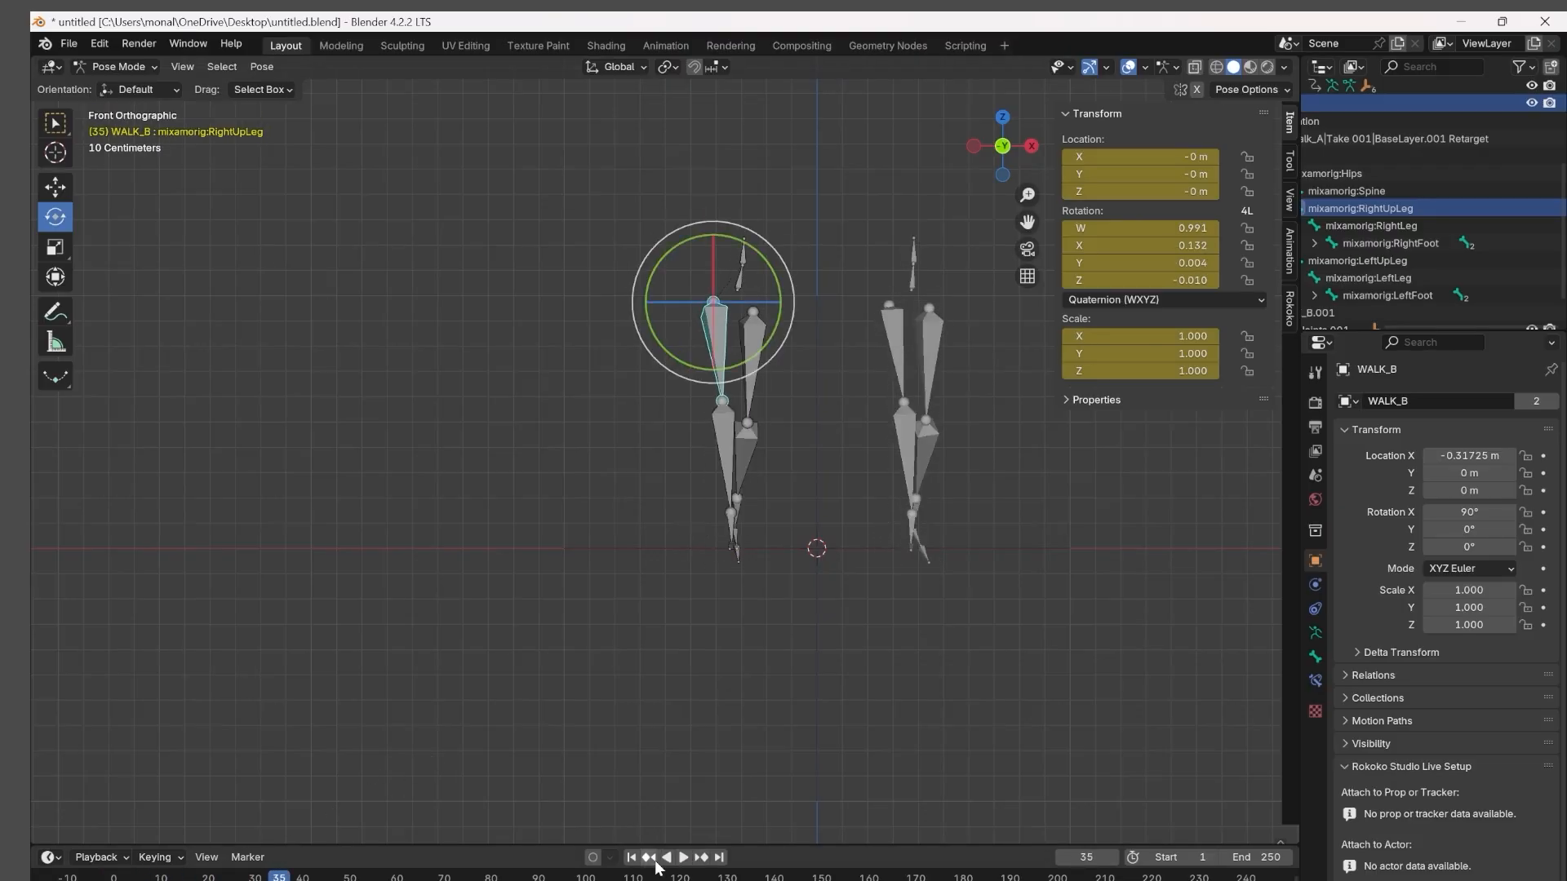
Scrub the timeline between frames 20 and 44 to check WALK_B's leg poses, and deselect the RightUpLeg bone.
{"action": "left_click_drag", "start_coordinate": [279, 877], "coordinate": [208, 877]}
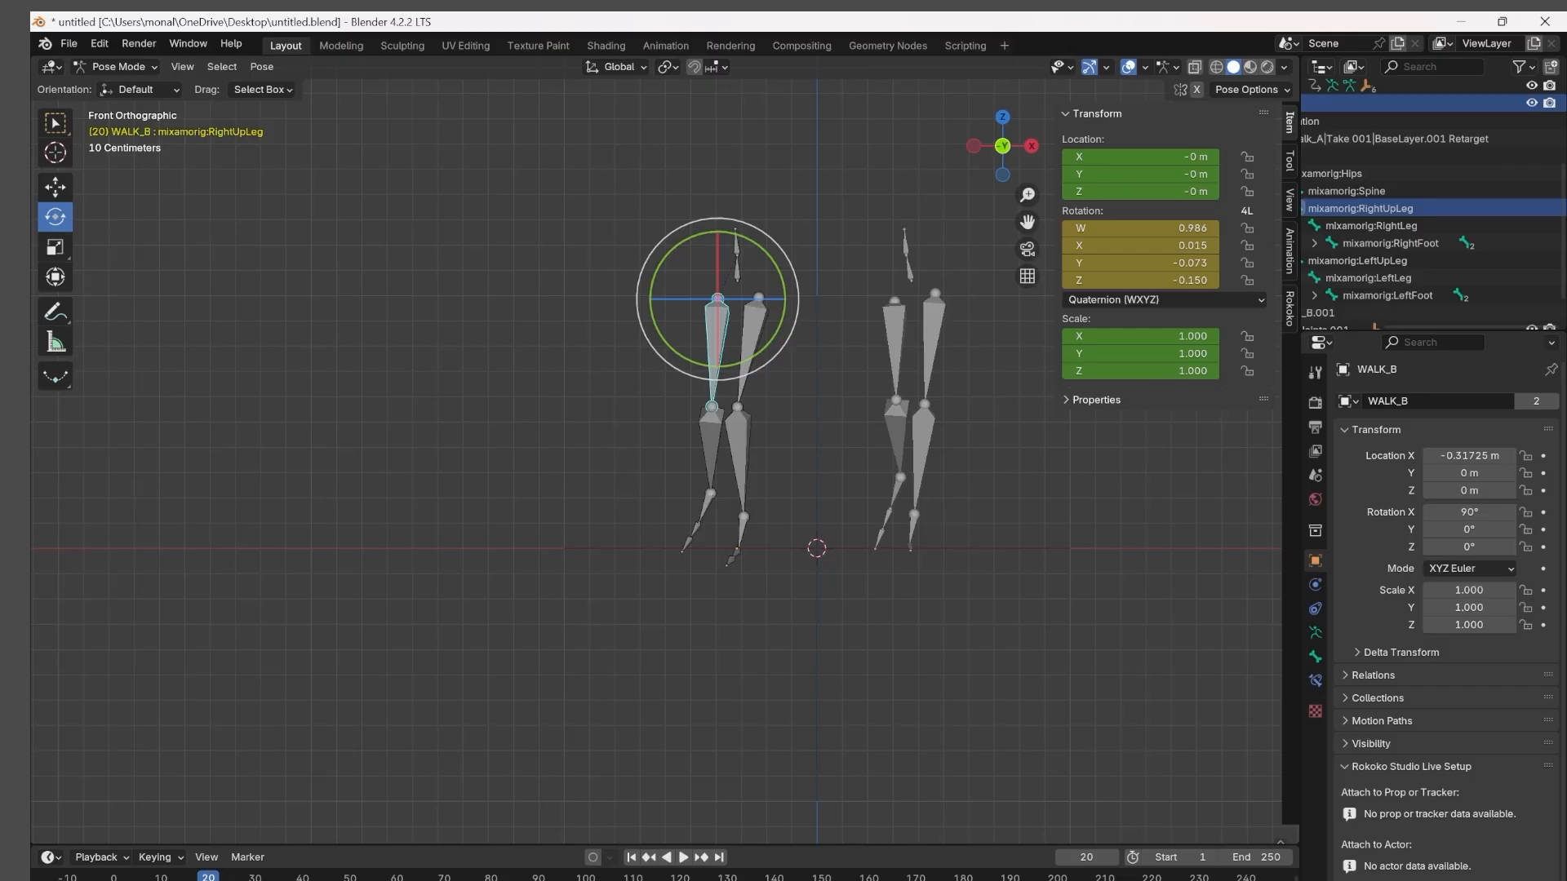
{"action": "middle_click_drag", "start_coordinate": [209, 877], "coordinate": [229, 877]}
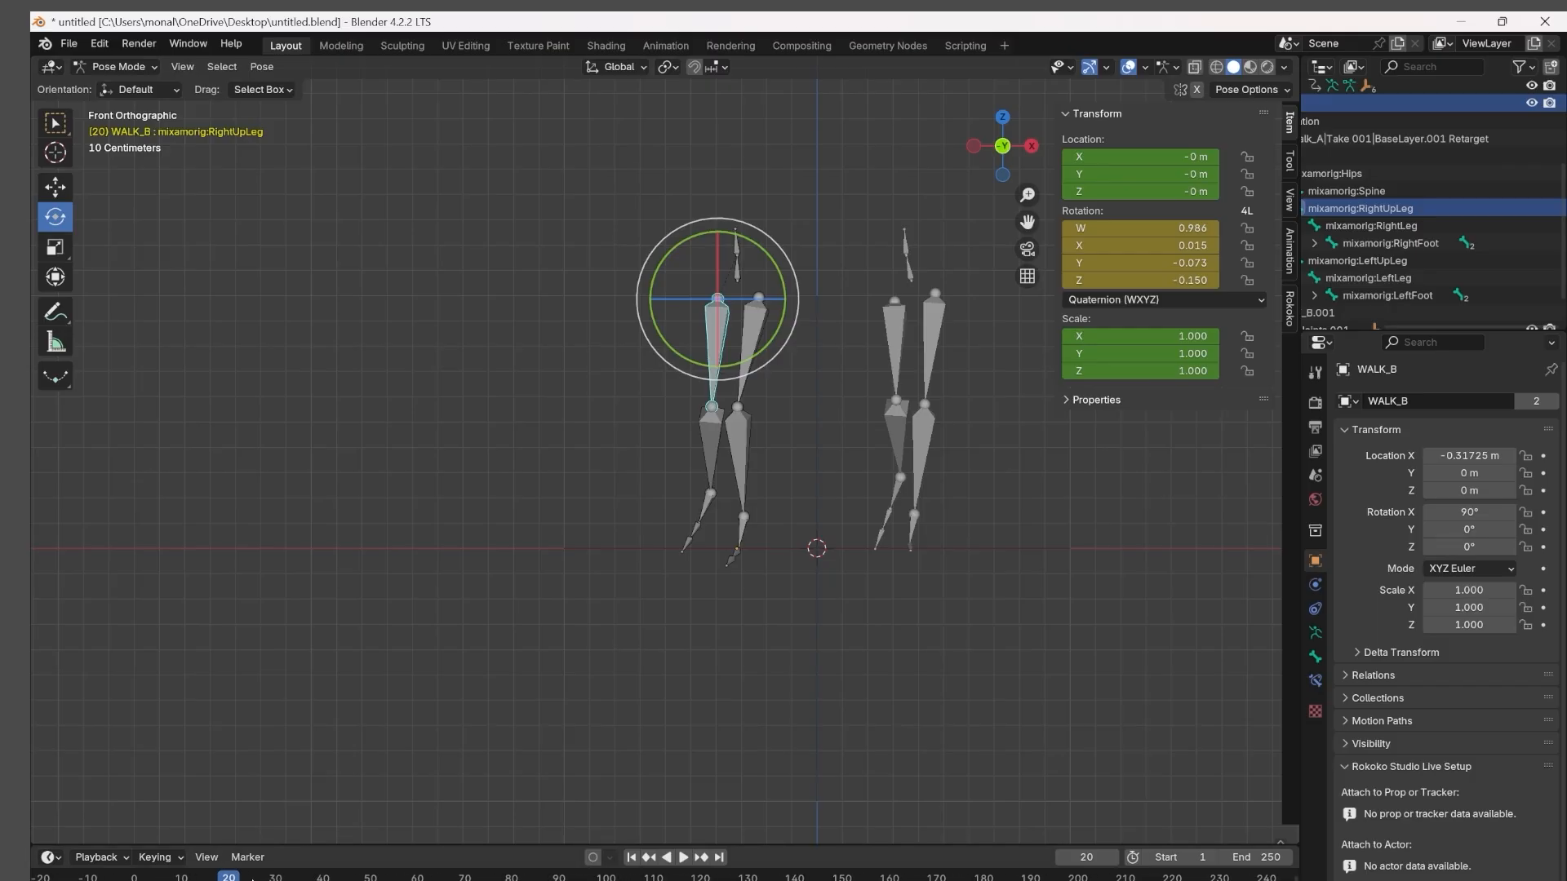
{"action": "left_click_drag", "start_coordinate": [162, 877], "coordinate": [342, 877]}
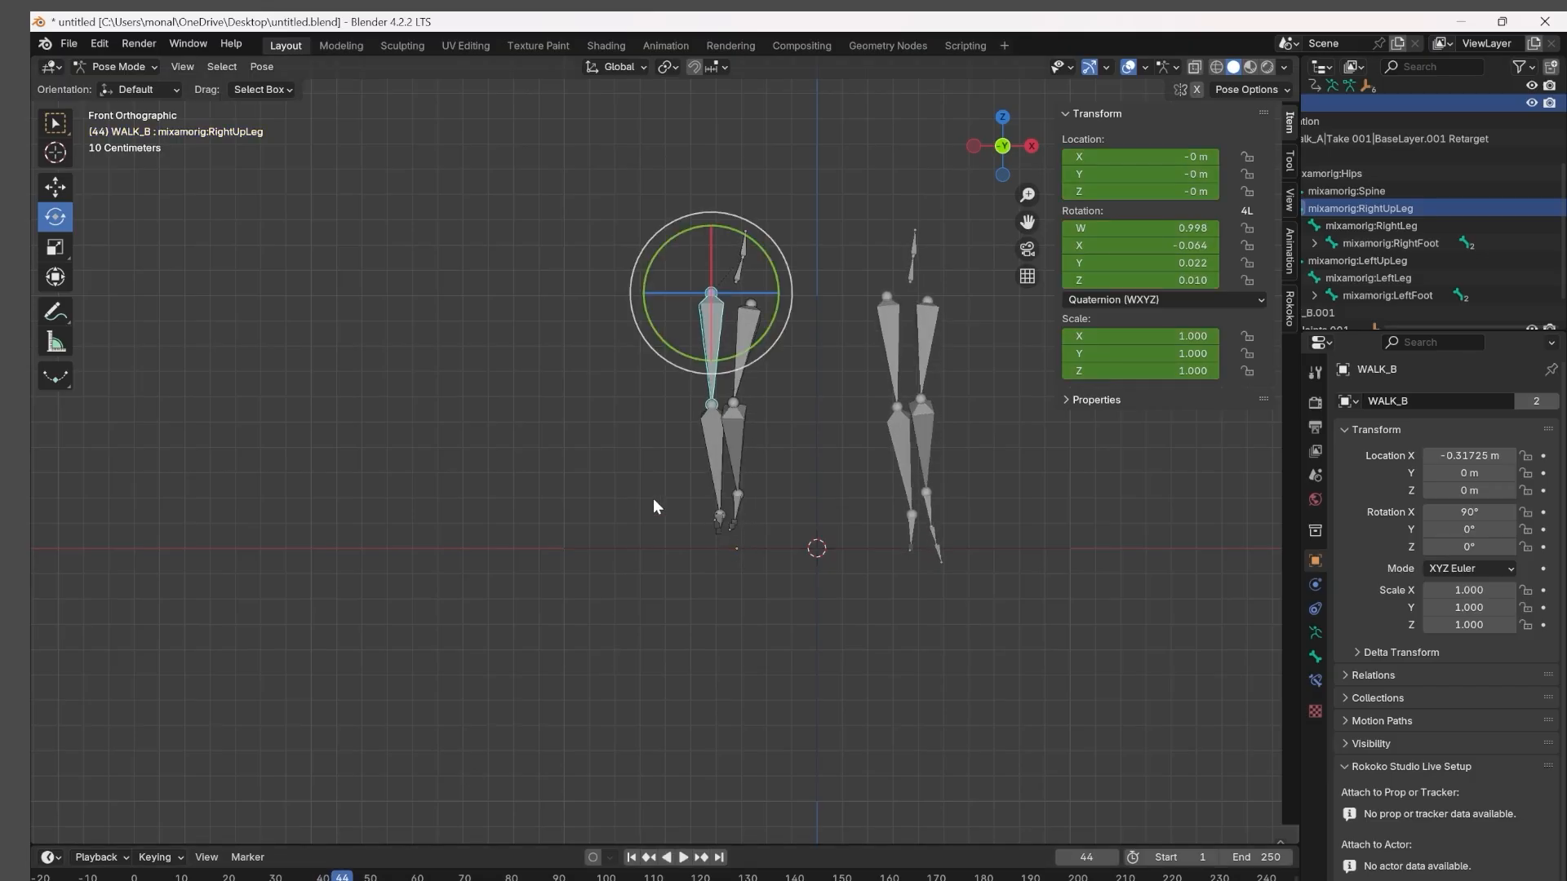
{"action": "left_click", "coordinate": [622, 687]}
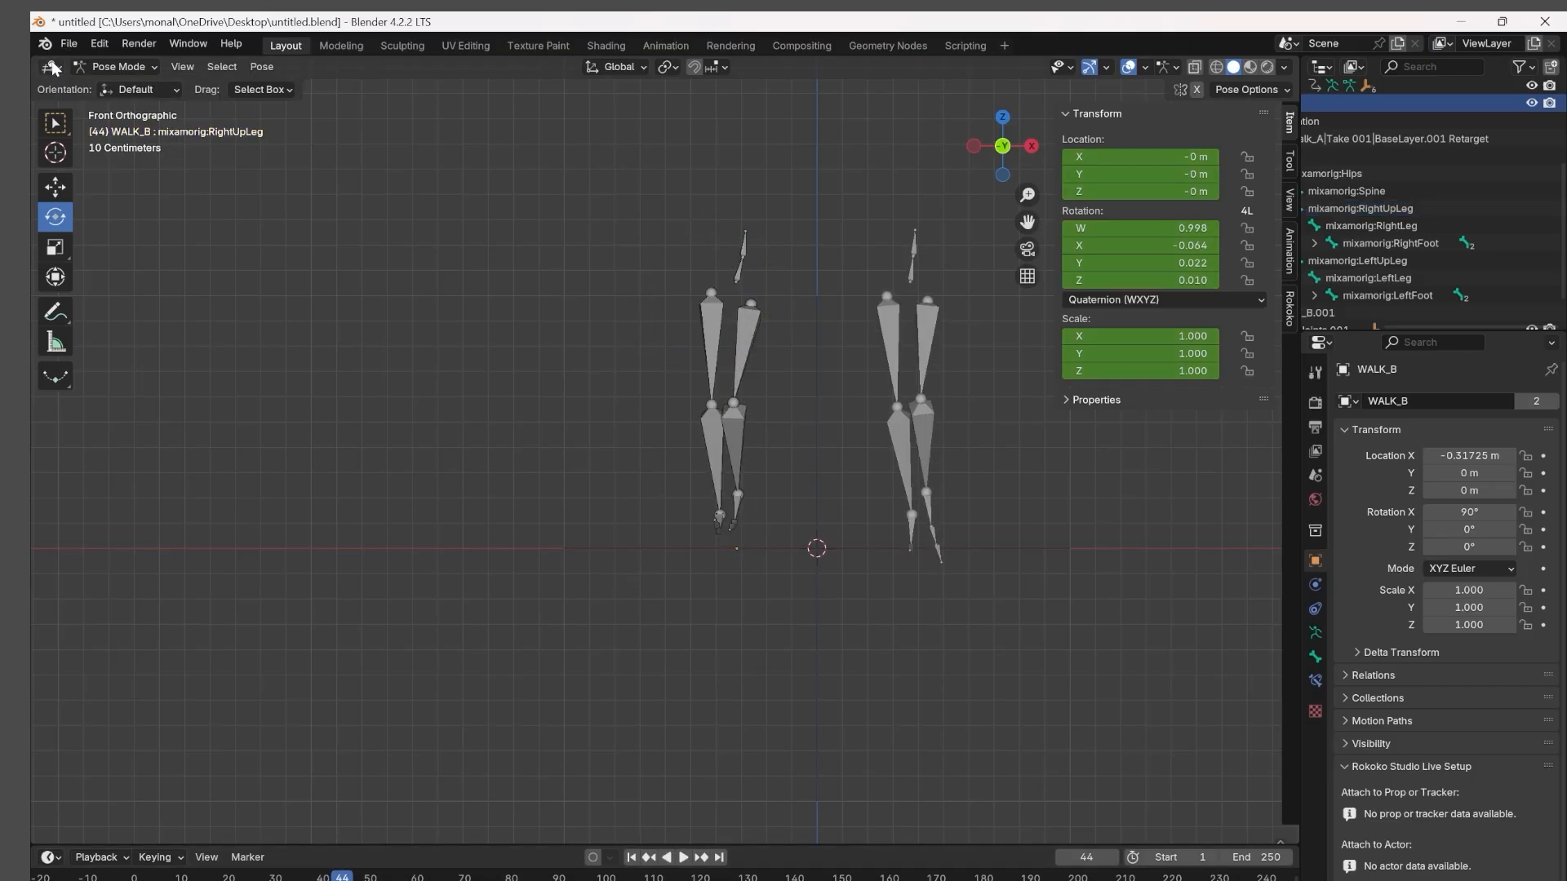